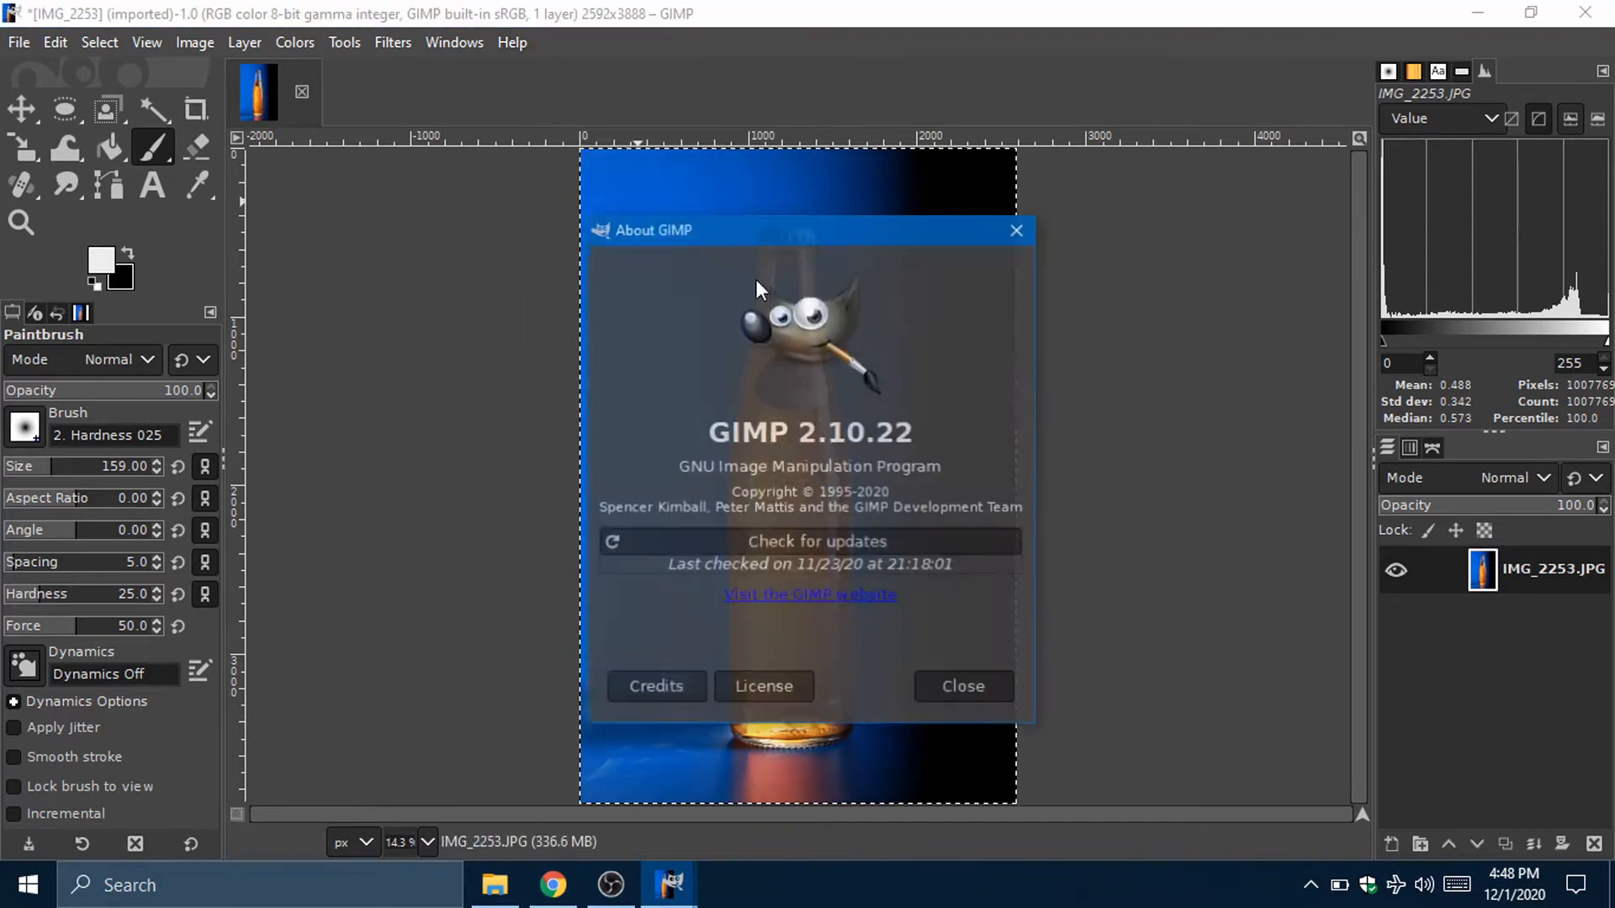
# Step: Add IMG_2253.JPG from the Composite Images folder to the open image as a new layer, rotated to its Exif orientation
pyautogui.click(971, 690)
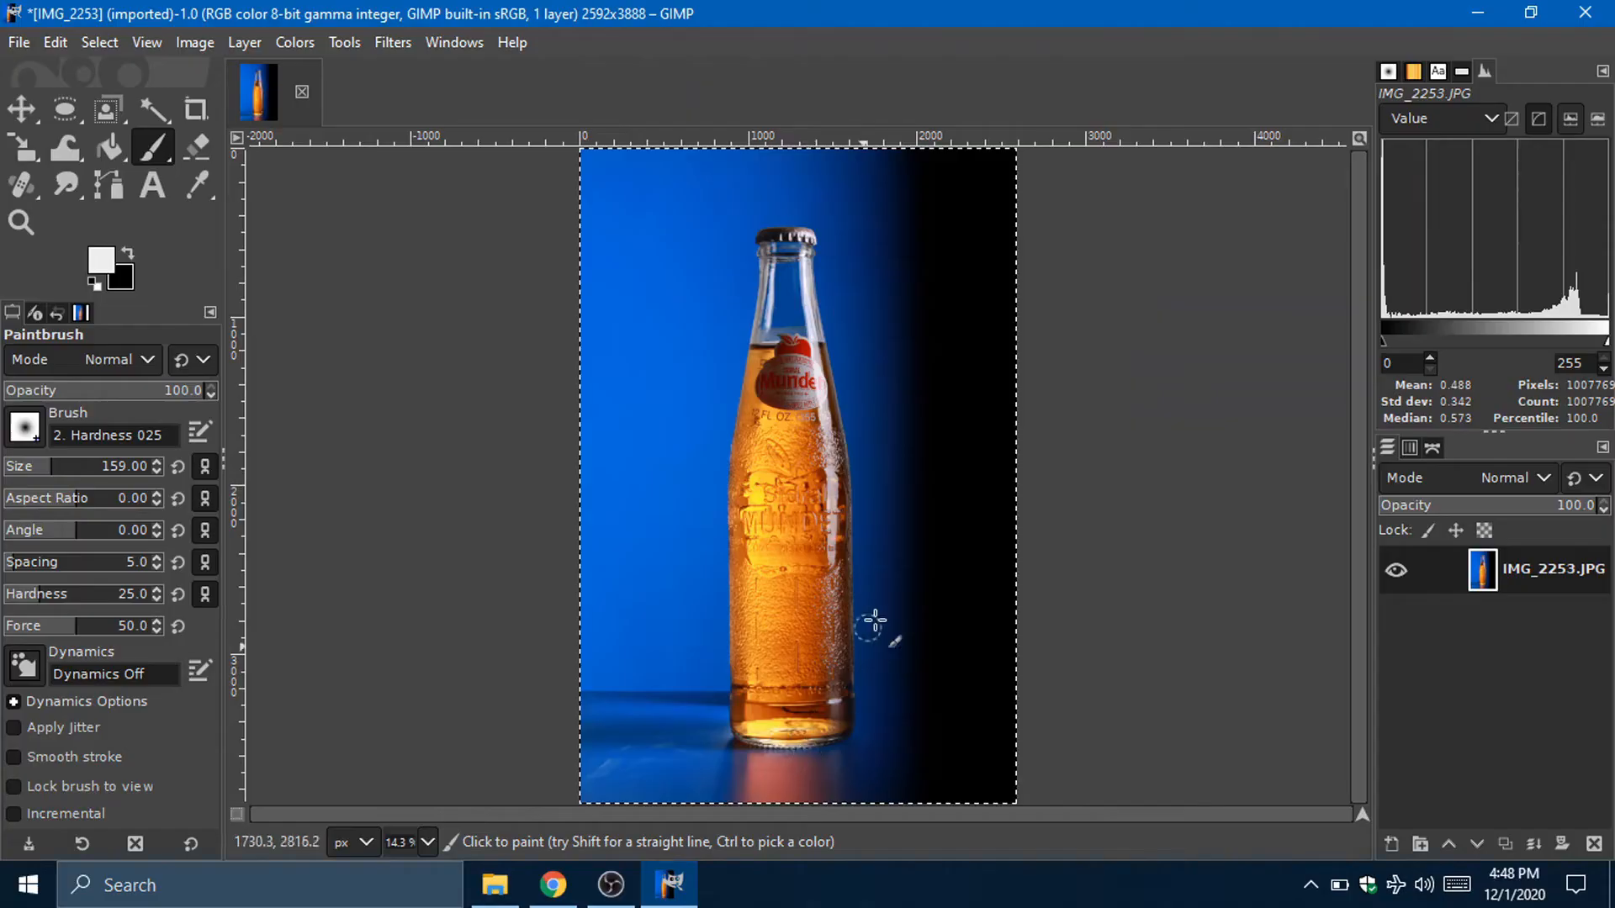
pyautogui.hotkey('alt', 'Tab')
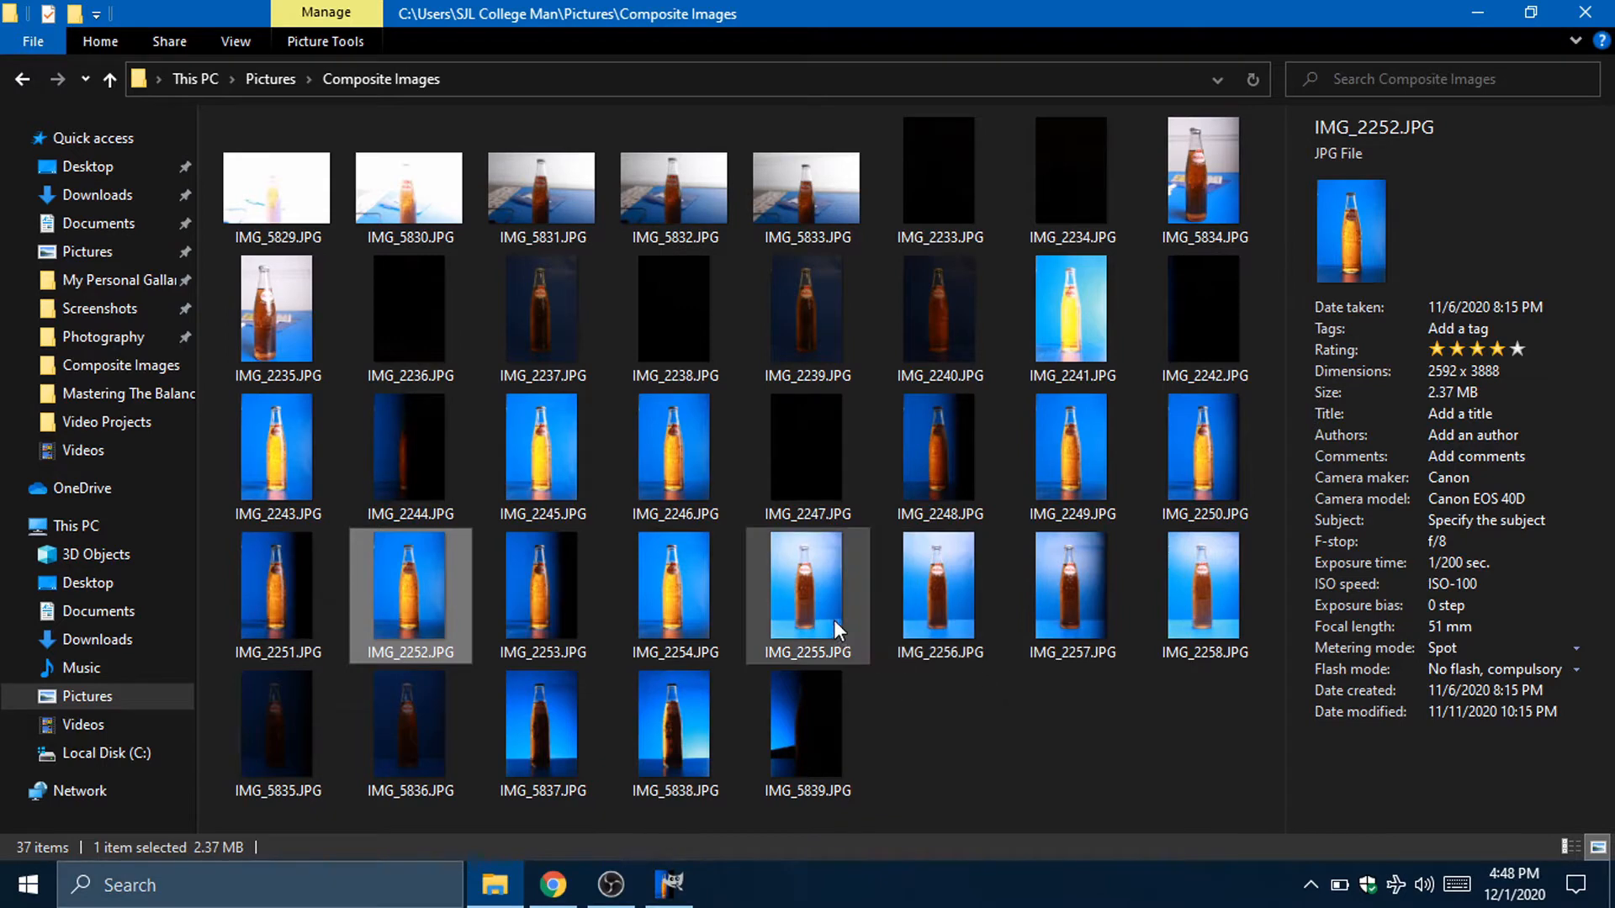
pyautogui.press('Right')
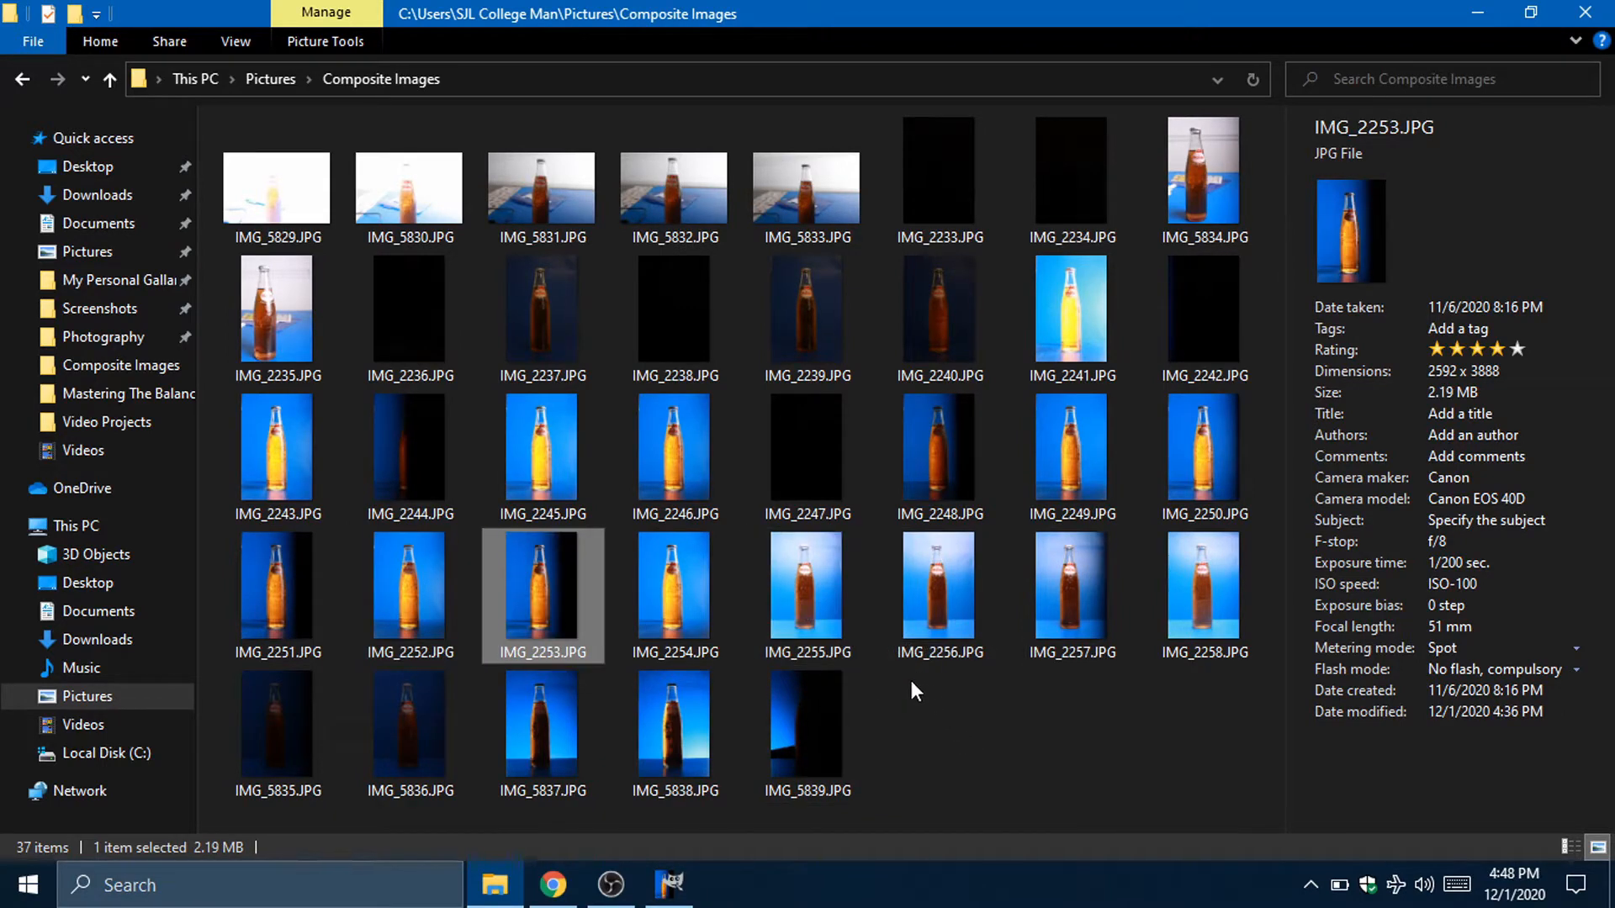
pyautogui.press('Left')
pyautogui.press('Right')
pyautogui.moveTo(559, 557); pyautogui.dragTo(1506, 671)
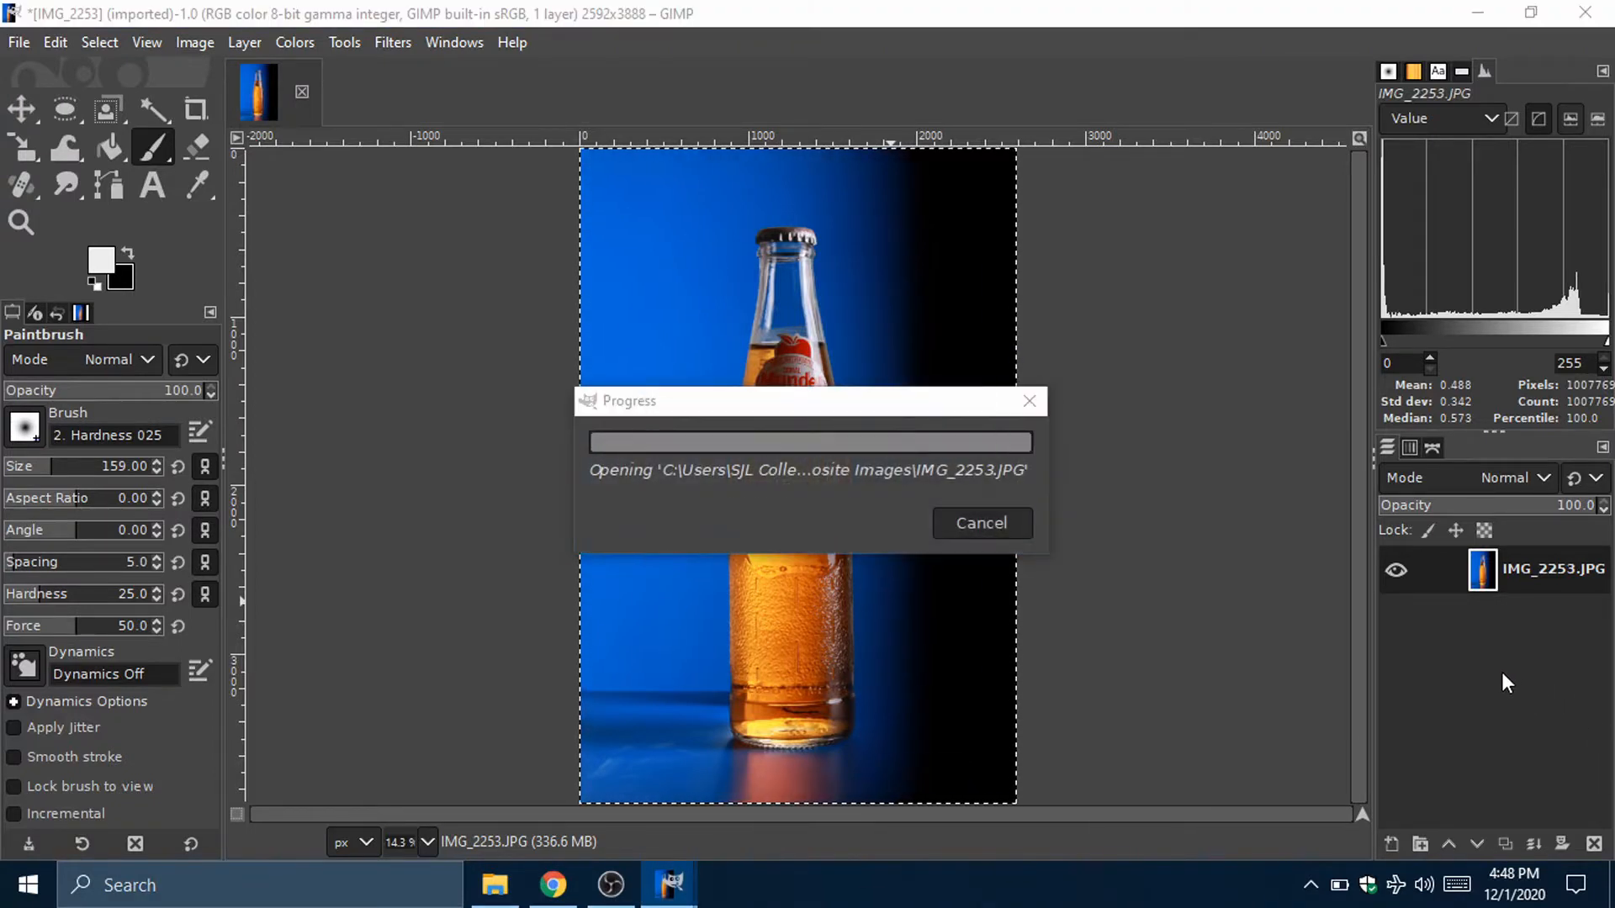
pyautogui.click(760, 644)
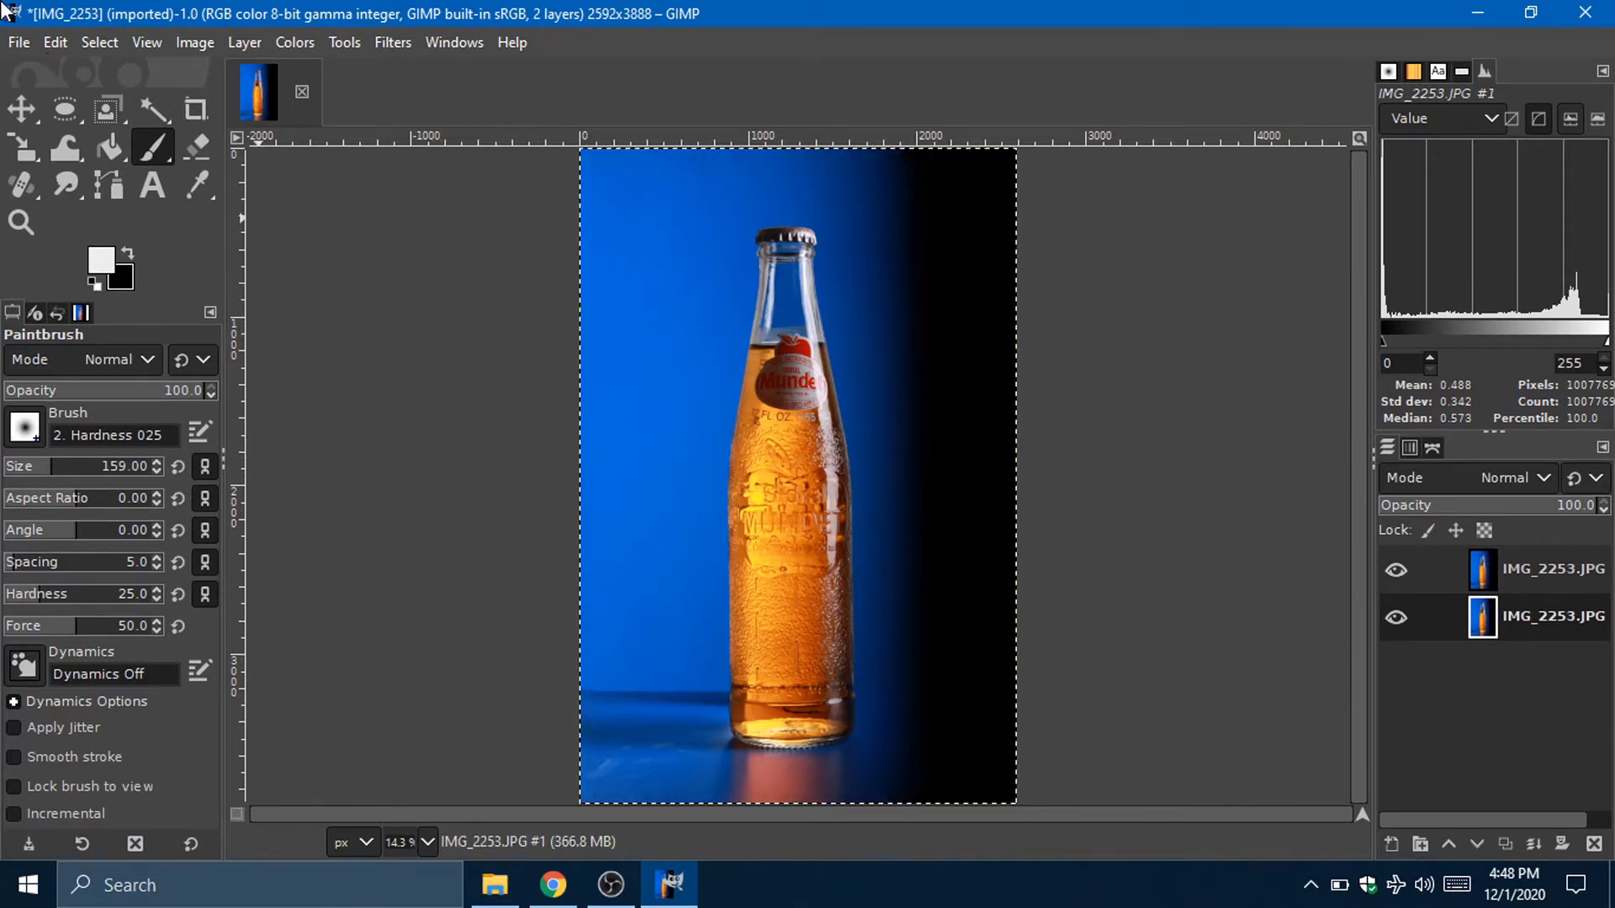
pyautogui.click(18, 42)
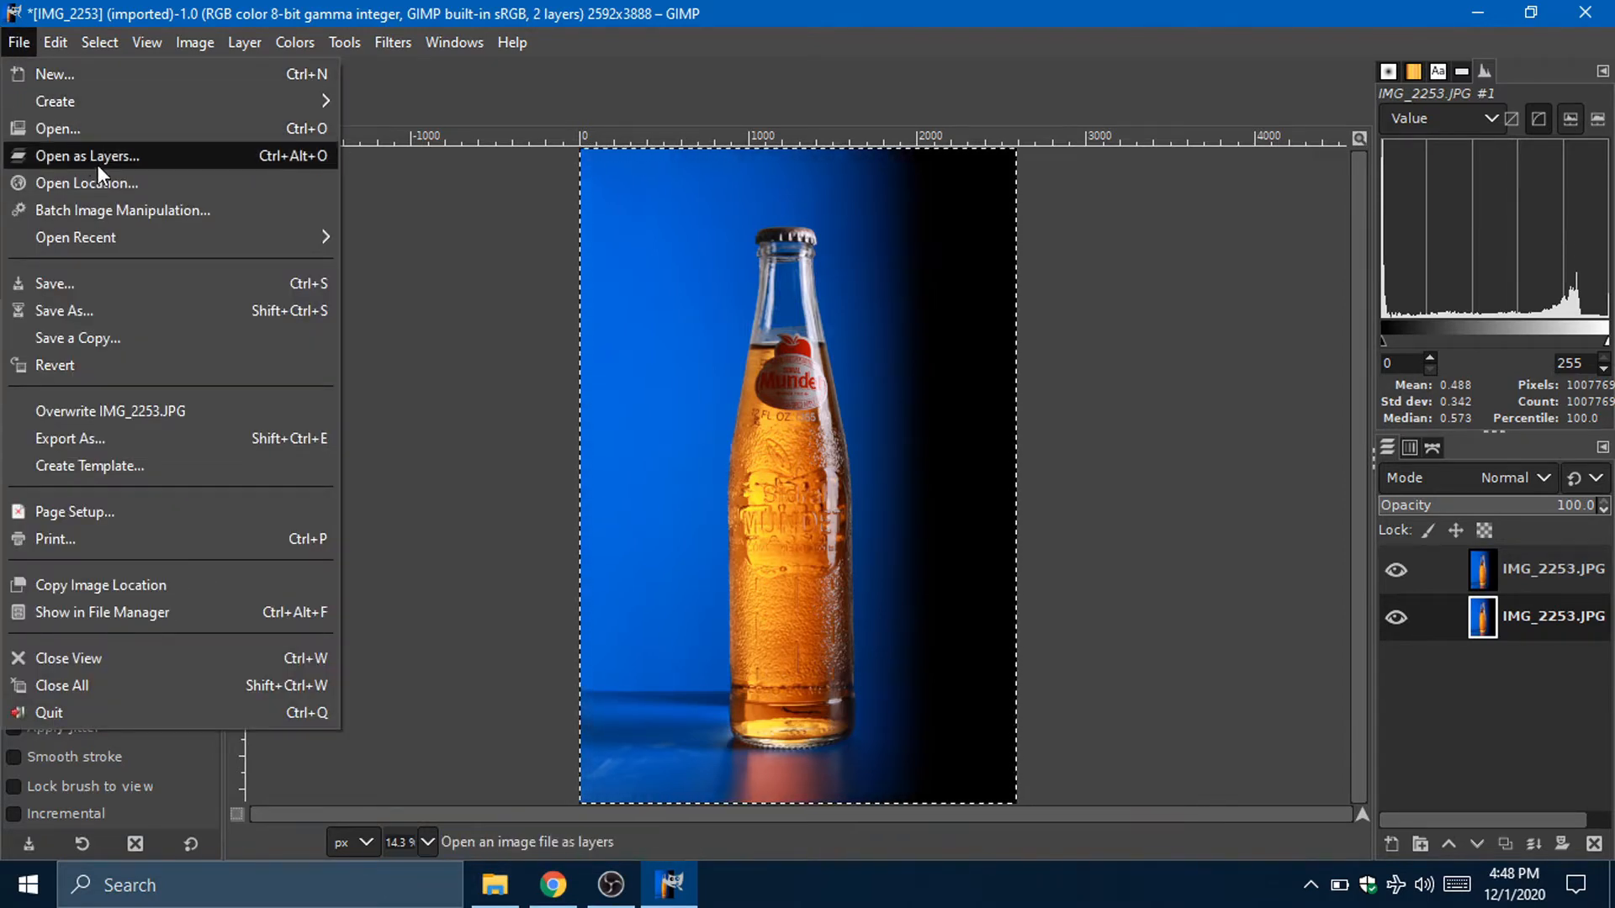
pyautogui.click(167, 154)
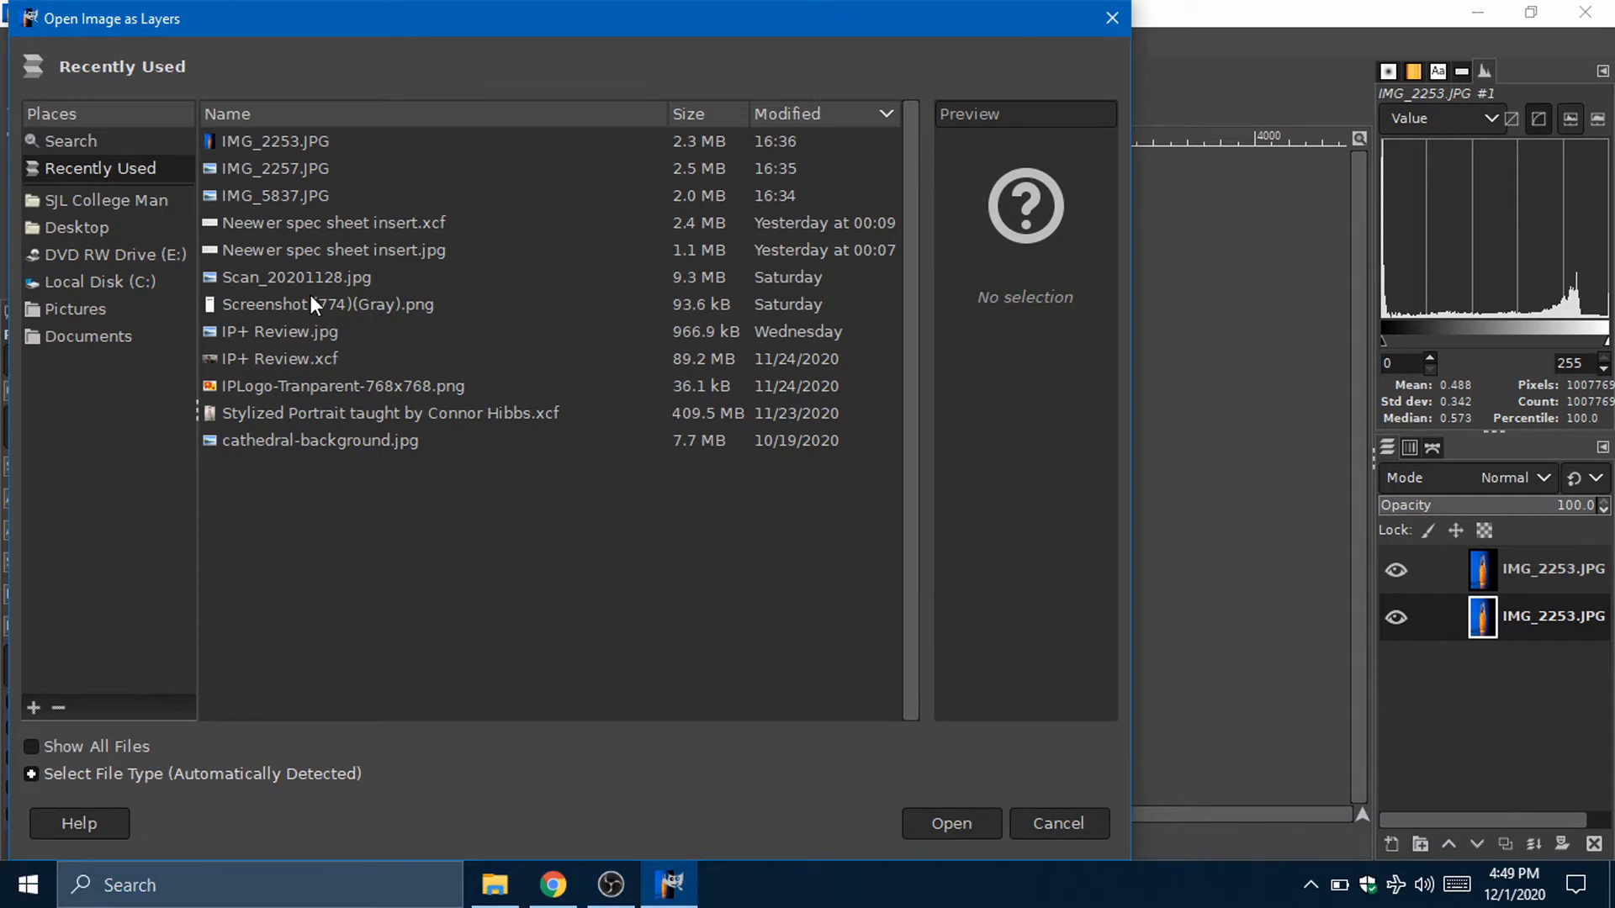
pyautogui.click(1099, 817)
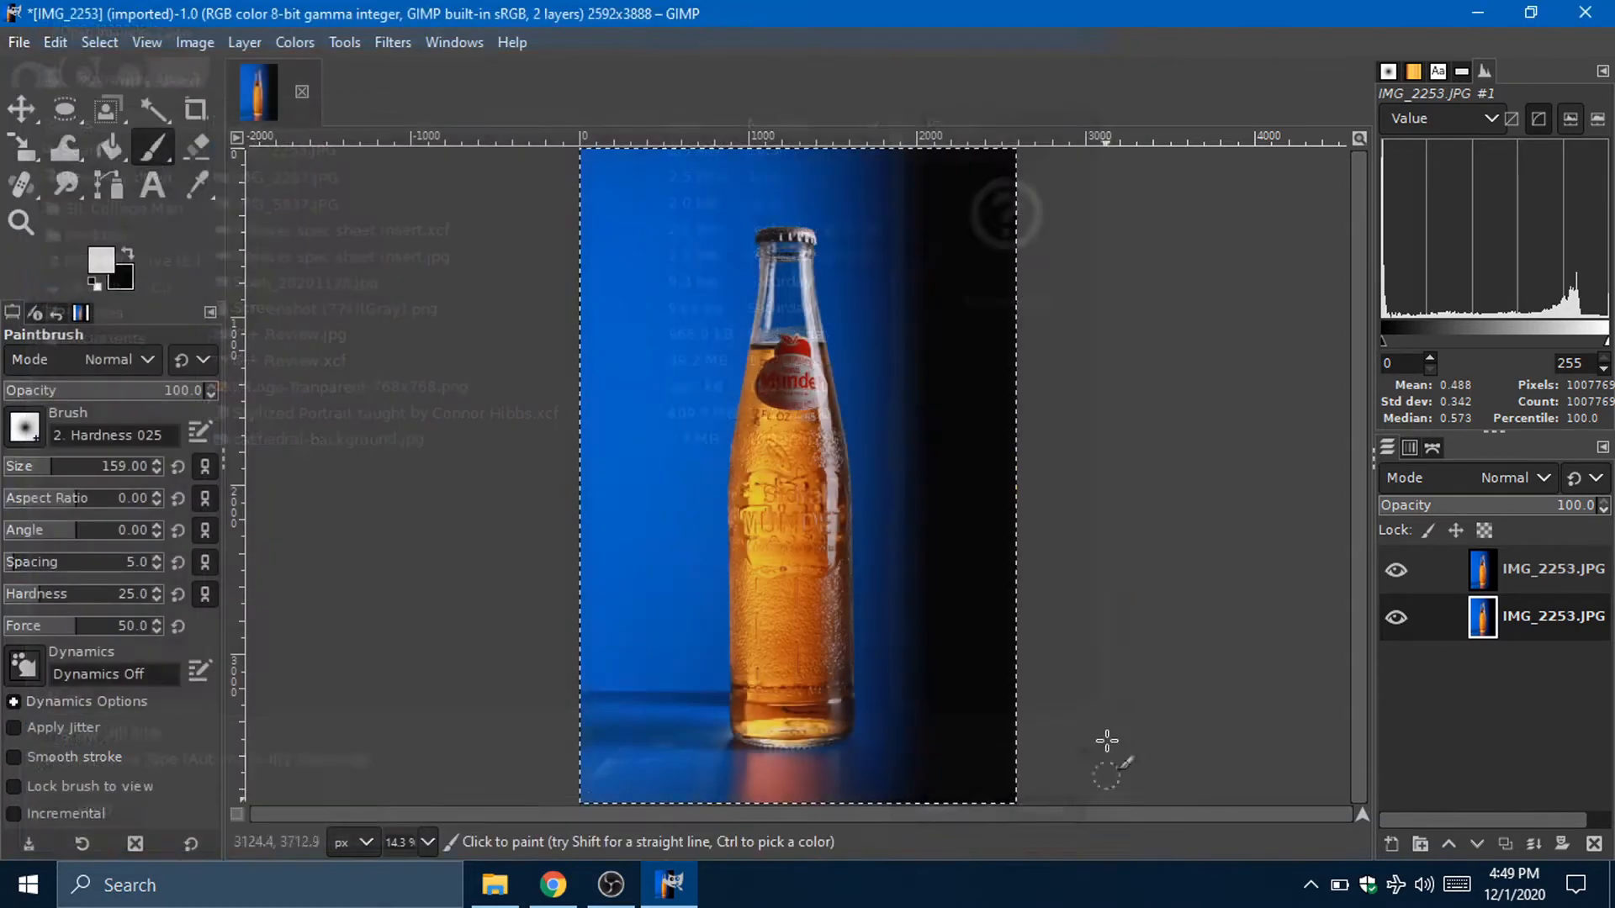
# Step: Add IMG_2257.JPG from the Composite Images folder to the bottle image as a new layer, rotated to its Exif orientation
pyautogui.hotkey('alt', 'Tab')
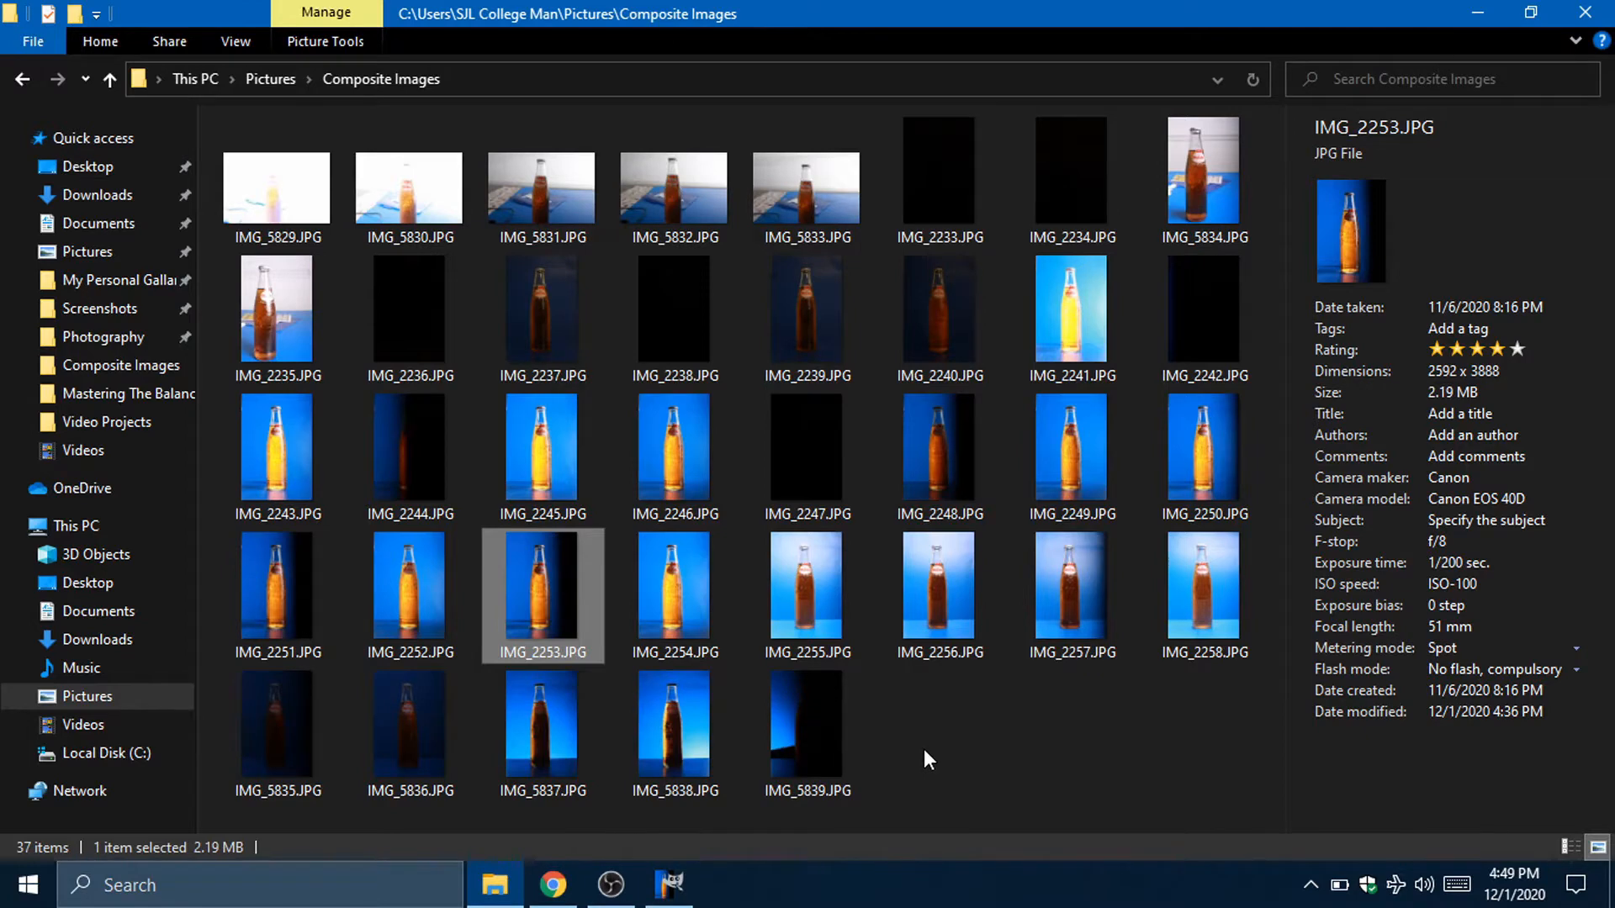
pyautogui.press('Right')
pyautogui.press('Right')
pyautogui.press('Right')
pyautogui.press('Right')
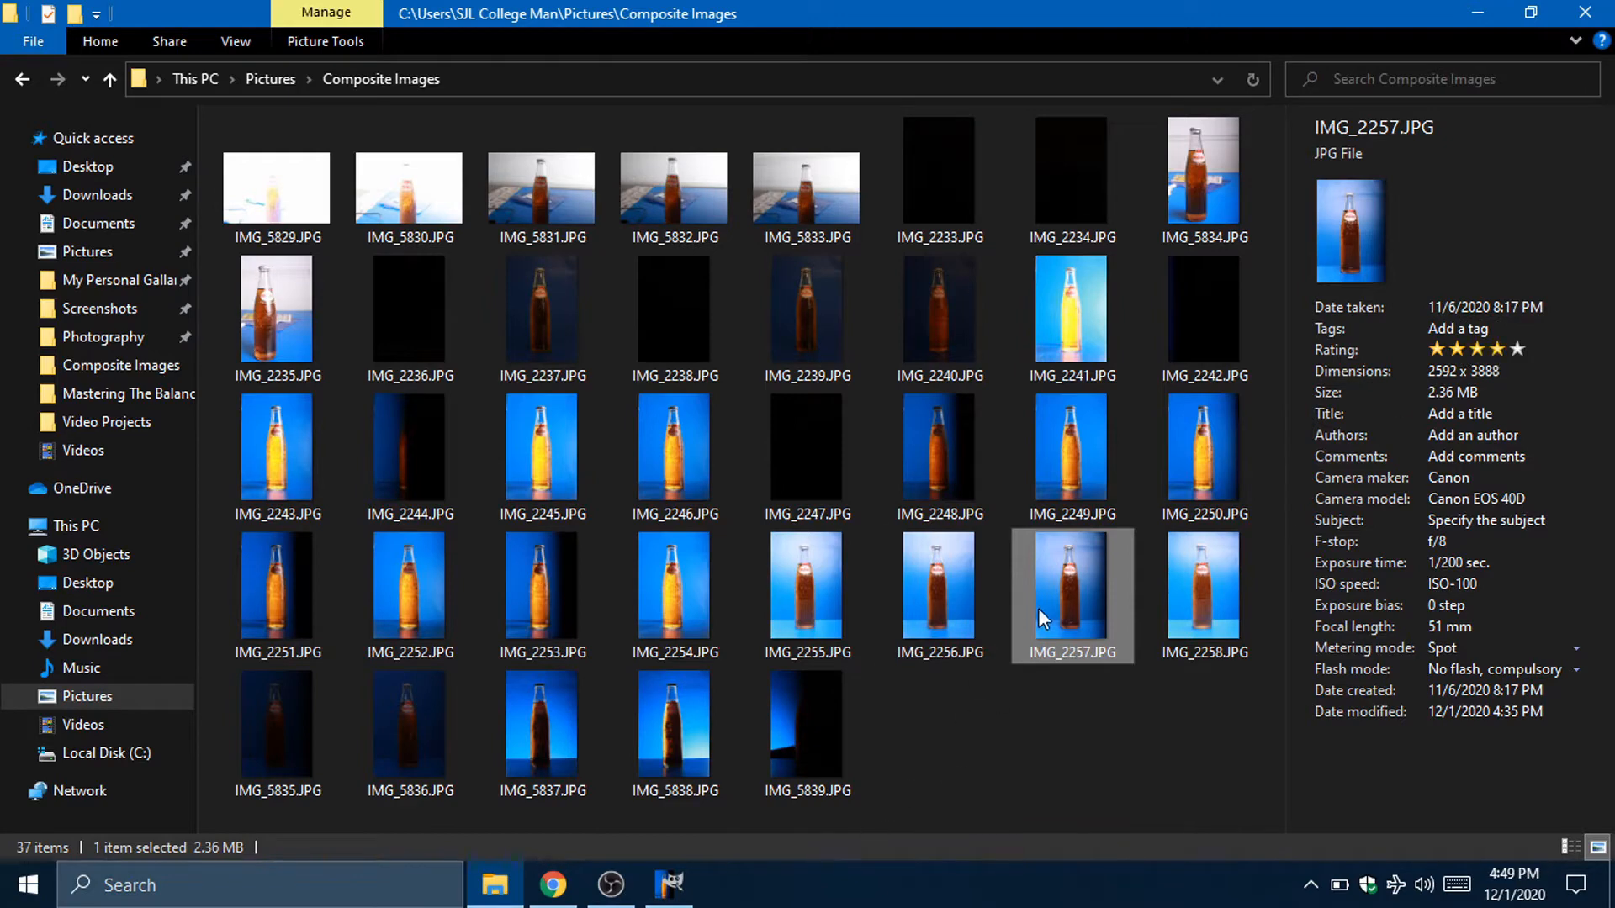
pyautogui.moveTo(1068, 599); pyautogui.dragTo(1439, 690)
pyautogui.hotkey('alt', 'Tab')
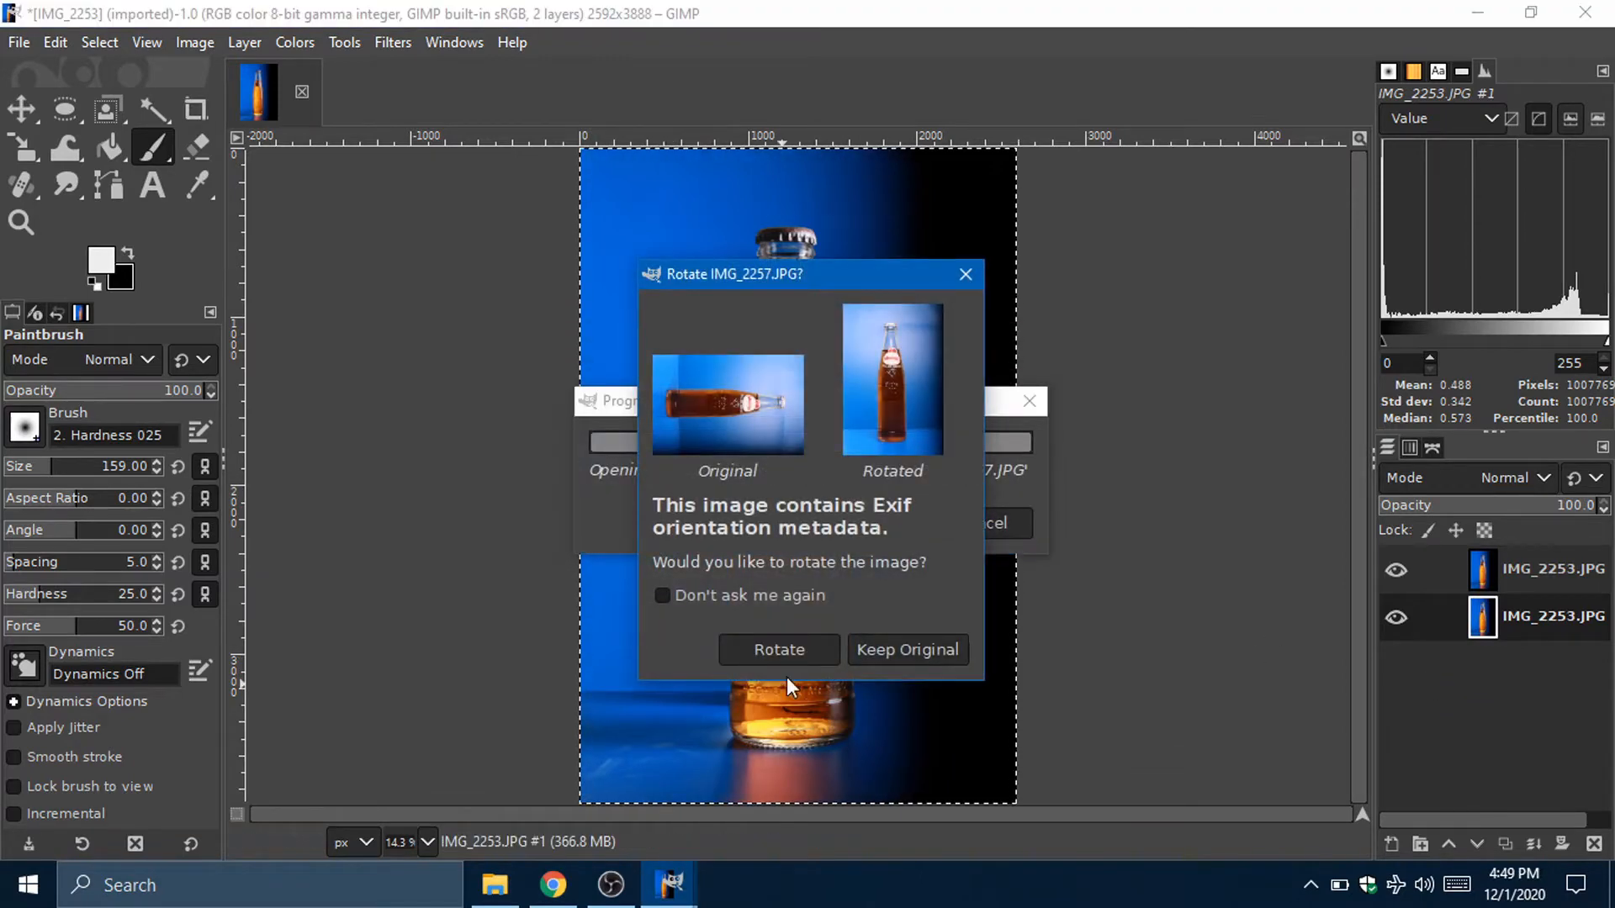
pyautogui.click(804, 654)
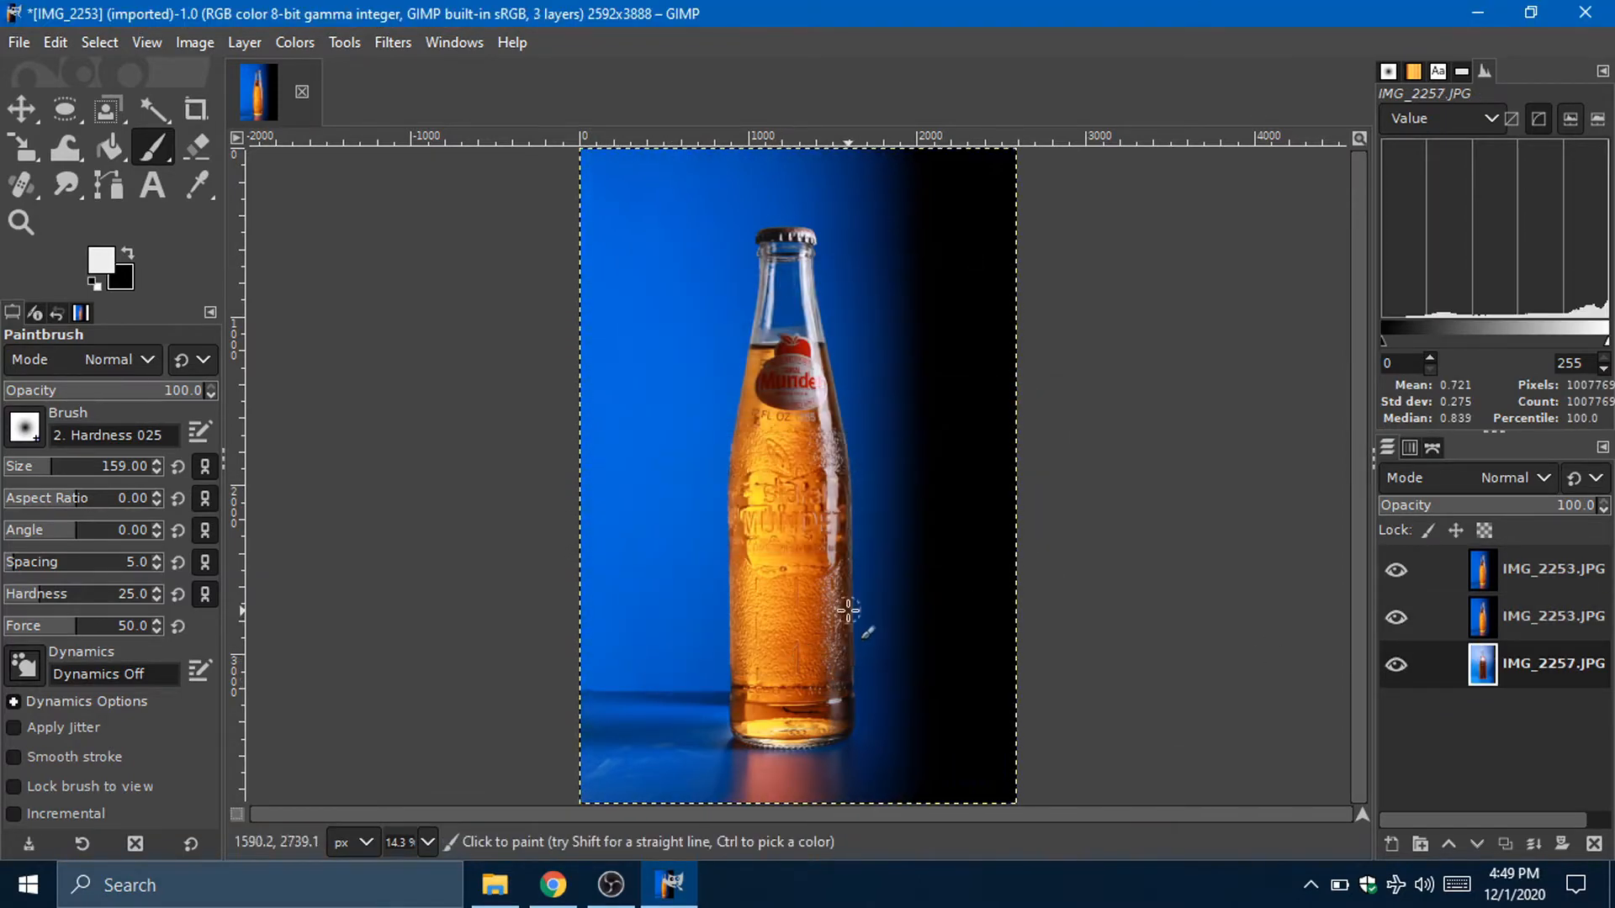
# Step: Add IMG_5837.JPG from the Composite Images folder to the bottle image as a new layer, rotated to its Exif orientation
pyautogui.hotkey('alt', 'Tab')
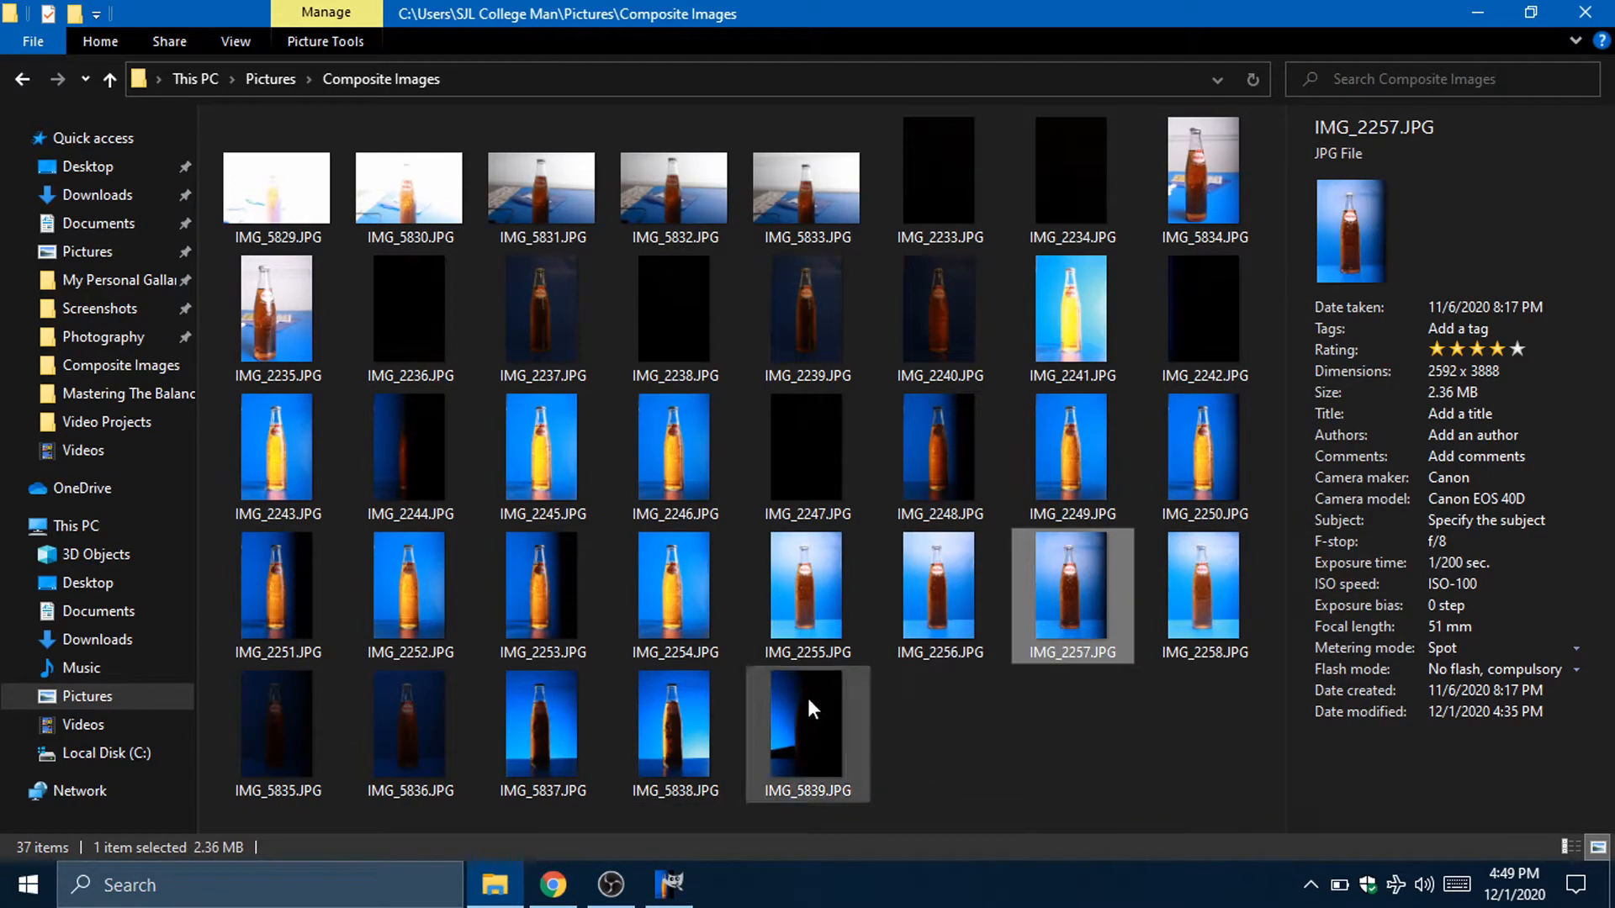
pyautogui.moveTo(807, 693)
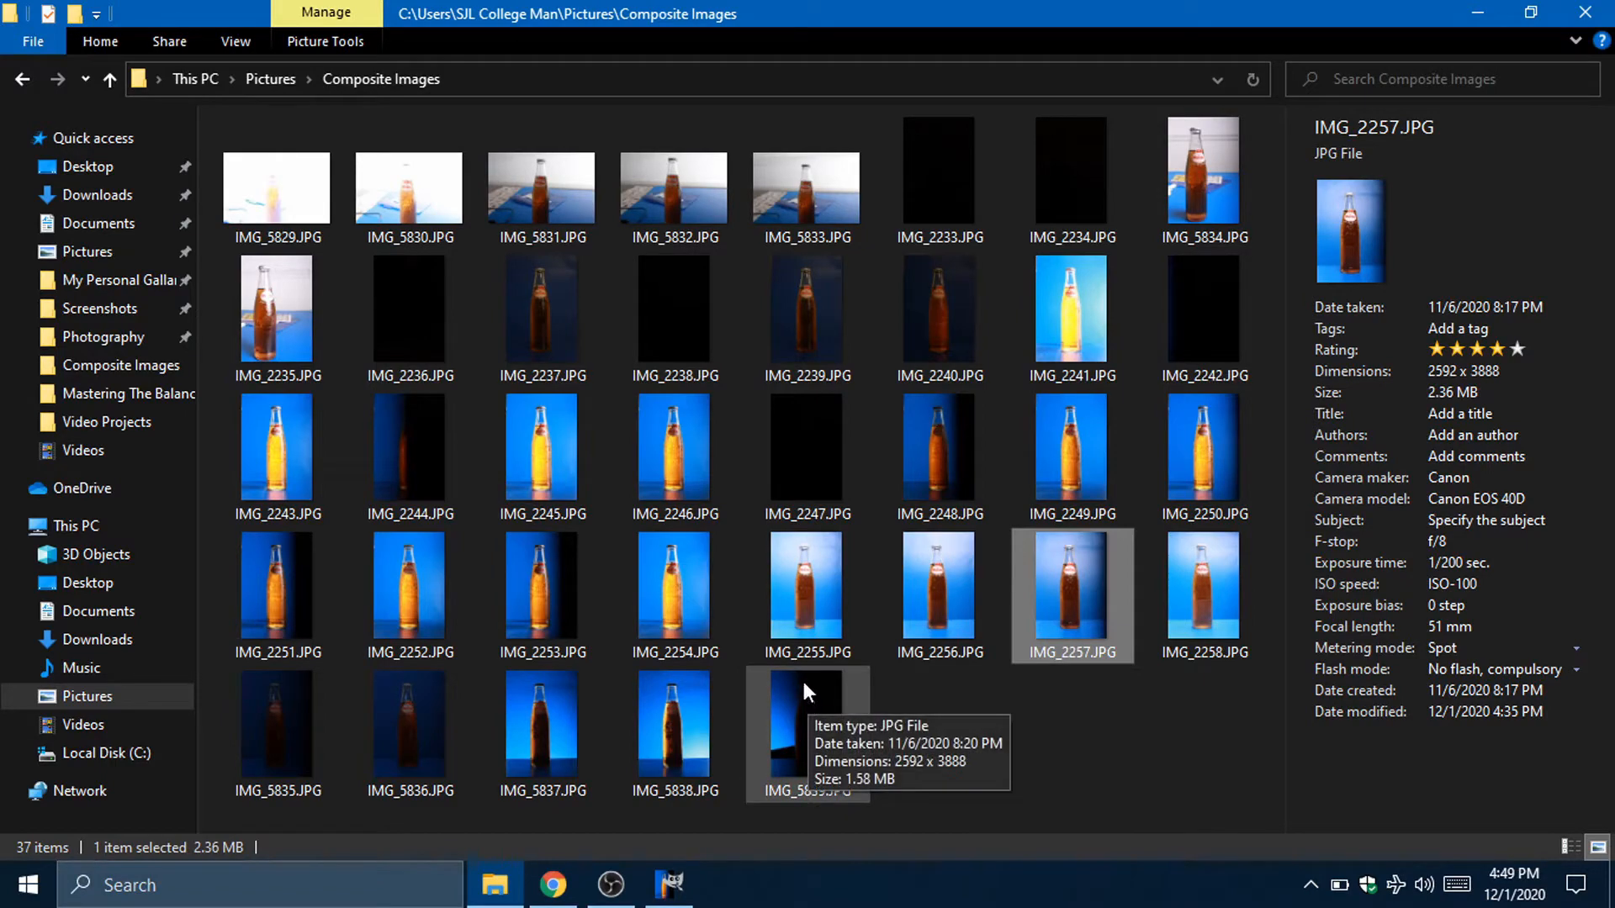
pyautogui.hotkey('alt', 'Tab')
pyautogui.hotkey('alt', 'Tab')
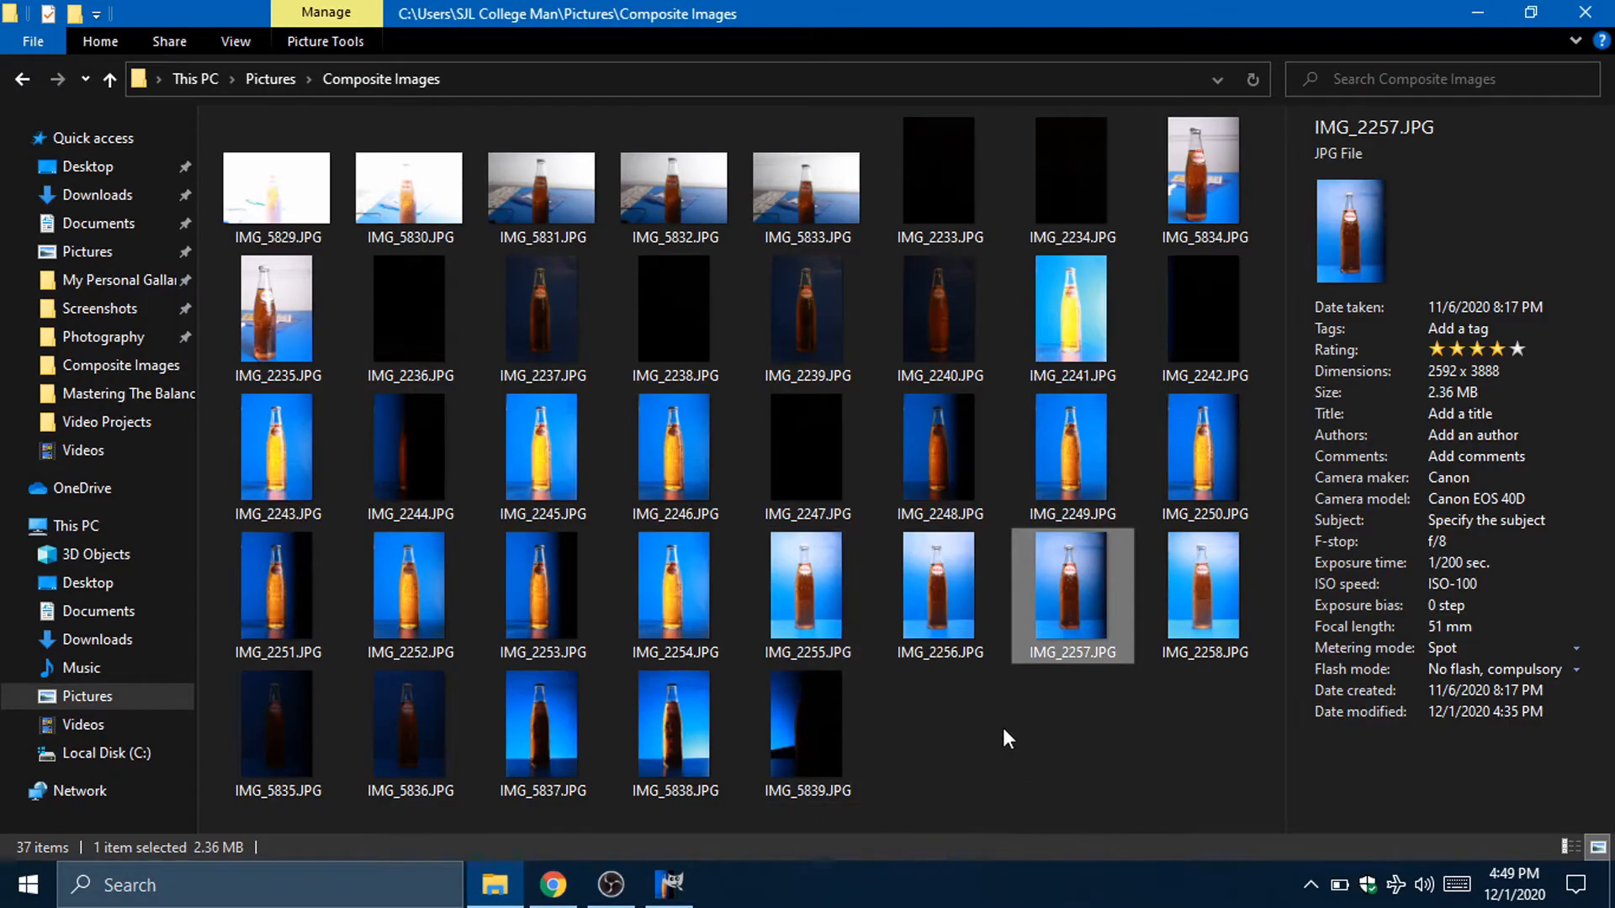
pyautogui.press('Right')
pyautogui.press('Right')
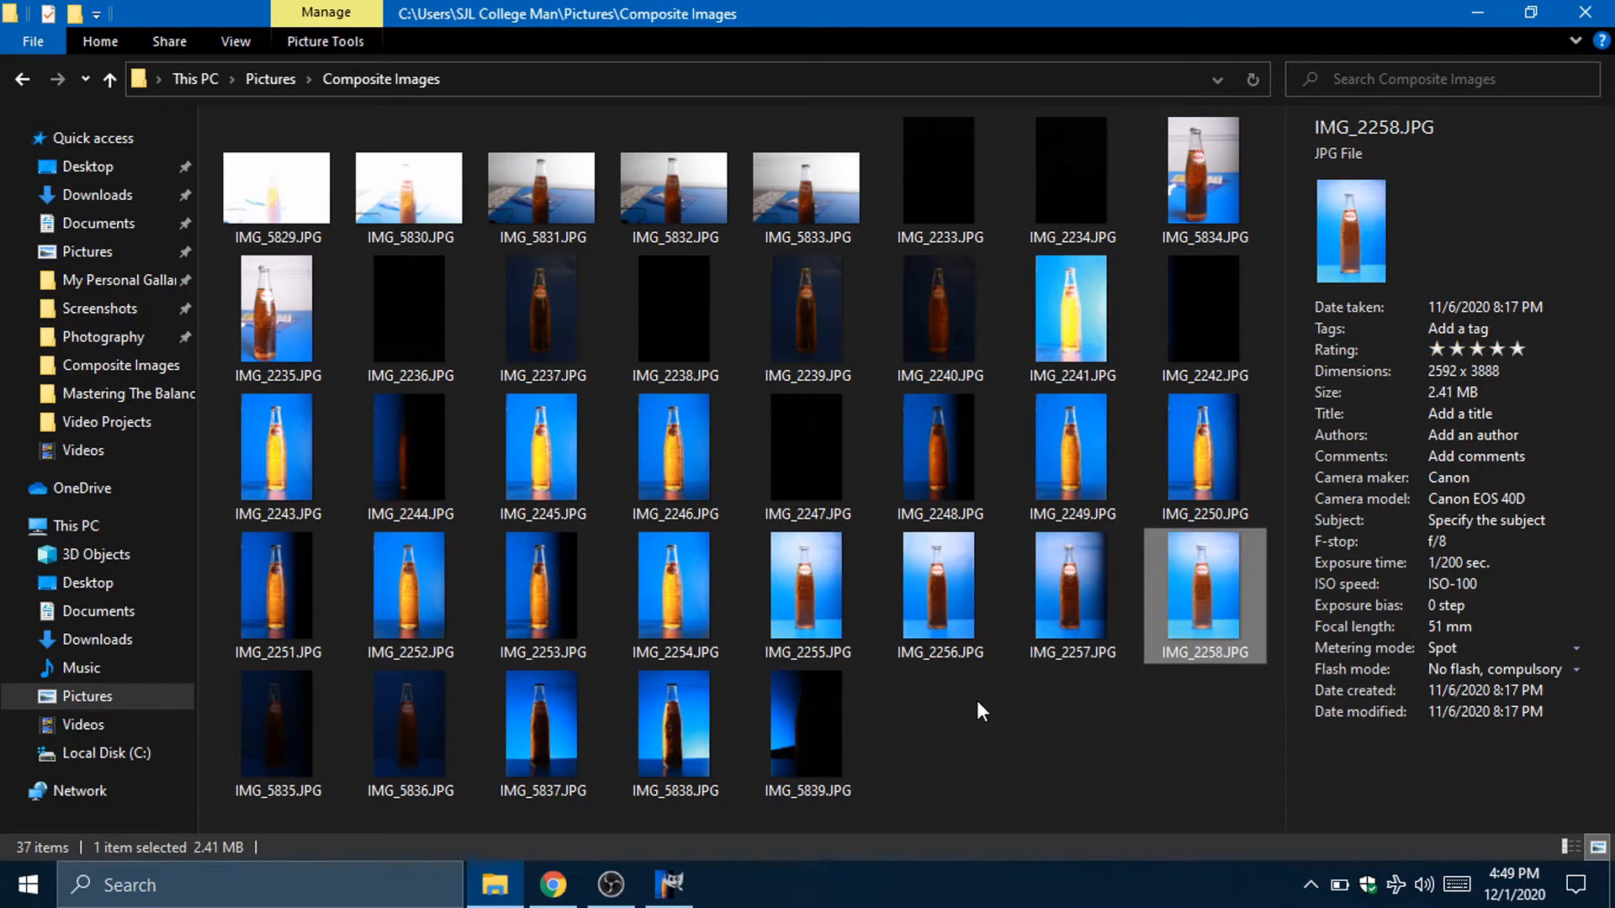
pyautogui.press('Right')
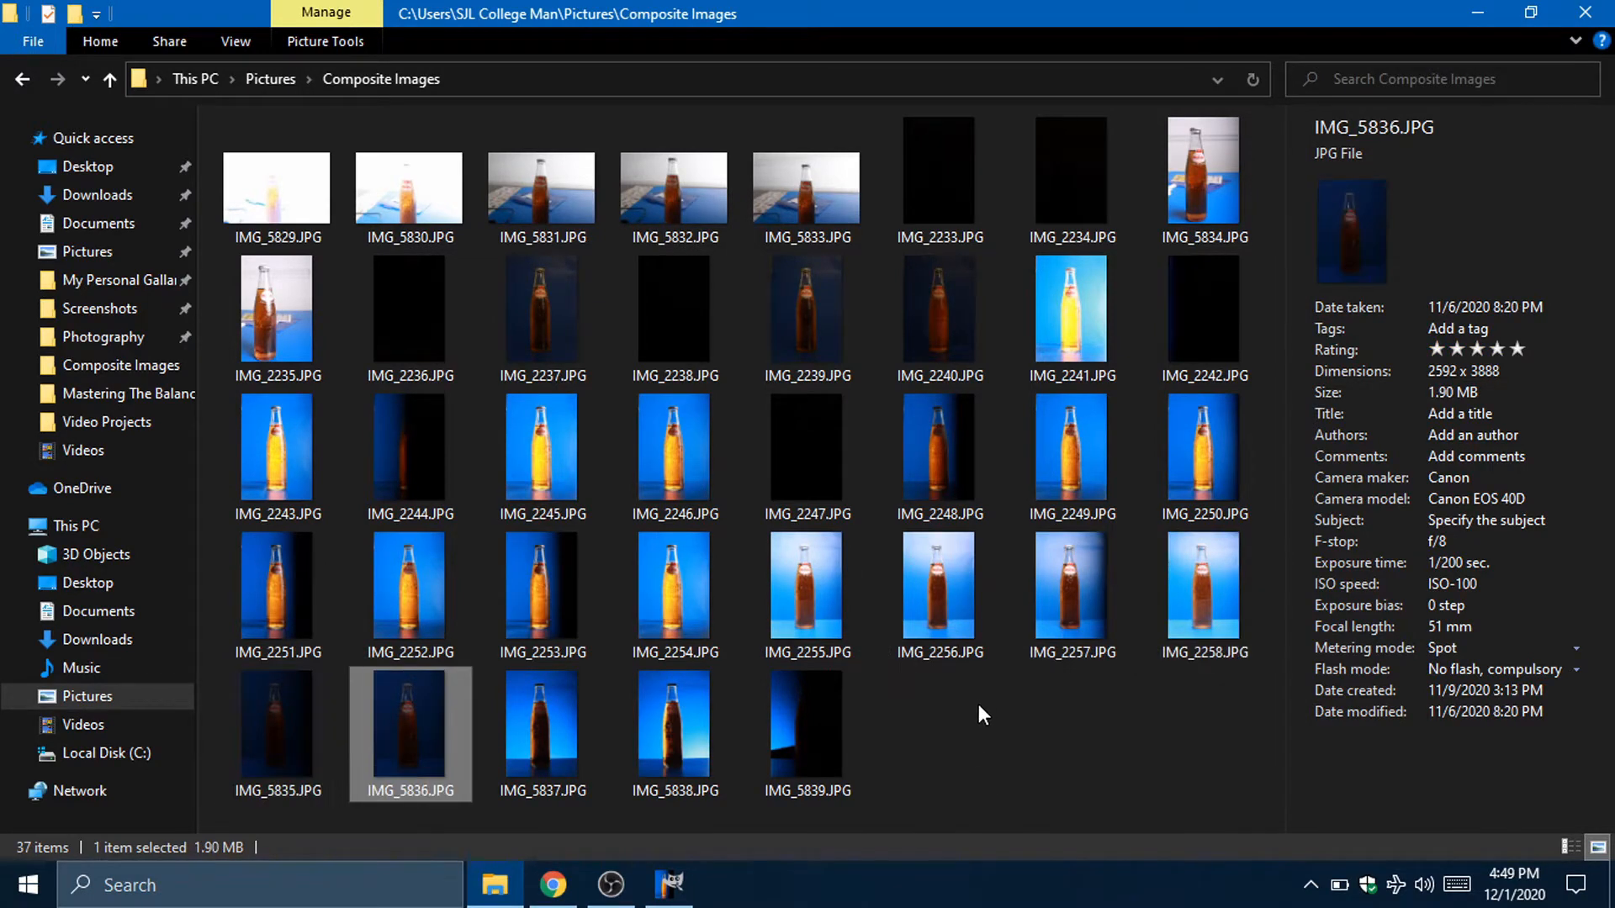
pyautogui.press('Right')
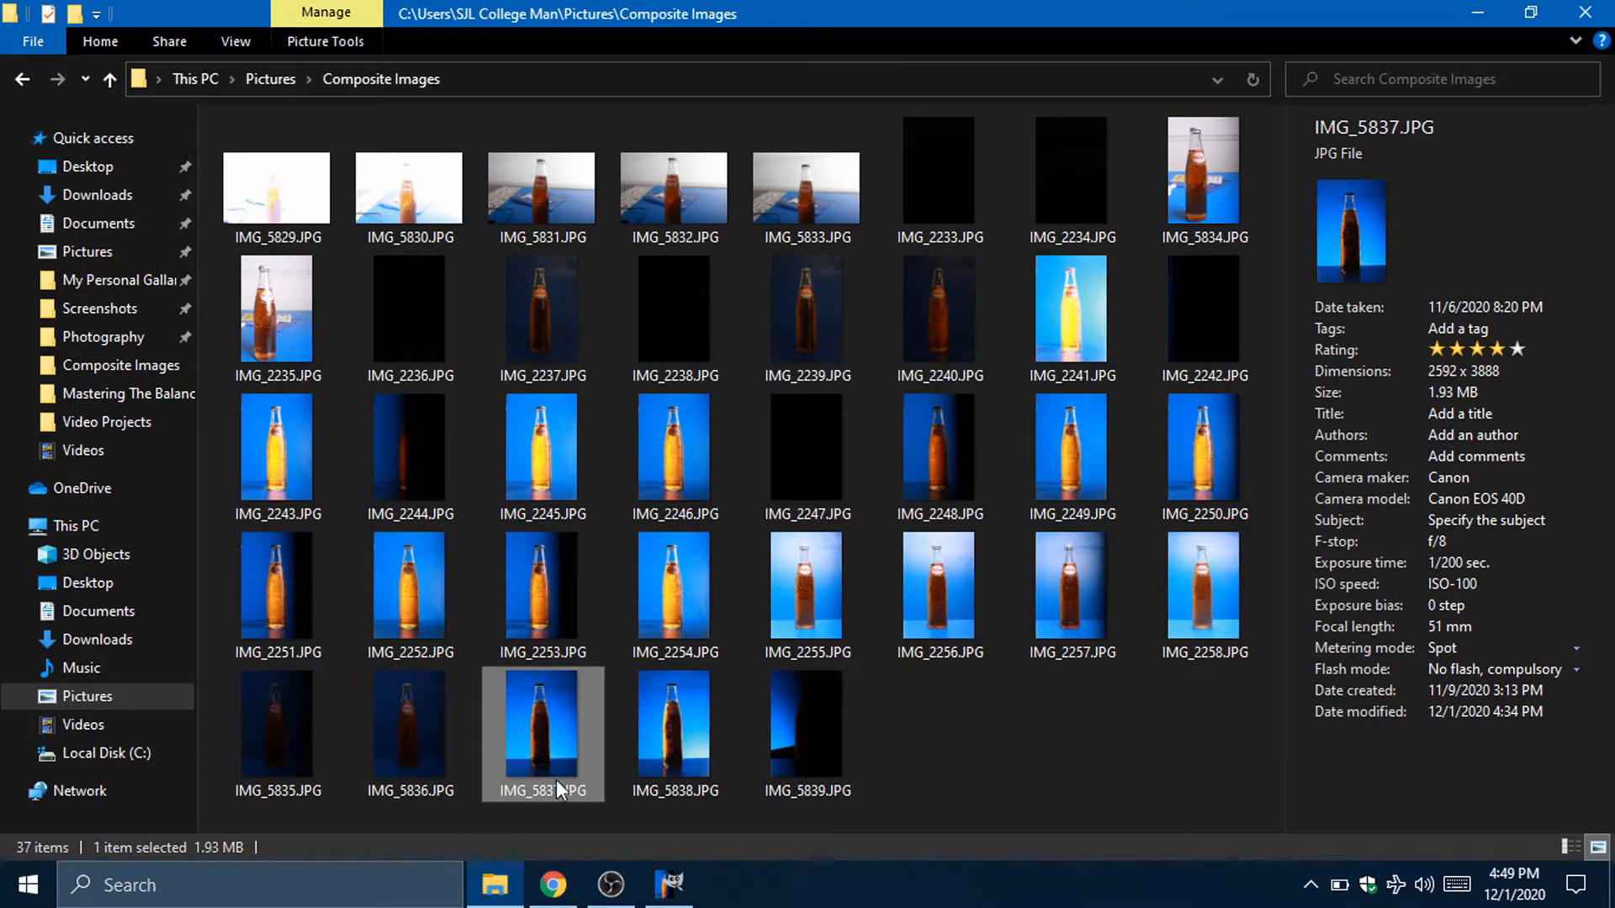
pyautogui.press('Right')
pyautogui.press('Right')
pyautogui.press('Left')
pyautogui.press('Left')
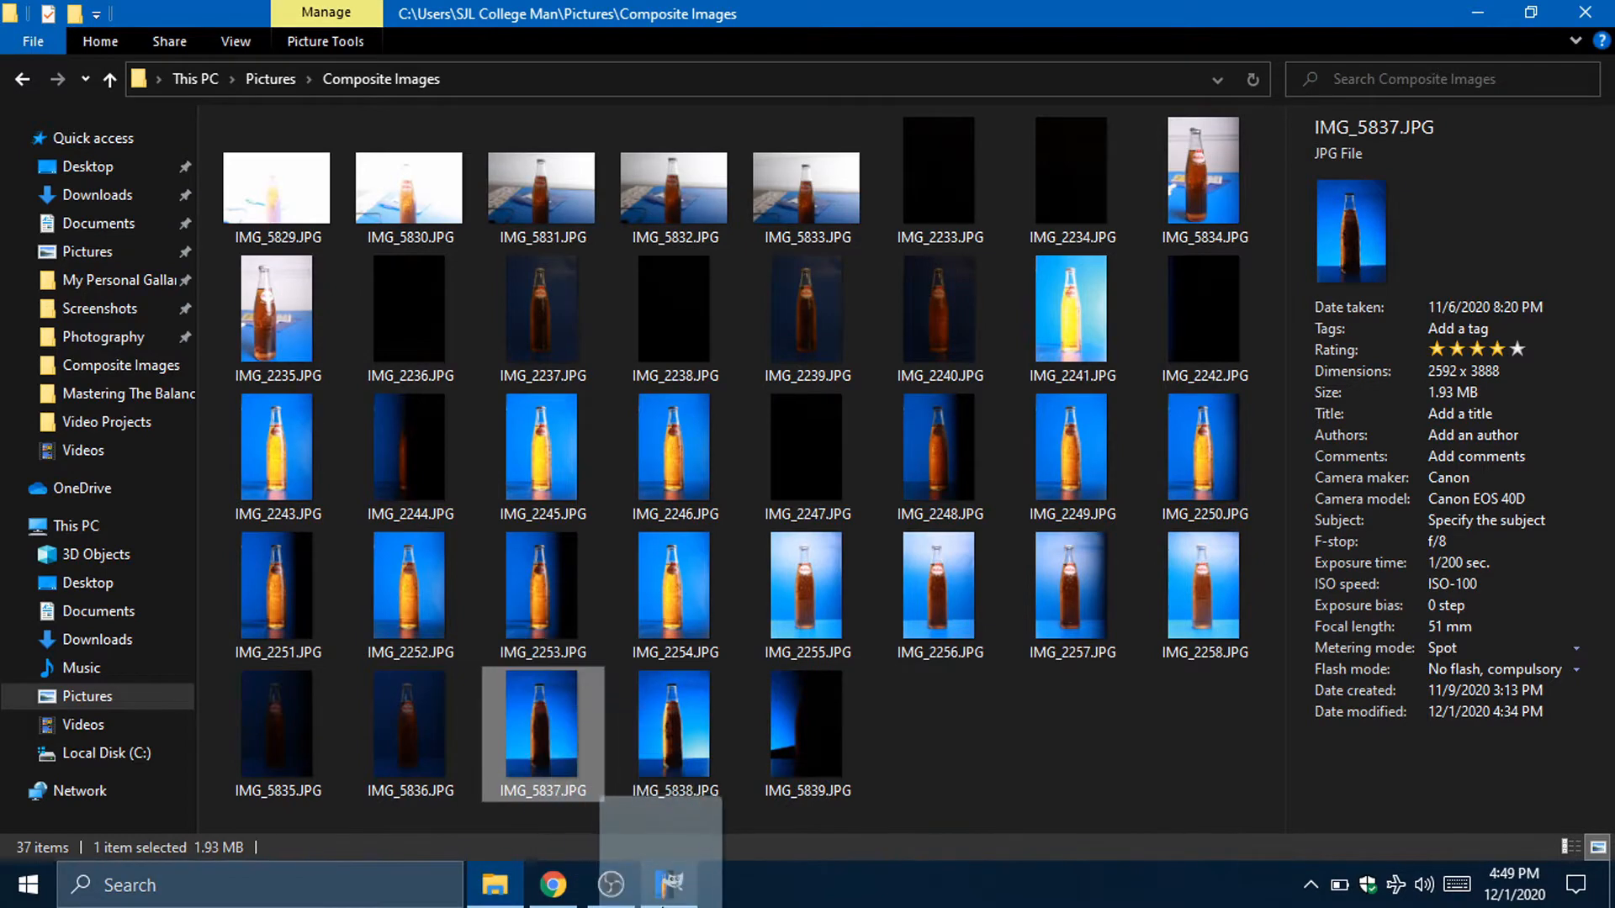
pyautogui.click(669, 883)
pyautogui.moveTo(1413, 762)
pyautogui.mouseDown()
pyautogui.moveTo(1453, 754)
pyautogui.moveTo(1430, 745)
pyautogui.mouseUp()
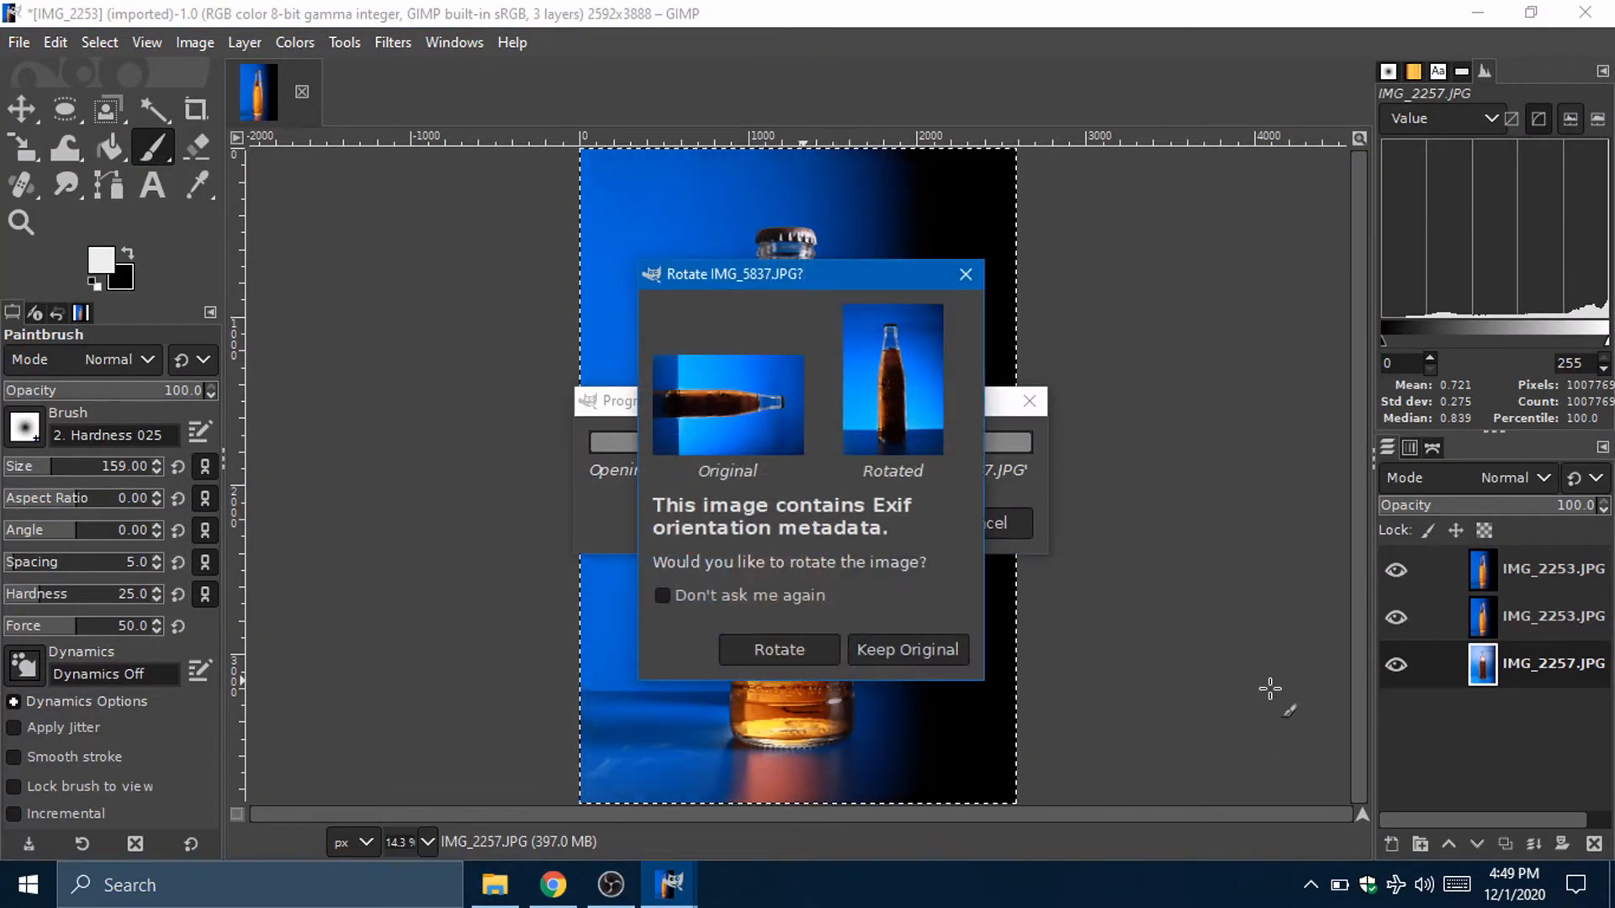
pyautogui.click(807, 646)
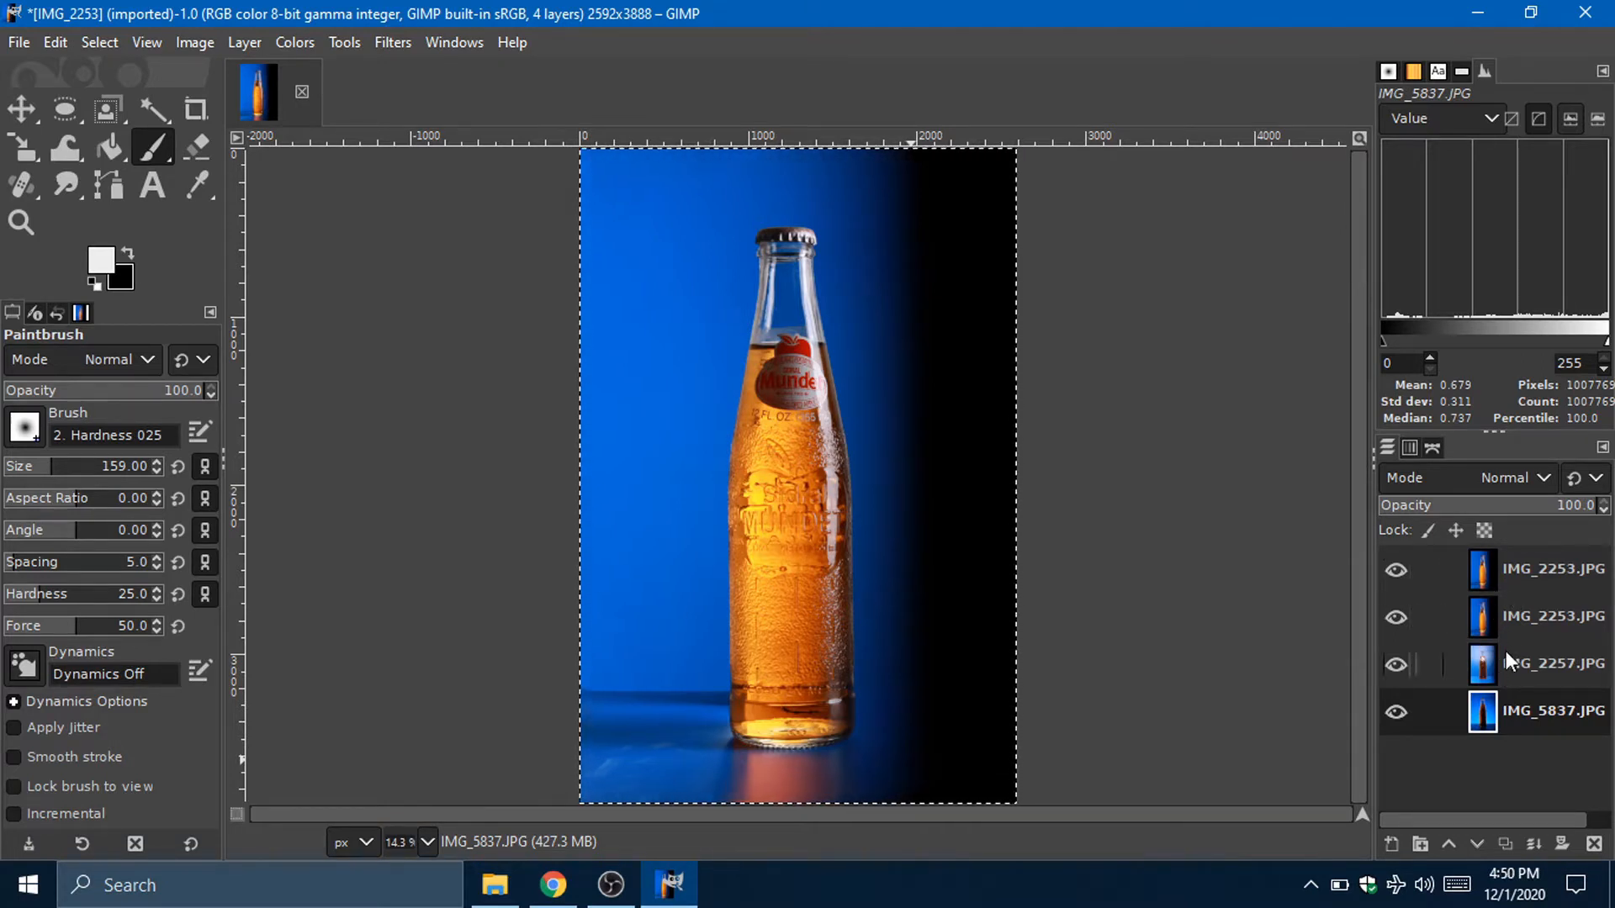
# Step: Delete the duplicate layer IMG_2253.JPG #1 and move the IMG_2253.JPG layer to the bottom of the layer stack
pyautogui.hscroll(1, 1546, 811)
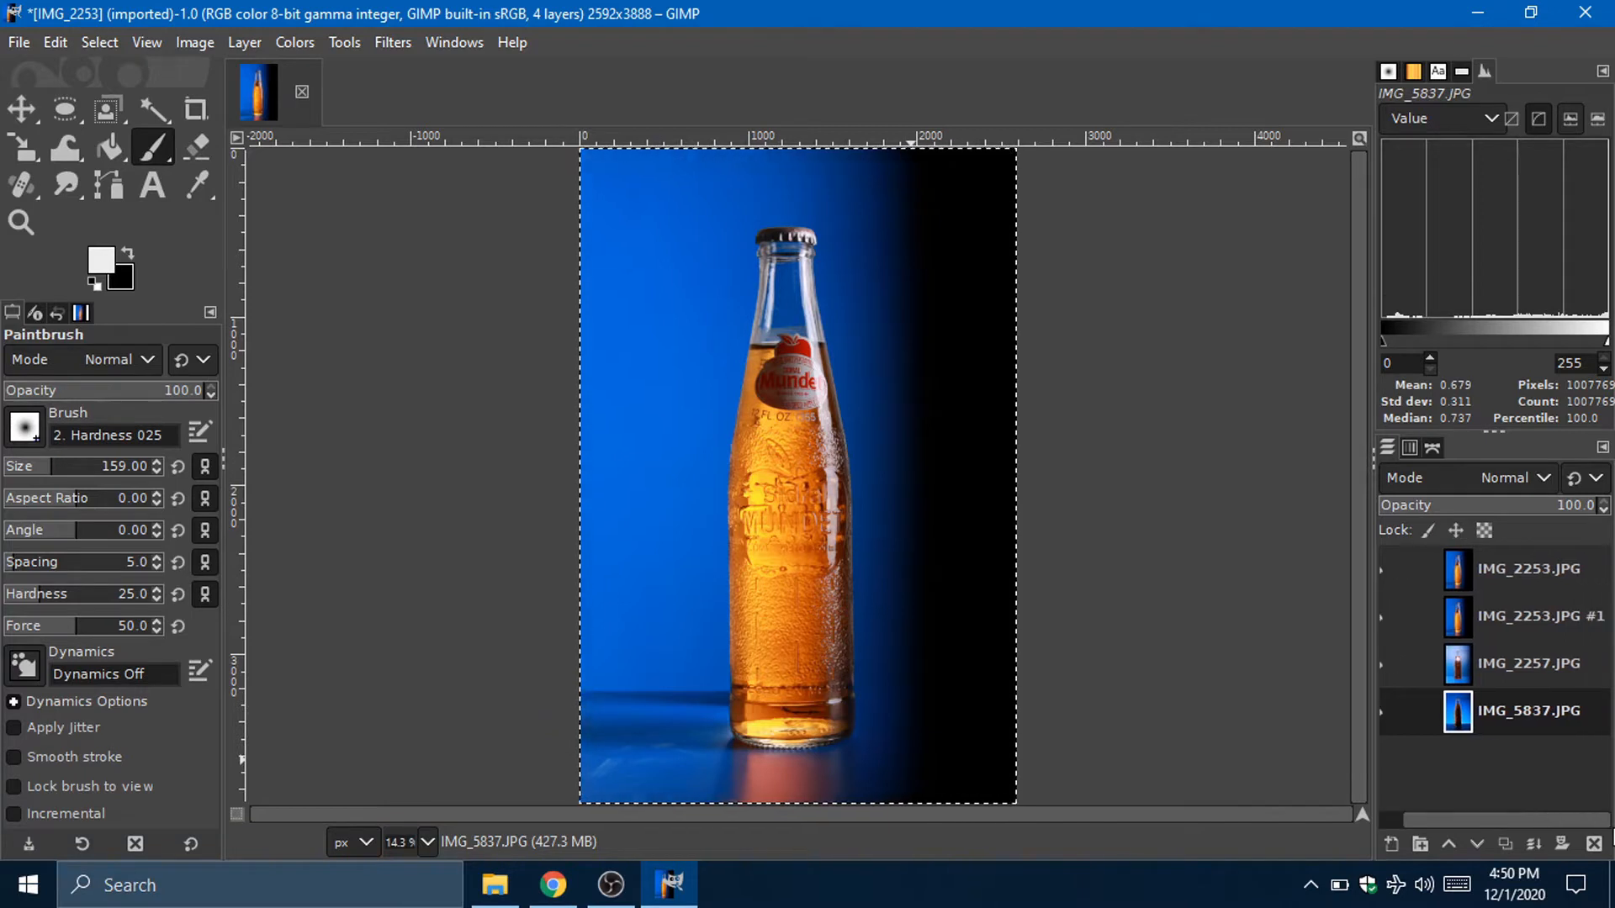
pyautogui.click(1485, 609)
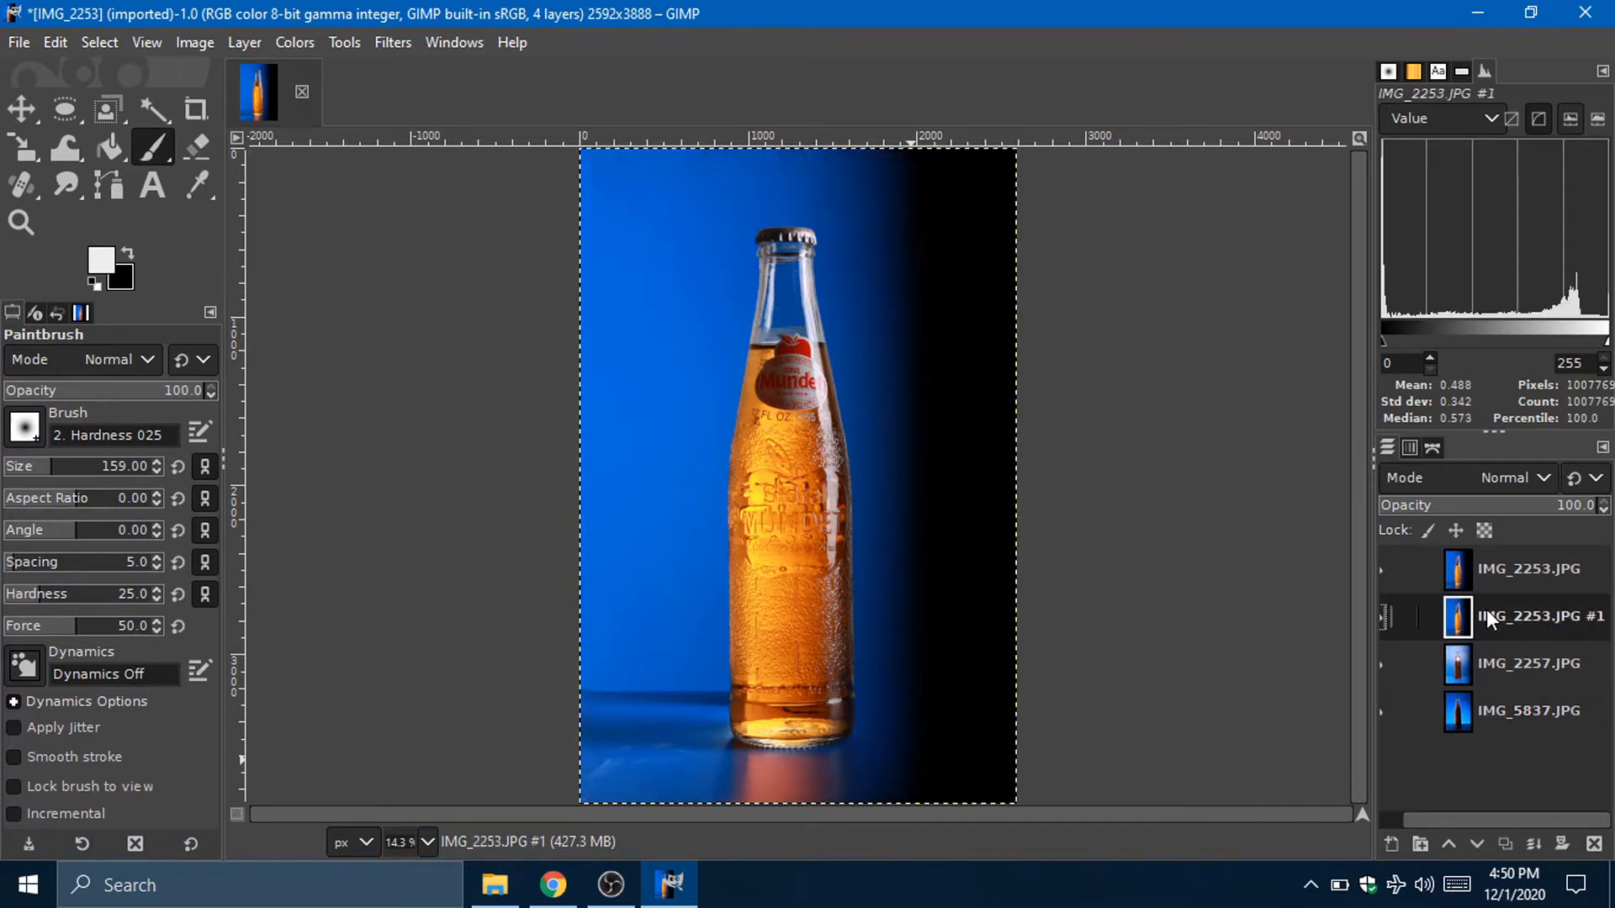
pyautogui.click(1594, 843)
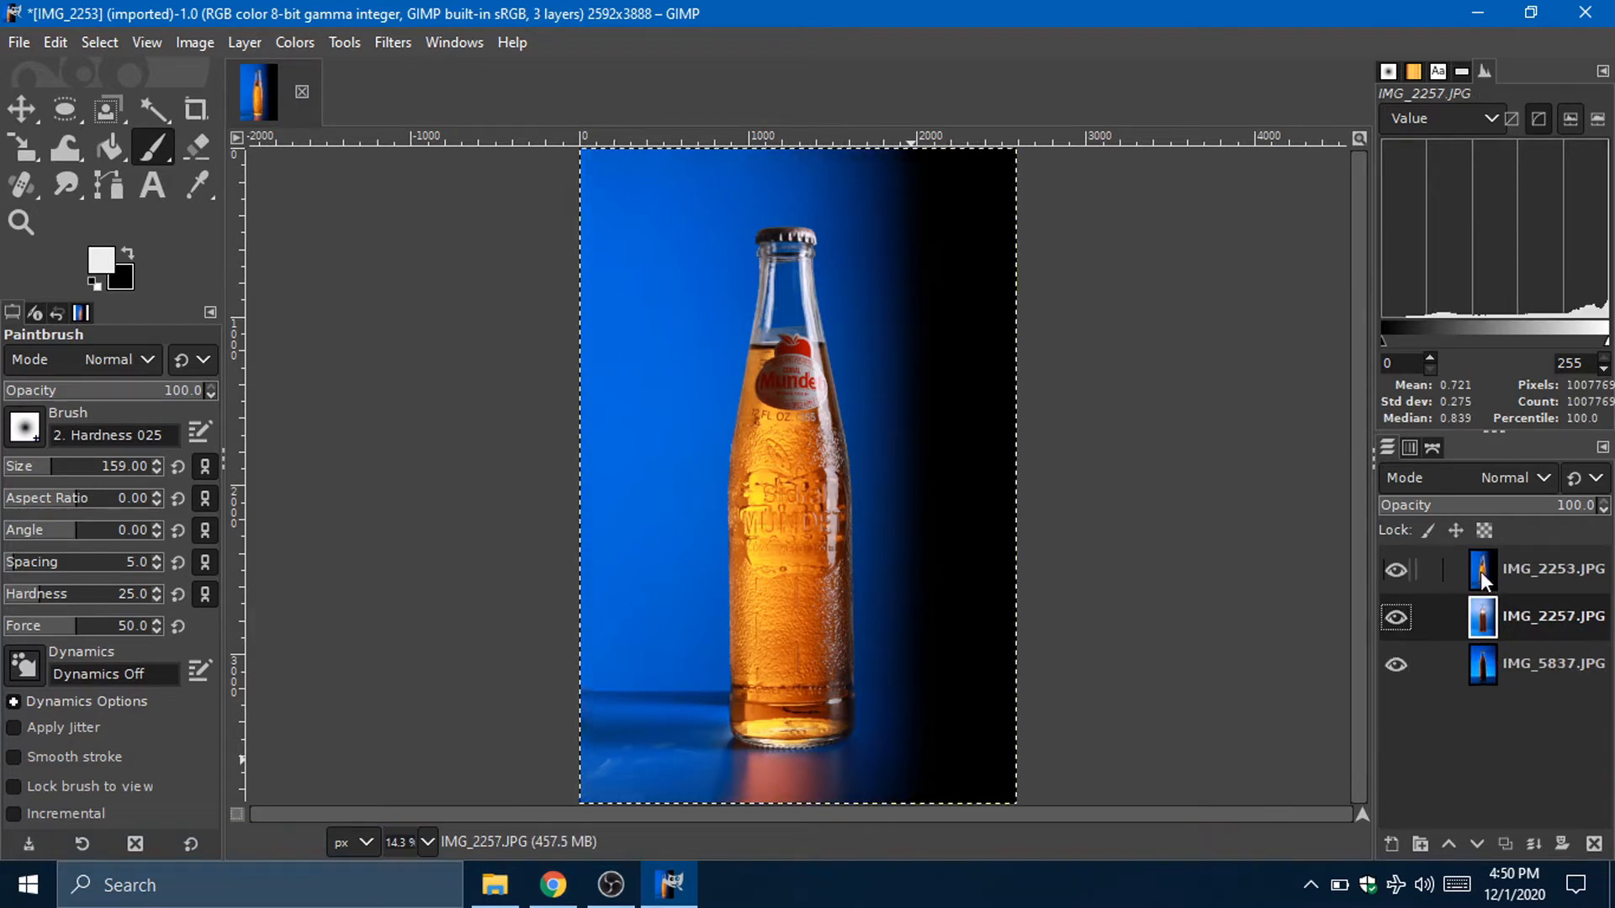
pyautogui.moveTo(1480, 572); pyautogui.dragTo(1462, 696)
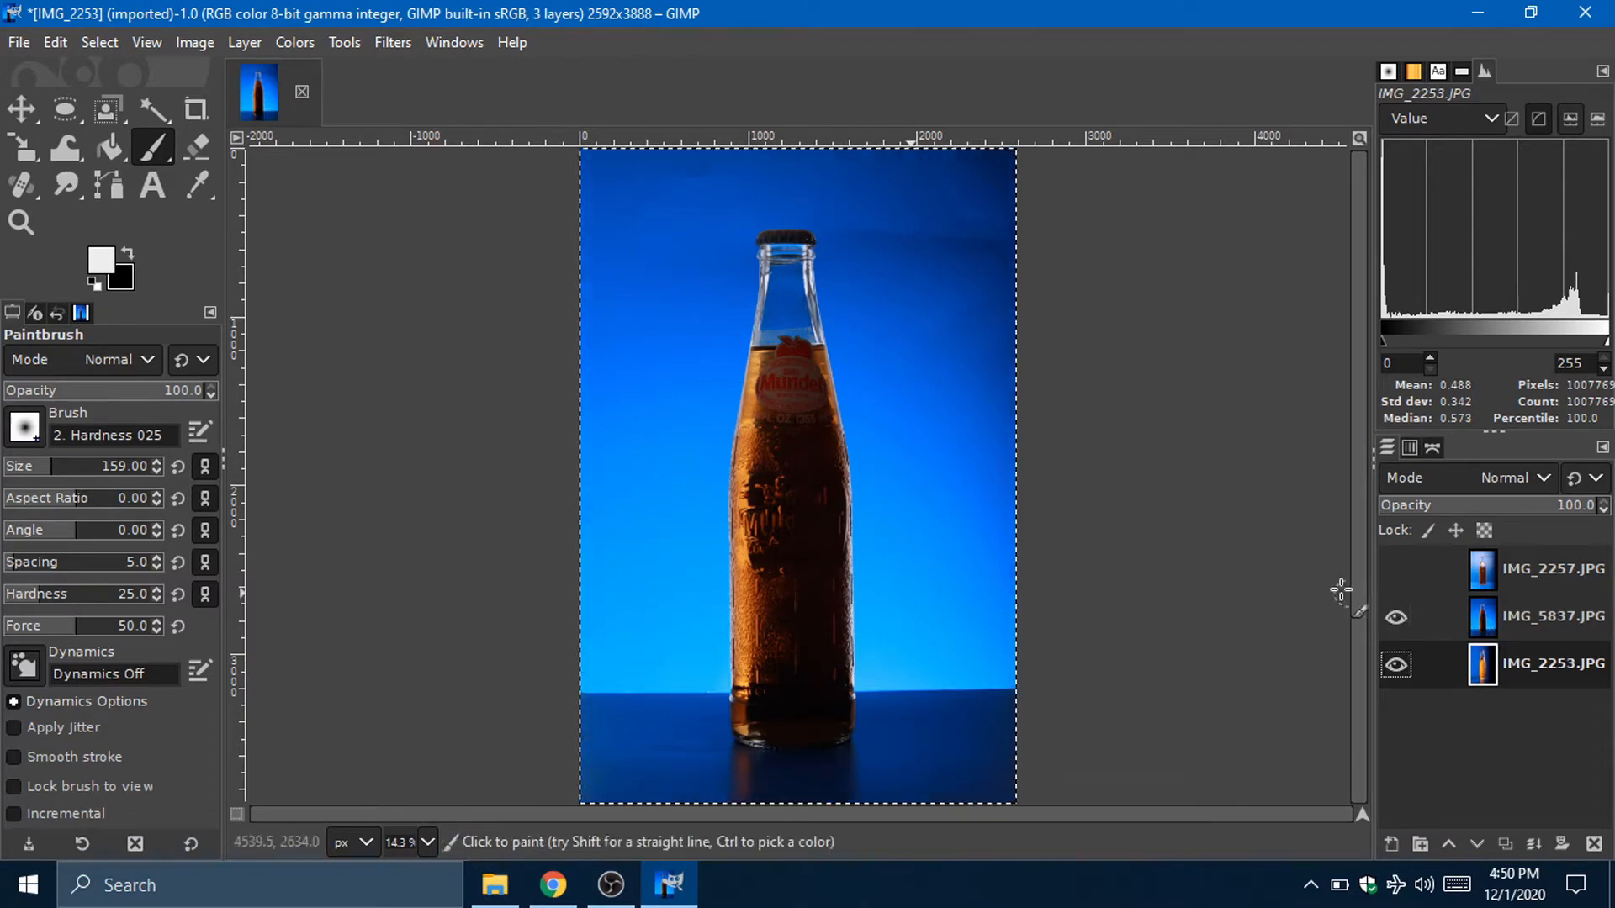
# Step: Add a layer mask to the IMG_5837.JPG layer, initialized to White (full opacity) with Invert mask enabled
pyautogui.rightClick(1483, 618)
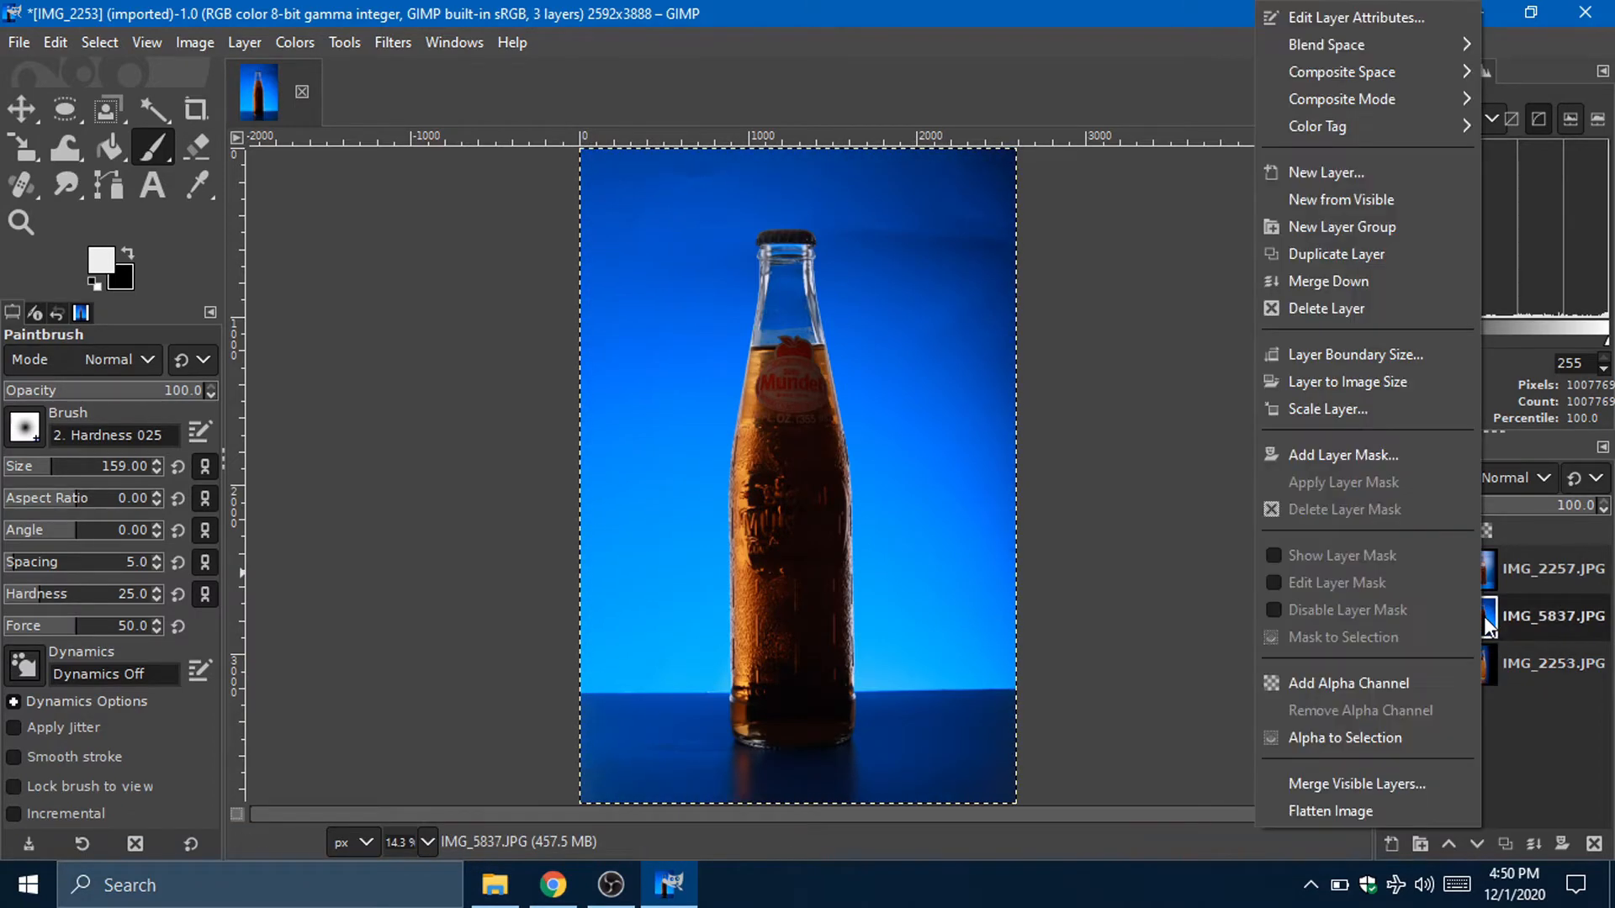
pyautogui.click(1344, 454)
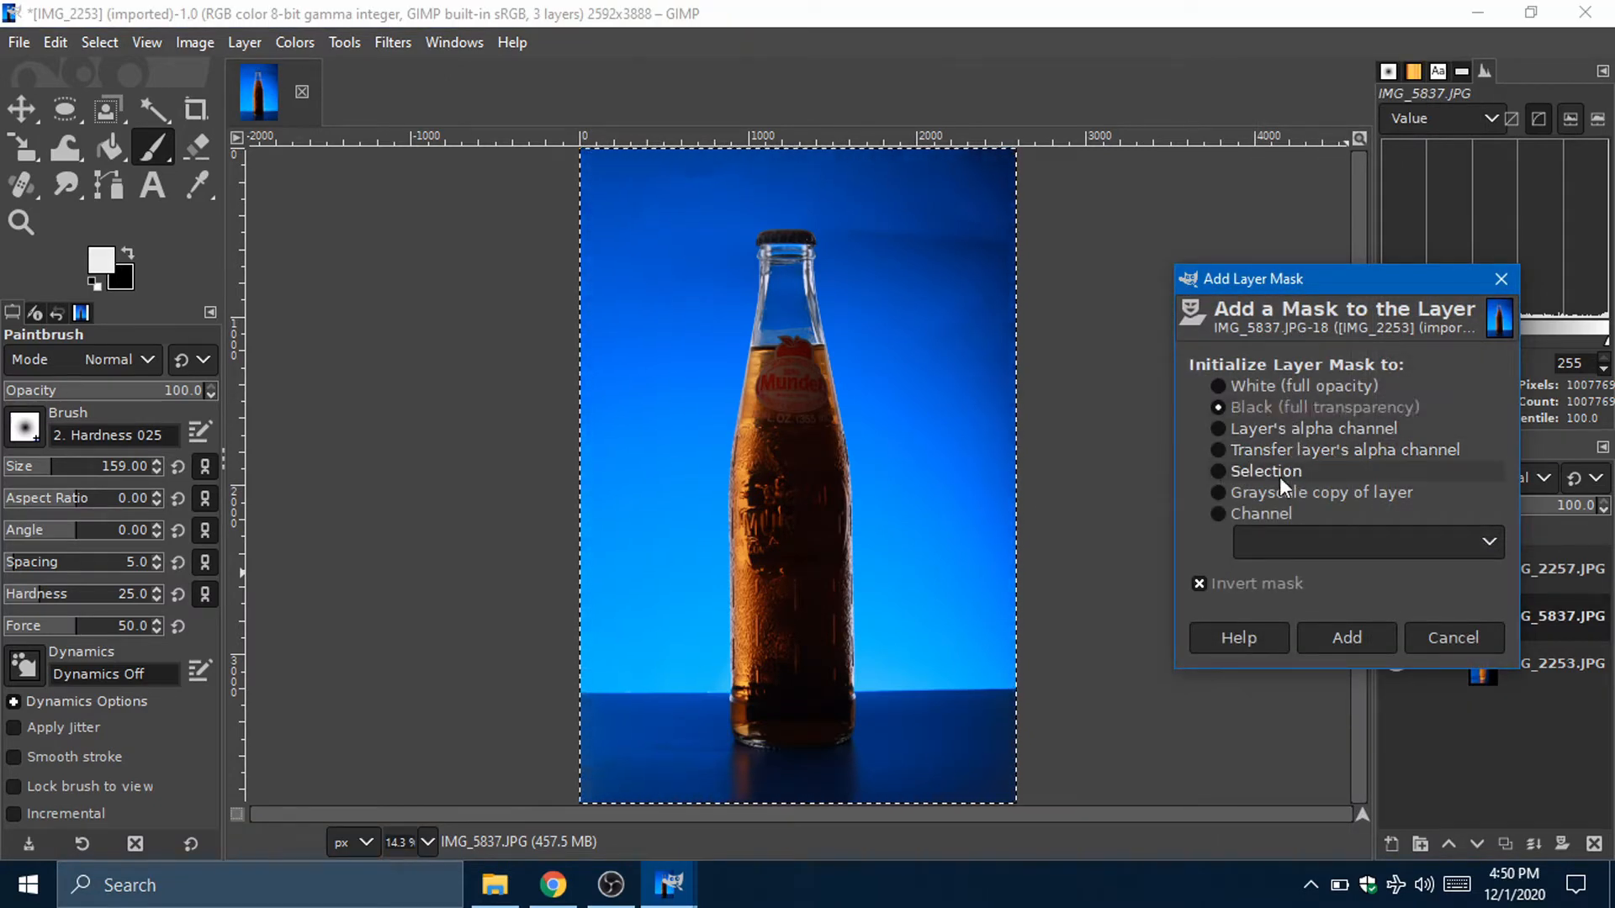
pyautogui.click(1221, 387)
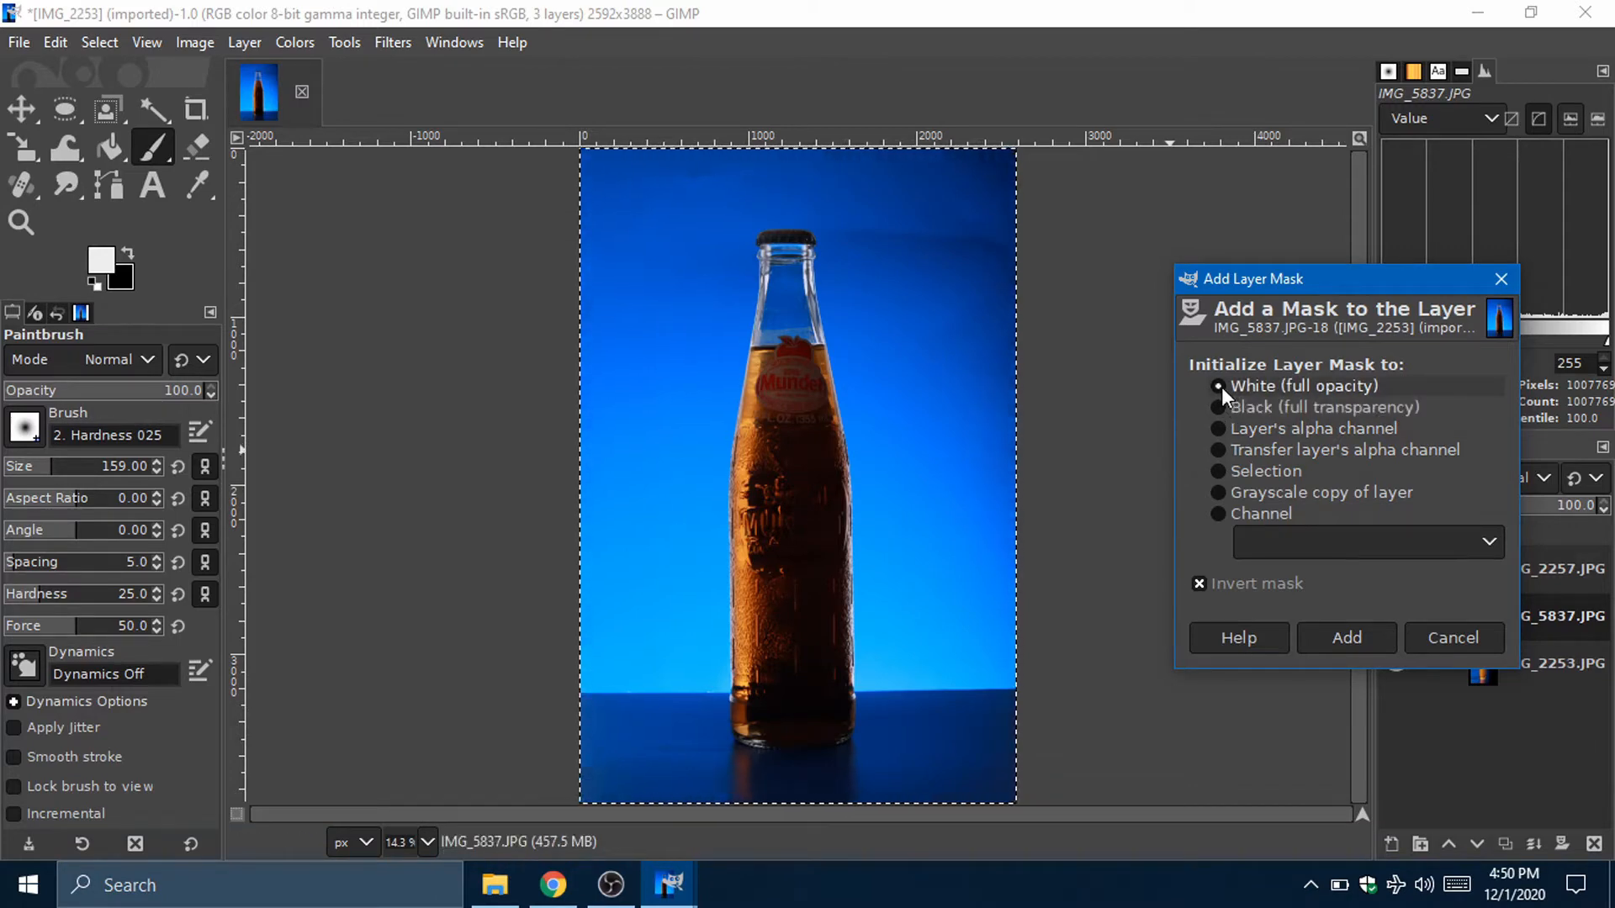
pyautogui.click(1338, 646)
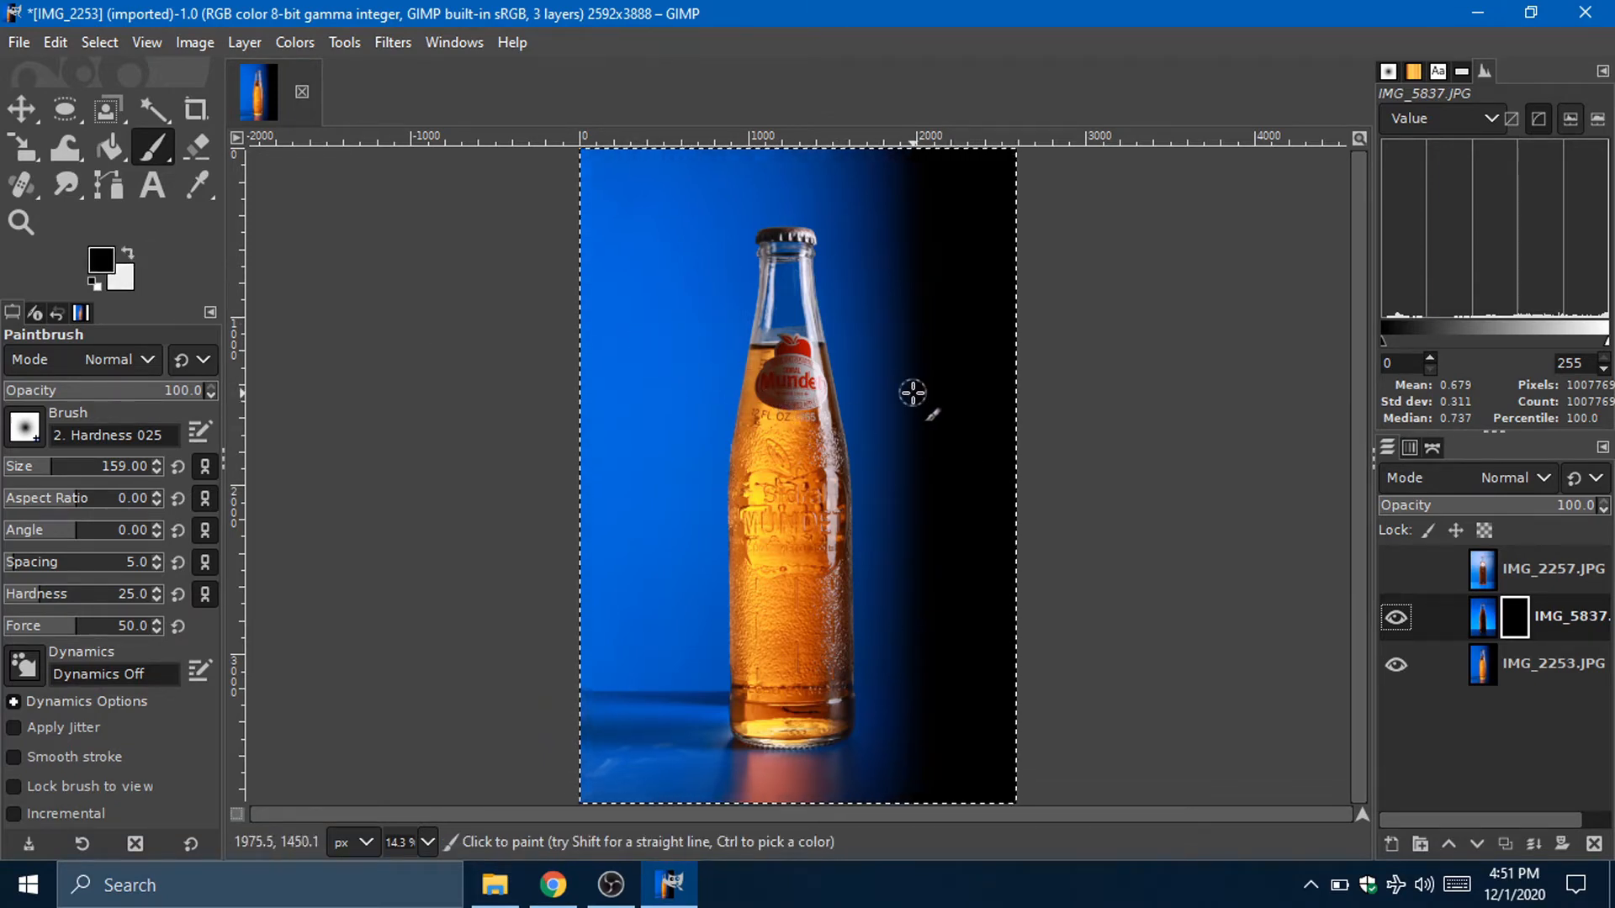
# Step: Enlarge the Paintbrush to size 379, keeping the 2. Hardness 025 brush
pyautogui.press(']')
pyautogui.press(']')
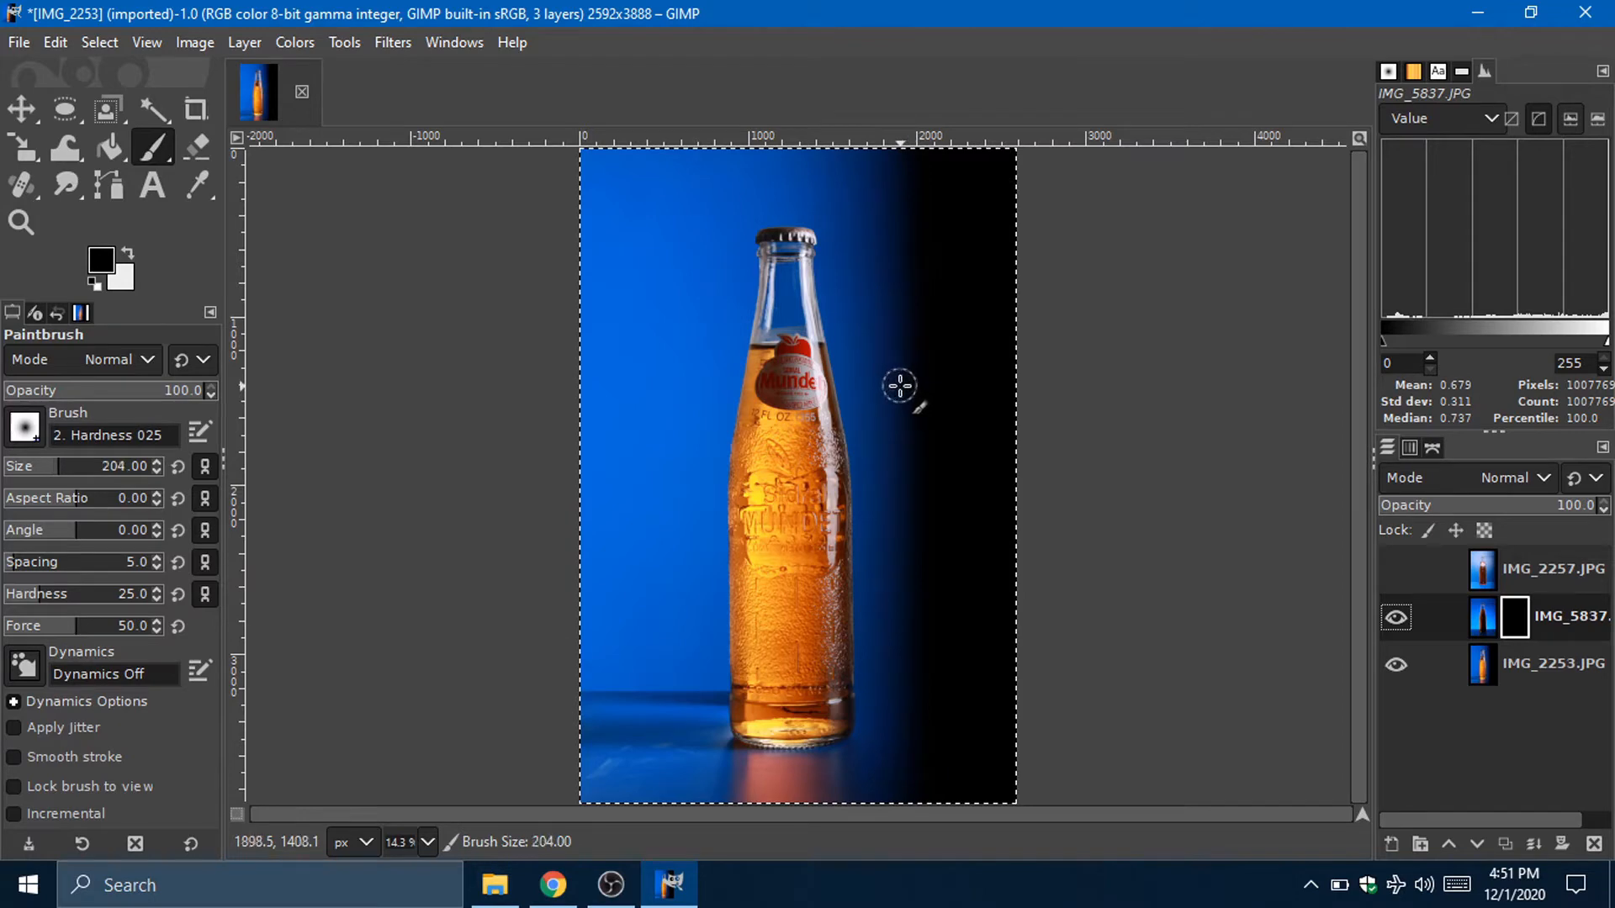
pyautogui.press(']')
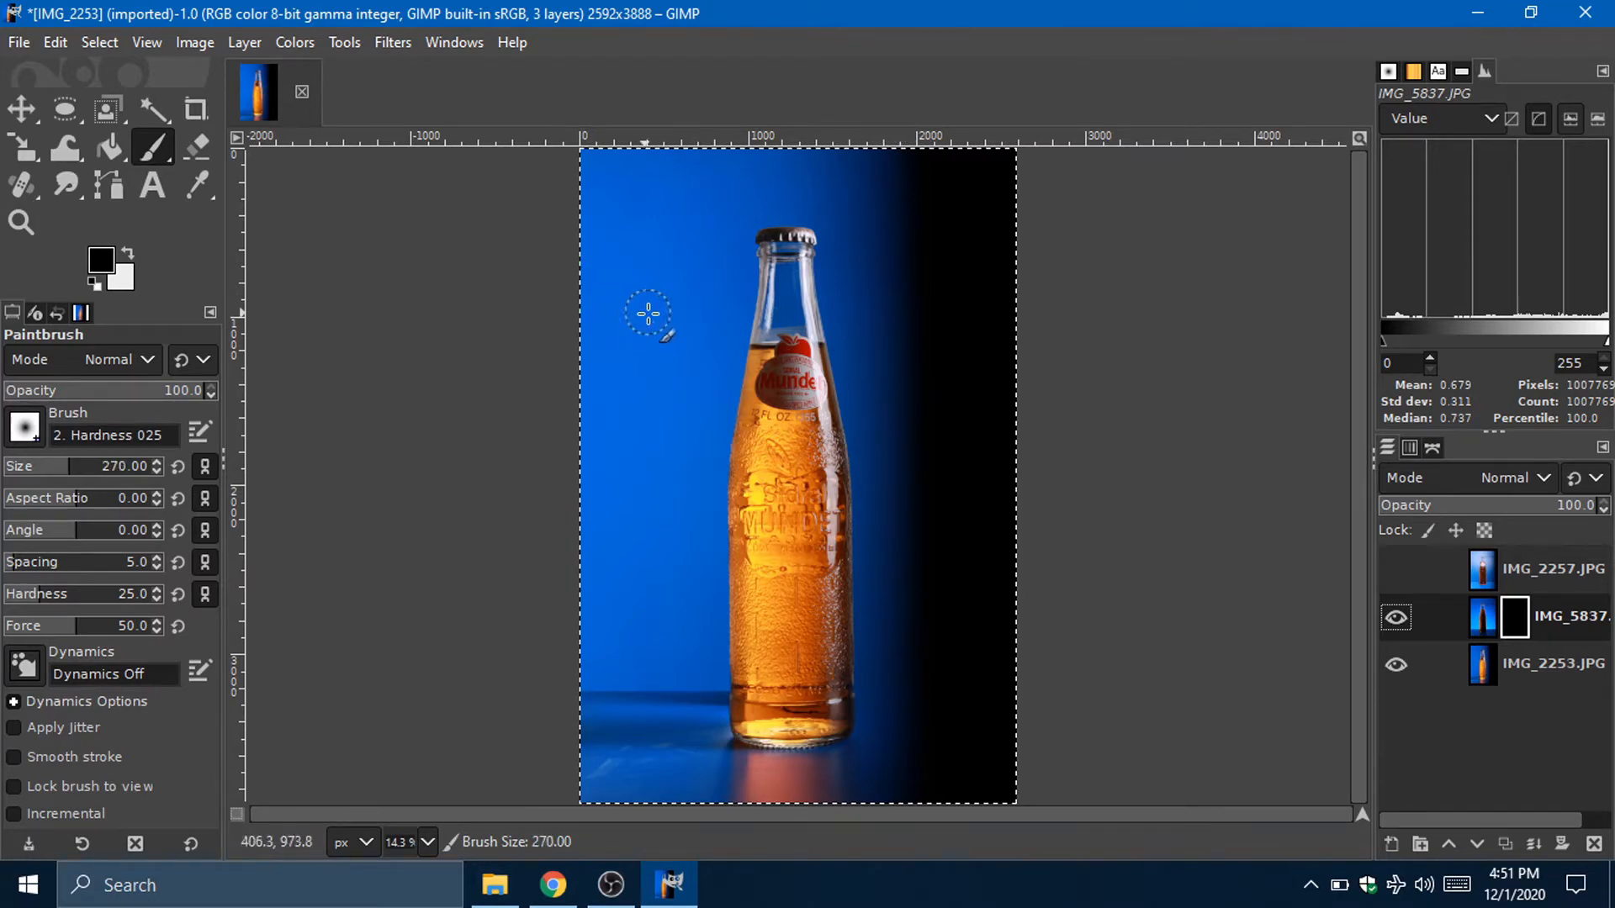
pyautogui.press(']')
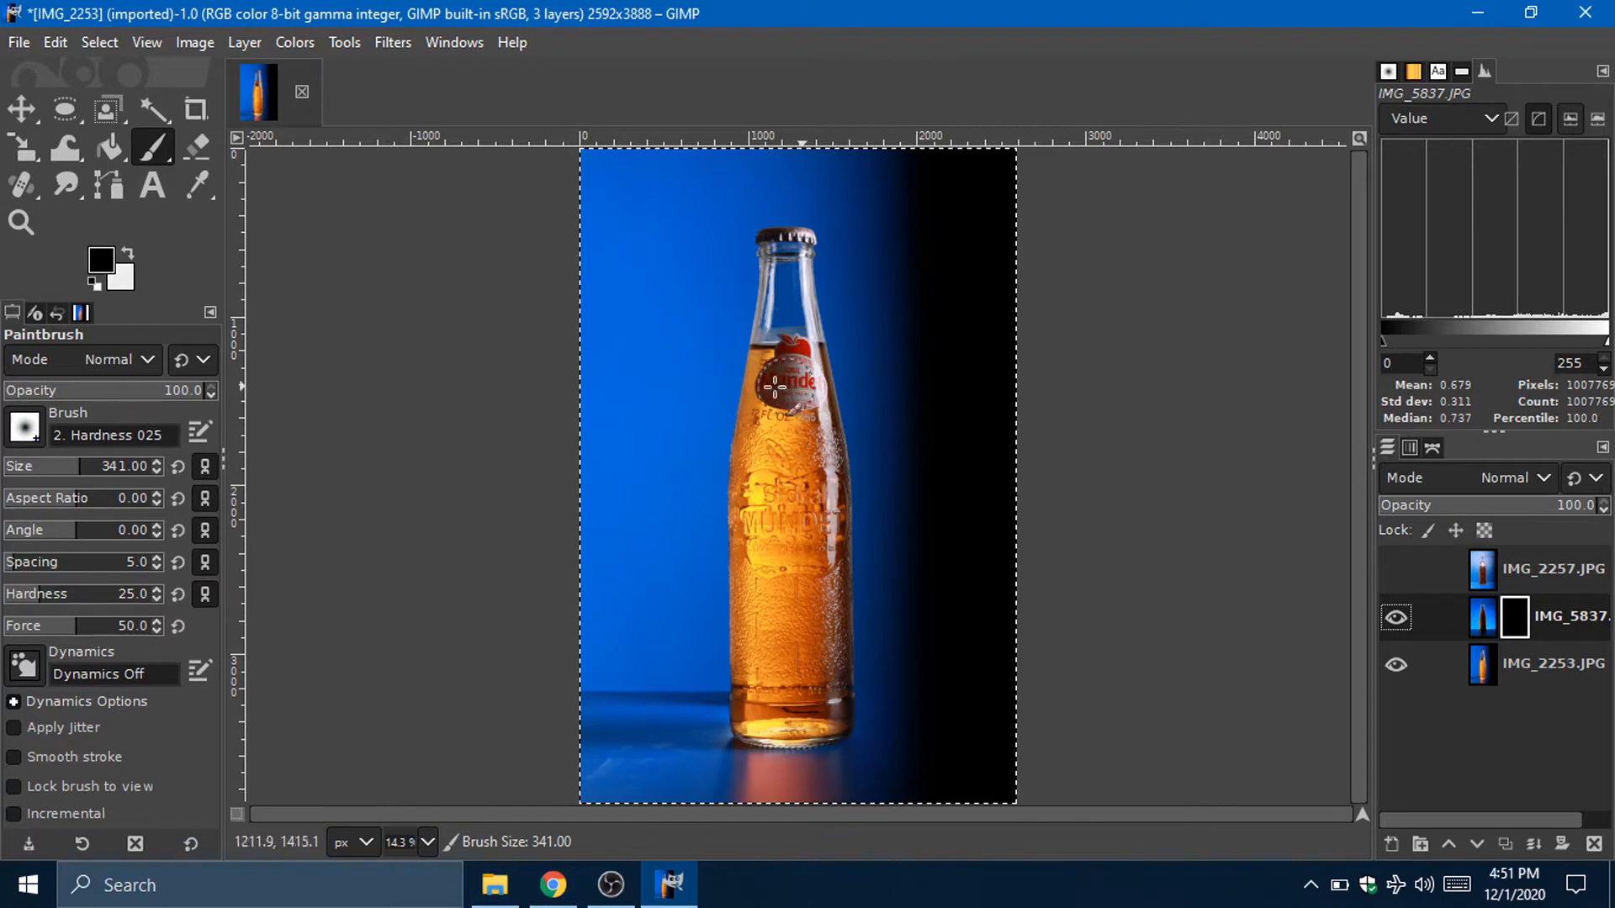
pyautogui.click(23, 427)
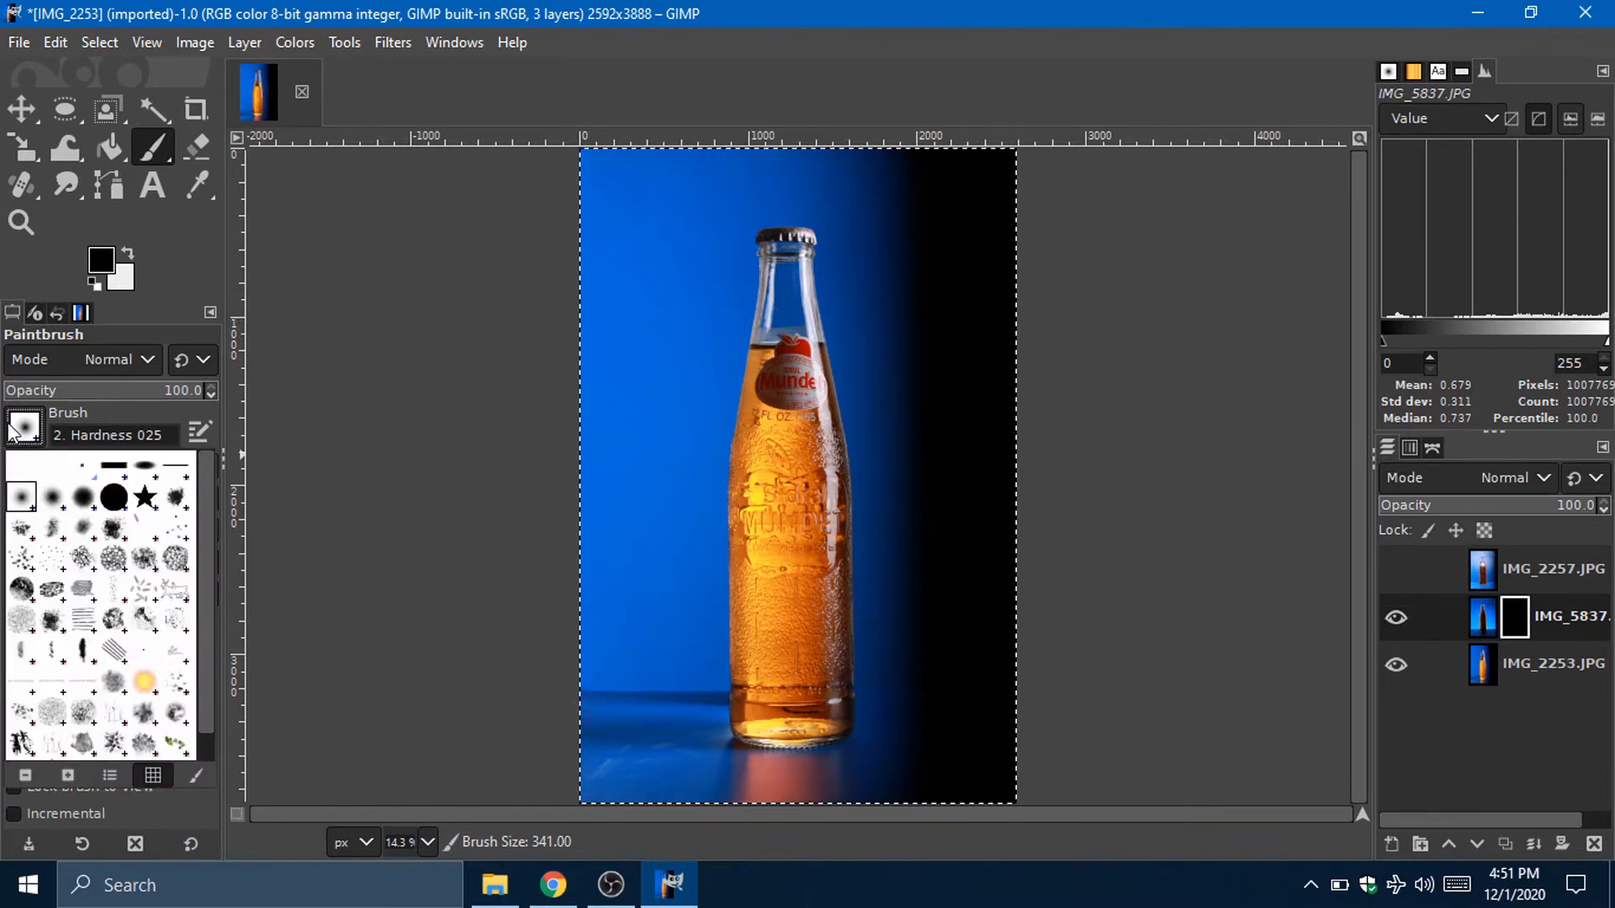
pyautogui.click(905, 416)
pyautogui.press(']')
pyautogui.press(']')
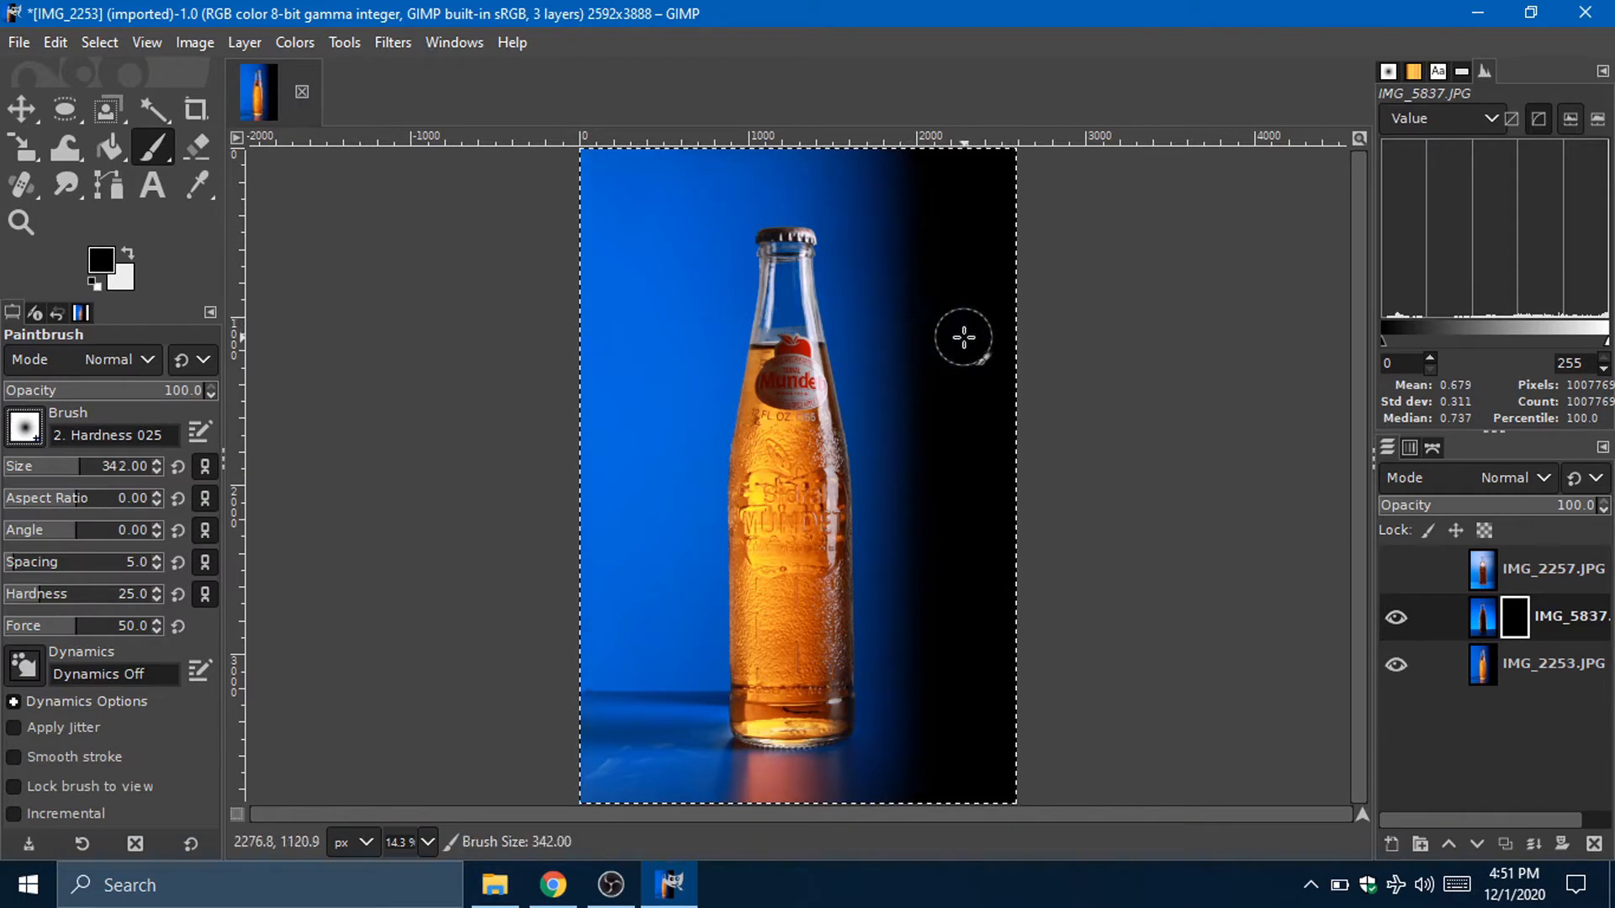
pyautogui.press(']')
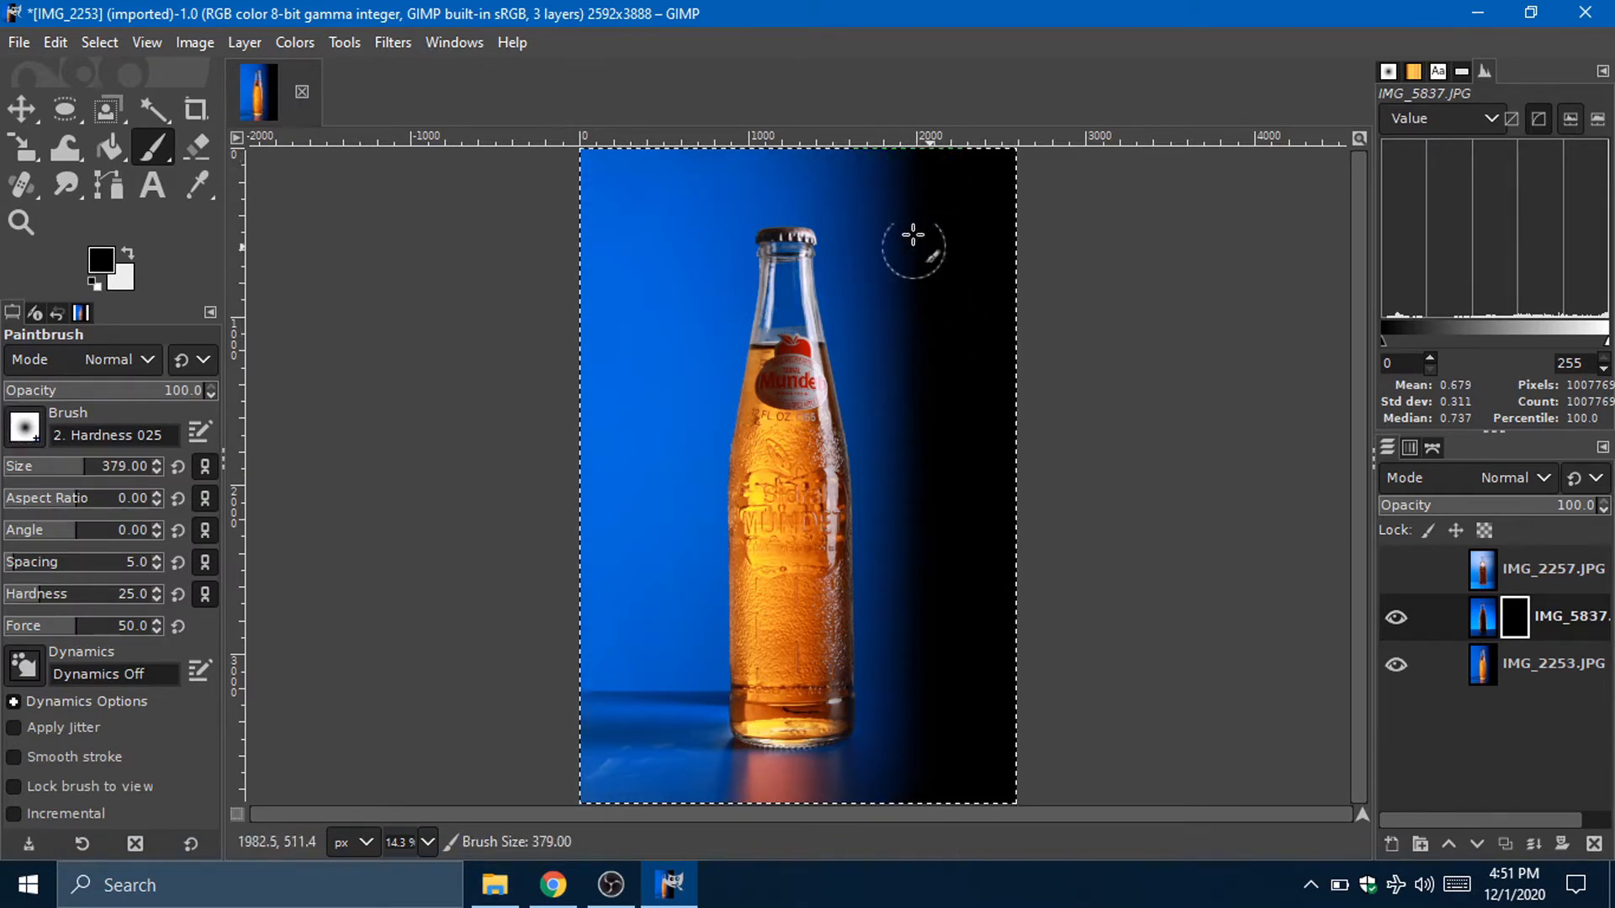
# Step: Paint white on the IMG_5837.JPG layer mask over the dark background at the upper right of the bottle
pyautogui.click(129, 250)
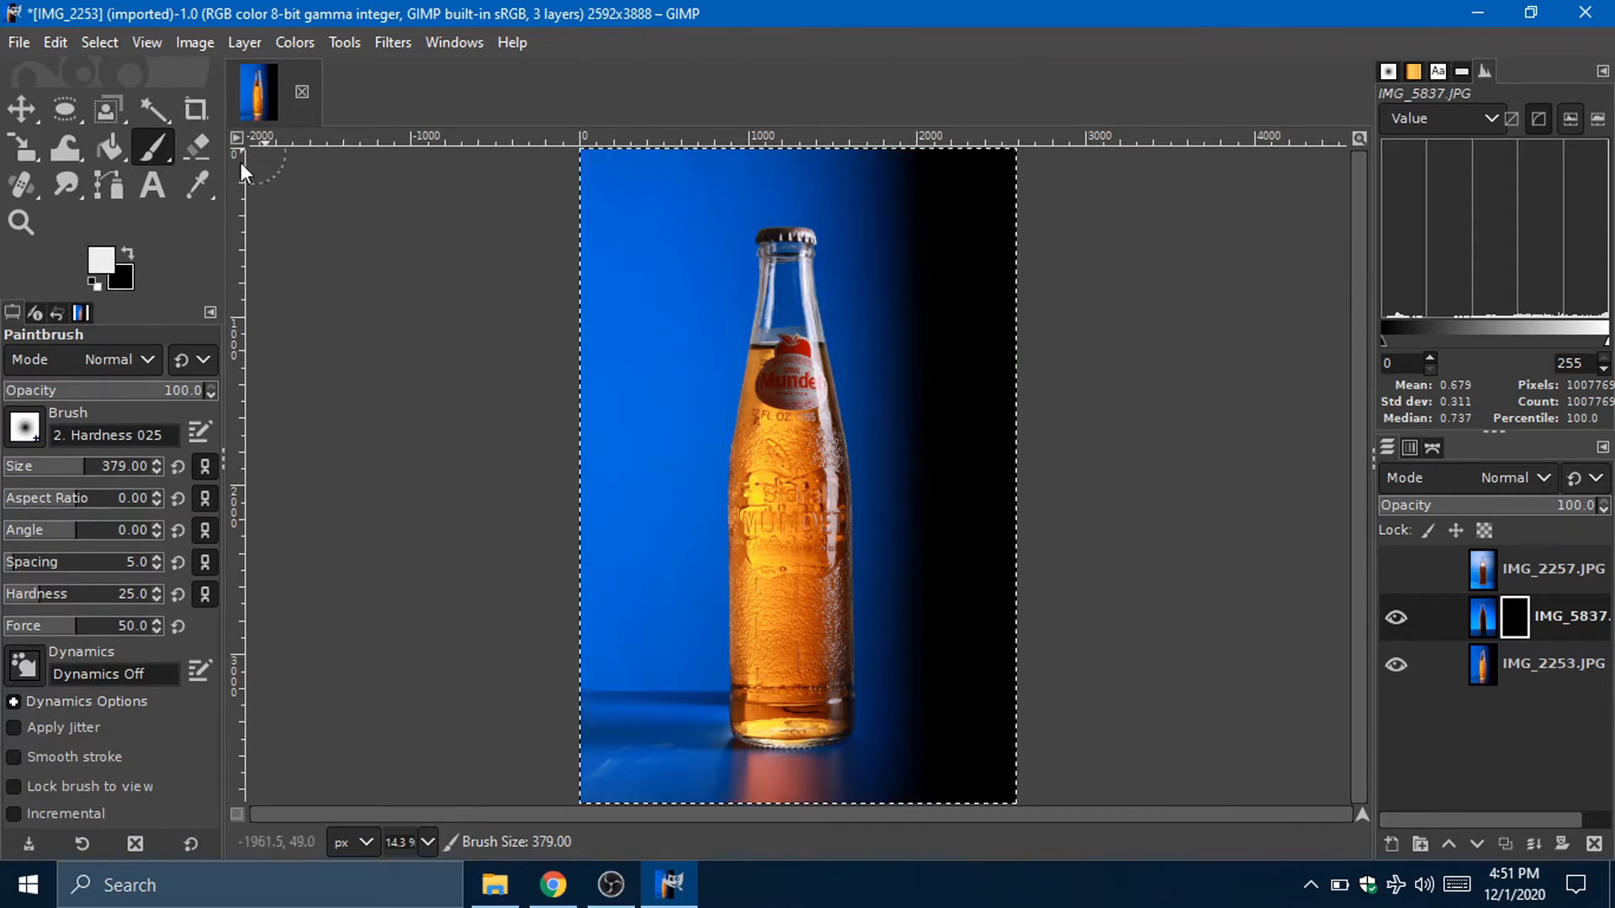
pyautogui.moveTo(912, 169); pyautogui.dragTo(926, 403)
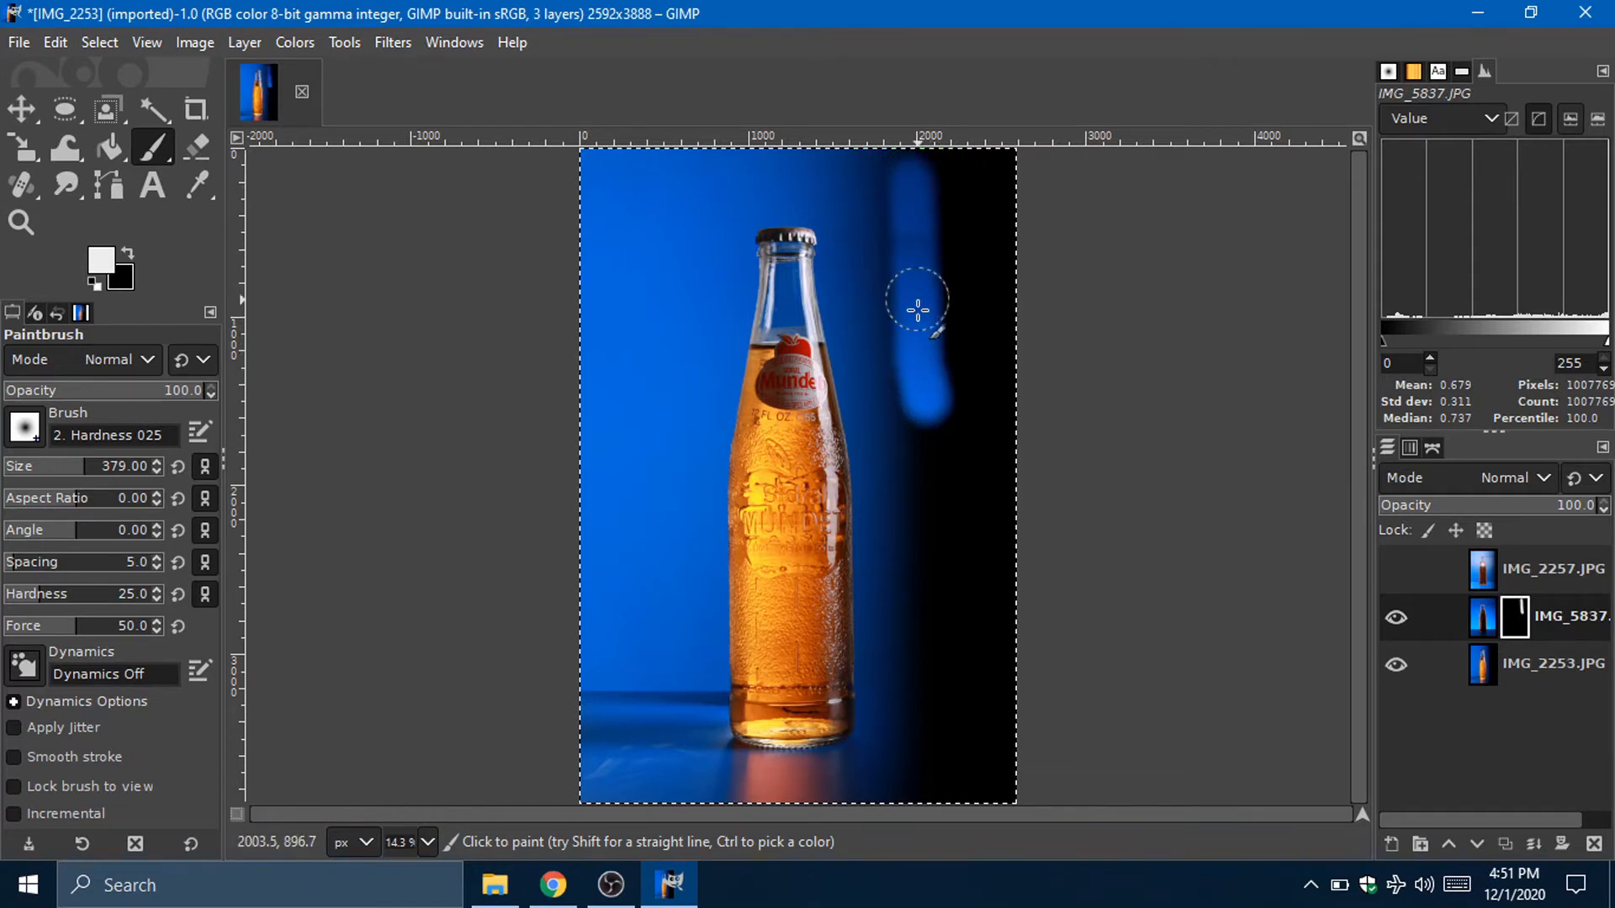
pyautogui.moveTo(894, 166)
pyautogui.mouseDown()
pyautogui.moveTo(1016, 173)
pyautogui.moveTo(961, 154)
pyautogui.moveTo(980, 153)
pyautogui.moveTo(932, 164)
pyautogui.moveTo(988, 177)
pyautogui.moveTo(924, 181)
pyautogui.moveTo(984, 198)
pyautogui.mouseUp()
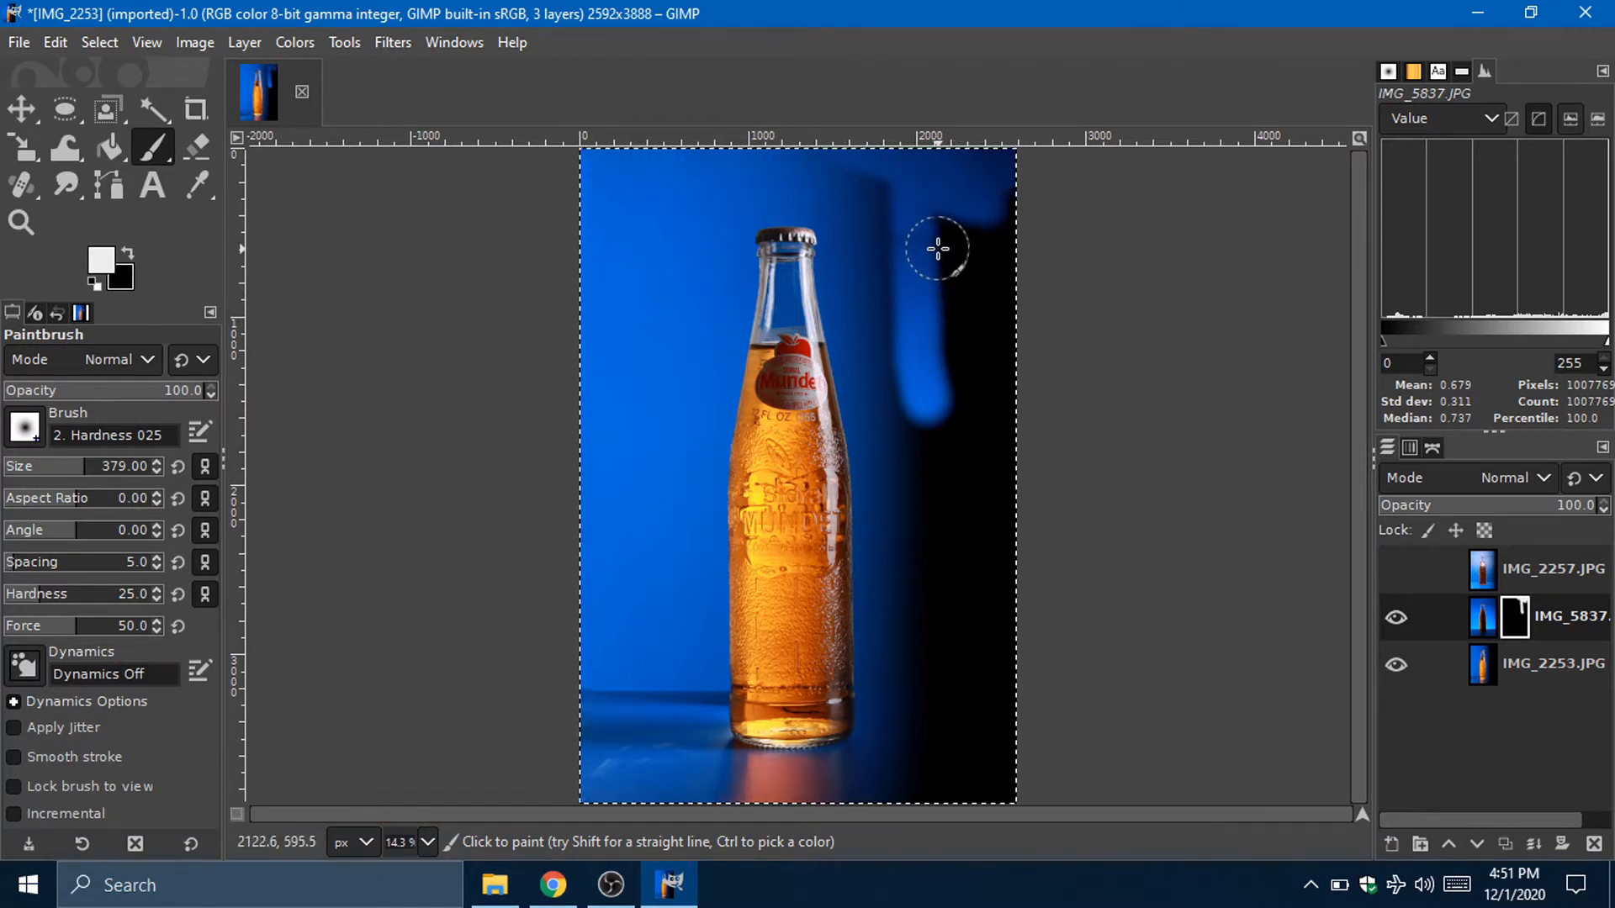
pyautogui.moveTo(925, 216)
pyautogui.mouseDown()
pyautogui.moveTo(980, 188)
pyautogui.moveTo(897, 238)
pyautogui.moveTo(1034, 280)
pyautogui.moveTo(856, 239)
pyautogui.moveTo(930, 303)
pyautogui.moveTo(943, 420)
pyautogui.moveTo(941, 380)
pyautogui.moveTo(1017, 522)
pyautogui.moveTo(1005, 559)
pyautogui.moveTo(1016, 548)
pyautogui.moveTo(922, 534)
pyautogui.moveTo(876, 361)
pyautogui.moveTo(922, 437)
pyautogui.moveTo(973, 703)
pyautogui.moveTo(1002, 558)
pyautogui.moveTo(973, 671)
pyautogui.moveTo(1014, 664)
pyautogui.moveTo(988, 771)
pyautogui.moveTo(955, 768)
pyautogui.moveTo(926, 703)
pyautogui.moveTo(952, 502)
pyautogui.moveTo(919, 540)
pyautogui.moveTo(908, 414)
pyautogui.moveTo(951, 746)
pyautogui.moveTo(1058, 788)
pyautogui.moveTo(886, 779)
pyautogui.moveTo(908, 749)
pyautogui.moveTo(639, 774)
pyautogui.moveTo(685, 577)
pyautogui.moveTo(641, 613)
pyautogui.moveTo(695, 345)
pyautogui.moveTo(582, 397)
pyautogui.moveTo(692, 154)
pyautogui.moveTo(895, 211)
pyautogui.mouseUp()
# Step: Paint the layer mask white in the background along the right side of the bottle's neck
pyautogui.scroll(3, 913, 221)
pyautogui.scroll(3, 795, 471)
pyautogui.moveTo(762, 389)
pyautogui.mouseDown()
pyautogui.moveTo(753, 449)
pyautogui.moveTo(865, 300)
pyautogui.moveTo(846, 715)
pyautogui.moveTo(780, 706)
pyautogui.mouseUp()
pyautogui.scroll(-2, 732, 437)
pyautogui.moveTo(764, 445)
pyautogui.mouseDown()
pyautogui.moveTo(739, 487)
pyautogui.moveTo(770, 665)
pyautogui.mouseUp()
pyautogui.scroll(-2, 775, 538)
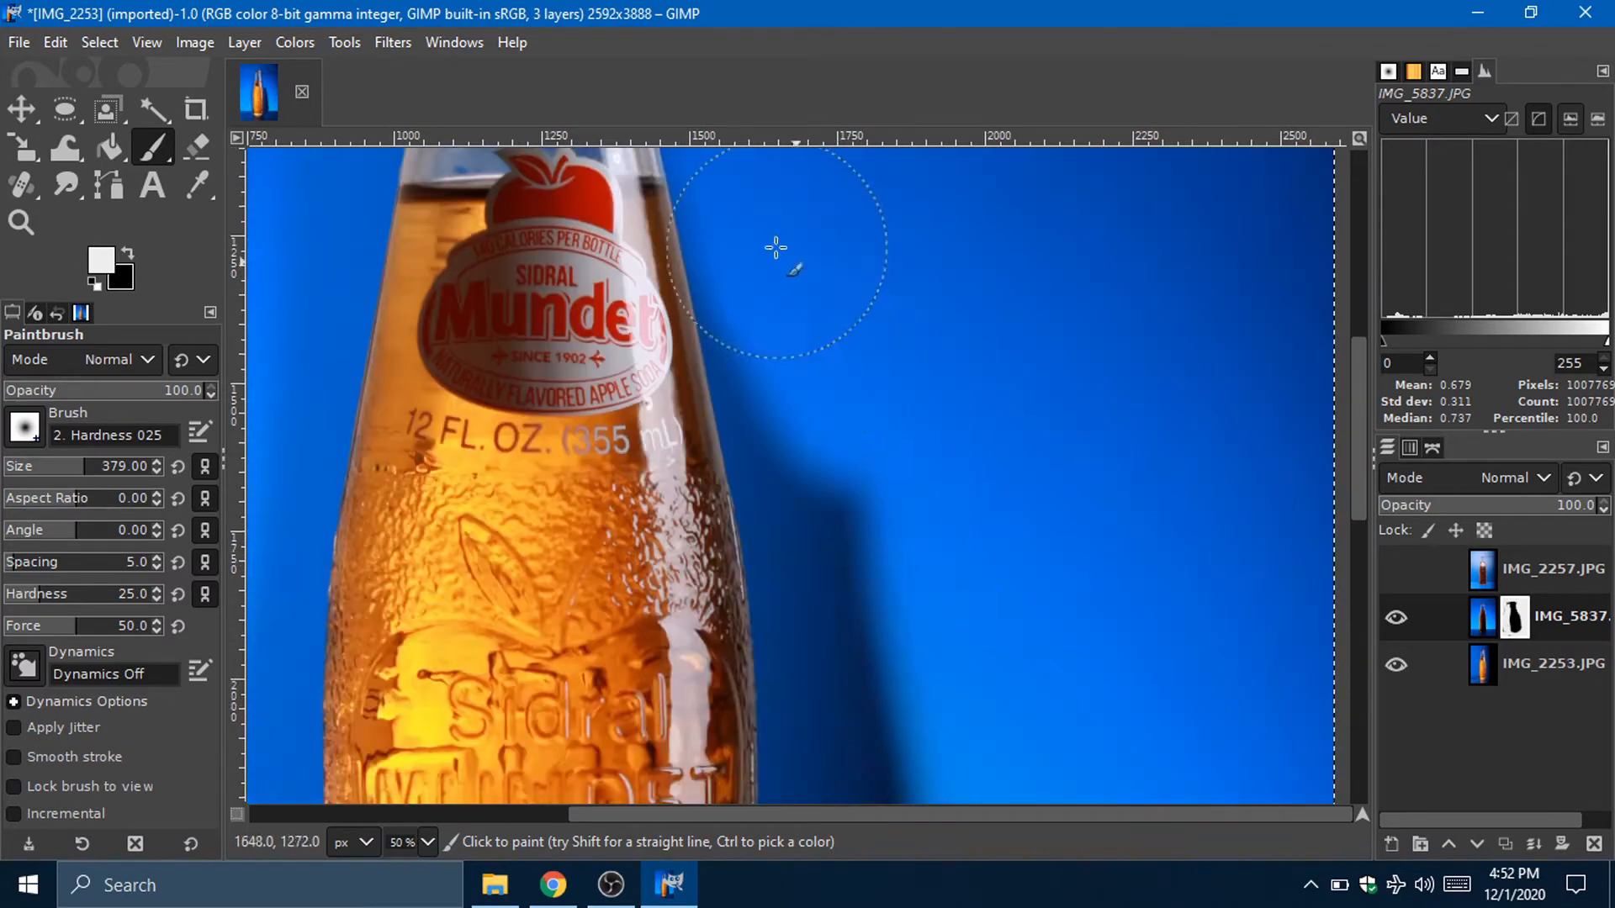
# Step: Paint the layer mask white along the right edge of the bottle's body, down to the base and tabletop
pyautogui.moveTo(774, 249)
pyautogui.mouseDown()
pyautogui.moveTo(818, 407)
pyautogui.moveTo(801, 472)
pyautogui.mouseUp()
pyautogui.scroll(-2, 802, 472)
pyautogui.moveTo(840, 317); pyautogui.dragTo(862, 740)
pyautogui.scroll(-1, 862, 740)
pyautogui.moveTo(821, 289)
pyautogui.mouseDown()
pyautogui.moveTo(827, 619)
pyautogui.moveTo(855, 761)
pyautogui.moveTo(875, 613)
pyautogui.mouseUp()
pyautogui.scroll(2, 876, 613)
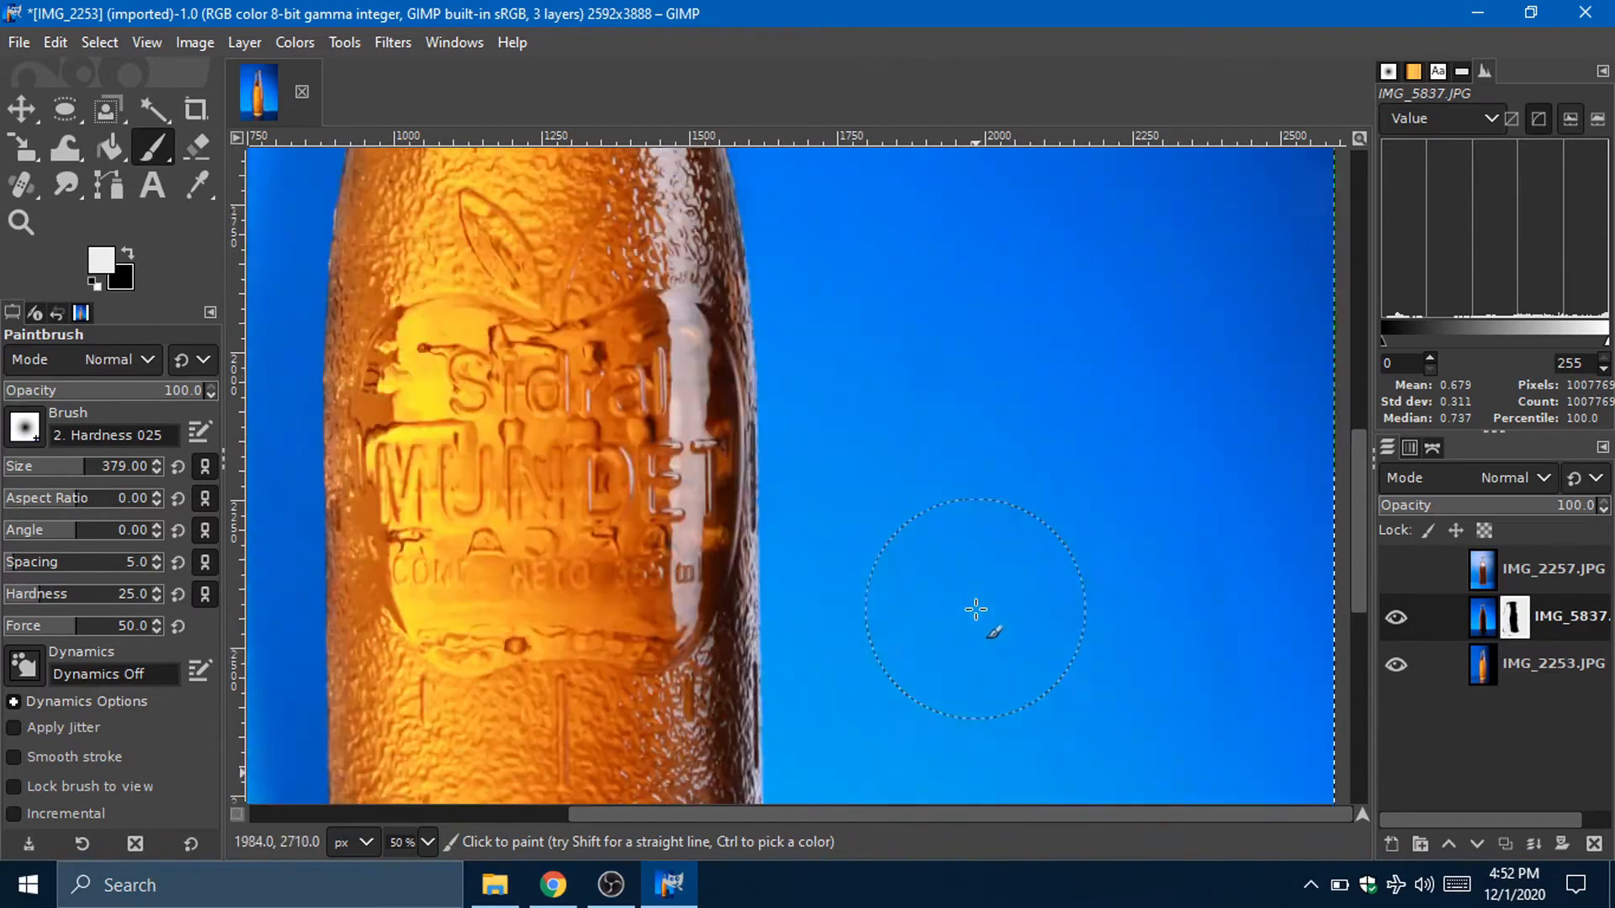
pyautogui.scroll(3, 926, 446)
pyautogui.scroll(-3, 930, 472)
pyautogui.moveTo(930, 472)
pyautogui.mouseDown()
pyautogui.moveTo(805, 541)
pyautogui.moveTo(723, 633)
pyautogui.moveTo(434, 633)
pyautogui.moveTo(680, 642)
pyautogui.moveTo(943, 713)
pyautogui.mouseUp()
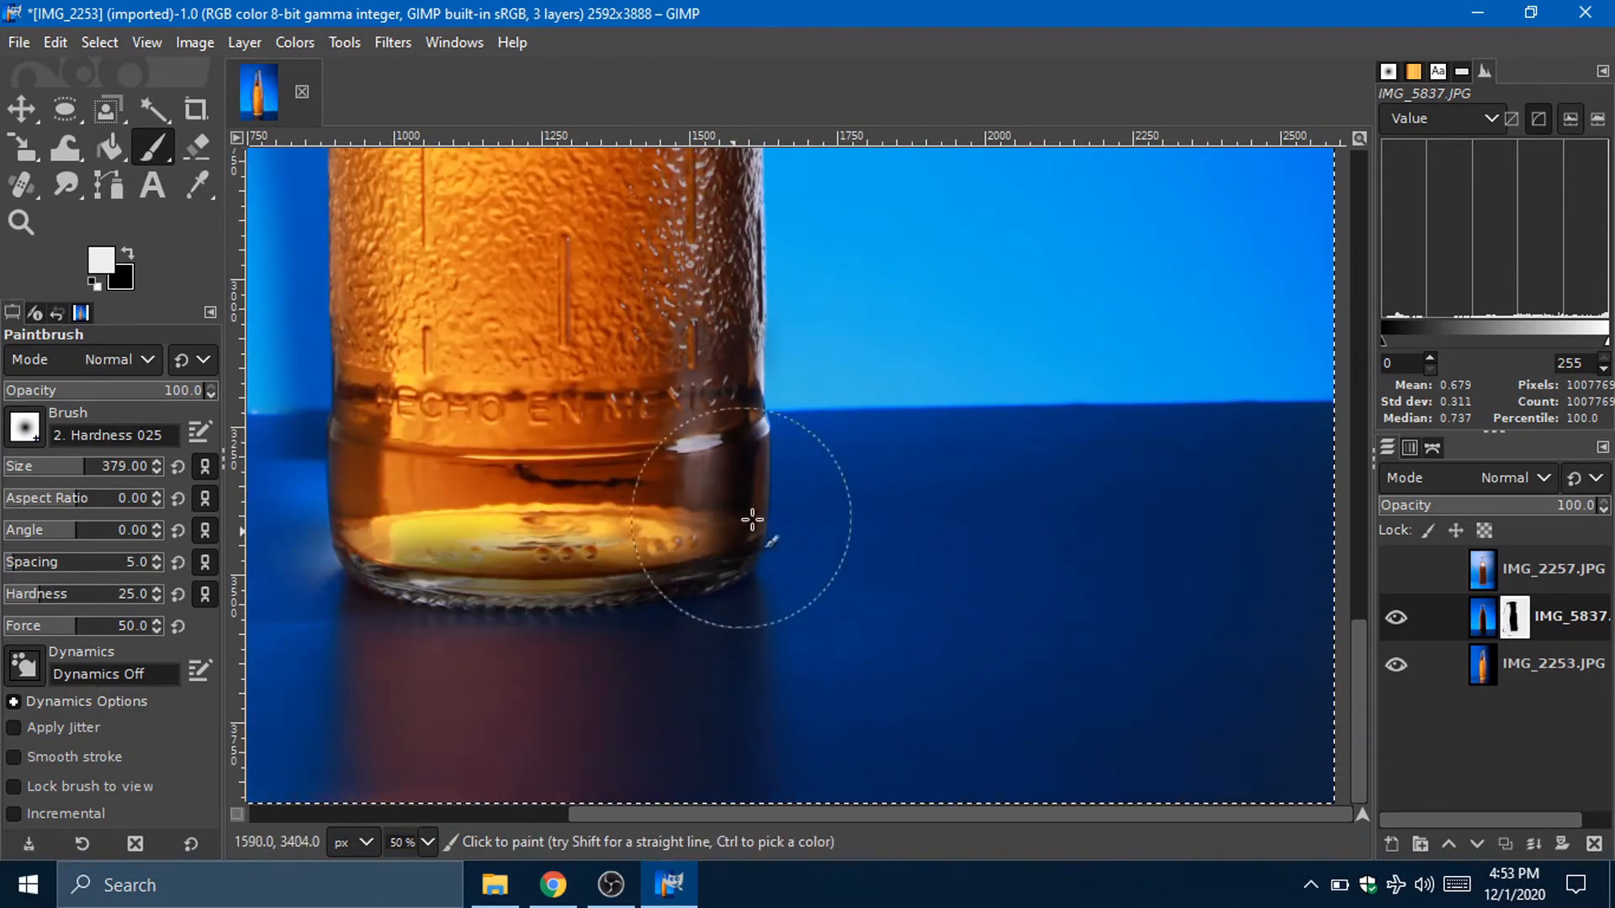
# Step: Paint the layer mask white along the left edge of the bottle, from the base up to the neck
pyautogui.hscroll(-3, 685, 534)
pyautogui.scroll(3, 734, 491)
pyautogui.moveTo(733, 491)
pyautogui.mouseDown()
pyautogui.moveTo(641, 619)
pyautogui.moveTo(396, 739)
pyautogui.moveTo(720, 440)
pyautogui.moveTo(717, 317)
pyautogui.mouseUp()
pyautogui.scroll(3, 707, 350)
pyautogui.scroll(3, 717, 317)
pyautogui.moveTo(698, 538); pyautogui.dragTo(764, 302)
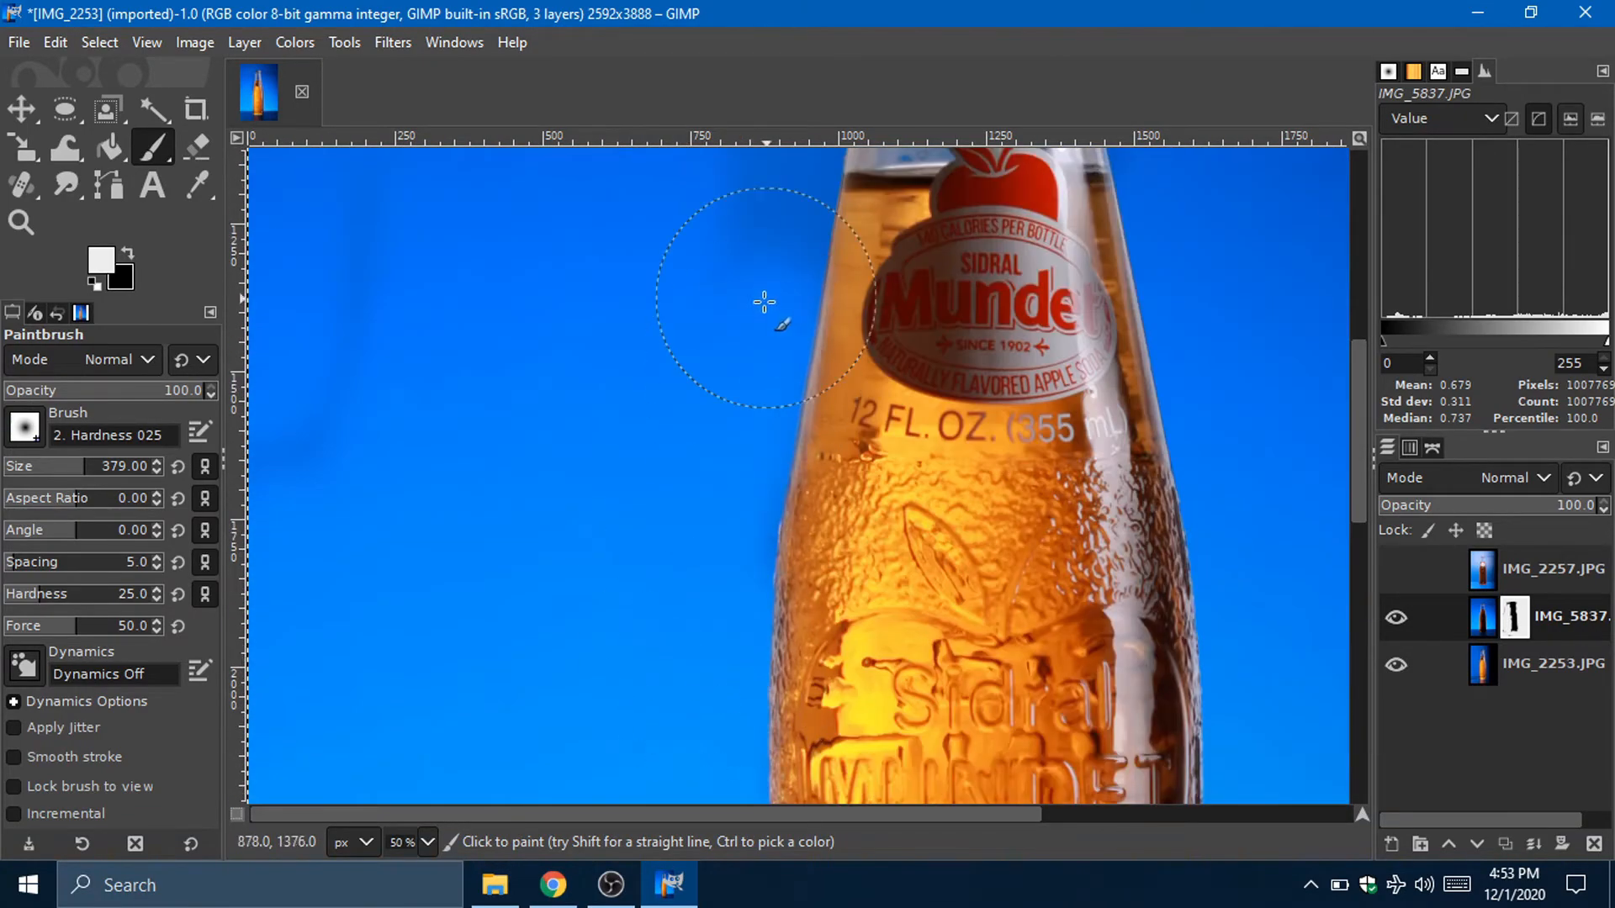
pyautogui.scroll(3, 765, 303)
pyautogui.moveTo(756, 542)
pyautogui.mouseDown()
pyautogui.moveTo(796, 436)
pyautogui.moveTo(716, 460)
pyautogui.mouseUp()
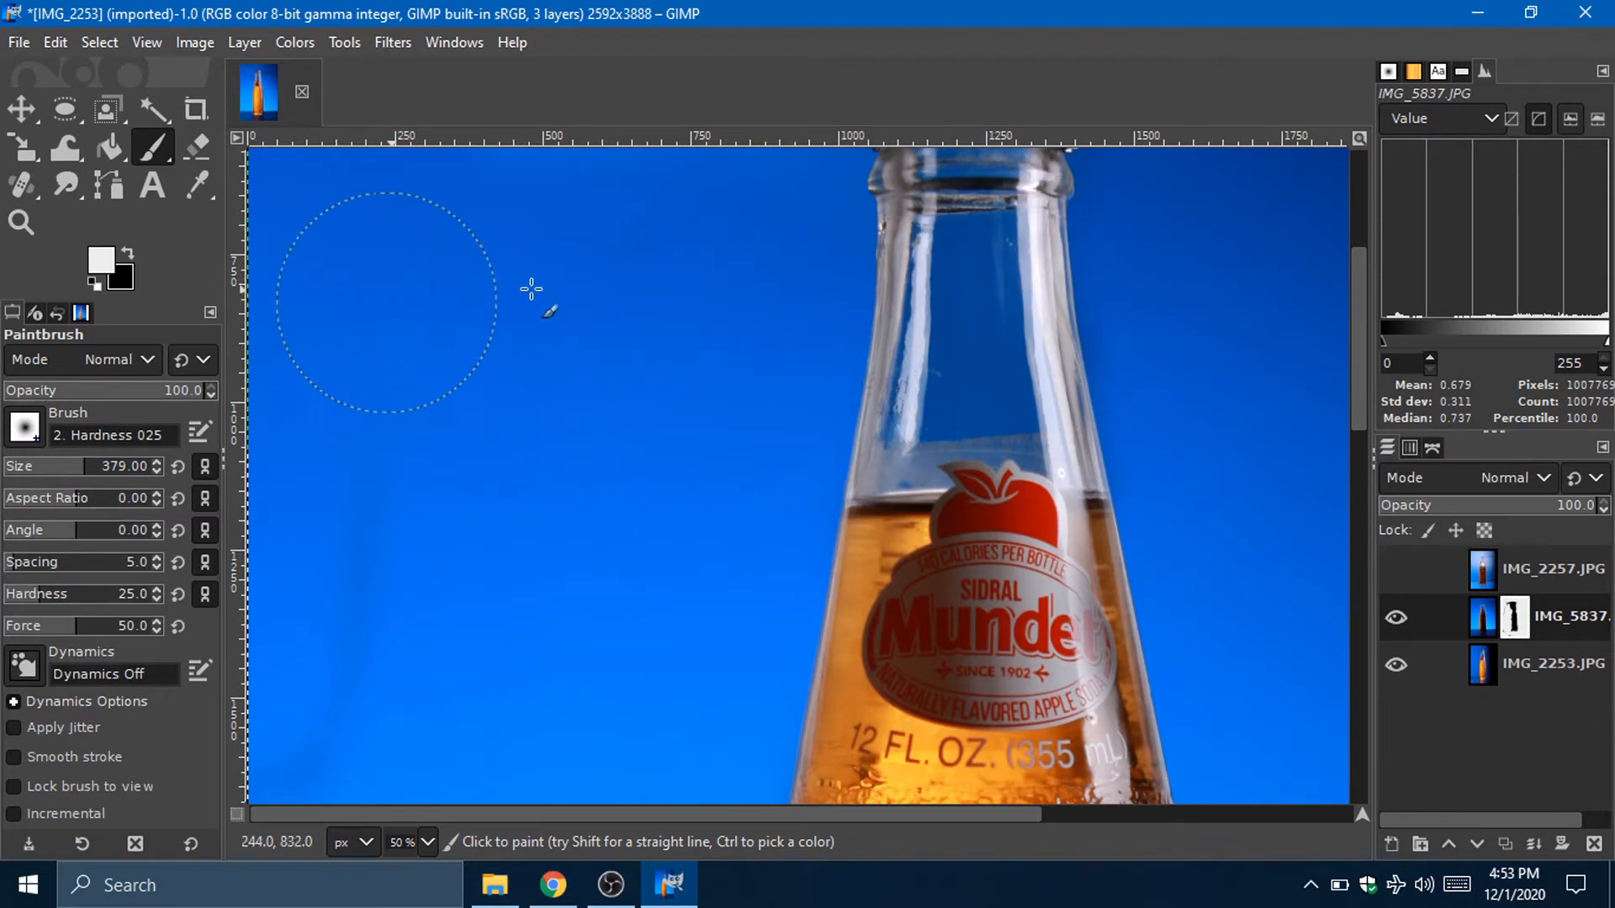
# Step: Hide the IMG_2253.JPG layer and paint the missed background patches left of the bottle white on the IMG_5837.JPG mask
pyautogui.scroll(-3, 1219, 429)
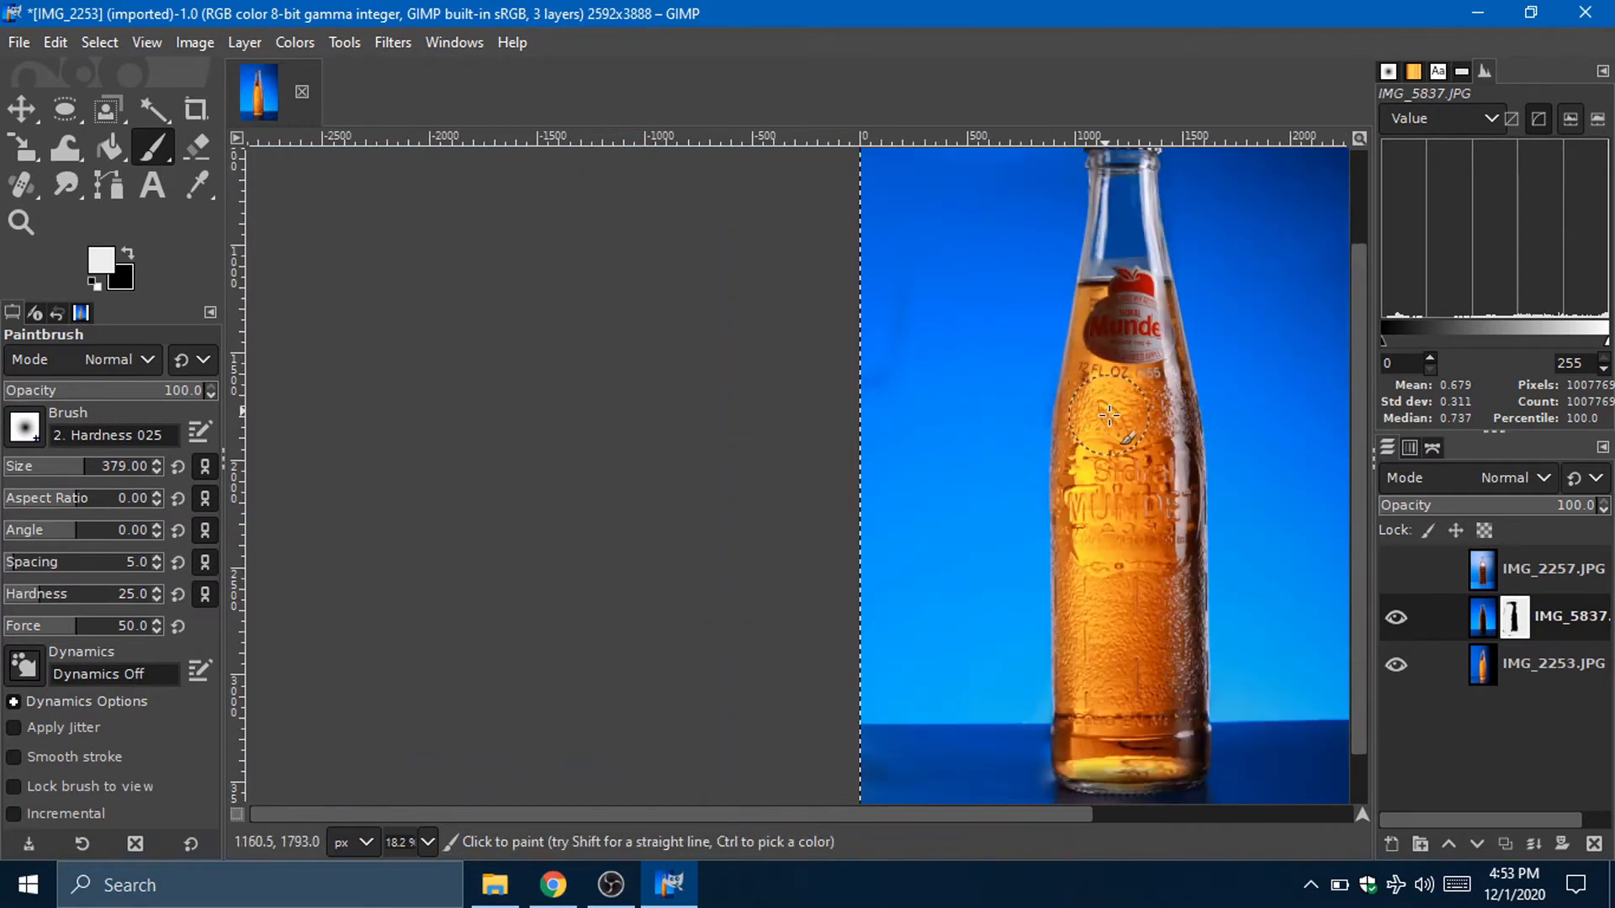
pyautogui.hscroll(-3, 1177, 431)
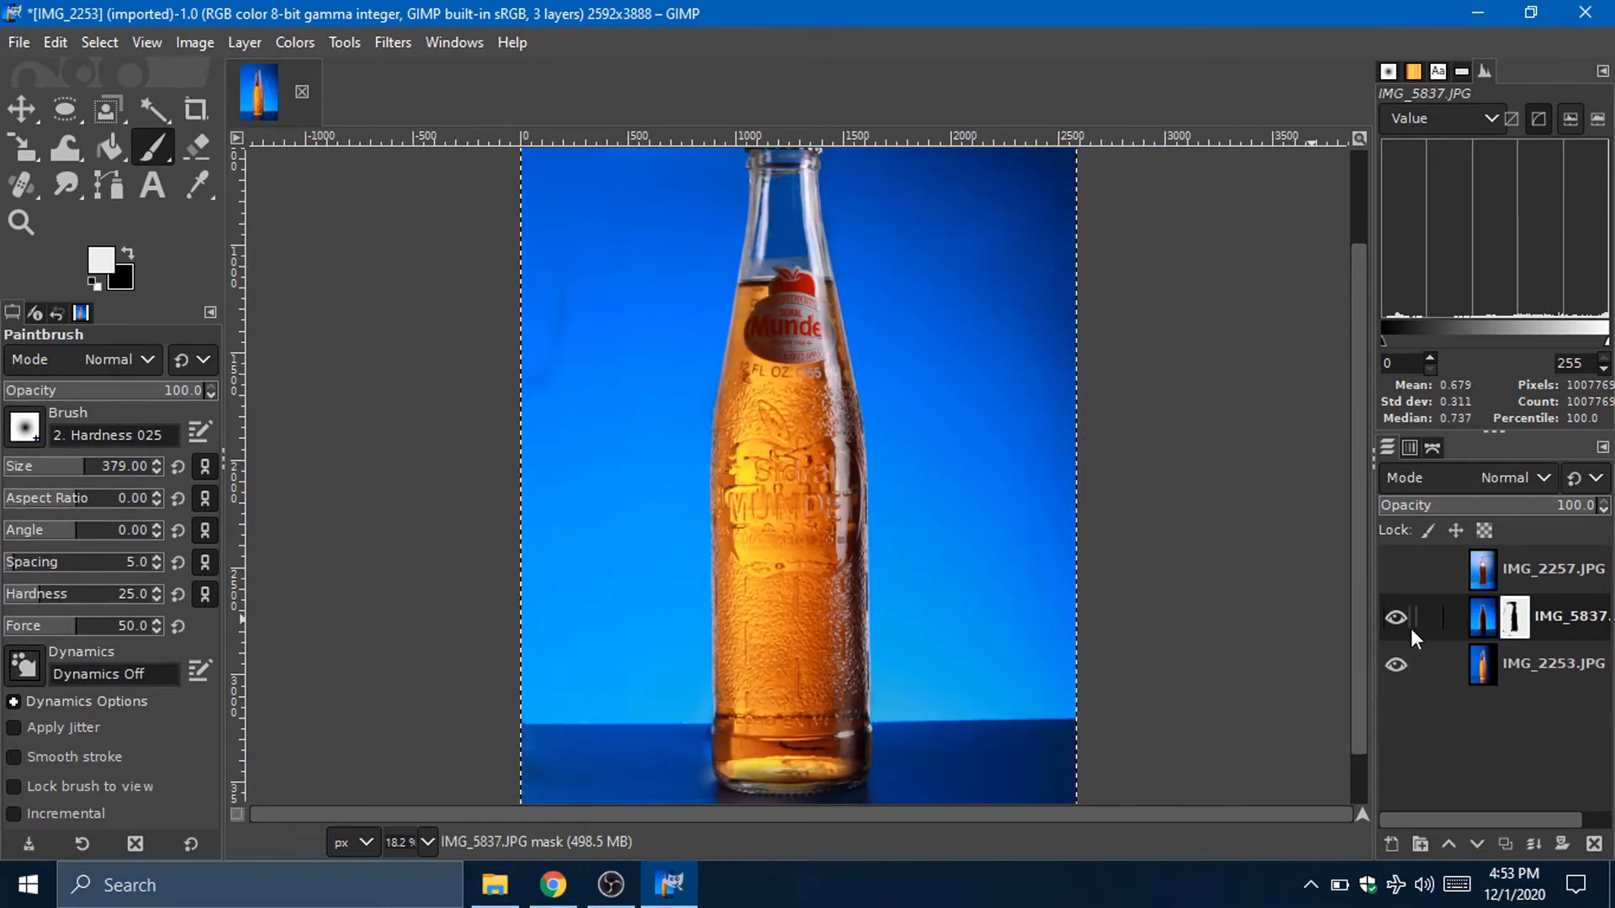
pyautogui.click(1394, 663)
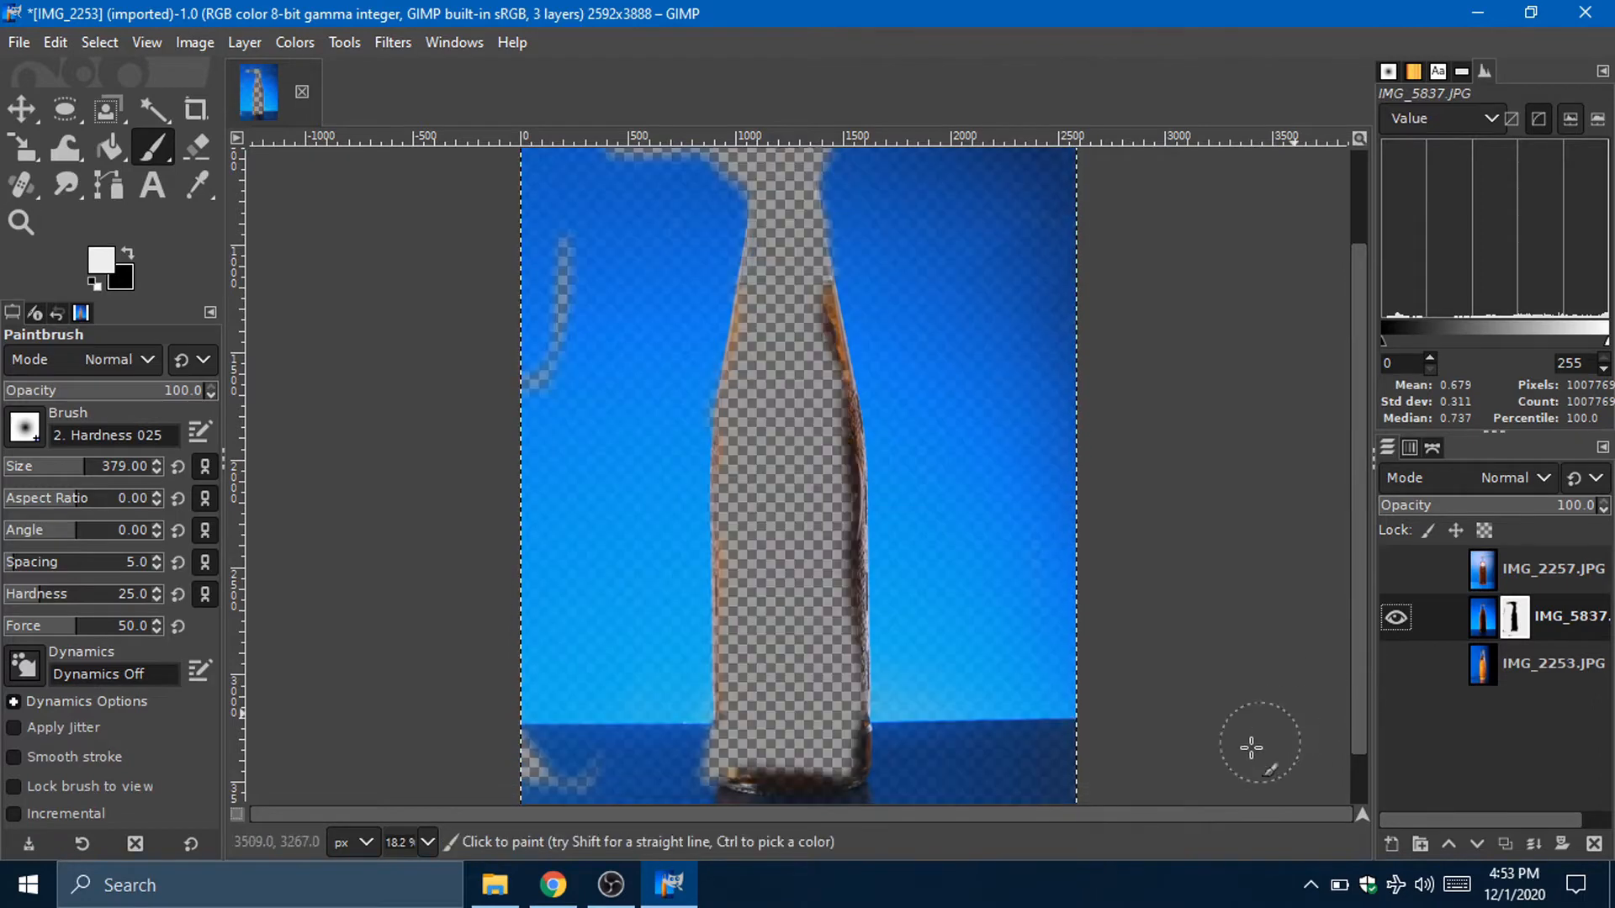
pyautogui.moveTo(558, 378)
pyautogui.mouseDown()
pyautogui.moveTo(543, 341)
pyautogui.moveTo(549, 217)
pyautogui.moveTo(557, 292)
pyautogui.moveTo(507, 445)
pyautogui.moveTo(546, 278)
pyautogui.mouseUp()
pyautogui.moveTo(521, 732); pyautogui.dragTo(576, 760)
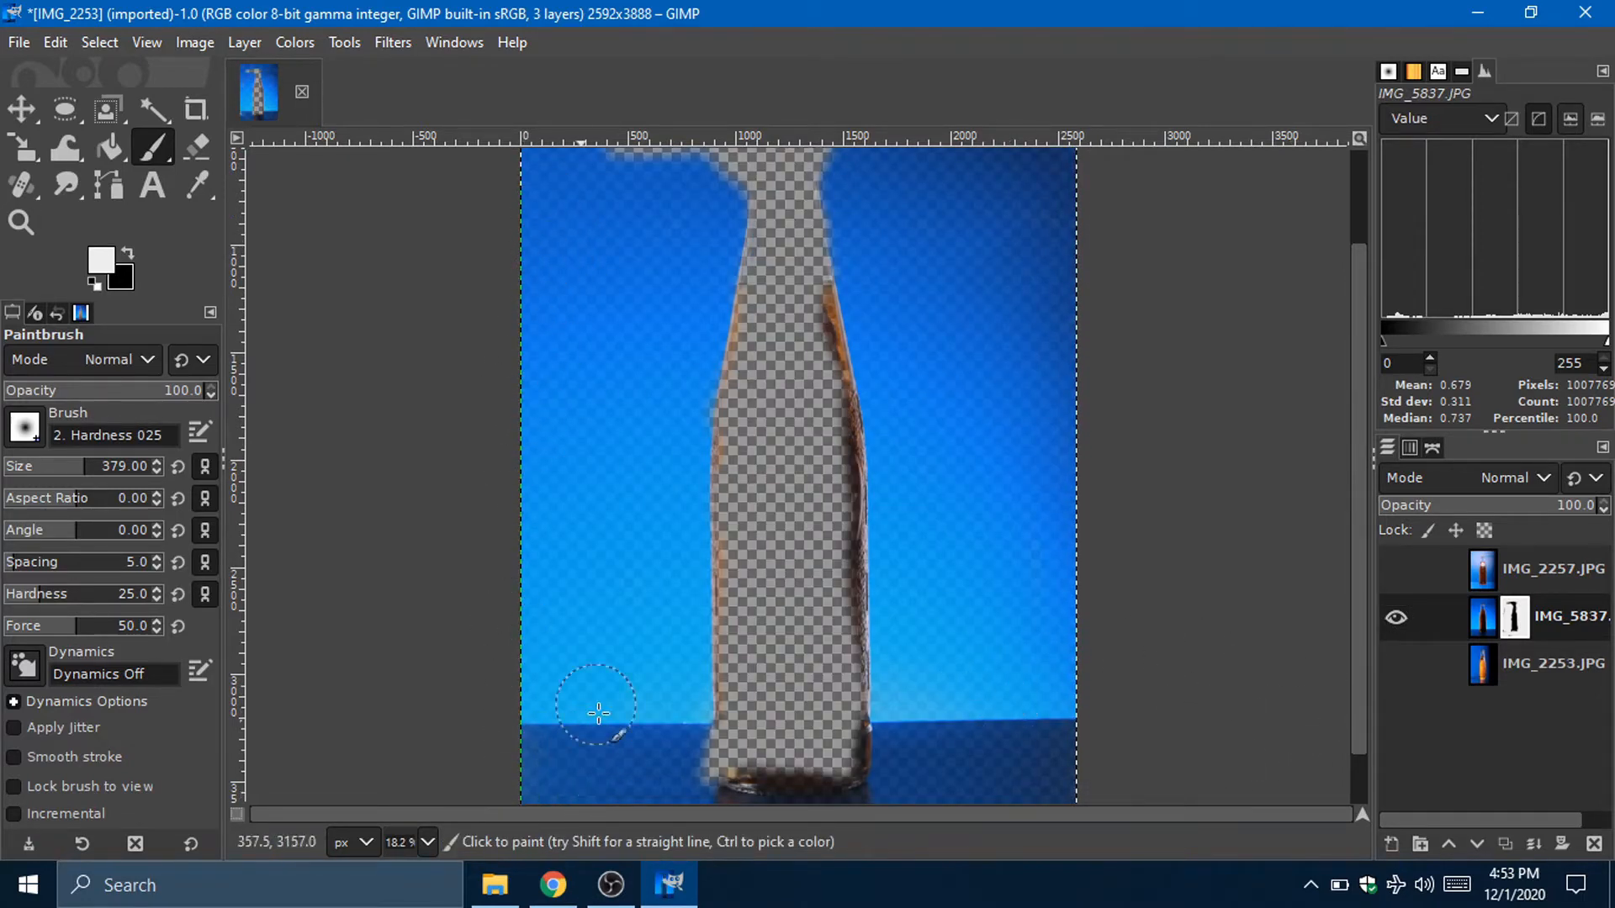
pyautogui.moveTo(685, 754)
pyautogui.mouseDown()
pyautogui.moveTo(691, 703)
pyautogui.moveTo(696, 780)
pyautogui.mouseUp()
pyautogui.moveTo(698, 723); pyautogui.dragTo(694, 762)
pyautogui.moveTo(728, 296)
pyautogui.mouseDown()
pyautogui.moveTo(742, 115)
pyautogui.moveTo(728, 199)
pyautogui.moveTo(723, 145)
pyautogui.moveTo(629, 154)
pyautogui.mouseUp()
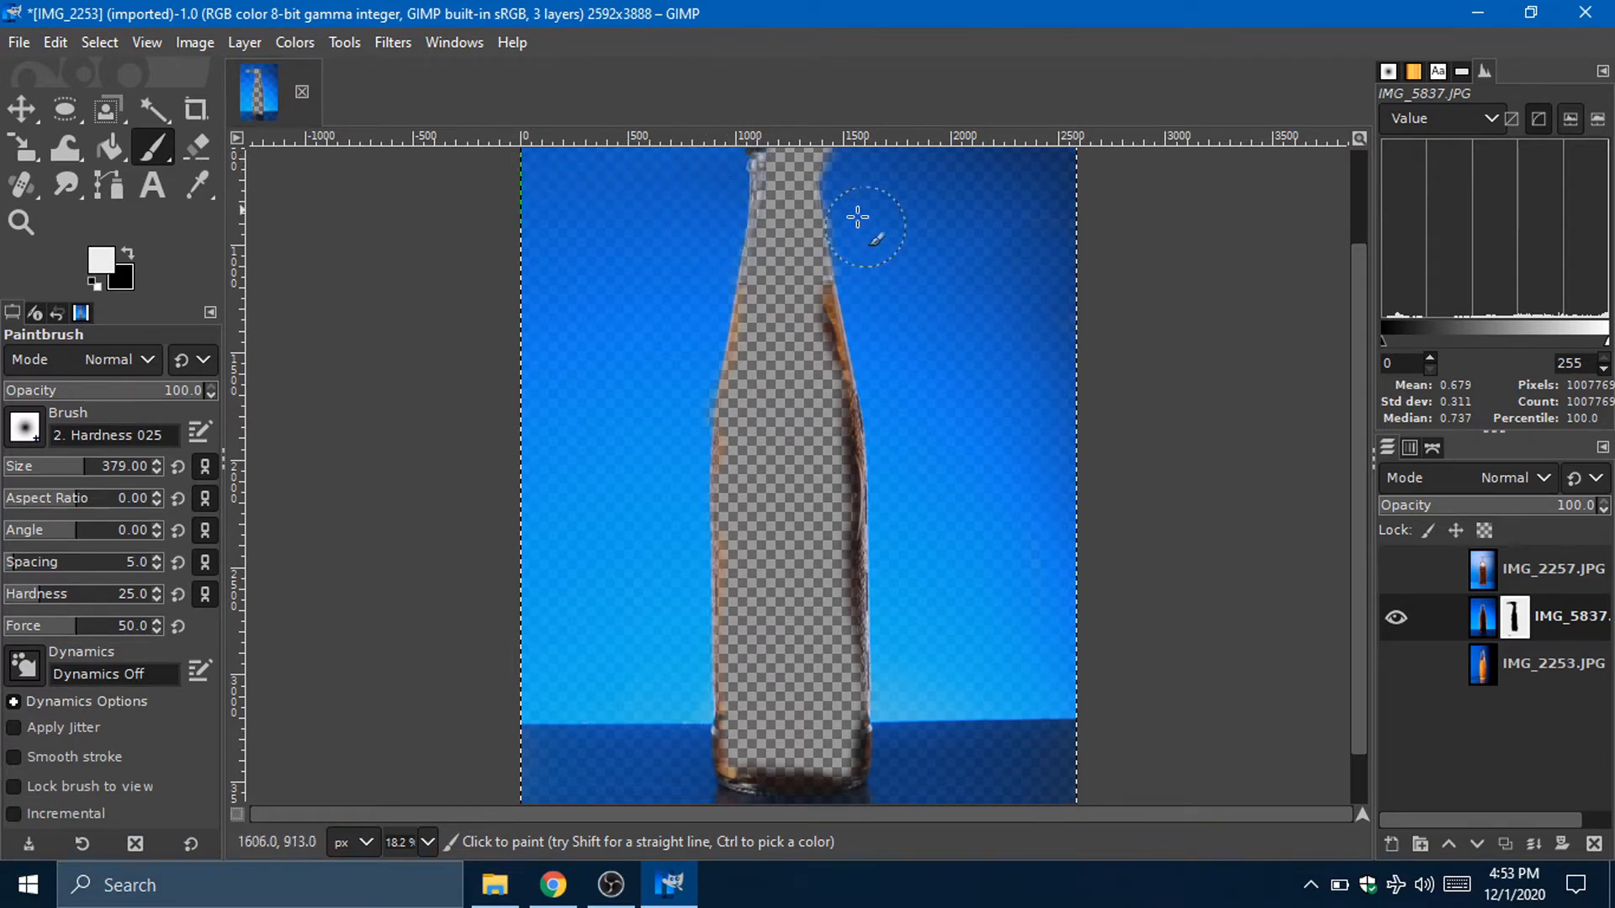
# Step: Paint the layer mask white around the bottle's cap and along the outer edges of the upper neck
pyautogui.moveTo(857, 217)
pyautogui.mouseDown()
pyautogui.moveTo(819, 183)
pyautogui.moveTo(858, 191)
pyautogui.moveTo(814, 151)
pyautogui.moveTo(858, 196)
pyautogui.moveTo(837, 154)
pyautogui.mouseUp()
pyautogui.scroll(3, 968, 443)
pyautogui.moveTo(855, 232)
pyautogui.mouseDown()
pyautogui.moveTo(768, 216)
pyautogui.moveTo(794, 225)
pyautogui.mouseUp()
pyautogui.moveTo(699, 206); pyautogui.dragTo(706, 213)
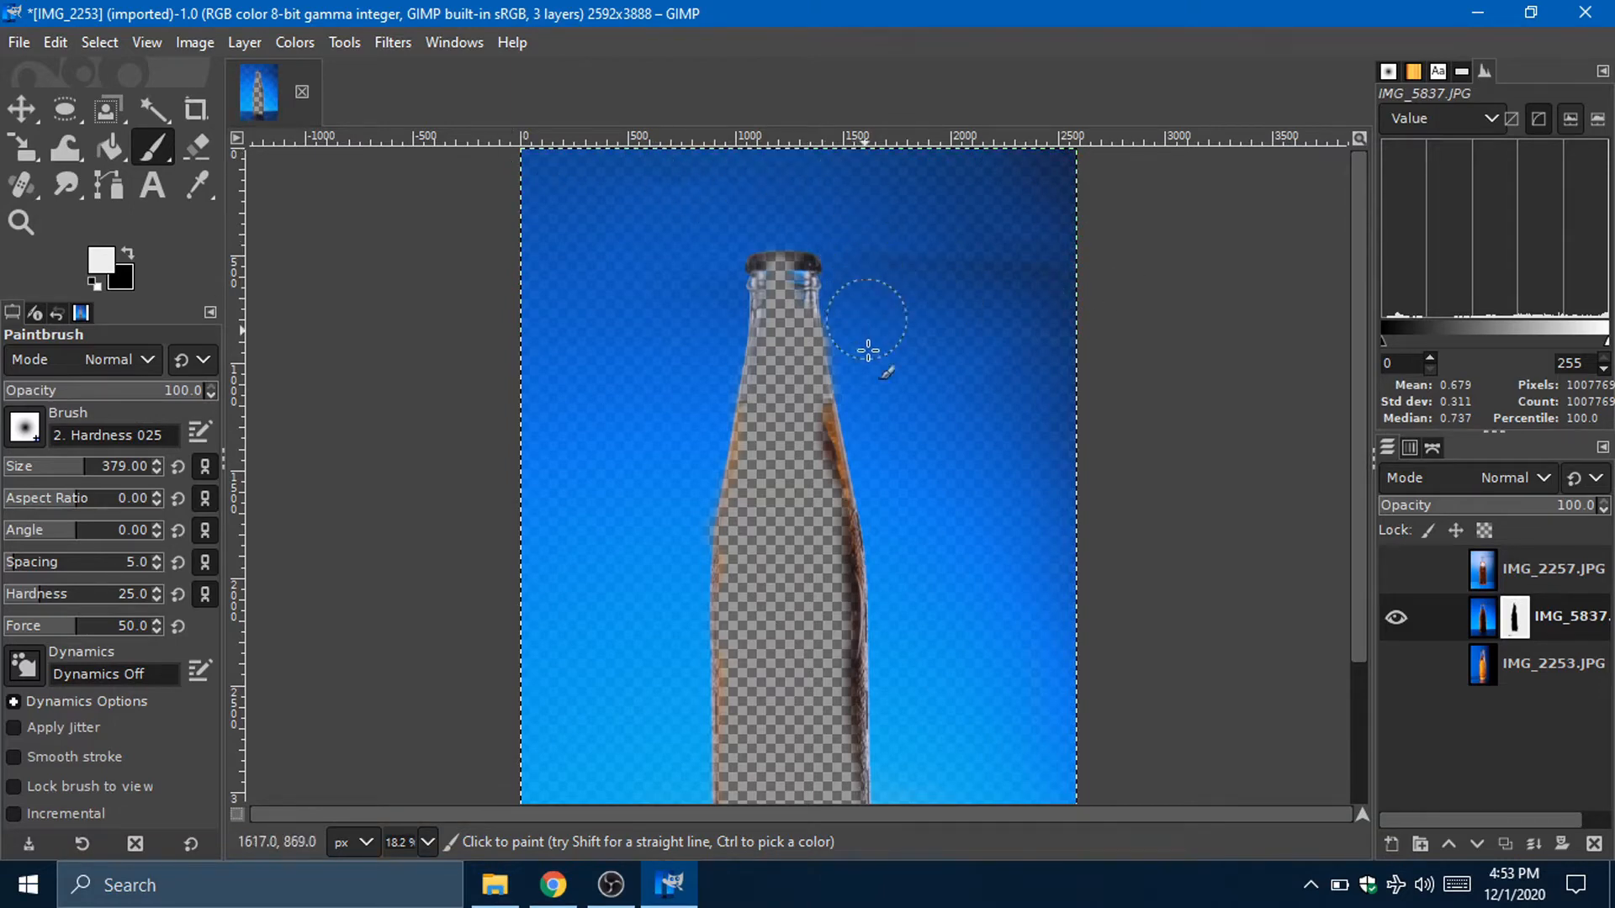
# Step: Switch the painting colour to black, reduce the Paintbrush size to 248, and dismiss the low-battery notice
pyautogui.scroll(-3, 1119, 530)
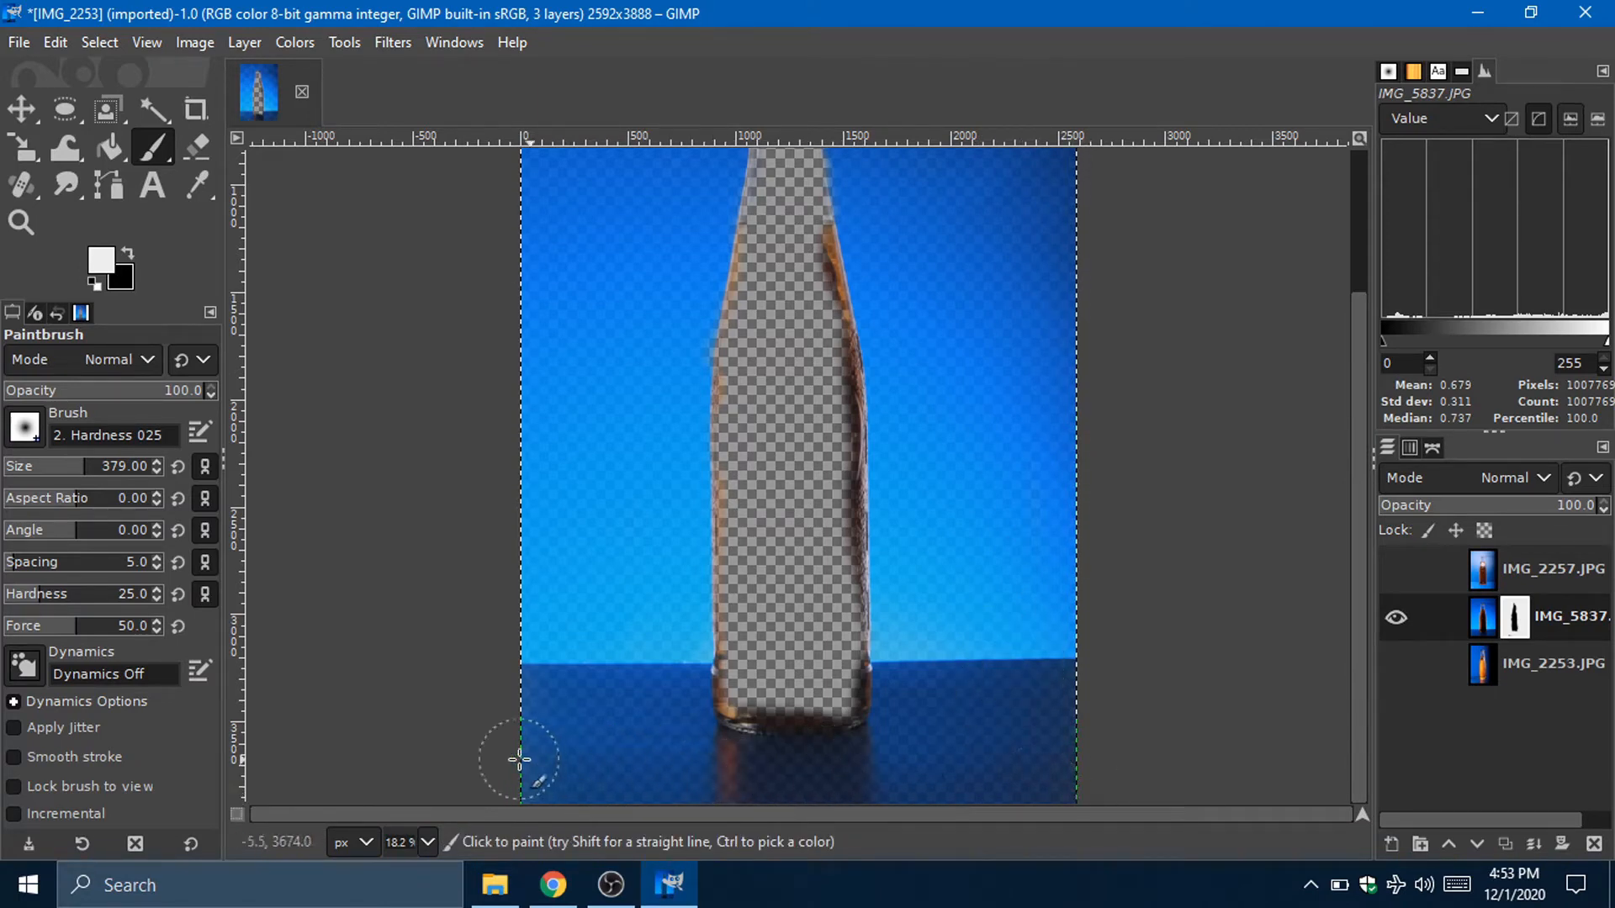
pyautogui.click(129, 254)
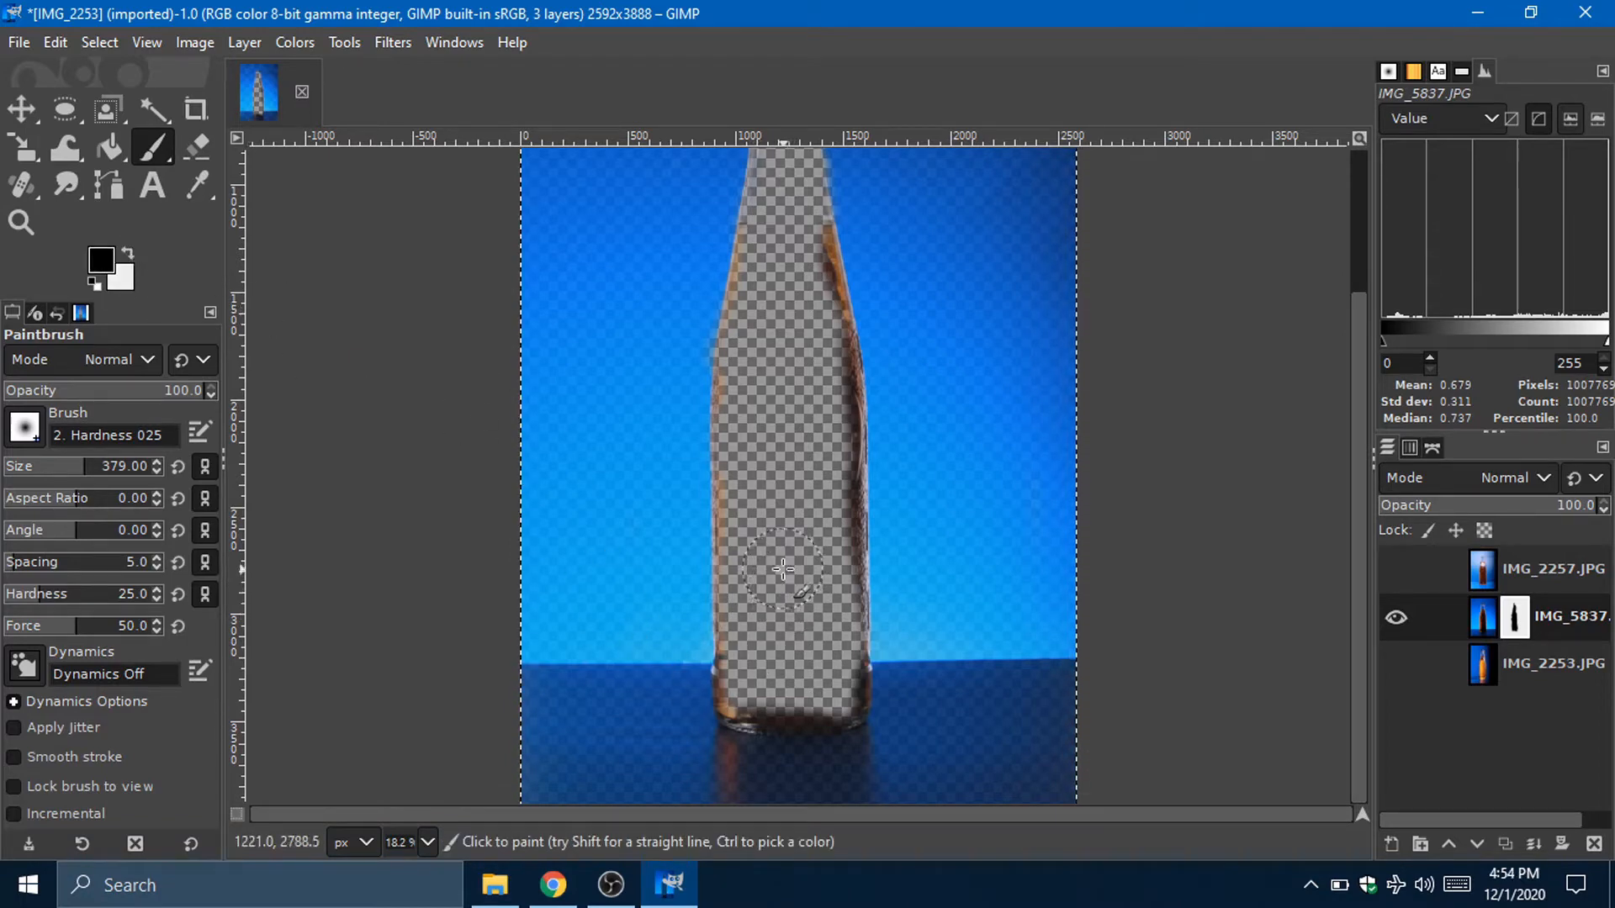
pyautogui.press('[')
pyautogui.press('[')
pyautogui.press('[')
pyautogui.press('[')
pyautogui.press('[')
pyautogui.press('[')
pyautogui.press('[')
pyautogui.press('[')
pyautogui.press('[')
pyautogui.press('[')
pyautogui.press('[')
pyautogui.press('[')
pyautogui.press('[')
pyautogui.press('[')
pyautogui.press('[')
pyautogui.press('[')
pyautogui.press('[')
pyautogui.press('[')
pyautogui.press('[')
pyautogui.press('[')
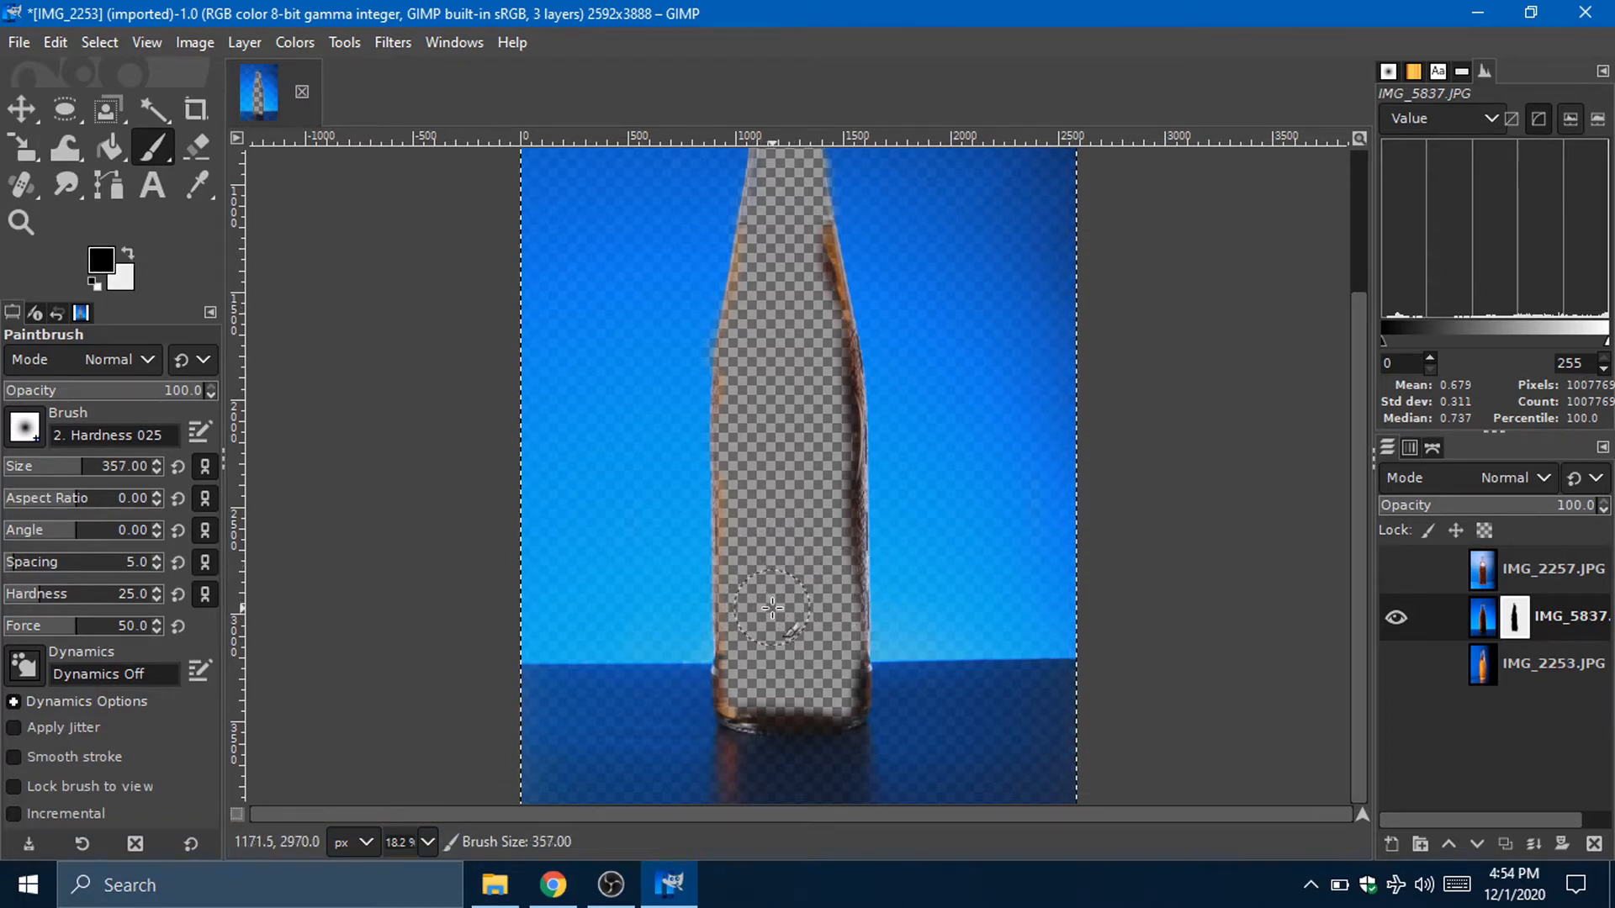
pyautogui.press('[')
pyautogui.press('[')
pyautogui.press('[')
pyautogui.press('[')
pyautogui.press('[')
pyautogui.press('[')
pyautogui.press('[')
pyautogui.press('[')
pyautogui.press('[')
pyautogui.press('[')
pyautogui.press('[')
pyautogui.press('[')
pyautogui.press('[')
pyautogui.press('[')
pyautogui.press('[')
pyautogui.press('[')
pyautogui.press('[')
pyautogui.press('[')
pyautogui.press('[')
pyautogui.press('[')
pyautogui.press('[')
pyautogui.press('[')
pyautogui.press('[')
pyautogui.press('[')
pyautogui.press('[')
pyautogui.press('[')
pyautogui.press('[')
pyautogui.press('[')
pyautogui.press('[')
pyautogui.press('[')
pyautogui.press('[')
pyautogui.press('[')
pyautogui.press('[')
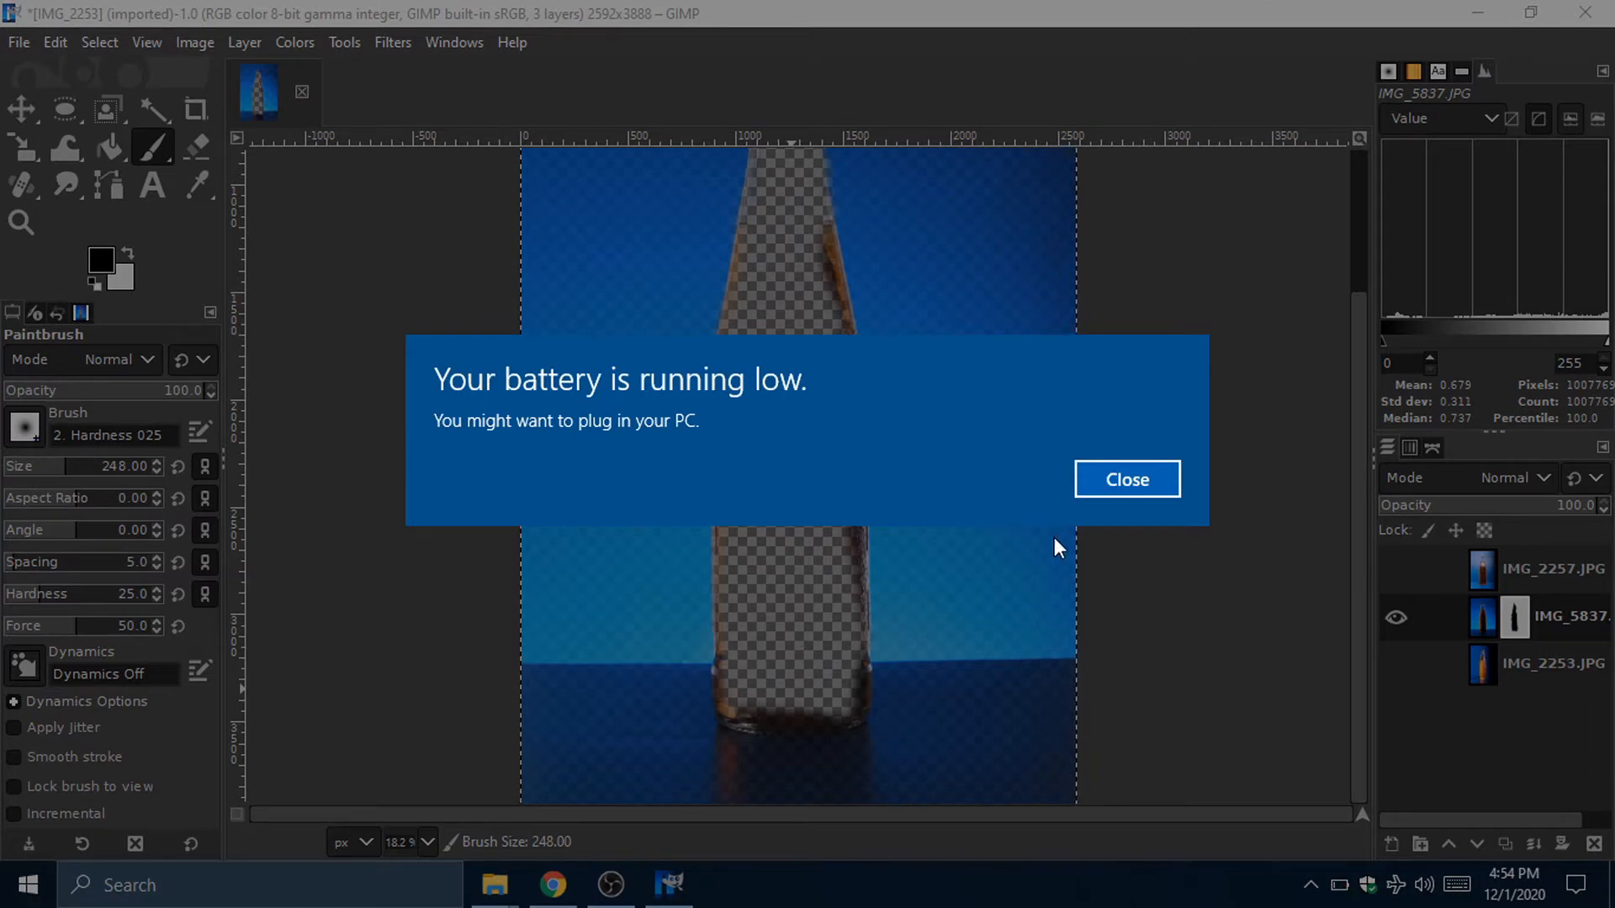
pyautogui.click(1127, 479)
# Step: Paint the layer mask black just inside the bottle's base to remove the leftover dark rim
pyautogui.scroll(1, 827, 696)
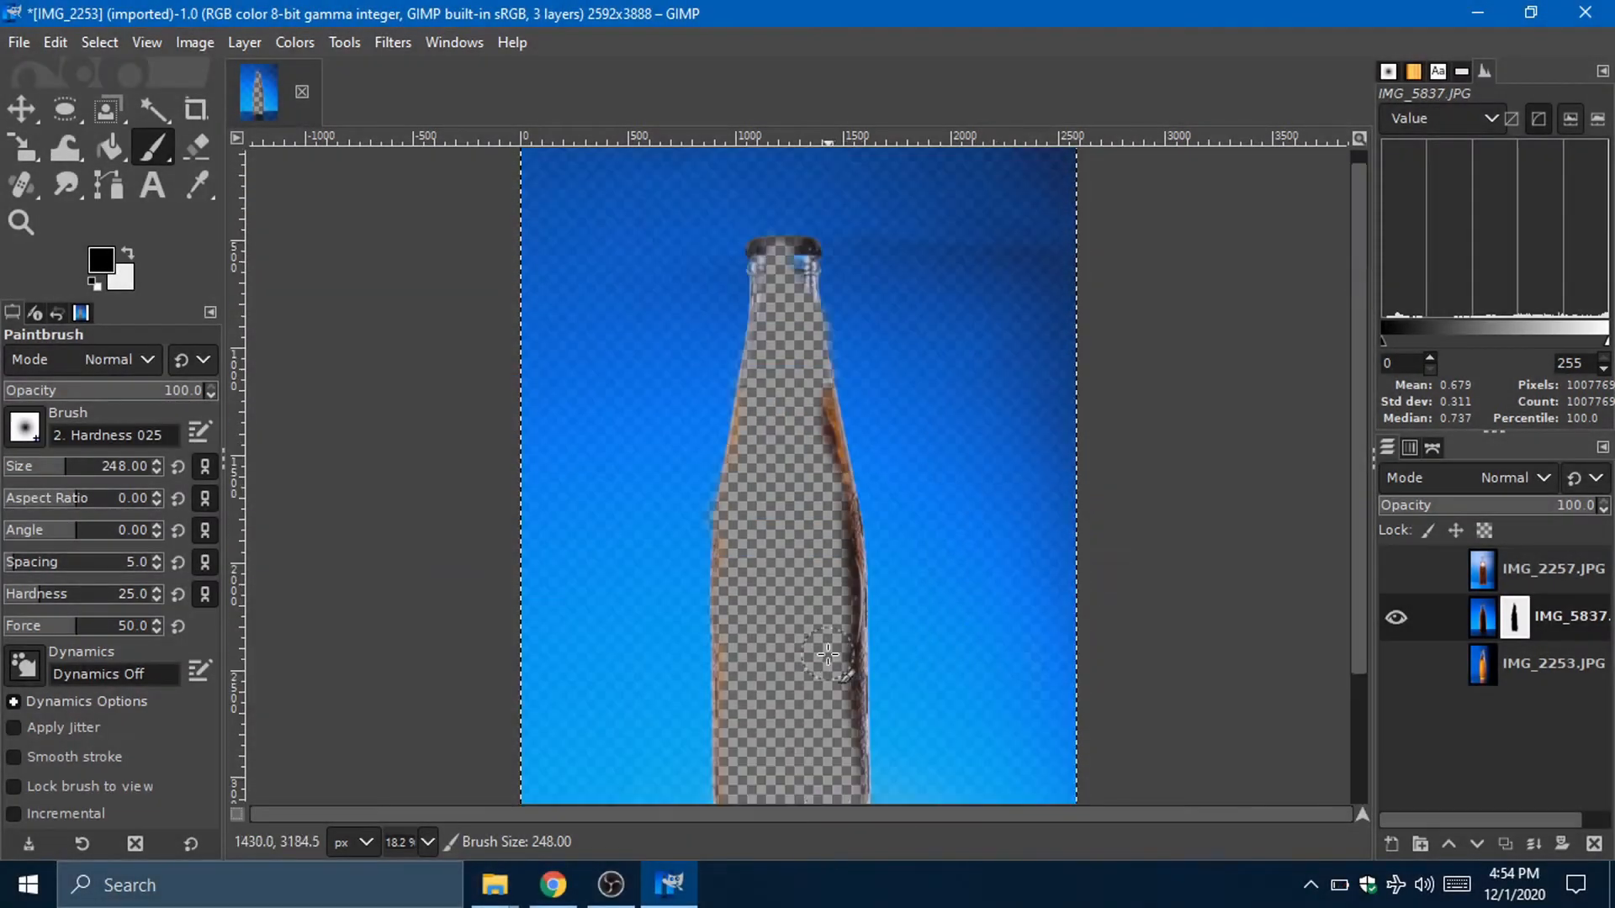
pyautogui.scroll(6, 826, 697)
pyautogui.scroll(-12, 827, 696)
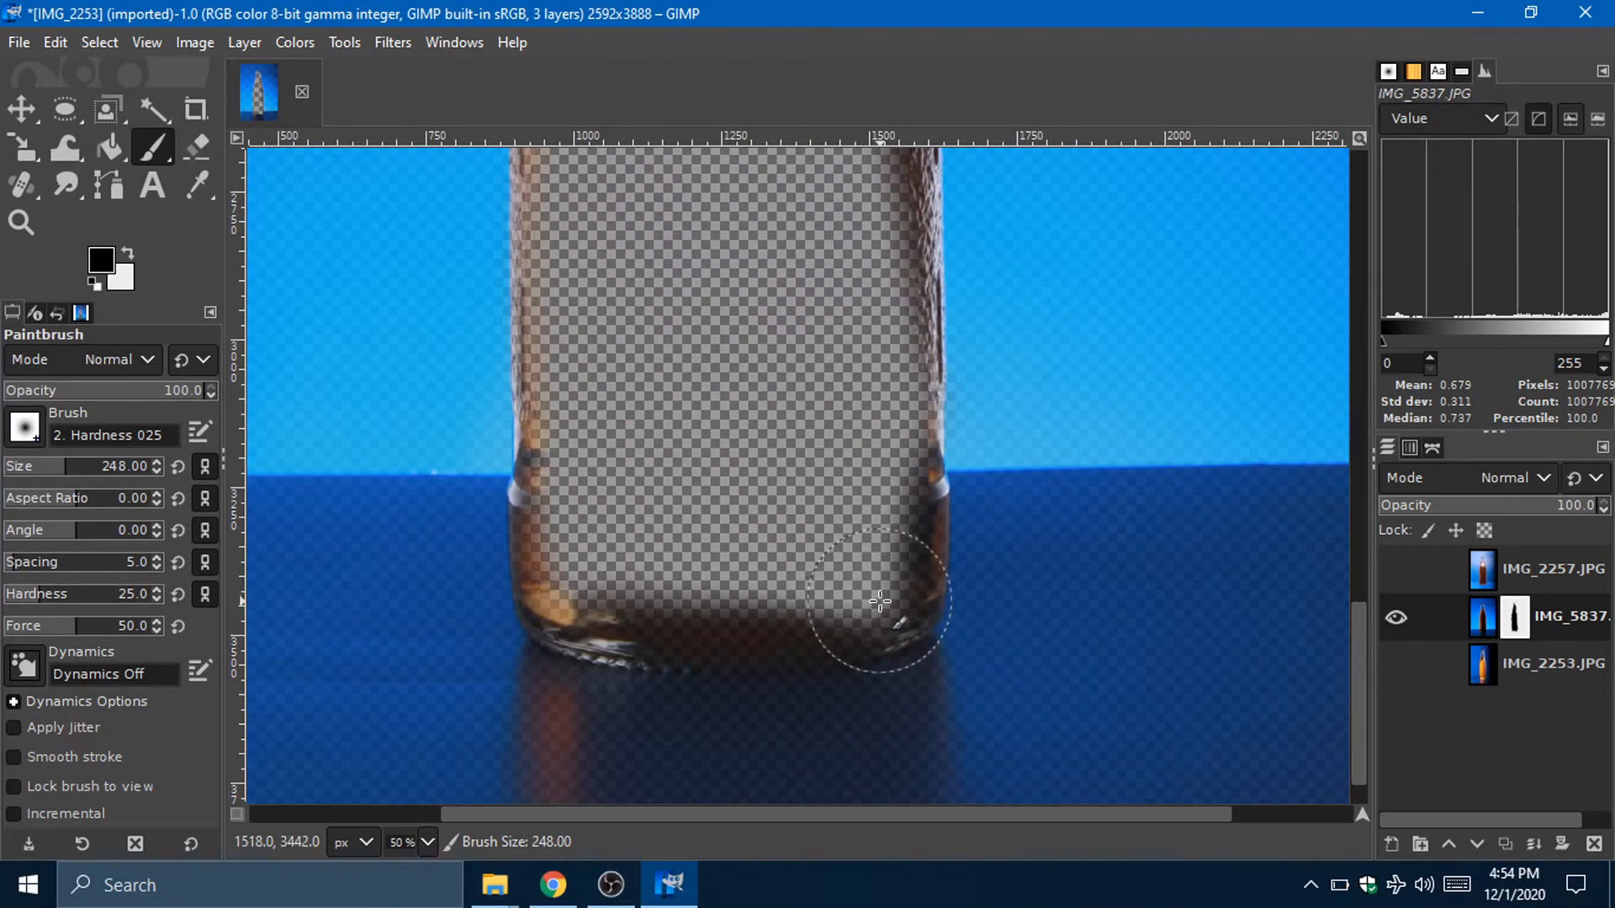
pyautogui.moveTo(864, 598)
pyautogui.mouseDown()
pyautogui.moveTo(569, 586)
pyautogui.moveTo(618, 626)
pyautogui.moveTo(812, 610)
pyautogui.moveTo(883, 571)
pyautogui.moveTo(893, 387)
pyautogui.moveTo(904, 531)
pyautogui.moveTo(614, 601)
pyautogui.moveTo(581, 521)
pyautogui.mouseUp()
pyautogui.scroll(4, 967, 420)
pyautogui.scroll(3, 874, 521)
pyautogui.scroll(3, 840, 399)
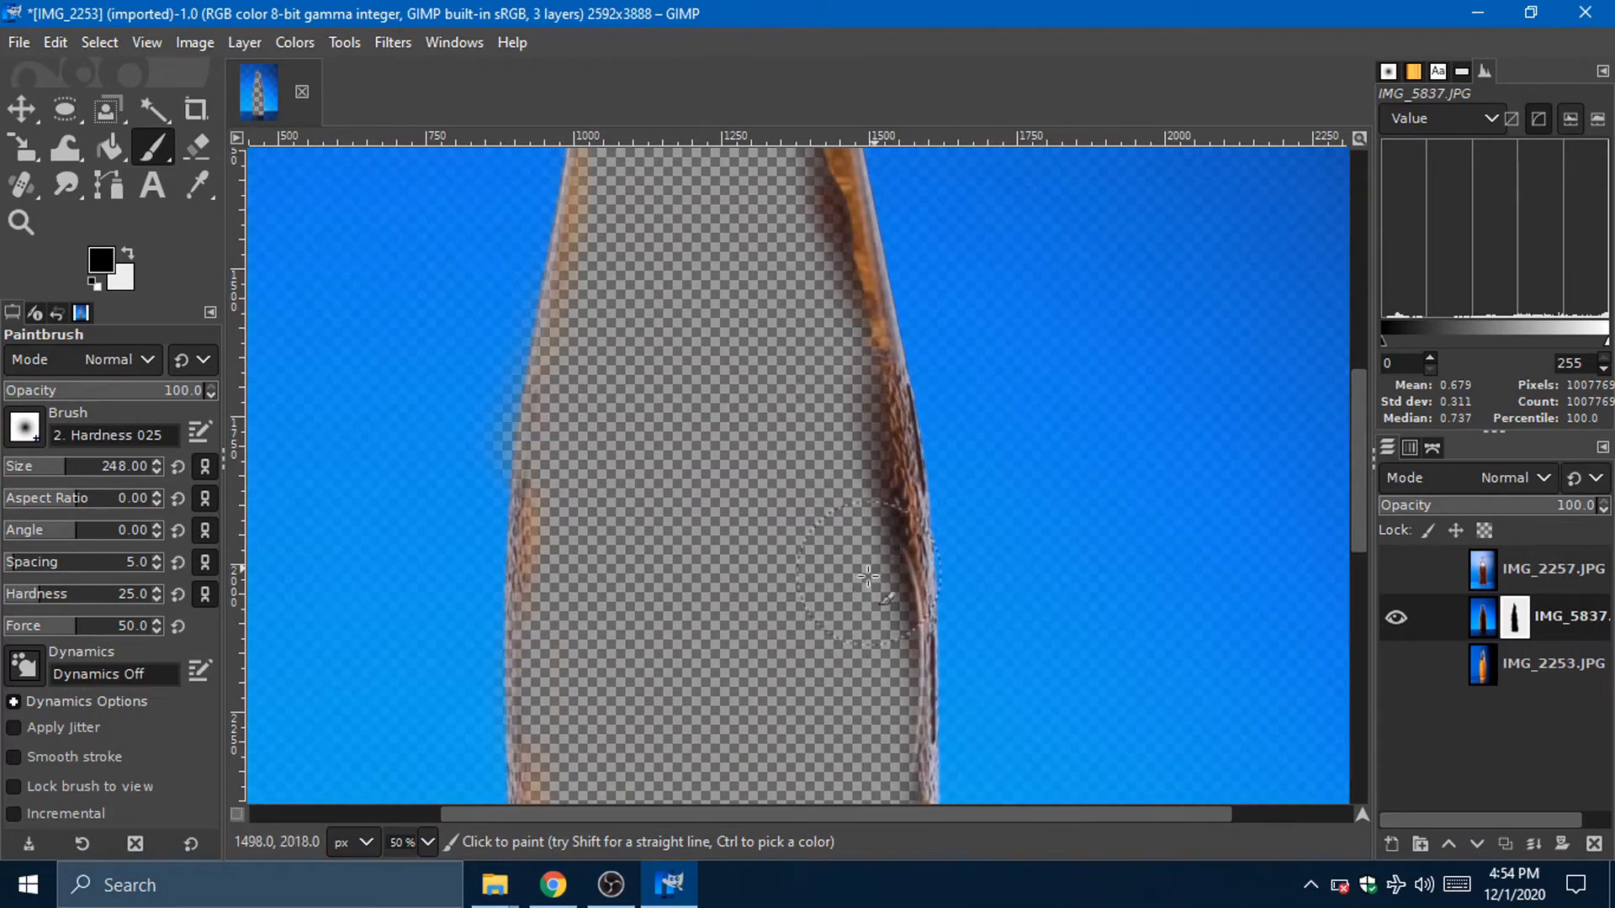
pyautogui.scroll(3, 840, 454)
pyautogui.scroll(3, 866, 504)
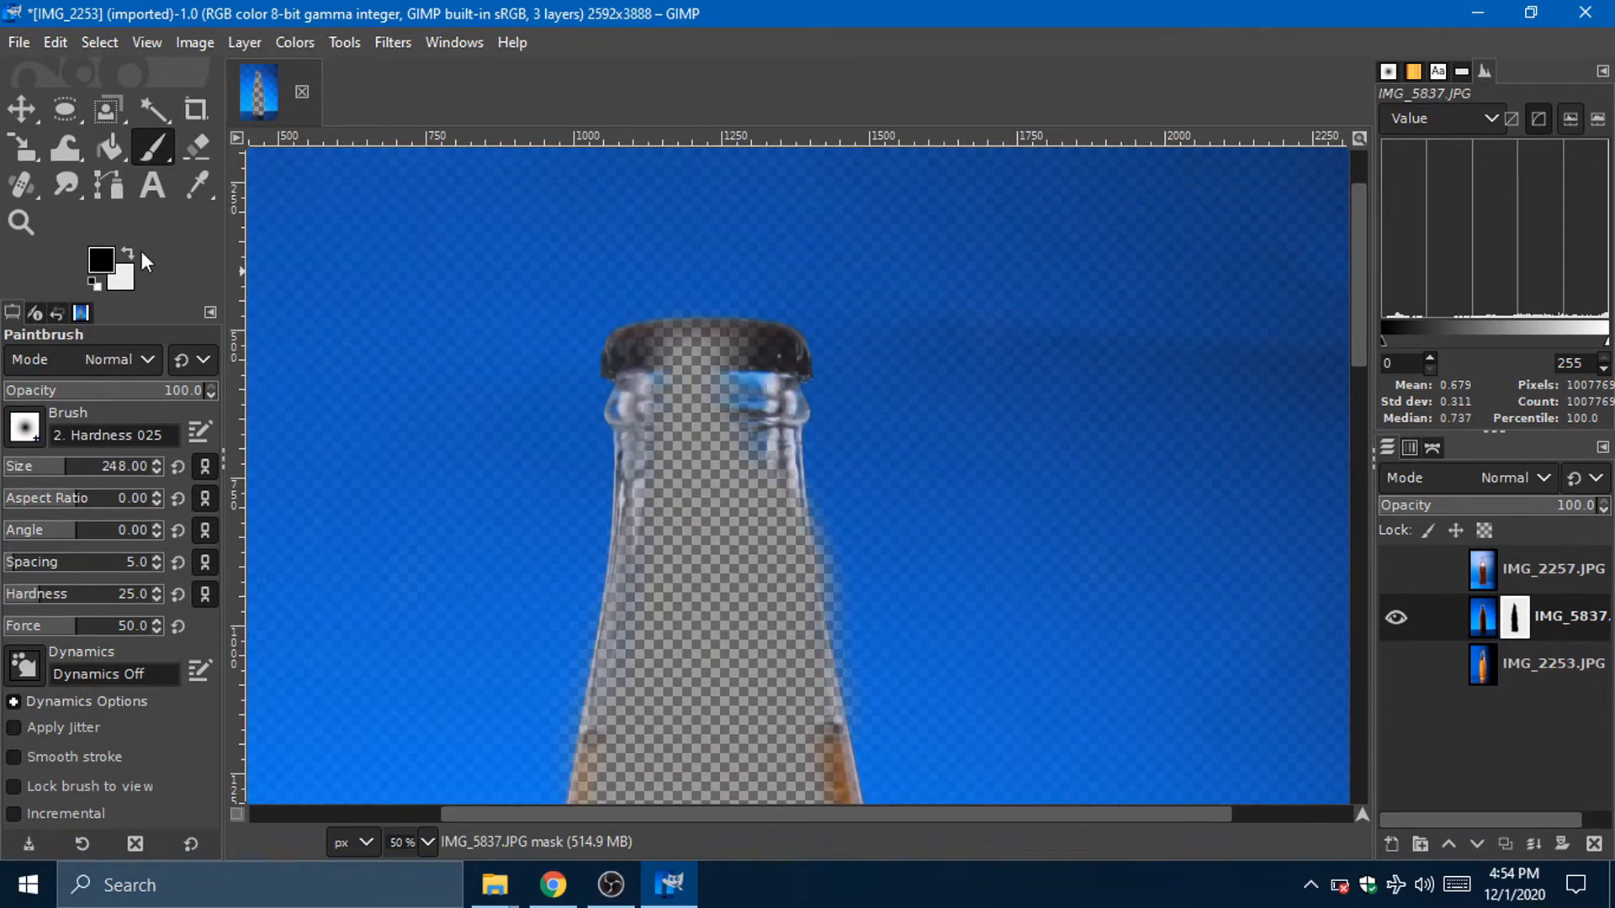
# Step: Switch the painting colour to white and restore the right edge of the bottle's neck on the layer mask
pyautogui.press('x')
pyautogui.scroll(-3, 799, 631)
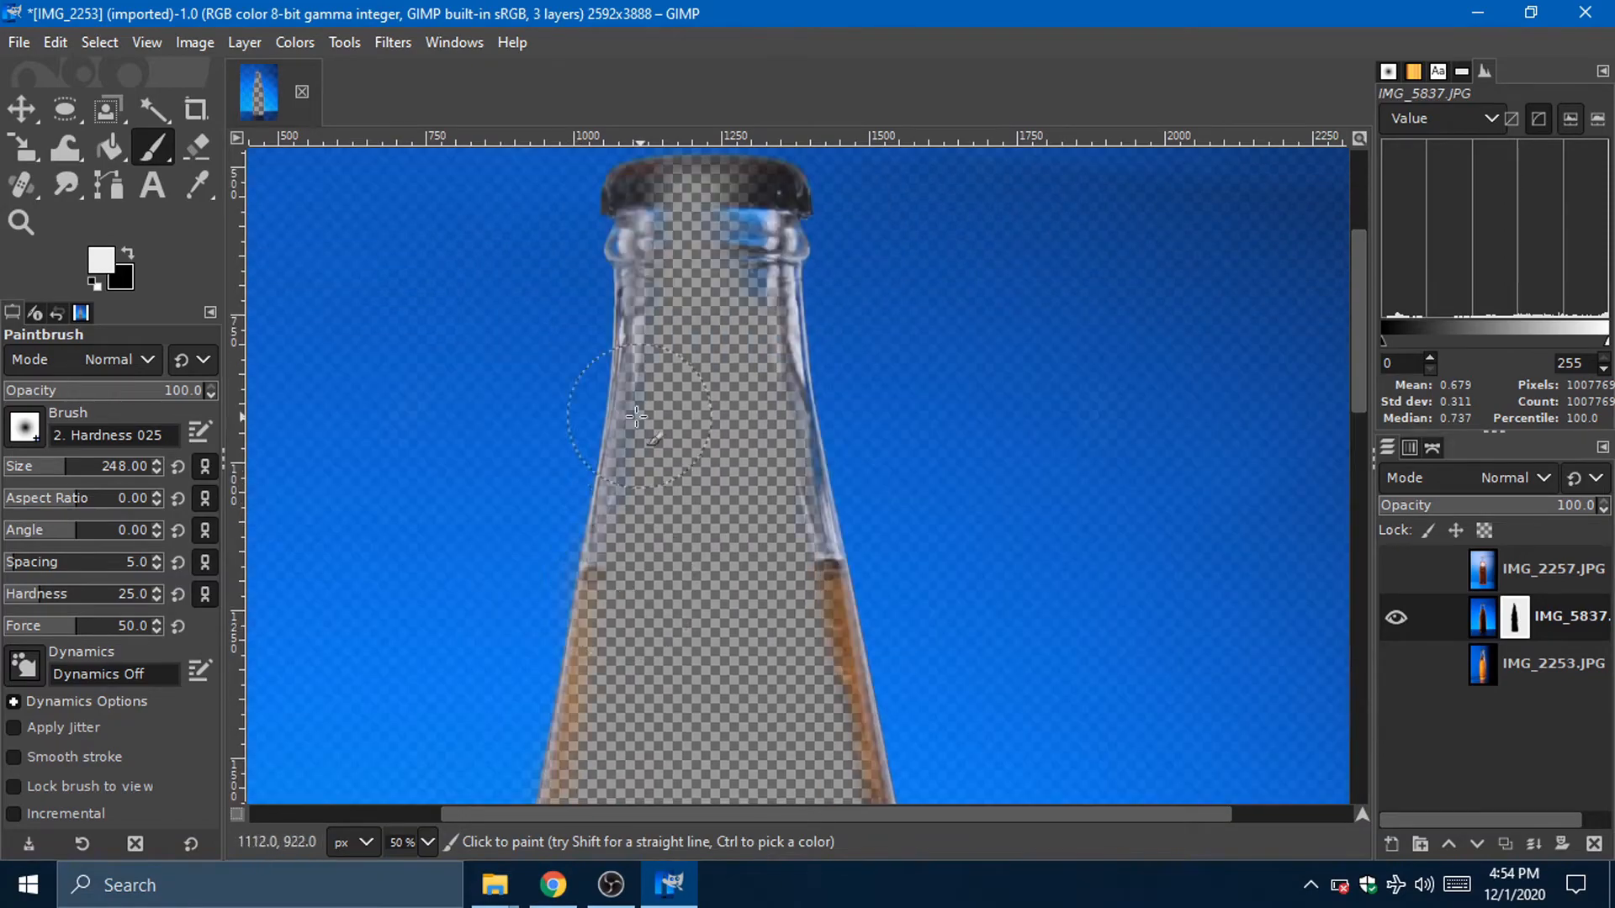
pyautogui.scroll(-5, 638, 562)
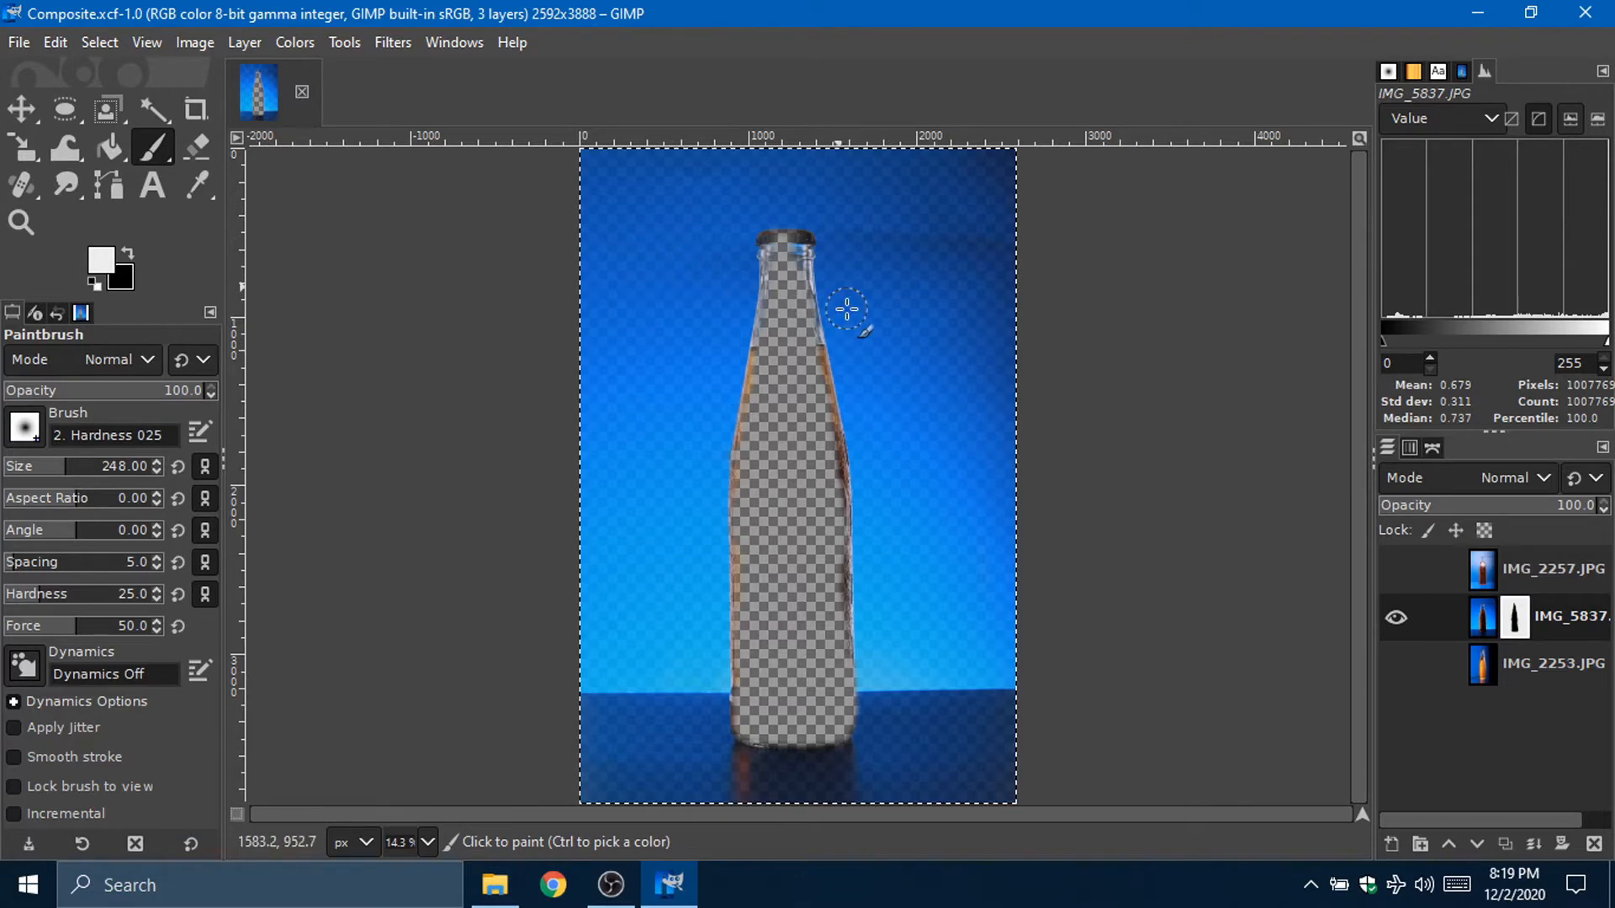
pyautogui.scroll(4, 840, 310)
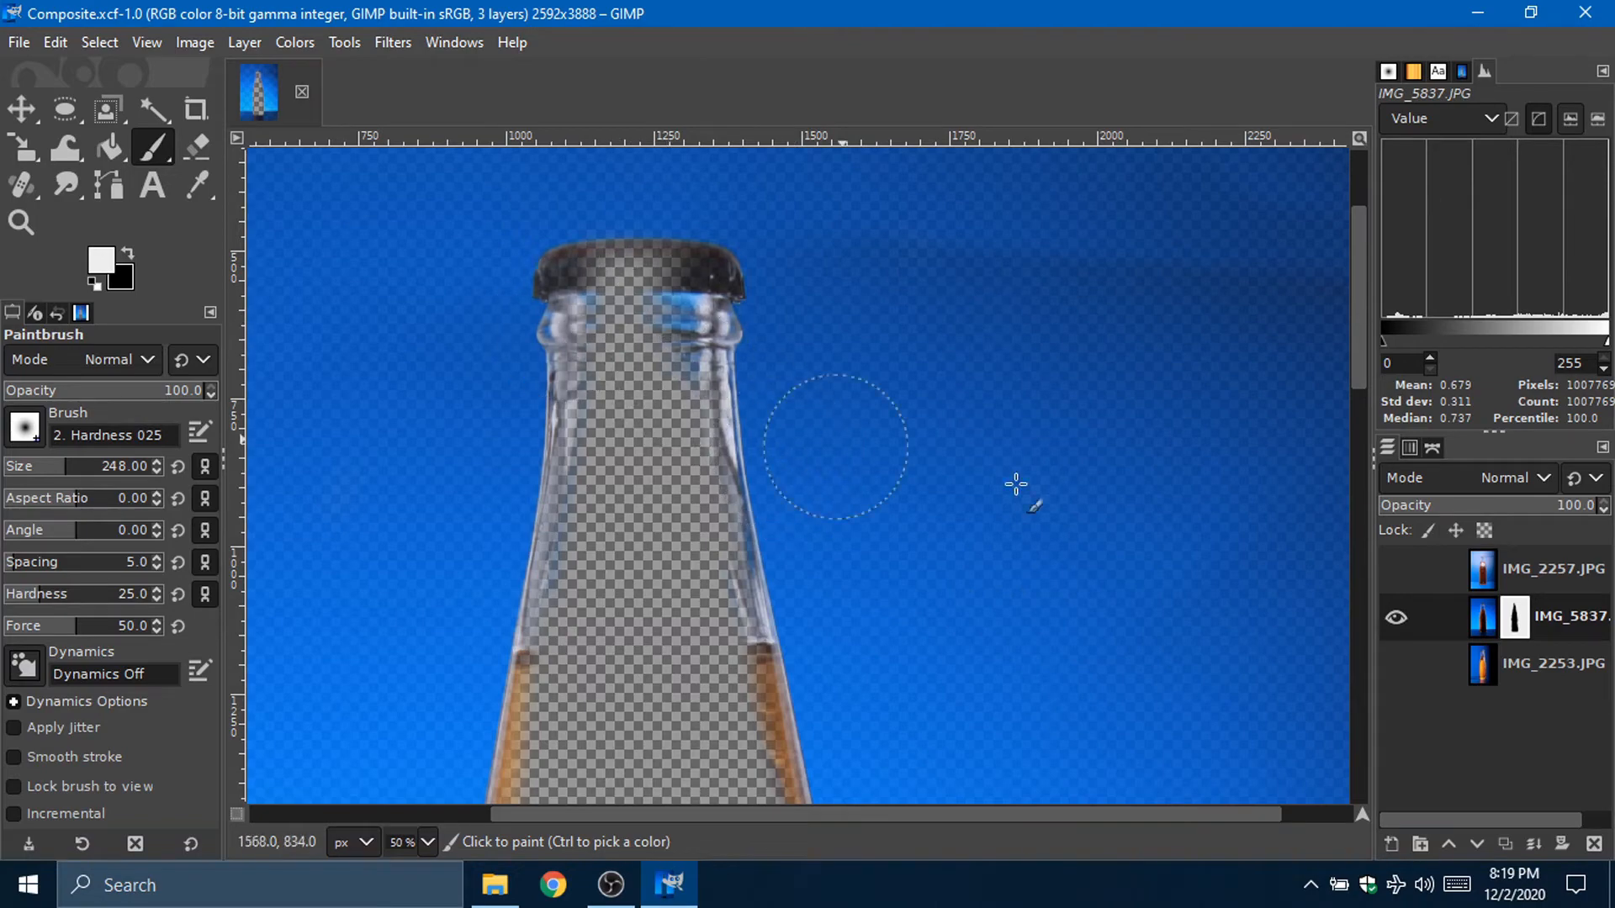
pyautogui.scroll(-15, 1016, 484)
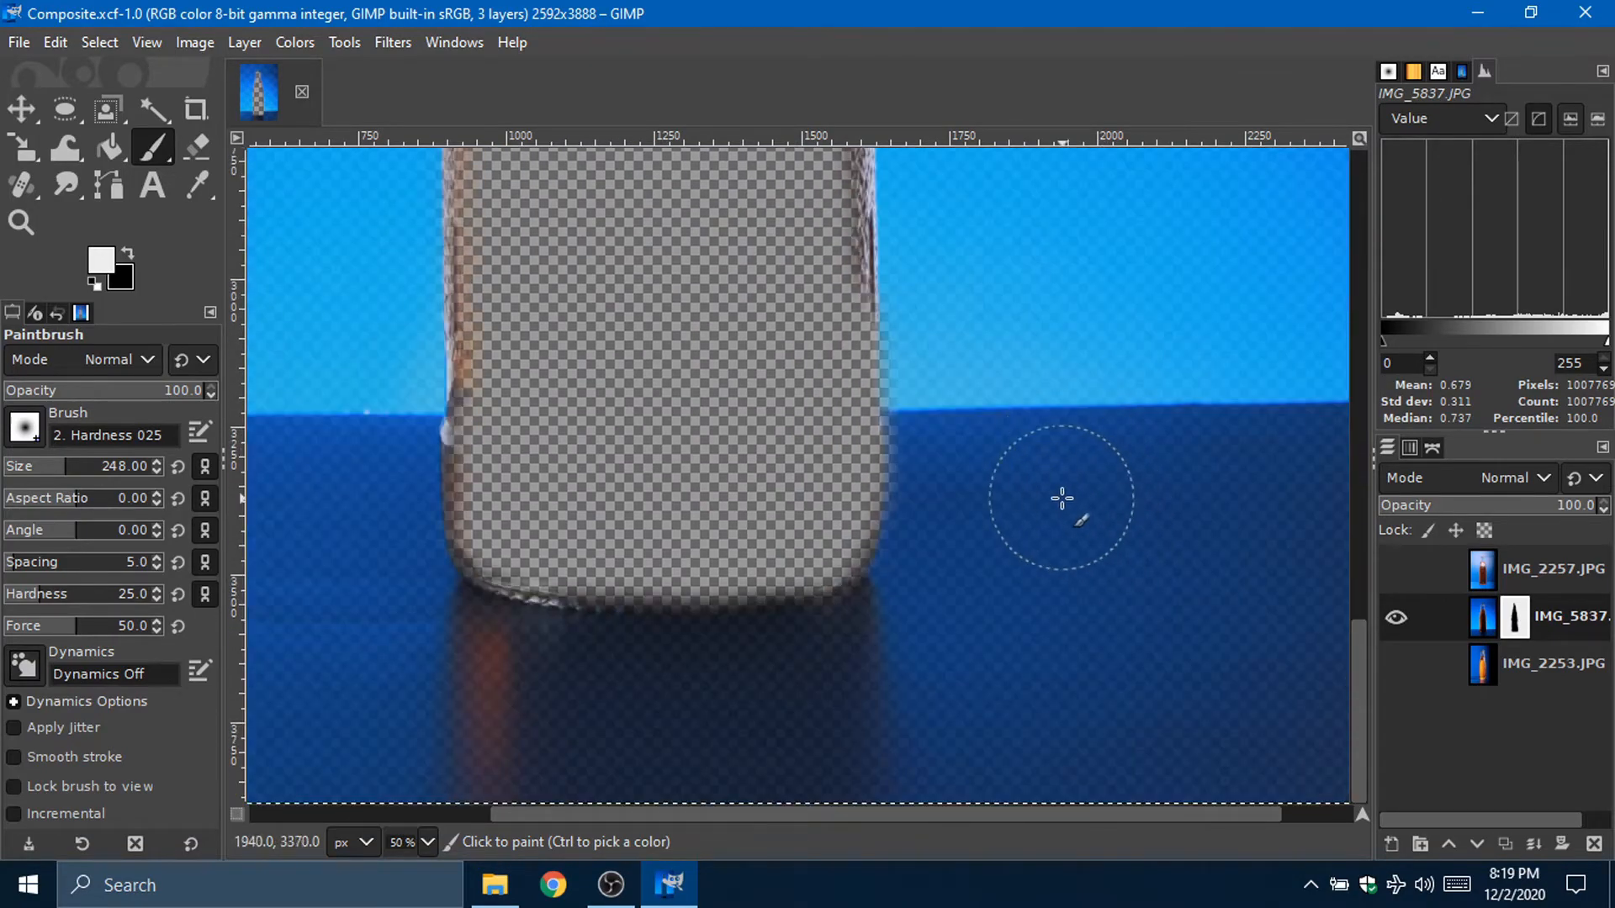
pyautogui.click(129, 249)
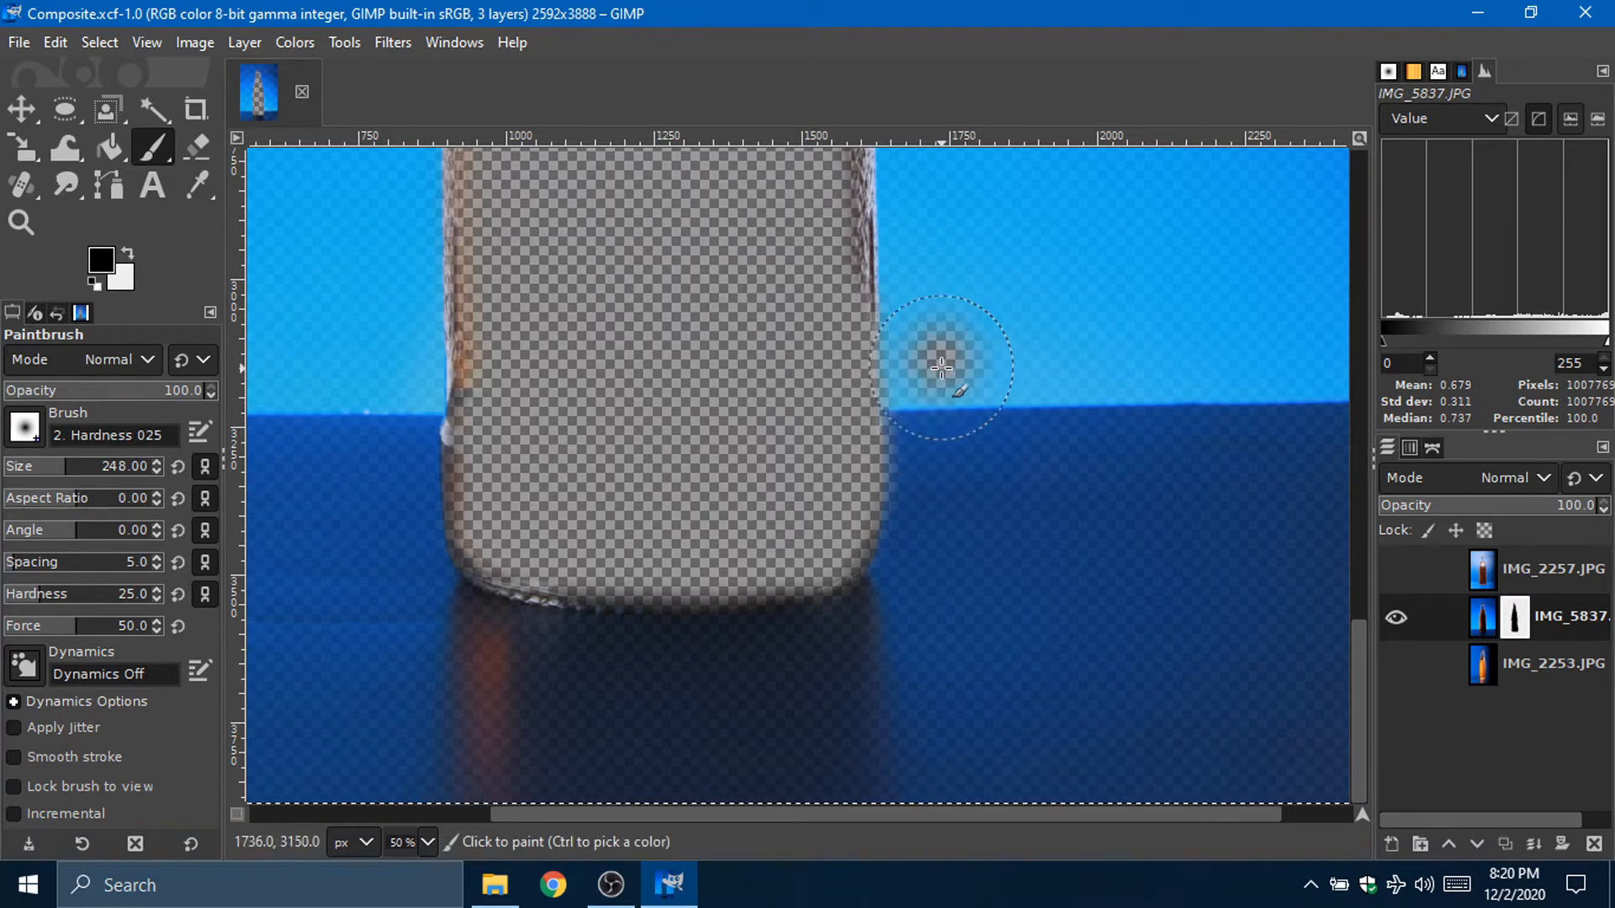
pyautogui.moveTo(941, 367); pyautogui.dragTo(938, 394)
pyautogui.hotkey('ctrl', 'z')
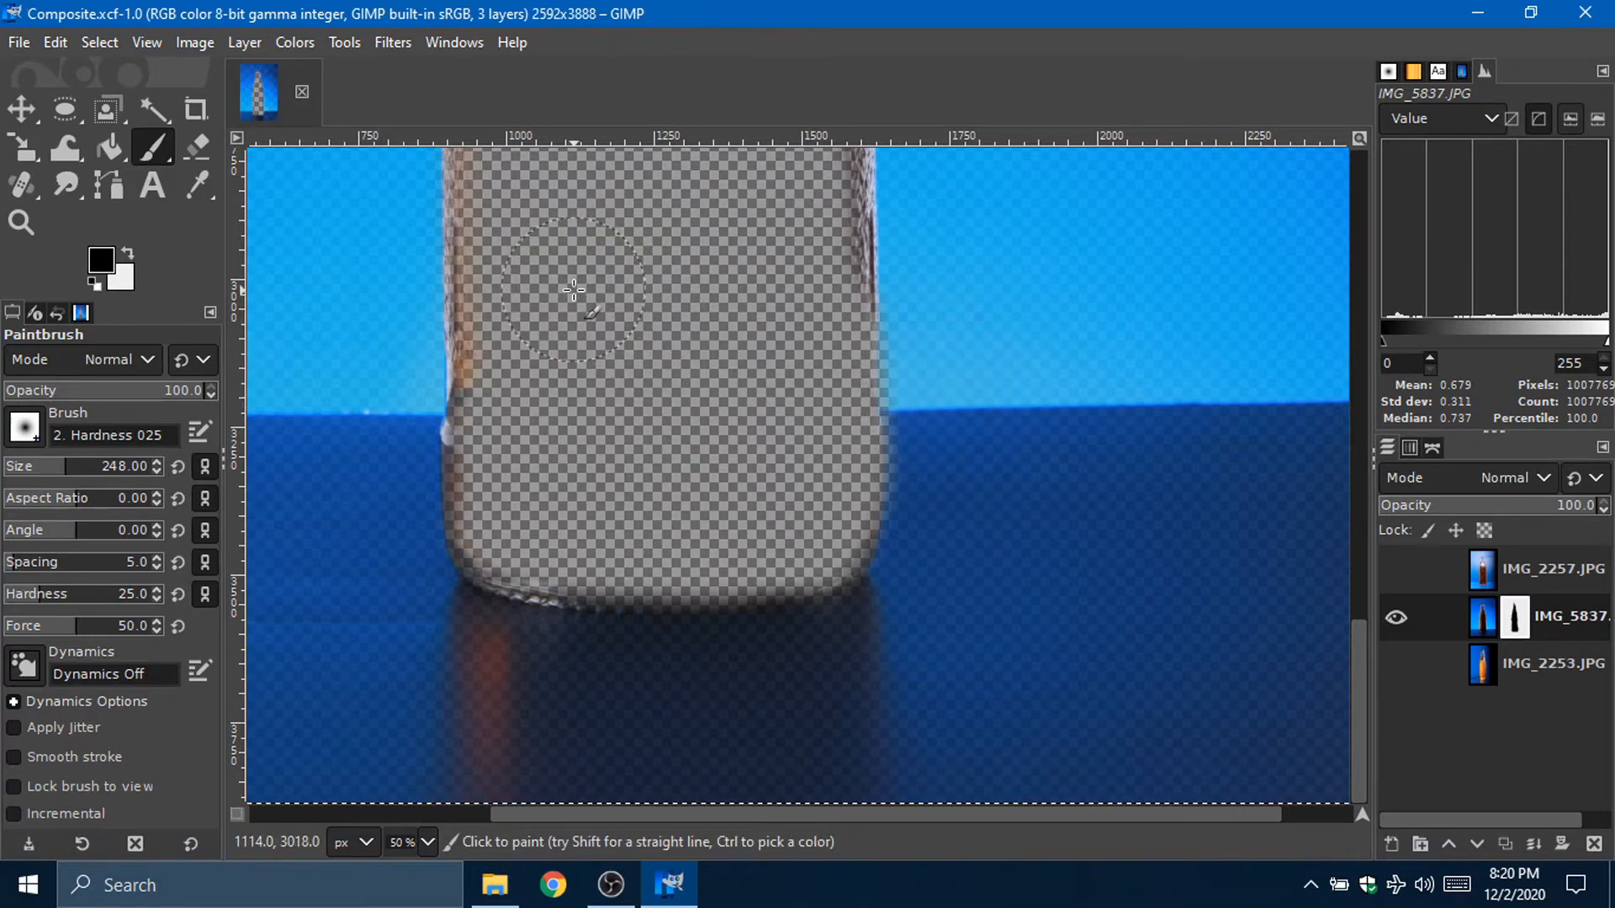
# Step: Paint the layer mask white along the bottle's lower right edge where it meets the tabletop line
pyautogui.click(125, 251)
pyautogui.moveTo(919, 358); pyautogui.dragTo(917, 487)
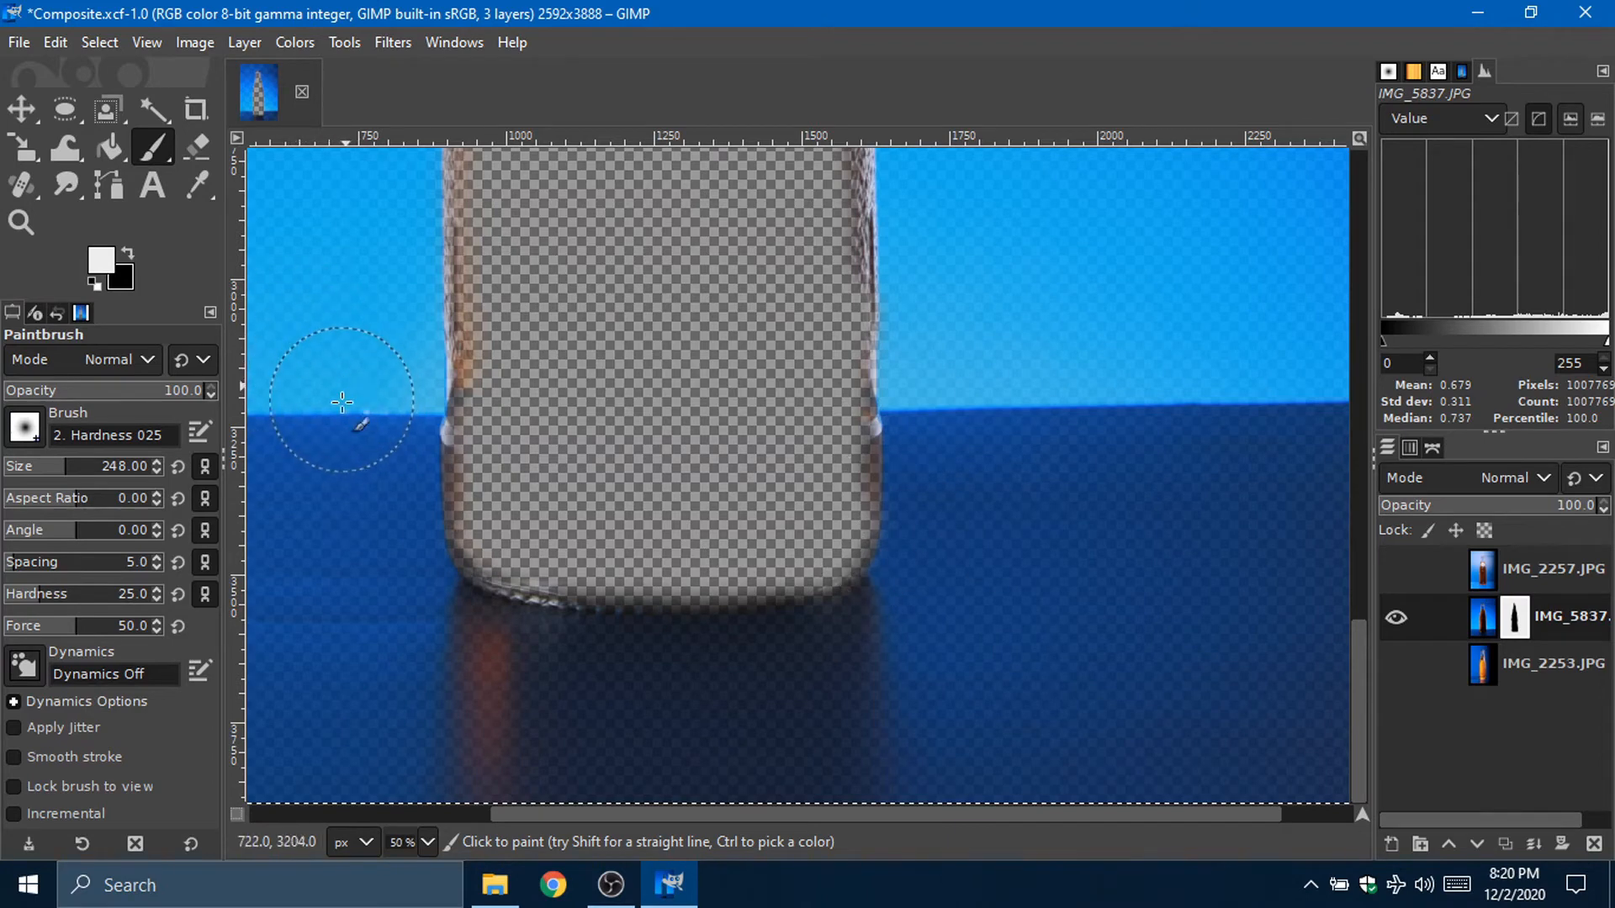
# Step: Switch the painting colour to black and paint the layer mask along the inner right side of the bottle's shoulder
pyautogui.click(128, 253)
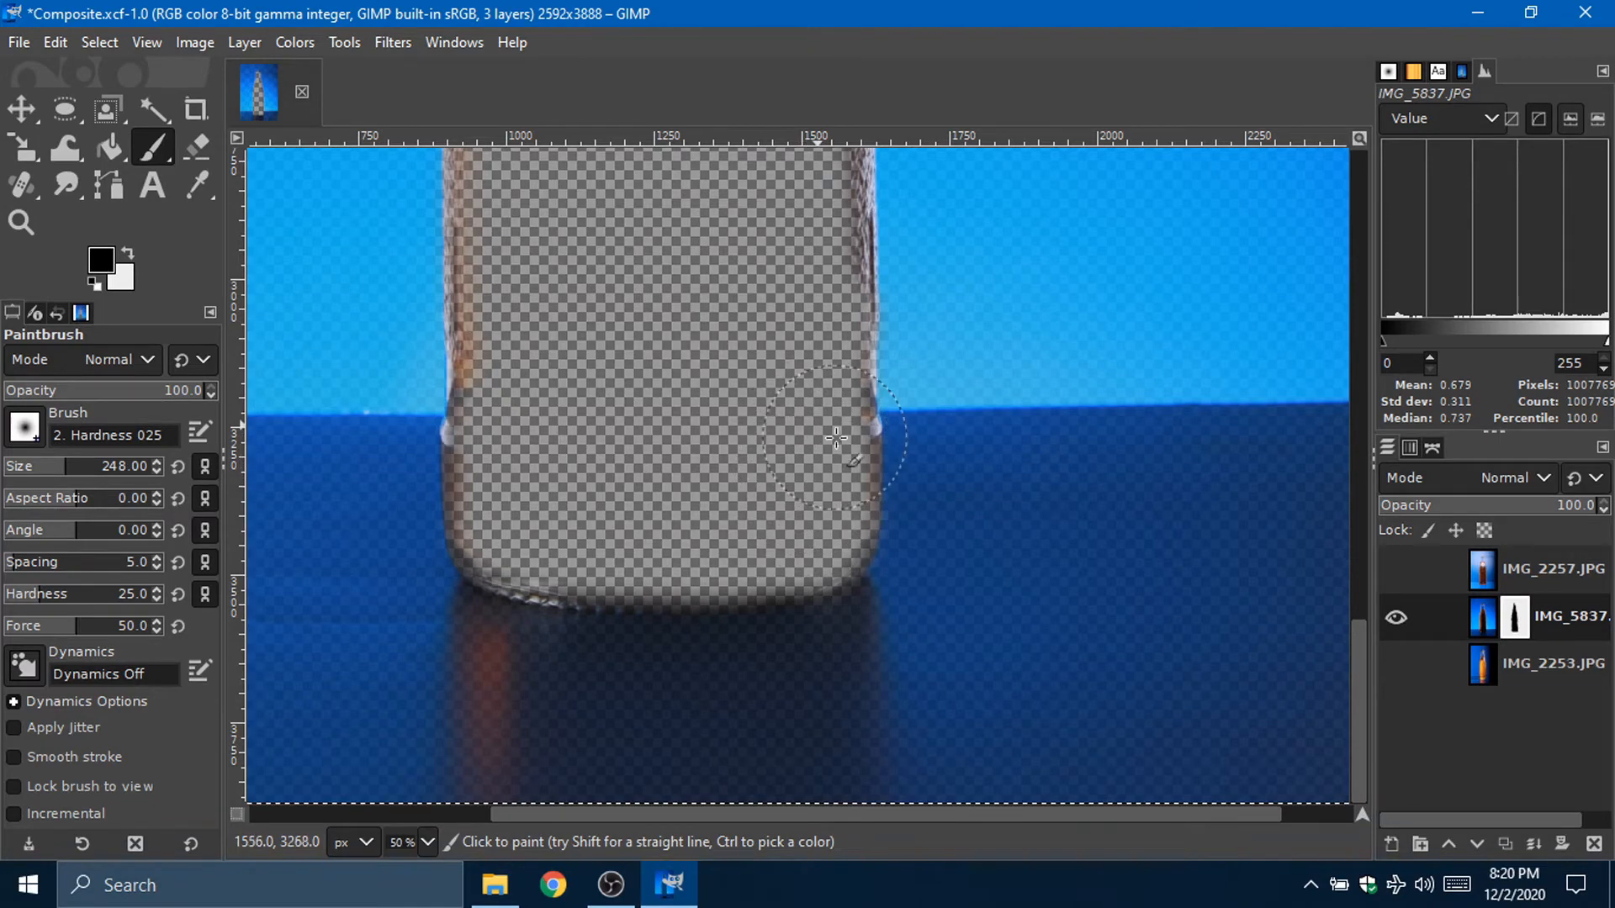
pyautogui.scroll(10, 835, 437)
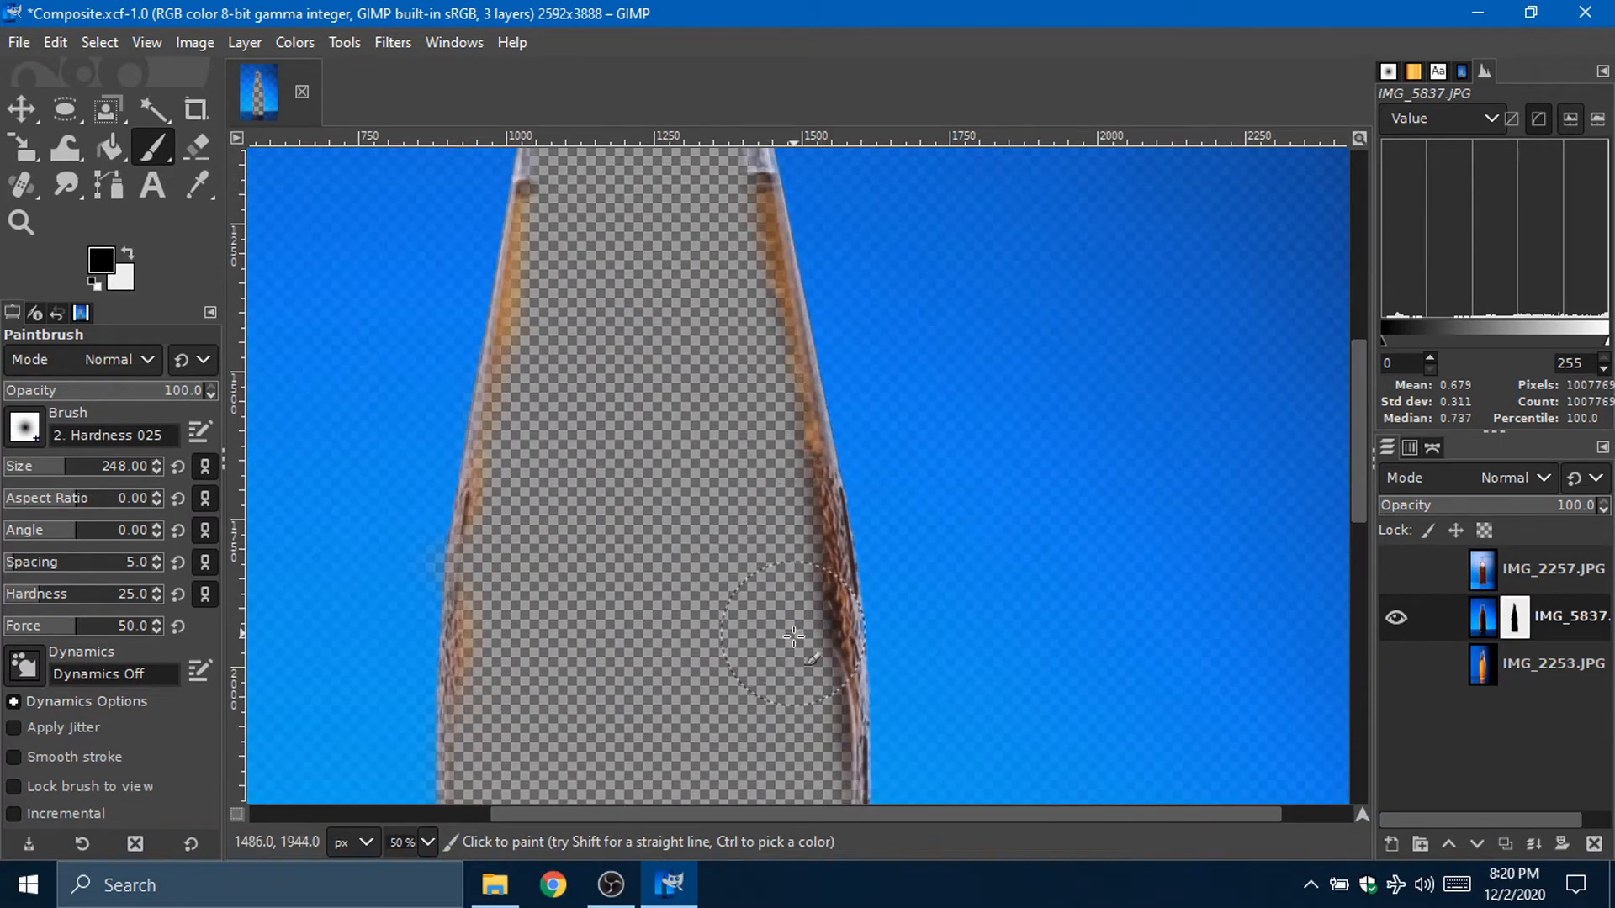
pyautogui.moveTo(794, 636)
pyautogui.mouseDown()
pyautogui.moveTo(808, 607)
pyautogui.moveTo(794, 508)
pyautogui.moveTo(758, 198)
pyautogui.mouseUp()
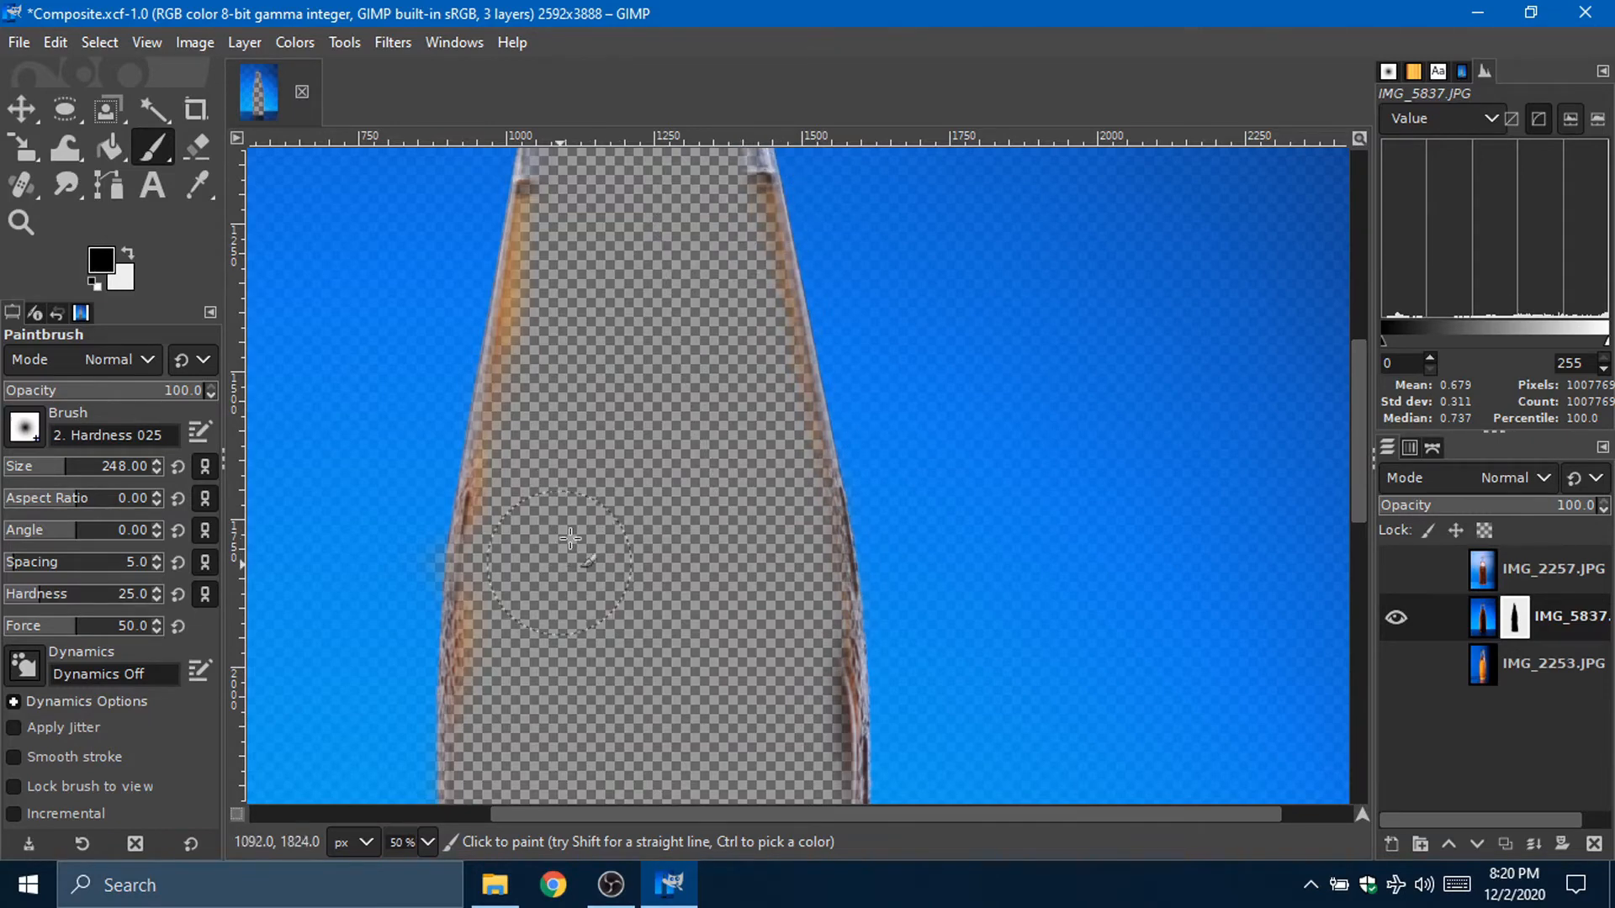
# Step: Switch the painting colour to white and restore the left edge of the bottle's shoulder on the layer mask
pyautogui.scroll(5, 570, 538)
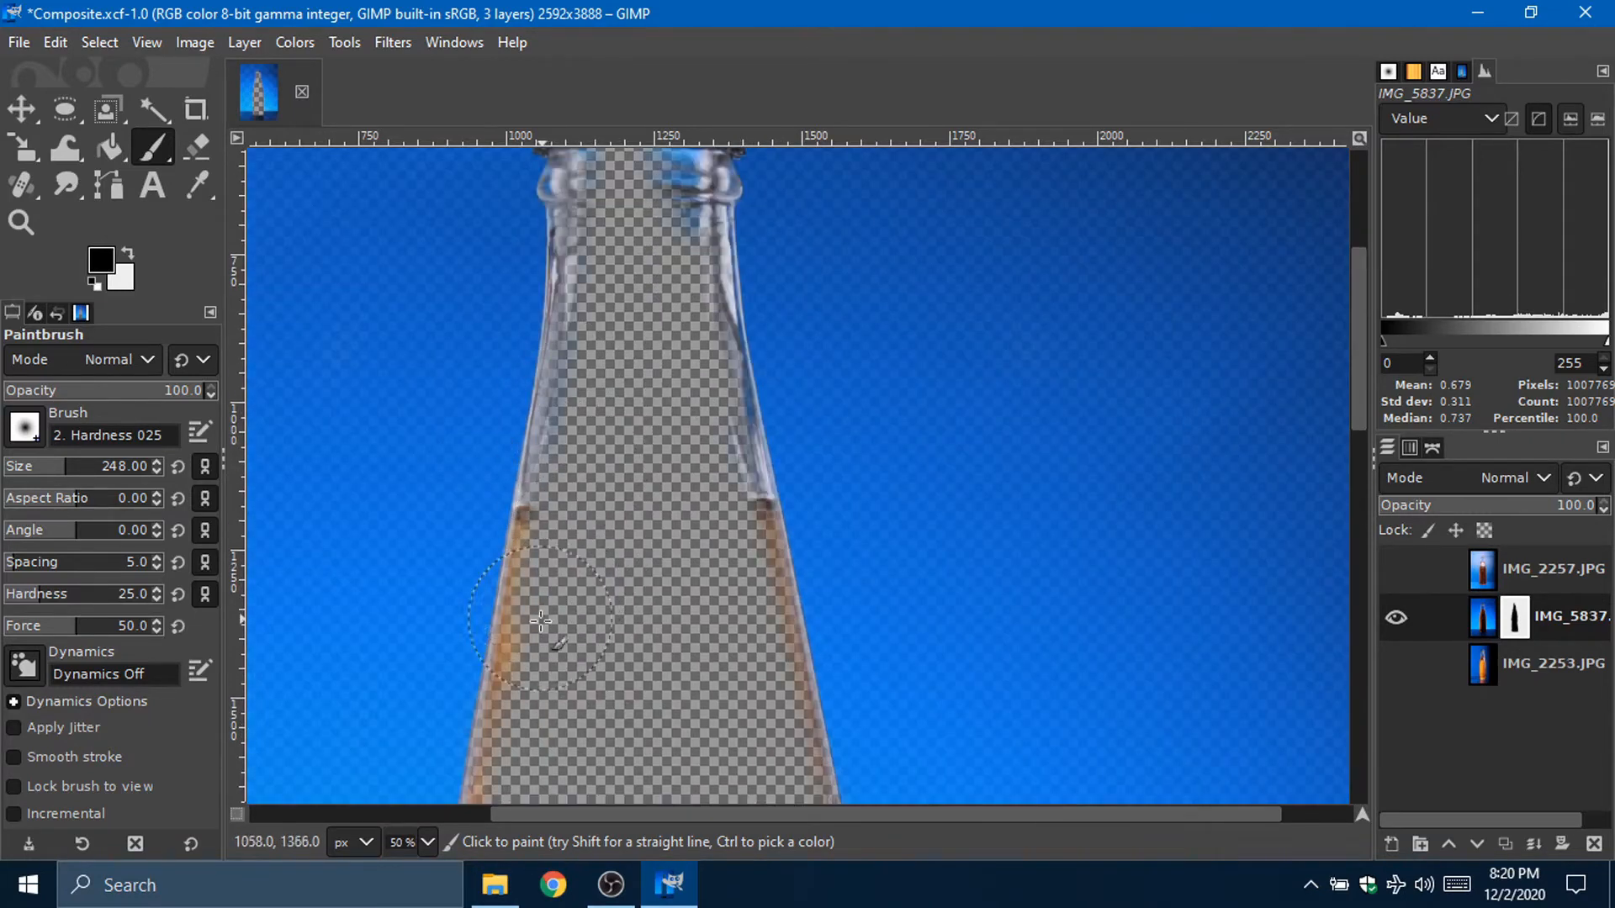
pyautogui.scroll(-5, 589, 486)
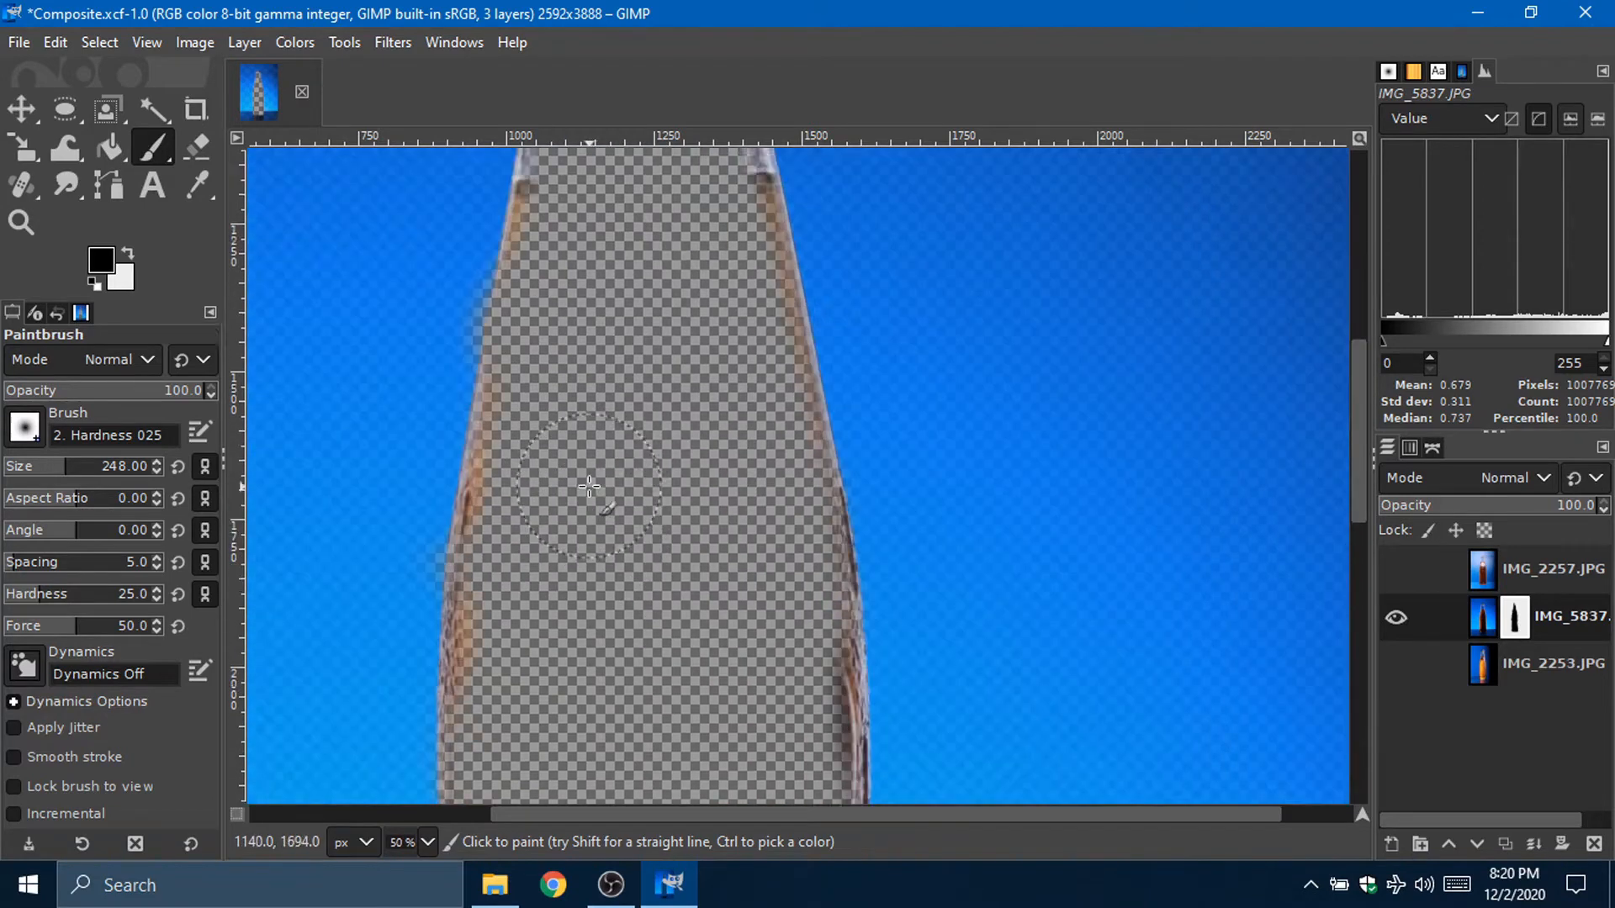
pyautogui.scroll(3, 589, 486)
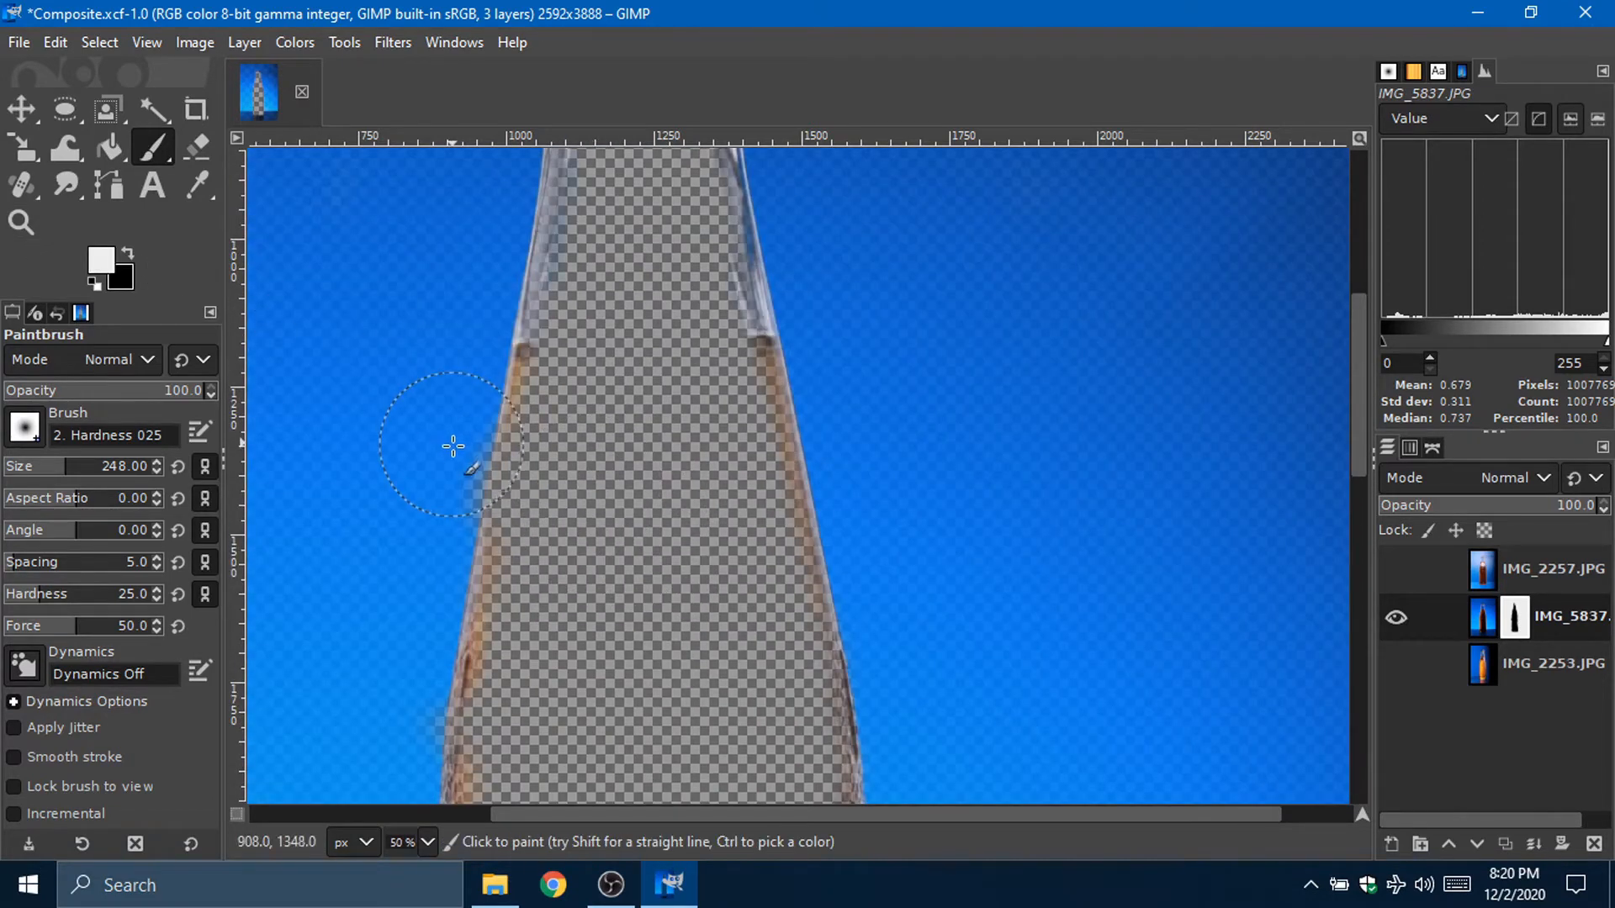
pyautogui.moveTo(450, 434)
pyautogui.mouseDown()
pyautogui.moveTo(453, 473)
pyautogui.moveTo(473, 391)
pyautogui.moveTo(453, 486)
pyautogui.mouseUp()
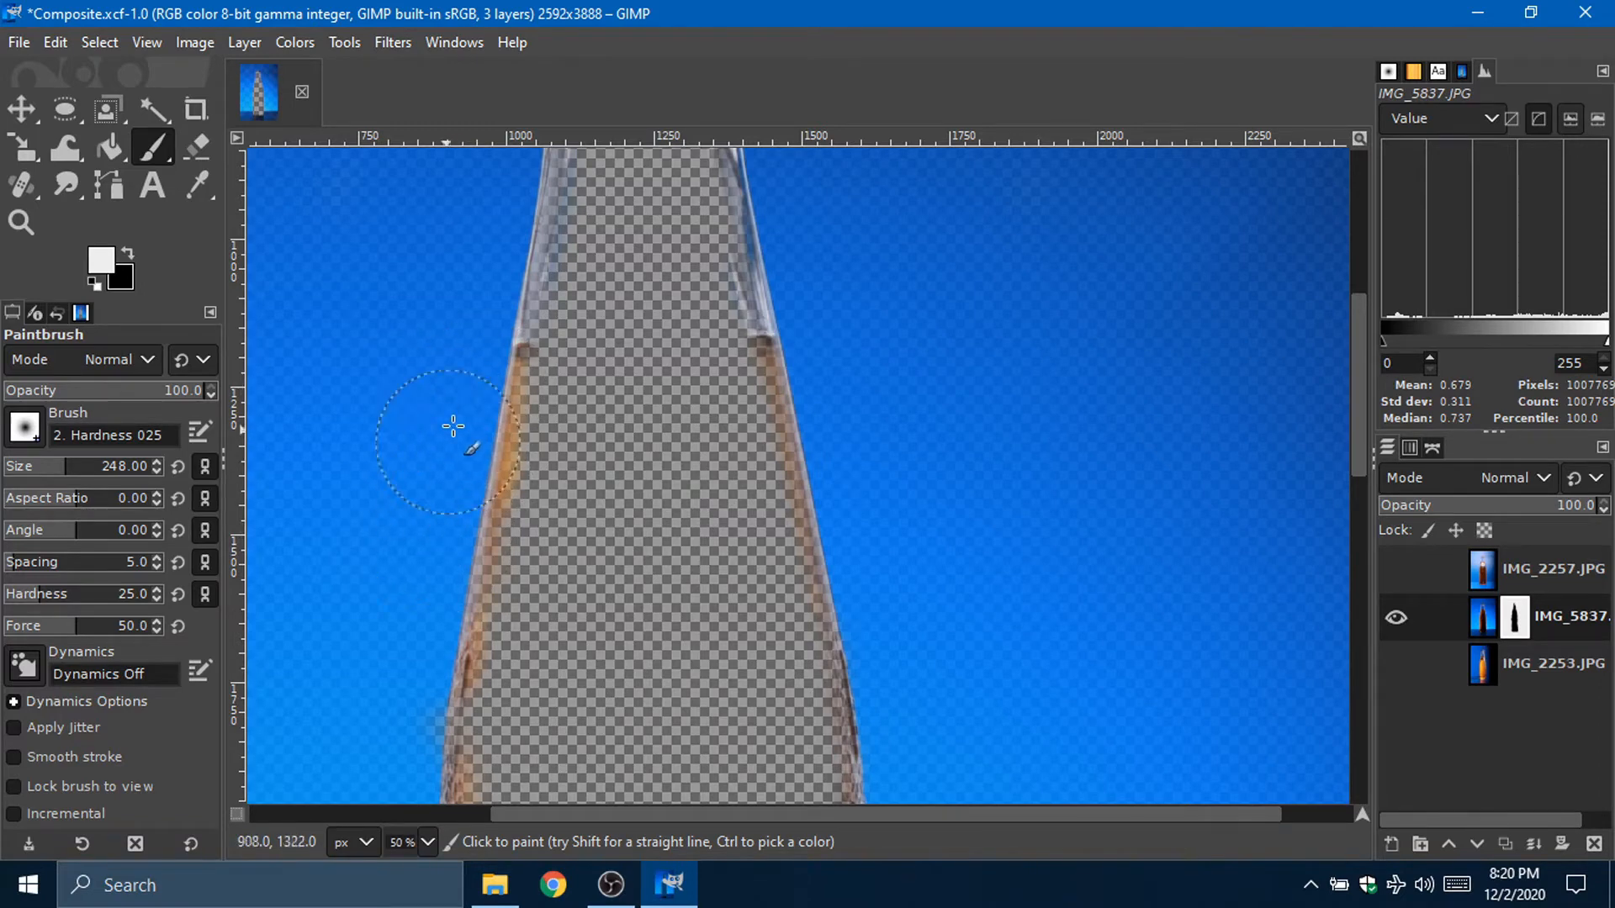
# Step: Show the IMG_2253.JPG layer beneath the masked IMG_5837.JPG layer and inspect the combined bottle
pyautogui.scroll(5, 873, 478)
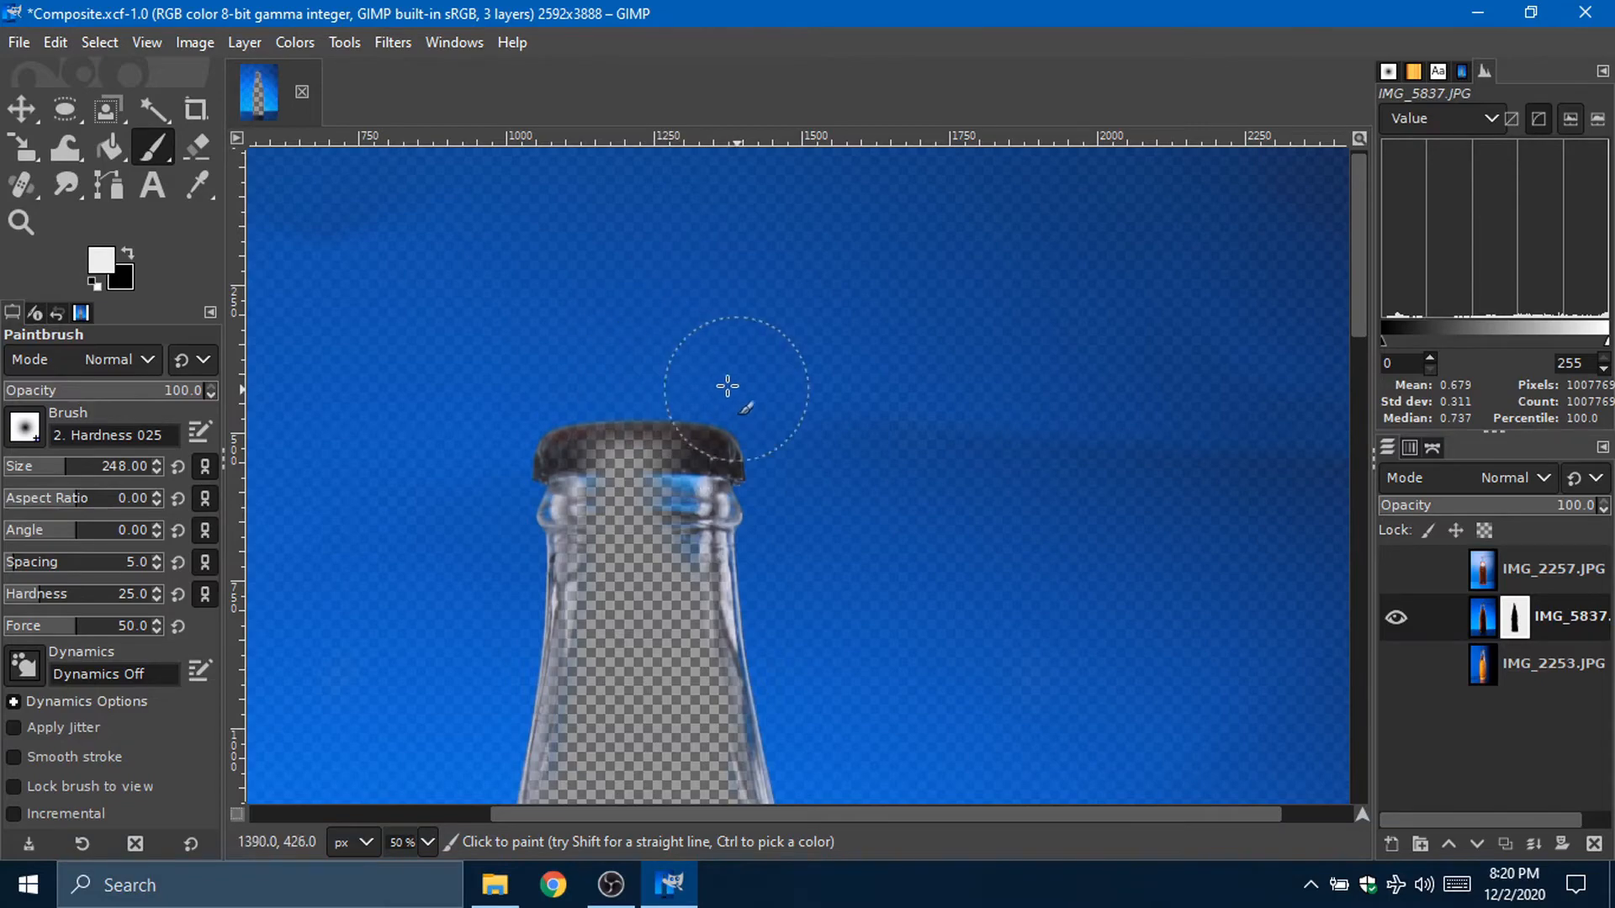
pyautogui.scroll(-10, 893, 421)
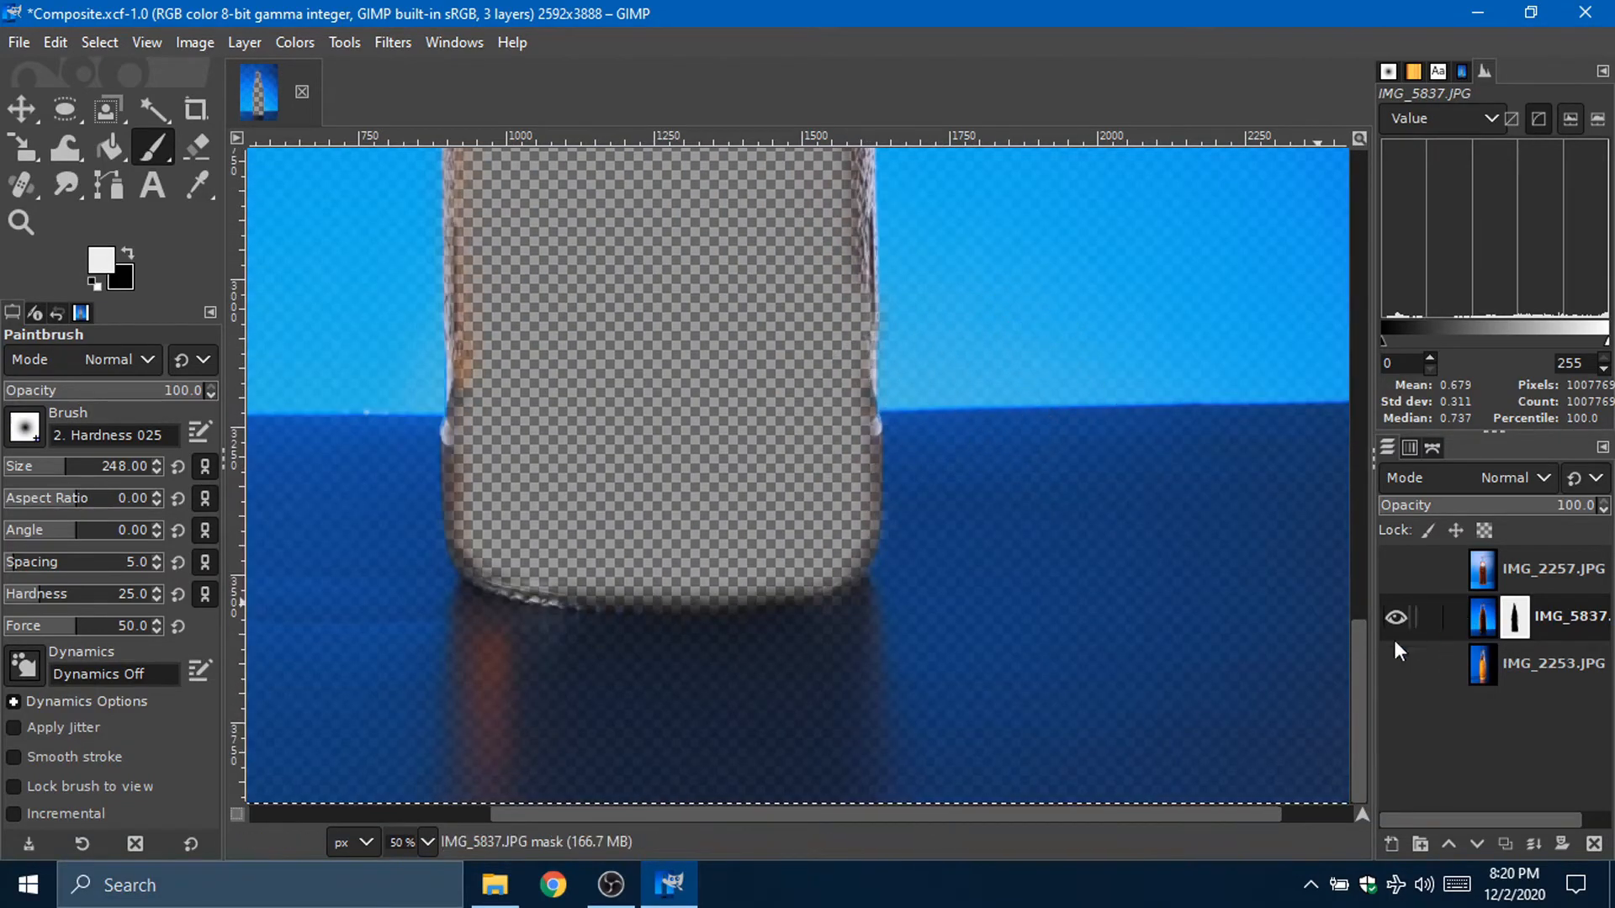
pyautogui.click(1394, 639)
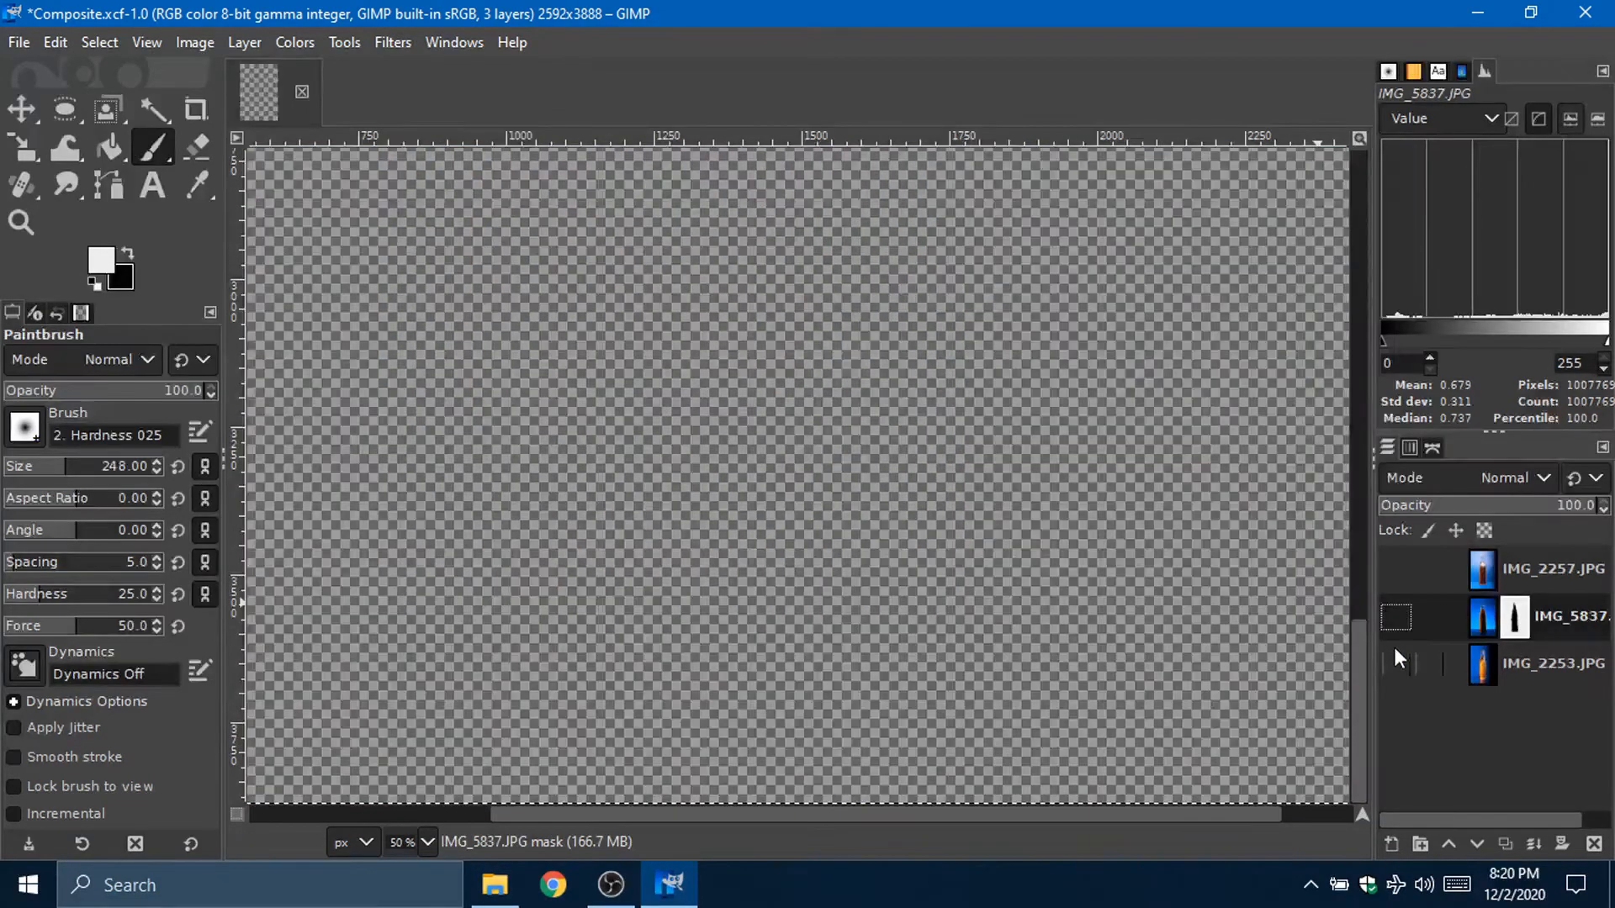
pyautogui.click(1394, 646)
pyautogui.click(1395, 656)
pyautogui.scroll(6, 1157, 517)
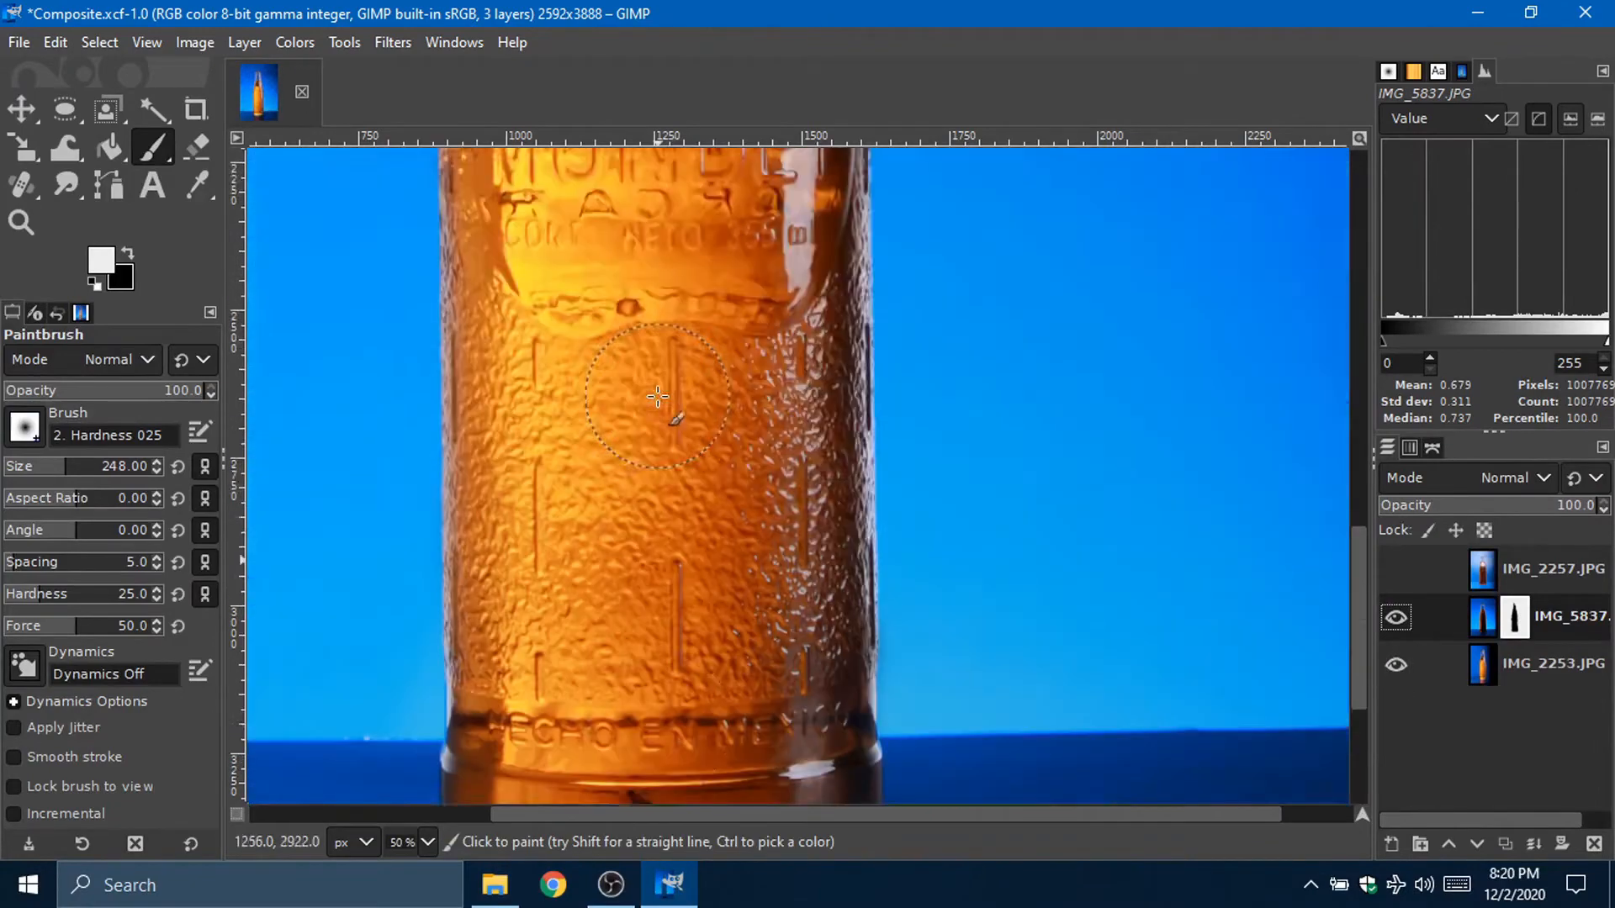
pyautogui.scroll(-3, 1157, 530)
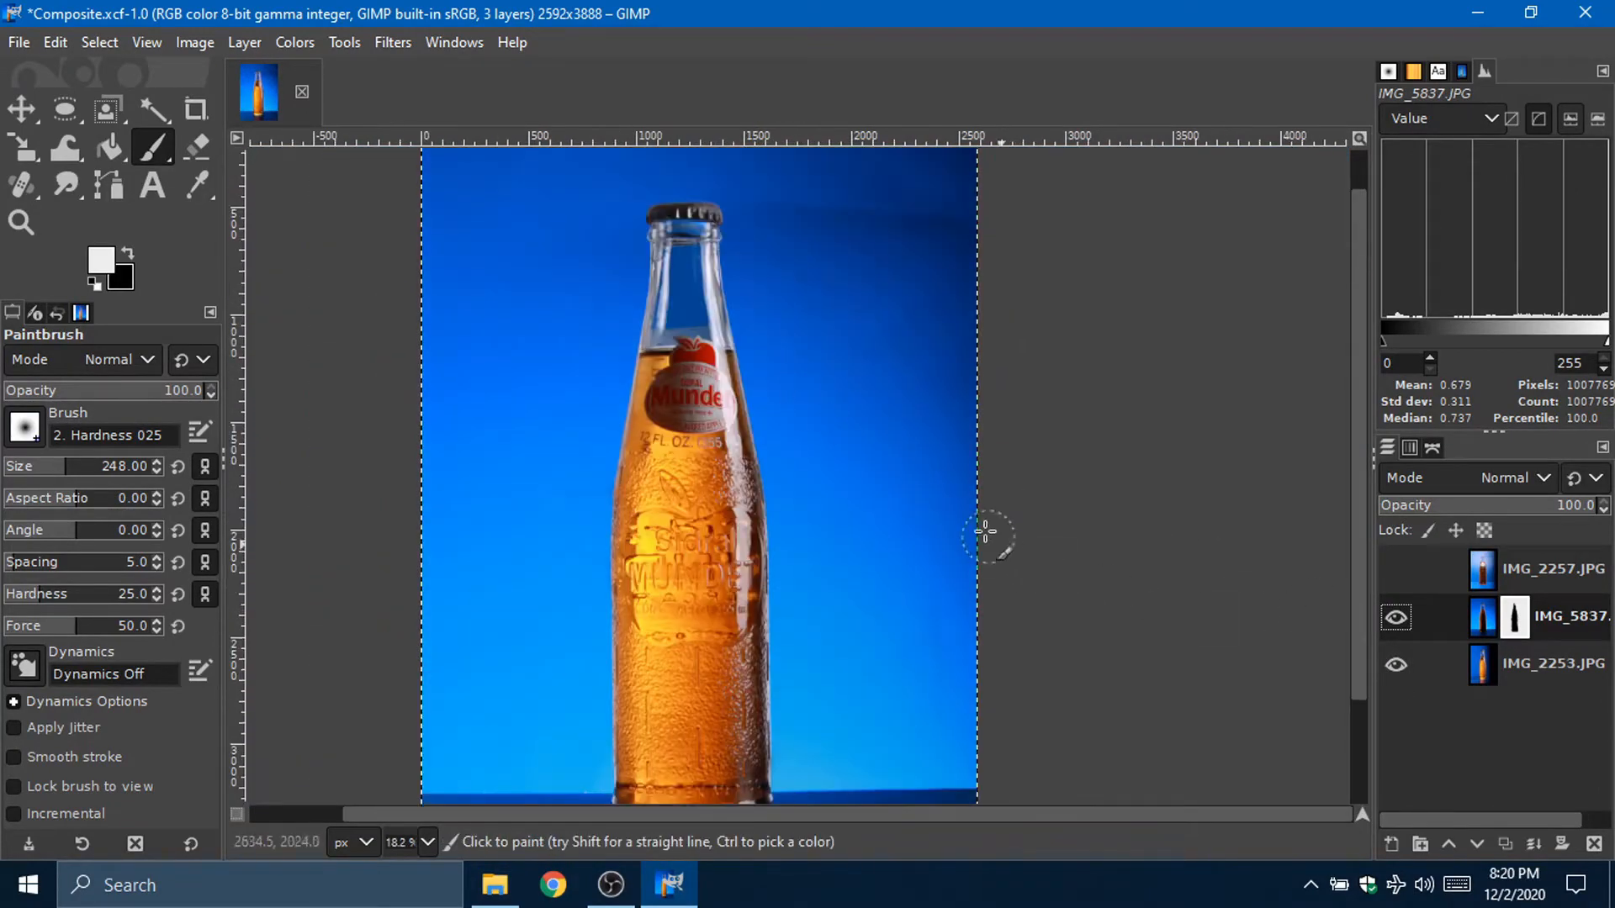
pyautogui.scroll(-3, 984, 534)
# Step: Compare the composite with and without the IMG_5837.JPG background by toggling that layer's visibility
pyautogui.click(1396, 619)
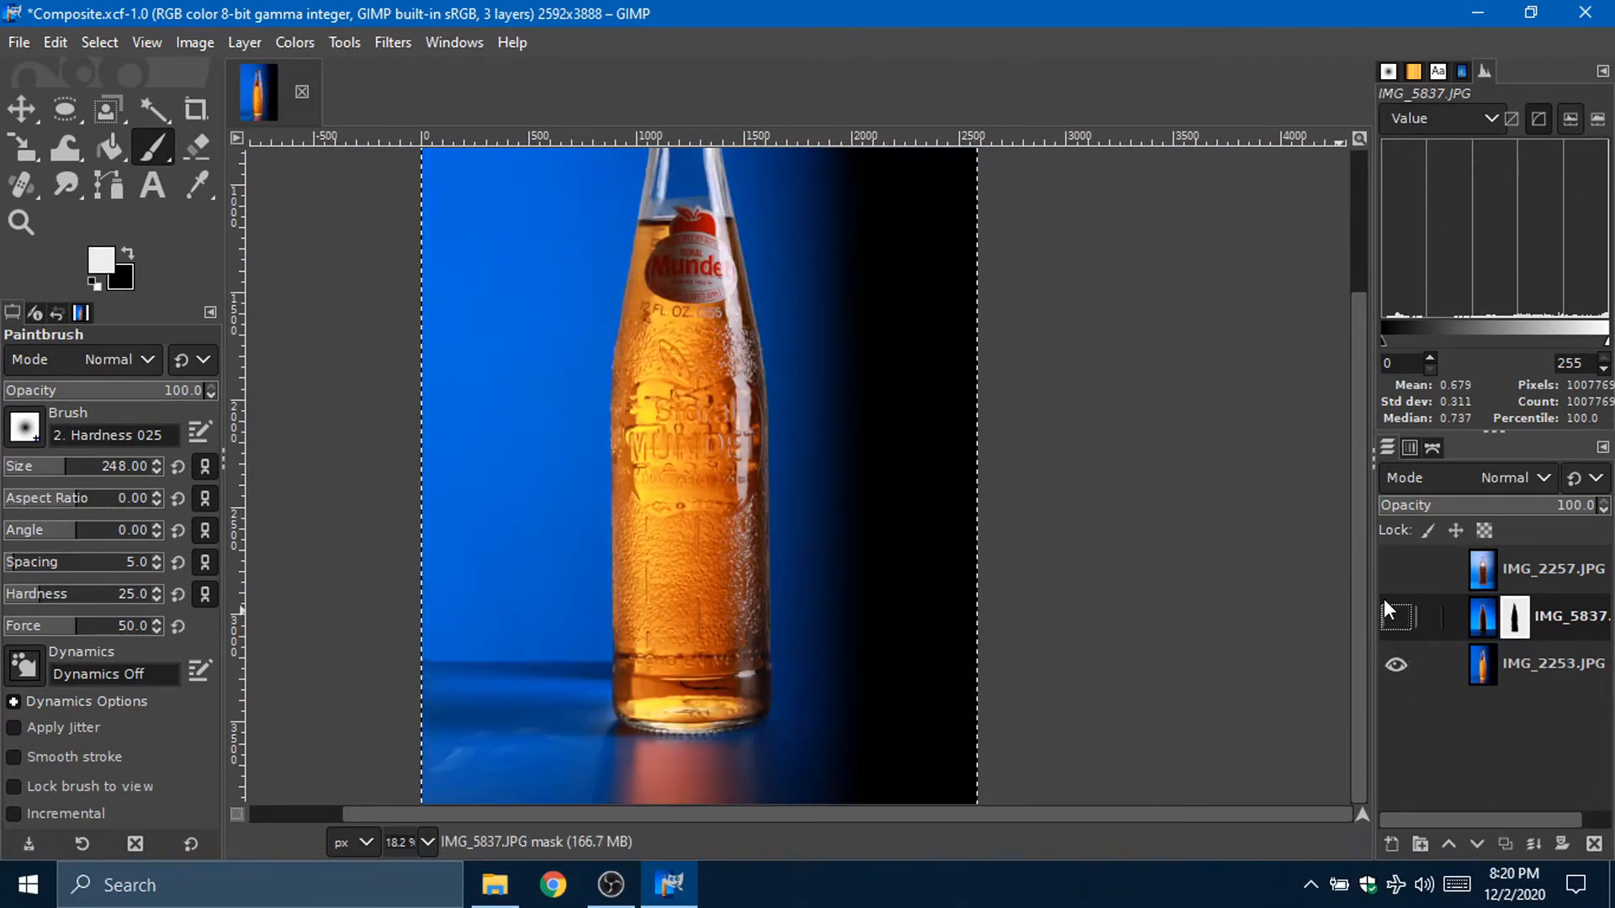
pyautogui.click(1398, 619)
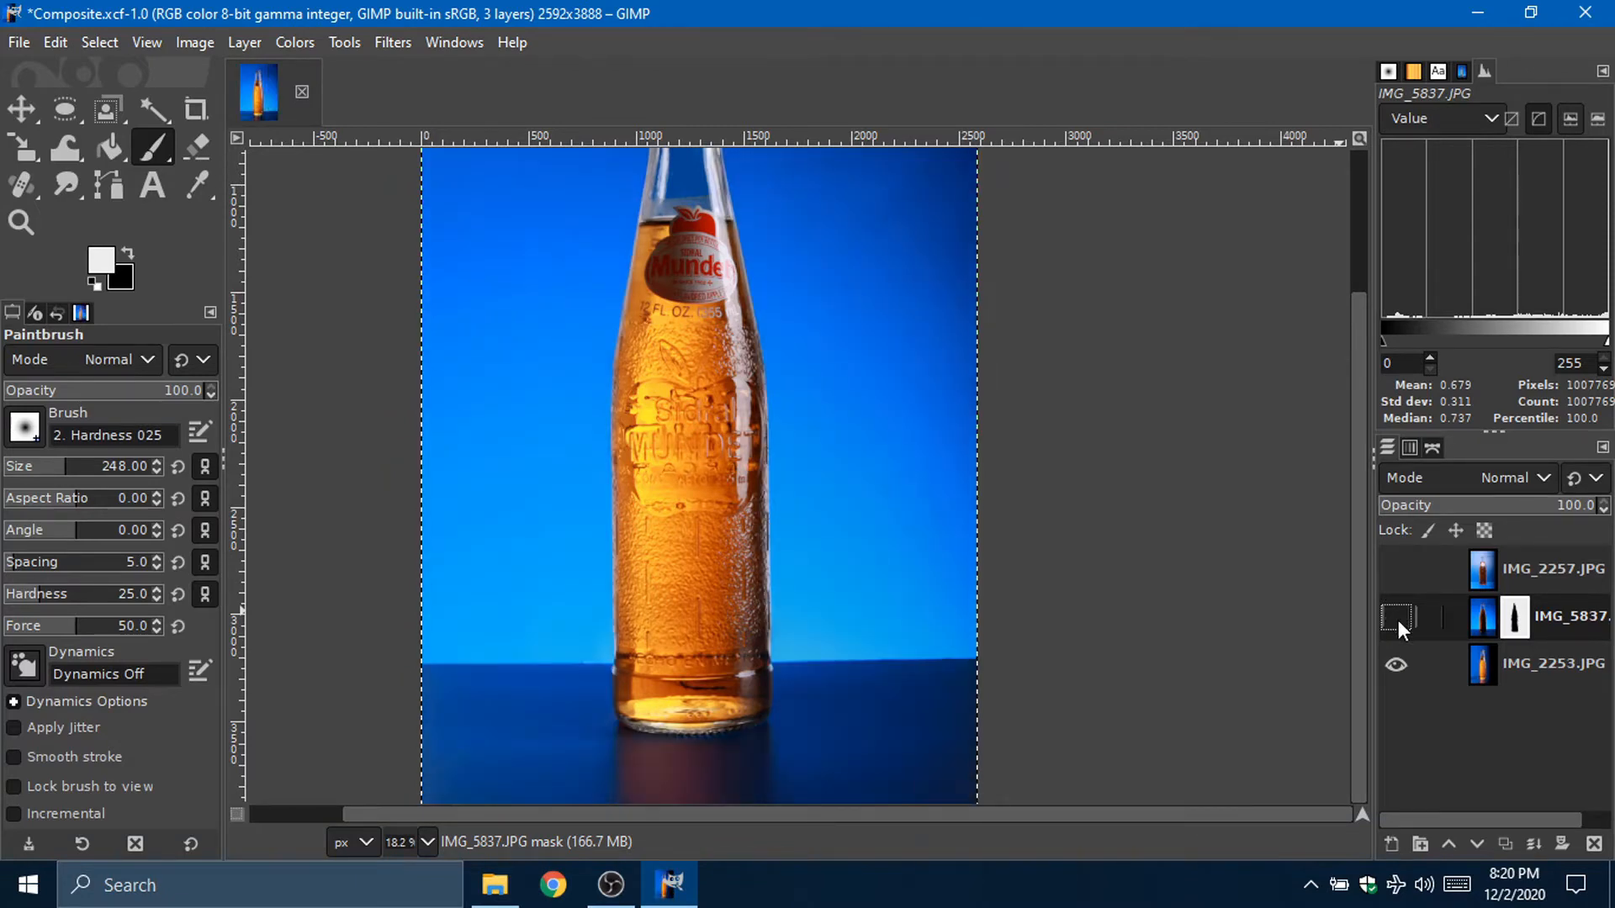
pyautogui.click(1397, 619)
pyautogui.click(1397, 617)
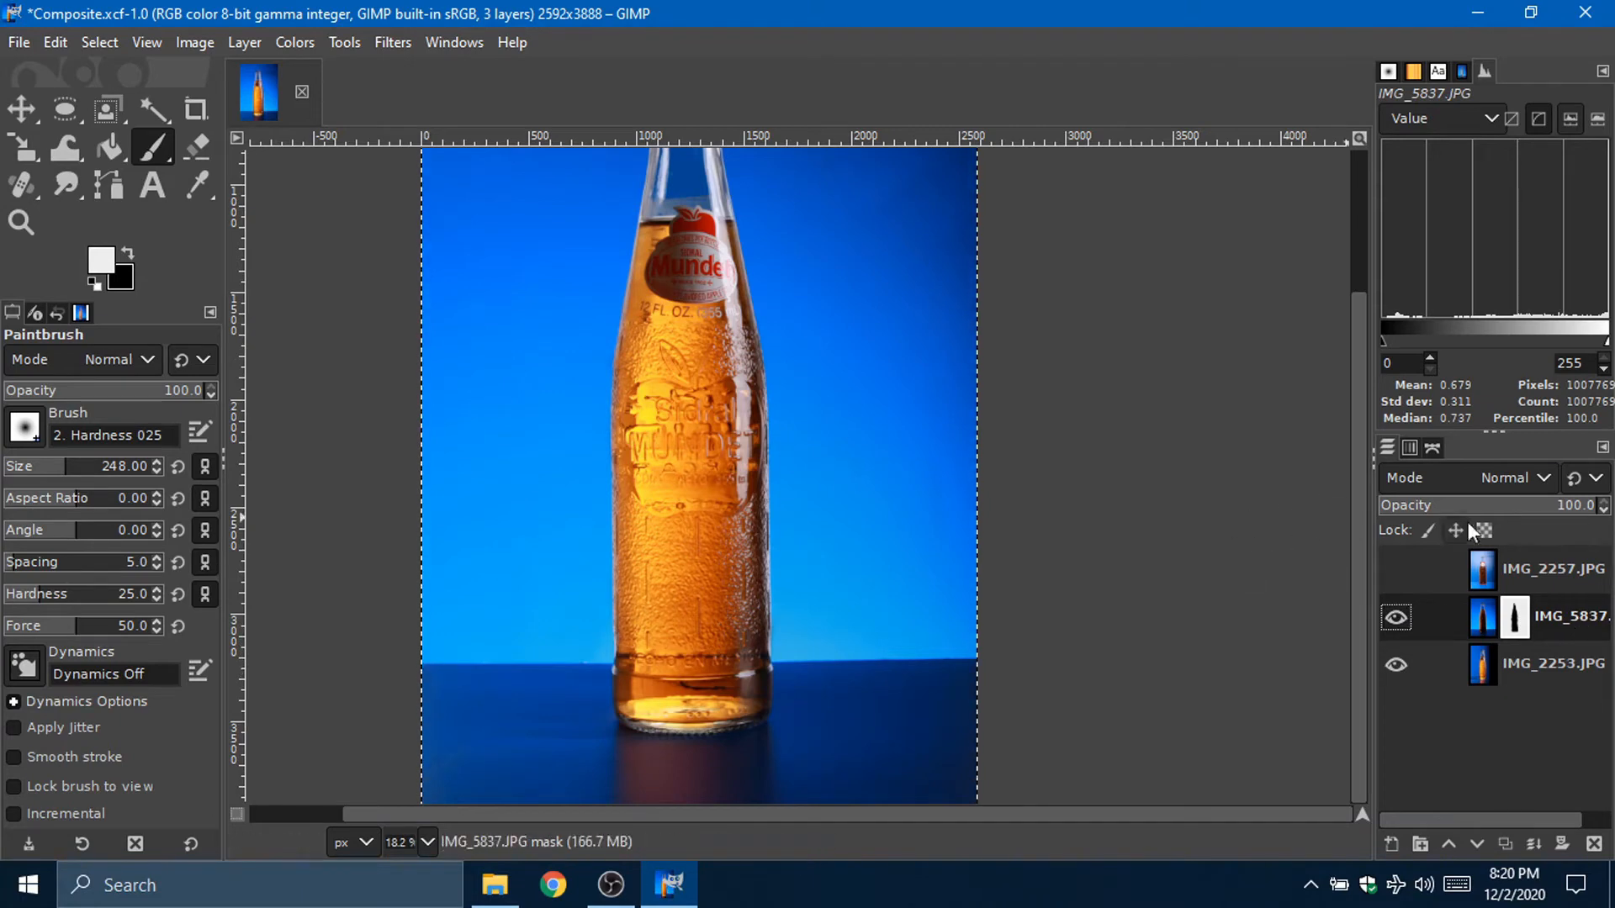
pyautogui.scroll(5, 1009, 565)
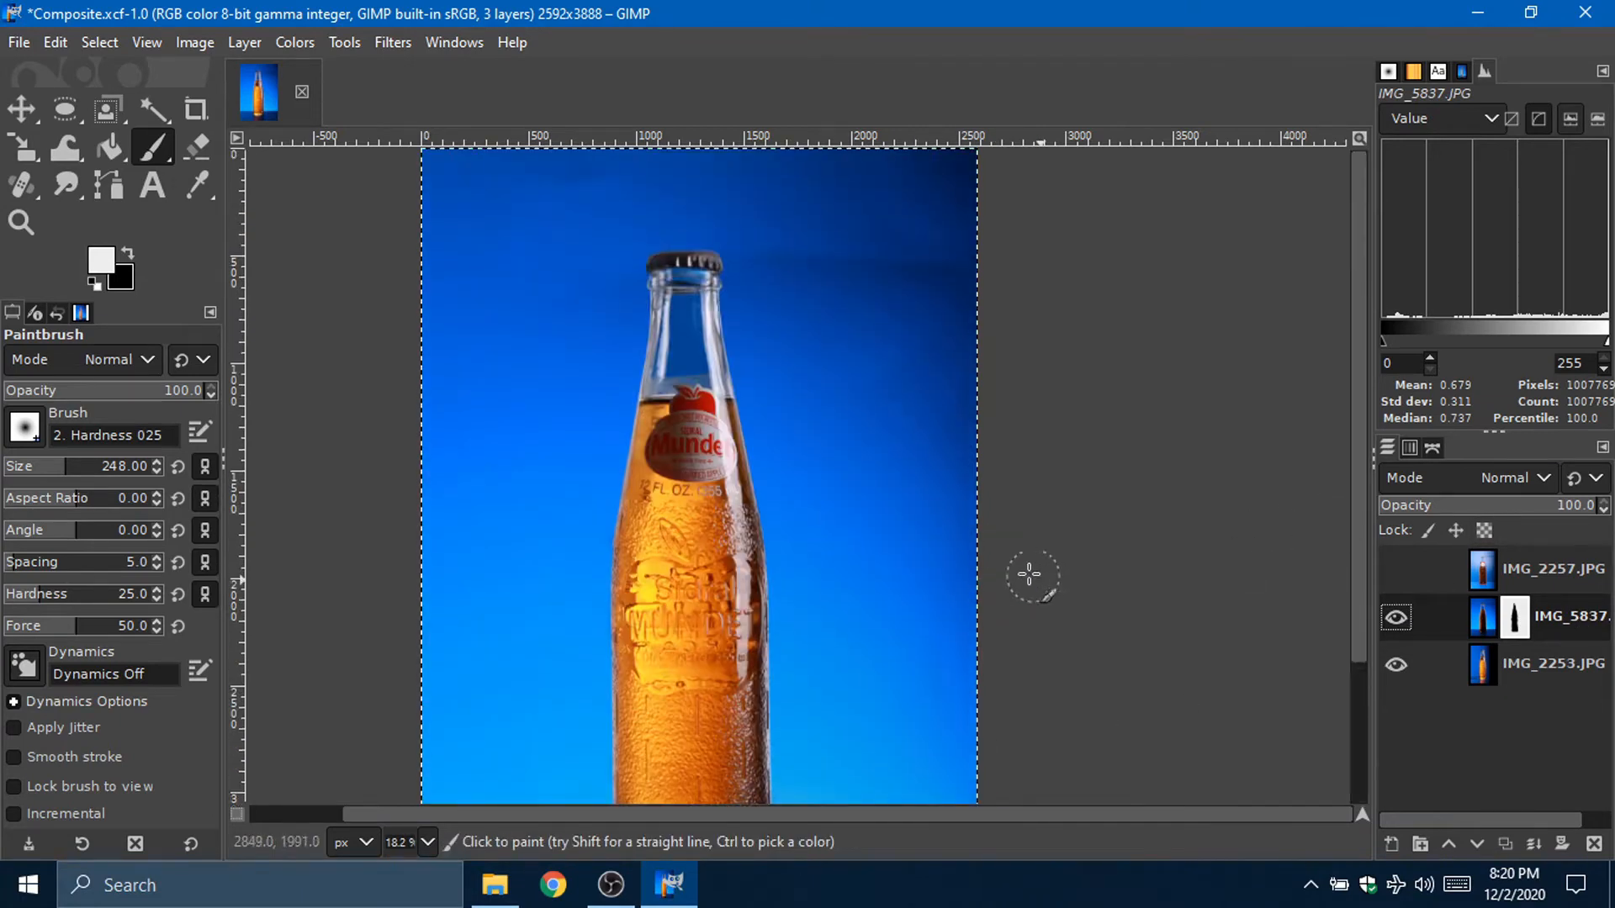
pyautogui.click(1389, 667)
pyautogui.click(1391, 661)
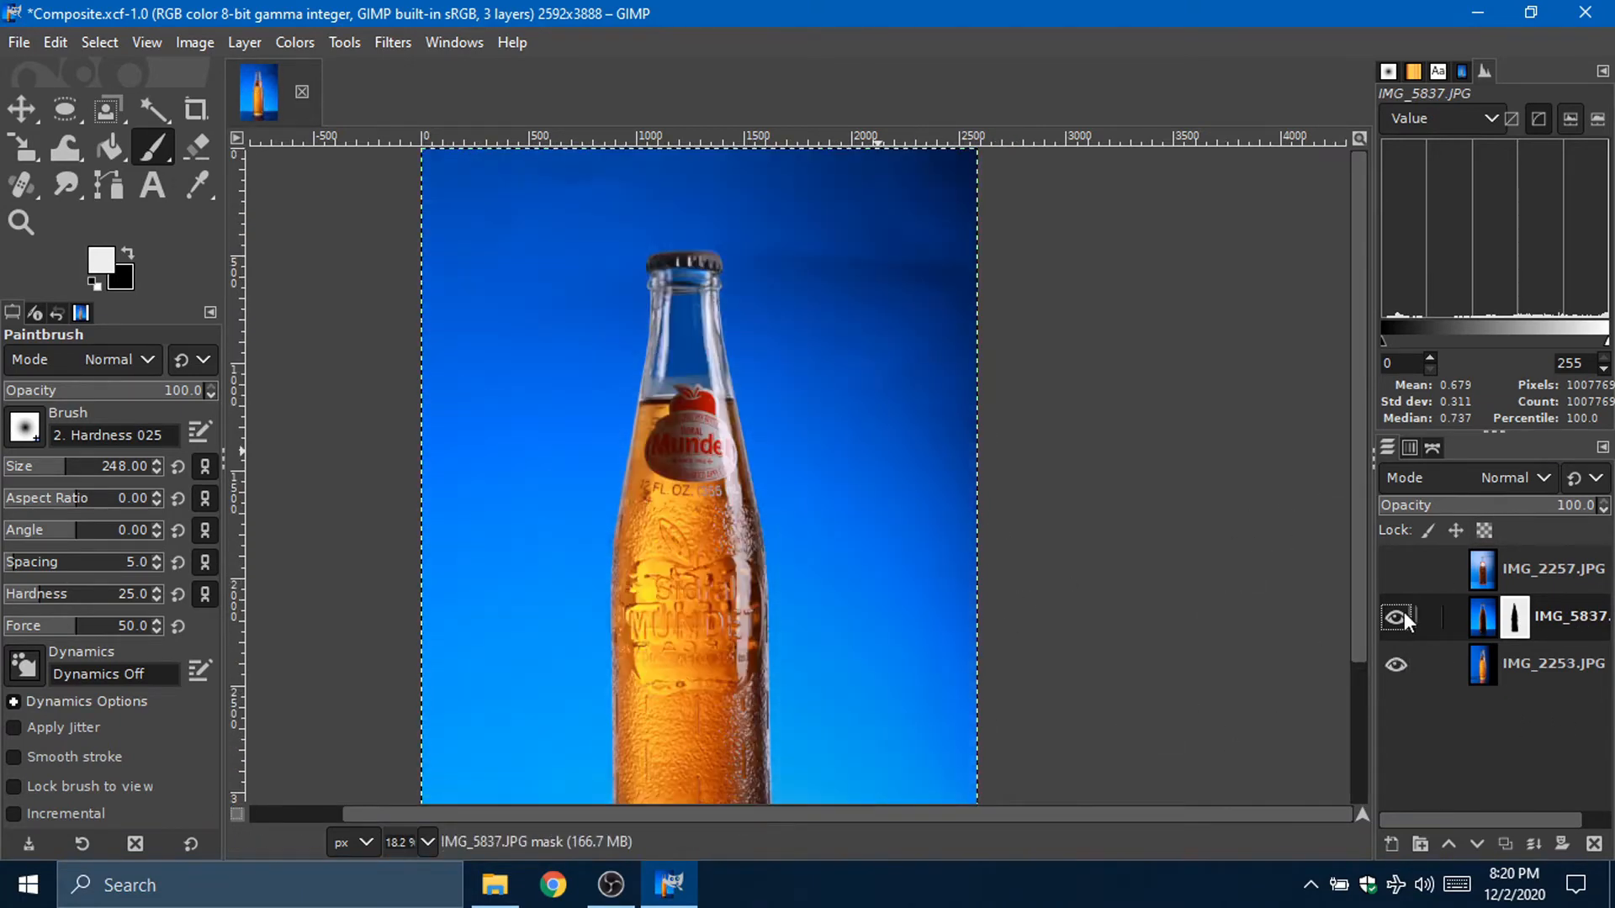
pyautogui.click(1399, 618)
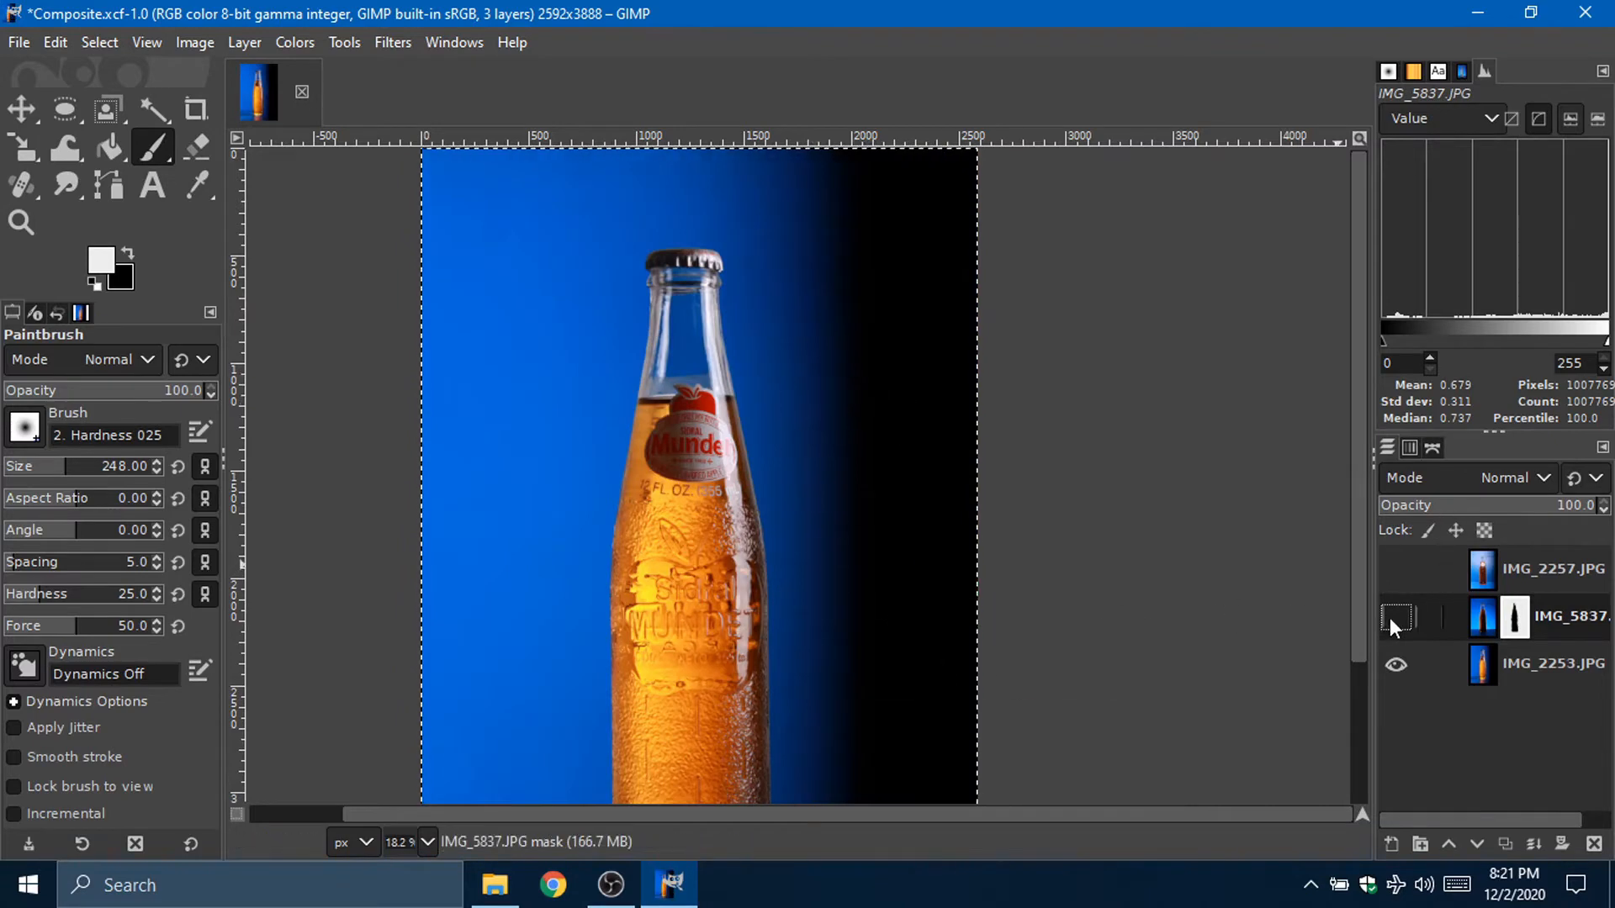
pyautogui.click(1395, 617)
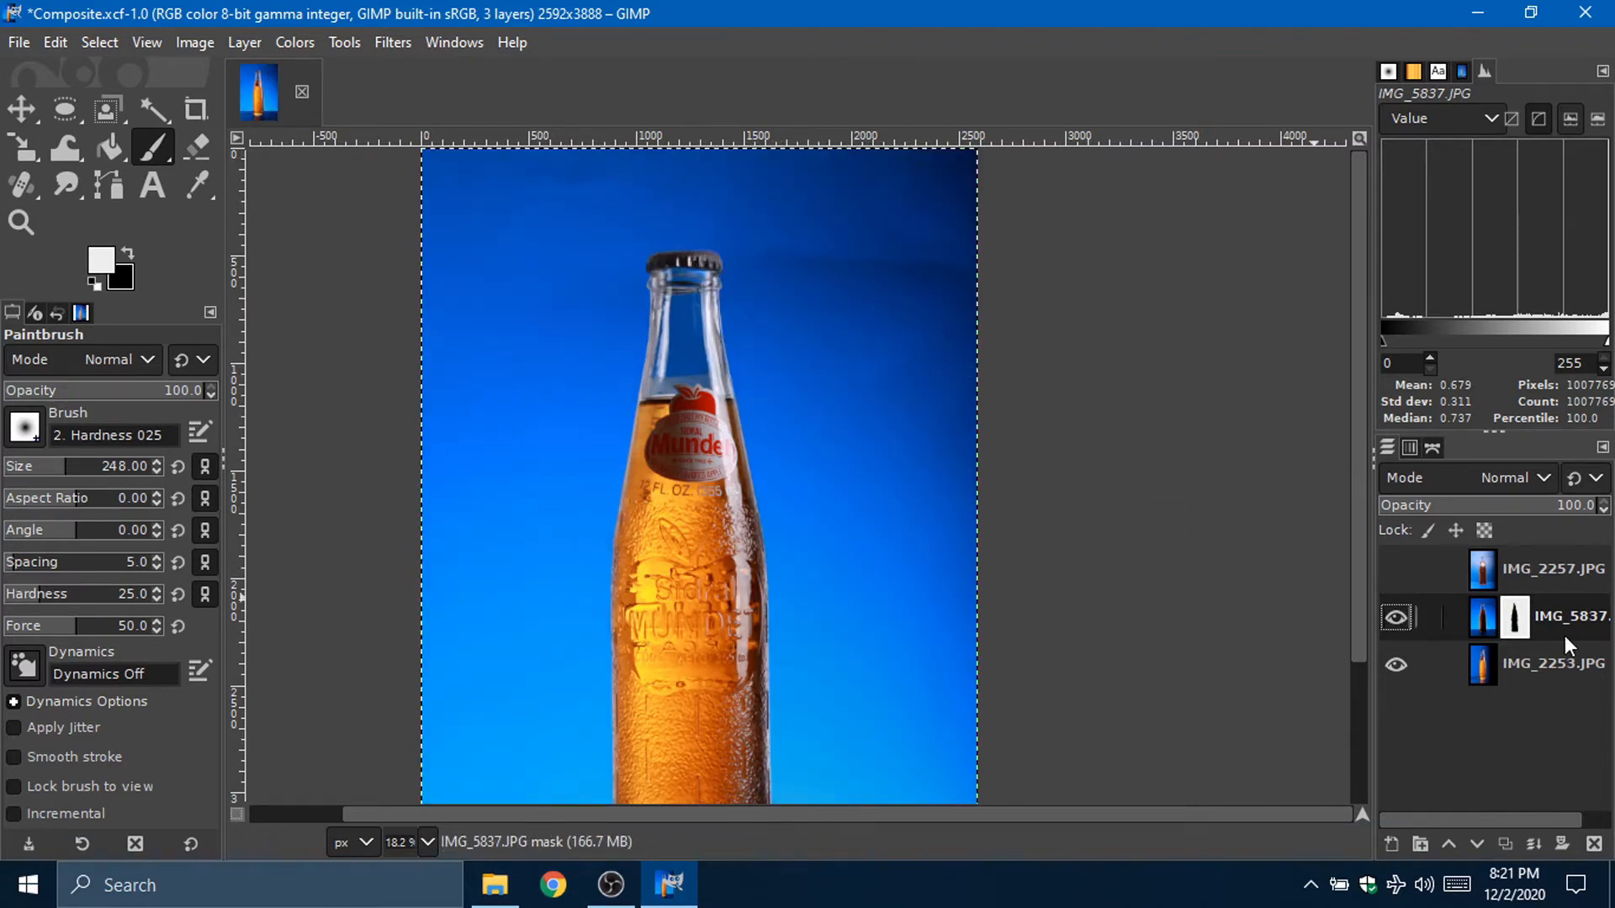
# Step: Show the IMG_2257.JPG layer and add a layer mask to it, initialized to Black (full transparency) with Invert mask enabled
pyautogui.click(1395, 570)
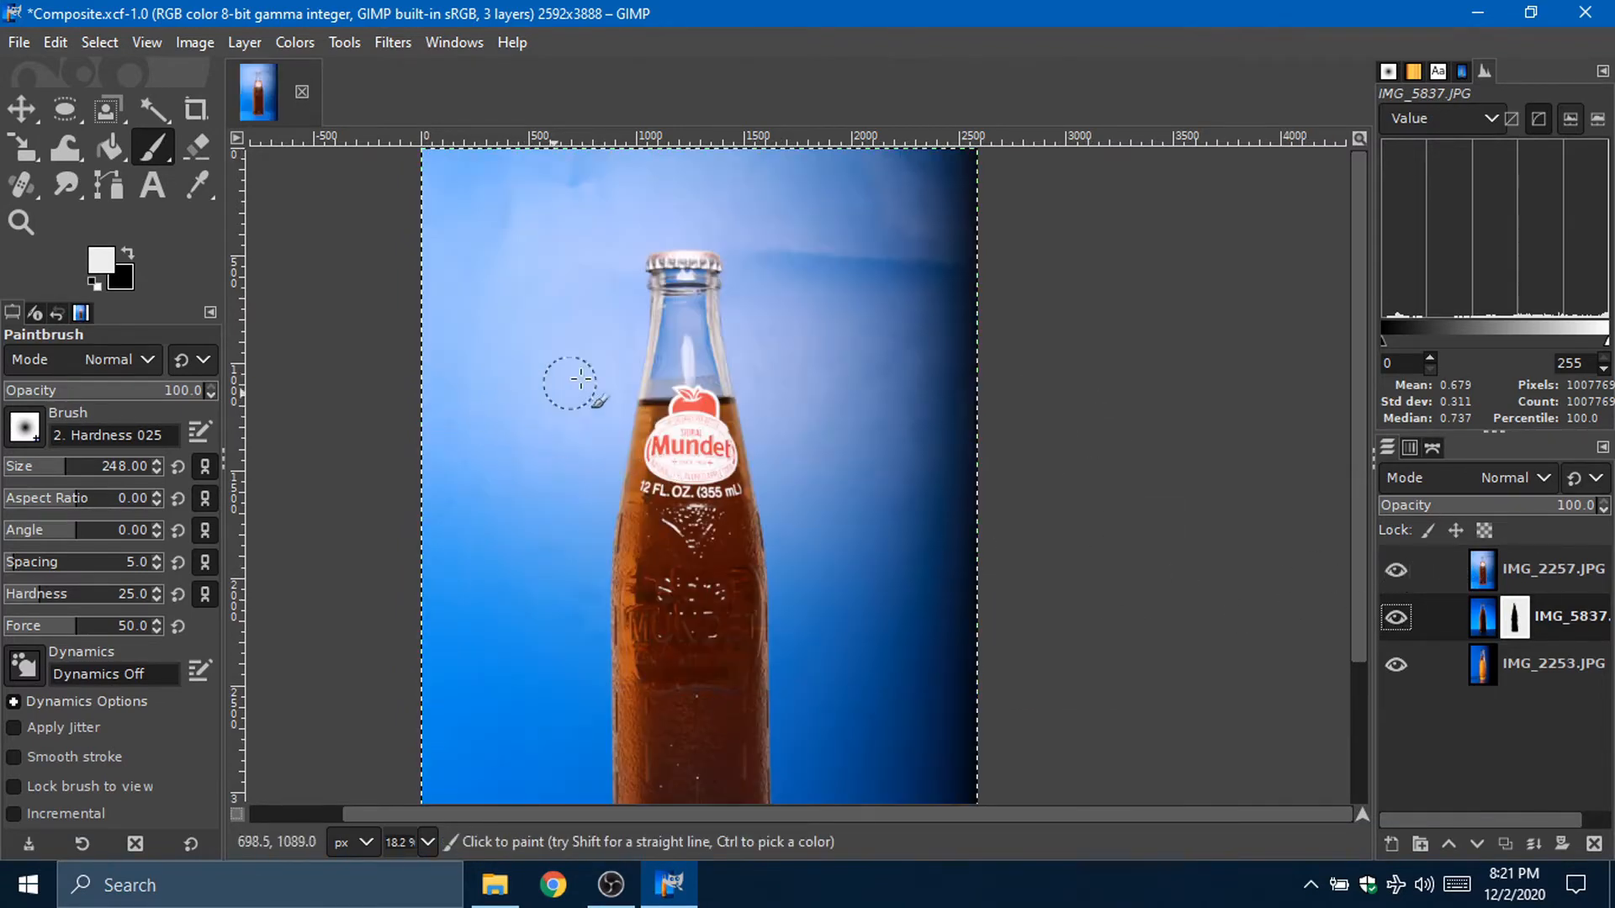
pyautogui.scroll(2, 577, 386)
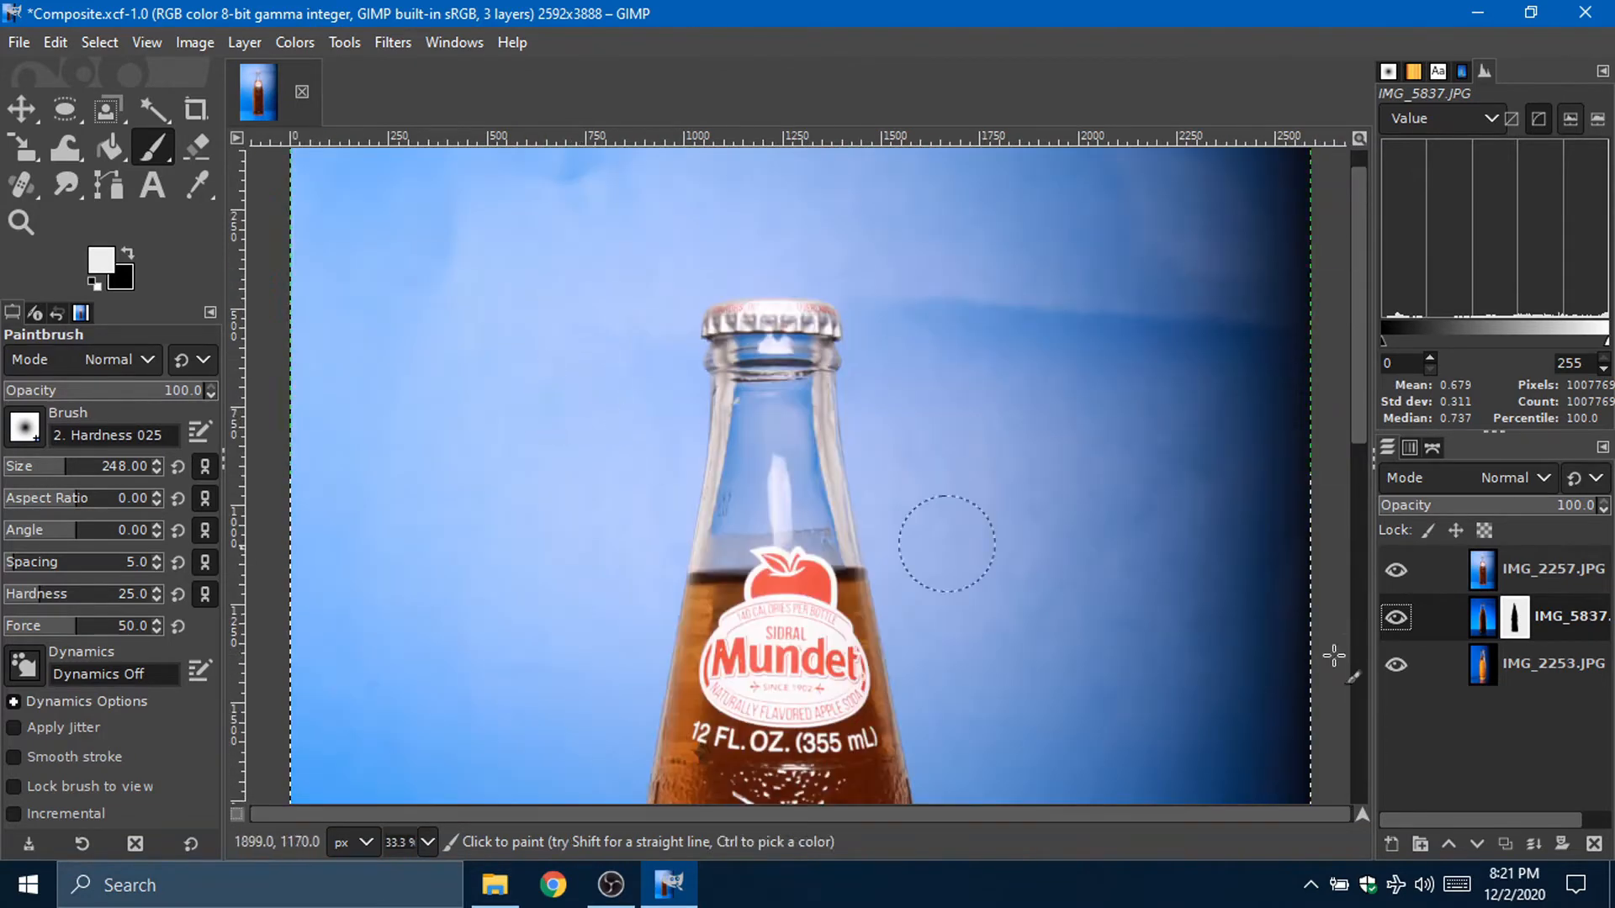
pyautogui.click(1485, 580)
pyautogui.rightClick(1486, 584)
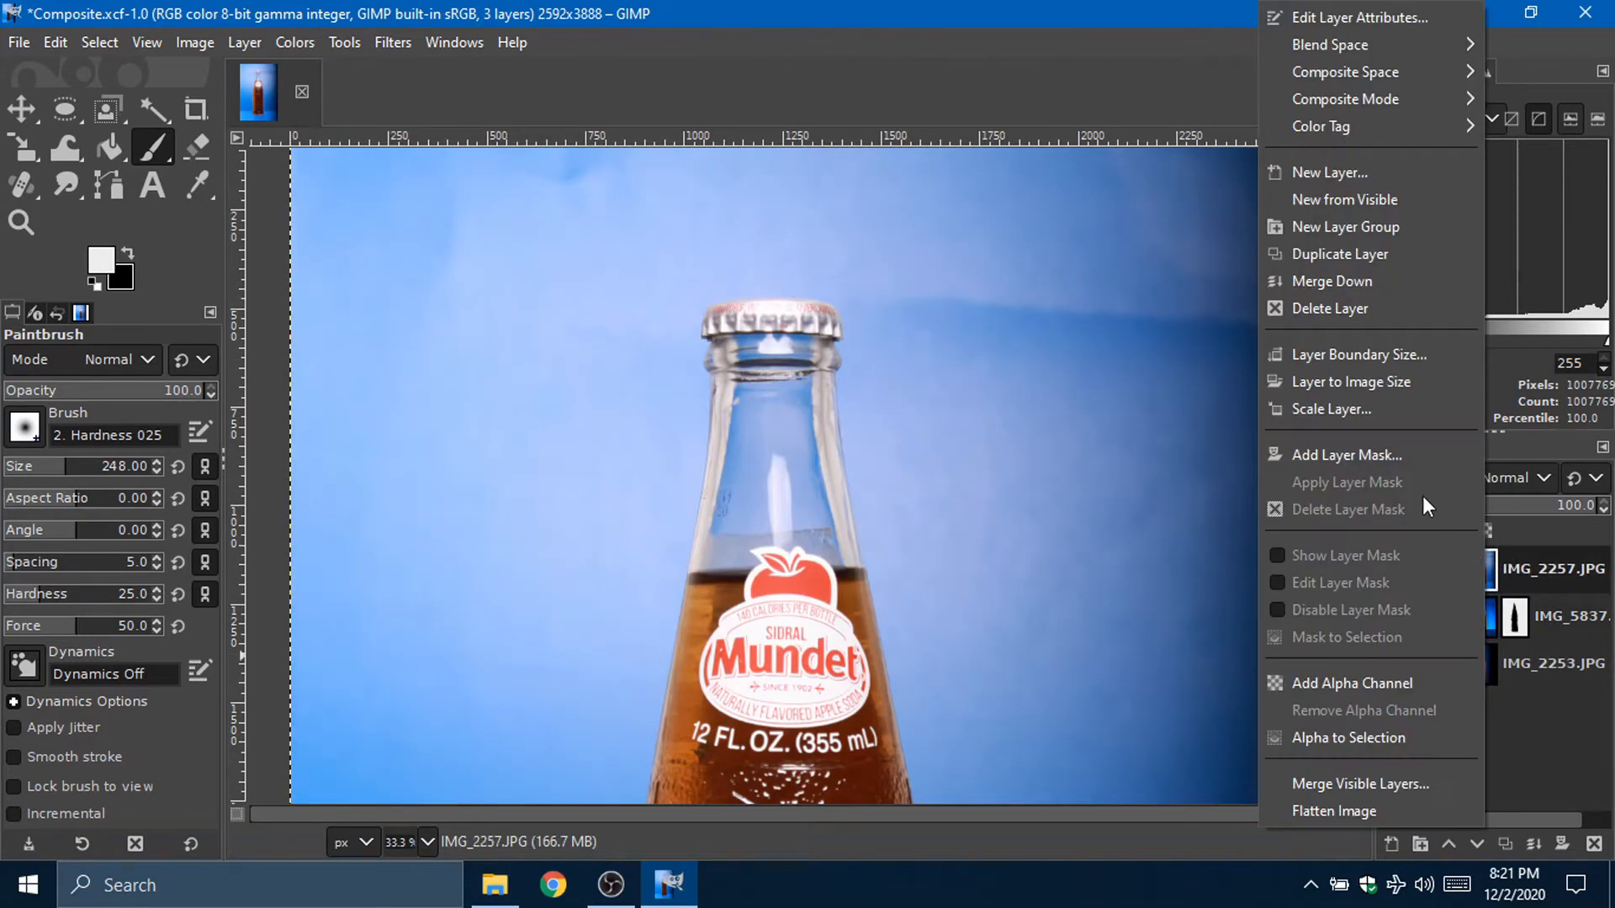
pyautogui.click(1424, 457)
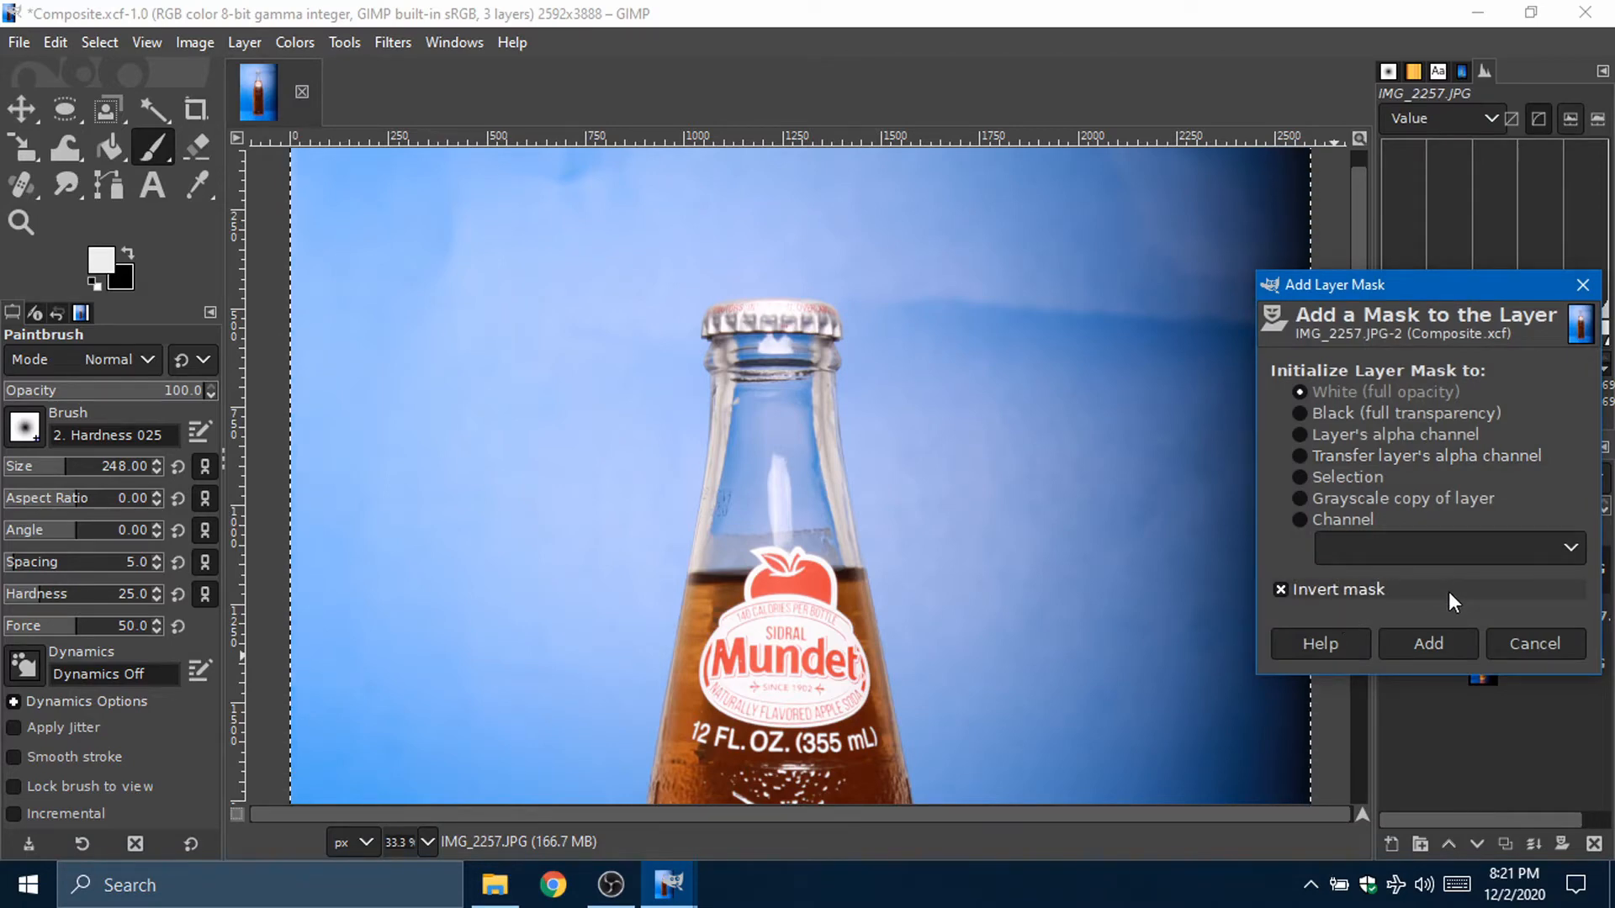
pyautogui.click(1303, 411)
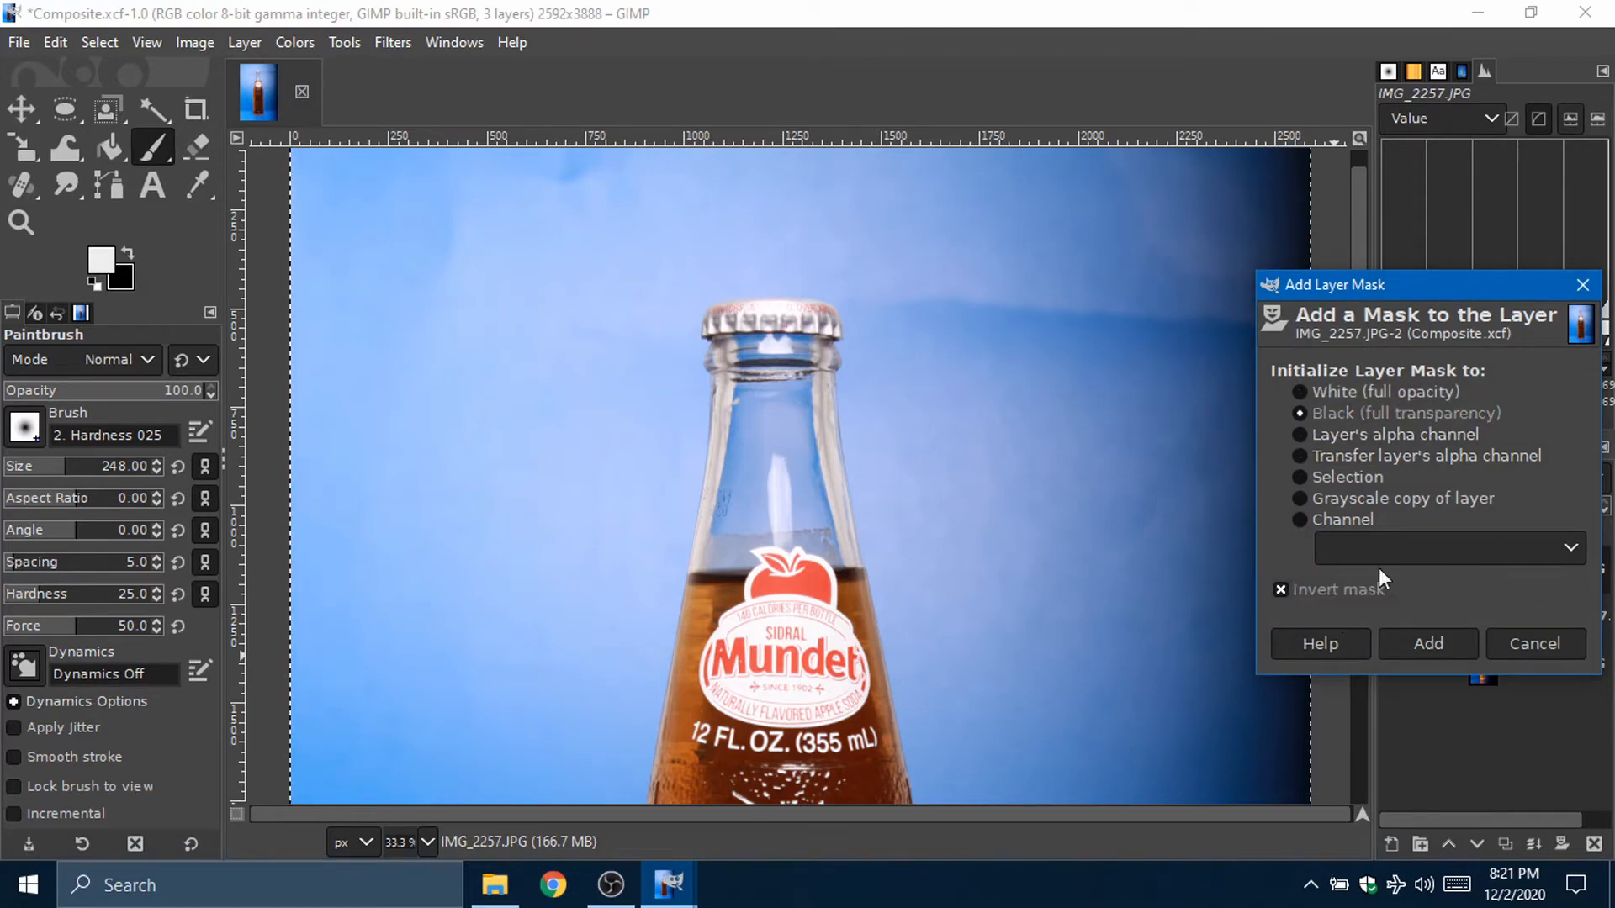
pyautogui.click(1425, 646)
# Step: Try painting the new layer mask black over the apple at the top of the bottle's label
pyautogui.press('x')
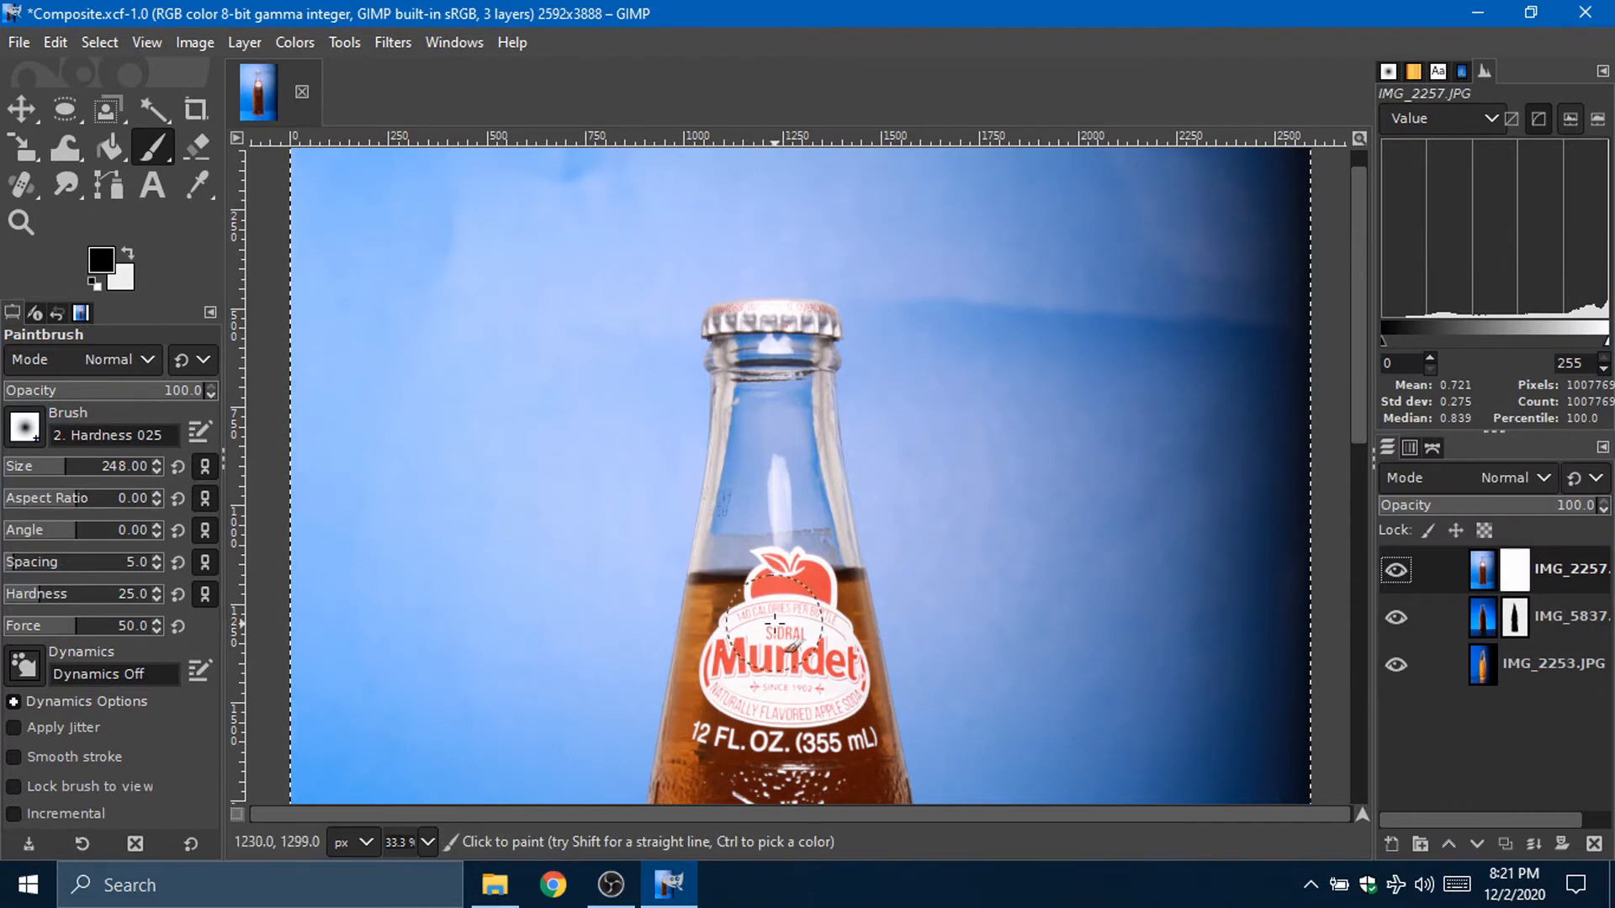
pyautogui.moveTo(774, 623)
pyautogui.mouseDown()
pyautogui.moveTo(776, 586)
pyautogui.moveTo(782, 615)
pyautogui.mouseUp()
pyautogui.scroll(4, 933, 542)
pyautogui.scroll(-2, 799, 559)
pyautogui.hscroll(-4, 699, 566)
pyautogui.scroll(-2, 724, 555)
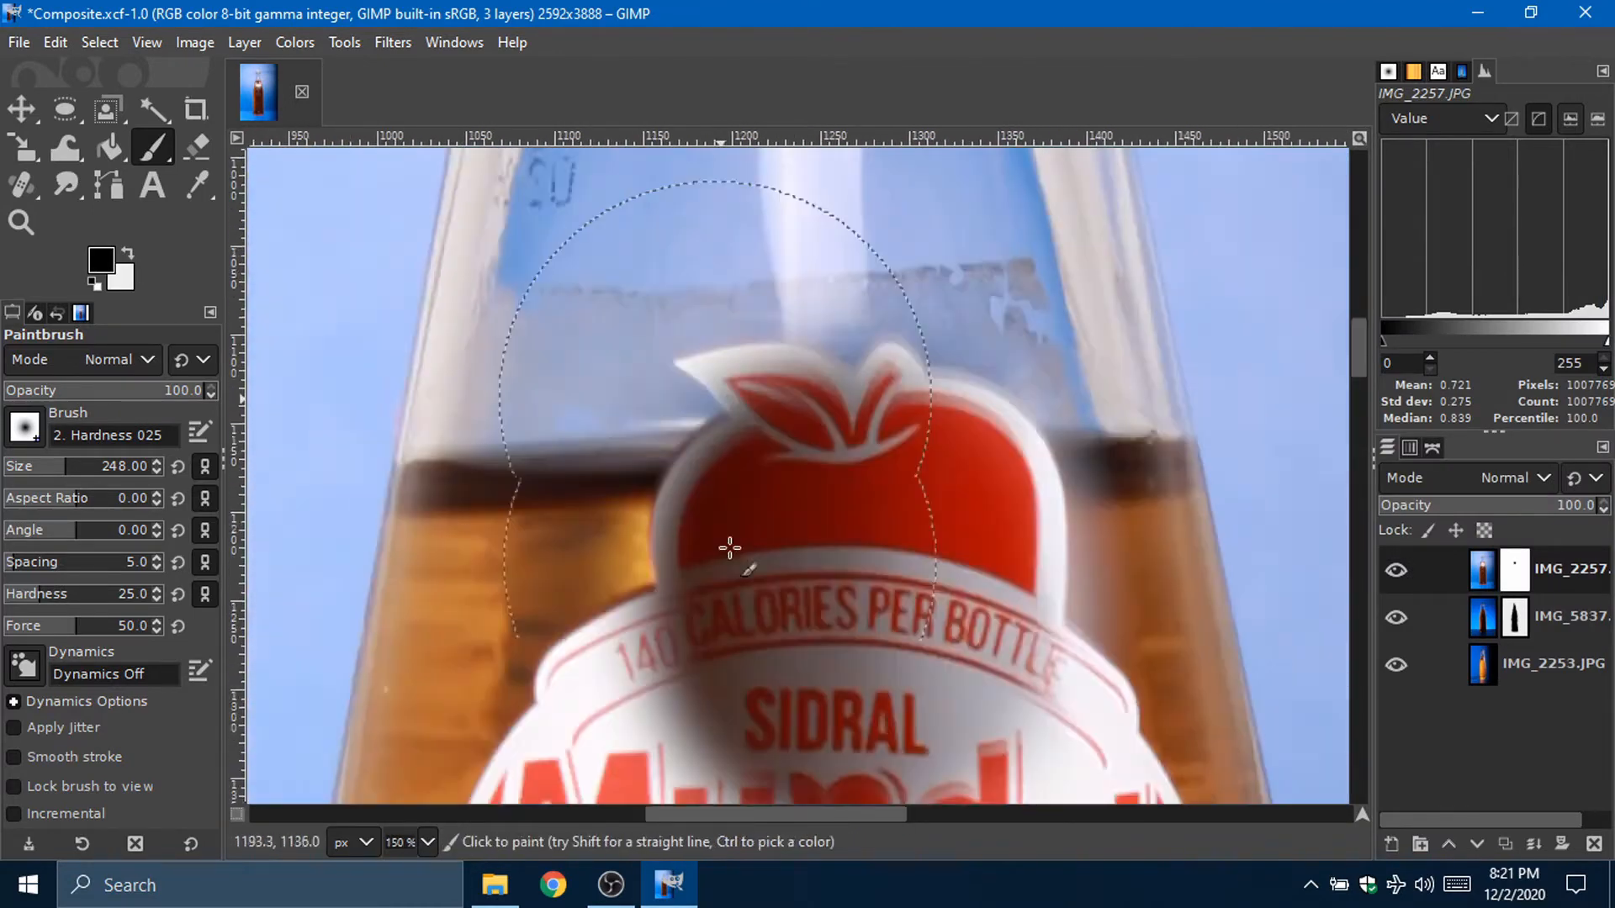
pyautogui.scroll(-1, 730, 548)
pyautogui.scroll(-4, 596, 329)
# Step: Swap the painting colour to white and reduce the Paintbrush size to 90
pyautogui.press('x')
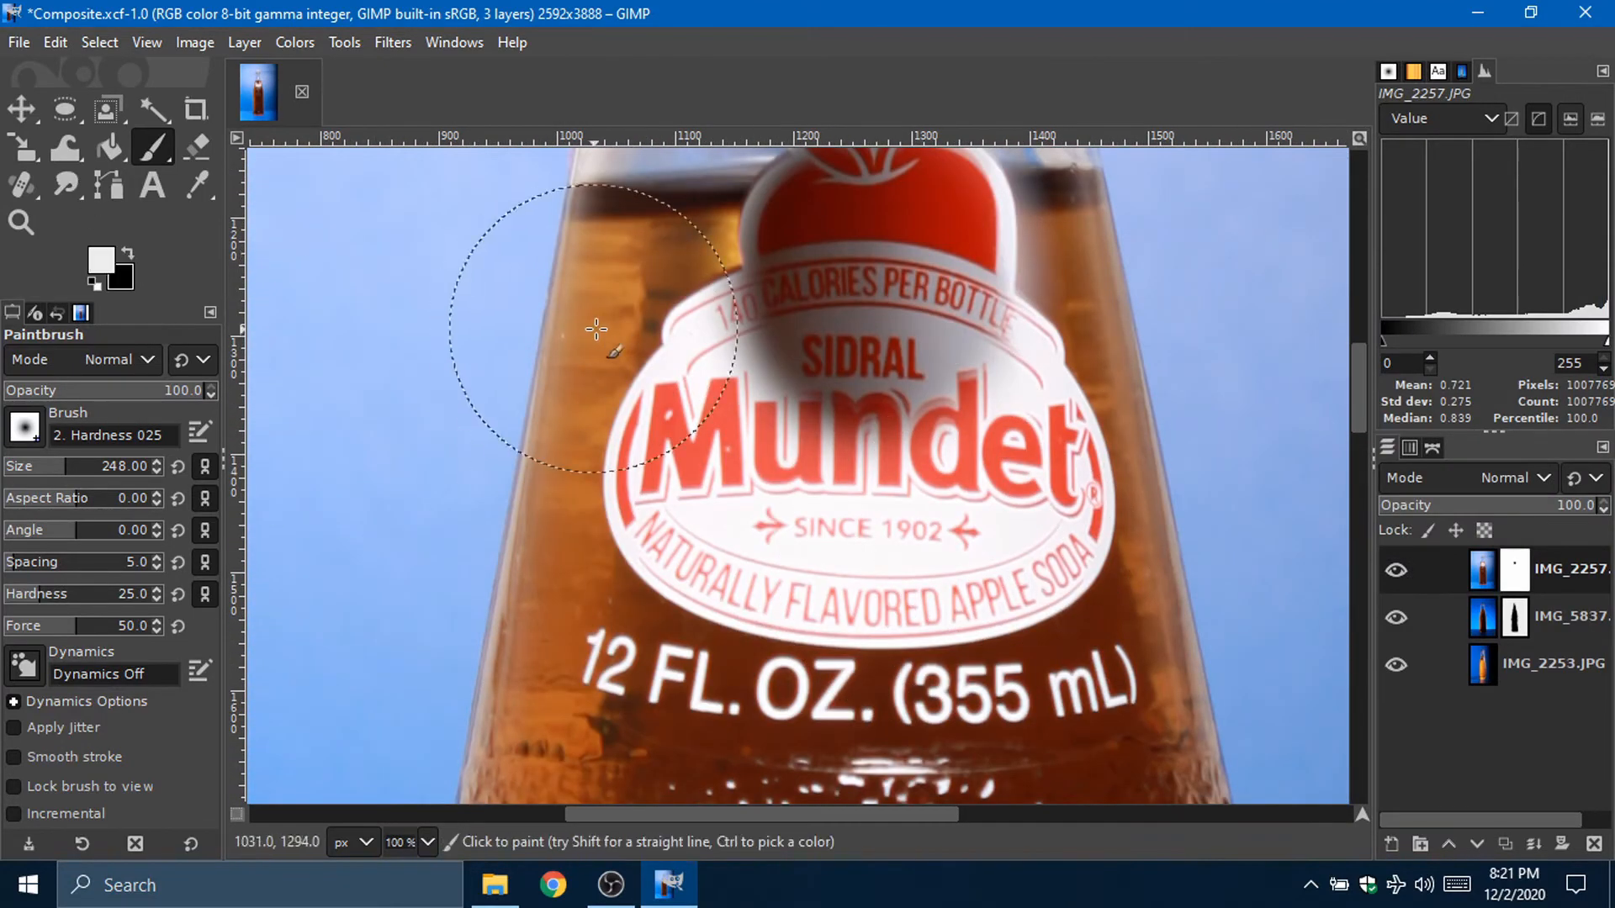
pyautogui.press('[')
pyautogui.press('[')
pyautogui.press('[')
pyautogui.press('[')
pyautogui.press('[')
pyautogui.press('[')
pyautogui.press('[')
pyautogui.press('[')
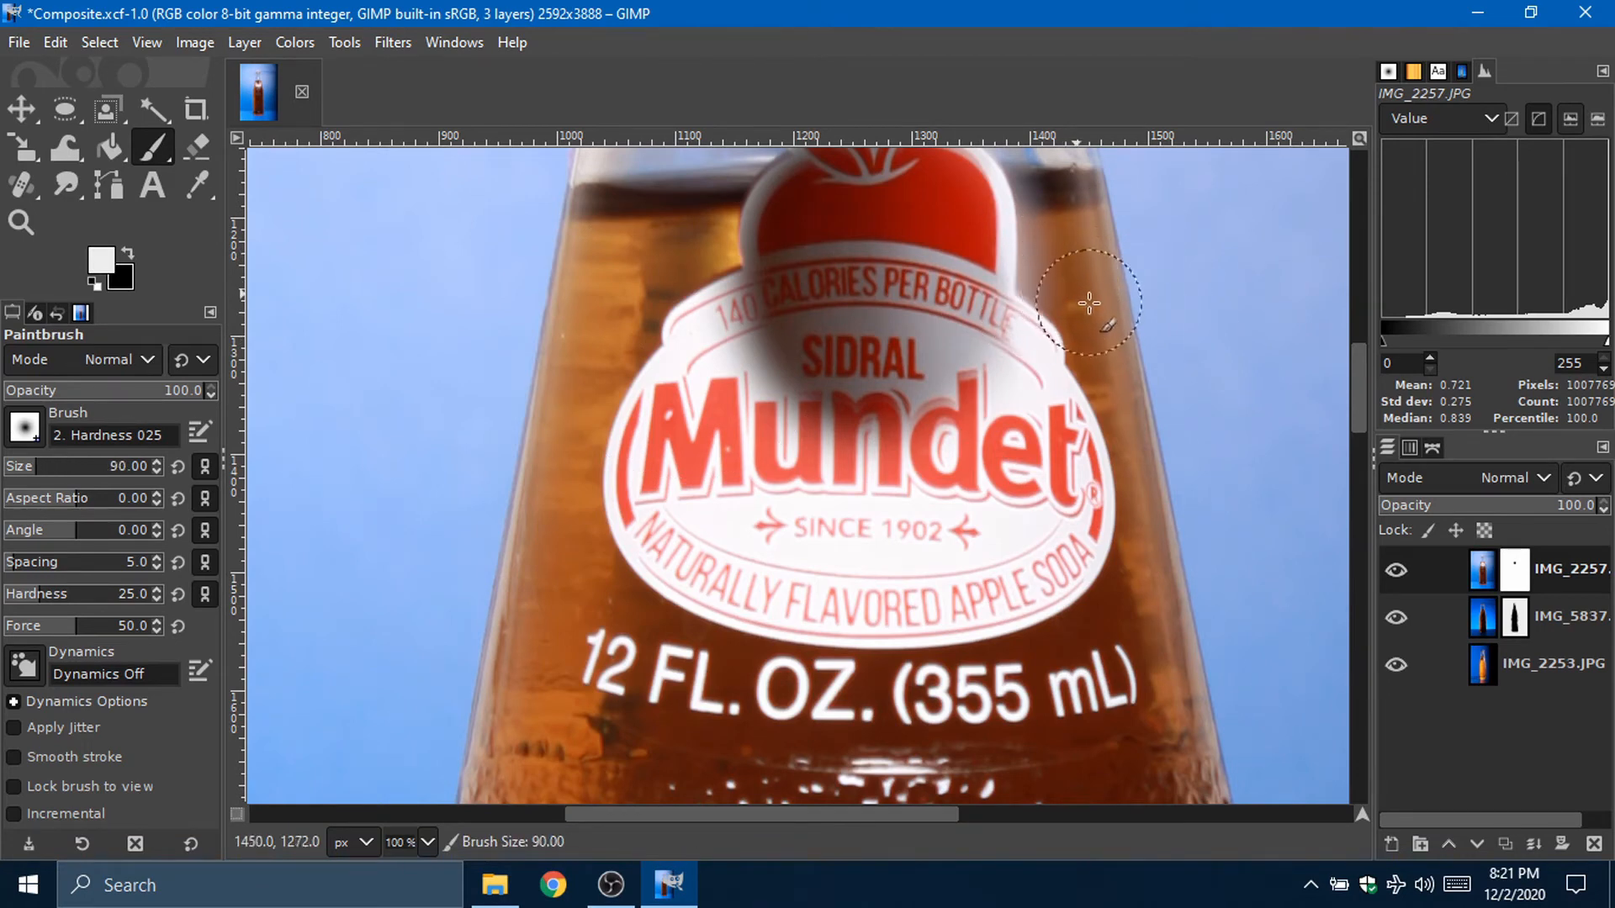
# Step: Try painting the IMG_2257.JPG mask black across the label's lettering while restoring the apple area with white
pyautogui.scroll(4, 1089, 303)
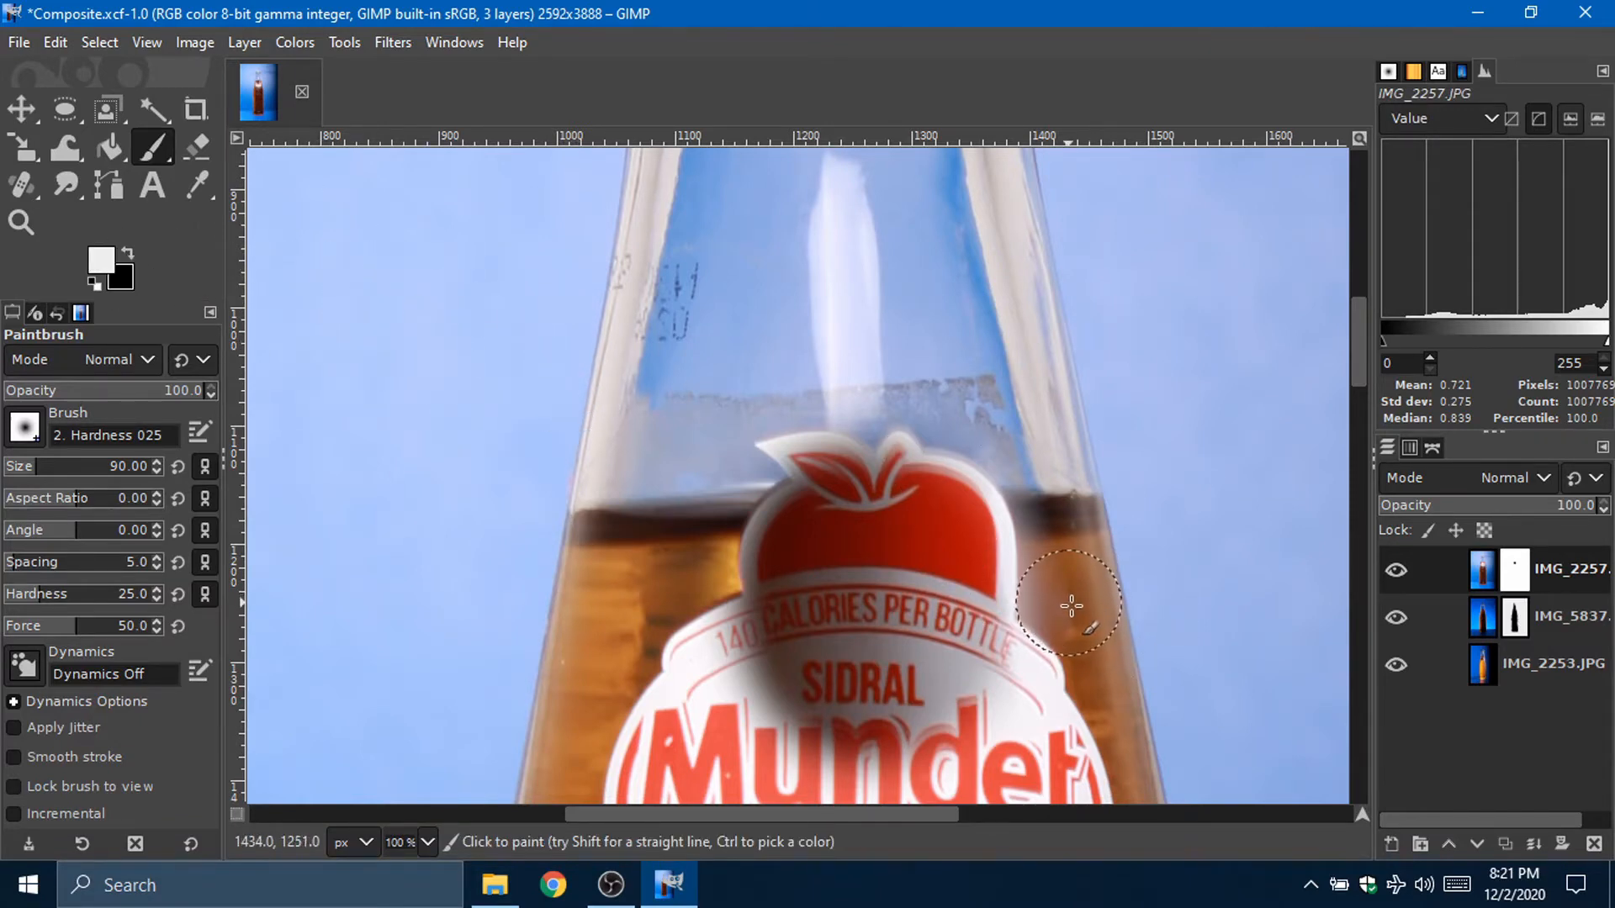
pyautogui.press('x')
pyautogui.moveTo(1057, 607)
pyautogui.mouseDown()
pyautogui.moveTo(1035, 577)
pyautogui.moveTo(1072, 622)
pyautogui.moveTo(880, 424)
pyautogui.moveTo(680, 544)
pyautogui.mouseUp()
pyautogui.press('x')
pyautogui.moveTo(967, 514)
pyautogui.mouseDown()
pyautogui.moveTo(694, 533)
pyautogui.moveTo(692, 663)
pyautogui.moveTo(1104, 652)
pyautogui.mouseUp()
pyautogui.scroll(-4, 1042, 471)
pyautogui.press('x')
pyautogui.moveTo(994, 399)
pyautogui.mouseDown()
pyautogui.moveTo(840, 444)
pyautogui.moveTo(852, 433)
pyautogui.moveTo(781, 383)
pyautogui.moveTo(693, 410)
pyautogui.moveTo(858, 340)
pyautogui.mouseUp()
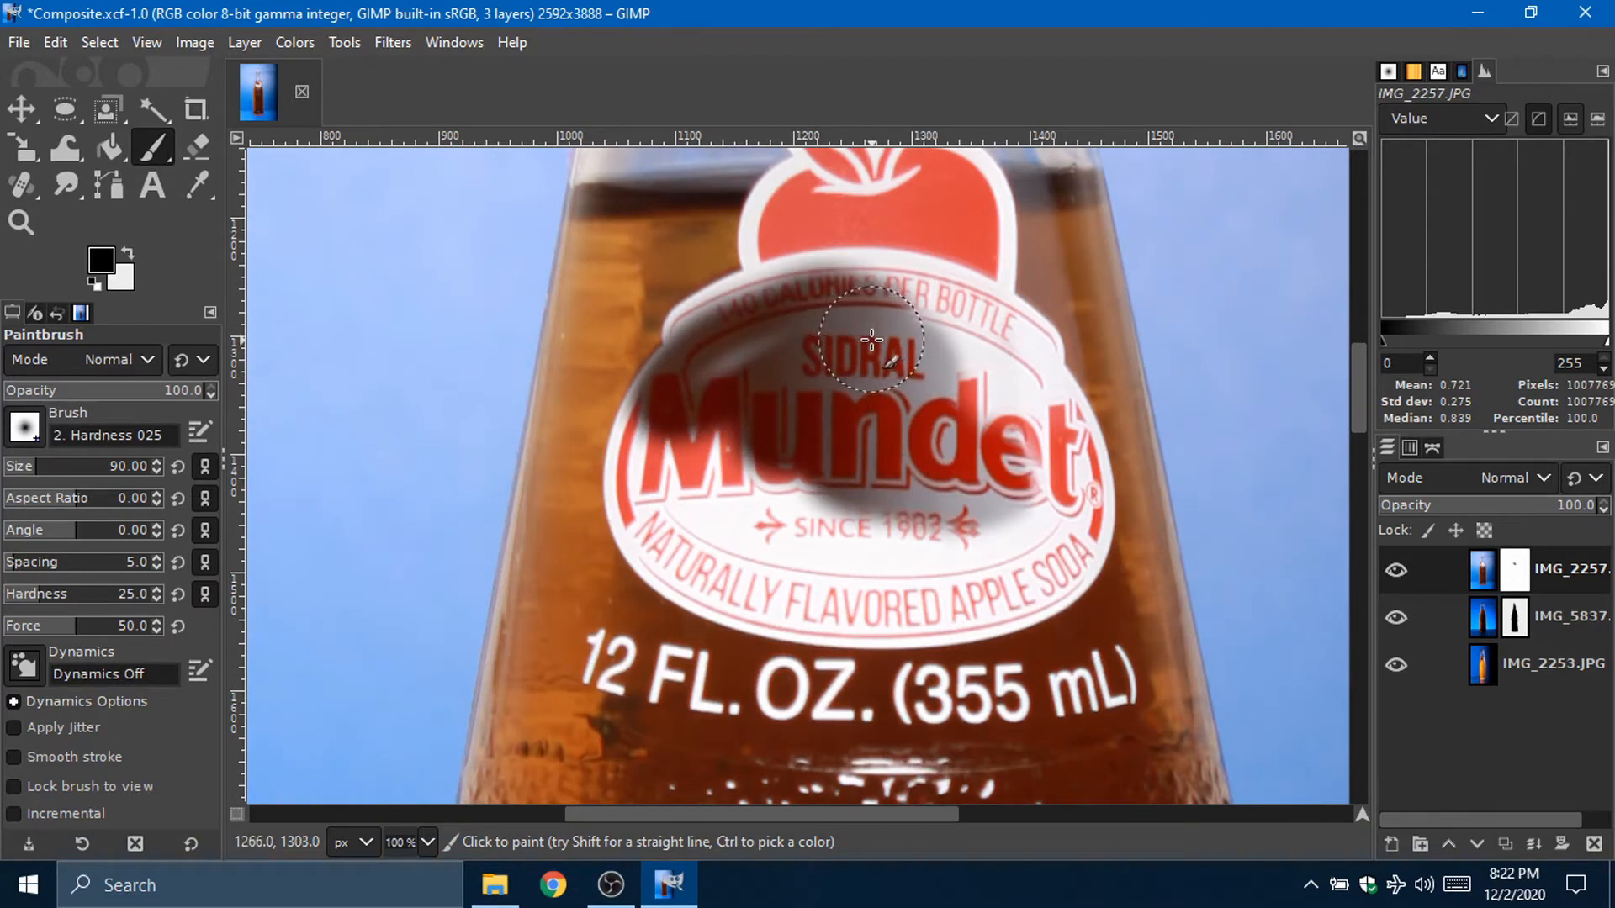
# Step: Undo the brush strokes made on the IMG_2257.JPG layer mask
pyautogui.hotkey('ctrl', 'z')
pyautogui.hotkey('ctrl', 'z')
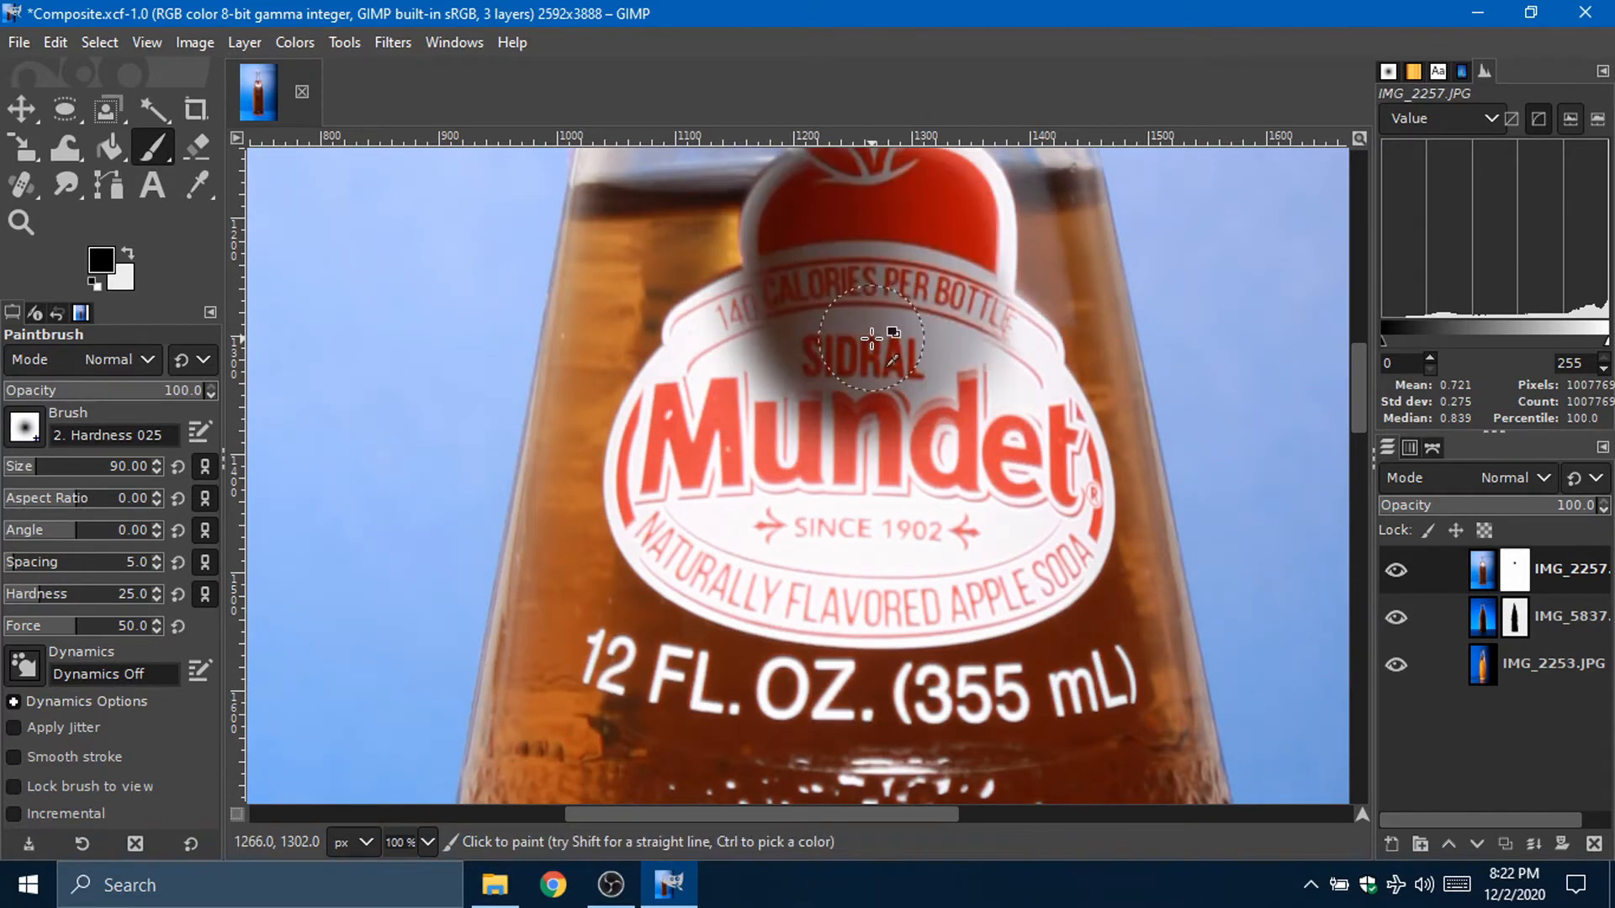
pyautogui.hotkey('ctrl', 'z')
pyautogui.hotkey('ctrl', 'z')
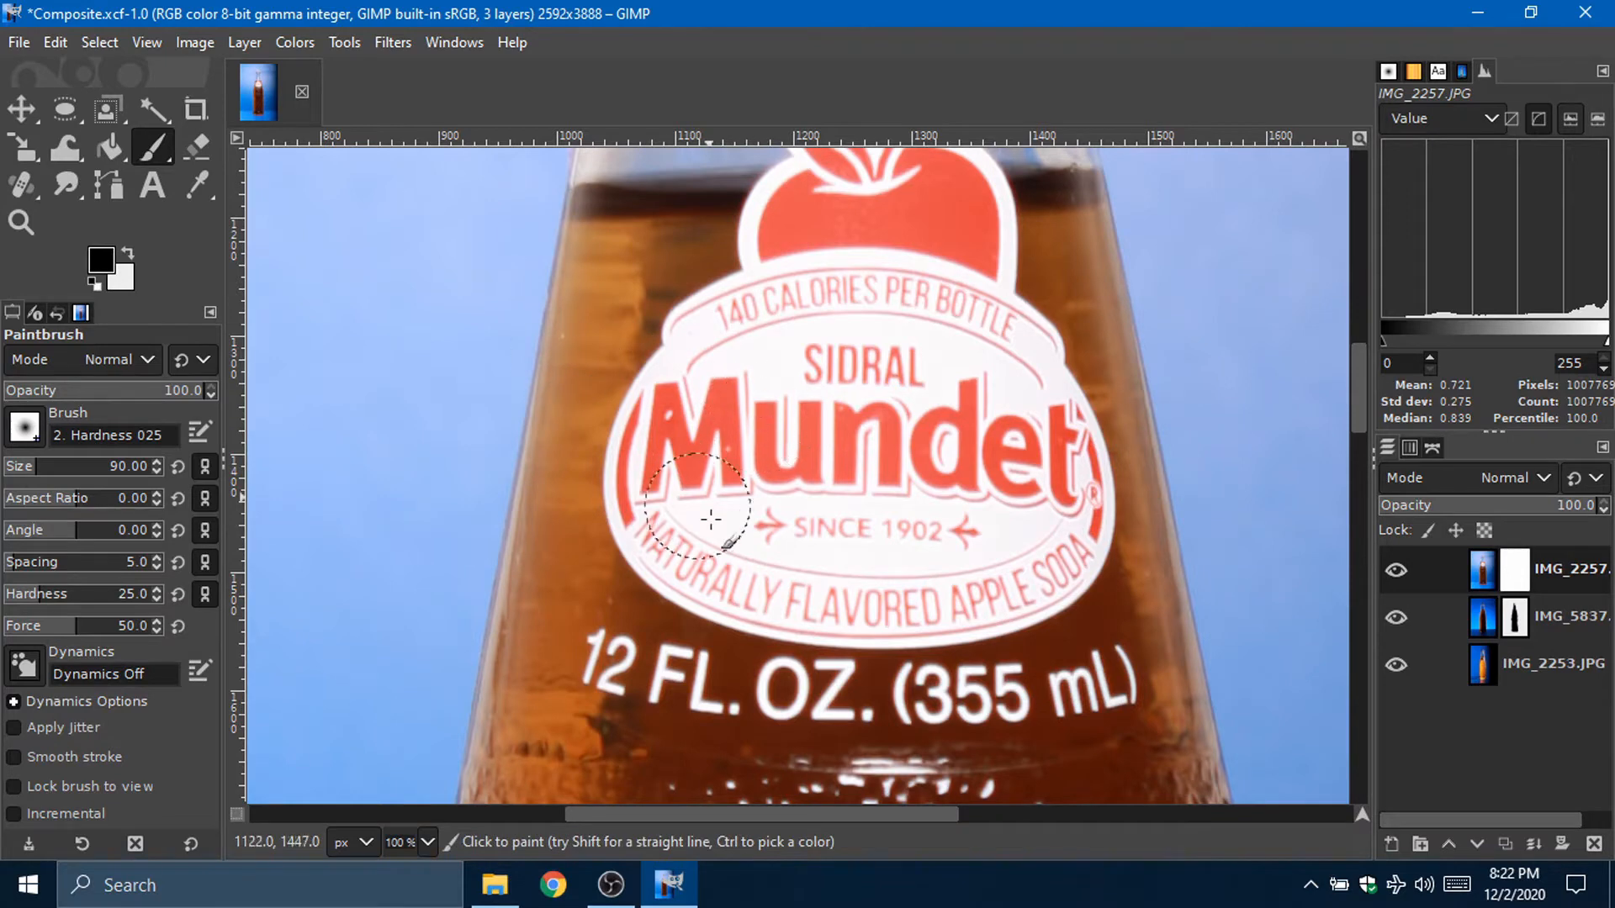
# Step: Try painting the layer mask black around the outer border of the label, and undo those strokes
pyautogui.moveTo(986, 567)
pyautogui.mouseDown()
pyautogui.moveTo(1067, 551)
pyautogui.moveTo(925, 602)
pyautogui.moveTo(717, 595)
pyautogui.moveTo(661, 570)
pyautogui.moveTo(636, 500)
pyautogui.moveTo(677, 385)
pyautogui.moveTo(767, 288)
pyautogui.moveTo(739, 288)
pyautogui.moveTo(918, 322)
pyautogui.moveTo(888, 492)
pyautogui.mouseUp()
pyautogui.scroll(3, 761, 286)
pyautogui.scroll(-3, 885, 495)
pyautogui.hotkey('ctrl', 'z')
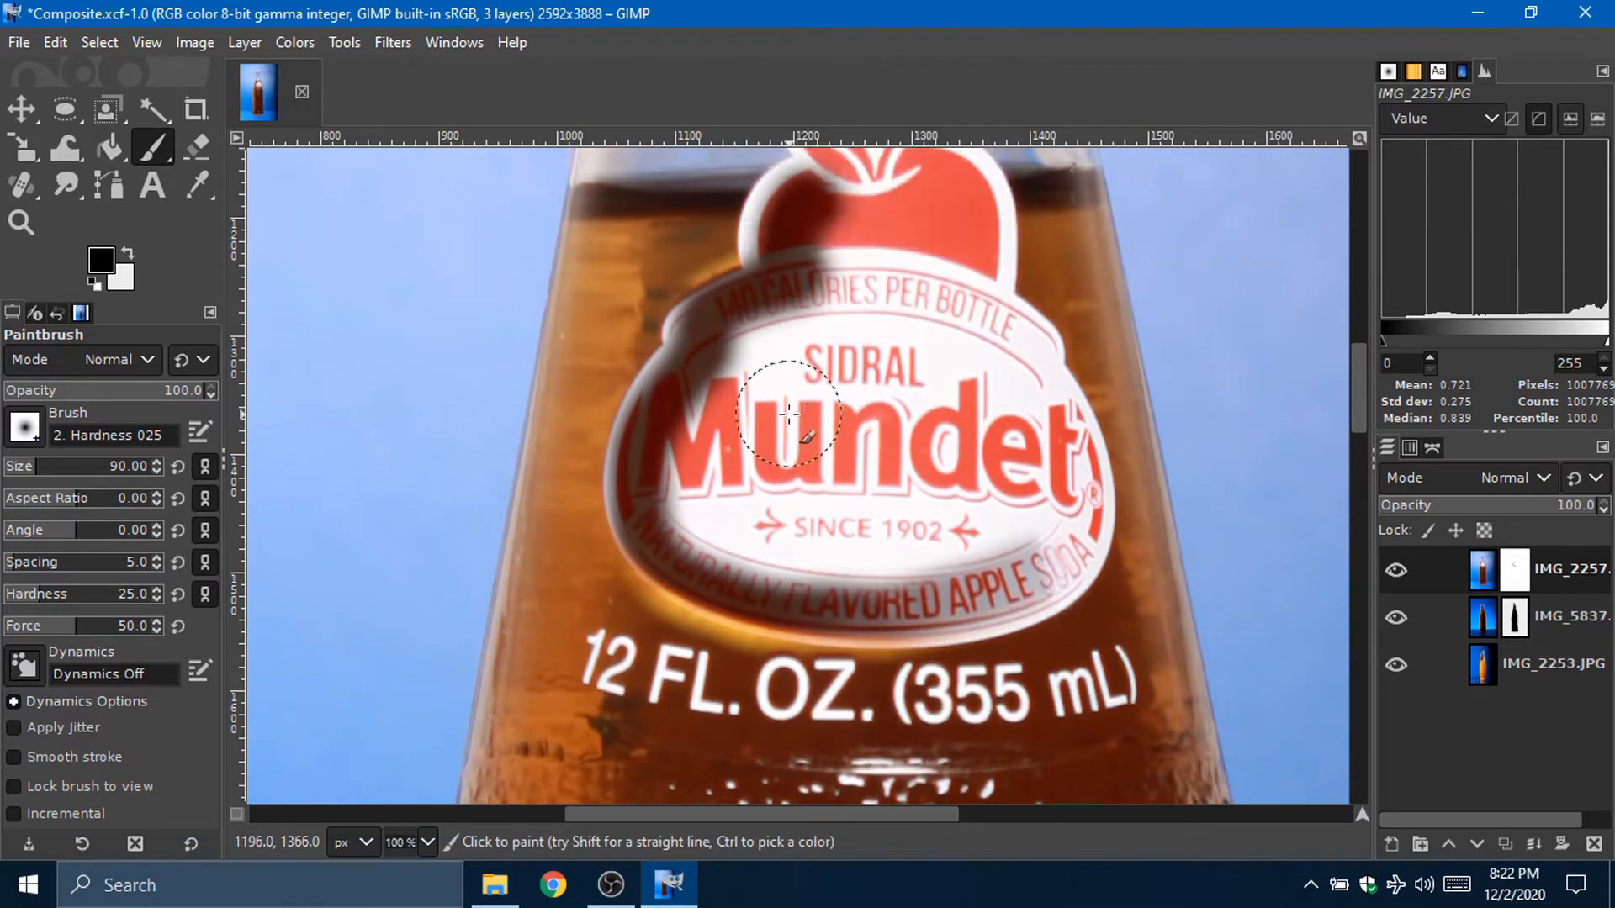
pyautogui.hotkey('ctrl', 'z')
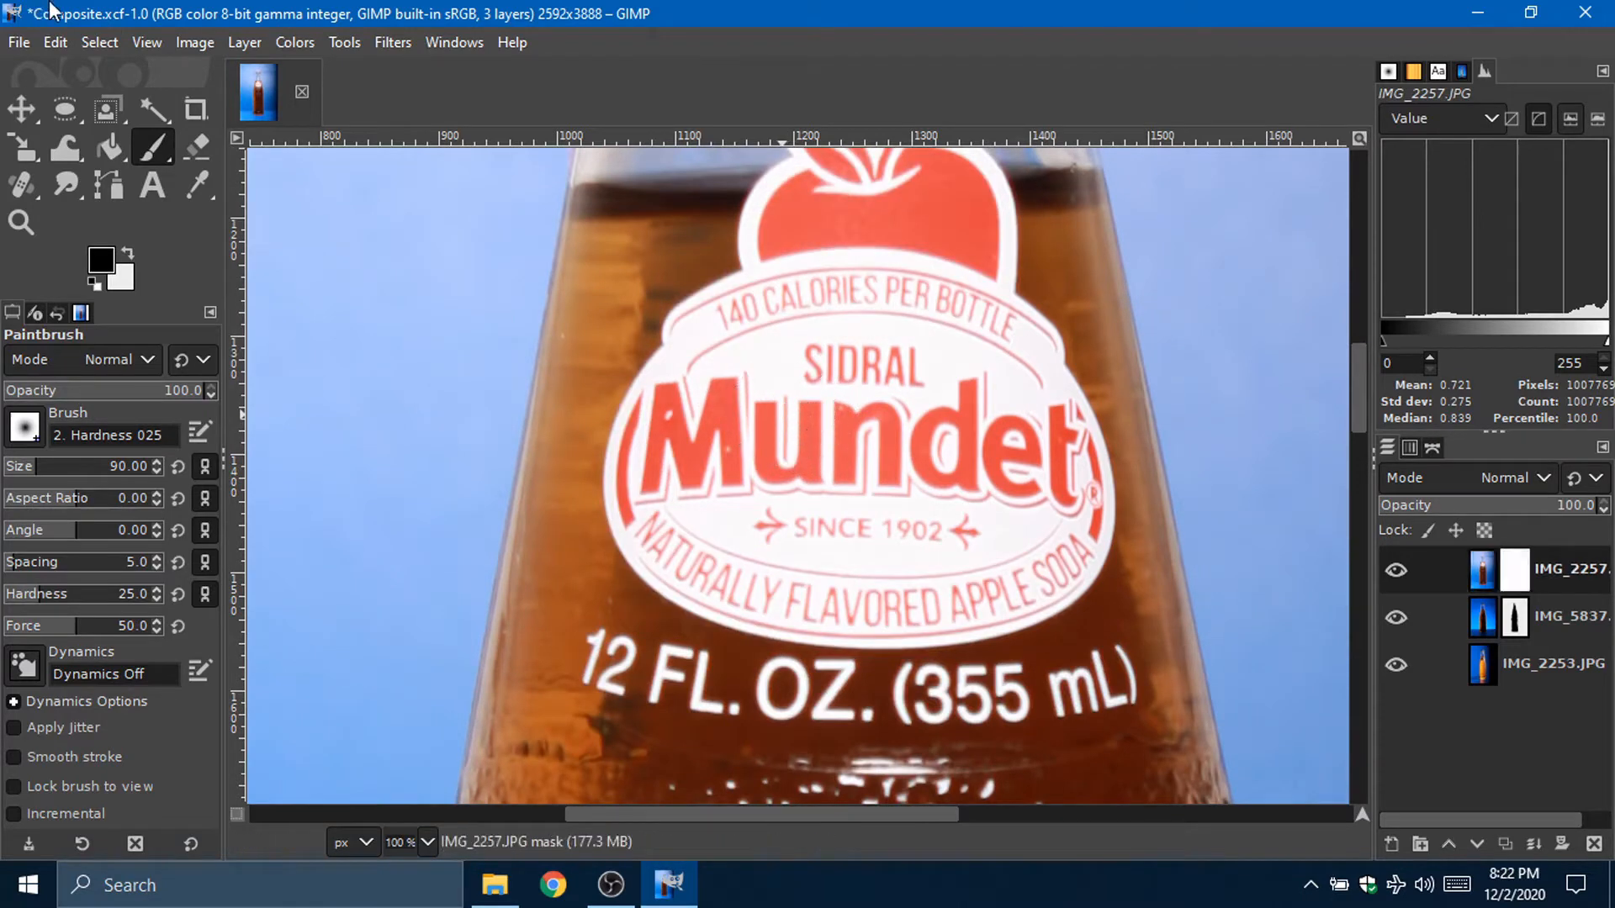
# Step: Select the white areas of the label on the IMG_2257.JPG layer with Select by Color at threshold 15
pyautogui.click(156, 118)
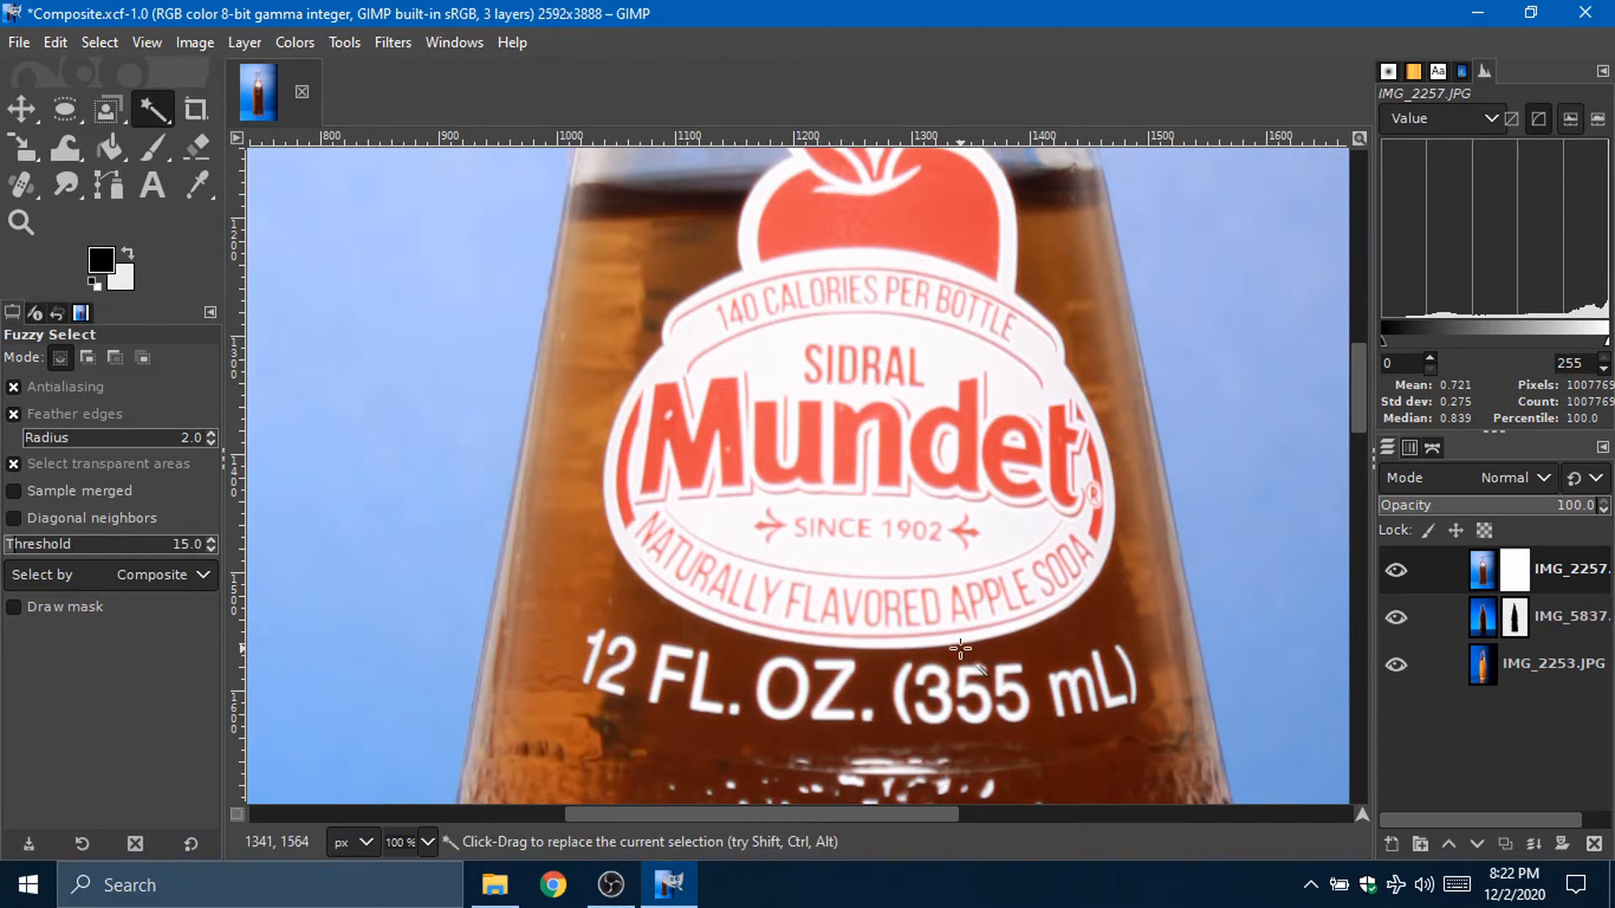
pyautogui.click(160, 113)
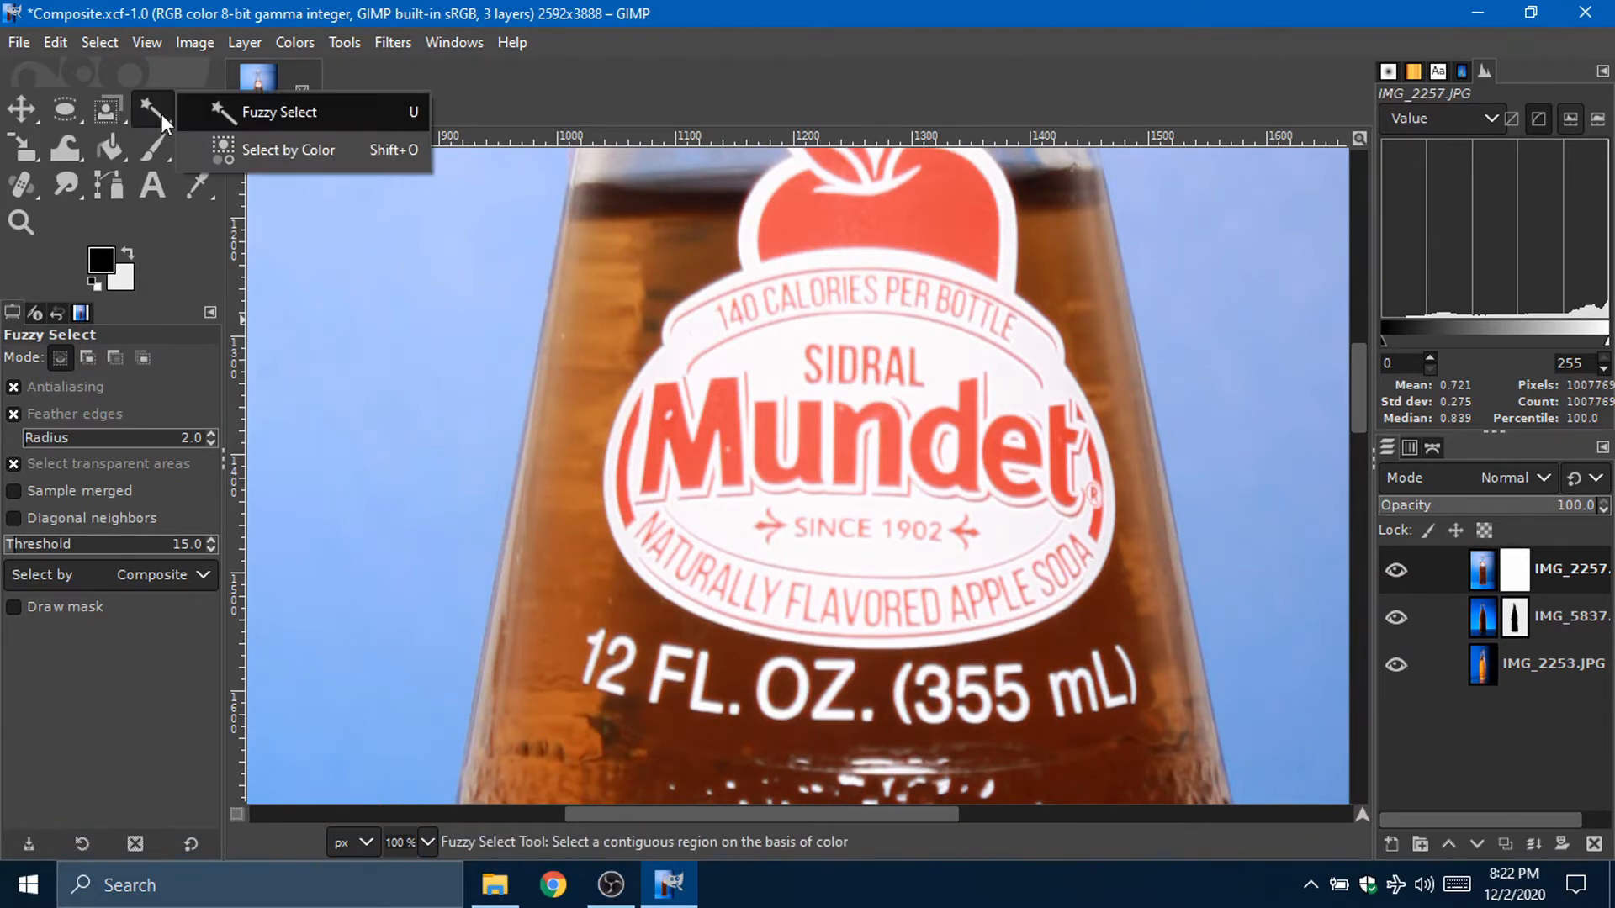
pyautogui.click(228, 146)
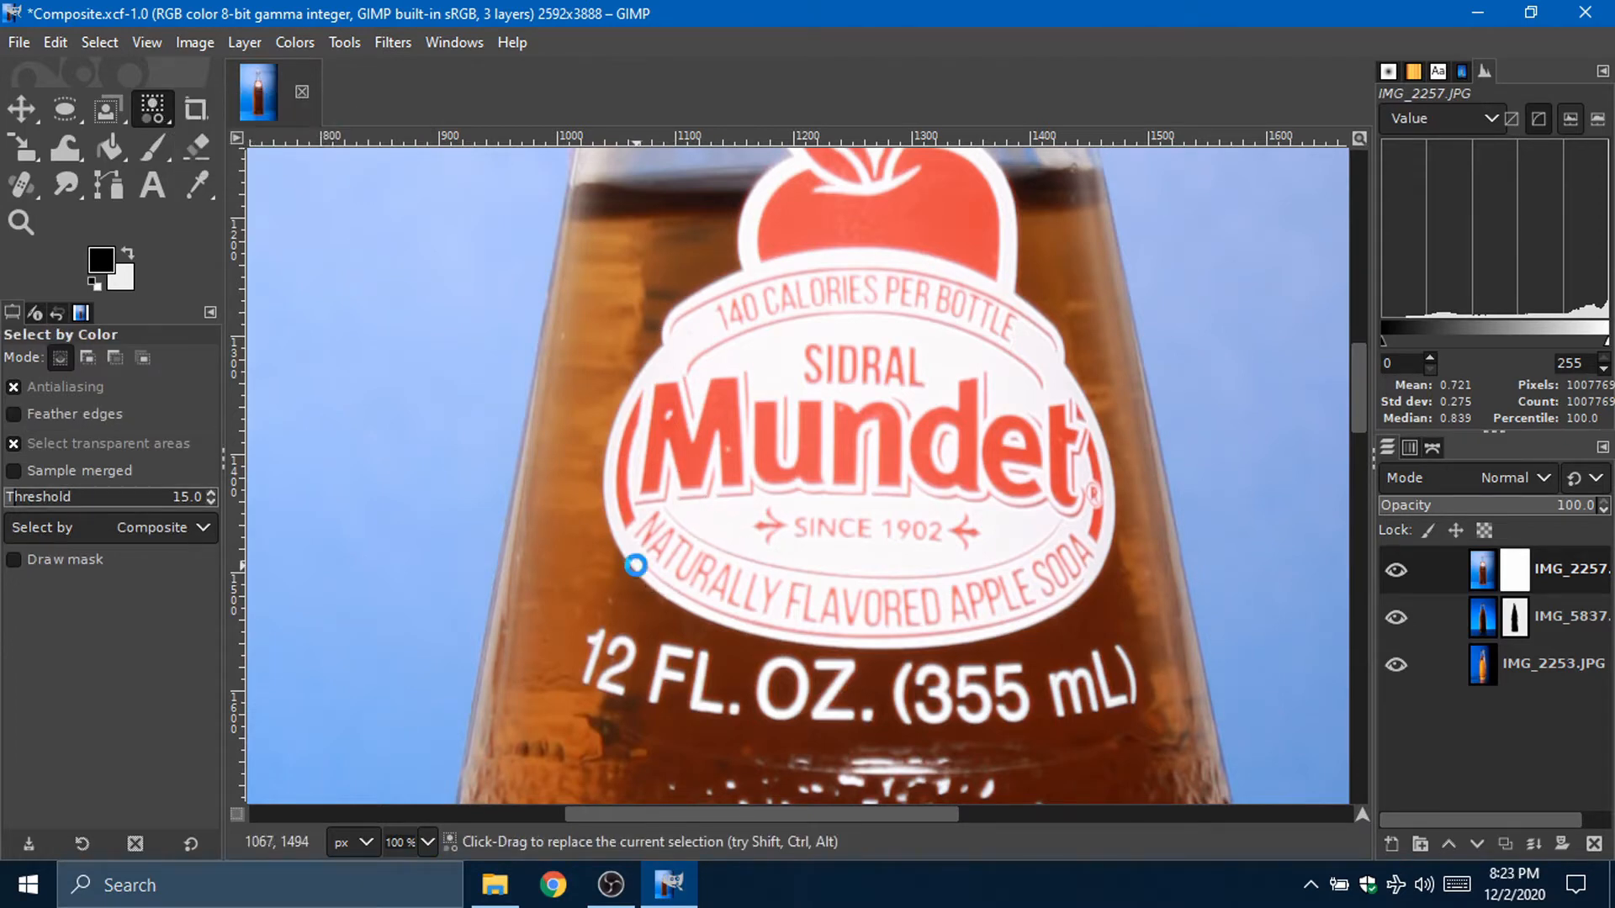
pyautogui.click(611, 468)
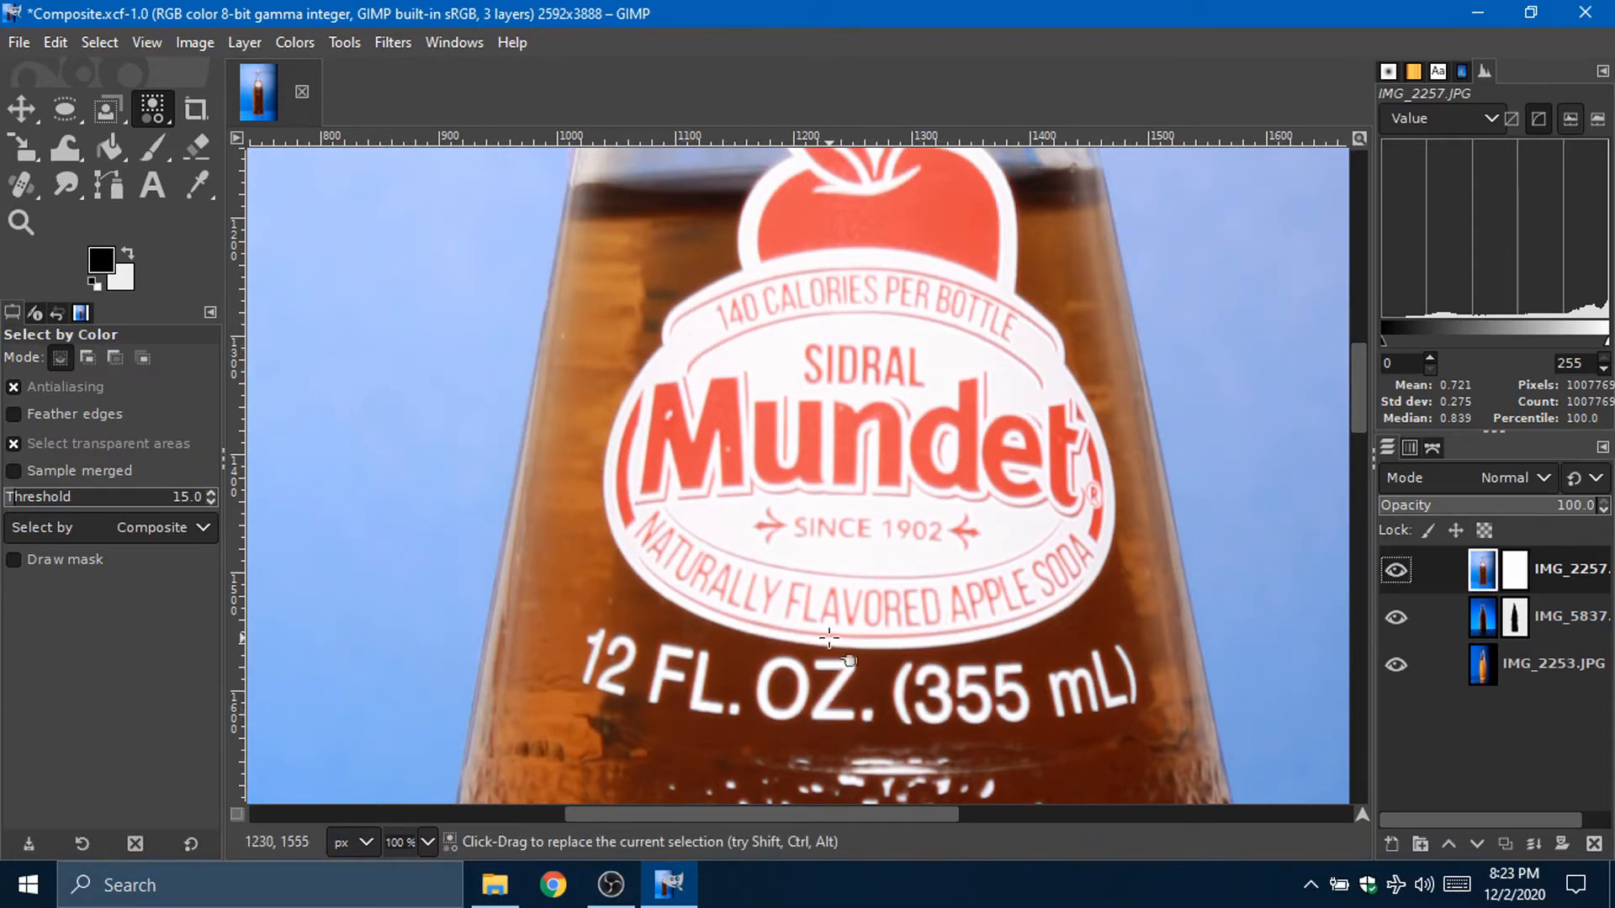
pyautogui.click(736, 608)
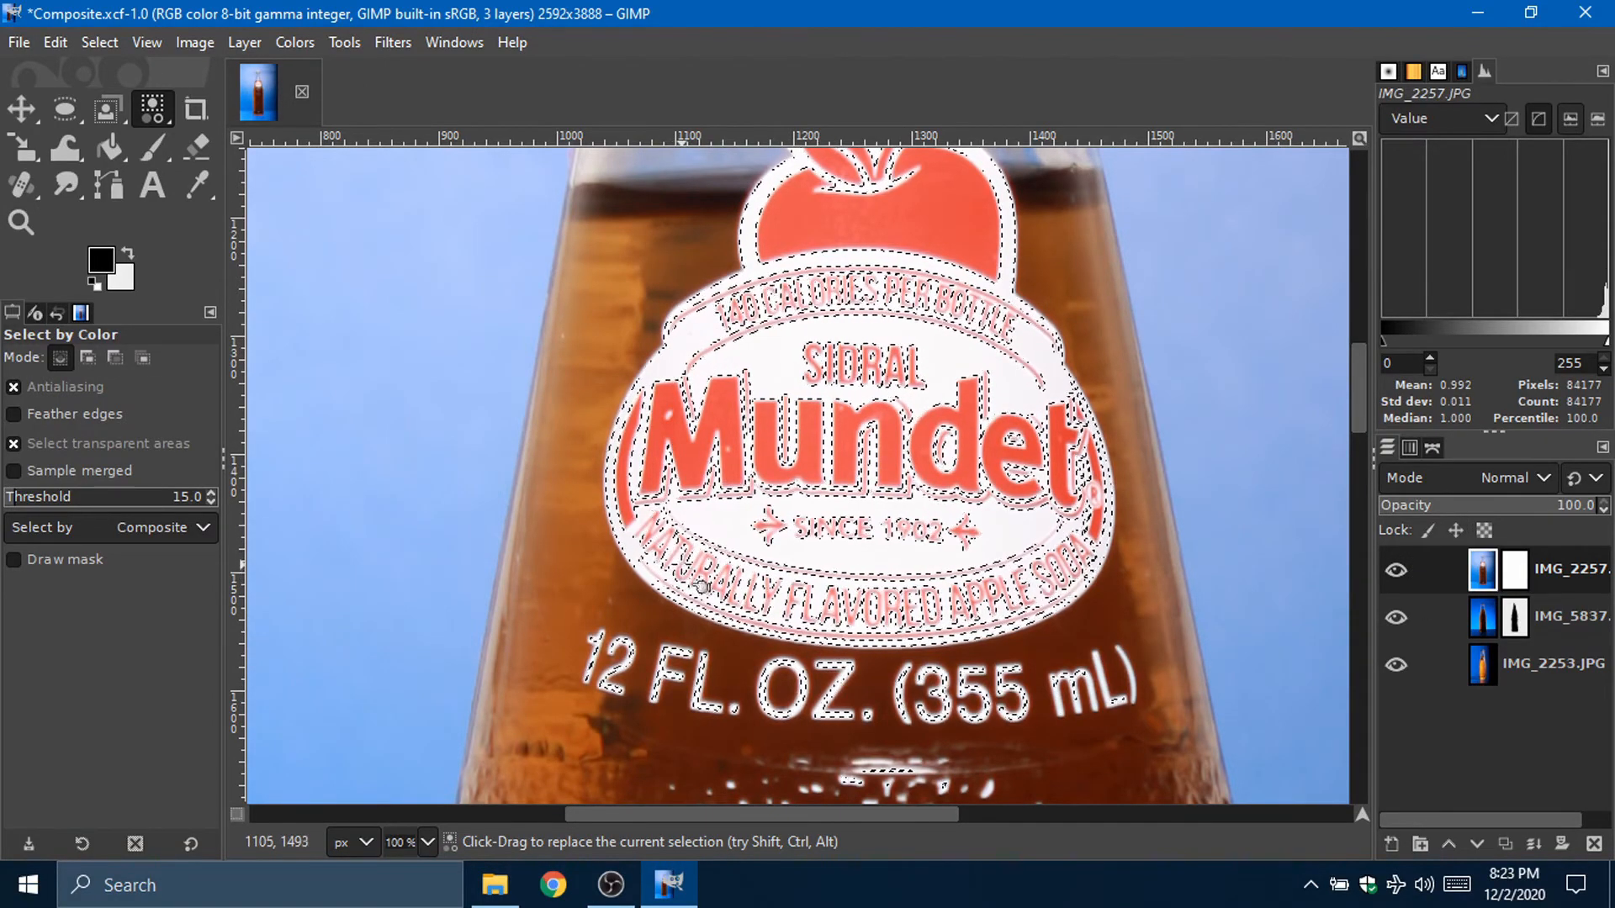
pyautogui.scroll(3, 928, 410)
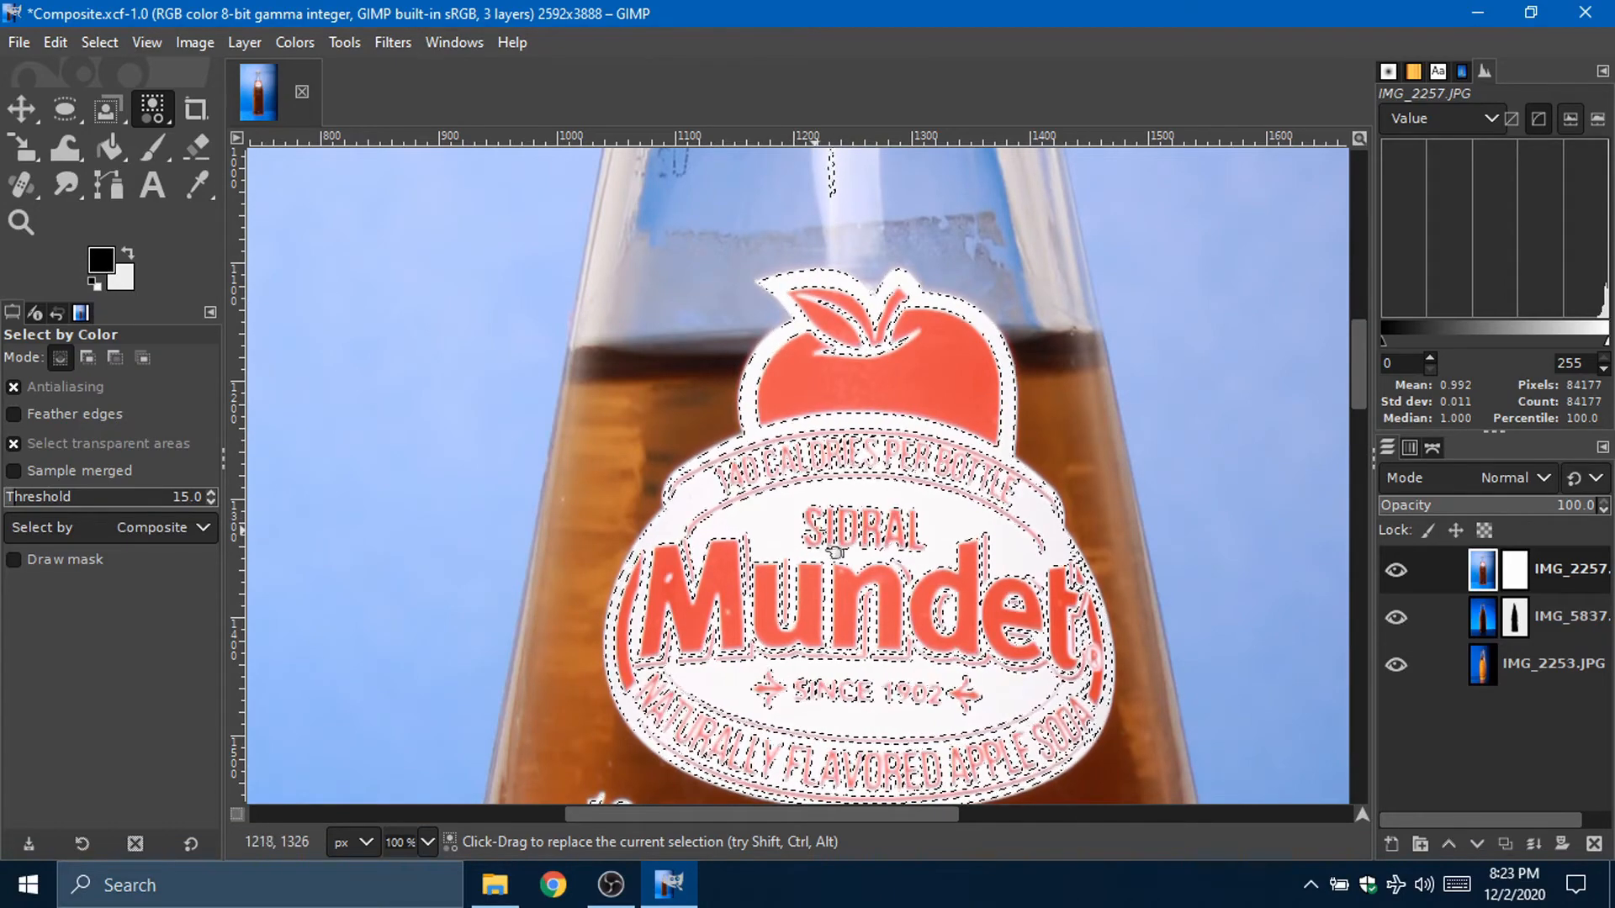
pyautogui.scroll(-3, 836, 551)
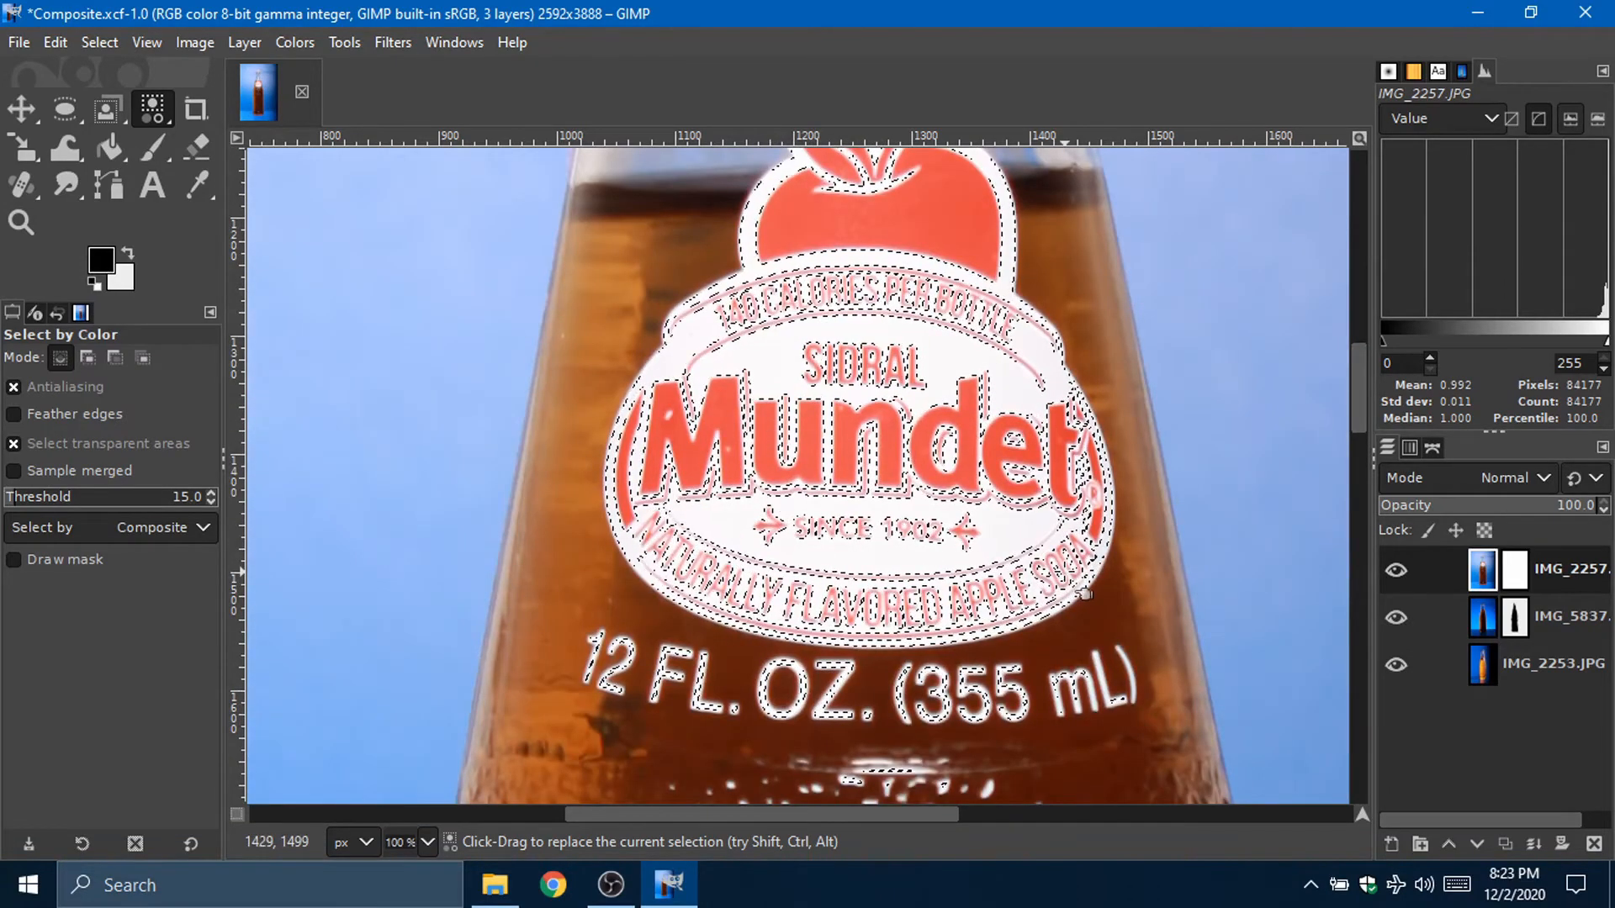
pyautogui.scroll(3, 904, 534)
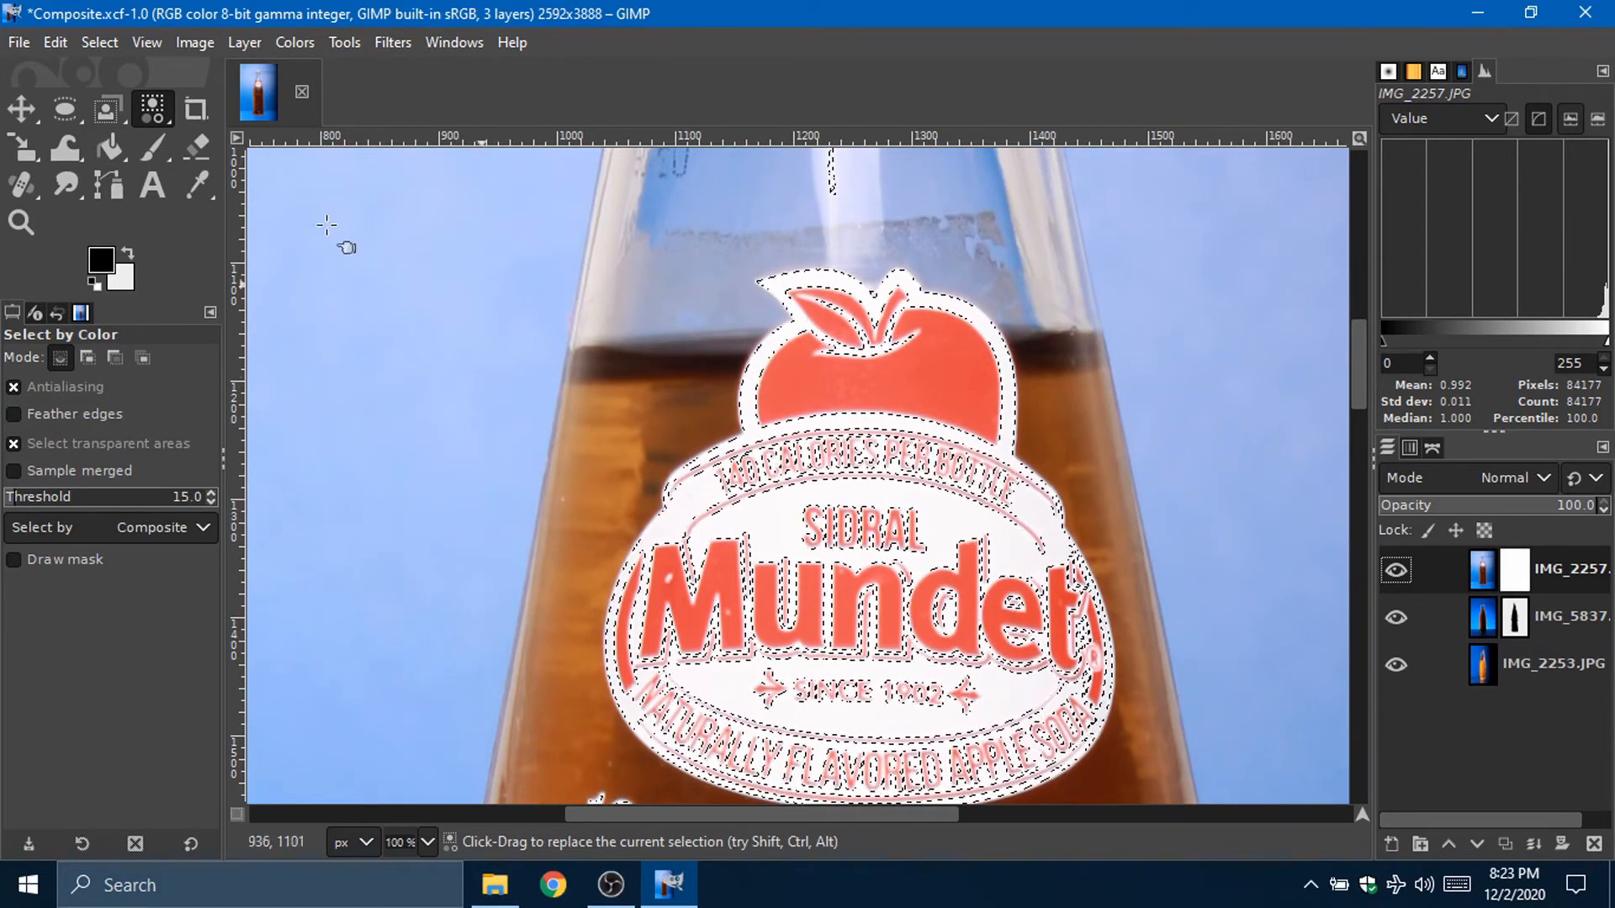
# Step: Try painting the IMG_2257.JPG mask black inside the label selection, compare the layer's visibility, and undo the strokes and selection
pyautogui.click(159, 157)
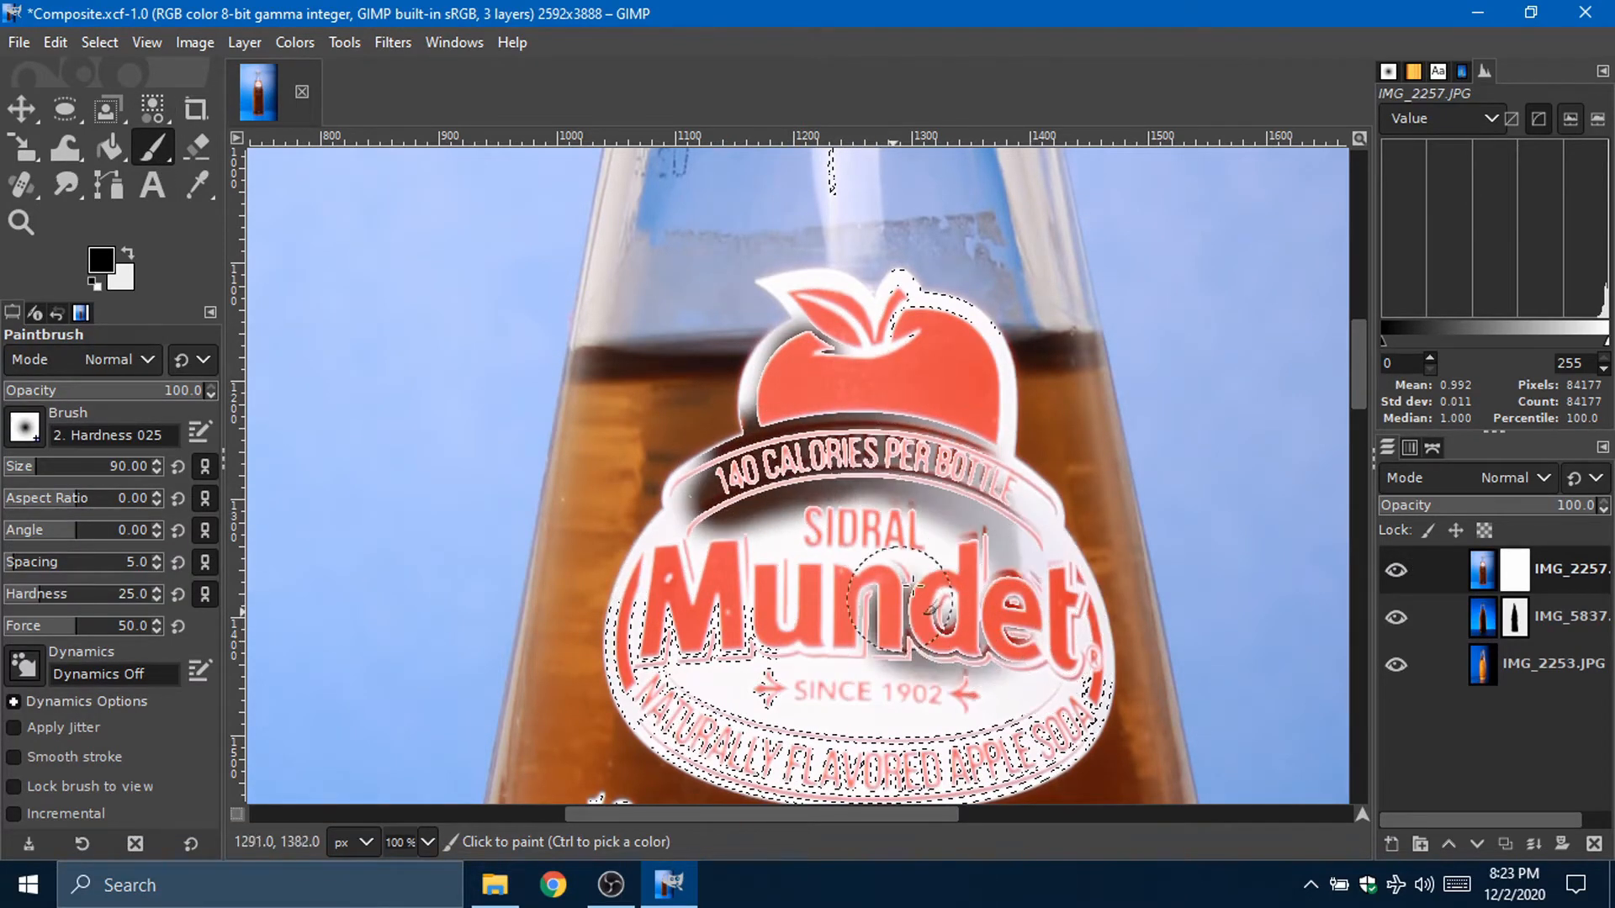
pyautogui.moveTo(751, 575); pyautogui.dragTo(735, 612)
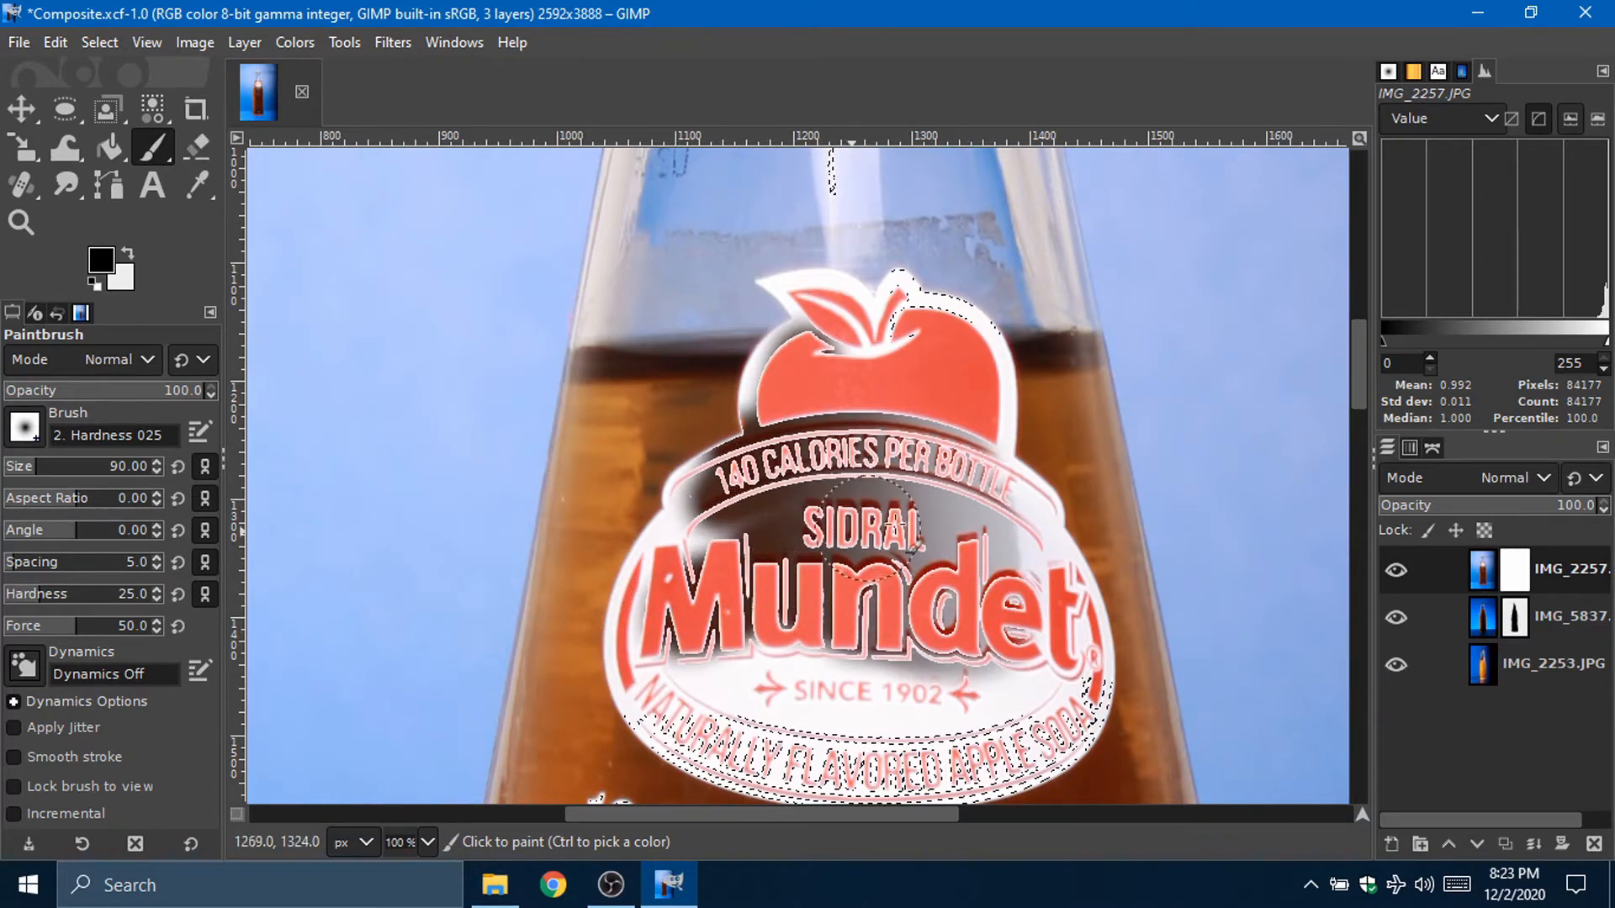
pyautogui.moveTo(876, 526)
pyautogui.mouseDown()
pyautogui.moveTo(964, 587)
pyautogui.moveTo(959, 496)
pyautogui.mouseUp()
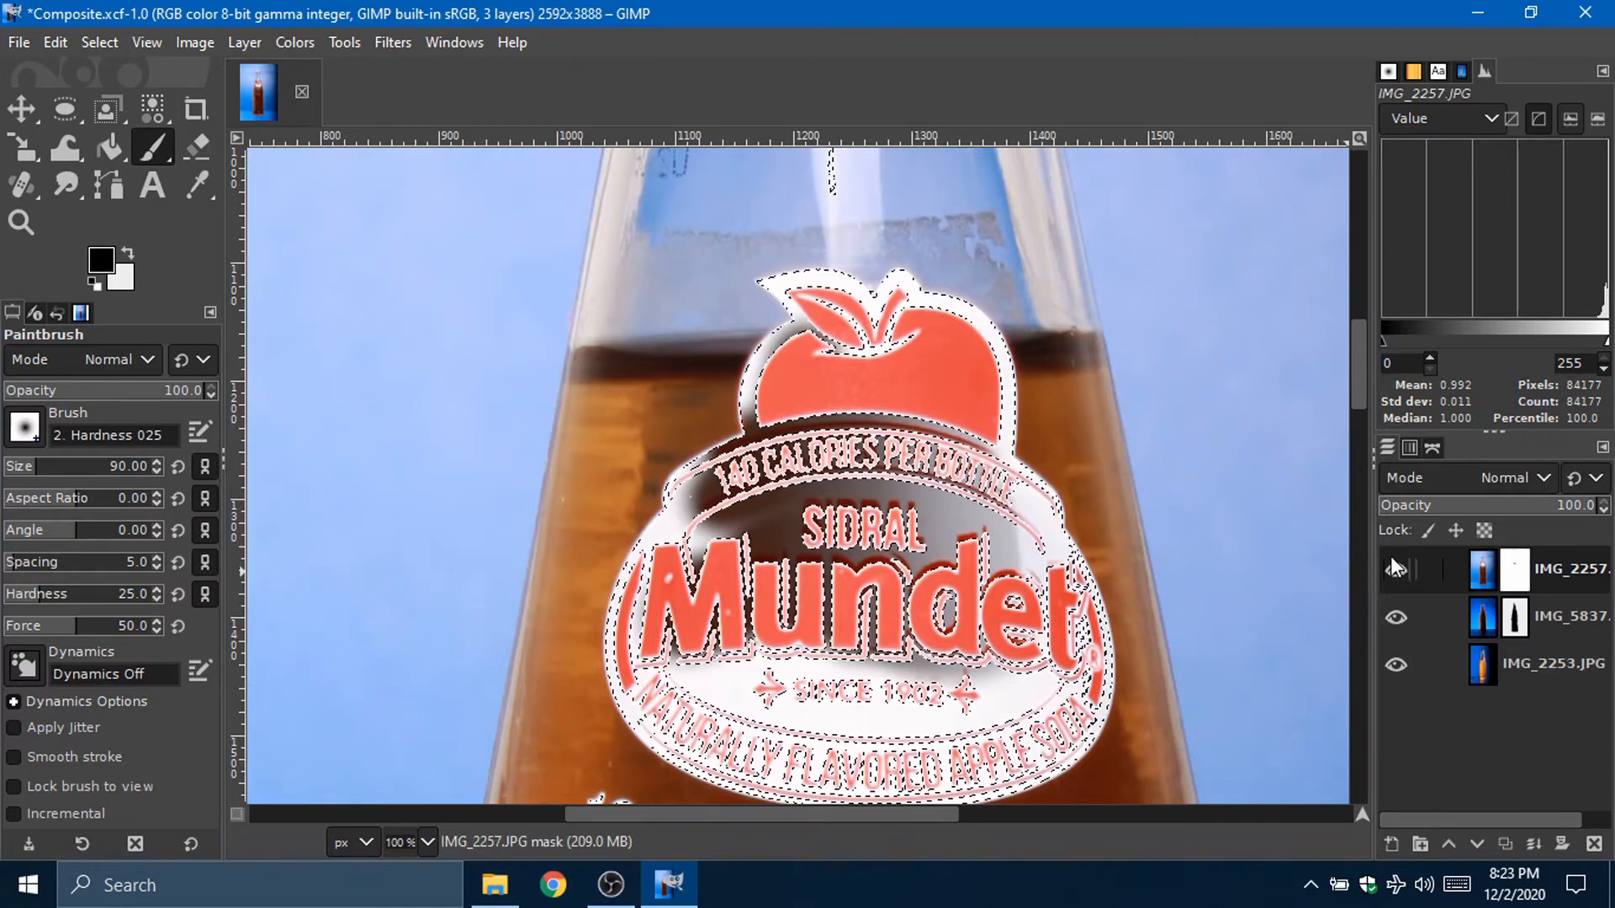
pyautogui.click(1411, 580)
pyautogui.click(1410, 580)
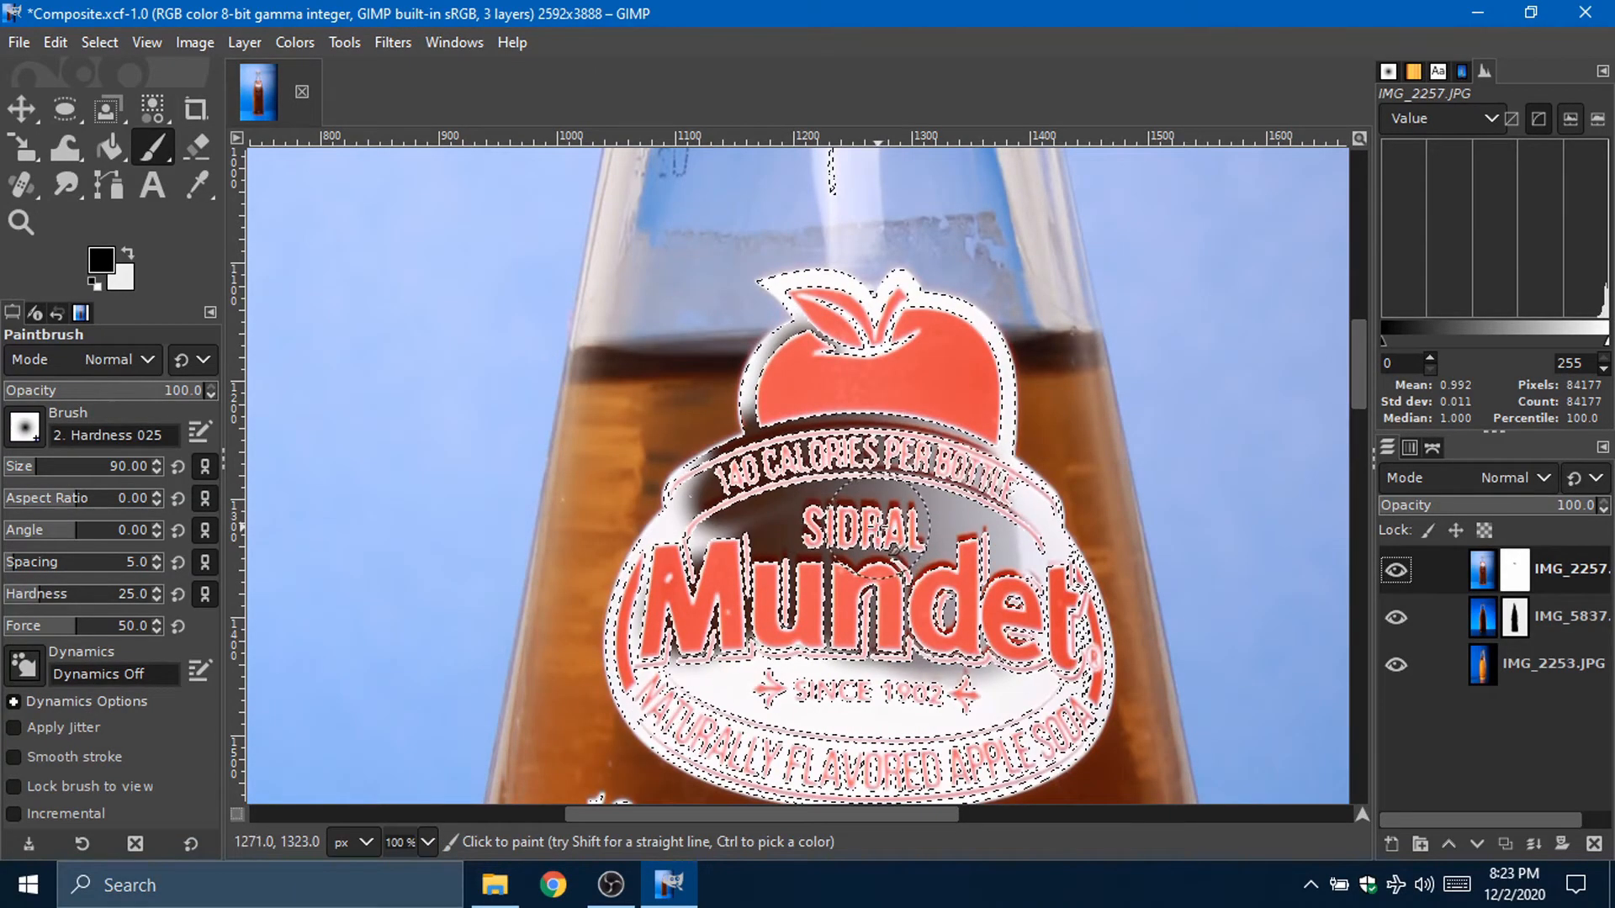
pyautogui.hotkey('ctrl', 'z')
pyautogui.hotkey('ctrl', 'z')
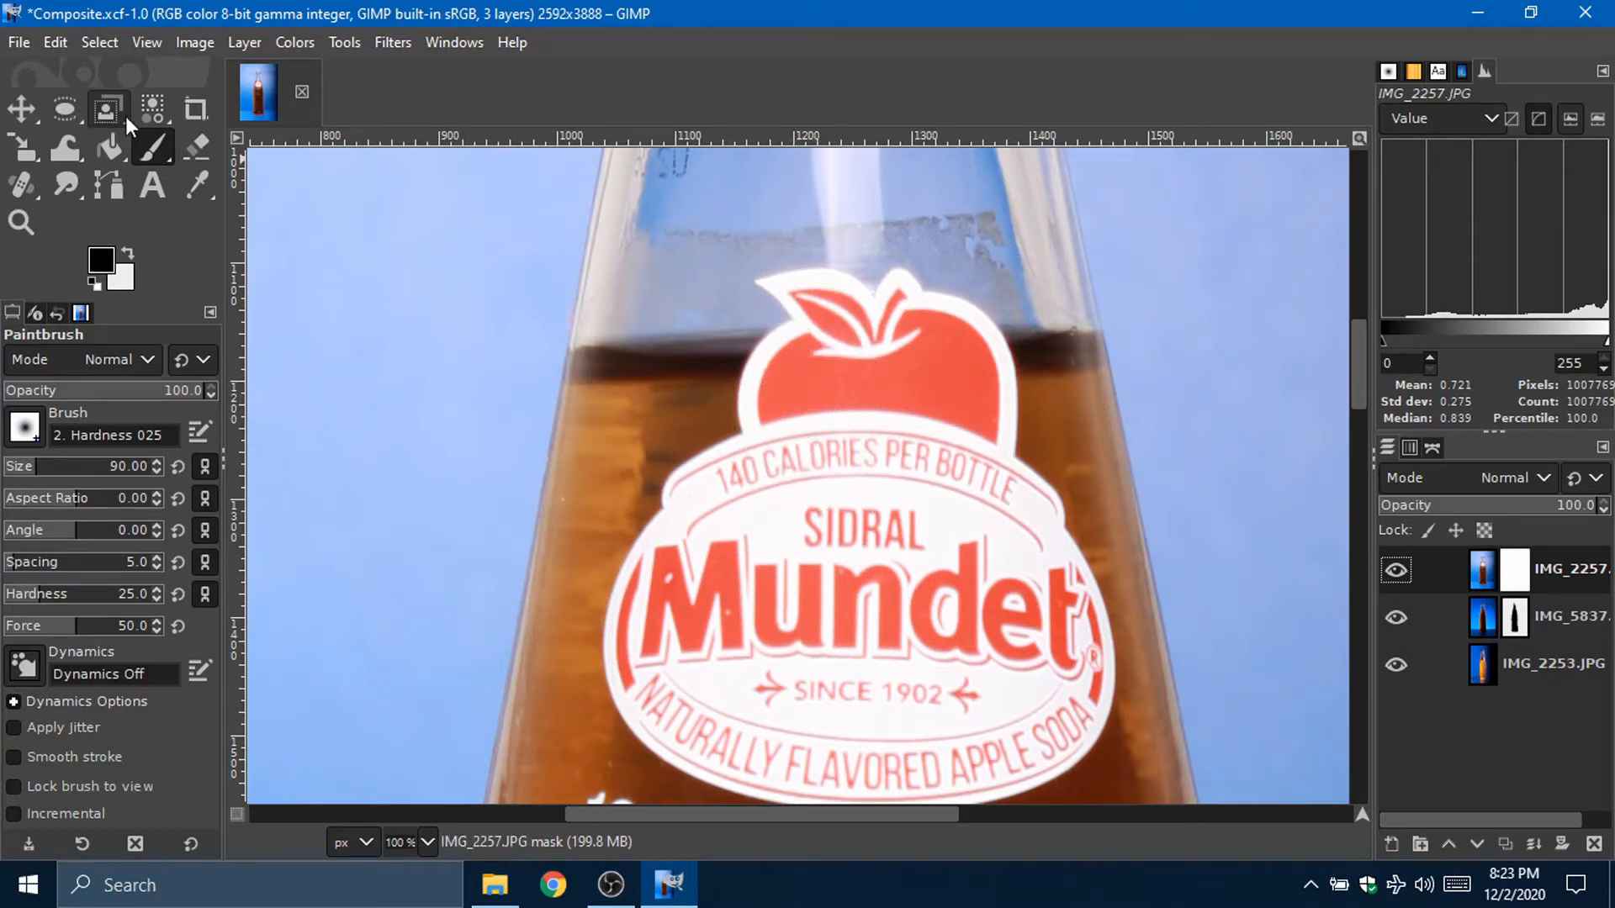
# Step: Try tracing the apple's left white border with the Scissors Select tool, starting from the label's upper edge
pyautogui.click(148, 114)
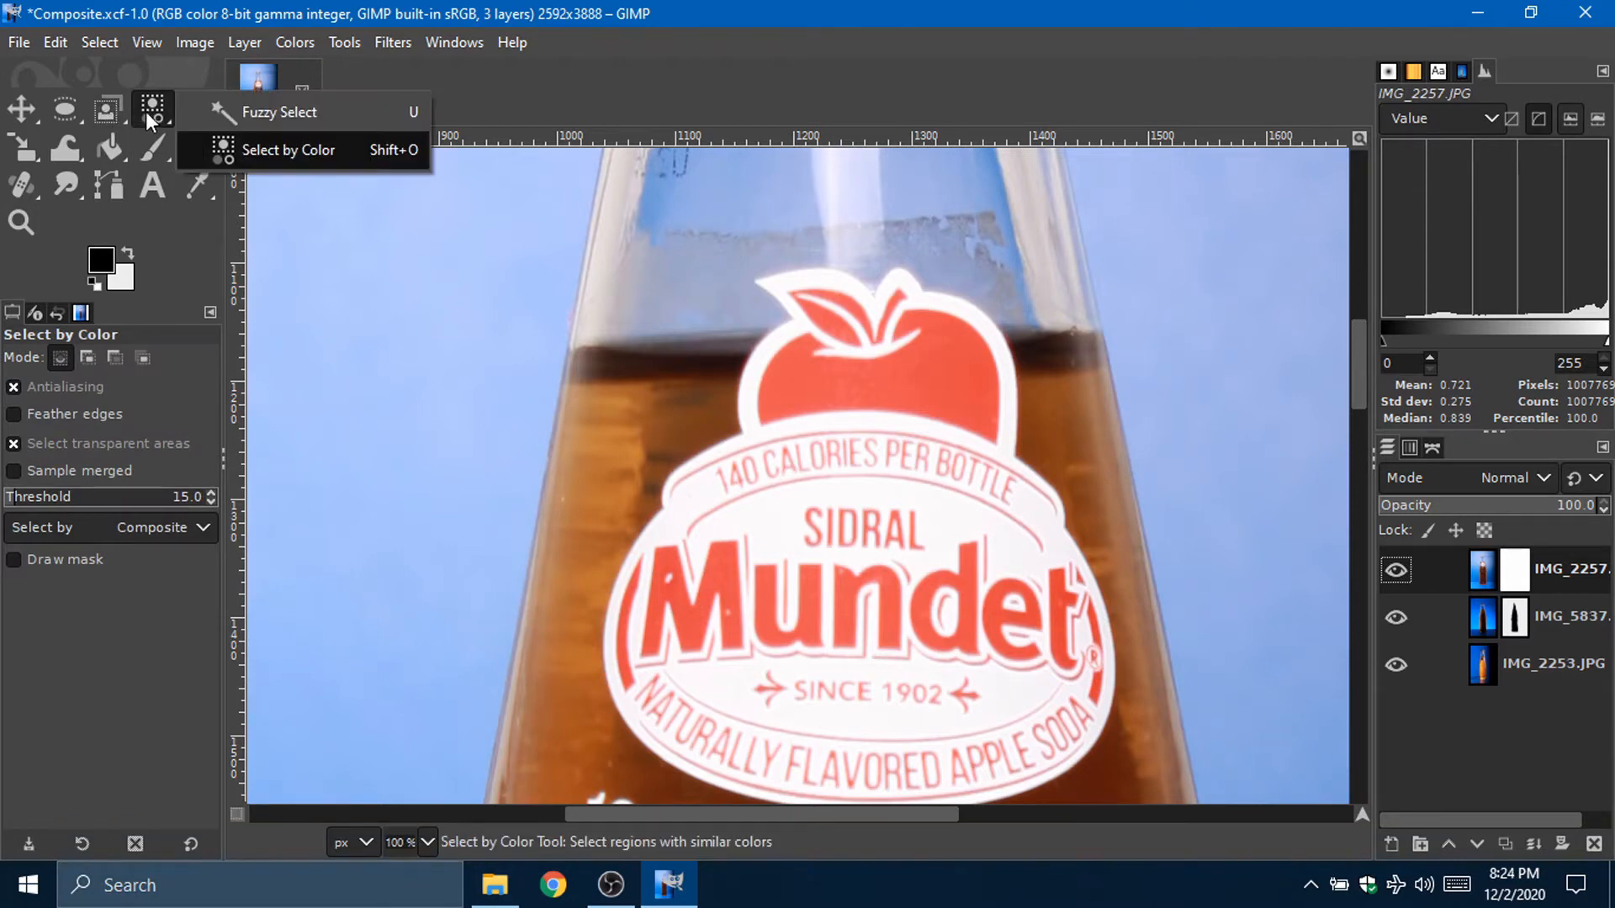
pyautogui.click(110, 104)
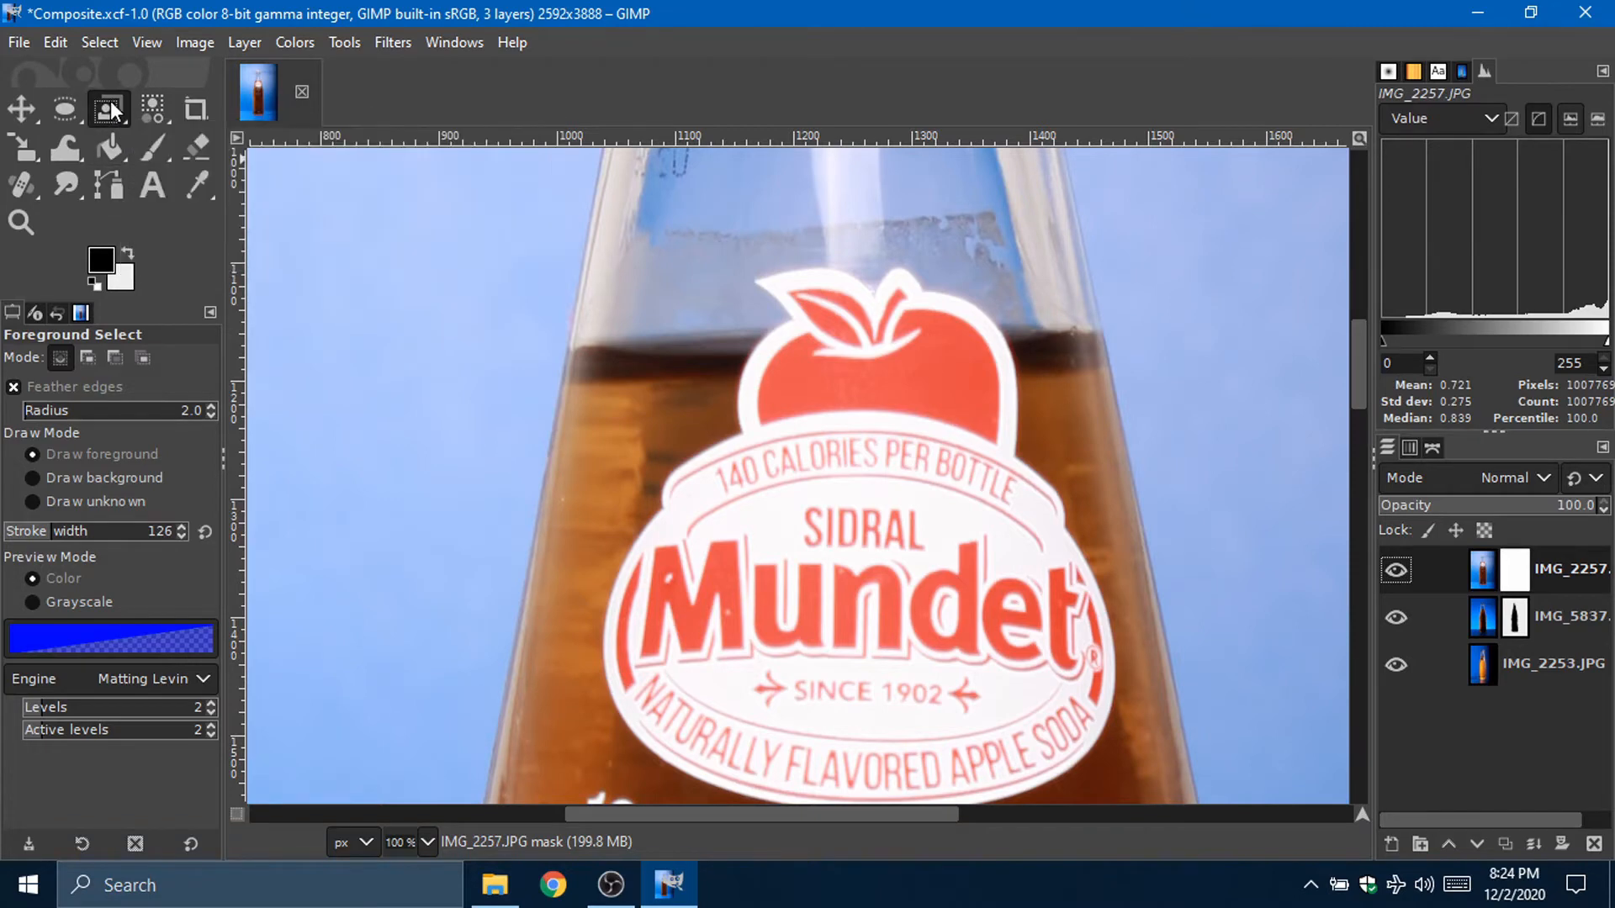
pyautogui.rightClick(109, 102)
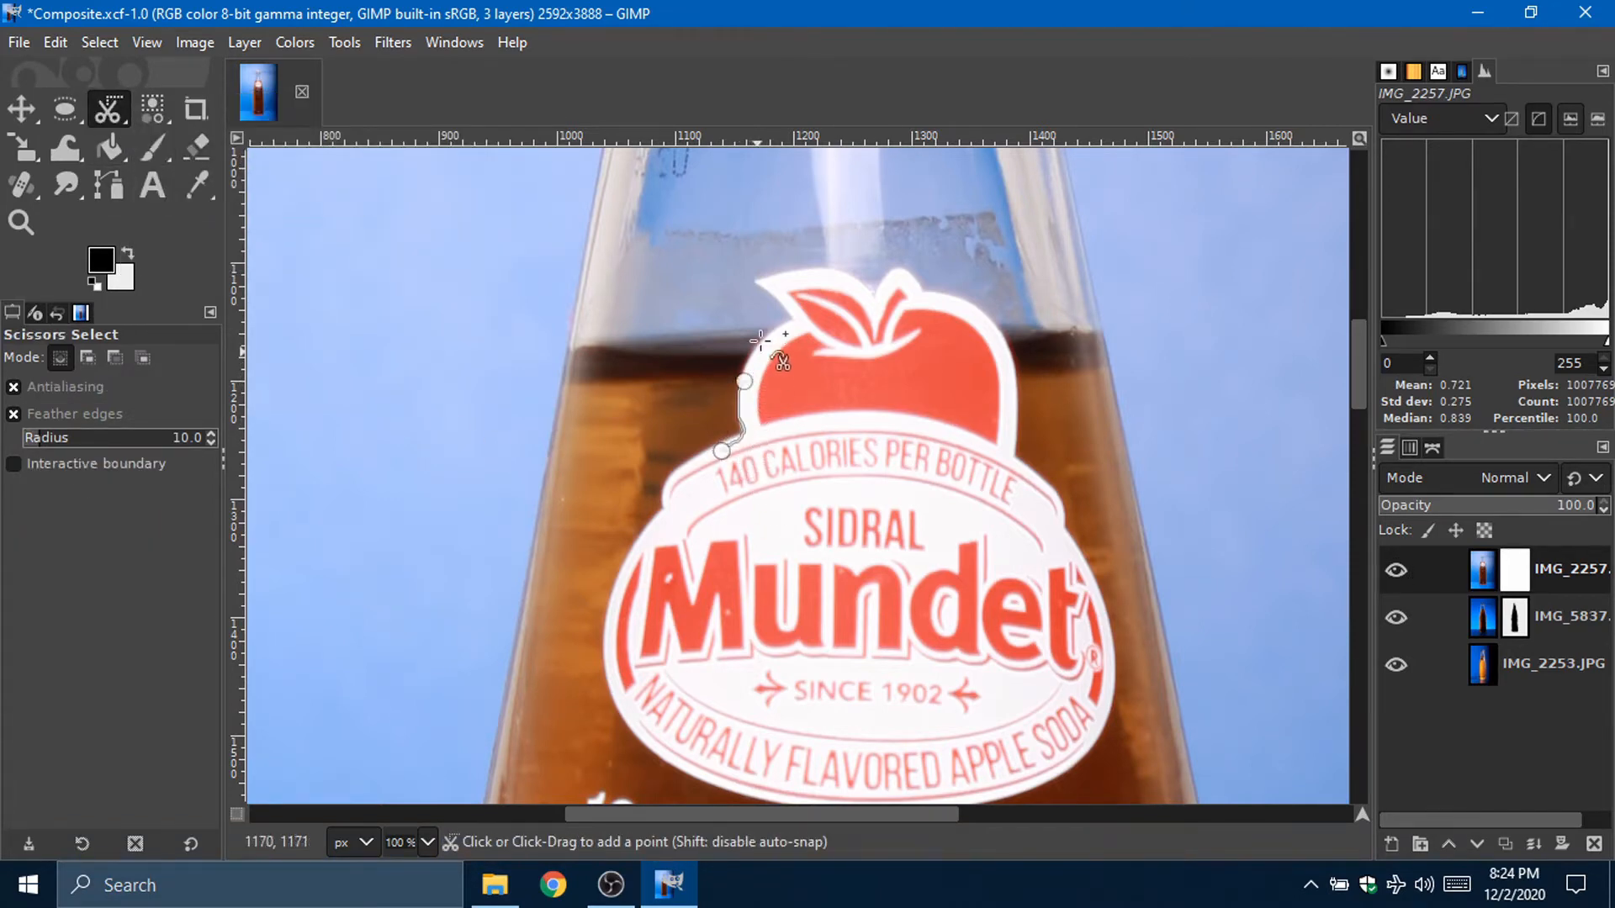
pyautogui.click(783, 323)
# Step: Try outlining the left edge of the label and apple with Foreground Select, and discard the outline
pyautogui.rightClick(113, 109)
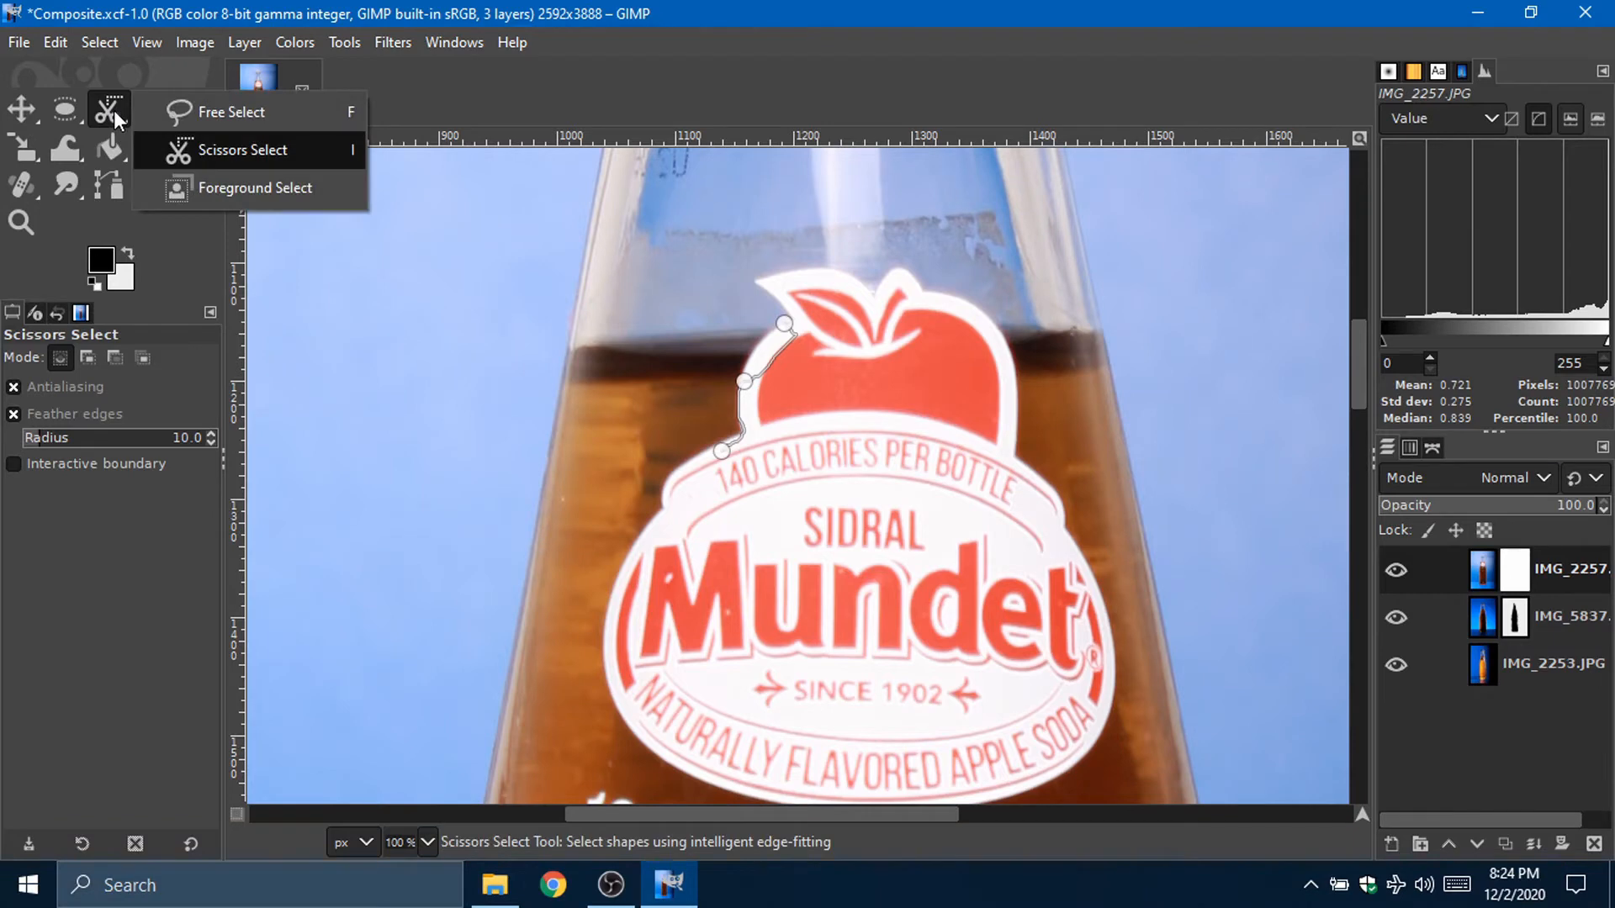
pyautogui.click(179, 194)
pyautogui.moveTo(747, 442); pyautogui.dragTo(769, 364)
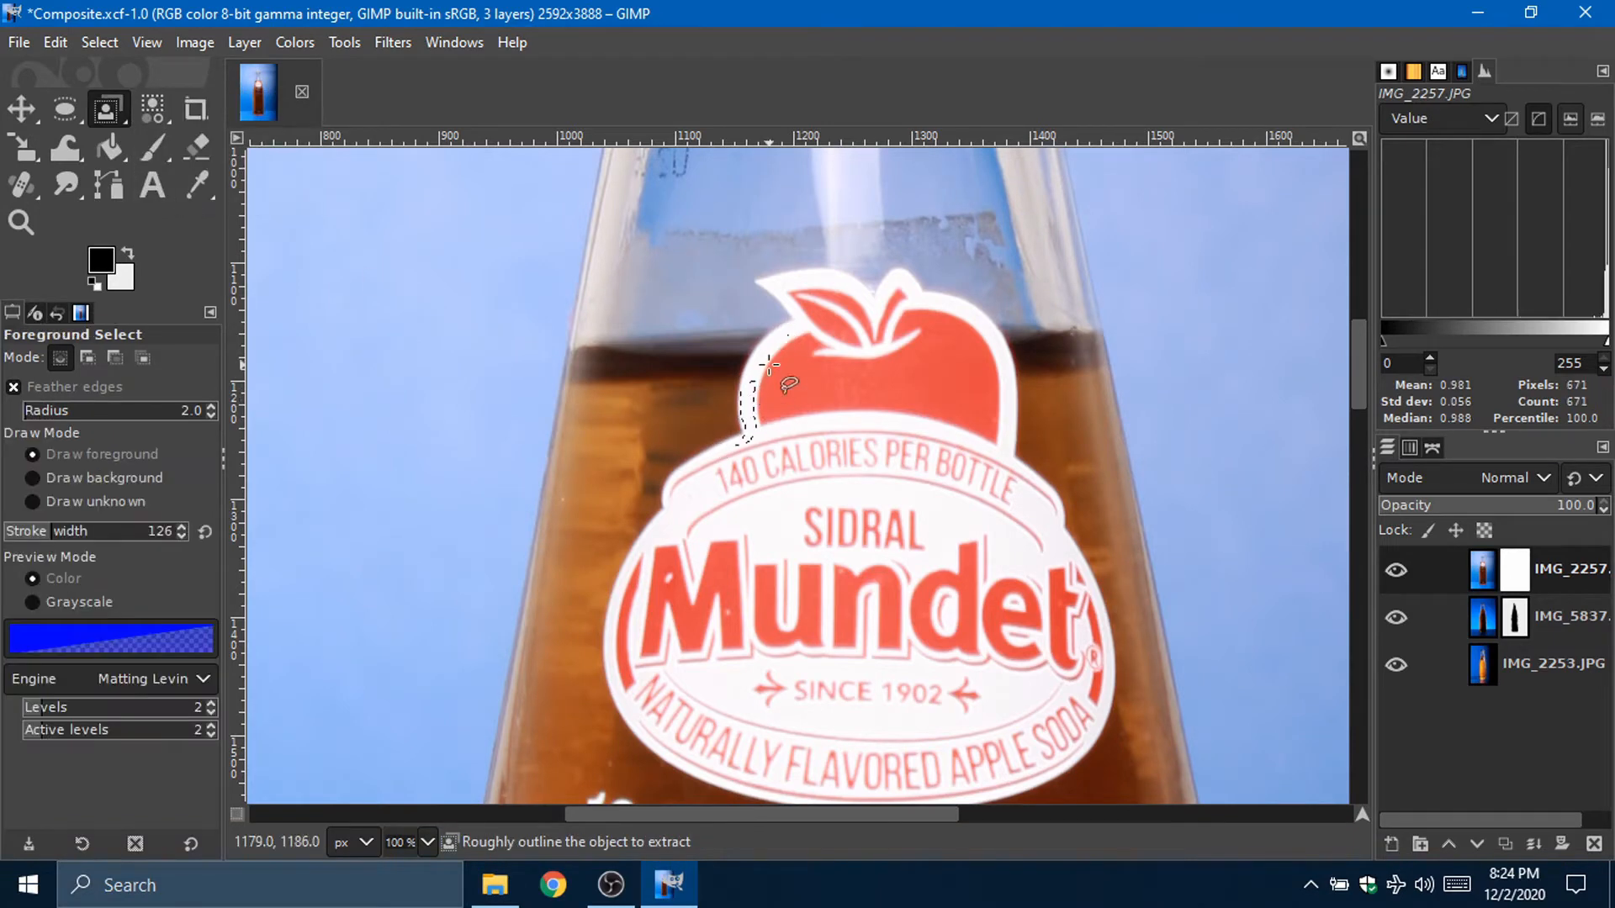
pyautogui.click(672, 481)
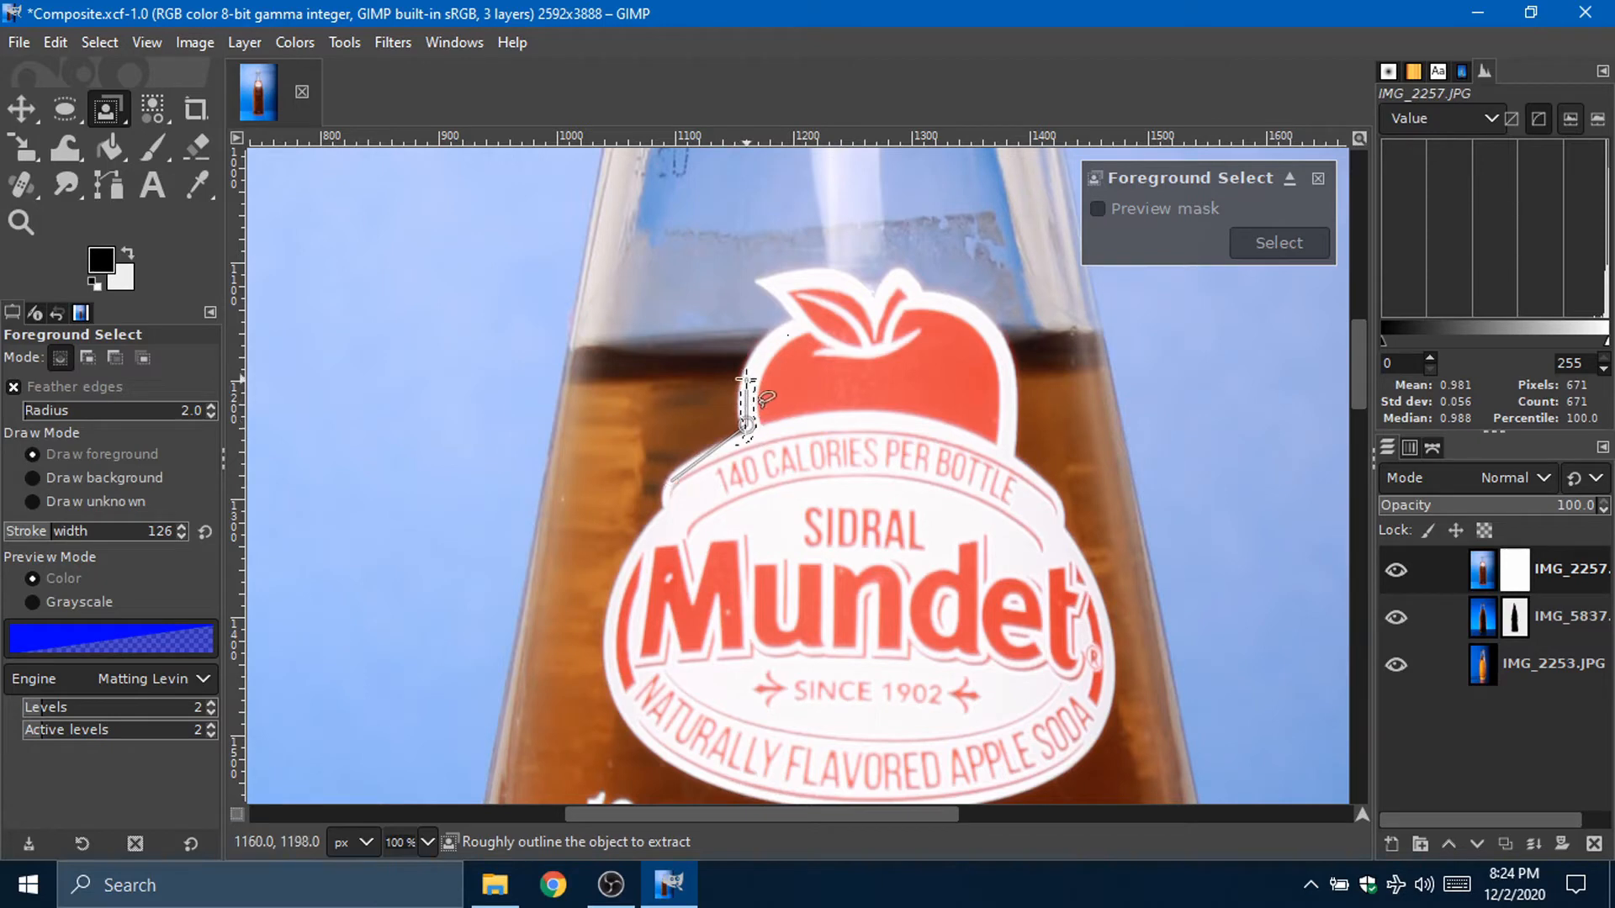
pyautogui.moveTo(755, 357); pyautogui.dragTo(755, 360)
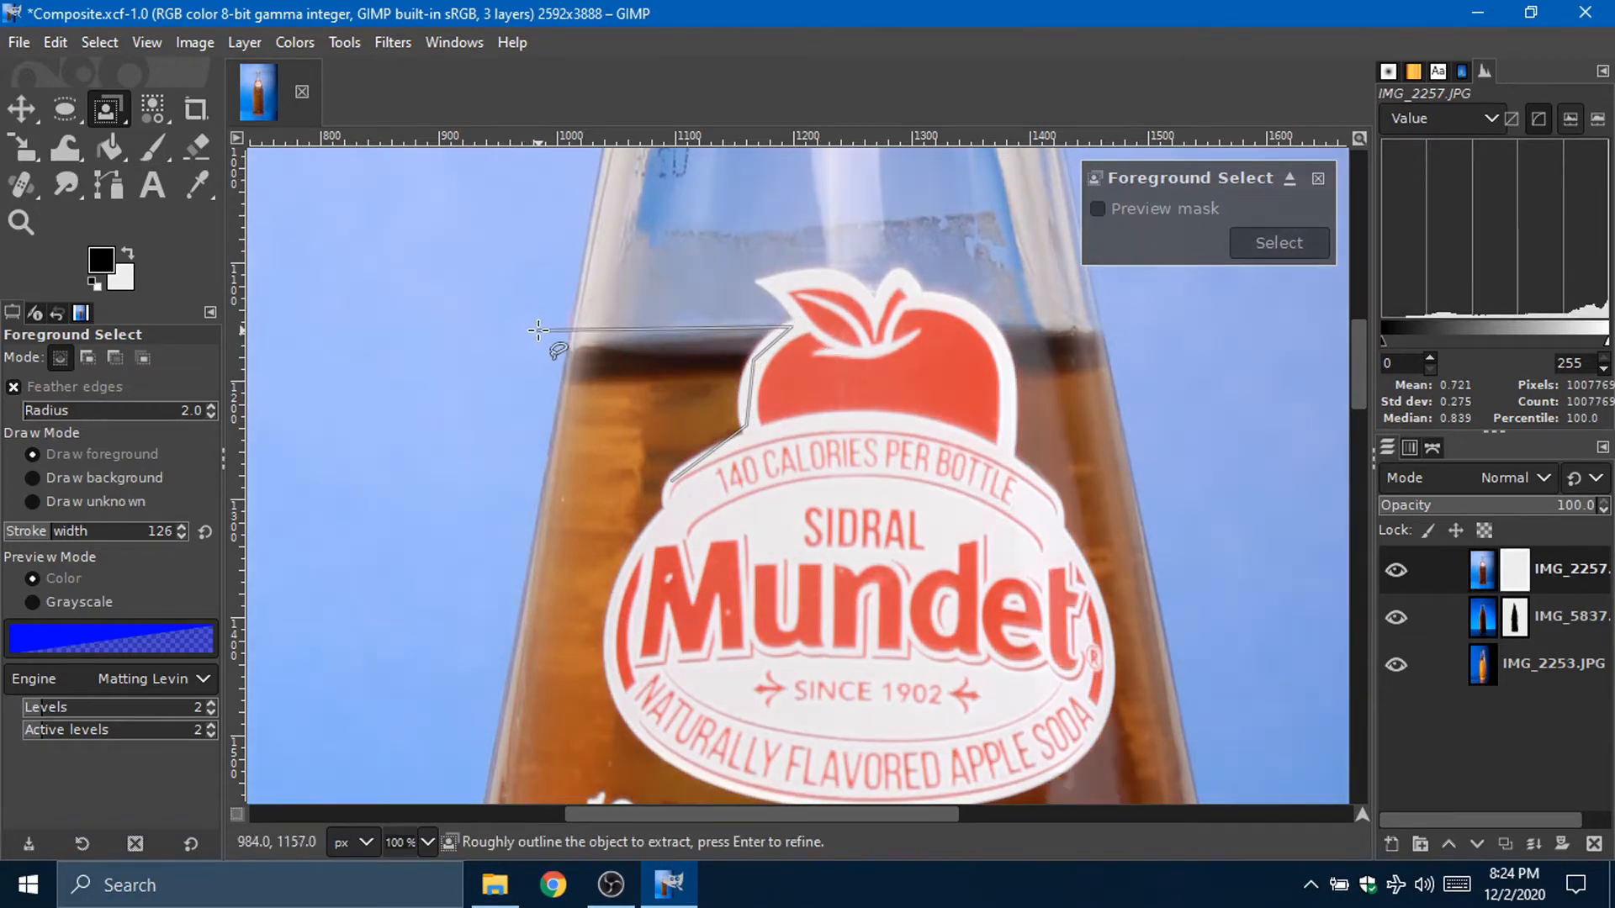
pyautogui.press('Escape')
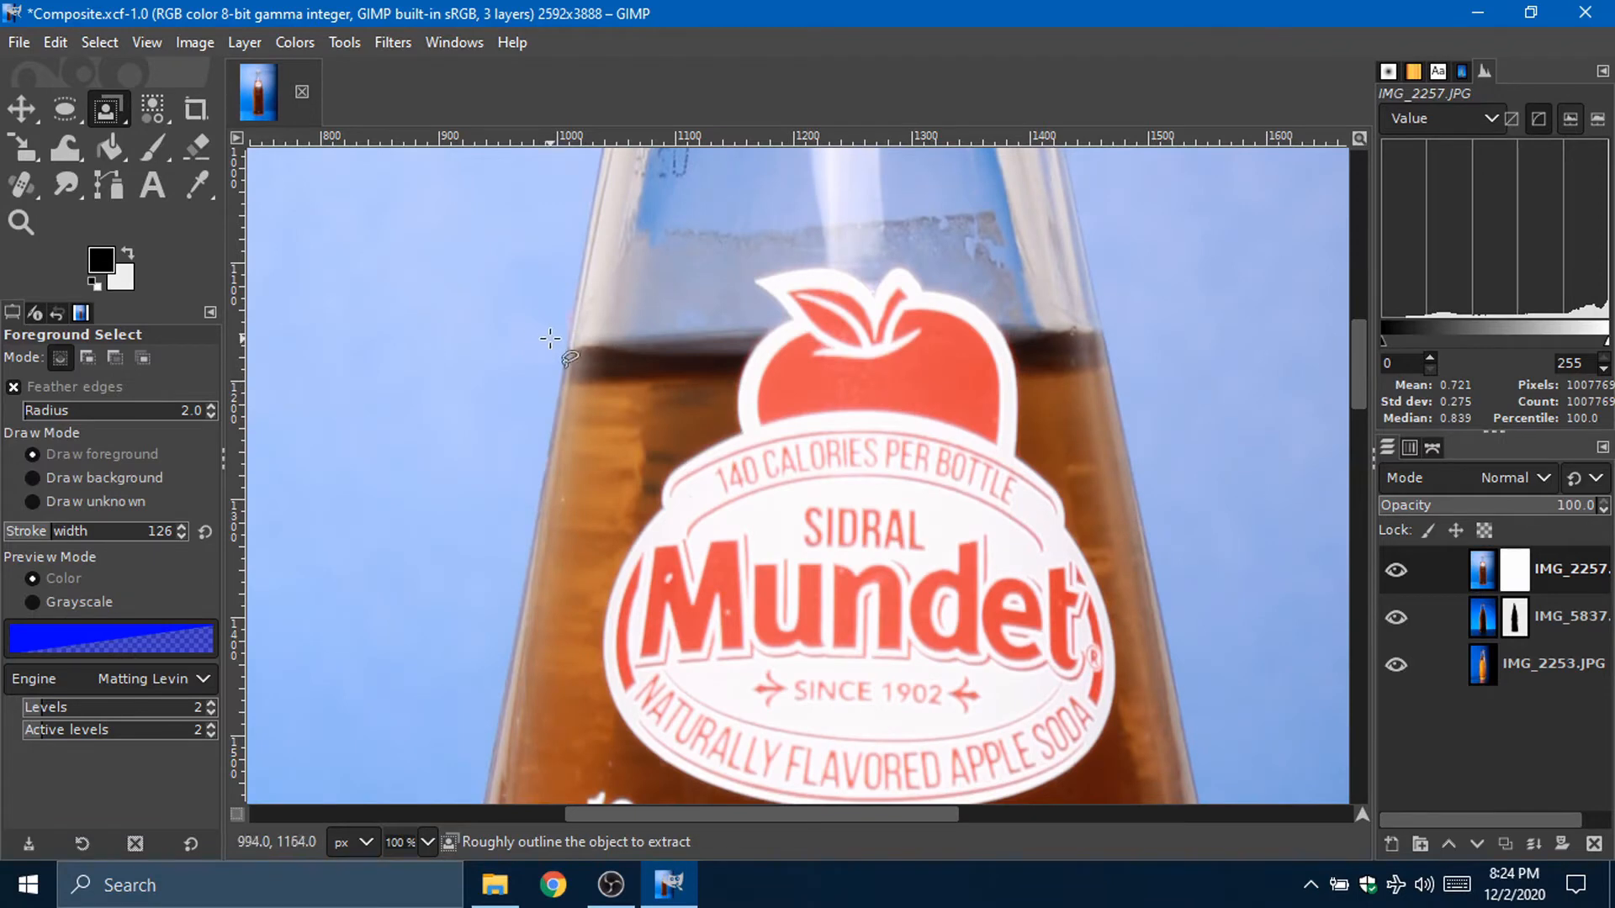
# Step: Choose the 2. Hardness 050 brush at size 51 and paint the IMG_2257.JPG mask black along the label's left edge
pyautogui.click(155, 150)
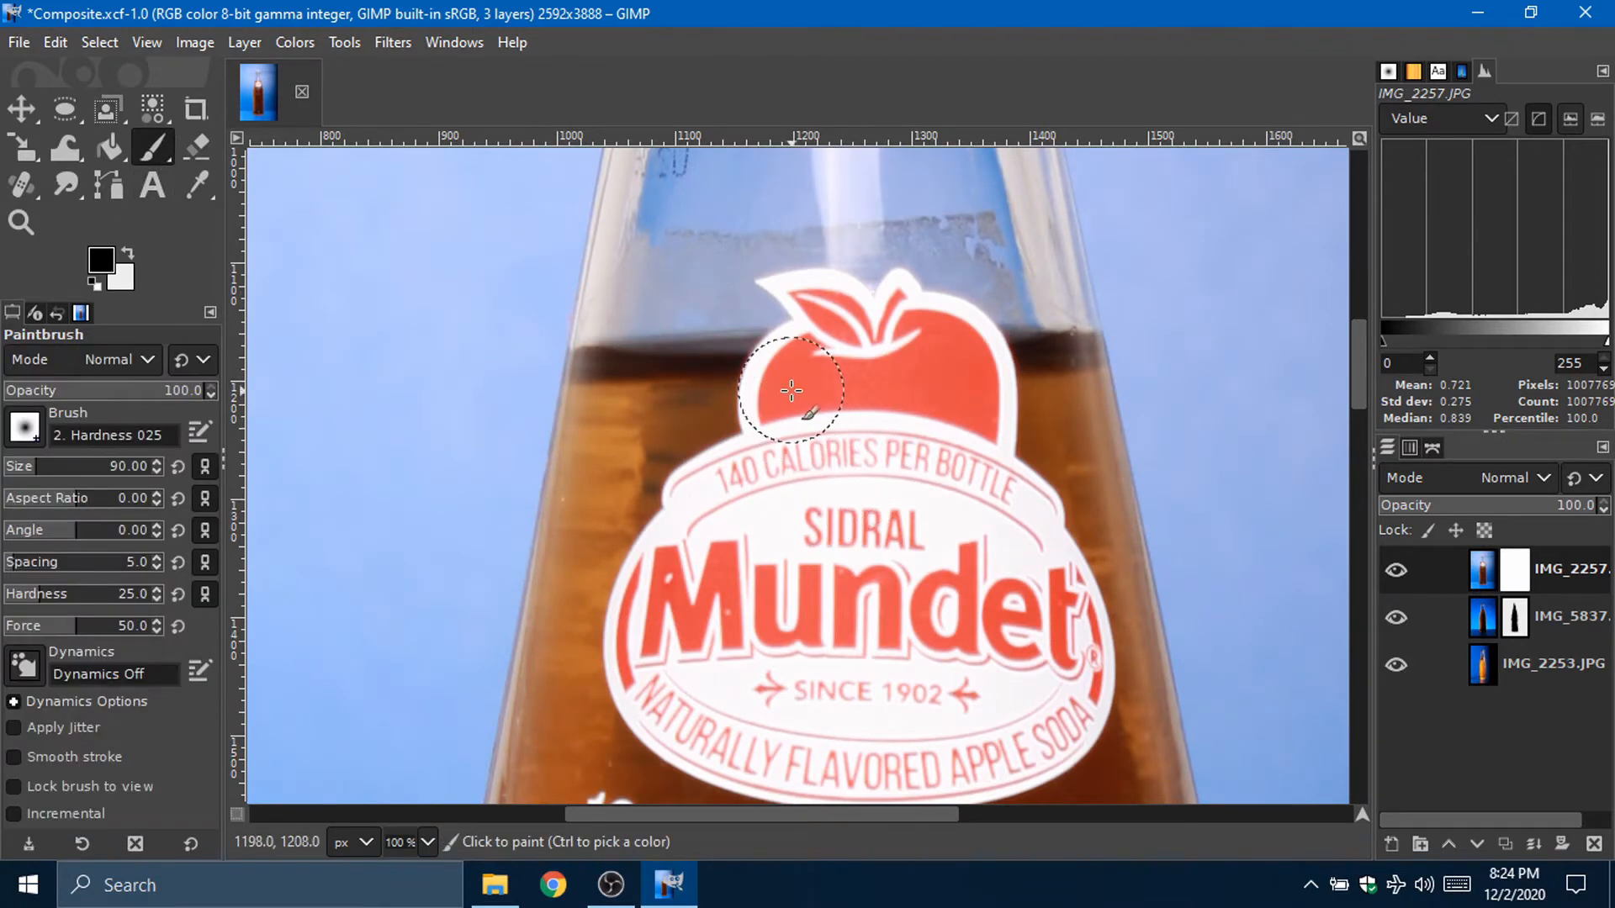
pyautogui.click(26, 427)
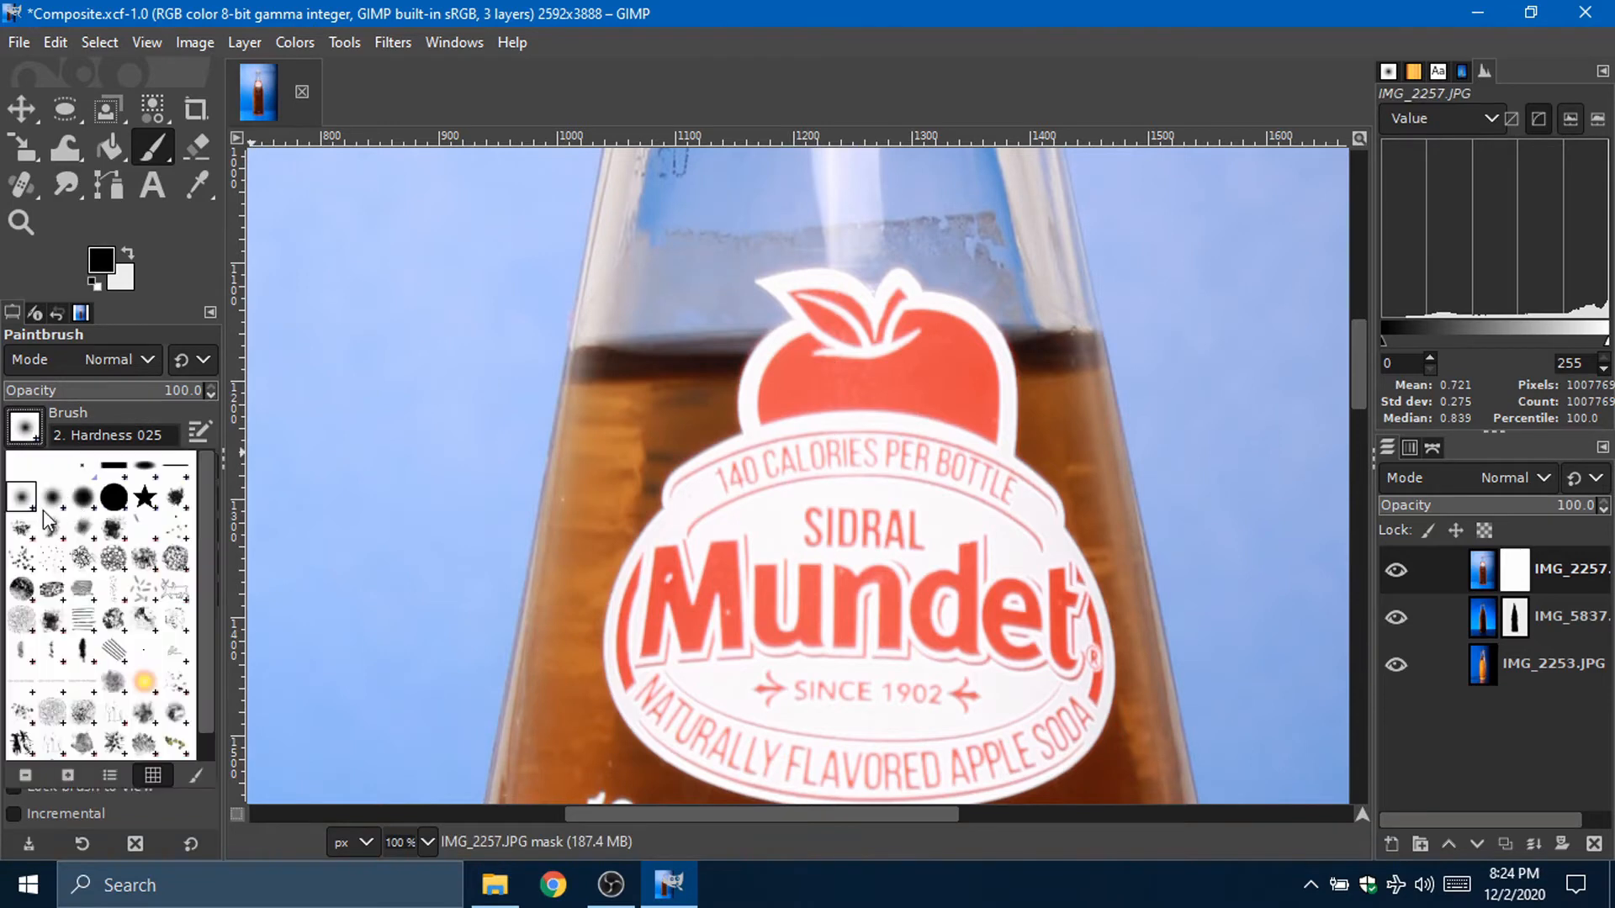
pyautogui.click(52, 497)
pyautogui.moveTo(778, 424)
pyautogui.mouseDown()
pyautogui.moveTo(755, 403)
pyautogui.moveTo(816, 310)
pyautogui.moveTo(787, 292)
pyautogui.moveTo(858, 298)
pyautogui.moveTo(887, 326)
pyautogui.moveTo(899, 290)
pyautogui.moveTo(982, 344)
pyautogui.moveTo(992, 433)
pyautogui.moveTo(910, 389)
pyautogui.moveTo(821, 369)
pyautogui.moveTo(903, 402)
pyautogui.moveTo(884, 428)
pyautogui.moveTo(810, 432)
pyautogui.moveTo(680, 485)
pyautogui.moveTo(673, 520)
pyautogui.moveTo(604, 596)
pyautogui.moveTo(662, 528)
pyautogui.moveTo(623, 592)
pyautogui.moveTo(619, 668)
pyautogui.moveTo(681, 723)
pyautogui.mouseUp()
pyautogui.scroll(-5, 683, 650)
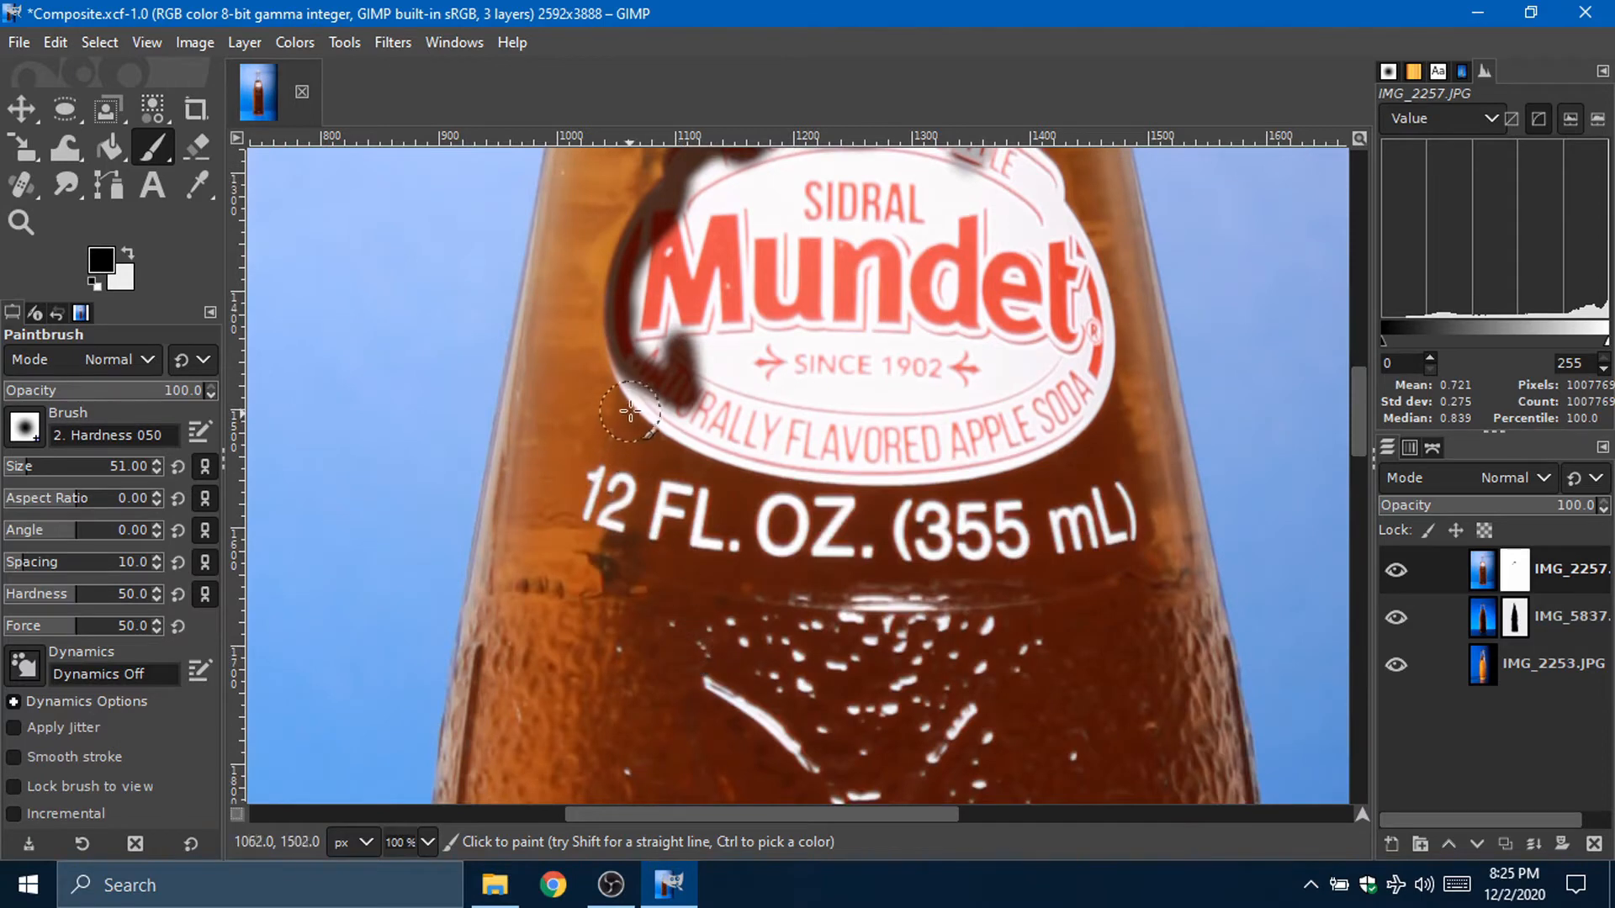
pyautogui.moveTo(630, 411)
pyautogui.mouseDown()
pyautogui.moveTo(664, 399)
pyautogui.moveTo(845, 487)
pyautogui.moveTo(1102, 357)
pyautogui.moveTo(1056, 296)
pyautogui.moveTo(793, 318)
pyautogui.mouseUp()
# Step: Enlarge the Paintbrush to size 124 and paint the IMG_2257.JPG mask black across the label's lettering and the apple
pyautogui.press(']')
pyautogui.moveTo(701, 264)
pyautogui.mouseDown()
pyautogui.moveTo(811, 403)
pyautogui.moveTo(651, 409)
pyautogui.moveTo(891, 202)
pyautogui.mouseUp()
pyautogui.scroll(2, 807, 353)
pyautogui.moveTo(793, 454); pyautogui.dragTo(841, 319)
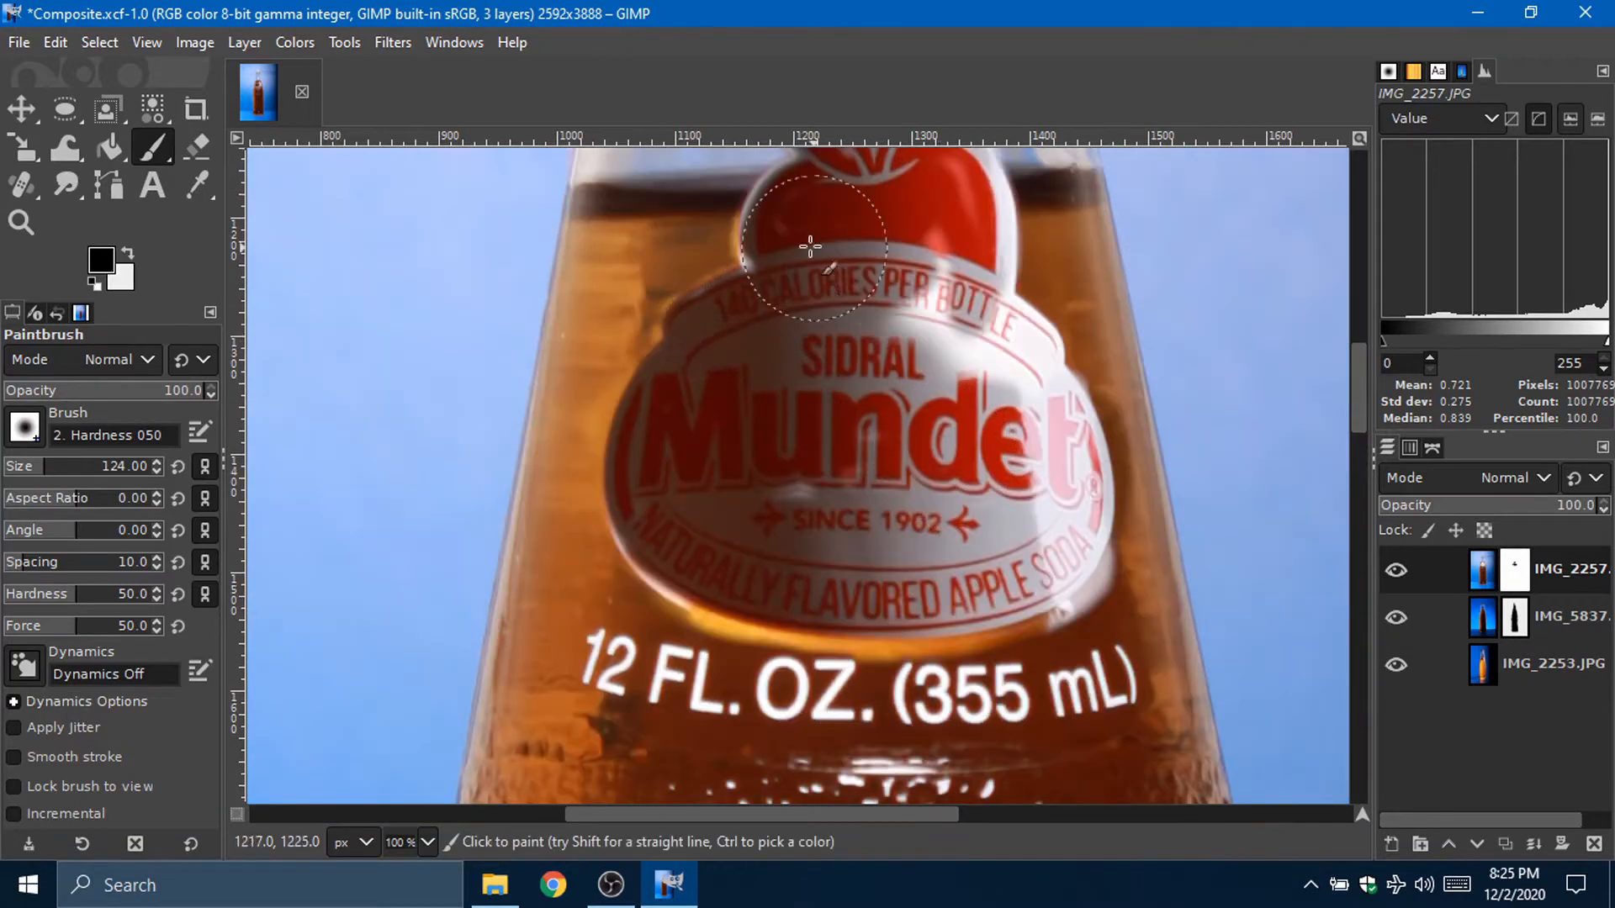
pyautogui.moveTo(810, 246); pyautogui.dragTo(776, 220)
pyautogui.scroll(2, 791, 336)
pyautogui.moveTo(793, 392)
pyautogui.mouseDown()
pyautogui.moveTo(921, 322)
pyautogui.moveTo(1049, 655)
pyautogui.moveTo(1037, 620)
pyautogui.mouseUp()
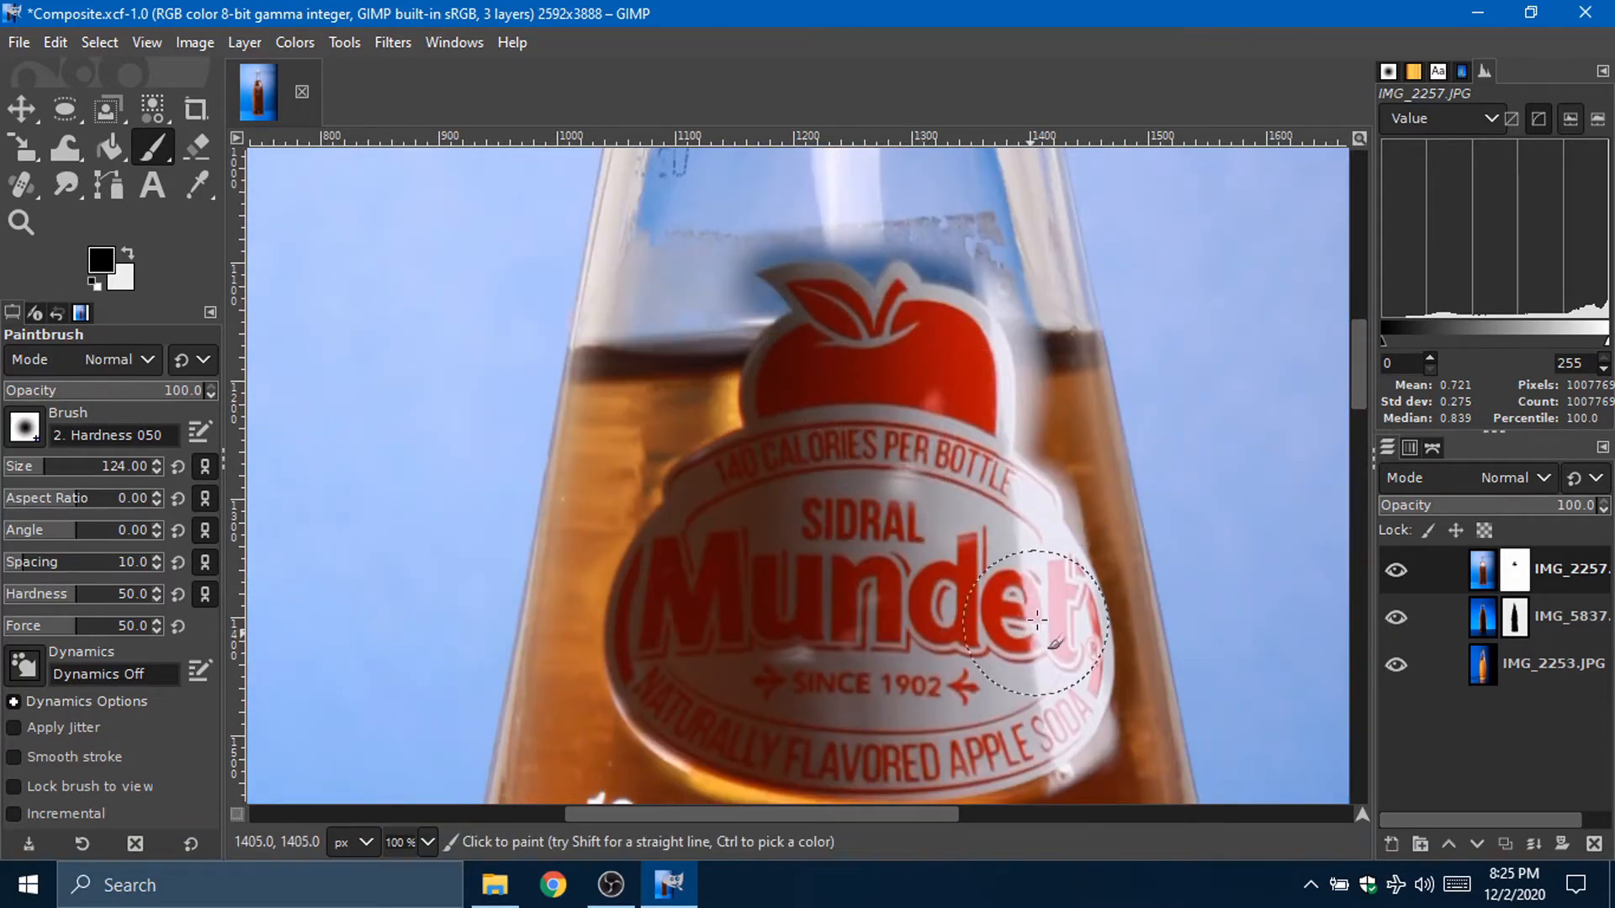
# Step: Hide and show the IMG_2257.JPG layer to compare the label with and without it
pyautogui.click(1396, 570)
pyautogui.click(1396, 570)
pyautogui.scroll(-2, 1211, 513)
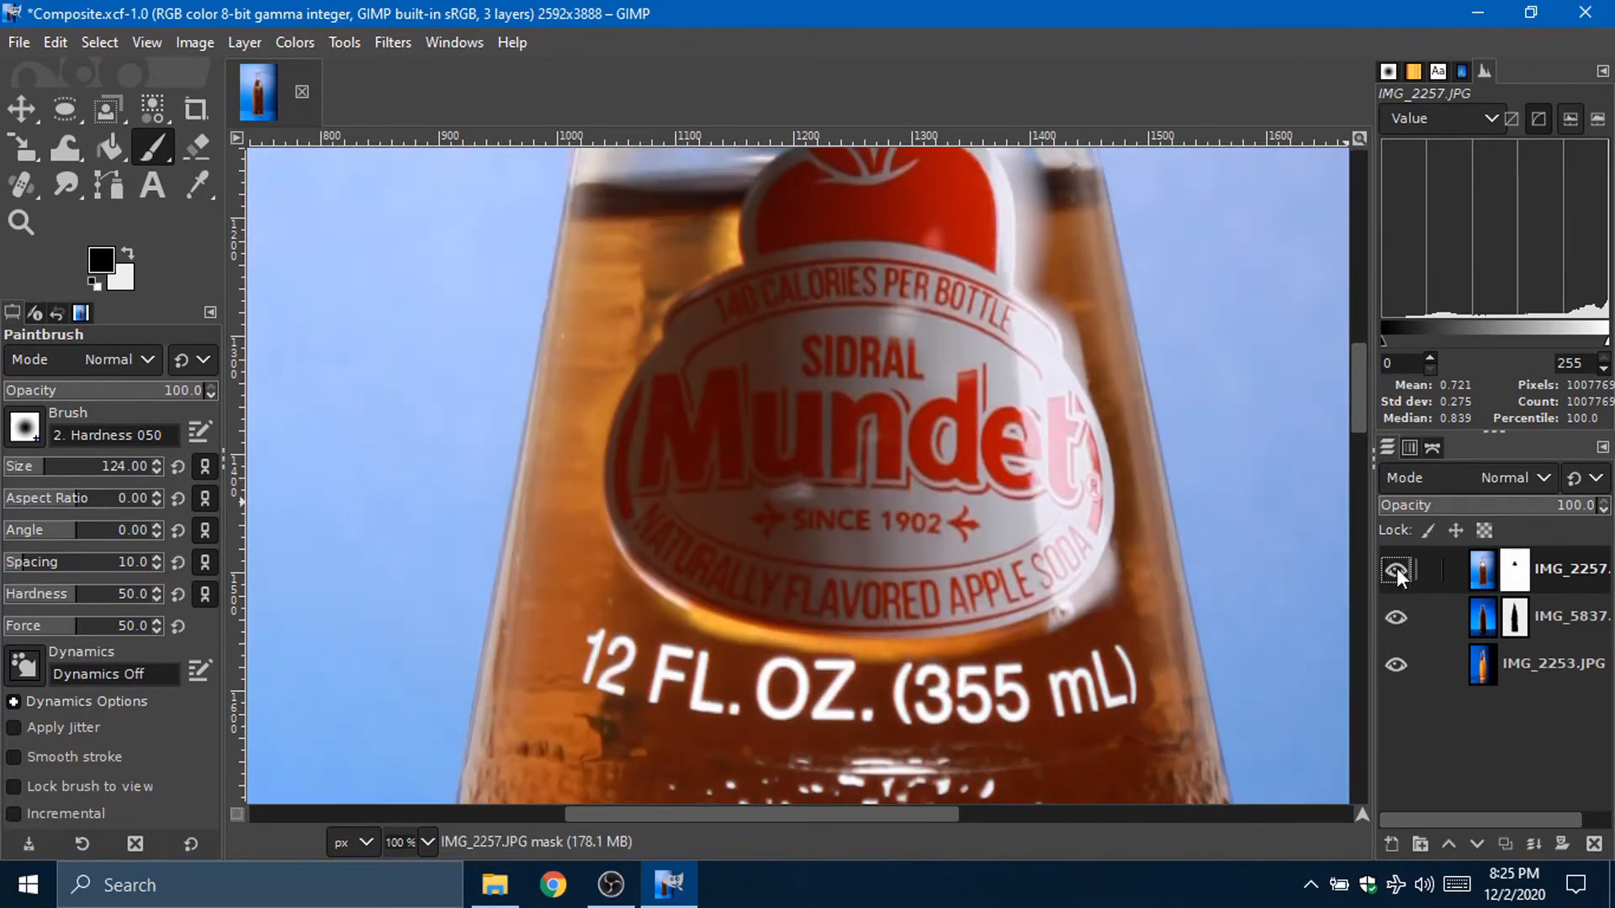
pyautogui.click(1396, 570)
pyautogui.click(1396, 568)
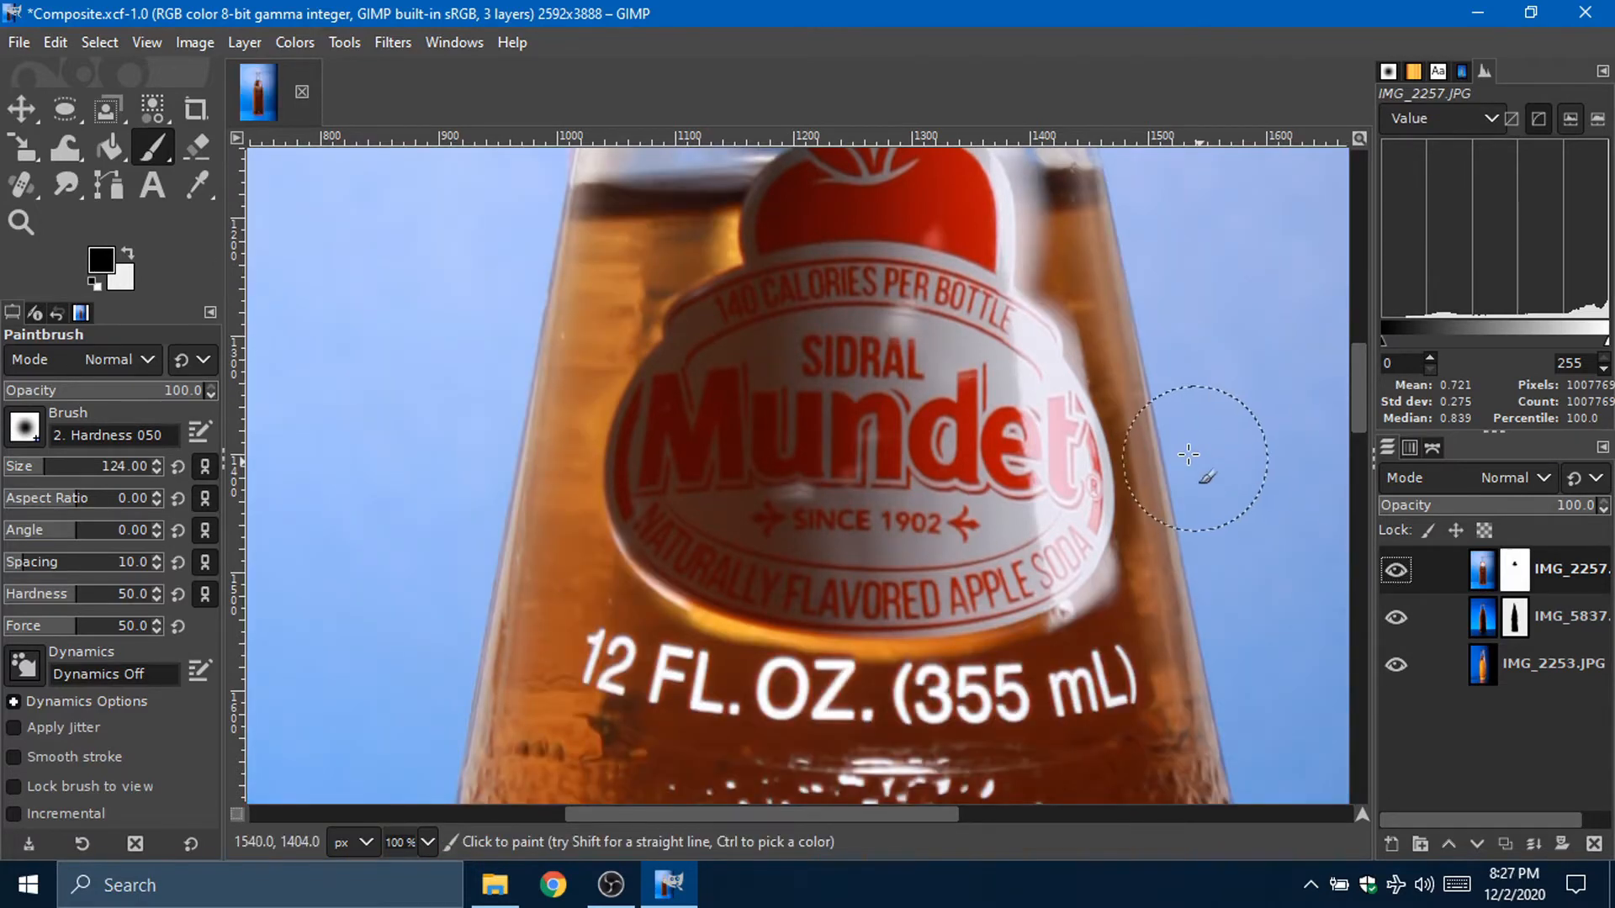
pyautogui.scroll(2, 648, 647)
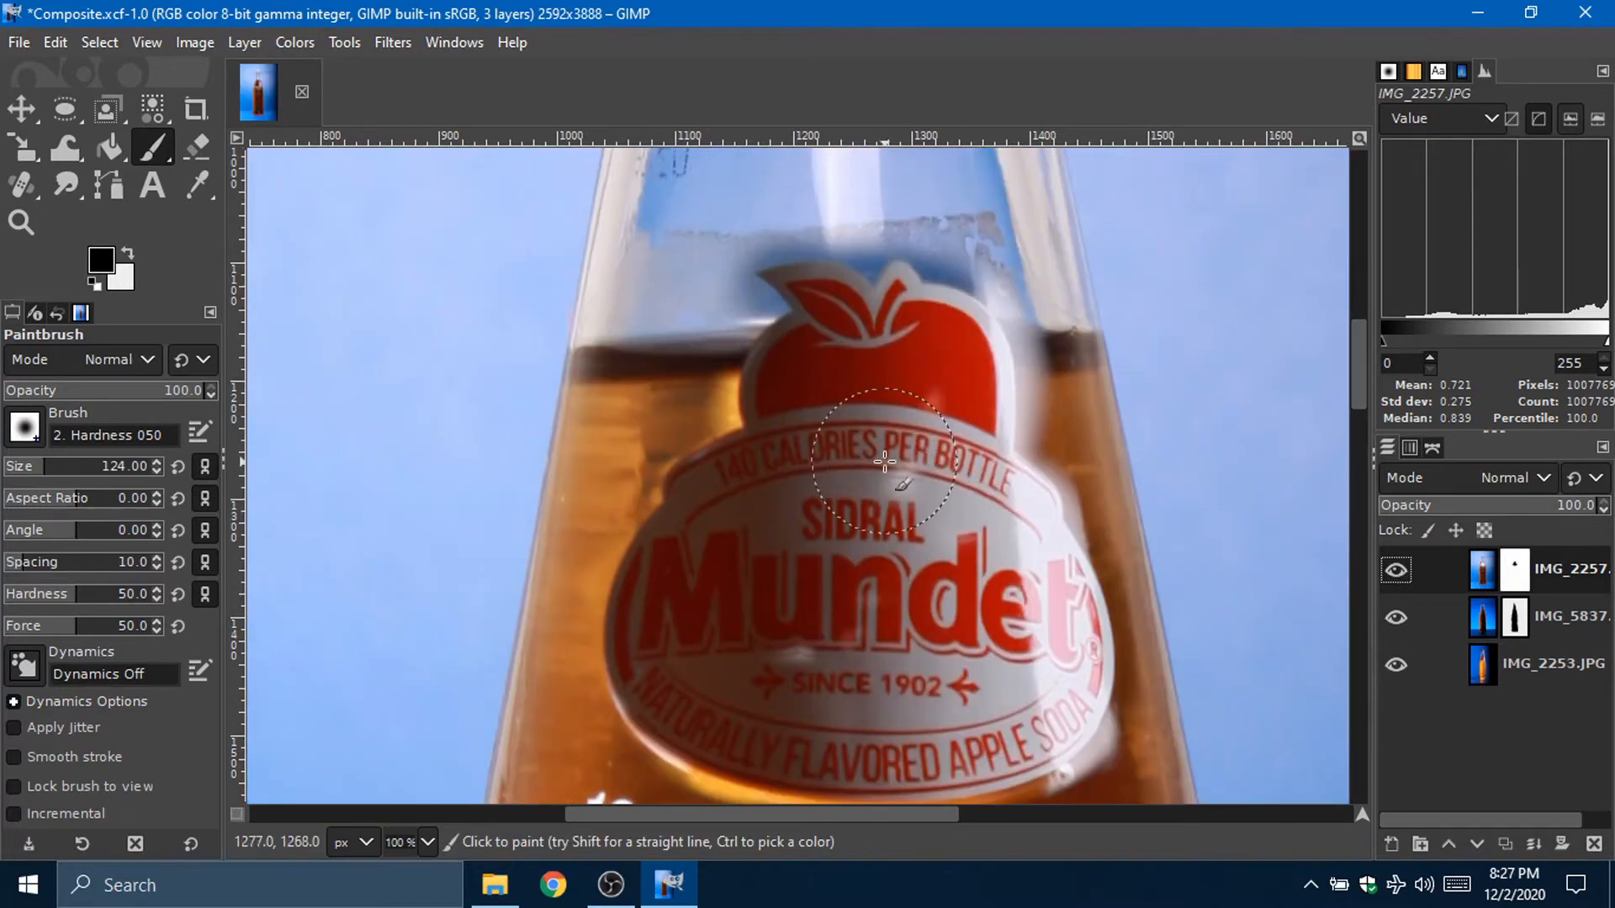
# Step: Disable and re-enable the IMG_2257.JPG layer mask to compare its effect on the label, and activate the Move tool
pyautogui.rightClick(1514, 588)
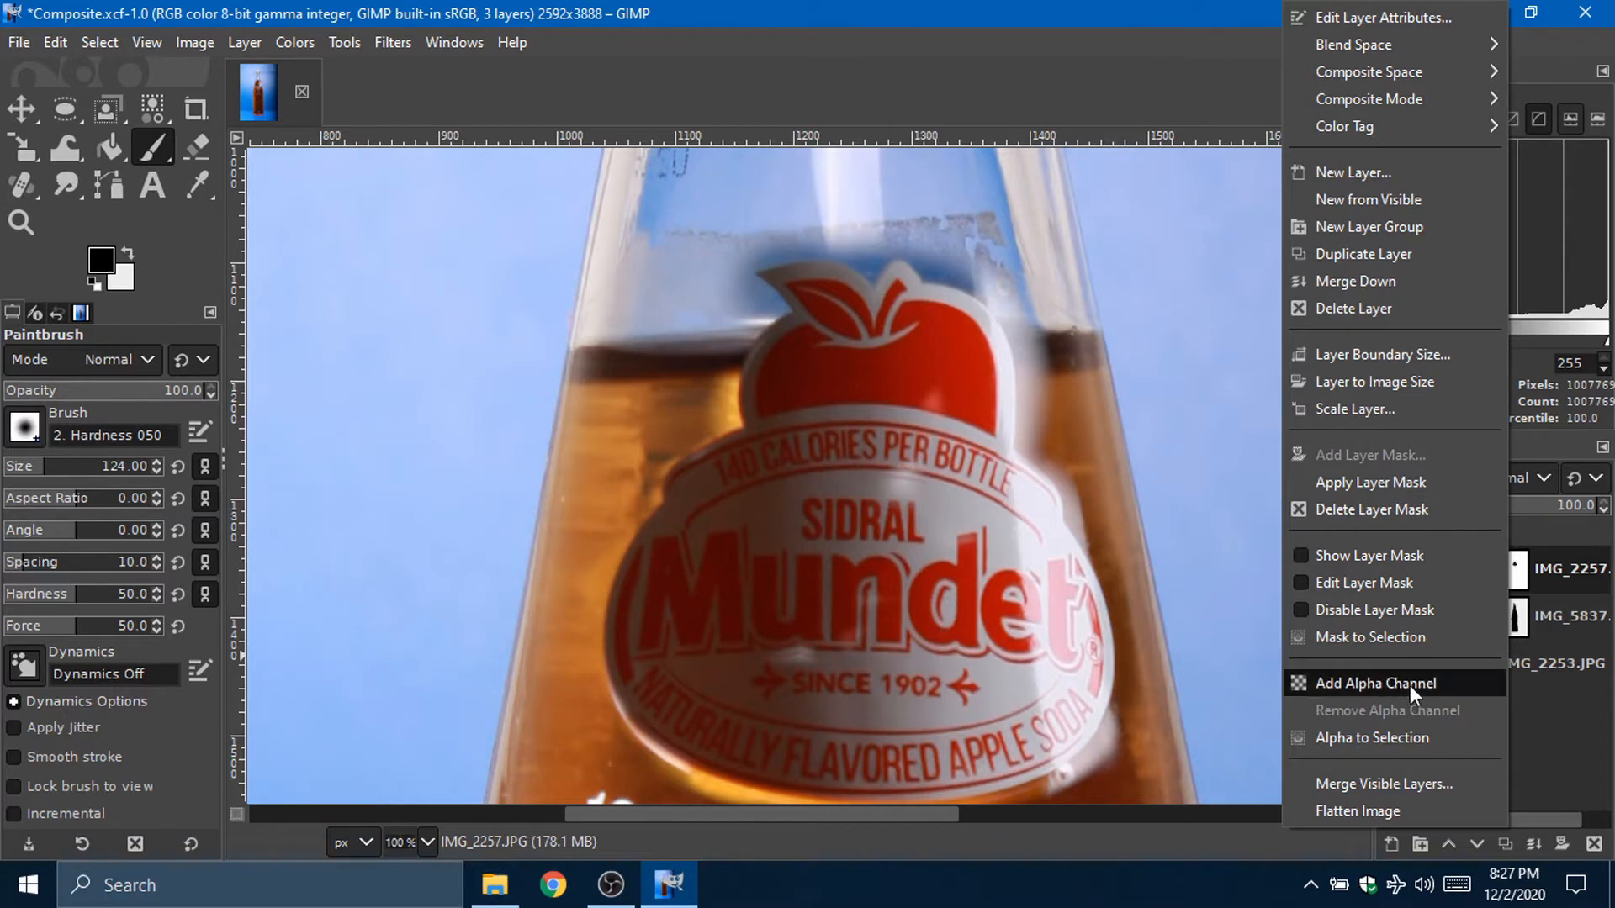
pyautogui.click(1356, 614)
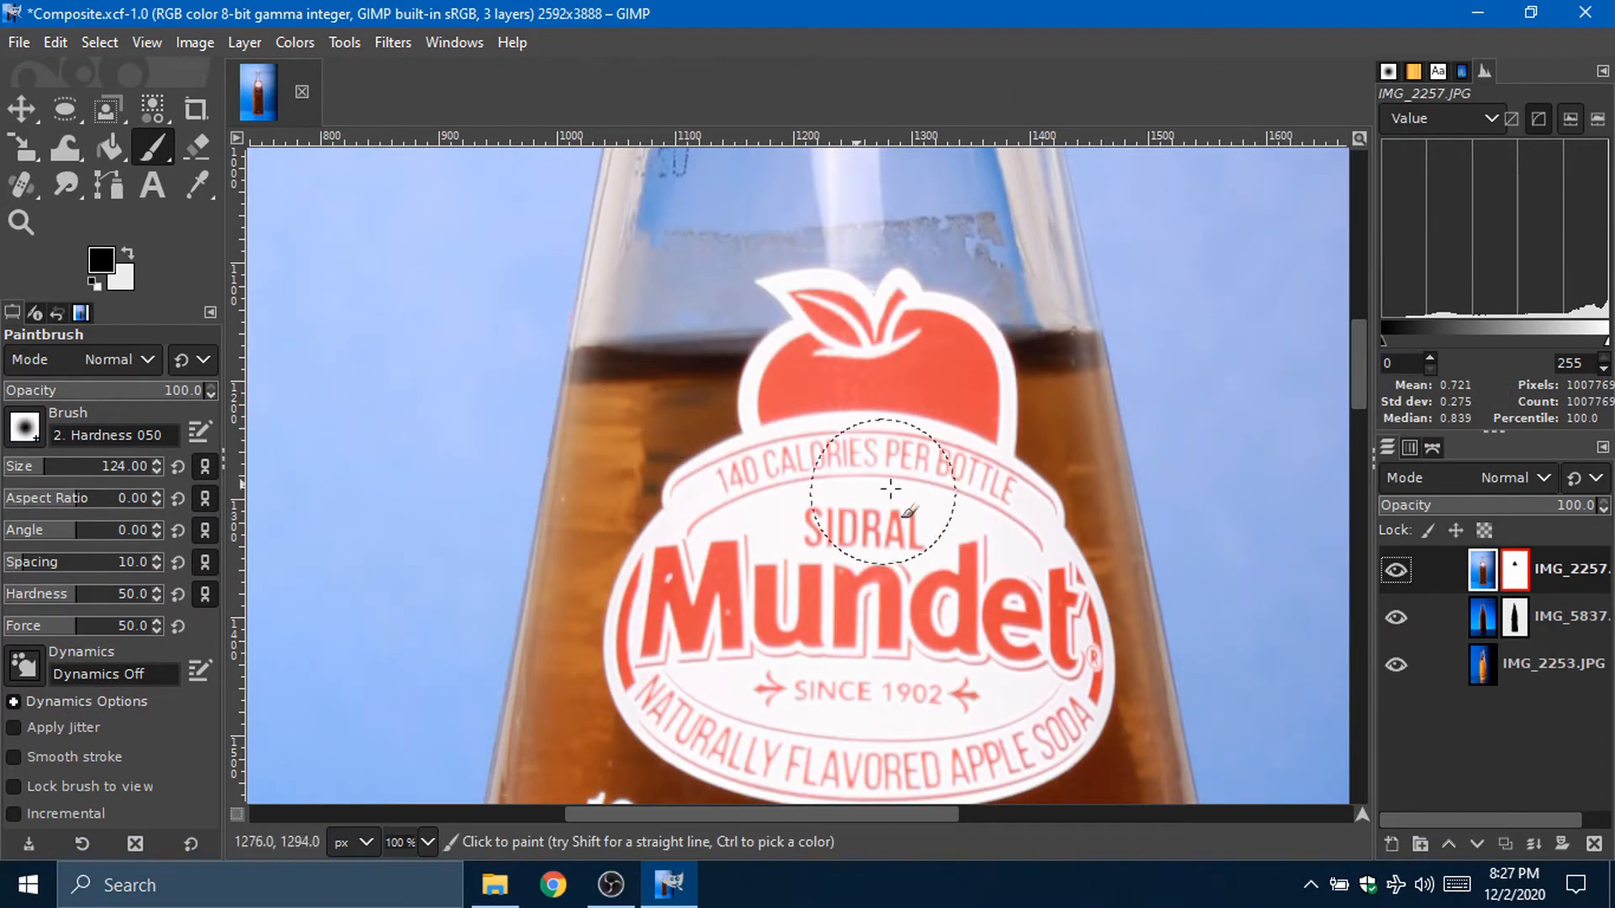
pyautogui.rightClick(1511, 580)
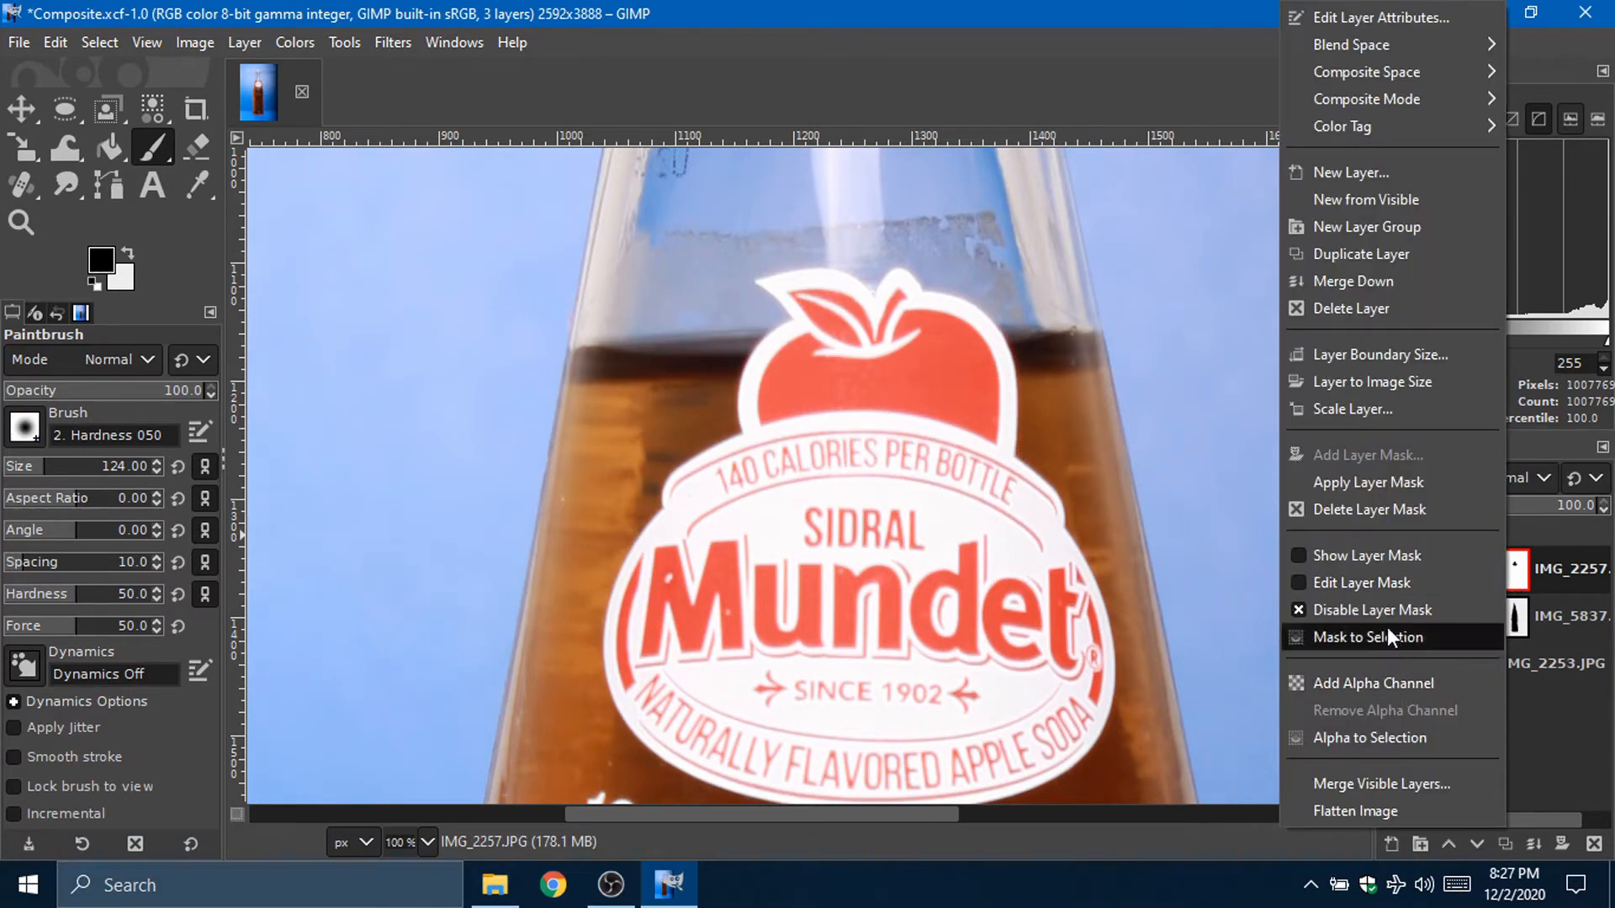
pyautogui.click(1315, 607)
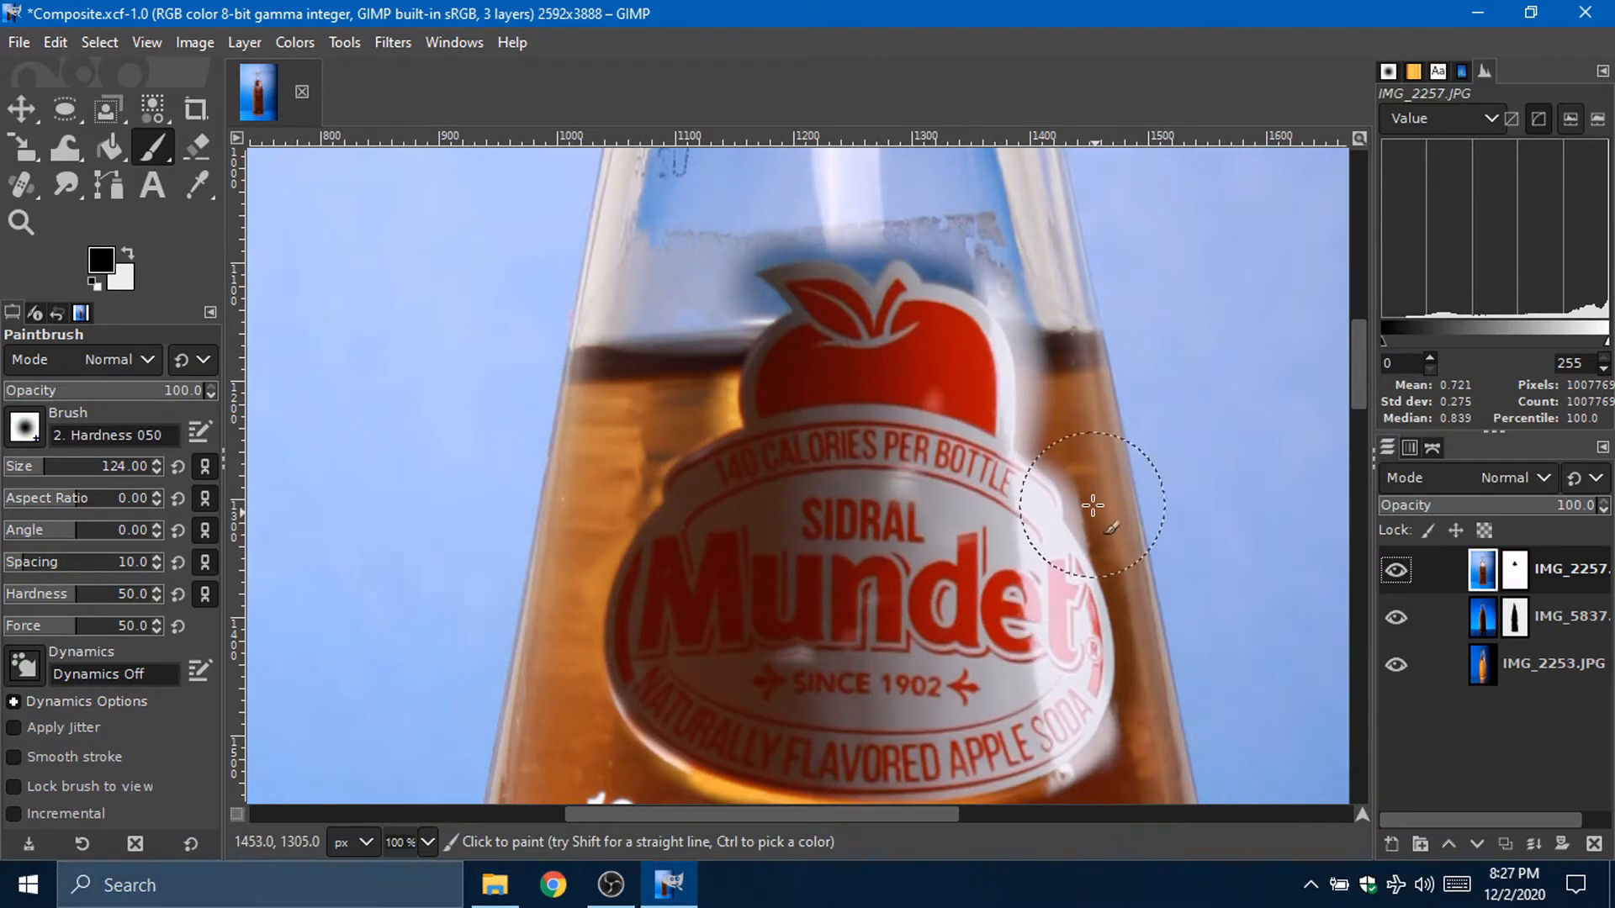
pyautogui.scroll(-3, 1092, 504)
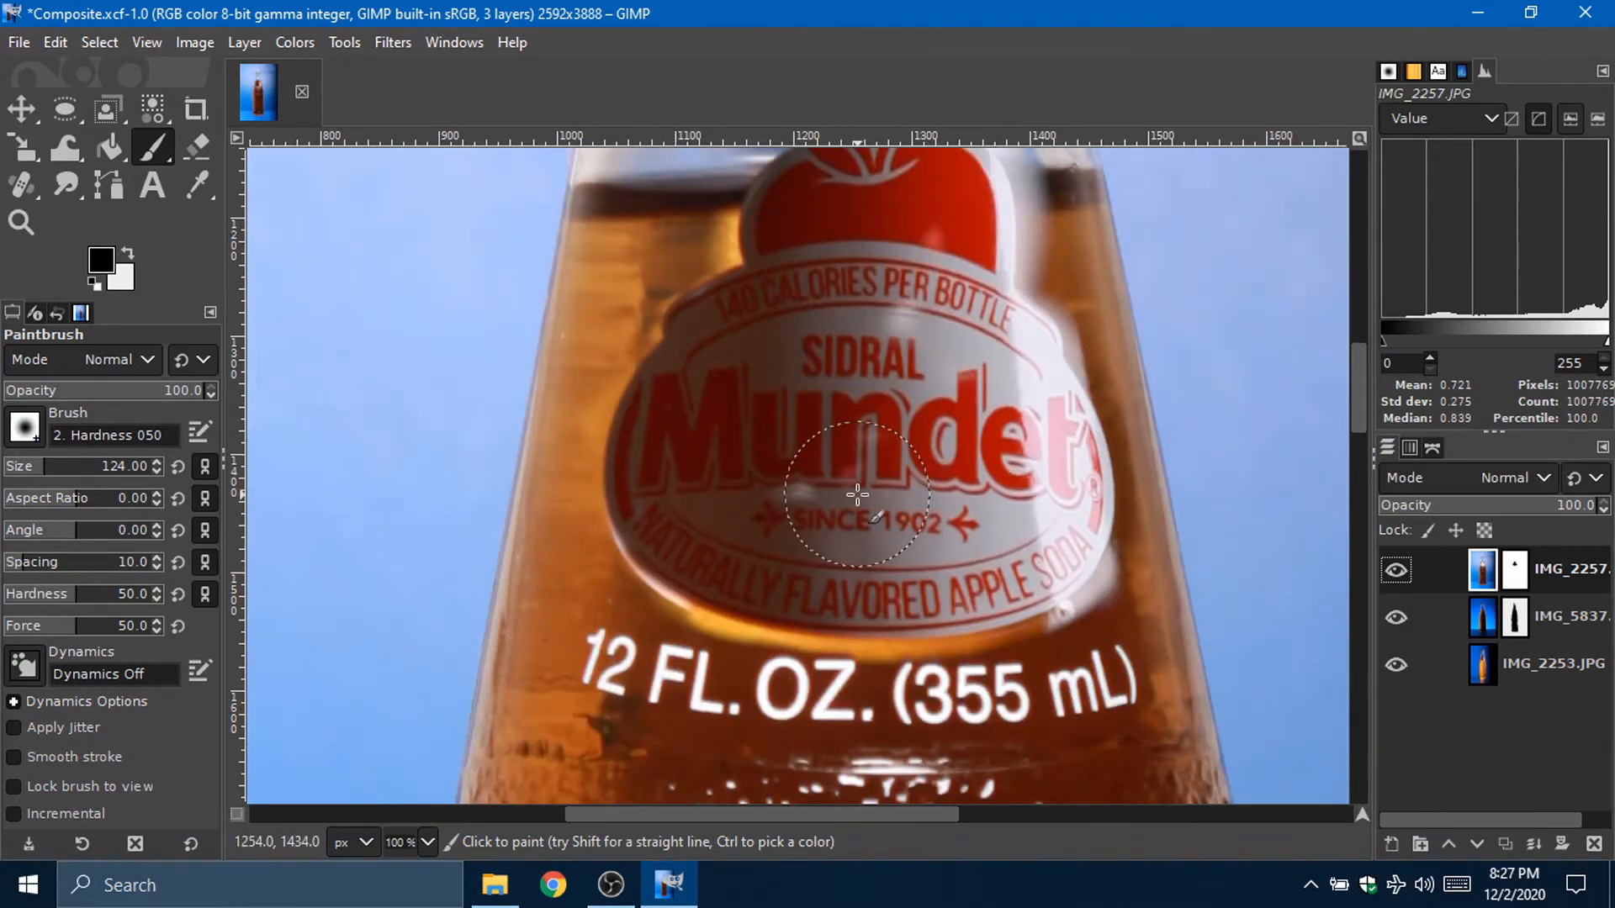
pyautogui.click(22, 107)
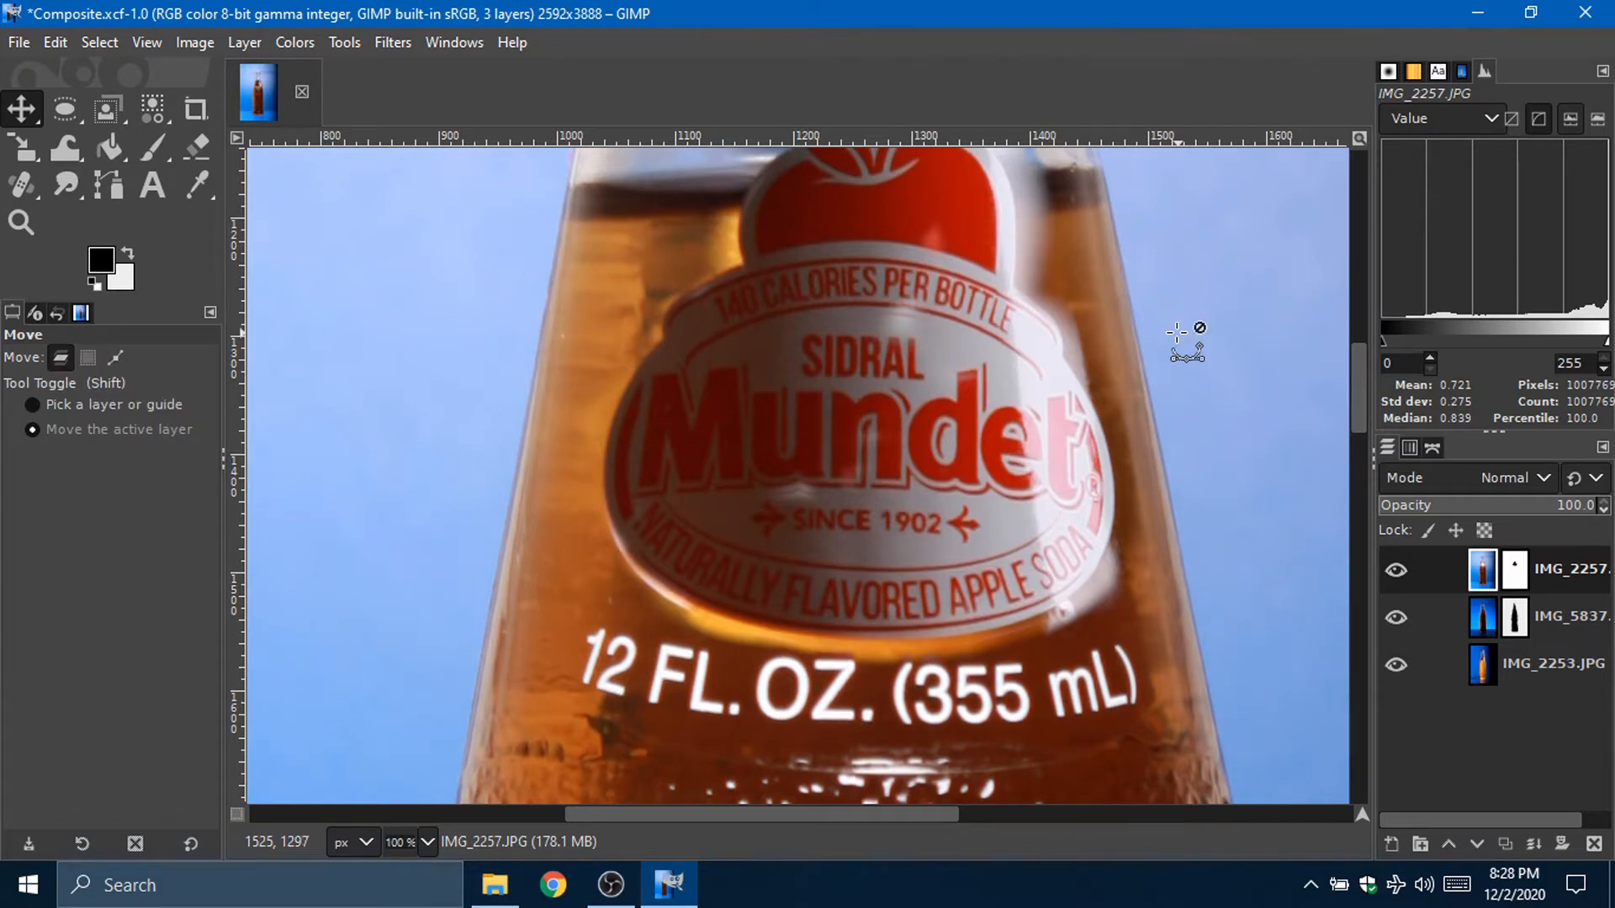
# Step: Toggle the IMG_2257.JPG layer mask off and back on to compare the bright and masked versions of the label
pyautogui.hotkey('ctrl', 'z')
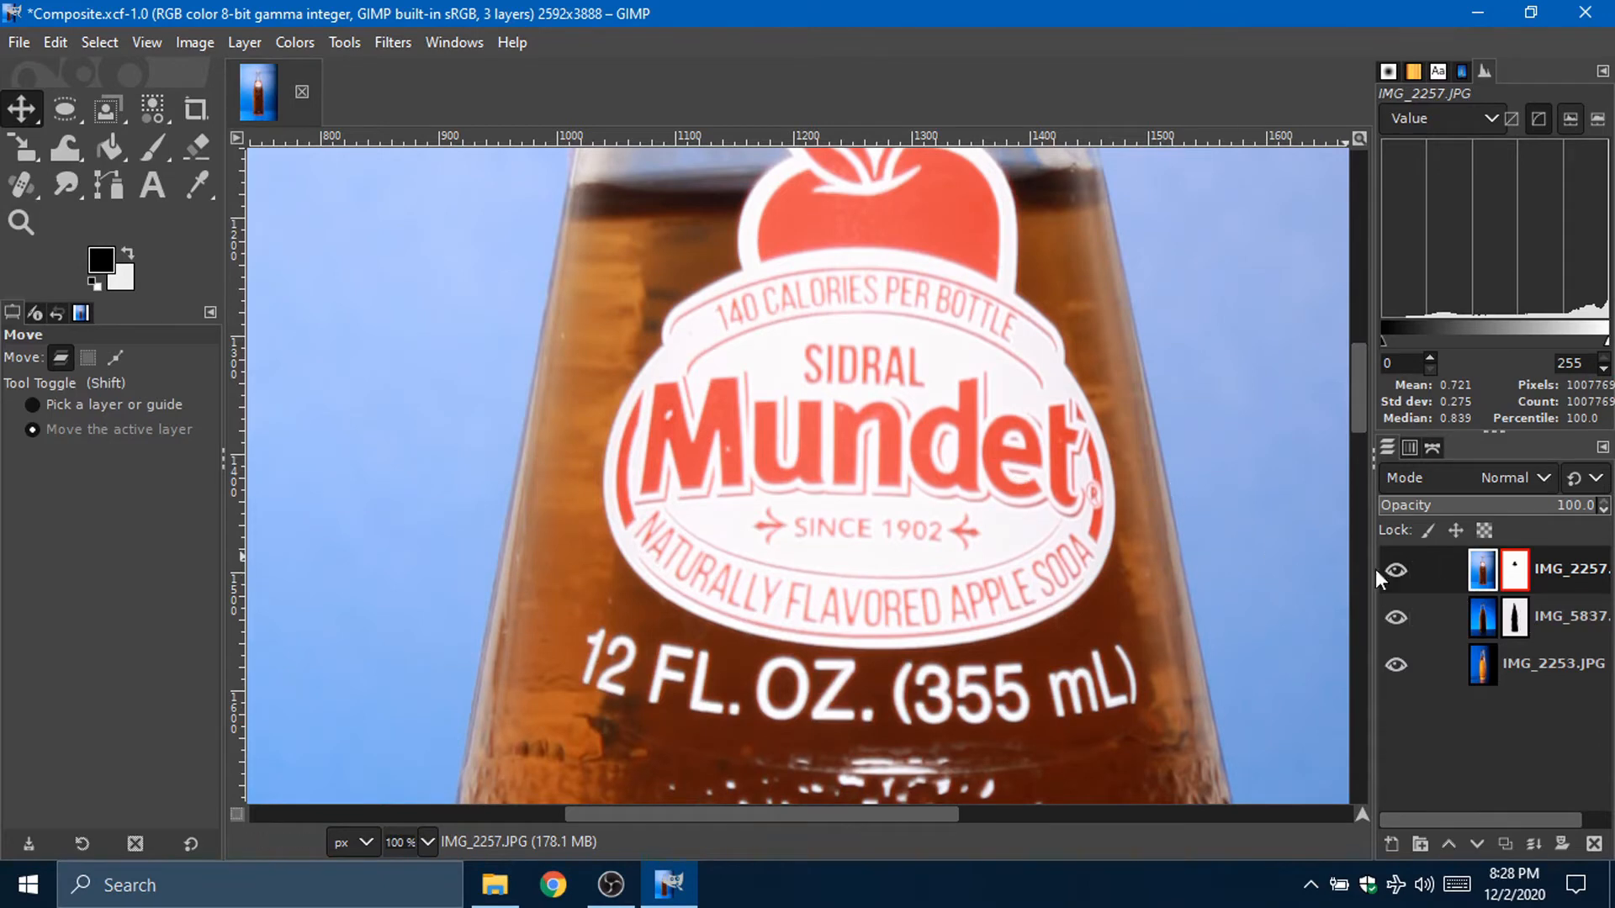
pyautogui.rightClick(1428, 569)
pyautogui.click(1355, 608)
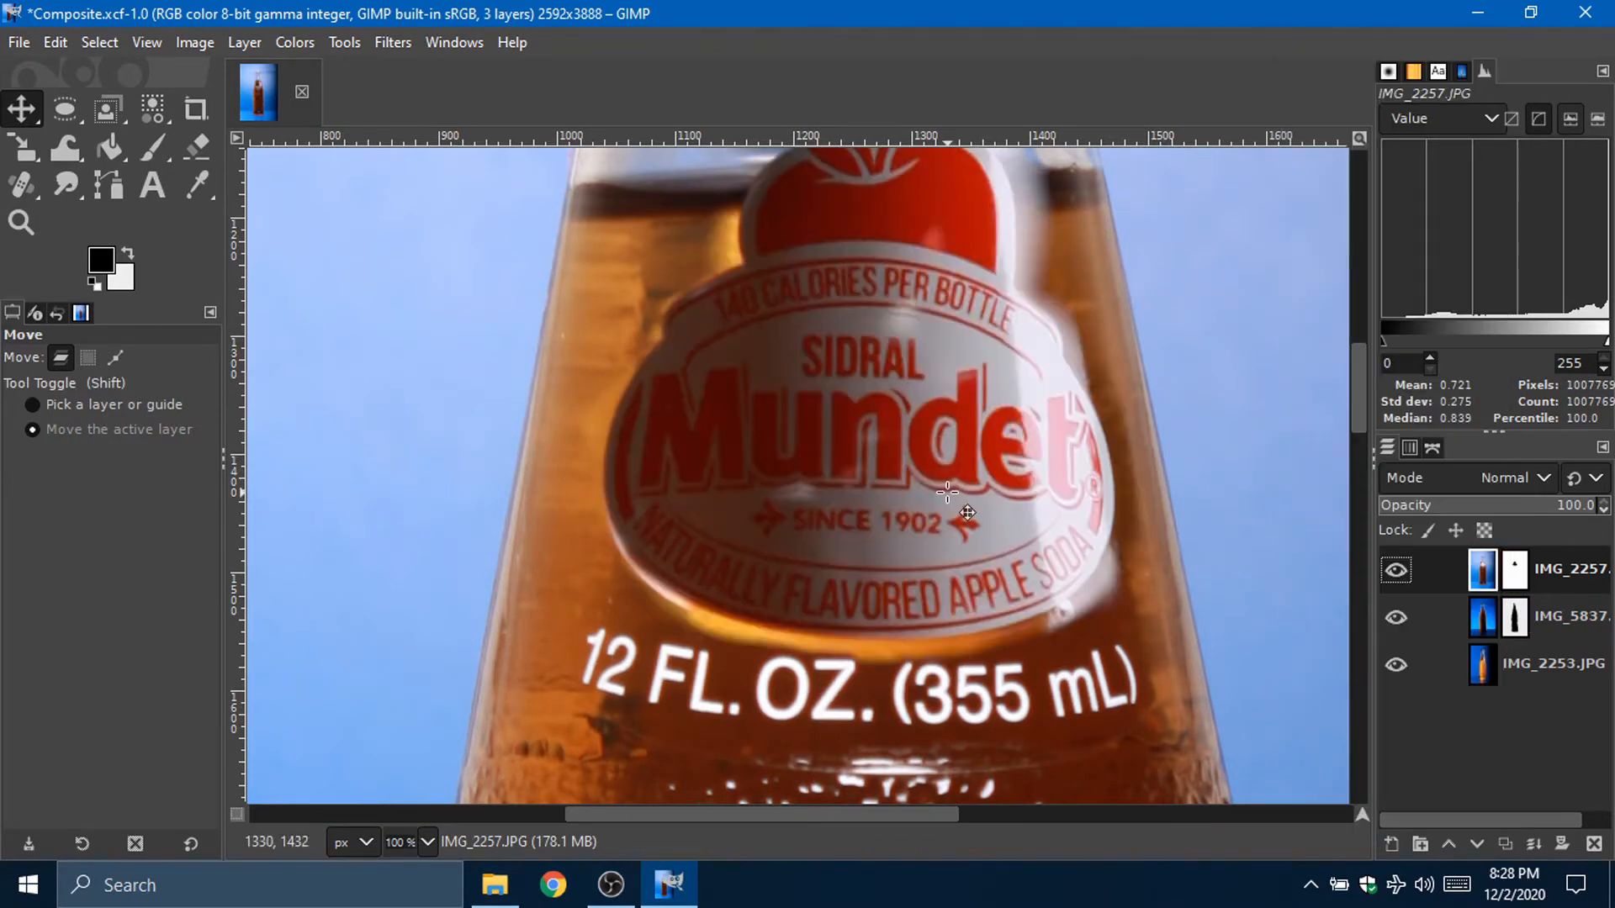
# Step: Try to move the IMG_5837.JPG layer mask over the bottle and undo the attempt, keeping the IMG_2257.JPG mask enabled
pyautogui.press('pagedown')
pyautogui.press('pagedown')
pyautogui.press('pageup')
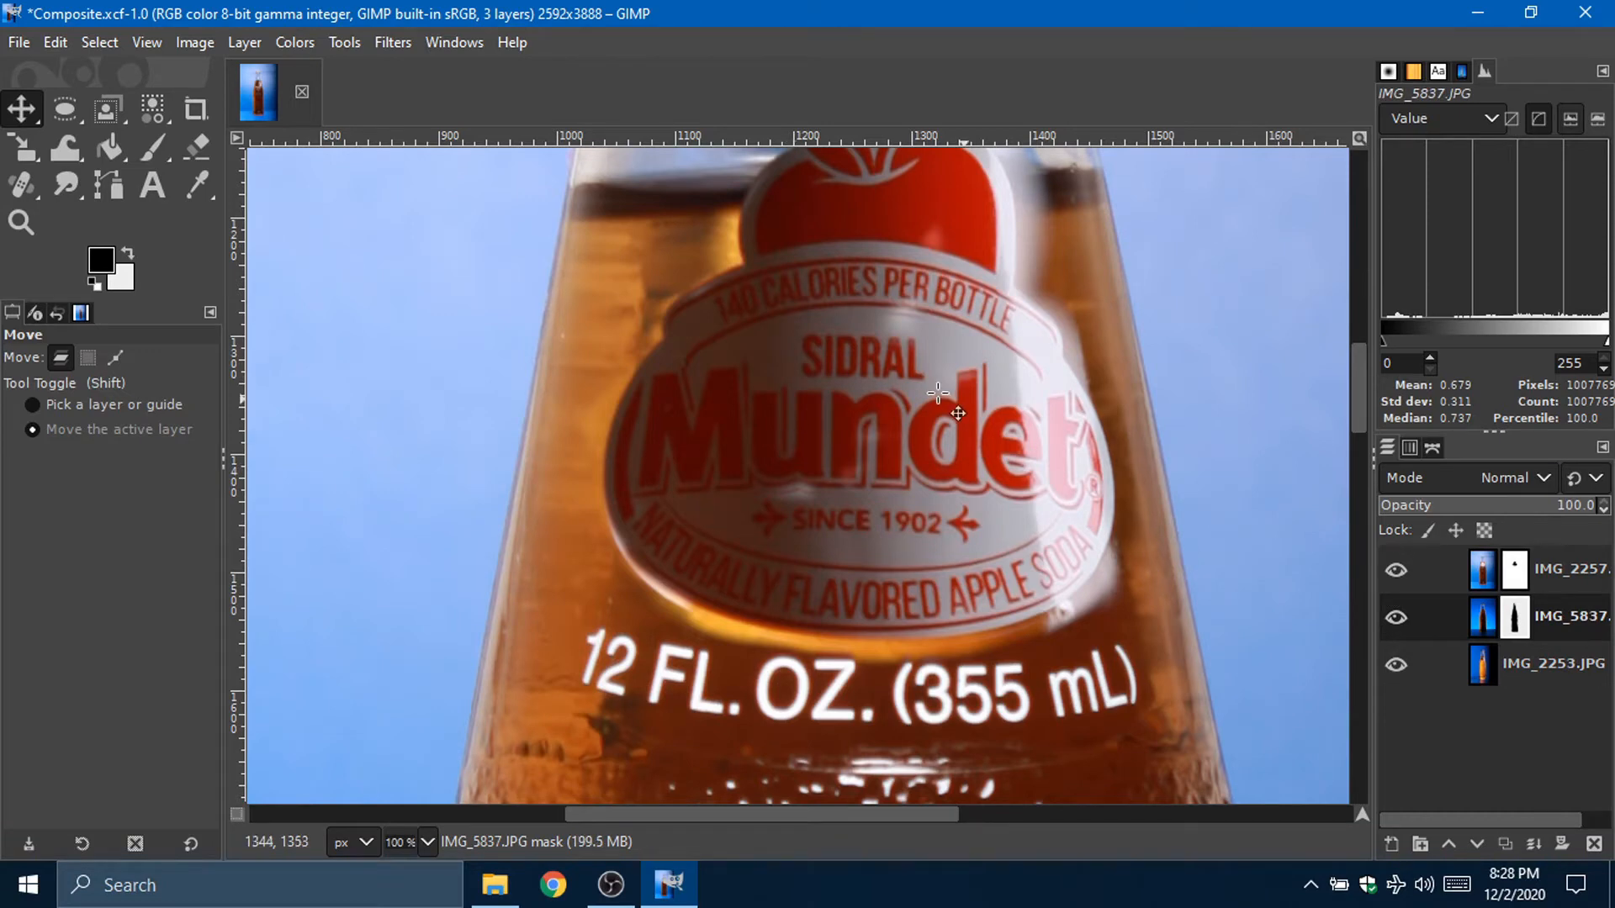
pyautogui.moveTo(937, 393); pyautogui.dragTo(986, 368)
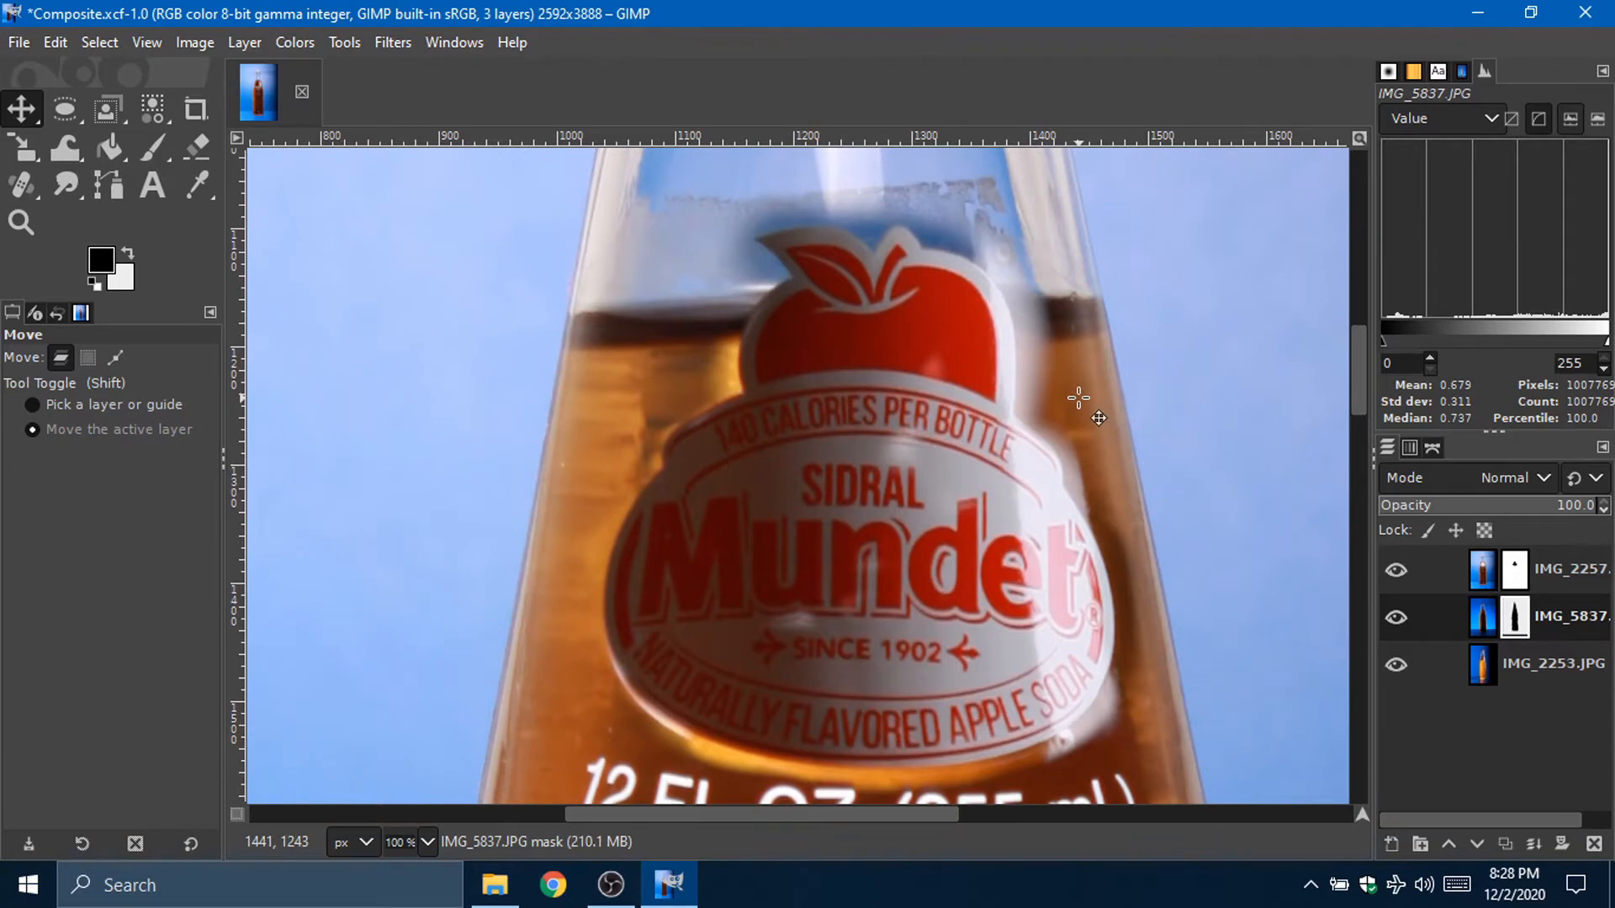
pyautogui.hotkey('ctrl', 'z')
pyautogui.hotkey('ctrl', 'z')
pyautogui.hotkey('ctrl', 'z')
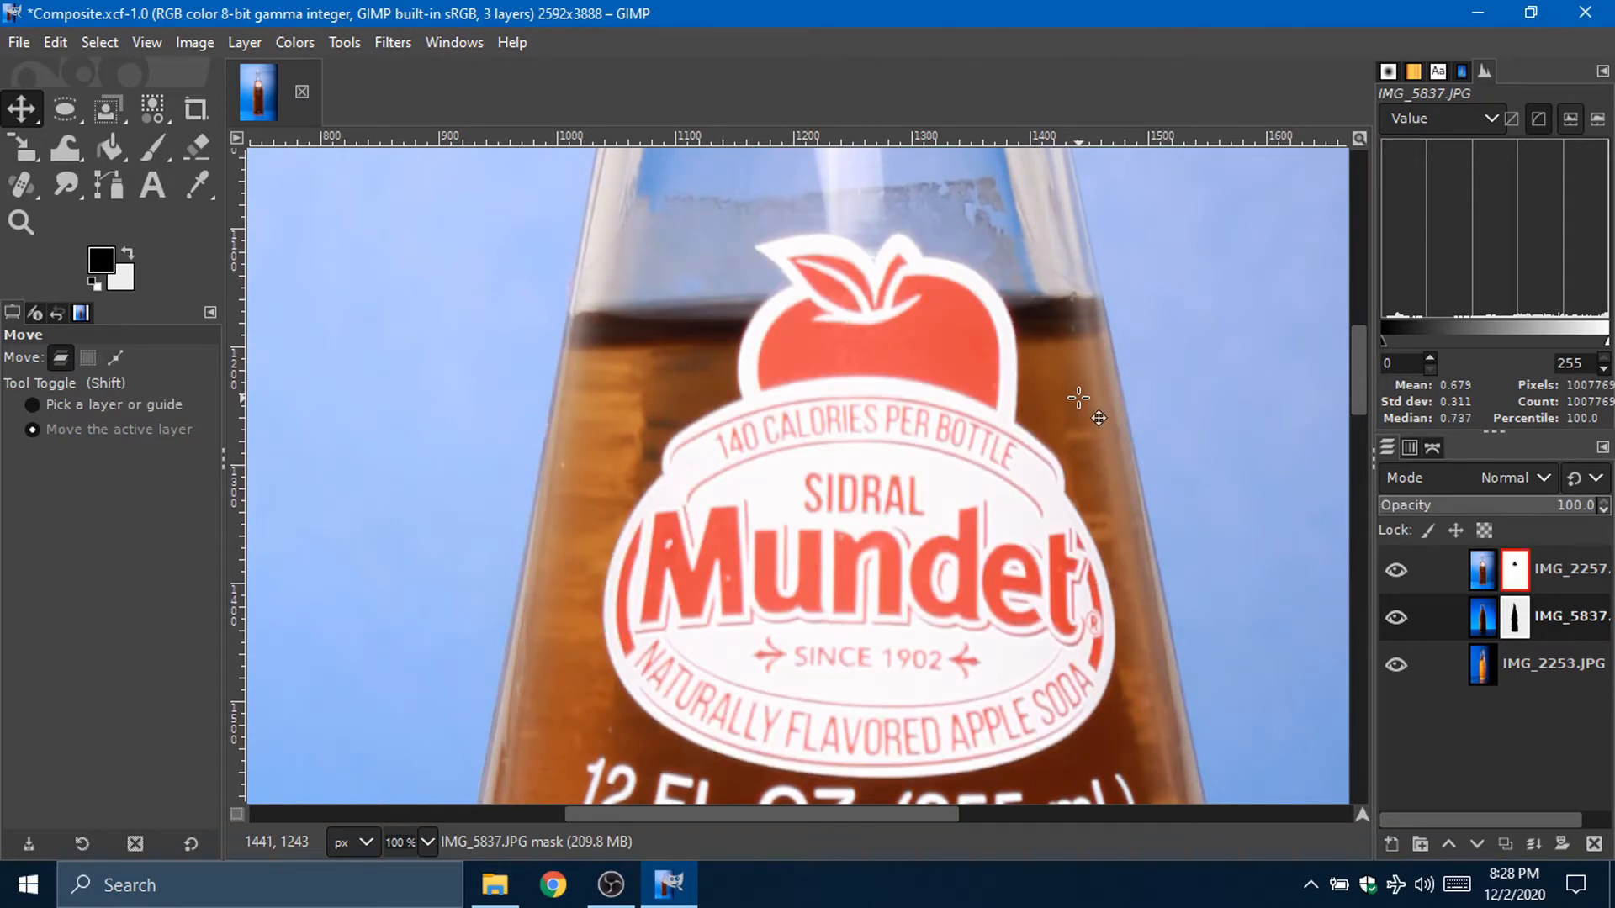
pyautogui.hotkey('ctrl', 'y')
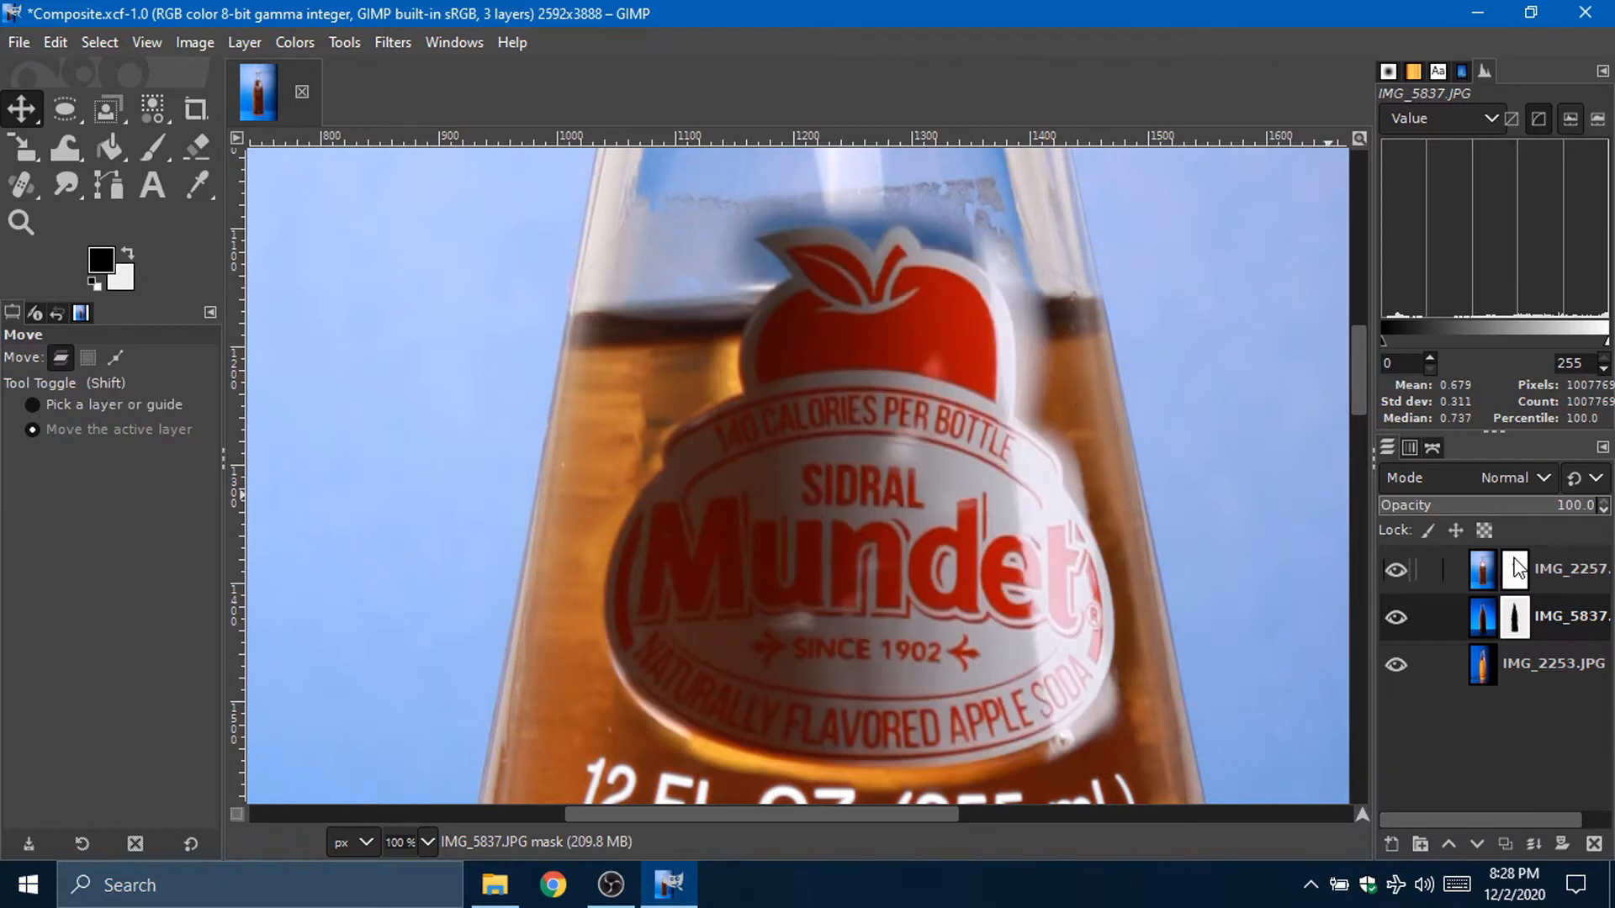
# Step: Select the IMG_2257.JPG layer image and nudge the layer upward over the bottle with the Move tool
pyautogui.click(1483, 570)
pyautogui.press('Up')
pyautogui.press('Up')
pyautogui.press('Up')
pyautogui.press('Up')
pyautogui.press('Up')
pyautogui.press('Up')
pyautogui.press('Up')
pyautogui.press('Up')
pyautogui.press('Up')
pyautogui.press('Up')
pyautogui.press('Up')
pyautogui.press('Up')
pyautogui.press('Up')
pyautogui.press('Up')
pyautogui.press('Up')
pyautogui.press('Up')
pyautogui.press('Up')
pyautogui.press('Up')
pyautogui.press('Up')
pyautogui.press('Up')
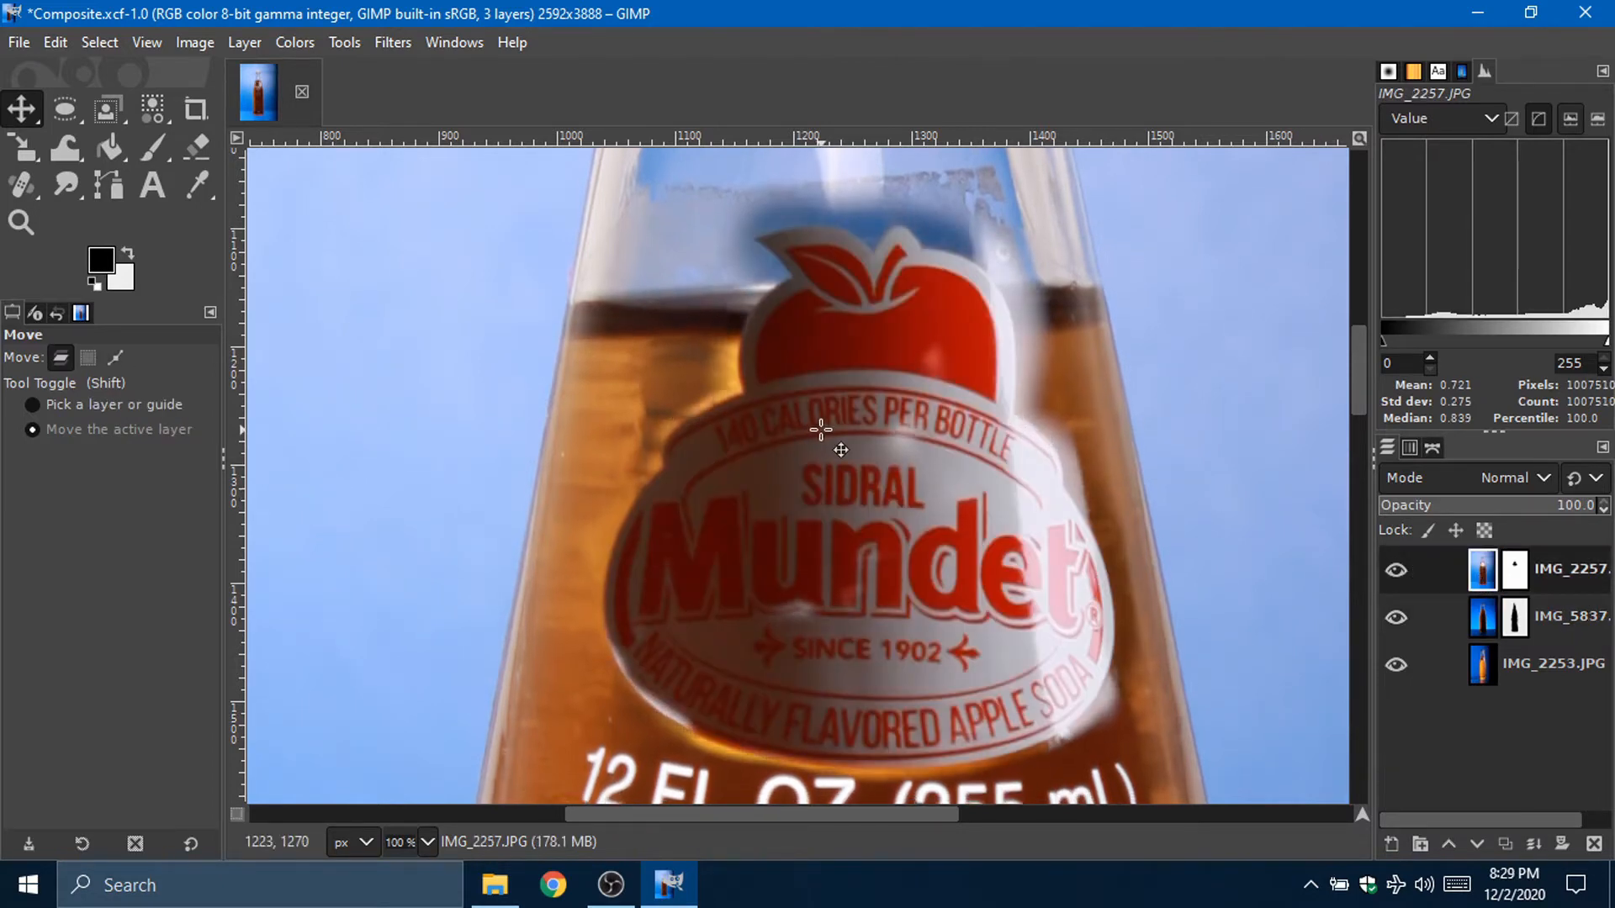
pyautogui.press('Up')
pyautogui.press('Up')
pyautogui.press('Up')
pyautogui.press('Up')
pyautogui.press('Up')
pyautogui.press('Up')
pyautogui.press('Up')
pyautogui.press('Up')
pyautogui.press('Up')
pyautogui.press('Up')
pyautogui.press('Up')
pyautogui.press('Up')
pyautogui.press('Up')
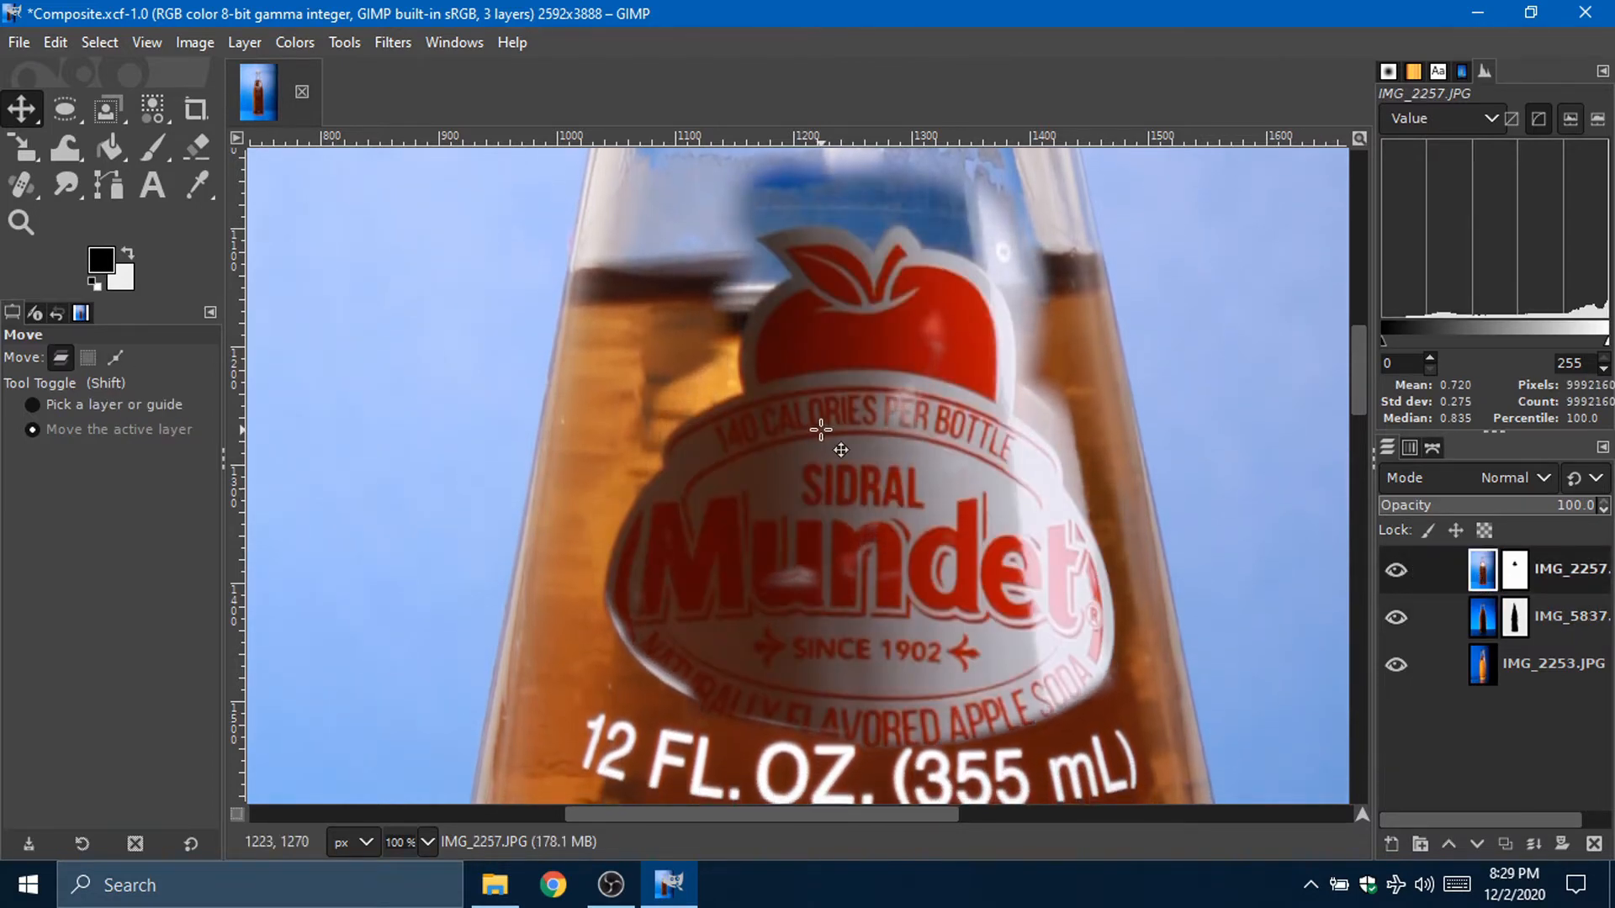
# Step: Fine-tune the IMG_2257.JPG layer's position sideways, shifting it about 5 pixels to the right, and nudge it slightly downward
pyautogui.press('Left')
pyautogui.press('Left')
pyautogui.press('Left')
pyautogui.press('Left')
pyautogui.press('Right')
pyautogui.press('Right')
pyautogui.press('Right')
pyautogui.press('Right')
pyautogui.press('Right')
pyautogui.press('Right')
pyautogui.press('Right')
pyautogui.press('Right')
pyautogui.press('Right')
pyautogui.press('Down')
pyautogui.press('Down')
pyautogui.press('Down')
pyautogui.press('Down')
pyautogui.press('Down')
pyautogui.press('Down')
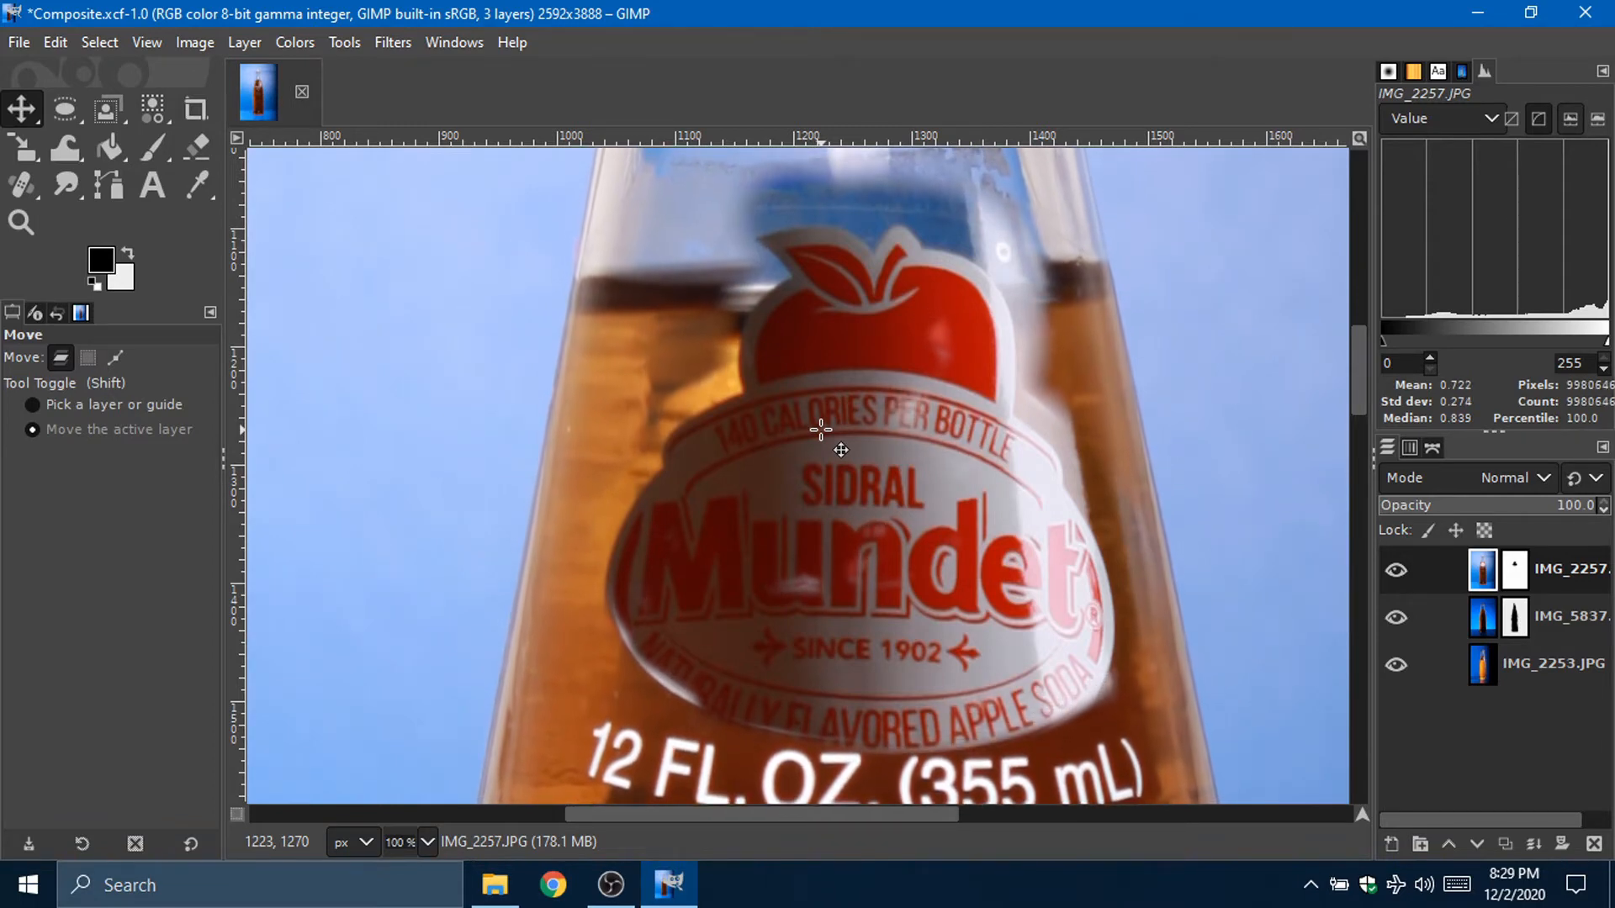
pyautogui.press('Up')
pyautogui.press('Up')
pyautogui.moveTo(1553, 510); pyautogui.dragTo(1556, 510)
pyautogui.hotkey('ctrl', 'z')
pyautogui.click(1514, 570)
pyautogui.hotkey('ctrl', 'z')
pyautogui.press('Down')
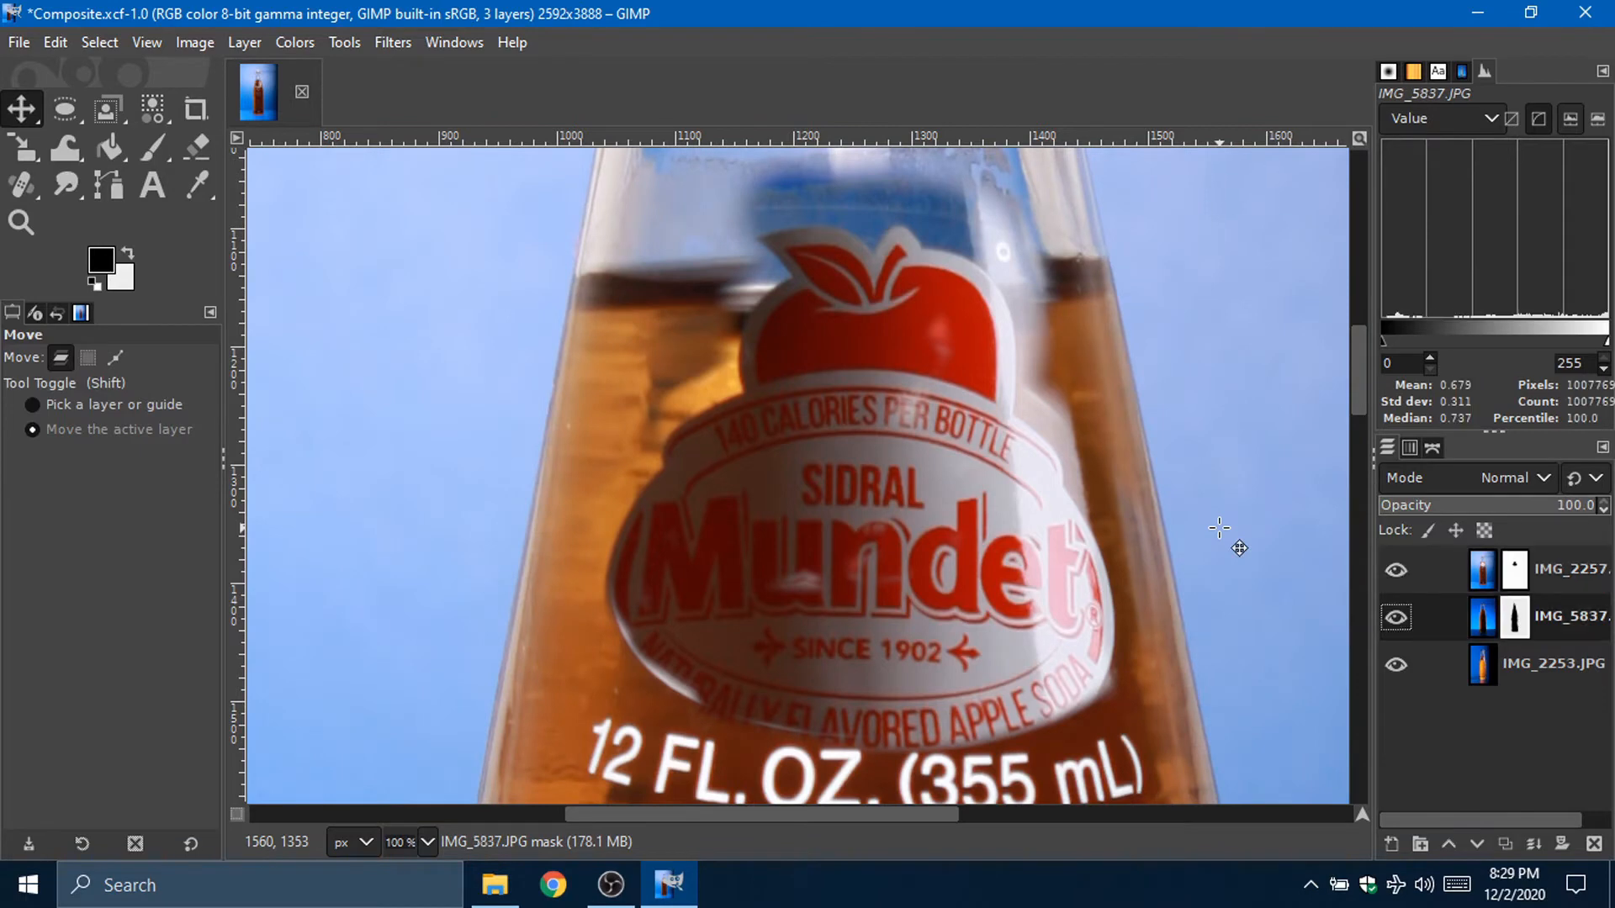
pyautogui.click(1480, 568)
pyautogui.press('Down')
pyautogui.press('Down')
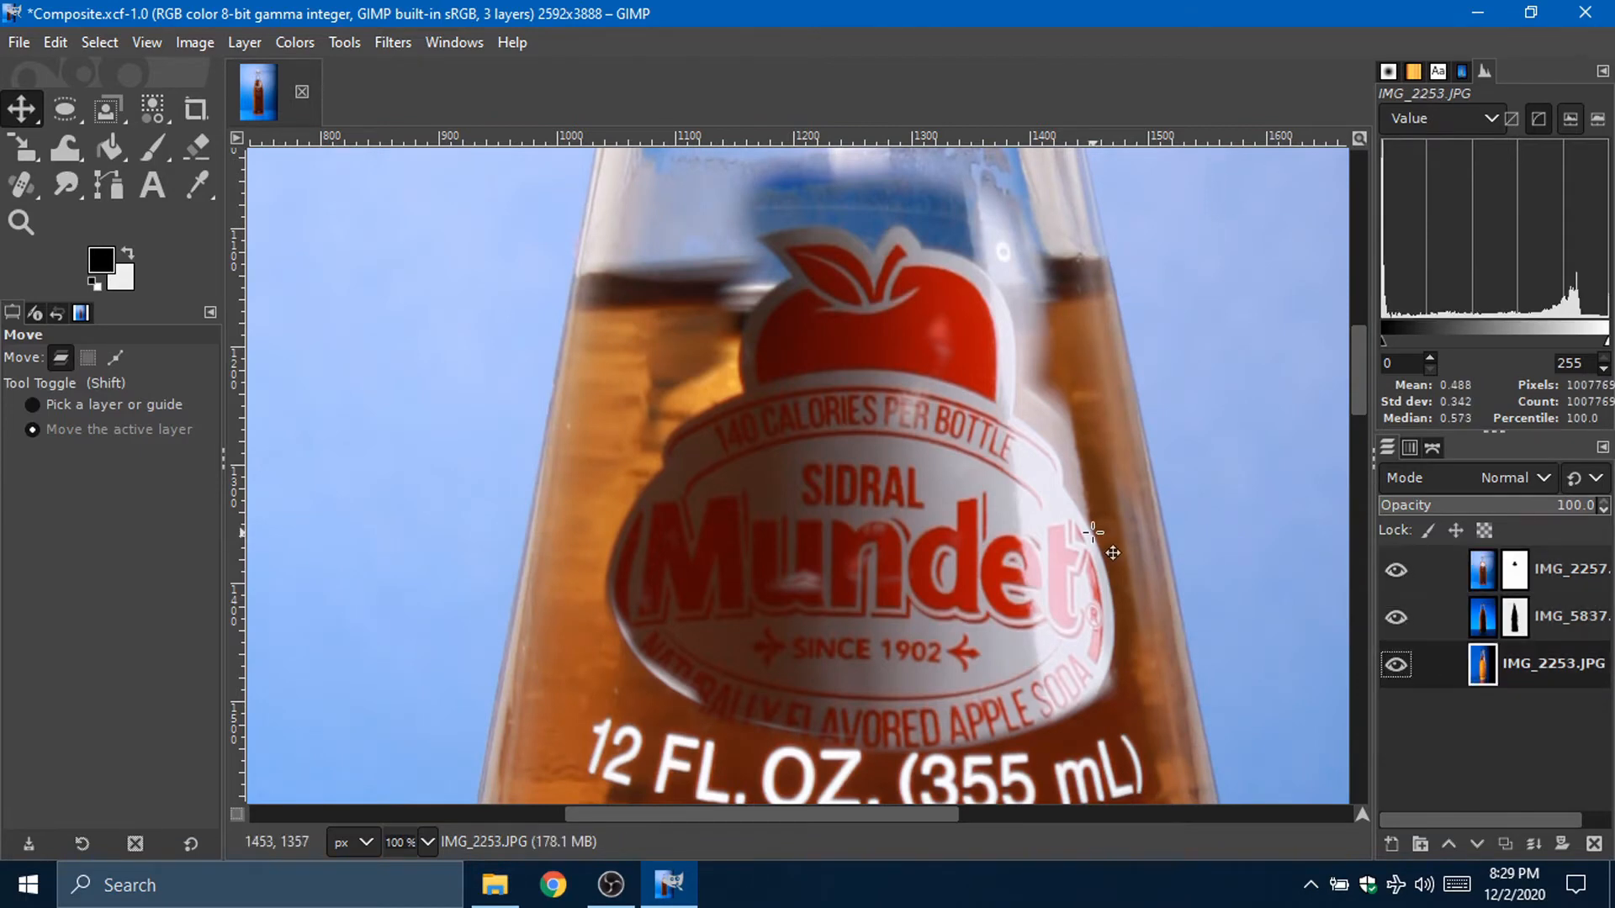
pyautogui.press('Up')
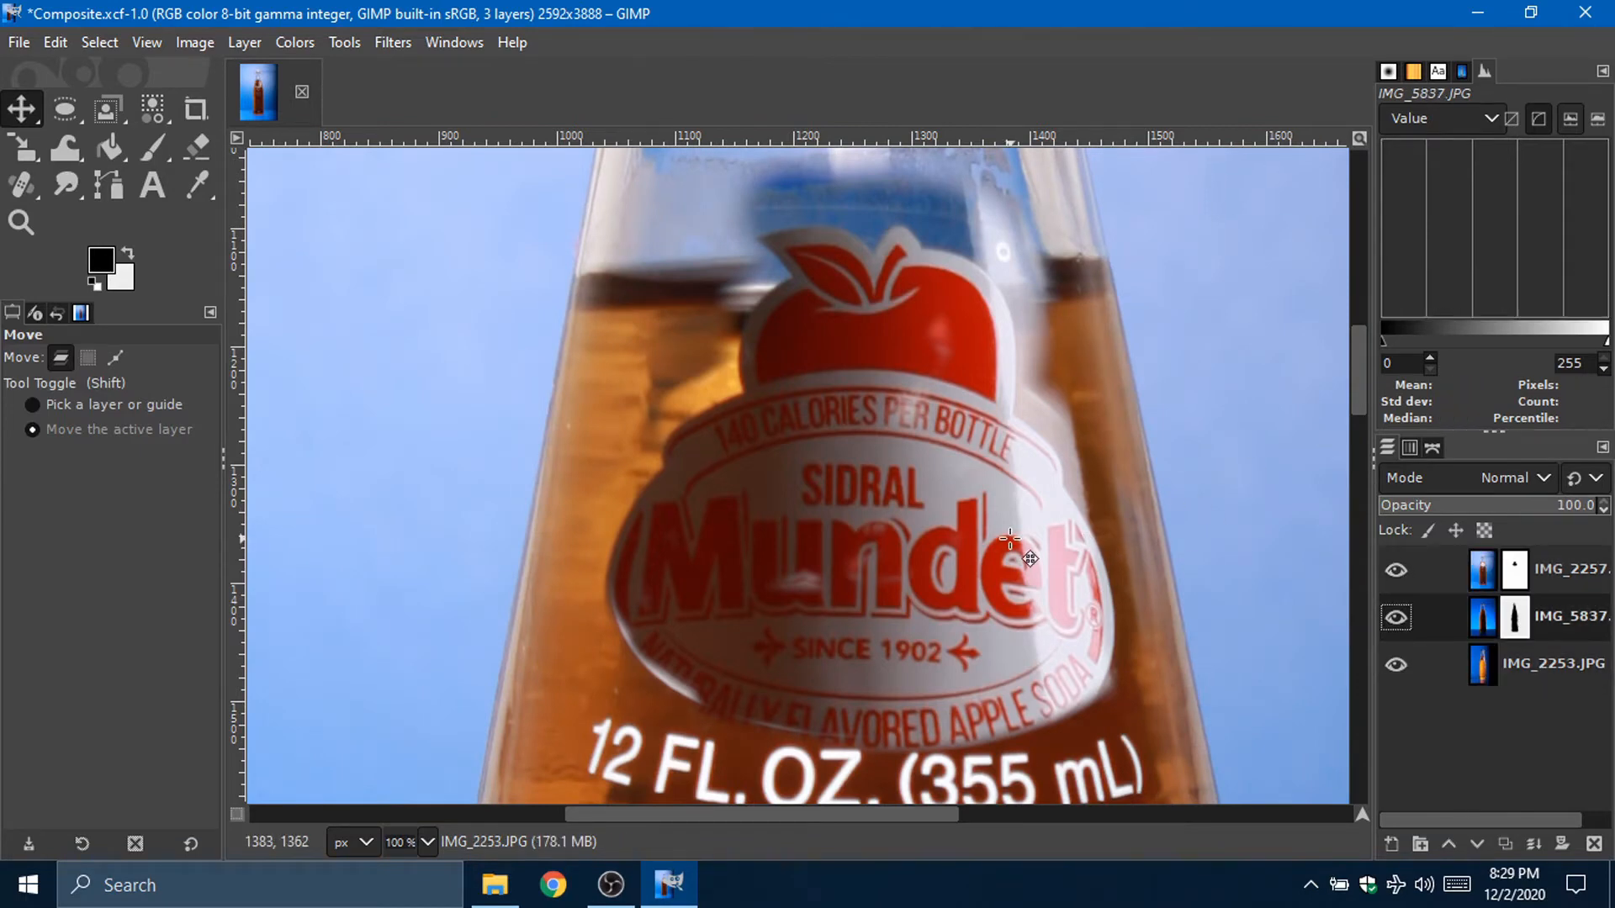
# Step: Select the IMG_2257.JPG layer again and nudge it further upward over the bottle
pyautogui.press('Up')
pyautogui.press('Up')
pyautogui.press('Up')
pyautogui.press('Up')
pyautogui.press('Up')
pyautogui.press('Up')
pyautogui.press('Up')
pyautogui.press('Up')
pyautogui.press('Up')
pyautogui.press('Up')
pyautogui.press('Up')
pyautogui.press('Up')
pyautogui.press('Up')
pyautogui.press('Up')
pyautogui.press('Up')
pyautogui.press('Up')
pyautogui.press('Up')
pyautogui.press('Up')
pyautogui.press('Up')
pyautogui.press('Up')
pyautogui.press('Up')
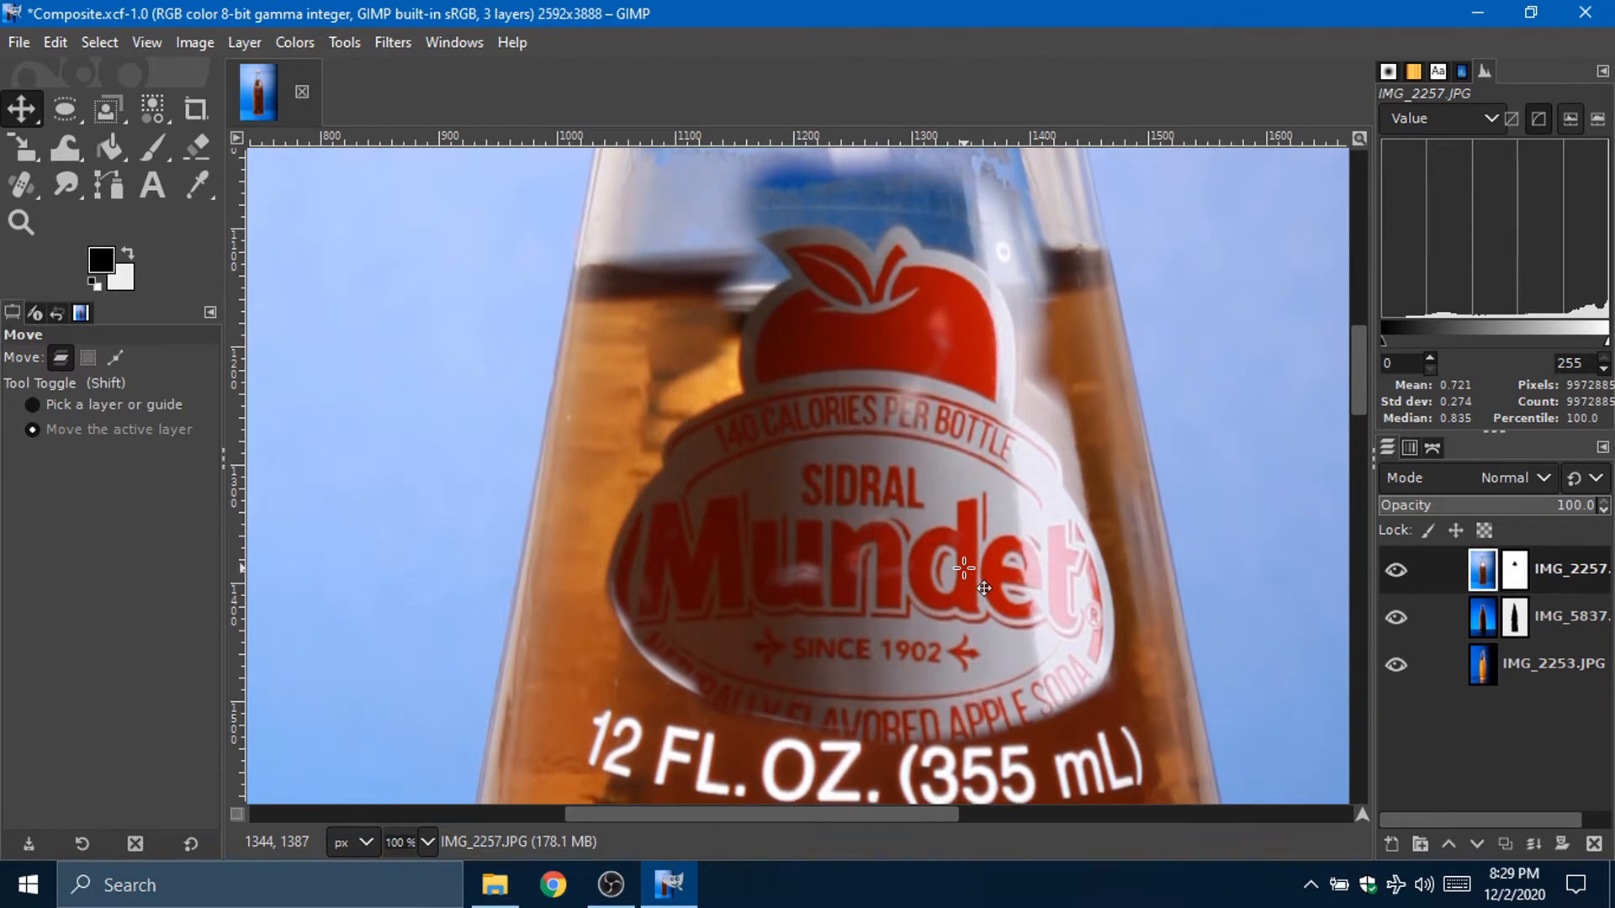
pyautogui.press('Down')
pyautogui.press('Down')
pyautogui.press('Down')
pyautogui.press('Down')
pyautogui.press('Down')
pyautogui.press('Down')
pyautogui.press('Down')
pyautogui.press('Down')
pyautogui.press('Down')
pyautogui.press('Down')
pyautogui.press('Down')
pyautogui.press('Down')
pyautogui.press('Down')
pyautogui.press('Down')
pyautogui.press('Down')
pyautogui.press('Down')
pyautogui.press('Down')
pyautogui.press('Down')
pyautogui.press('Down')
pyautogui.press('Down')
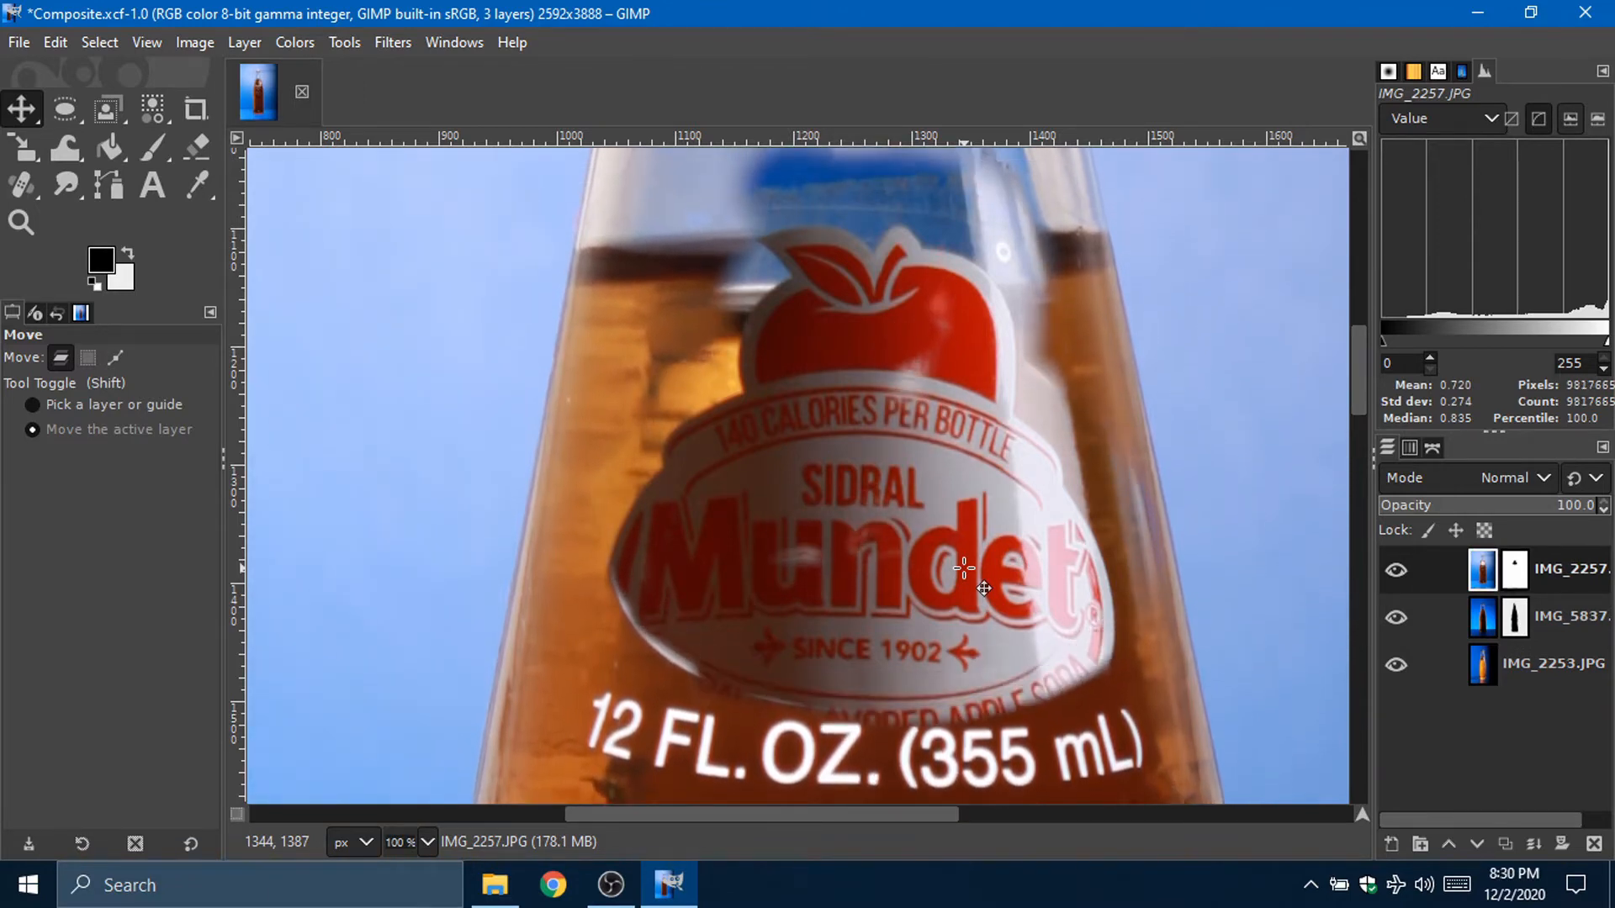
# Step: Nudge the IMG_2257.JPG layer back down until its cut-out frames the whole label
pyautogui.press('Down')
pyautogui.press('Down')
pyautogui.press('Down')
pyautogui.press('Down')
pyautogui.press('Down')
pyautogui.press('Down')
pyautogui.press('Down')
pyautogui.press('Down')
pyautogui.press('Down')
pyautogui.press('Down')
pyautogui.press('Down')
pyautogui.press('Down')
pyautogui.press('Down')
pyautogui.press('Down')
pyautogui.press('Down')
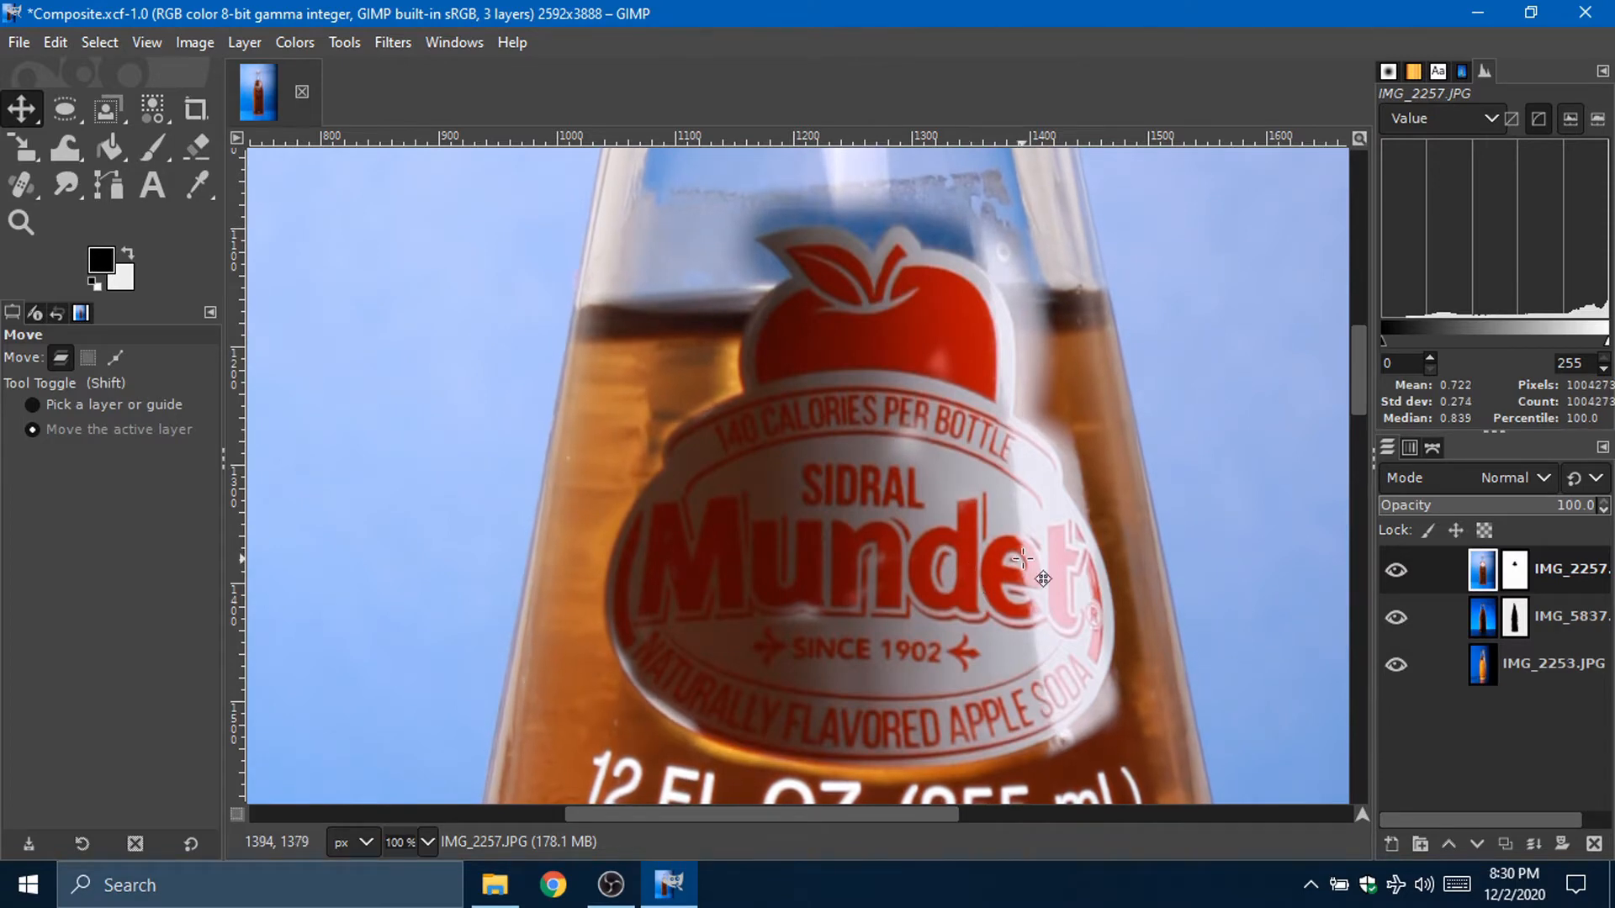
# Step: Try painting black across the label and along its edges on the IMG_2257.JPG layer image with the size 124 Paintbrush
pyautogui.click(150, 158)
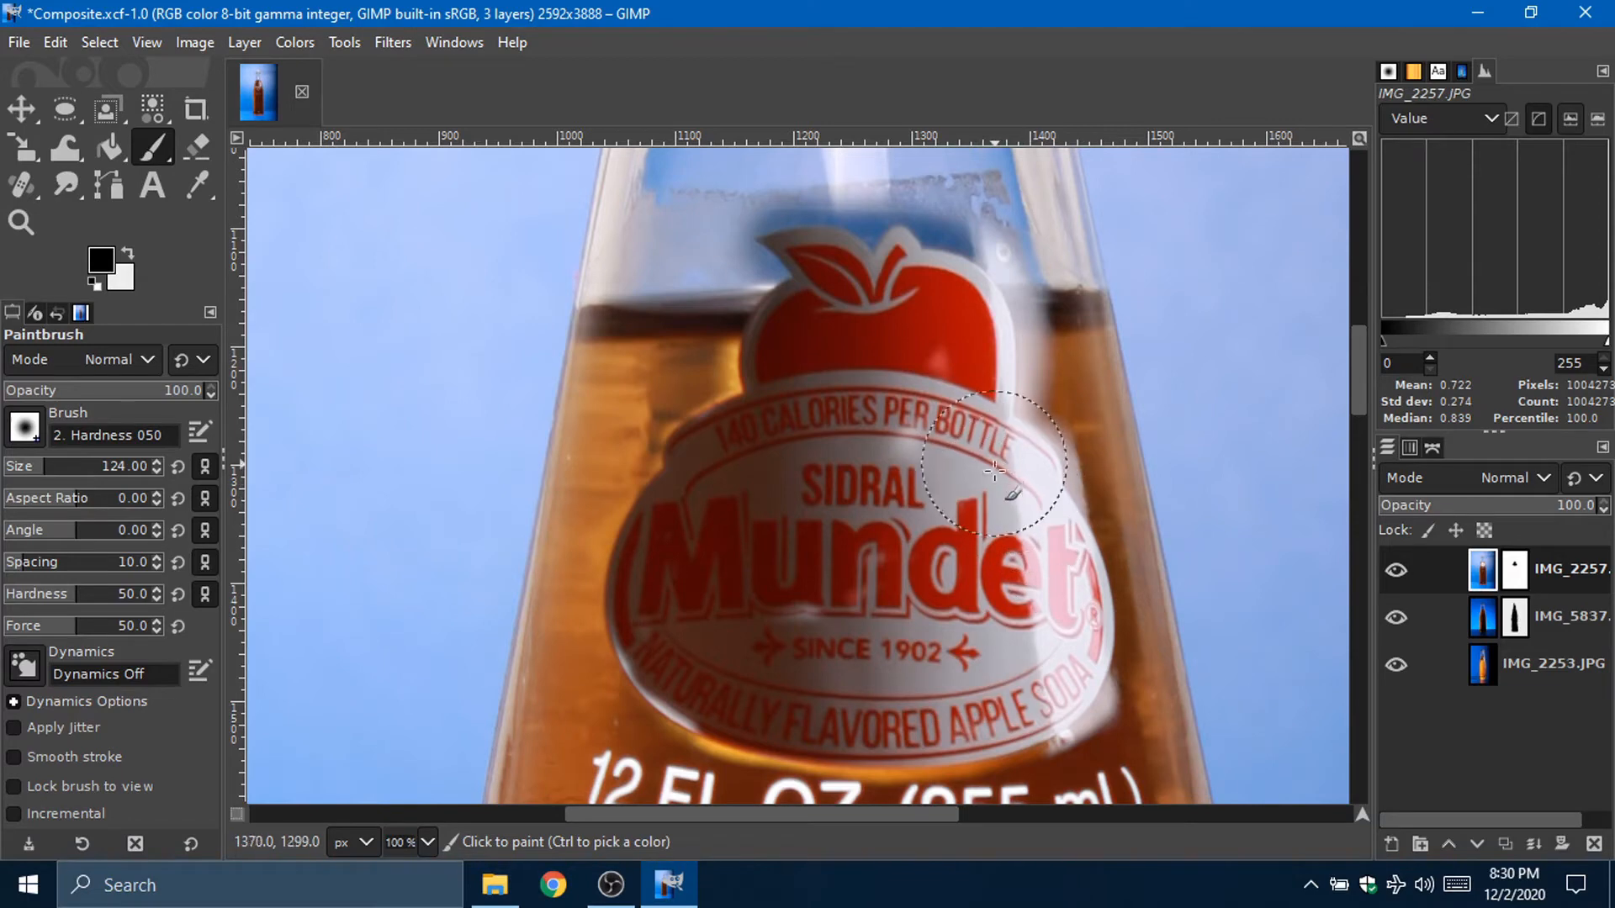
pyautogui.moveTo(1052, 624)
pyautogui.mouseDown()
pyautogui.moveTo(1031, 582)
pyautogui.moveTo(870, 671)
pyautogui.moveTo(885, 674)
pyautogui.moveTo(724, 684)
pyautogui.moveTo(652, 664)
pyautogui.moveTo(631, 623)
pyautogui.mouseUp()
pyautogui.moveTo(731, 706)
pyautogui.mouseDown()
pyautogui.moveTo(631, 681)
pyautogui.moveTo(656, 534)
pyautogui.moveTo(695, 462)
pyautogui.moveTo(770, 432)
pyautogui.moveTo(825, 265)
pyautogui.moveTo(971, 311)
pyautogui.moveTo(981, 479)
pyautogui.moveTo(1118, 572)
pyautogui.moveTo(1001, 723)
pyautogui.moveTo(1093, 660)
pyautogui.mouseUp()
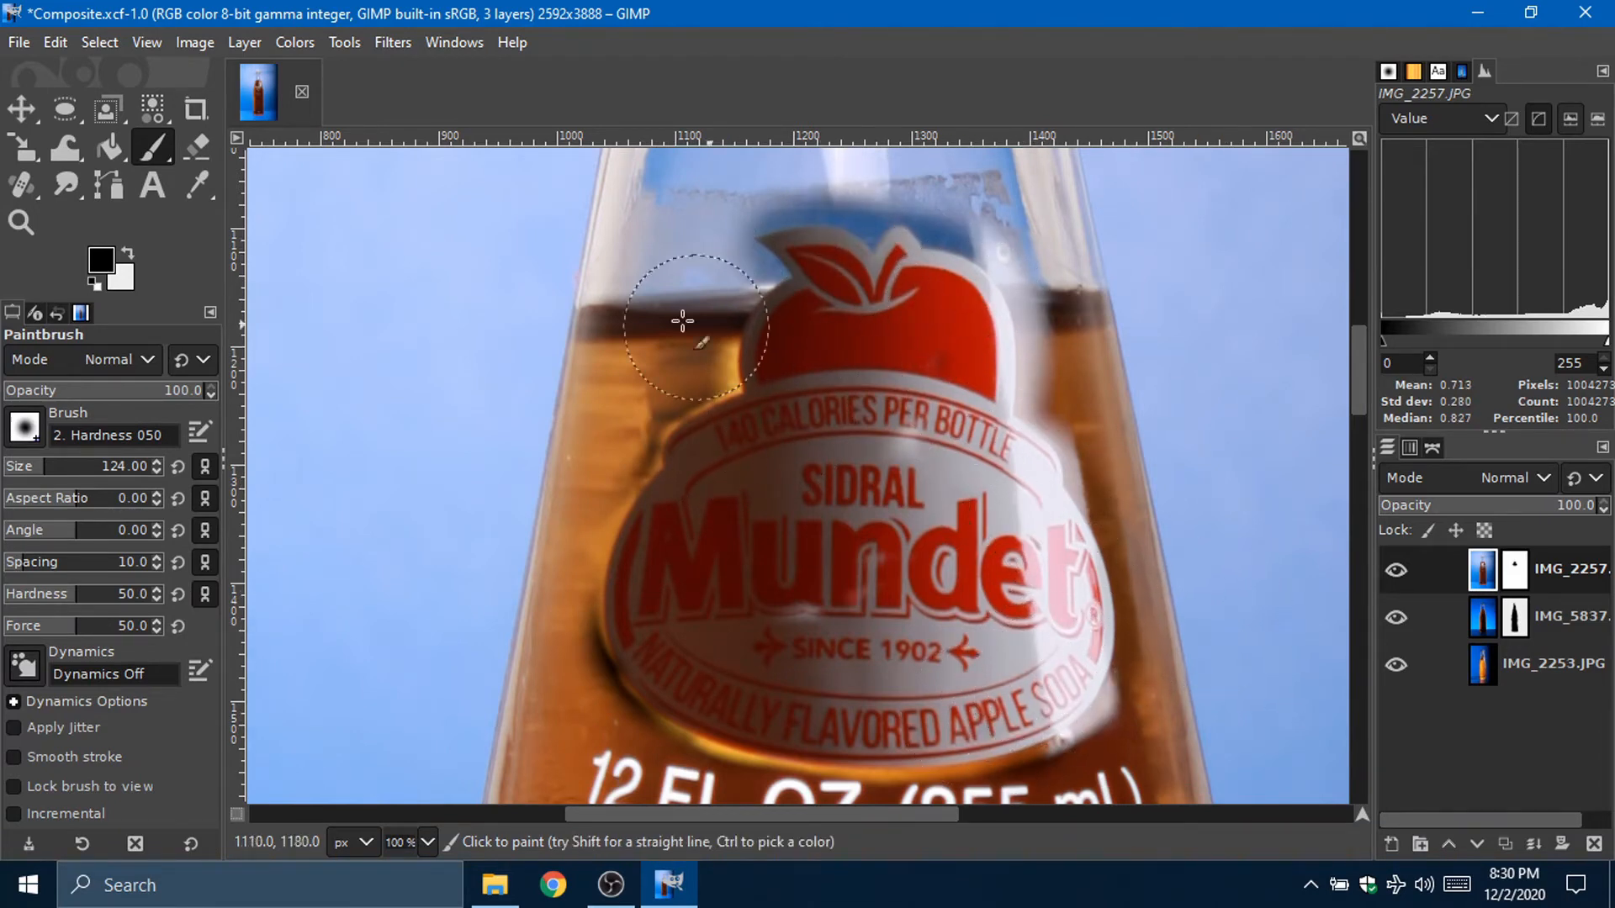
pyautogui.moveTo(1018, 586)
pyautogui.mouseDown()
pyautogui.moveTo(868, 607)
pyautogui.moveTo(895, 546)
pyautogui.moveTo(761, 570)
pyautogui.moveTo(877, 526)
pyautogui.moveTo(907, 437)
pyautogui.mouseUp()
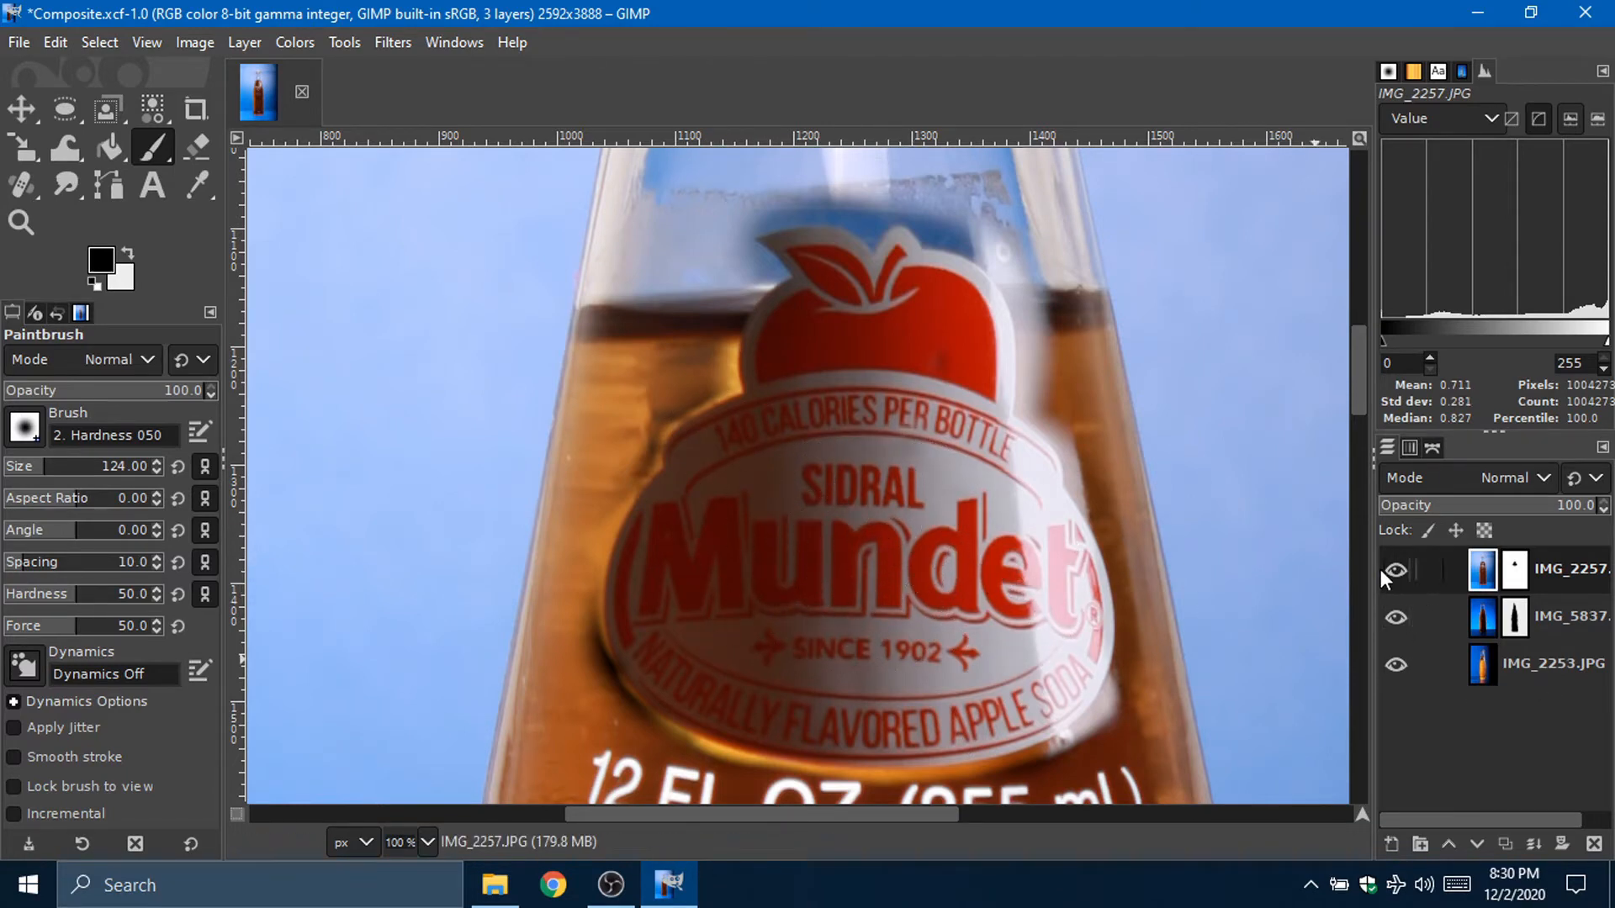
# Step: Show only the IMG_2257.JPG layer, dab inside the label cut-out, and try painting over the dark spots with white
pyautogui.keyDown('shift'); pyautogui.click(1392, 569); pyautogui.keyUp('shift')
pyautogui.moveTo(945, 410); pyautogui.dragTo(922, 381)
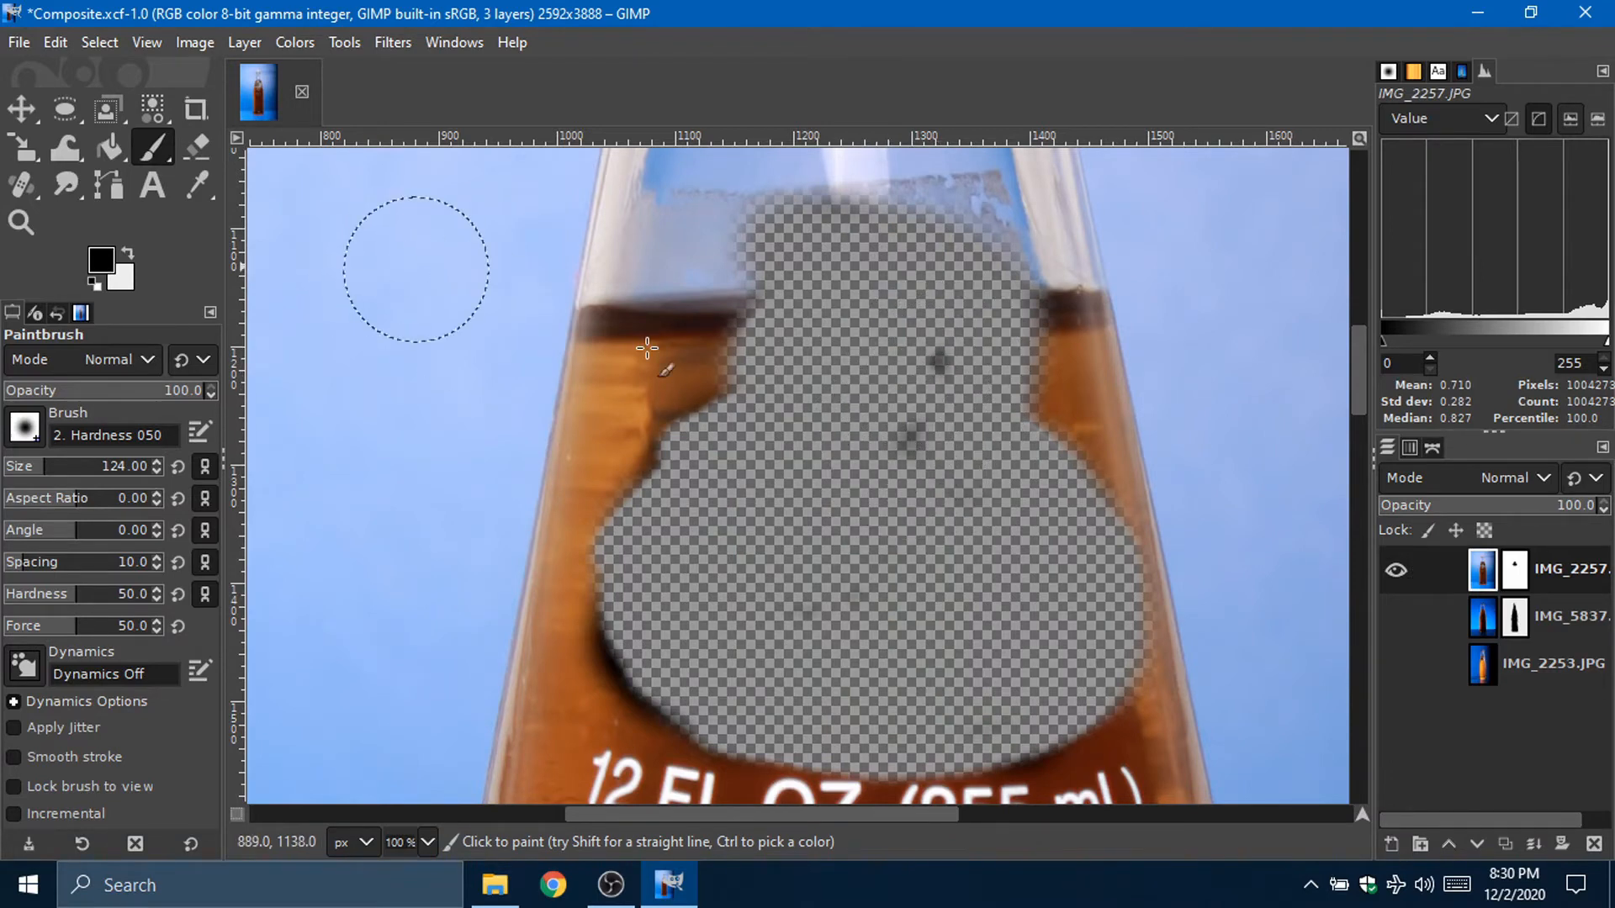
pyautogui.press('x')
pyautogui.moveTo(938, 363)
pyautogui.mouseDown()
pyautogui.moveTo(908, 448)
pyautogui.moveTo(961, 367)
pyautogui.moveTo(826, 425)
pyautogui.moveTo(929, 461)
pyautogui.mouseUp()
# Step: Undo the brush strokes painted on the IMG_2257.JPG layer image, keeping the layer's nudged position
pyautogui.hotkey('ctrl', 'z')
pyautogui.hotkey('ctrl', 'z')
pyautogui.hotkey('ctrl', 'z')
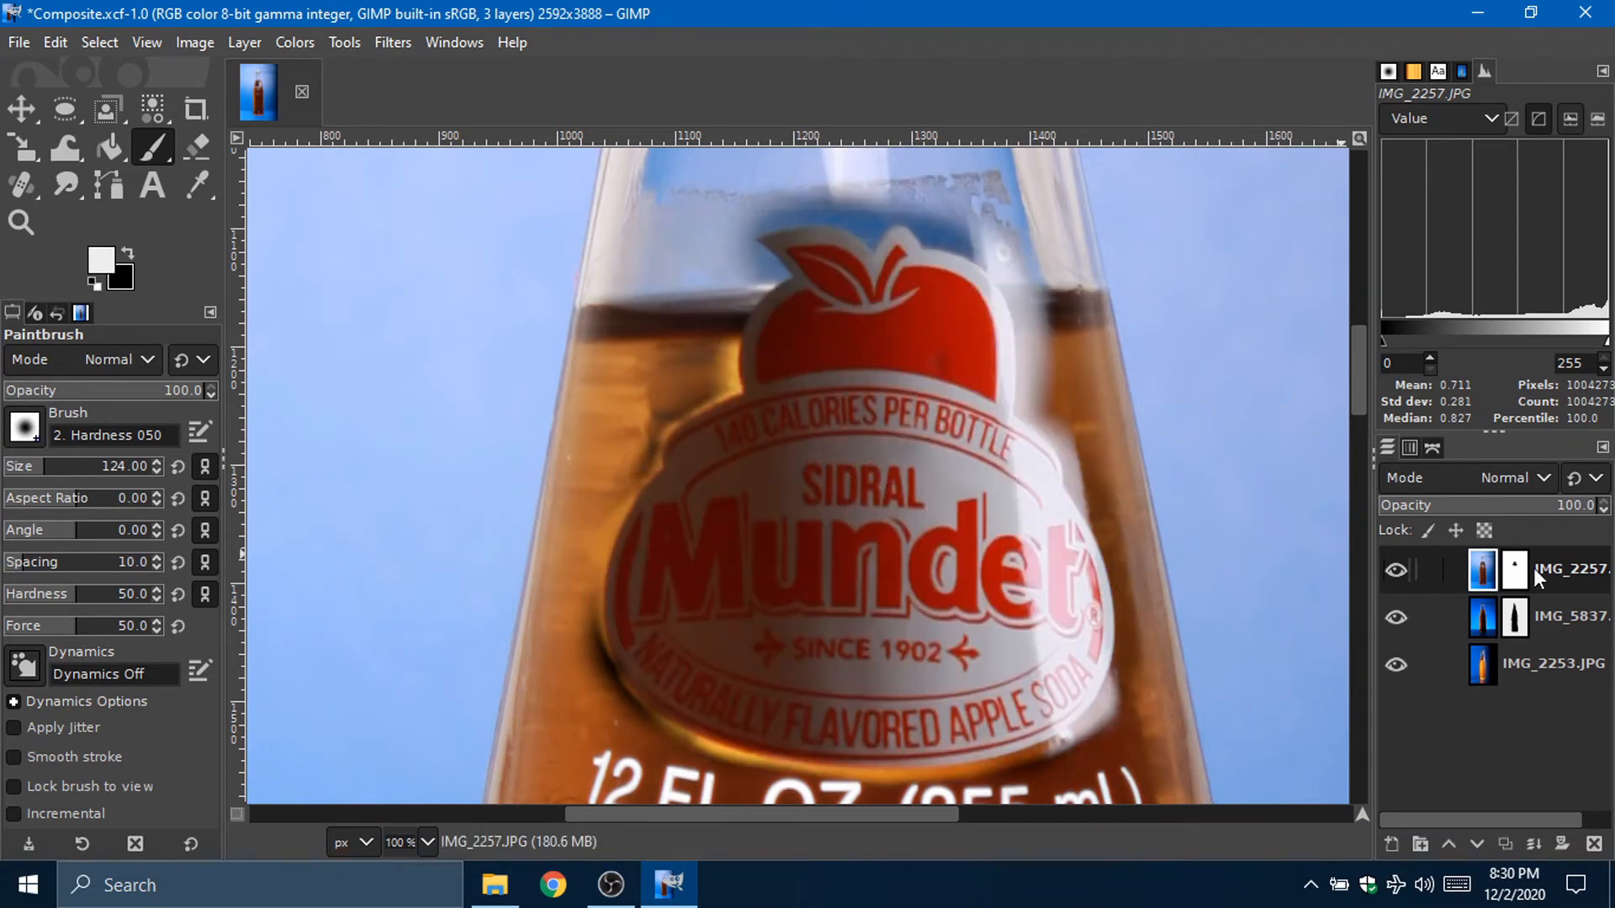
pyautogui.hotkey('ctrl', 'z')
pyautogui.hotkey('ctrl', 'z')
pyautogui.hotkey('ctrl', 'z')
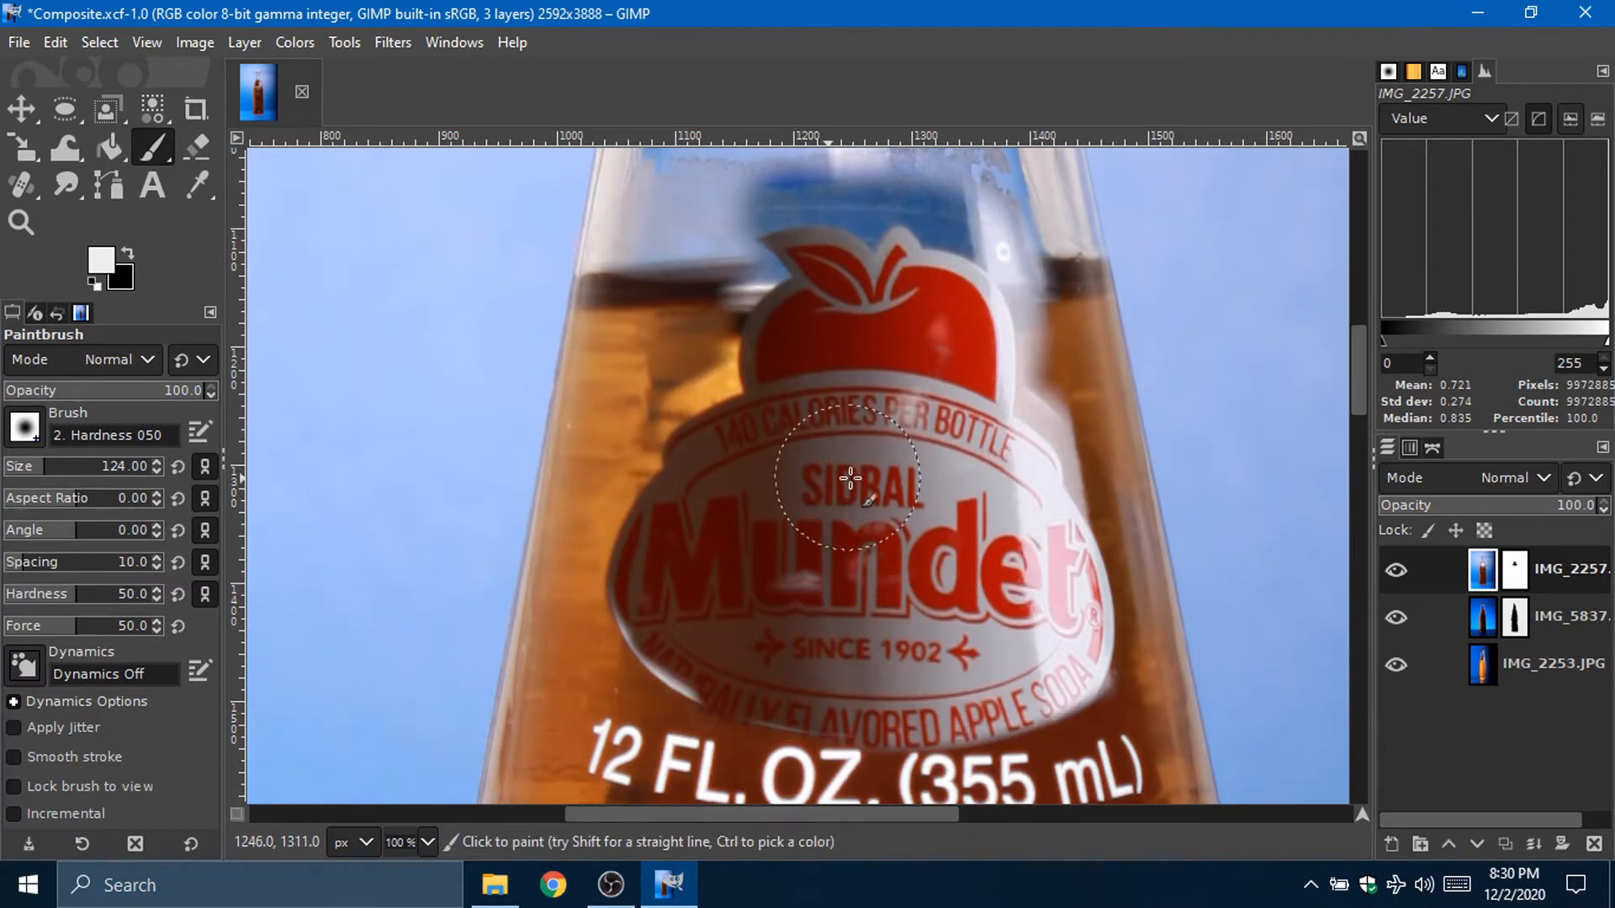
pyautogui.hotkey('ctrl', 'z')
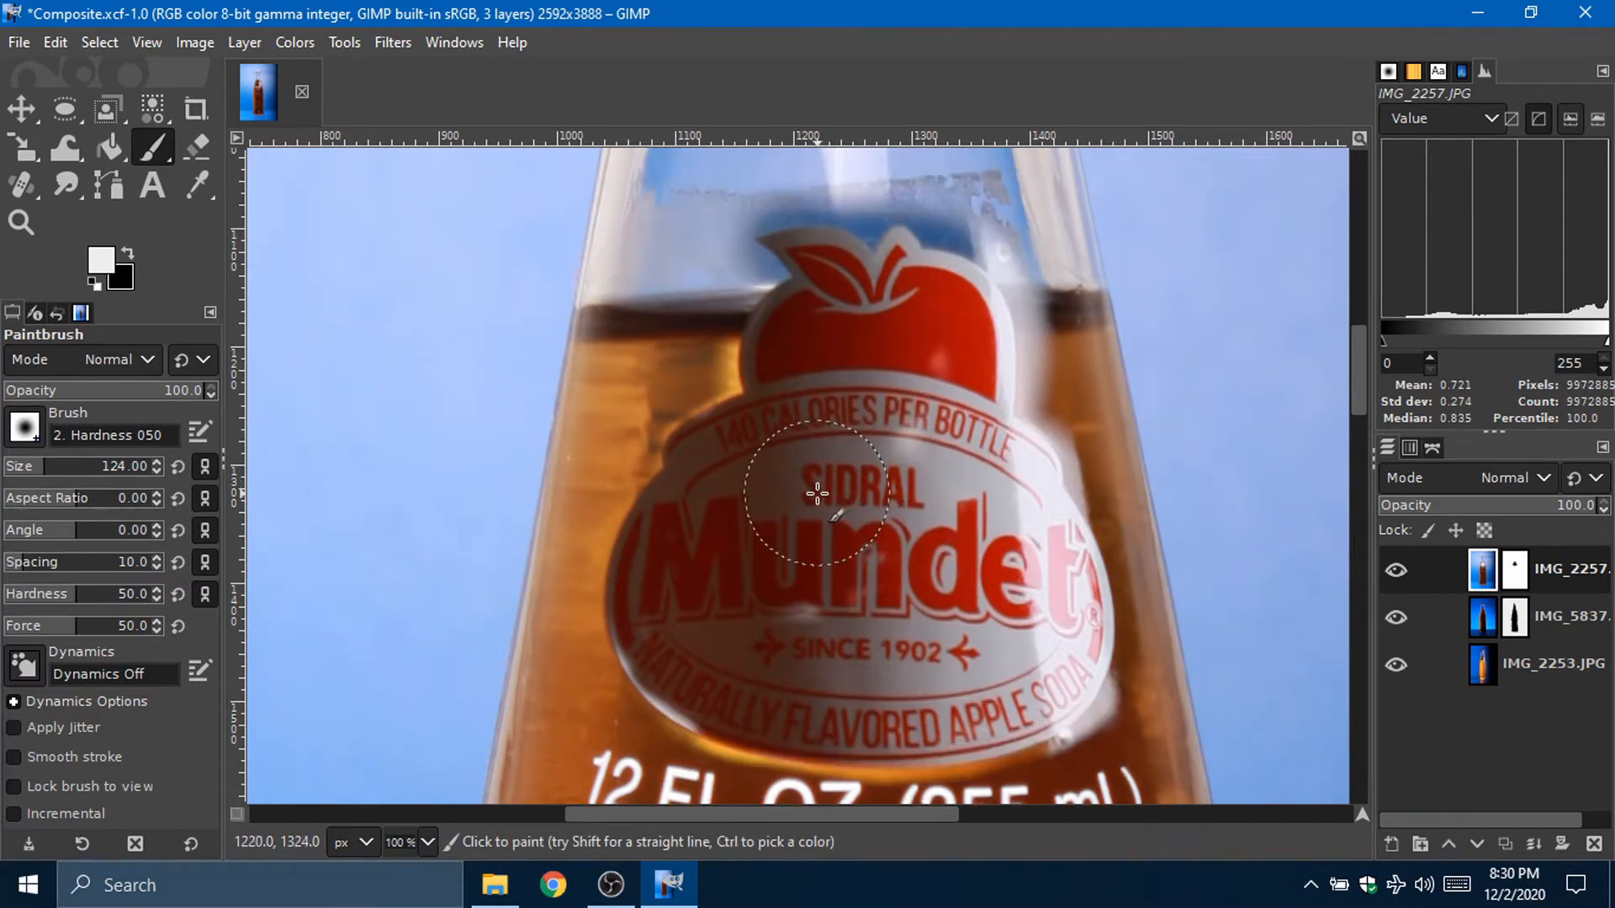
# Step: Activate the IMG_2257.JPG layer mask, paint the label area and edges black, and check the cut-out with only that layer shown
pyautogui.click(1518, 574)
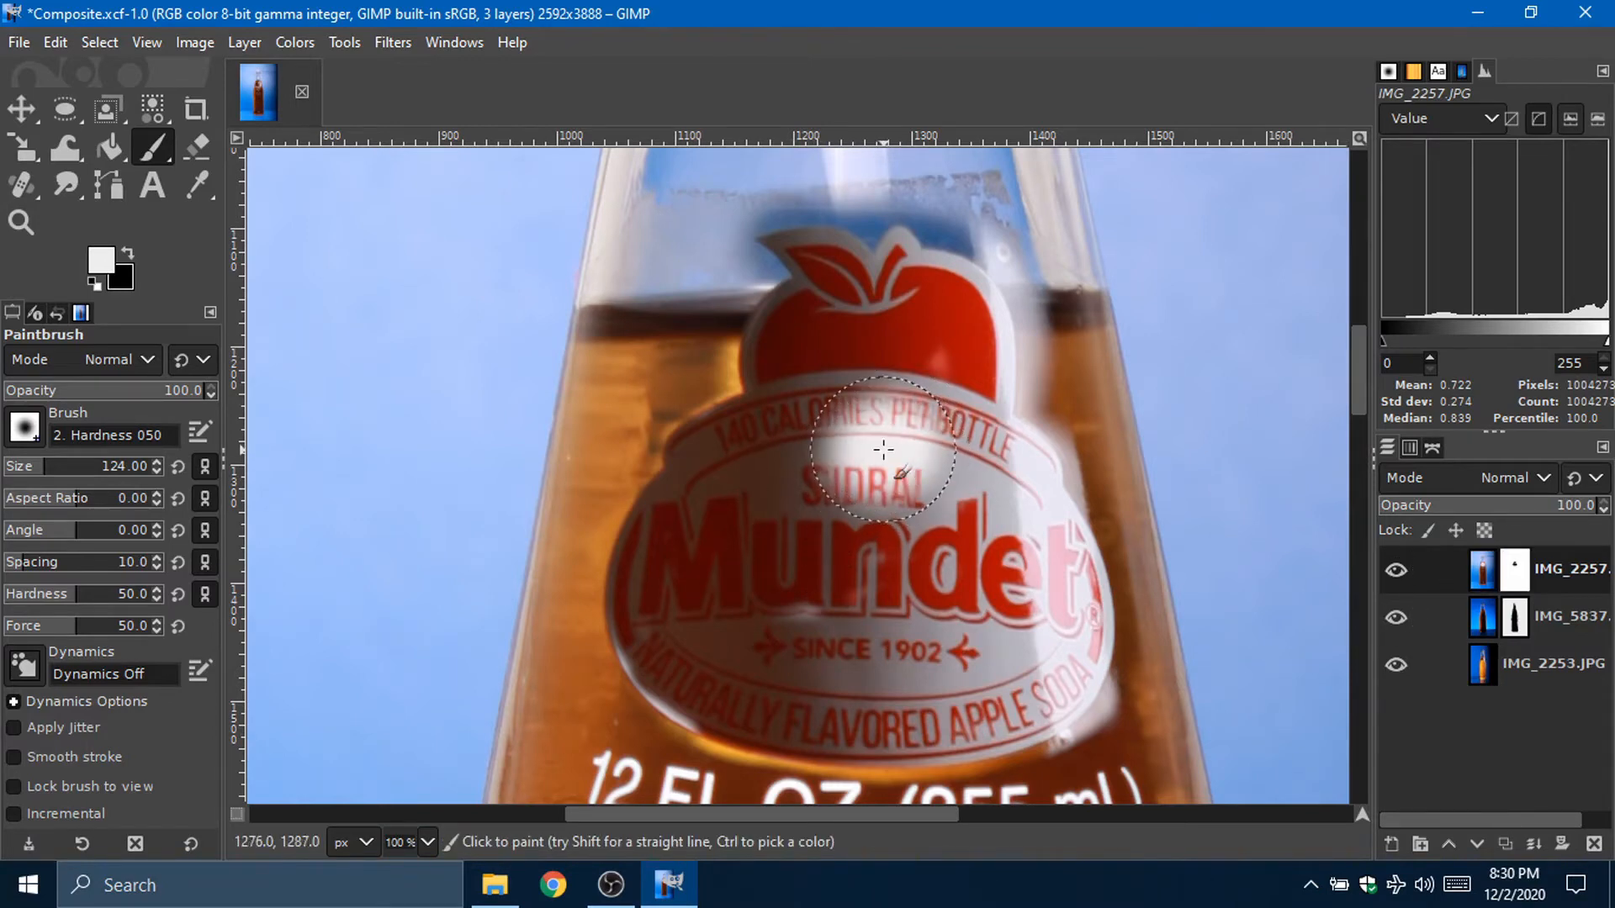
pyautogui.press('x')
pyautogui.keyDown('shift'); pyautogui.click(1396, 570); pyautogui.keyUp('shift')
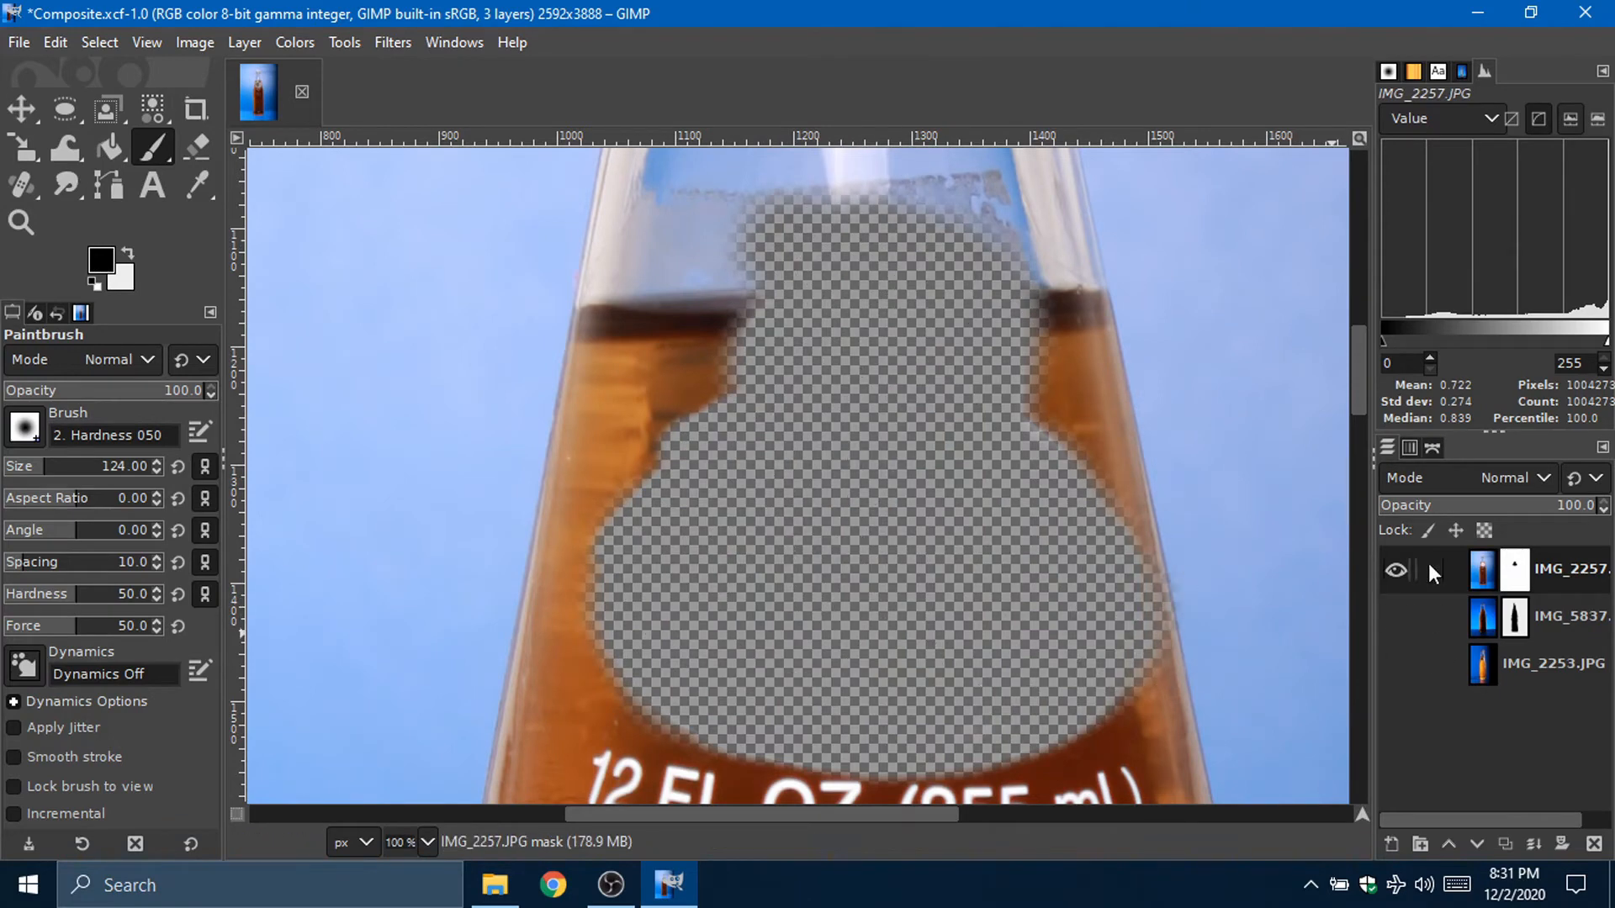
pyautogui.keyDown('shift'); pyautogui.click(1396, 570); pyautogui.keyUp('shift')
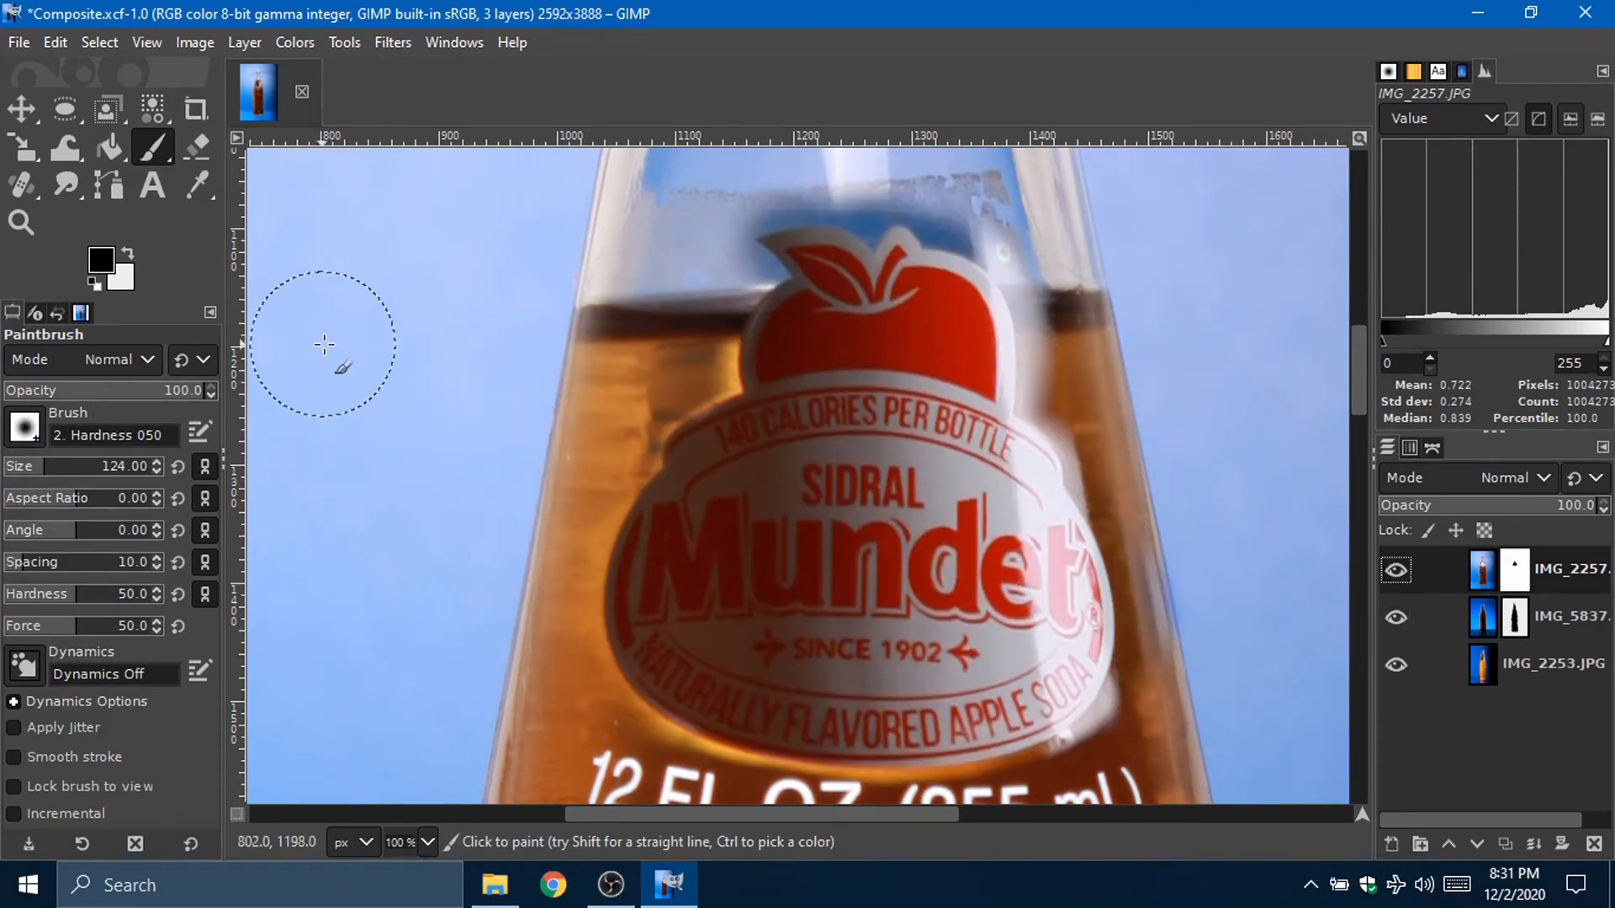
# Step: Switch to white, reduce the Paintbrush to size 18, and try painting the IMG_2257.JPG mask just outside the apple's right edge
pyautogui.press('x')
pyautogui.press('[')
pyautogui.press('[')
pyautogui.press('[')
pyautogui.press('[')
pyautogui.press('[')
pyautogui.press('[')
pyautogui.press('[')
pyautogui.press('[')
pyautogui.press('[')
pyautogui.press('[')
pyautogui.press('[')
pyautogui.press('[')
pyautogui.press('[')
pyautogui.press('[')
pyautogui.press('[')
pyautogui.press('[')
pyautogui.press('[')
pyautogui.press('[')
pyautogui.press('[')
pyautogui.press('[')
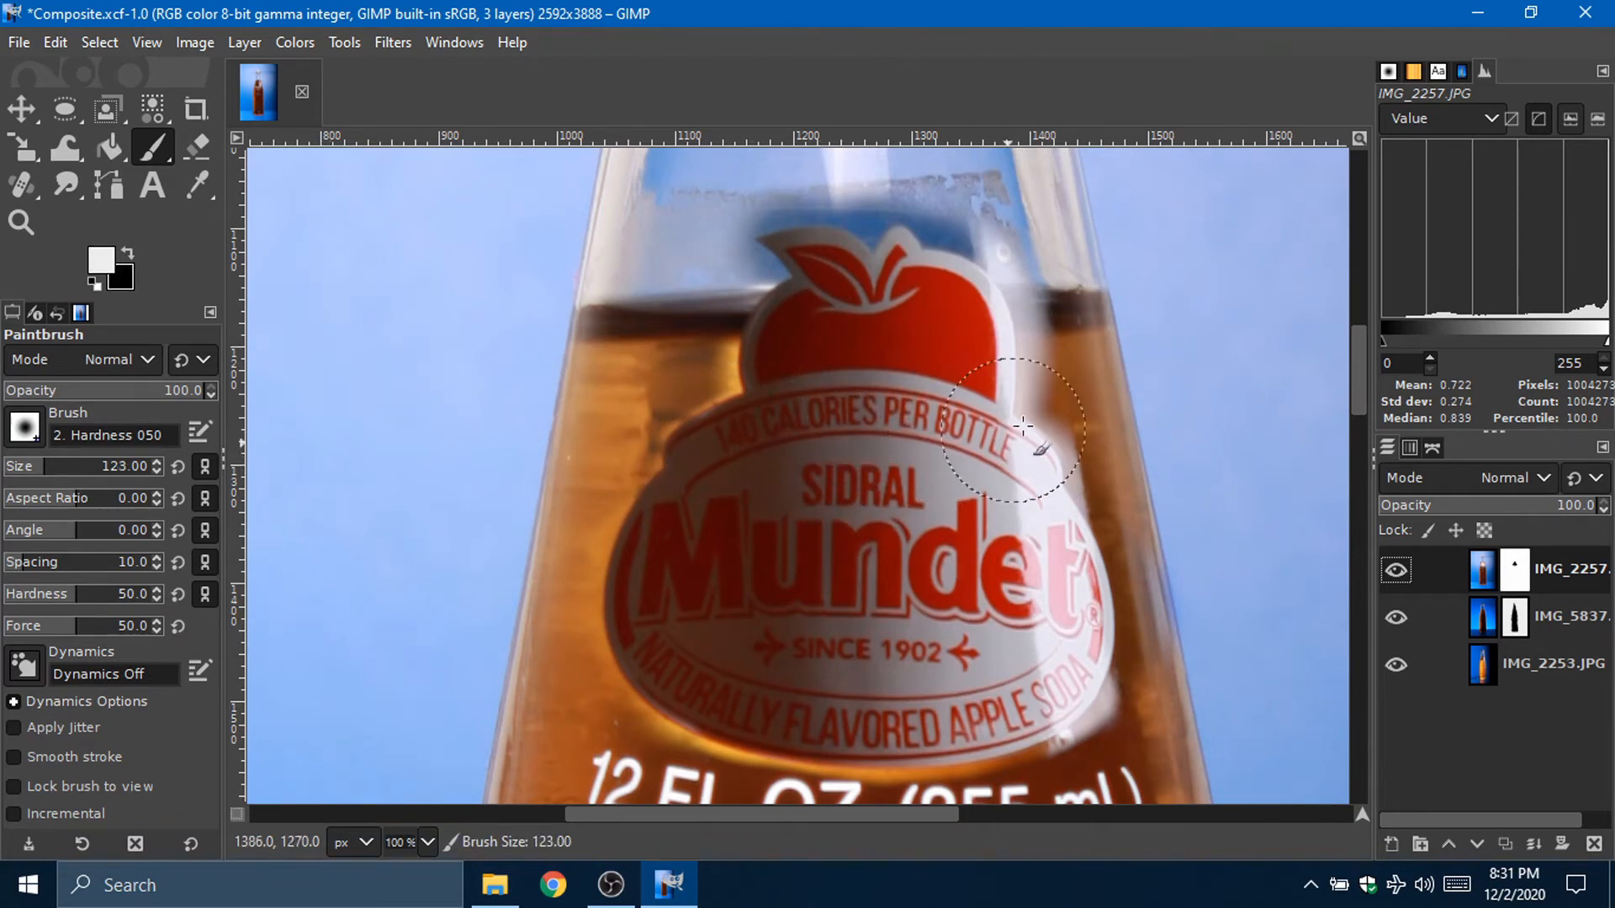
pyautogui.press('[')
pyautogui.press('[')
pyautogui.press('[')
pyautogui.press('[')
pyautogui.press('[')
pyautogui.press('[')
pyautogui.press('[')
pyautogui.press('[')
pyautogui.press('[')
pyautogui.press('[')
pyautogui.press('[')
pyautogui.press('[')
pyautogui.press('[')
pyautogui.press('[')
pyautogui.press('[')
pyautogui.press('[')
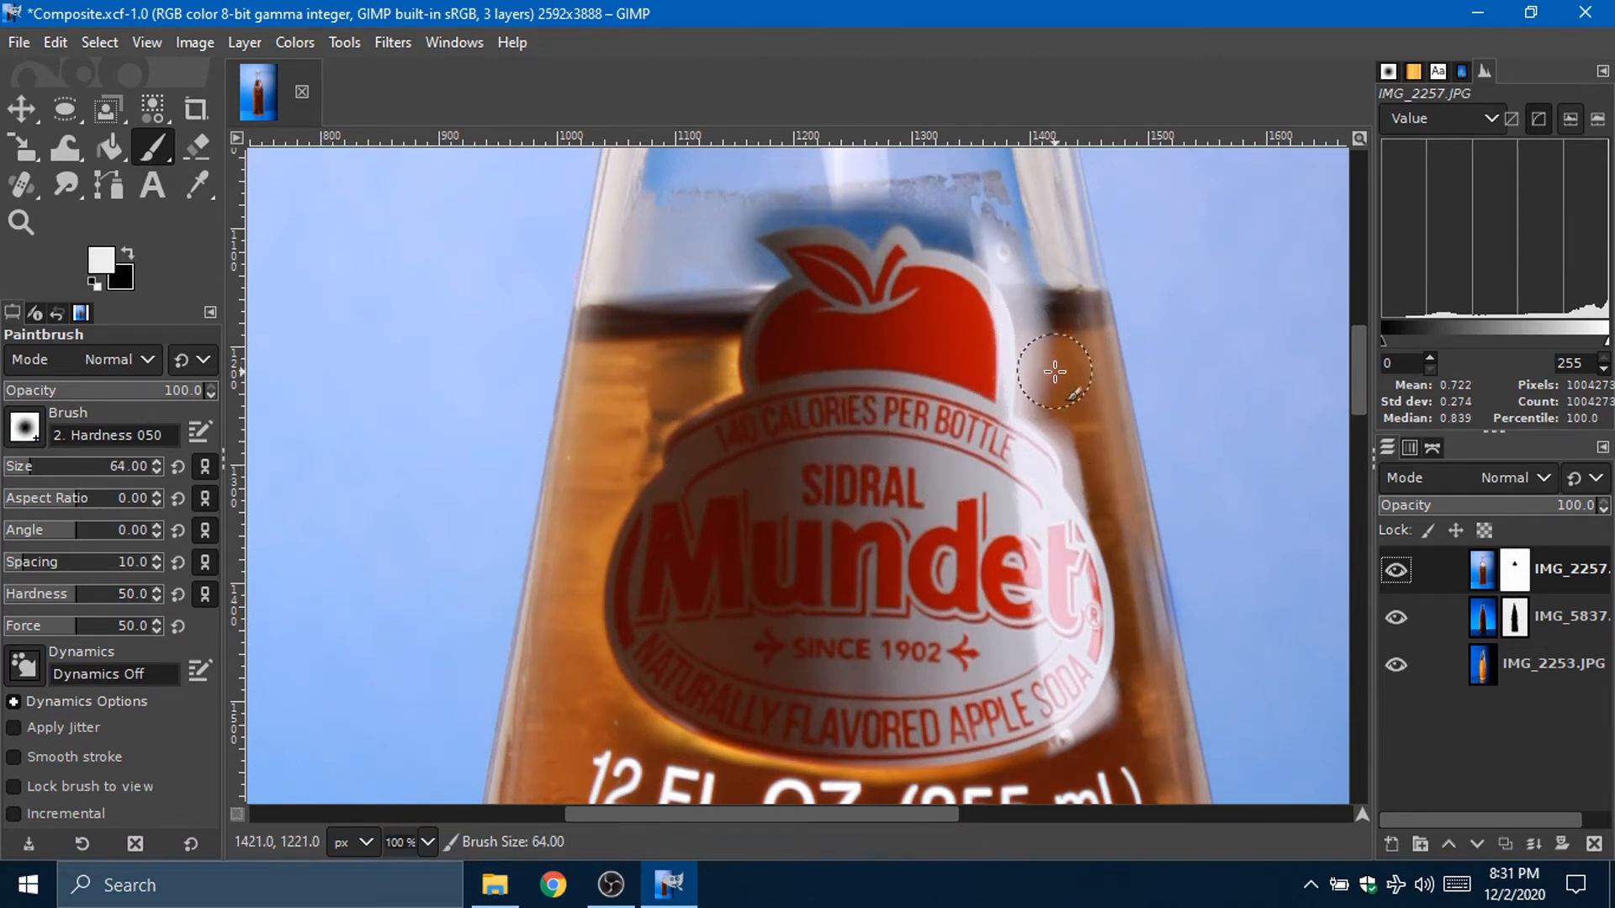
pyautogui.scroll(3, 1043, 385)
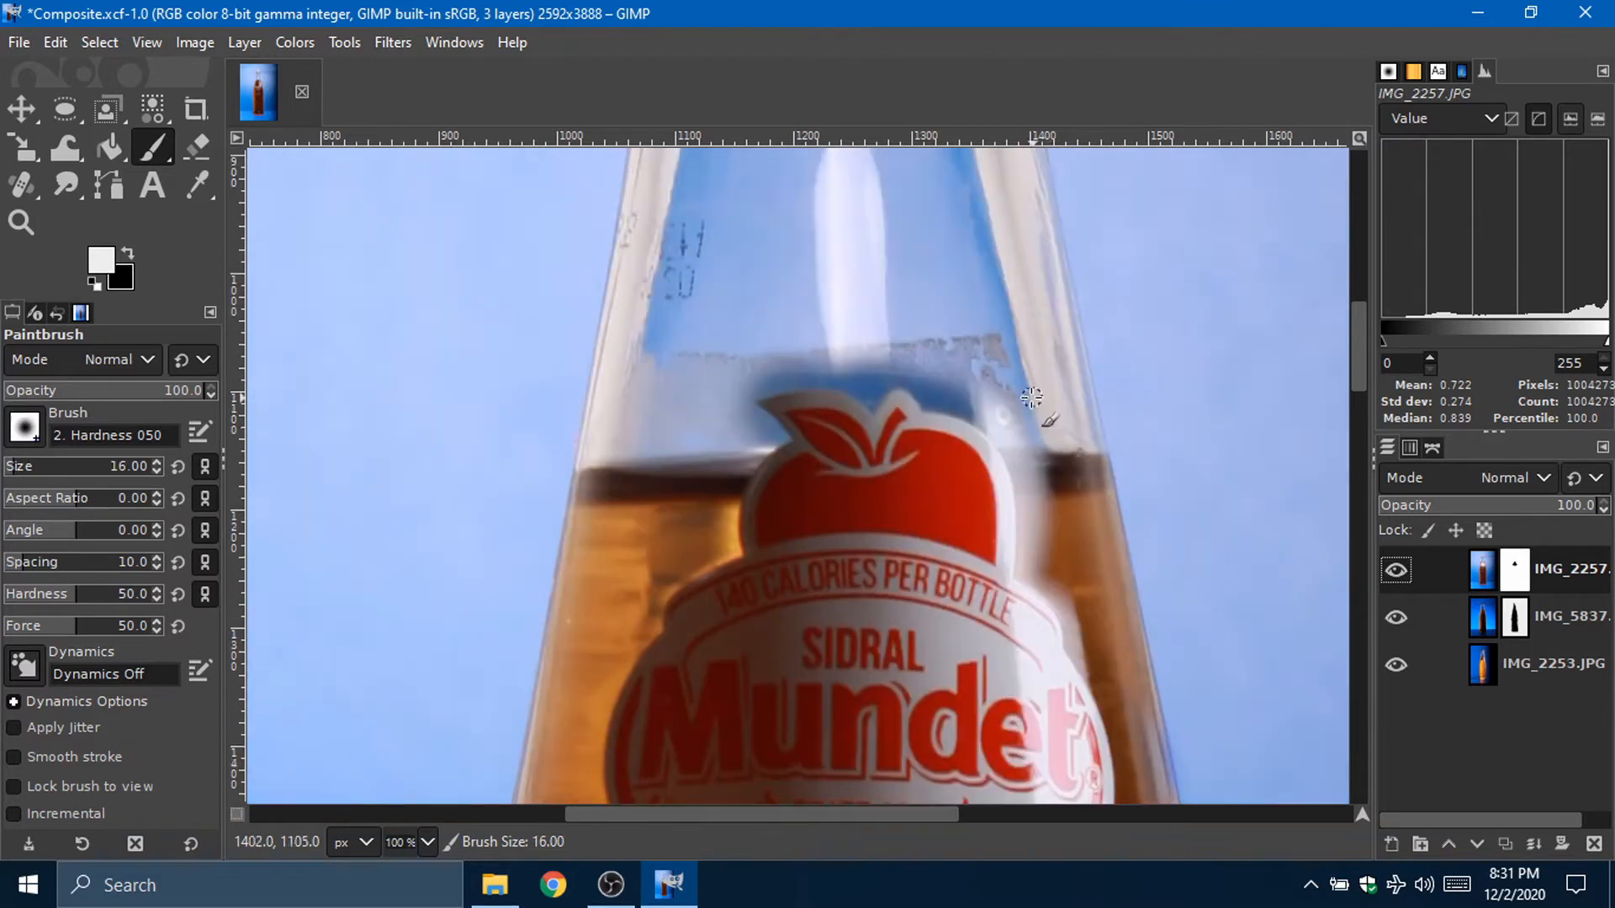
pyautogui.scroll(2, 1024, 421)
pyautogui.scroll(-3, 1009, 479)
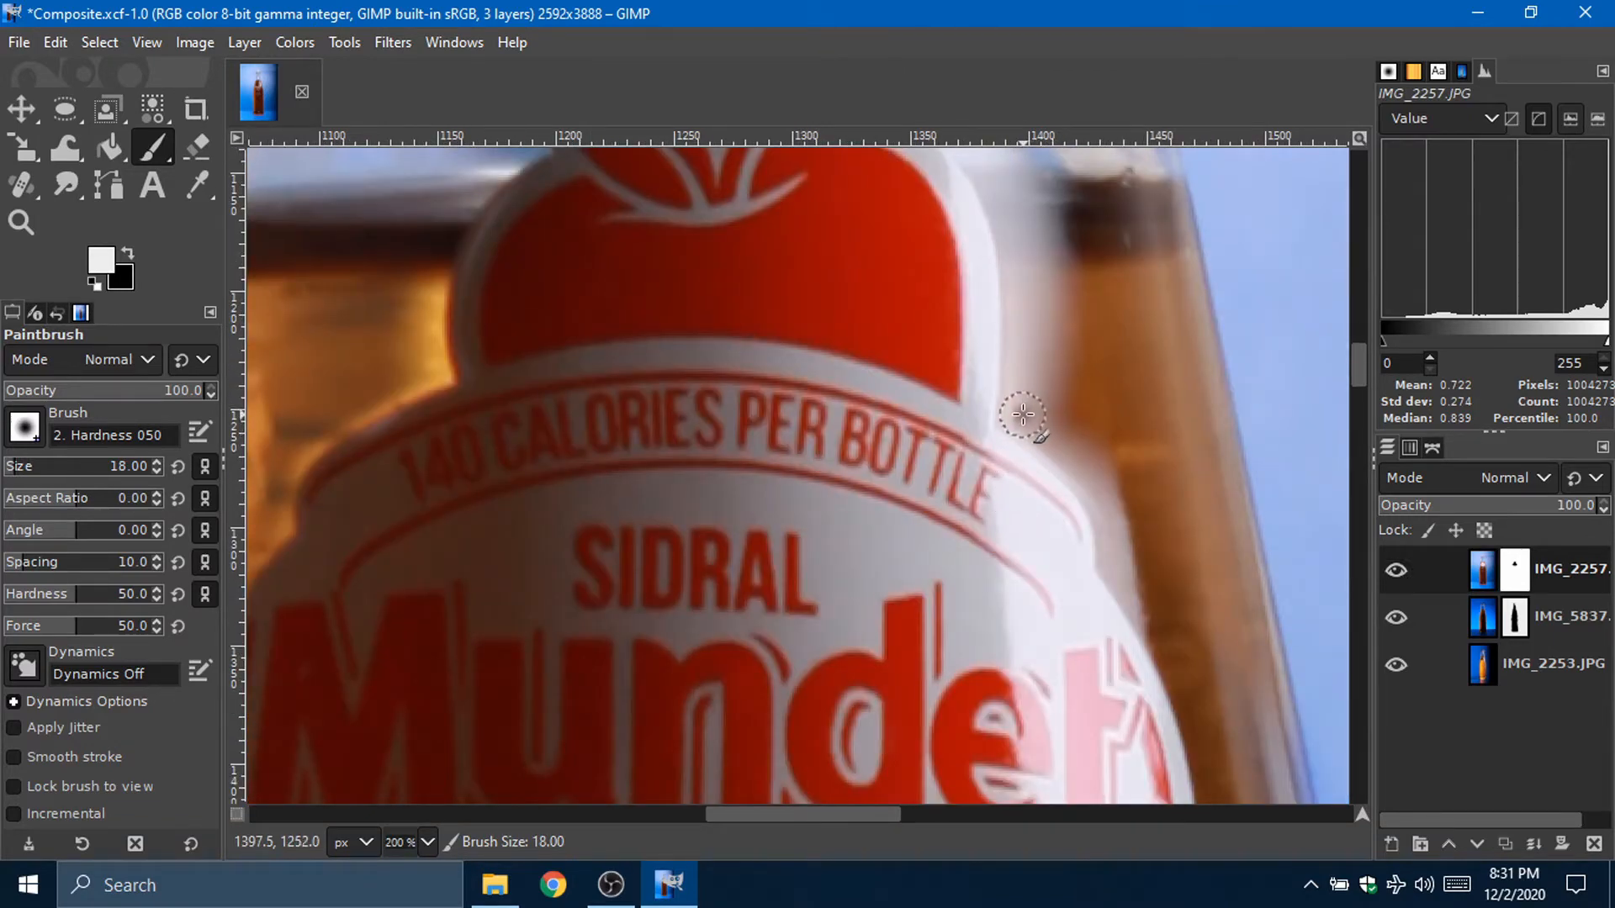
pyautogui.moveTo(1020, 378); pyautogui.dragTo(1042, 228)
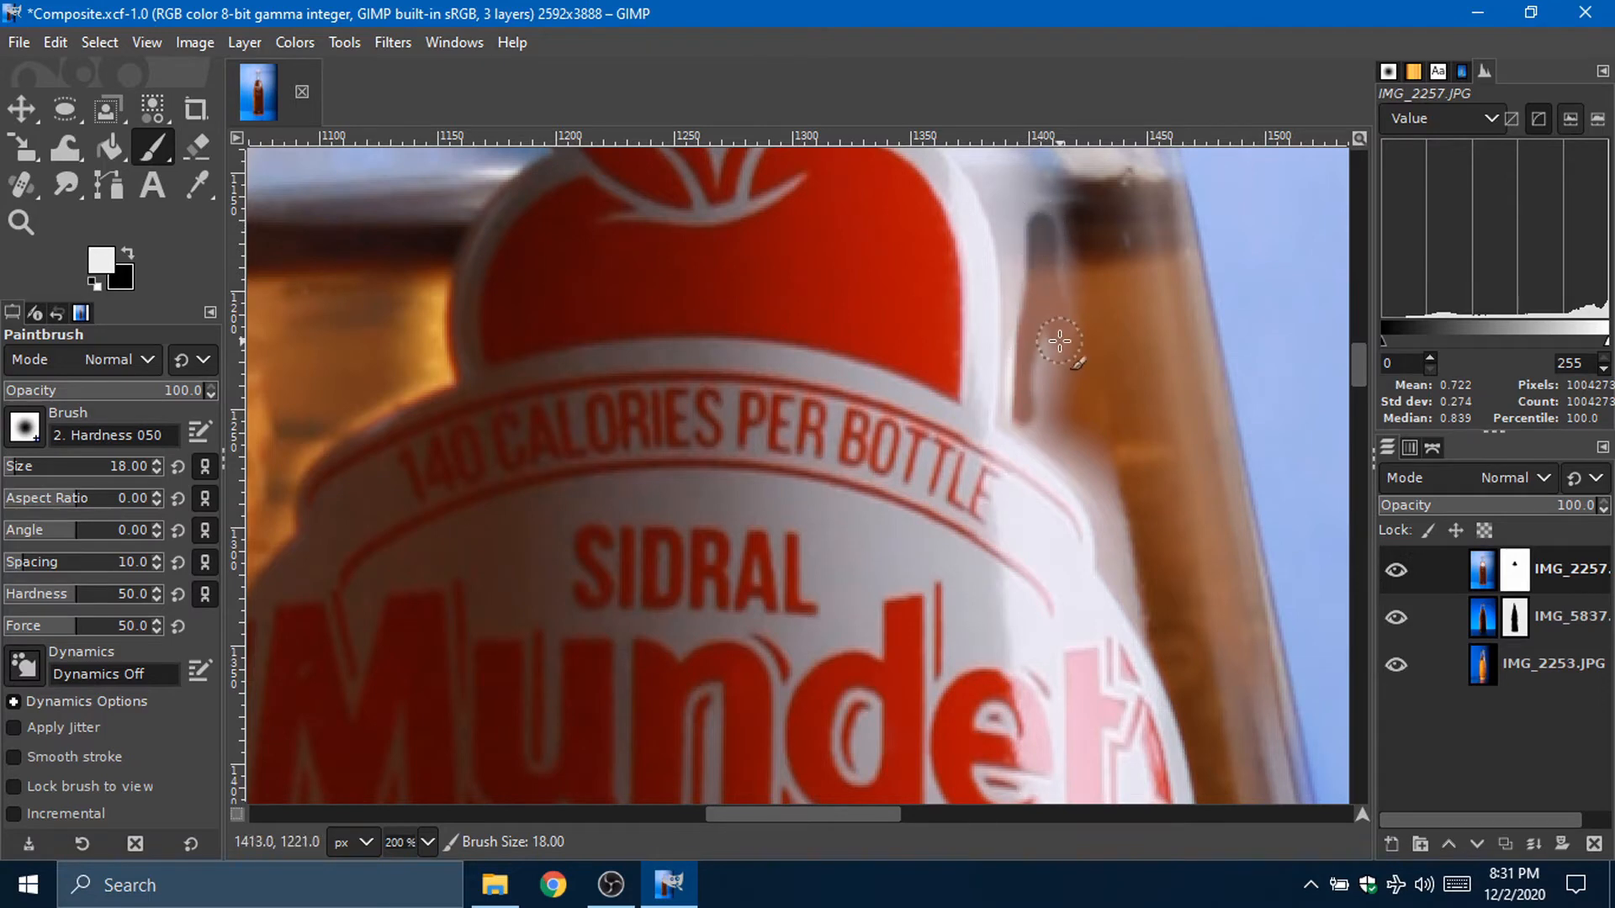
pyautogui.moveTo(1060, 342)
pyautogui.mouseDown()
pyautogui.moveTo(1038, 391)
pyautogui.moveTo(1053, 268)
pyautogui.moveTo(1071, 453)
pyautogui.mouseUp()
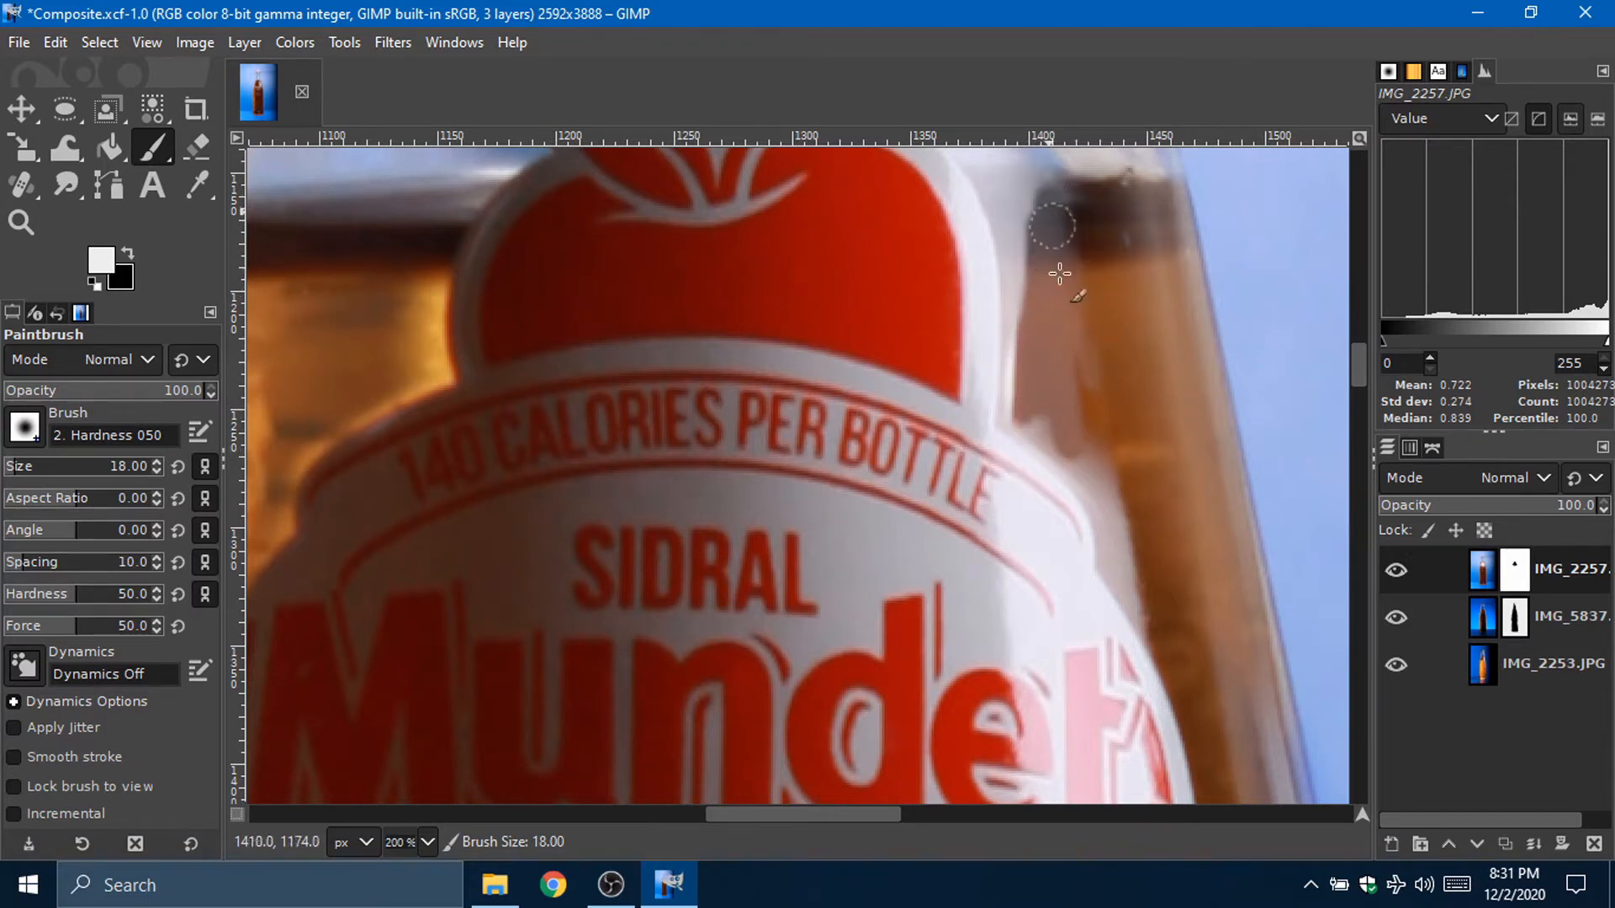
pyautogui.scroll(5, 1077, 421)
pyautogui.moveTo(1019, 589)
pyautogui.mouseDown()
pyautogui.moveTo(958, 421)
pyautogui.moveTo(995, 548)
pyautogui.moveTo(996, 673)
pyautogui.mouseUp()
pyautogui.moveTo(1075, 577); pyautogui.dragTo(1037, 548)
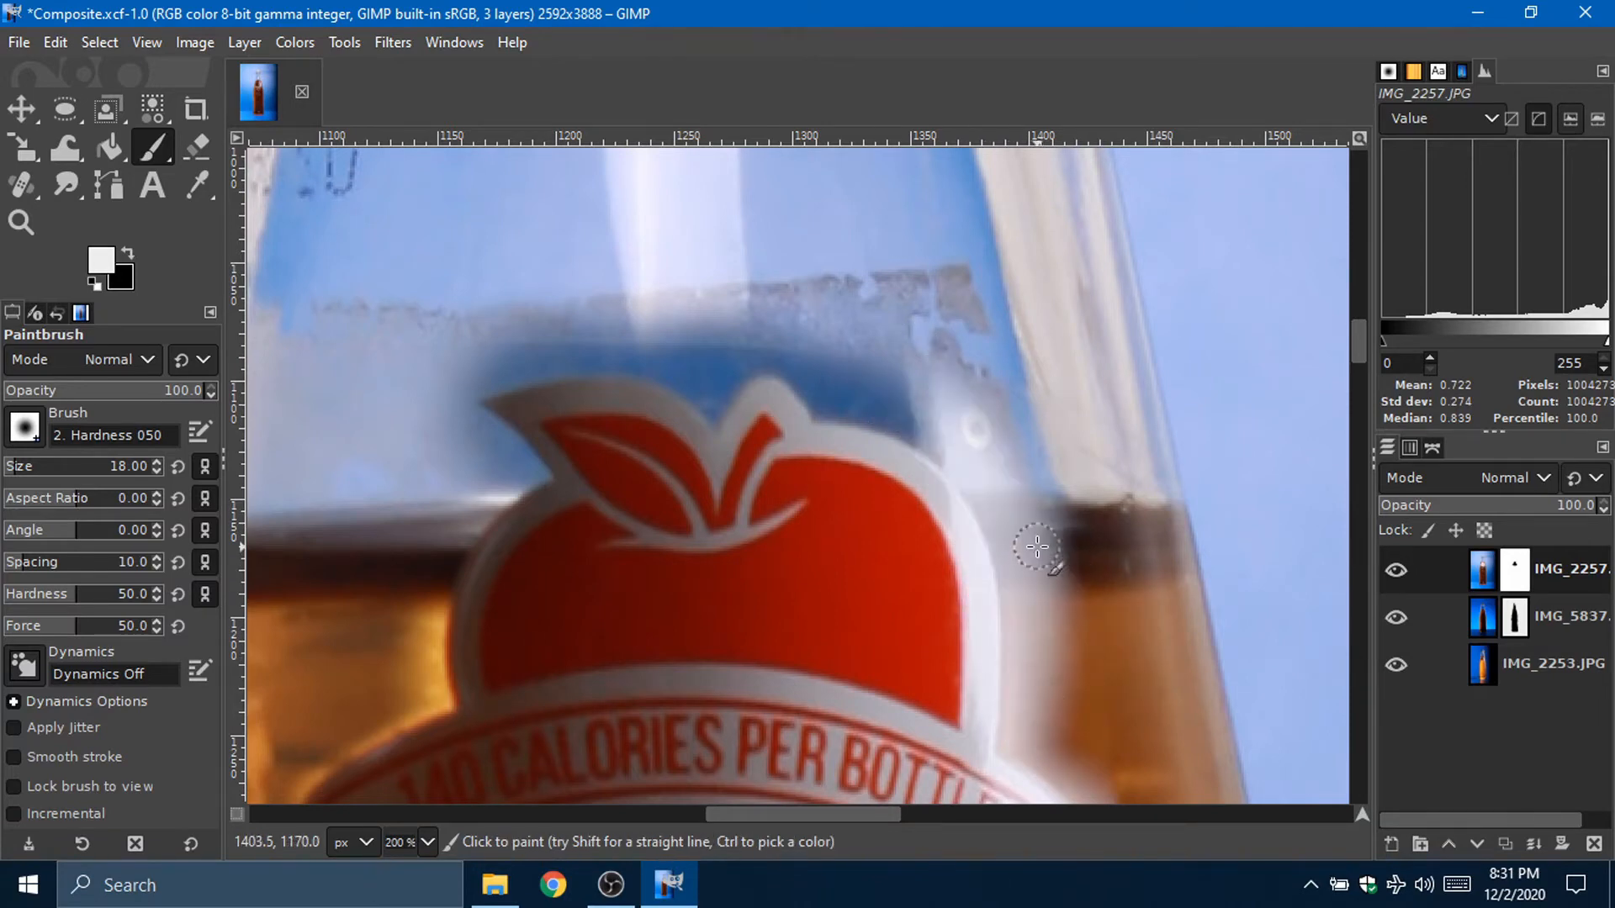
# Step: Try painting white on the mask around the apple and leaf outline and down the label's right edge
pyautogui.moveTo(1011, 730)
pyautogui.mouseDown()
pyautogui.moveTo(1003, 655)
pyautogui.moveTo(1042, 678)
pyautogui.moveTo(1064, 662)
pyautogui.moveTo(887, 412)
pyautogui.moveTo(976, 464)
pyautogui.moveTo(1000, 397)
pyautogui.moveTo(855, 365)
pyautogui.moveTo(869, 406)
pyautogui.moveTo(841, 404)
pyautogui.moveTo(778, 362)
pyautogui.mouseUp()
pyautogui.moveTo(721, 404)
pyautogui.mouseDown()
pyautogui.moveTo(649, 371)
pyautogui.moveTo(817, 329)
pyautogui.moveTo(661, 292)
pyautogui.moveTo(541, 335)
pyautogui.moveTo(496, 375)
pyautogui.moveTo(872, 294)
pyautogui.moveTo(501, 369)
pyautogui.moveTo(597, 305)
pyautogui.mouseUp()
pyautogui.moveTo(481, 444)
pyautogui.mouseDown()
pyautogui.moveTo(490, 307)
pyautogui.moveTo(616, 358)
pyautogui.moveTo(597, 326)
pyautogui.moveTo(714, 392)
pyautogui.moveTo(596, 347)
pyautogui.moveTo(717, 415)
pyautogui.moveTo(832, 356)
pyautogui.moveTo(987, 385)
pyautogui.moveTo(818, 394)
pyautogui.moveTo(955, 441)
pyautogui.moveTo(1043, 723)
pyautogui.mouseUp()
pyautogui.scroll(-4, 1061, 672)
pyautogui.scroll(-2, 1094, 539)
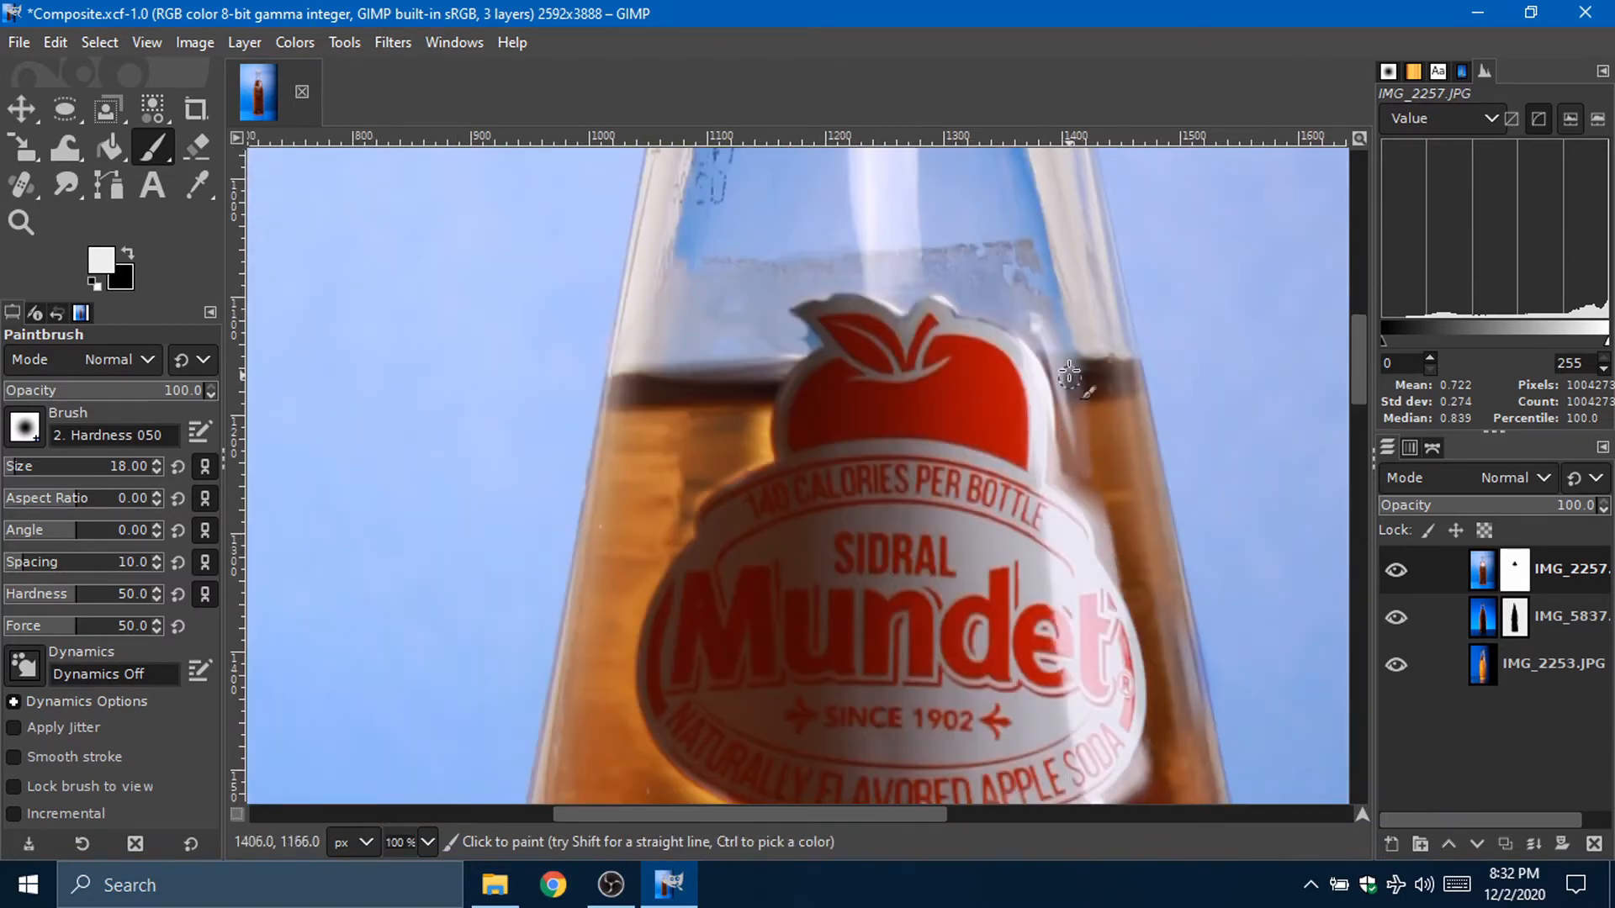
pyautogui.moveTo(1060, 485); pyautogui.dragTo(1153, 670)
# Step: Undo the white strokes painted around the apple and label on the mask
pyautogui.hotkey('ctrl', 'z')
pyautogui.hotkey('ctrl', 'z')
pyautogui.hotkey('ctrl', 'z')
pyautogui.hotkey('ctrl', 'z')
pyautogui.hotkey('ctrl', 'z')
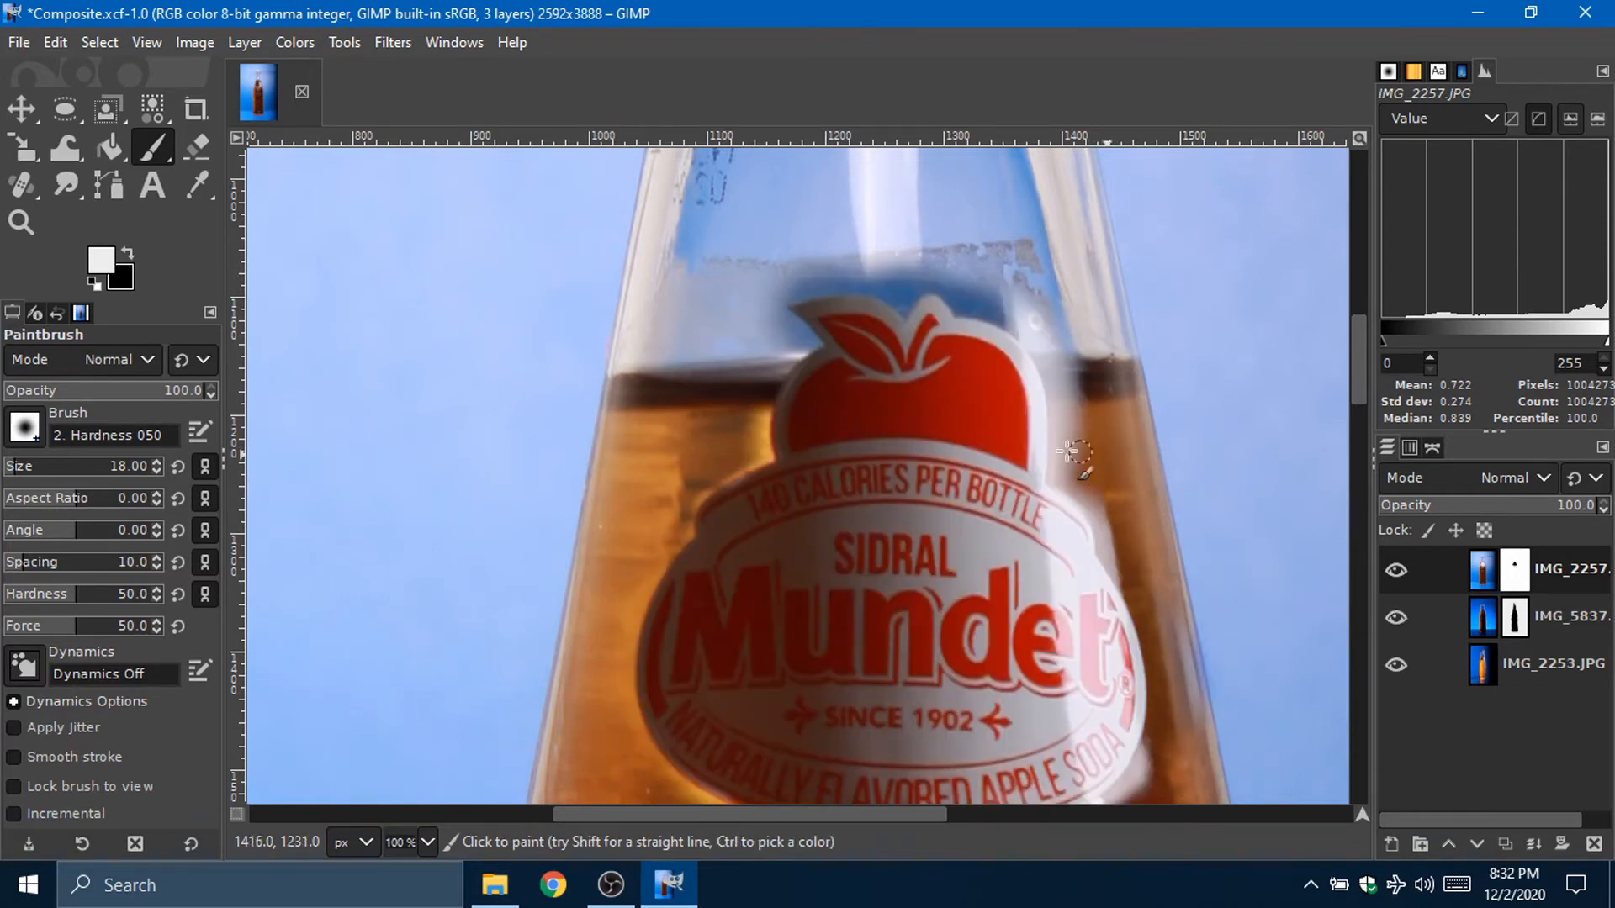
# Step: Check the cut-out with only the IMG_2257.JPG layer shown, and paint white around the label's edges on its mask with a size 87 brush
pyautogui.keyDown('shift'); pyautogui.click(1396, 570); pyautogui.keyUp('shift')
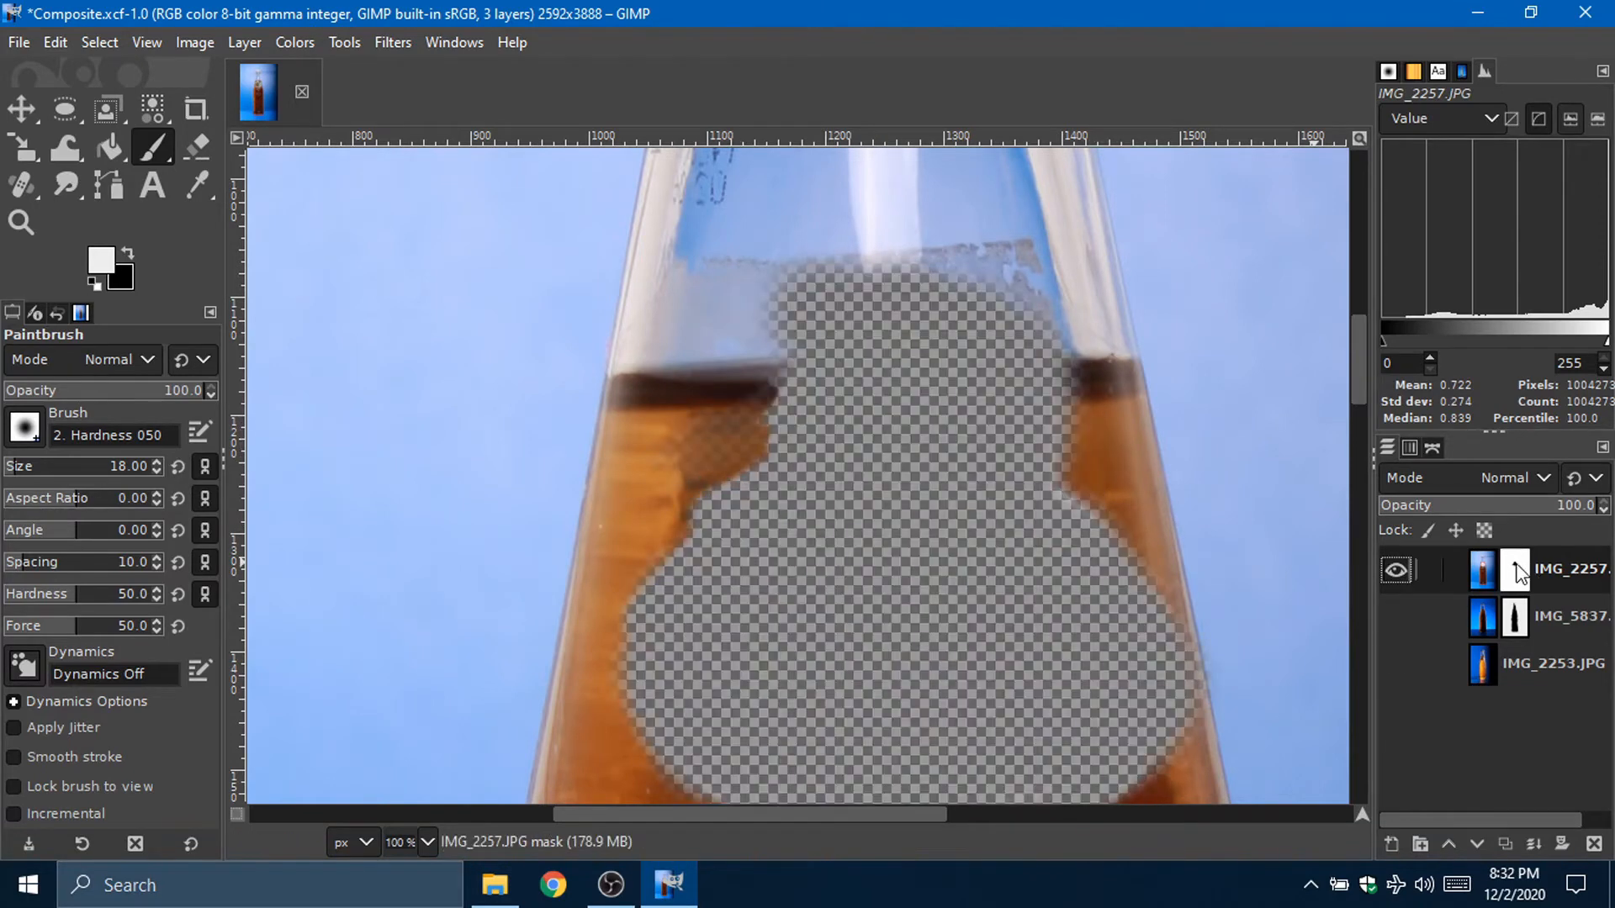
pyautogui.hotkey('shift', ']')
pyautogui.hotkey('shift', ']')
pyautogui.hotkey('shift', ']')
pyautogui.hotkey('shift', ']')
pyautogui.hotkey('shift', ']')
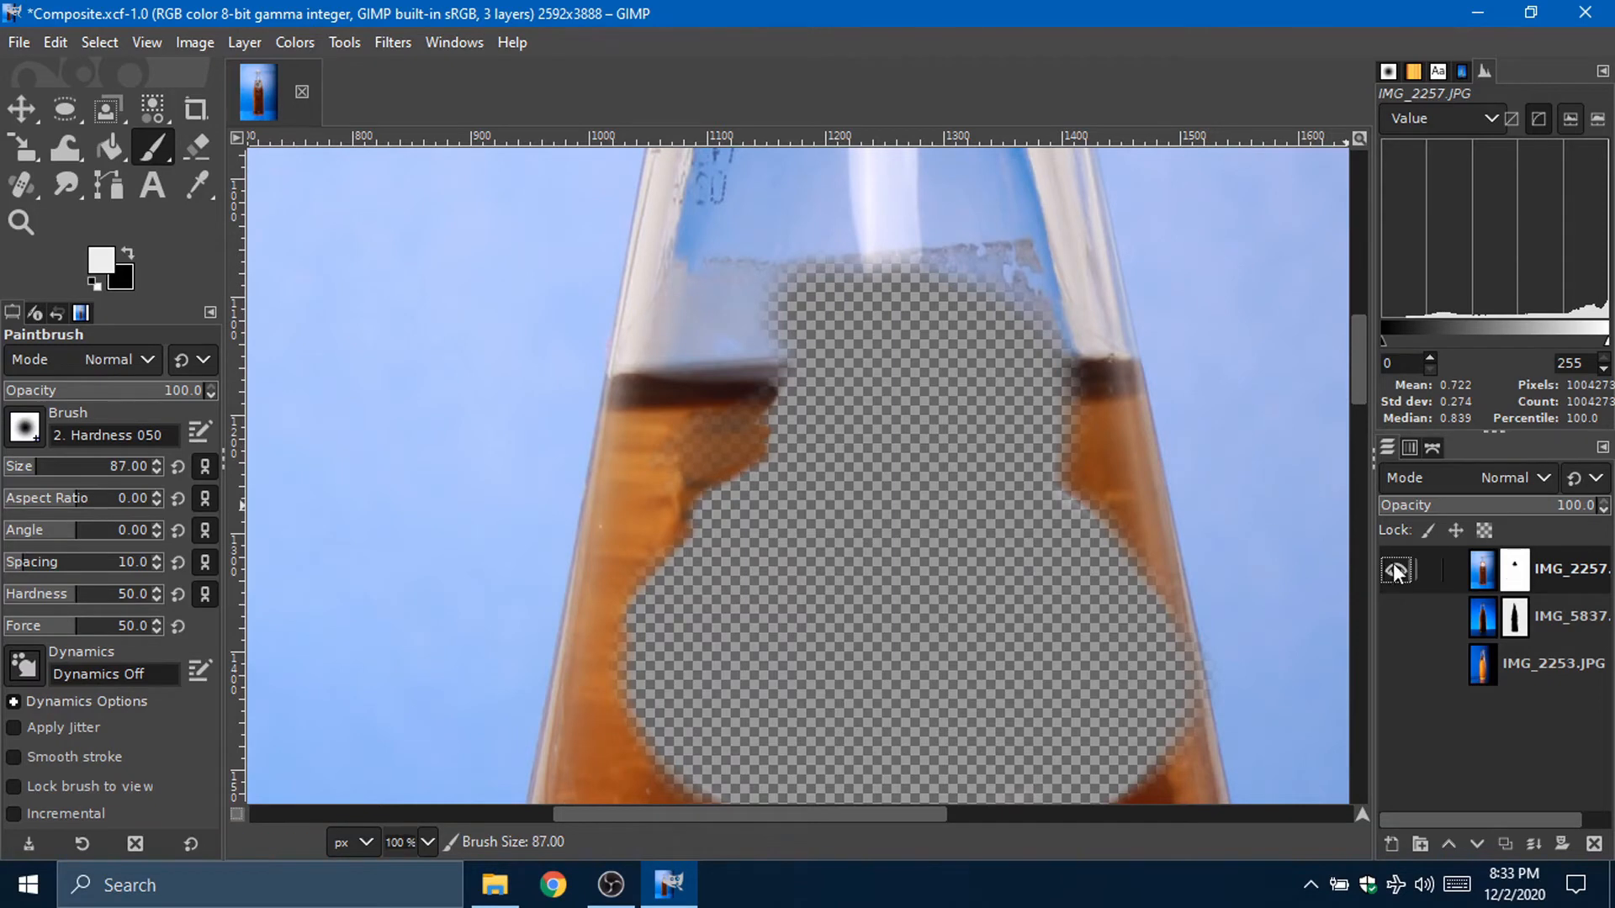
pyautogui.keyDown('shift'); pyautogui.click(1394, 570); pyautogui.keyUp('shift')
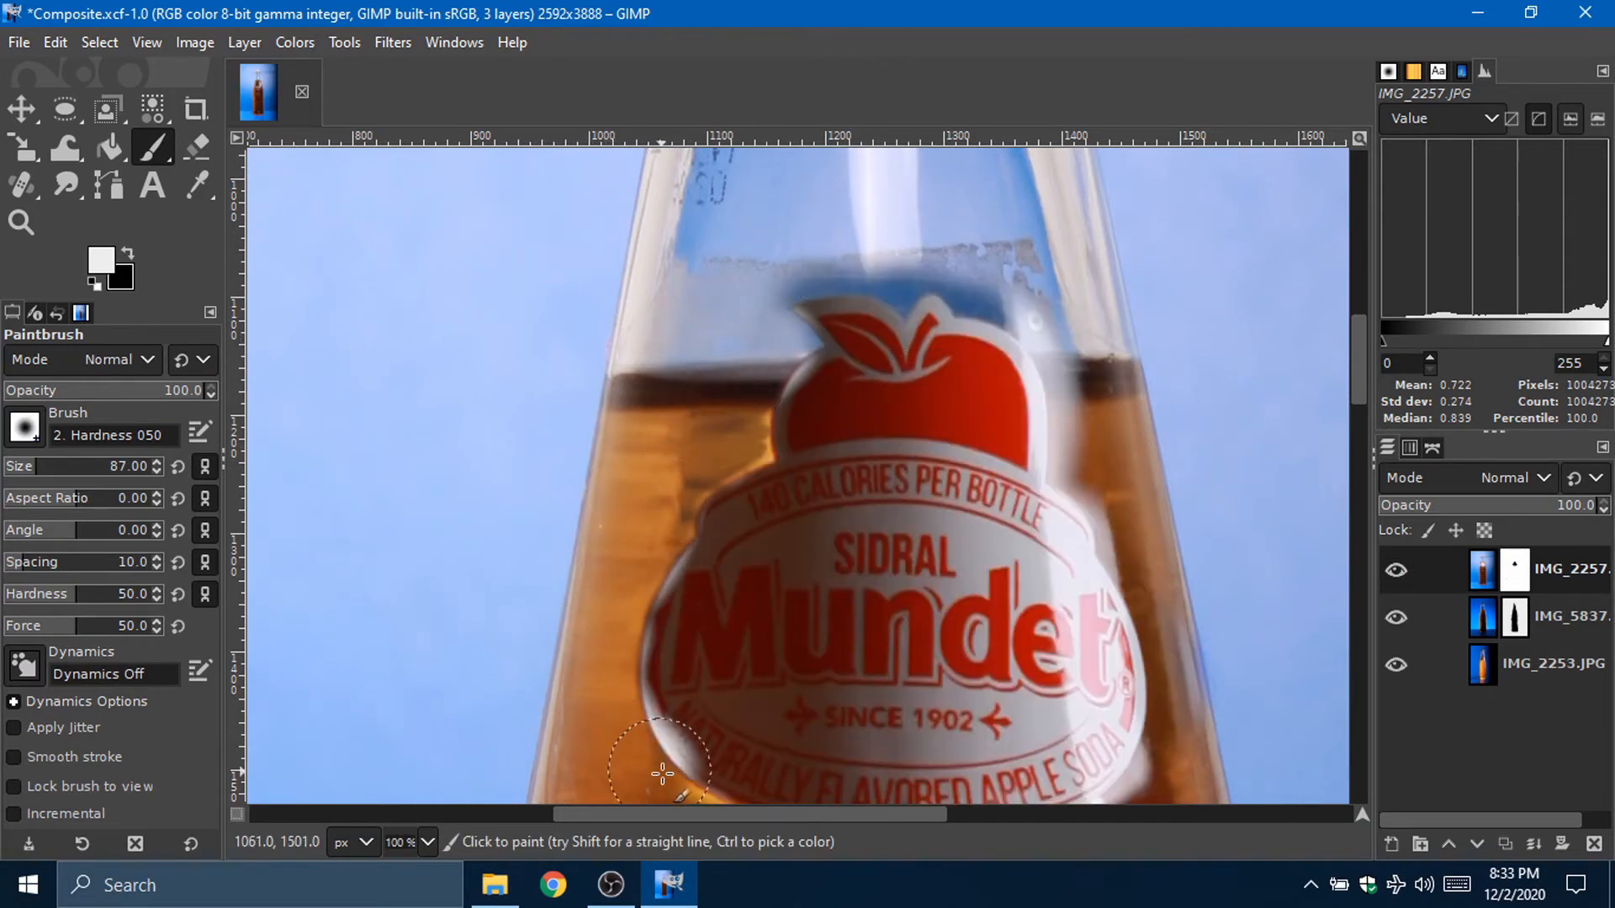
pyautogui.scroll(-2, 661, 774)
pyautogui.scroll(1, 1167, 256)
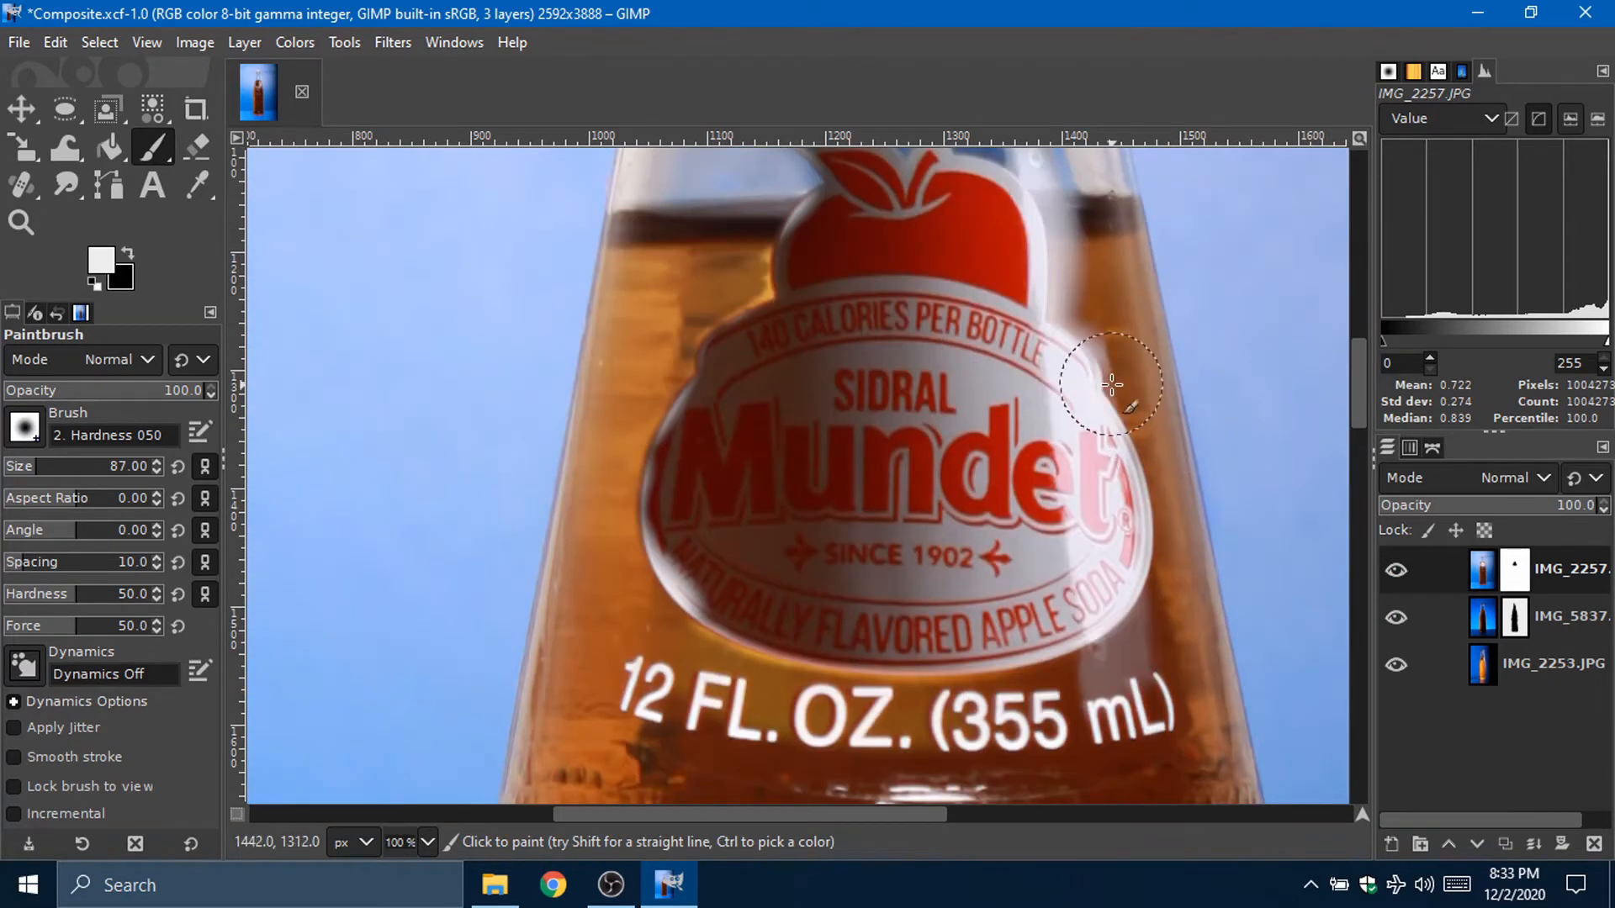
pyautogui.scroll(2, 1112, 385)
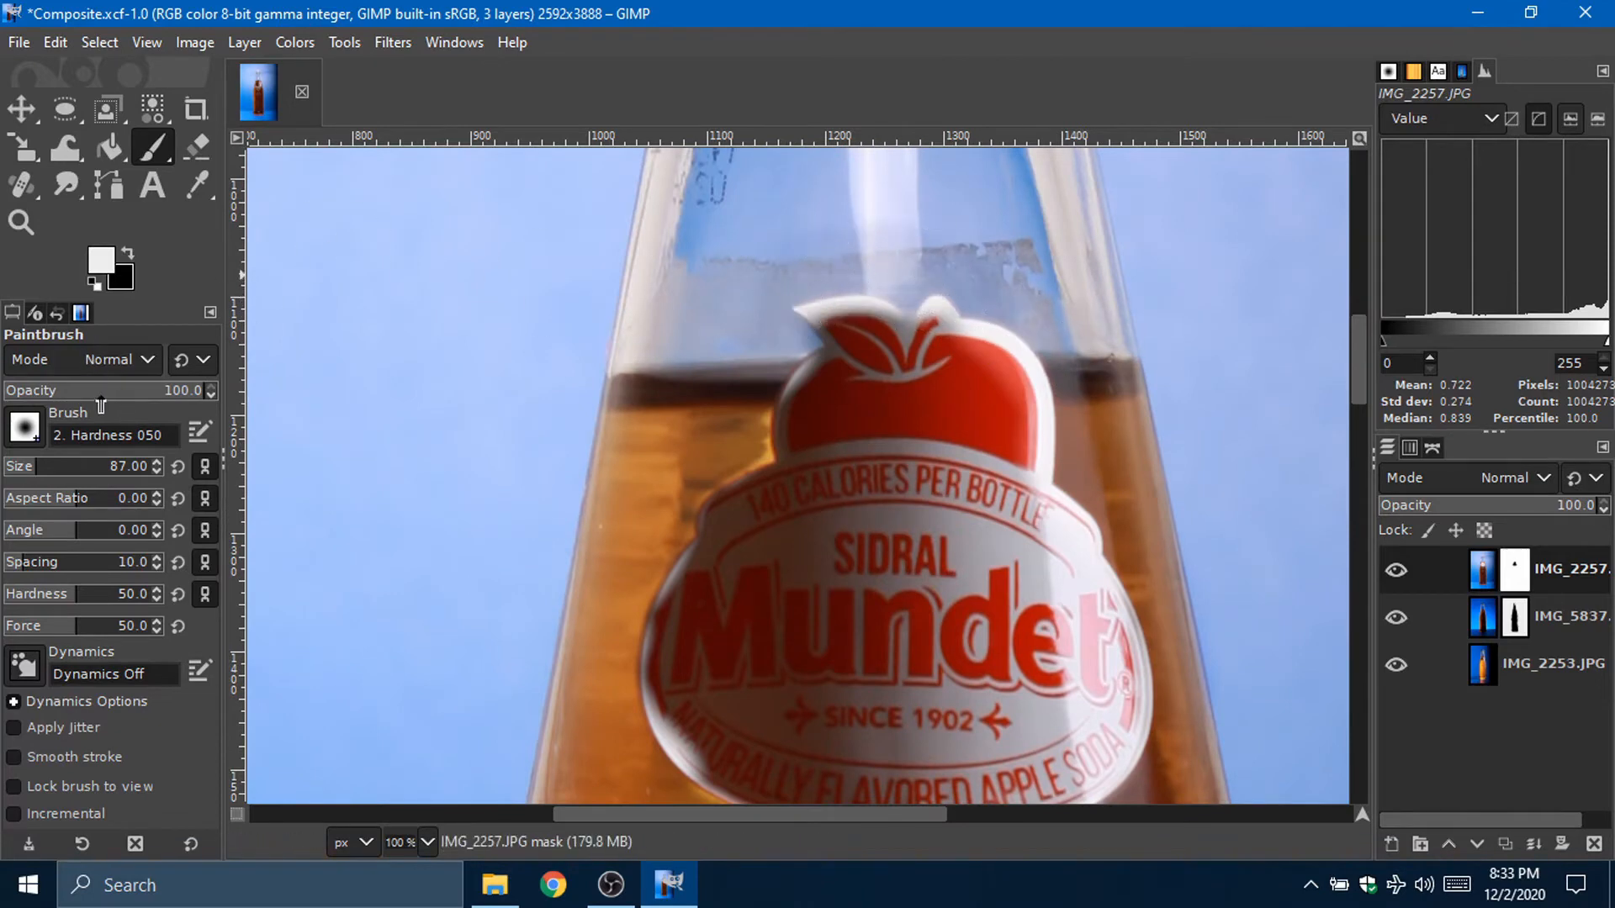
# Step: Reduce the brush to size 29 and paint black on the mask over the apple's stem and inside its right edge
pyautogui.scroll(3, 911, 294)
pyautogui.press('[')
pyautogui.press('[')
pyautogui.press('[')
pyautogui.press('[')
pyautogui.press('[')
pyautogui.press('[')
pyautogui.press('[')
pyautogui.press('[')
pyautogui.press('[')
pyautogui.press('[')
pyautogui.press('[')
pyautogui.press('[')
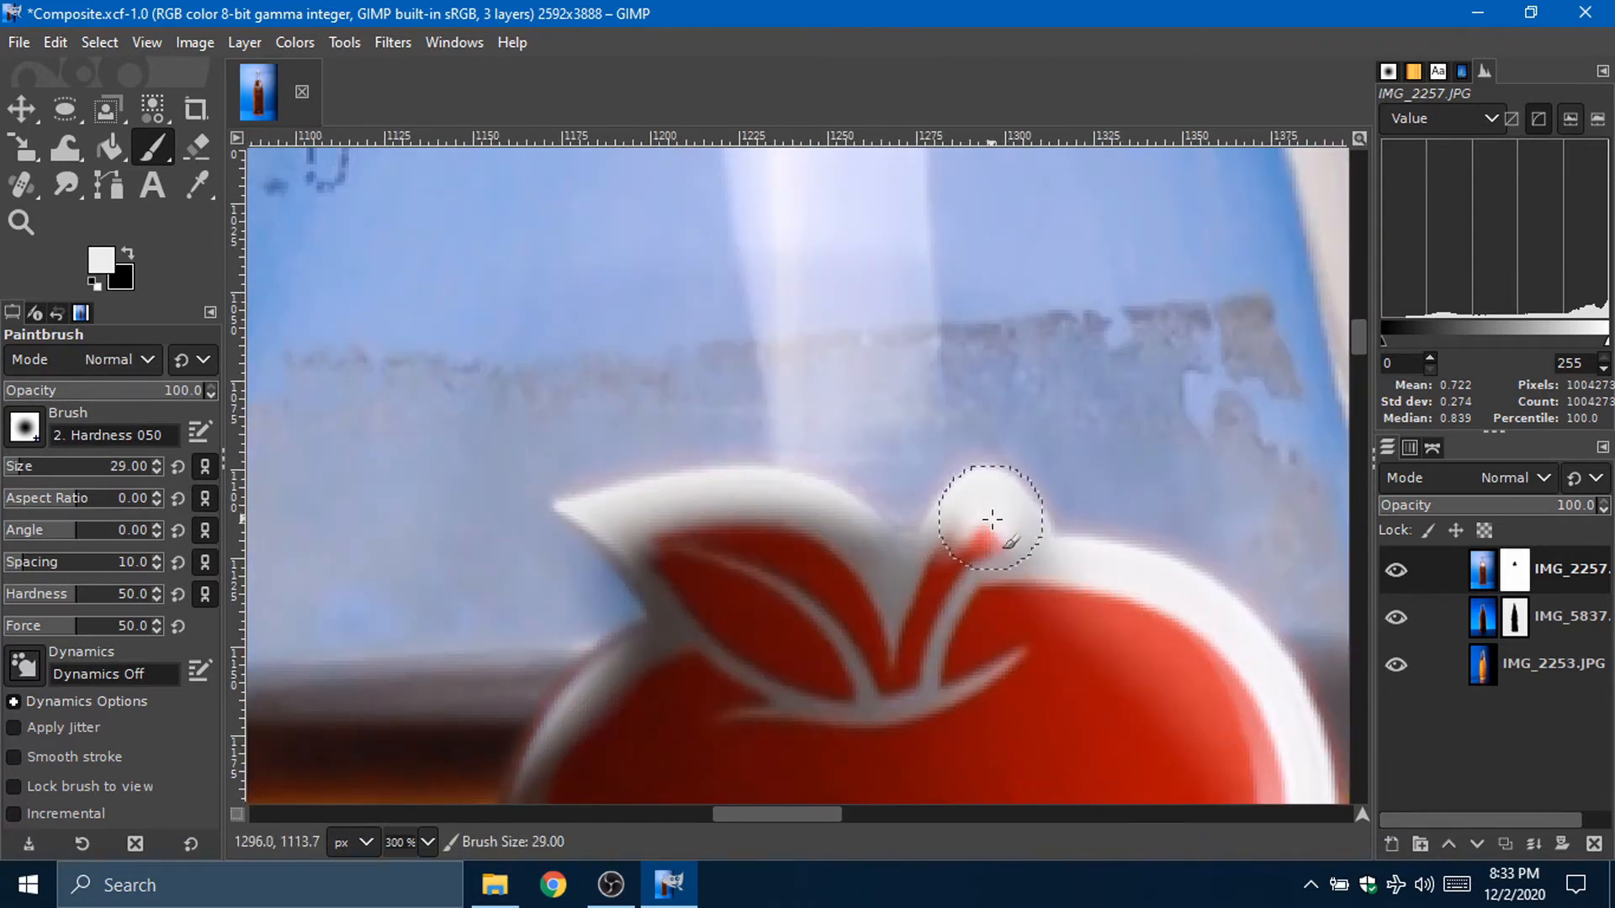
pyautogui.press('x')
pyautogui.moveTo(980, 533)
pyautogui.mouseDown()
pyautogui.moveTo(1014, 627)
pyautogui.moveTo(1211, 697)
pyautogui.mouseUp()
pyautogui.scroll(-2, 1211, 697)
pyautogui.moveTo(1189, 424)
pyautogui.mouseDown()
pyautogui.moveTo(1287, 555)
pyautogui.moveTo(1264, 679)
pyautogui.mouseUp()
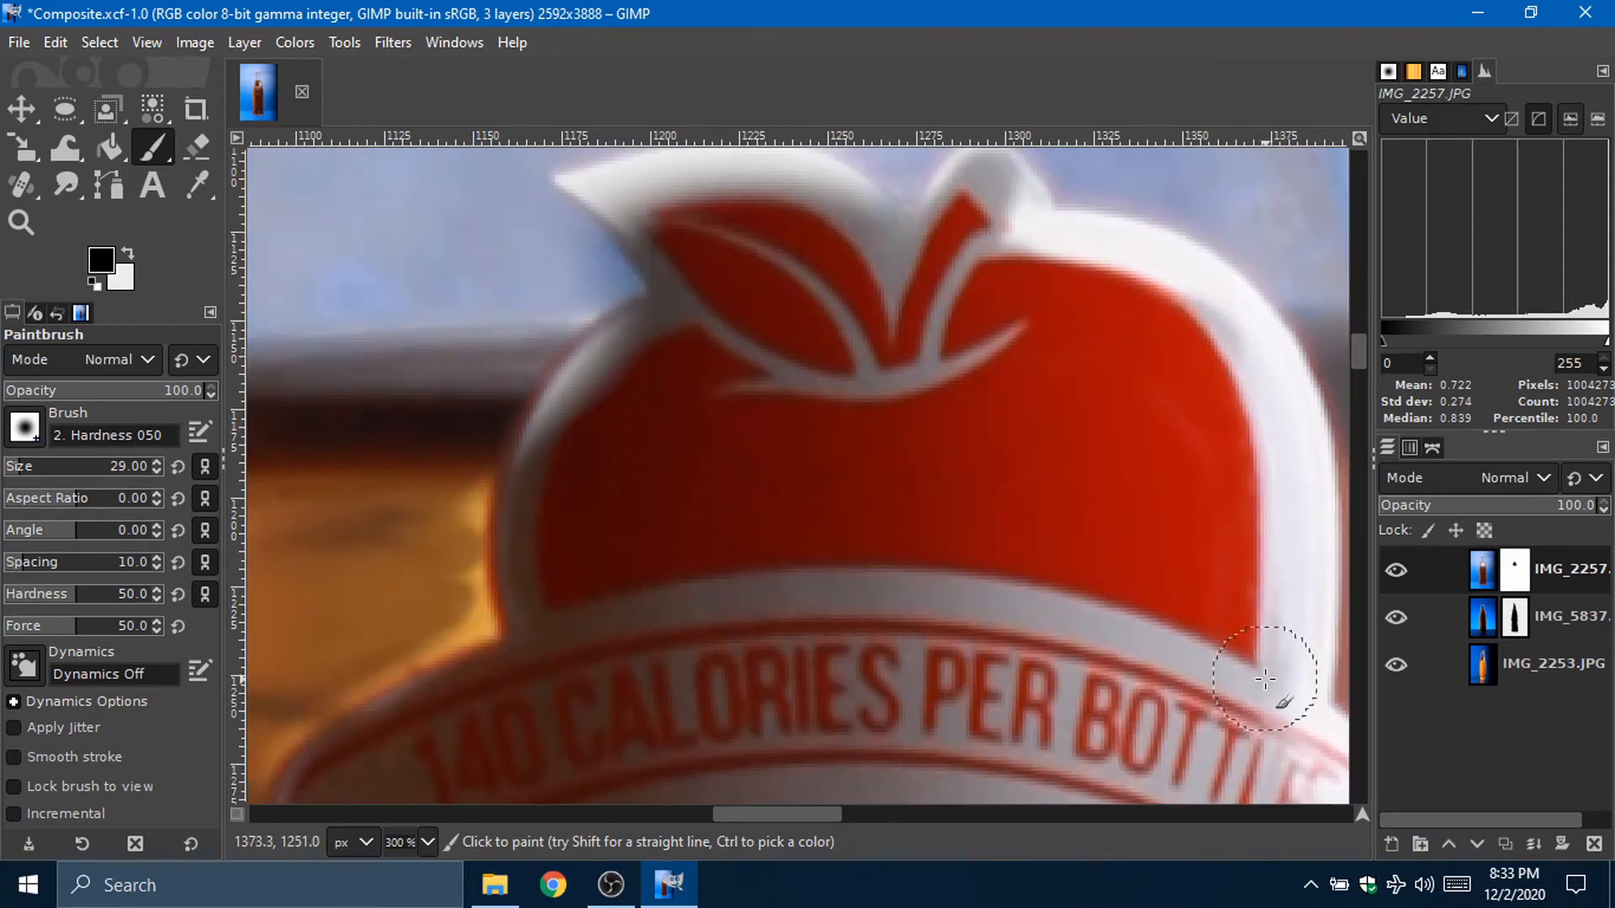
# Step: Paint black on the mask down the inside of the label's right edge and along its bottom curve
pyautogui.scroll(-2, 1179, 554)
pyautogui.hscroll(1, 1131, 589)
pyautogui.moveTo(1042, 433)
pyautogui.mouseDown()
pyautogui.moveTo(1001, 442)
pyautogui.moveTo(1229, 740)
pyautogui.mouseUp()
pyautogui.scroll(-2, 1131, 536)
pyautogui.hscroll(1, 1129, 534)
pyautogui.moveTo(975, 345); pyautogui.dragTo(1002, 613)
pyautogui.scroll(-1, 972, 379)
pyautogui.moveTo(997, 420); pyautogui.dragTo(976, 558)
pyautogui.scroll(-2, 977, 505)
pyautogui.moveTo(984, 311)
pyautogui.mouseDown()
pyautogui.moveTo(847, 441)
pyautogui.moveTo(618, 520)
pyautogui.mouseUp()
# Step: Paint black on the mask along the inside of the label's lower-left and left edges
pyautogui.hscroll(-2, 883, 547)
pyautogui.hscroll(-2, 890, 550)
pyautogui.moveTo(588, 427)
pyautogui.mouseDown()
pyautogui.moveTo(479, 336)
pyautogui.moveTo(637, 454)
pyautogui.moveTo(492, 386)
pyautogui.moveTo(439, 313)
pyautogui.mouseUp()
pyautogui.scroll(1, 532, 373)
pyautogui.moveTo(429, 382); pyautogui.dragTo(411, 240)
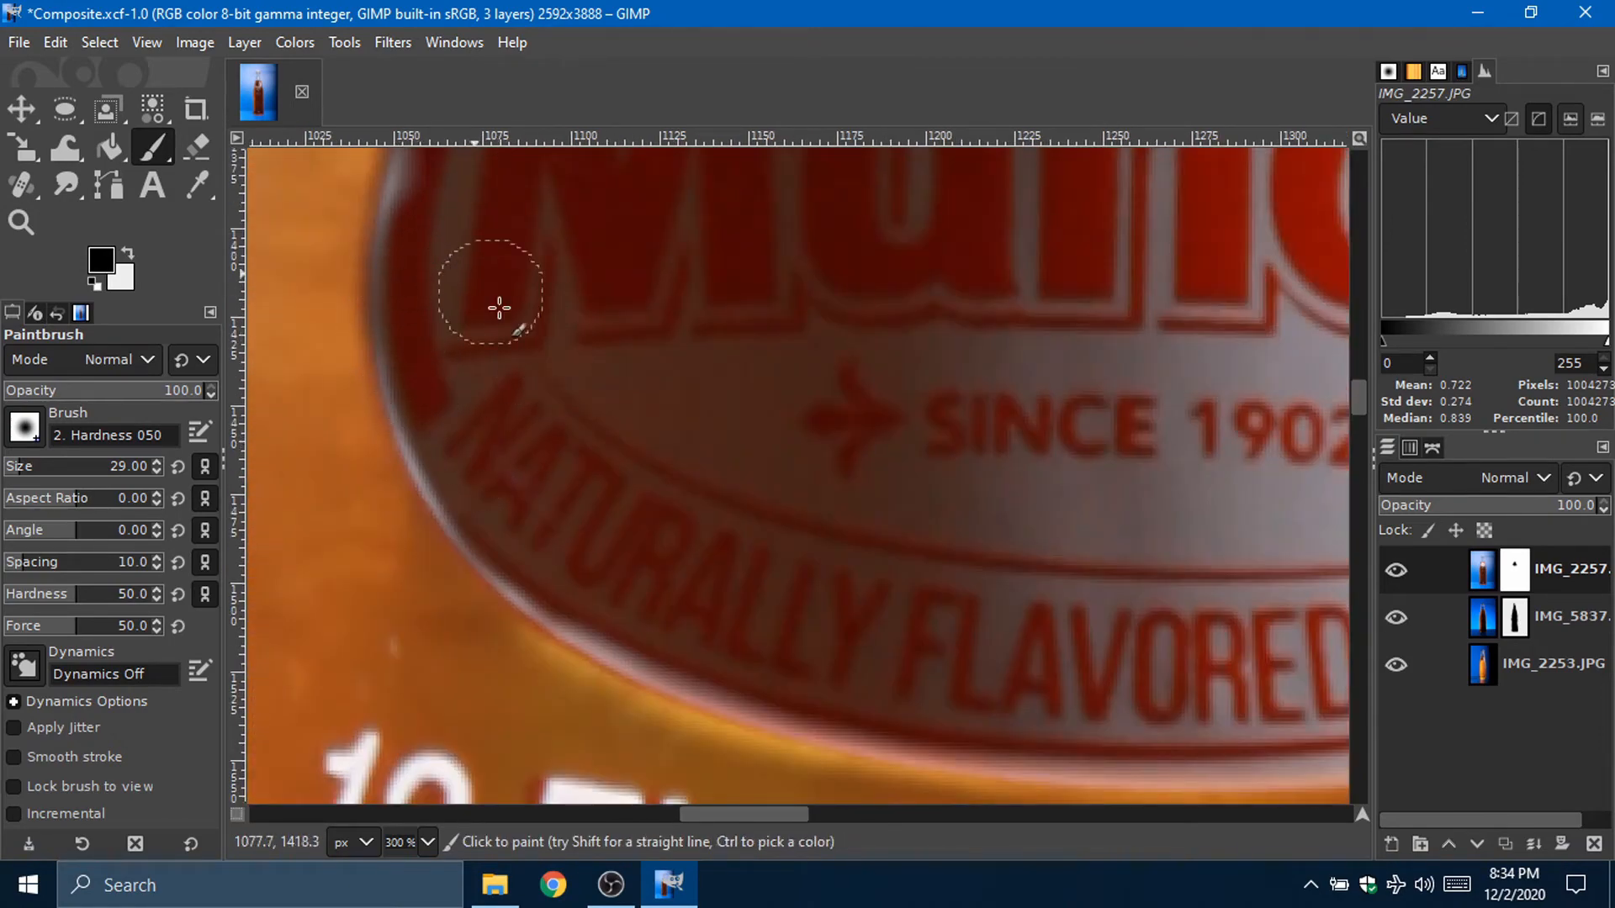
pyautogui.scroll(2, 497, 310)
pyautogui.moveTo(422, 538)
pyautogui.mouseDown()
pyautogui.moveTo(422, 457)
pyautogui.moveTo(500, 696)
pyautogui.mouseUp()
pyautogui.scroll(-2, 471, 589)
pyautogui.moveTo(424, 376)
pyautogui.mouseDown()
pyautogui.moveTo(443, 474)
pyautogui.moveTo(550, 583)
pyautogui.moveTo(761, 688)
pyautogui.mouseUp()
# Step: Paint black on the mask along the label's upper-left shoulder and the apple's left edge
pyautogui.scroll(2, 493, 523)
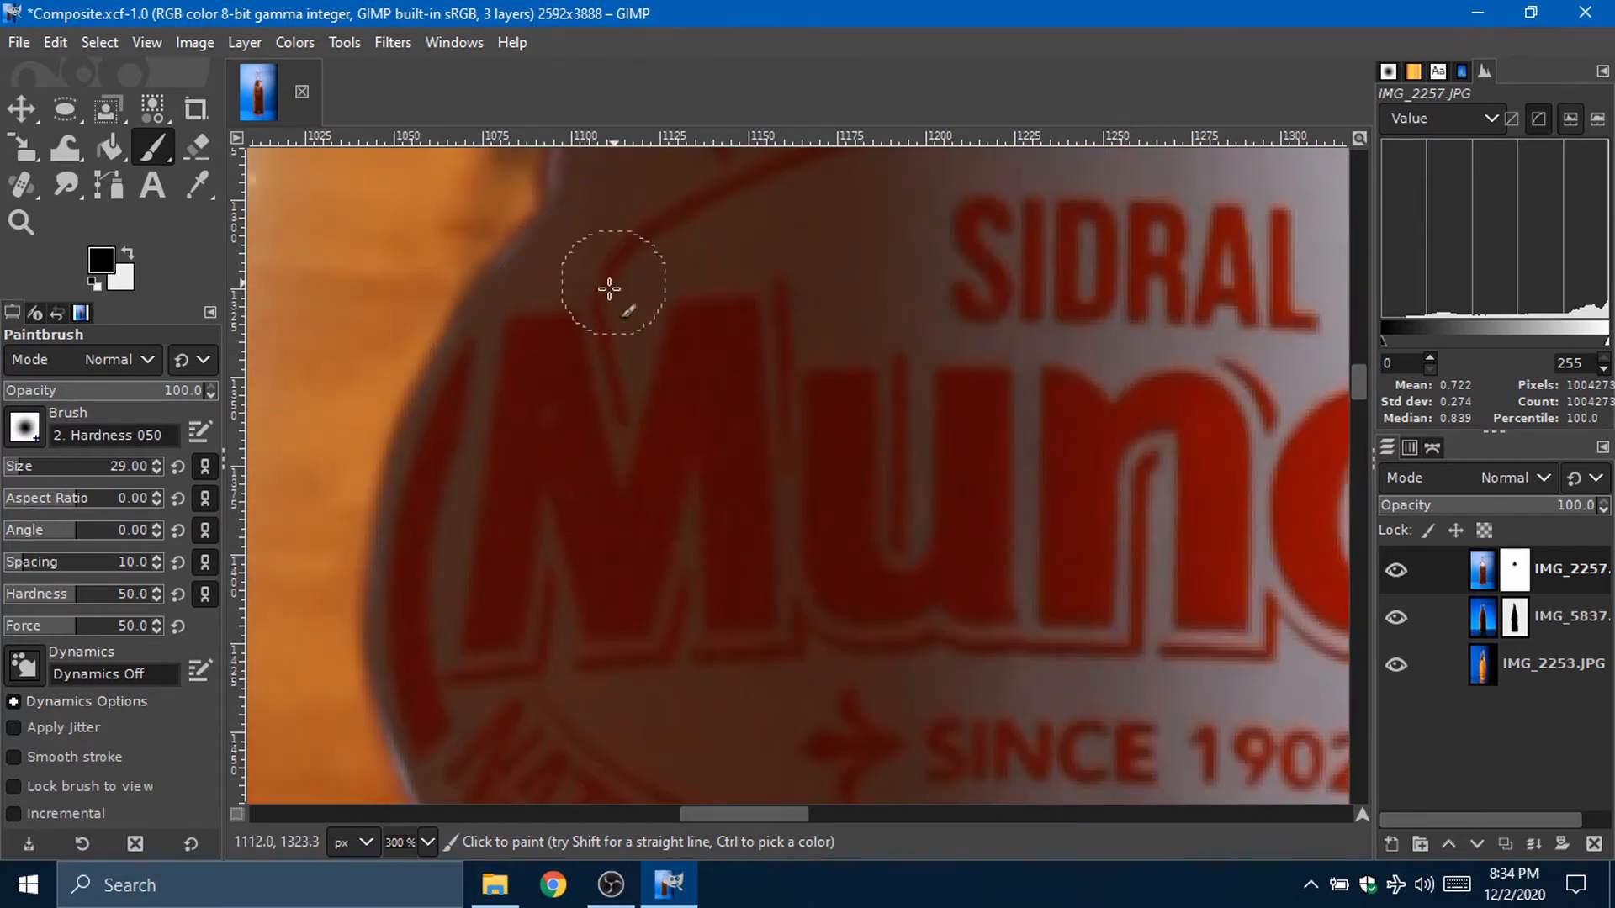
pyautogui.scroll(1, 608, 289)
pyautogui.scroll(3, 673, 446)
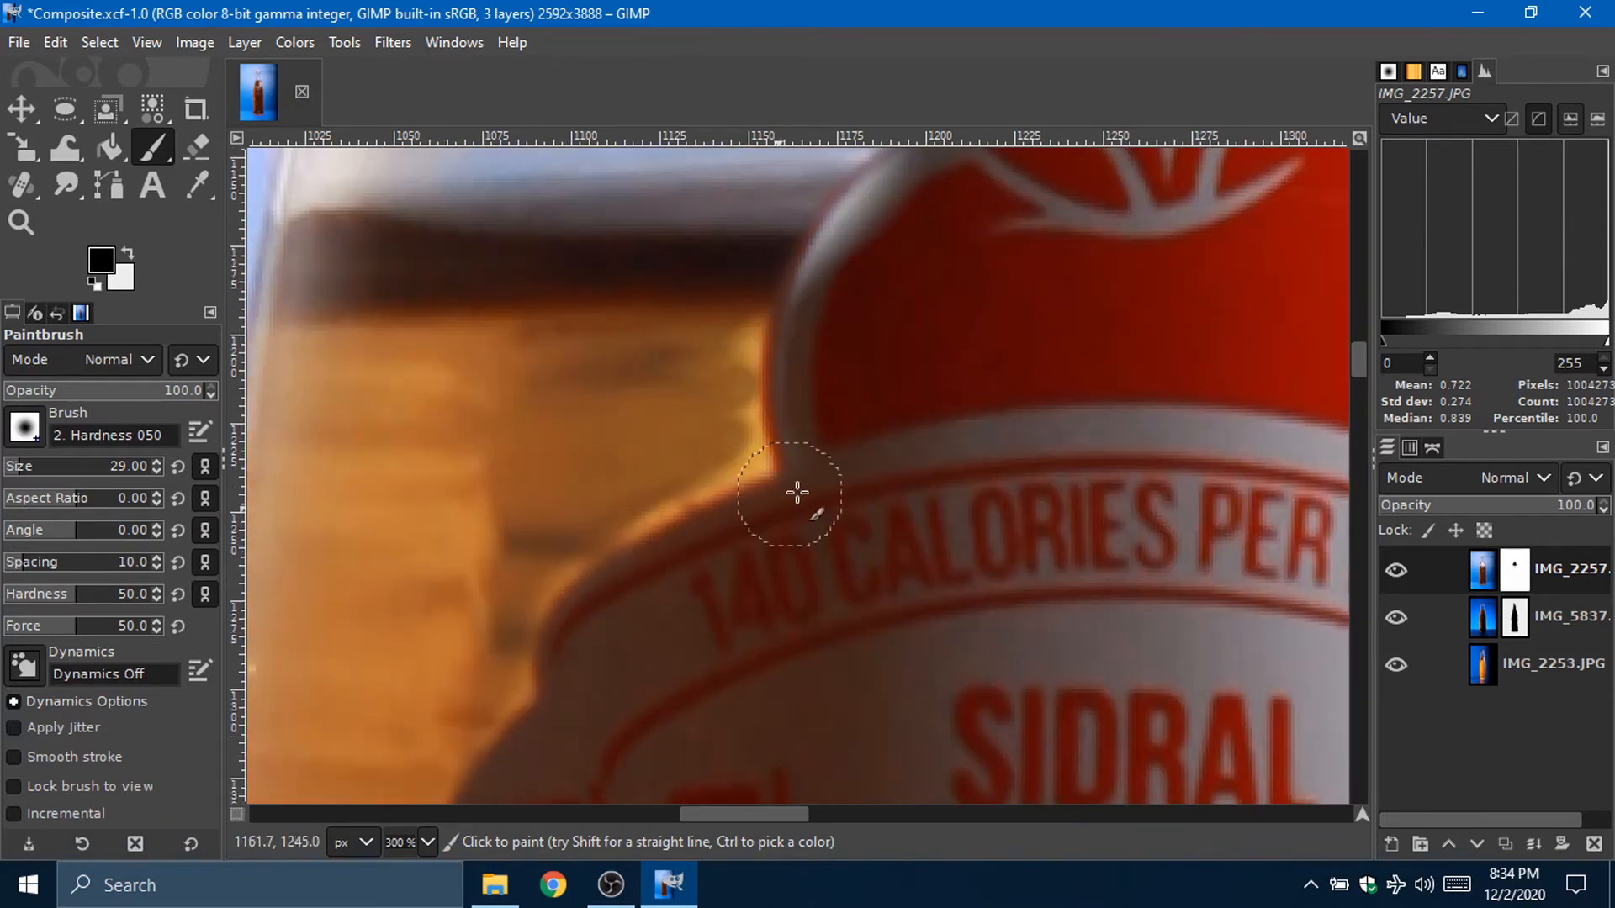
pyautogui.press('x')
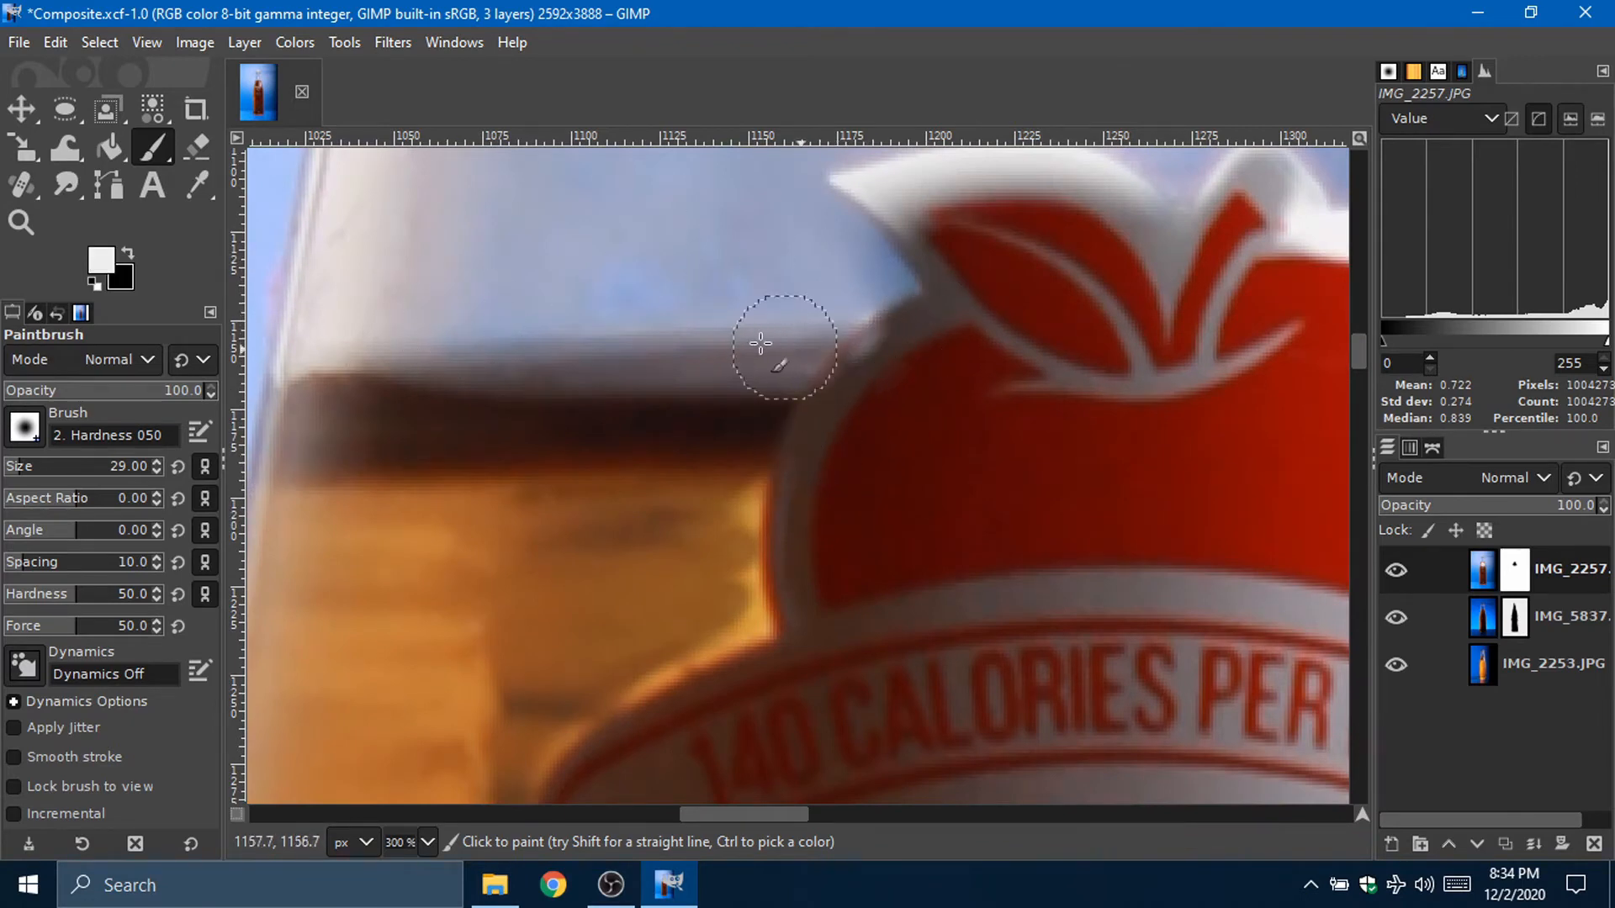
pyautogui.press('x')
pyautogui.press('x')
pyautogui.press('x')
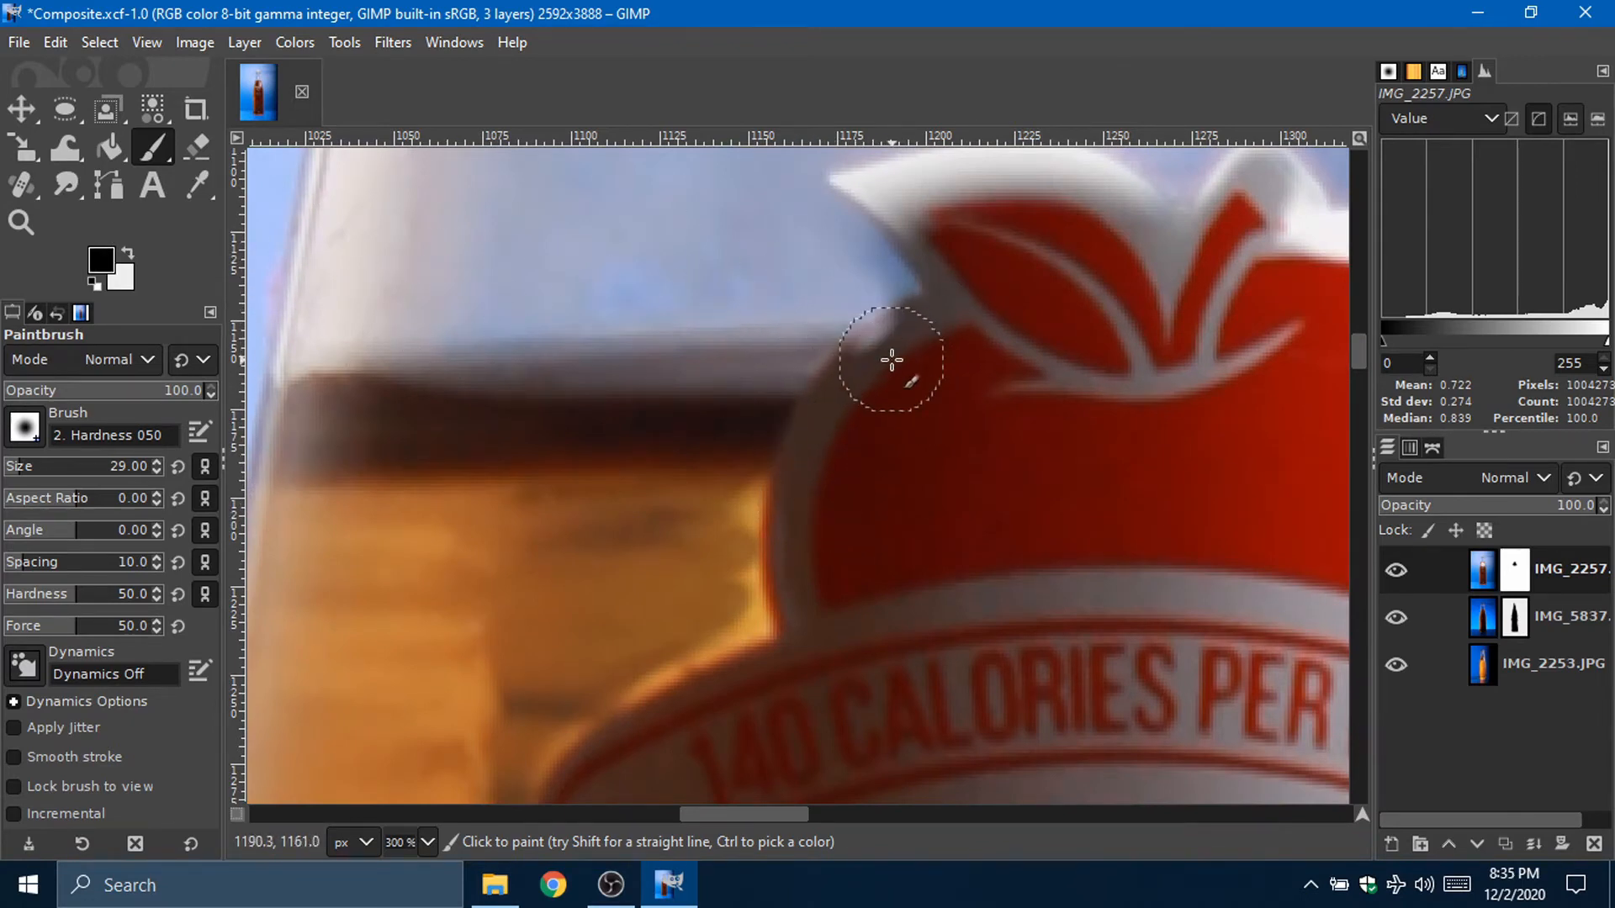
# Step: Reduce the brush to size 2 and paint black on the mask along the leaf's pointed tip
pyautogui.scroll(1, 1092, 383)
pyautogui.press('[')
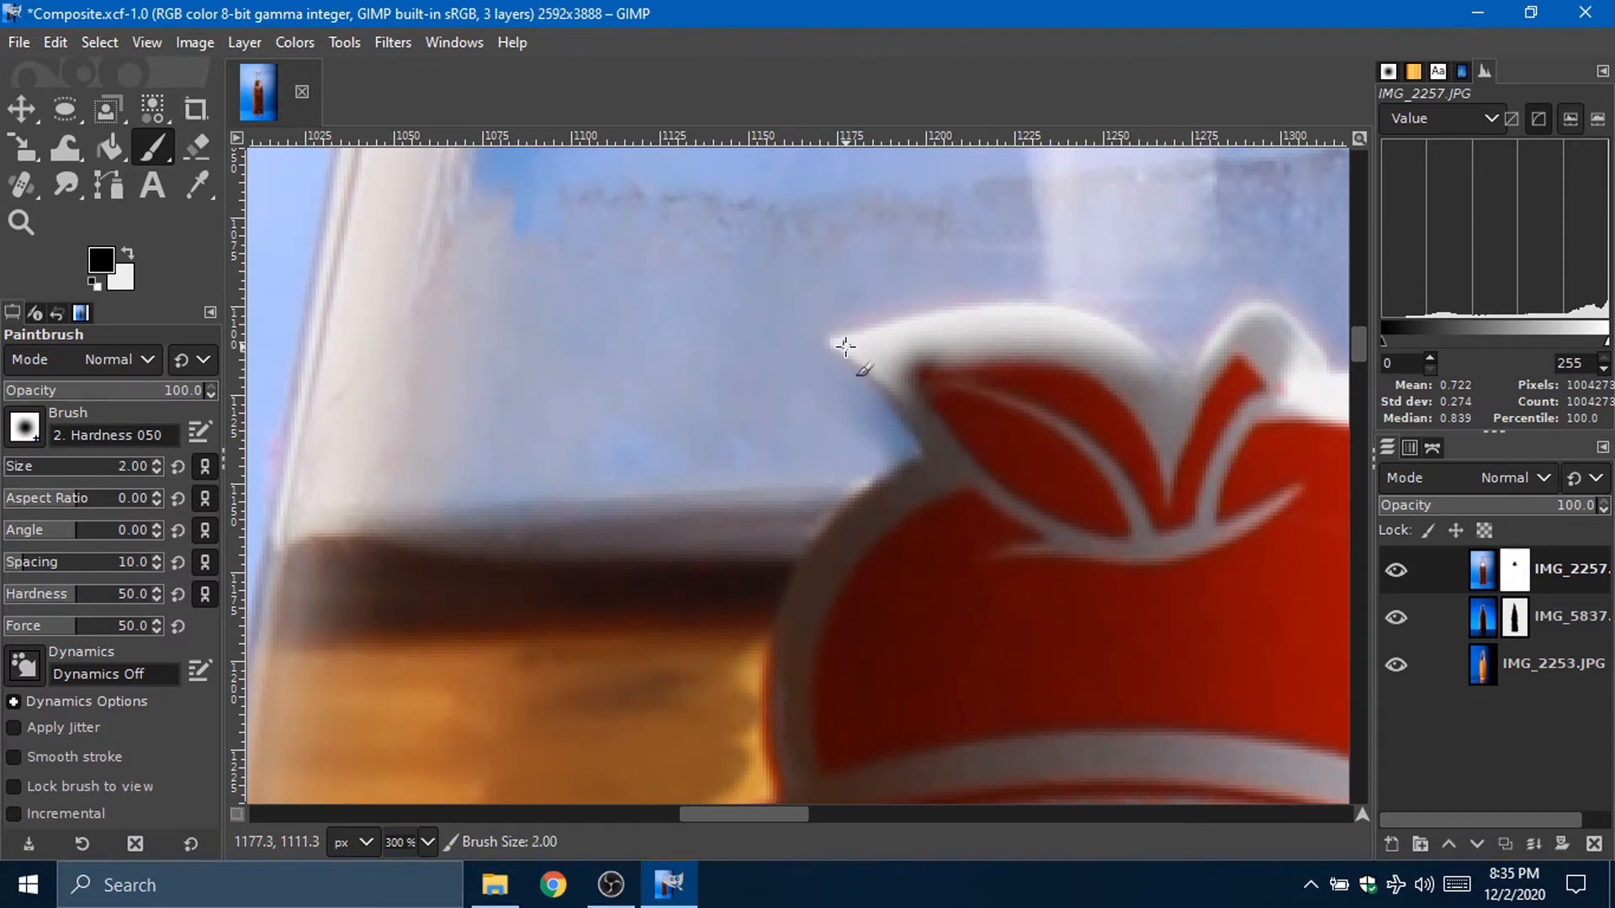
pyautogui.scroll(3, 833, 340)
pyautogui.moveTo(841, 445)
pyautogui.mouseDown()
pyautogui.moveTo(887, 437)
pyautogui.moveTo(883, 472)
pyautogui.moveTo(952, 562)
pyautogui.moveTo(837, 462)
pyautogui.moveTo(850, 445)
pyautogui.moveTo(1027, 403)
pyautogui.moveTo(1005, 432)
pyautogui.moveTo(878, 448)
pyautogui.moveTo(911, 466)
pyautogui.moveTo(990, 448)
pyautogui.moveTo(962, 499)
pyautogui.moveTo(1093, 439)
pyautogui.mouseUp()
# Step: Set the brush size to 14 and paint black on the mask over the white borders of the leaf and stem
pyautogui.press(']')
pyautogui.press(']')
pyautogui.press(']')
pyautogui.press(']')
pyautogui.press(']')
pyautogui.press(']')
pyautogui.press(']')
pyautogui.press(']')
pyautogui.press(']')
pyautogui.scroll(-1, 1085, 433)
pyautogui.scroll(2, 1068, 425)
pyautogui.hscroll(-10, 1043, 417)
pyautogui.hscroll(3, 1027, 411)
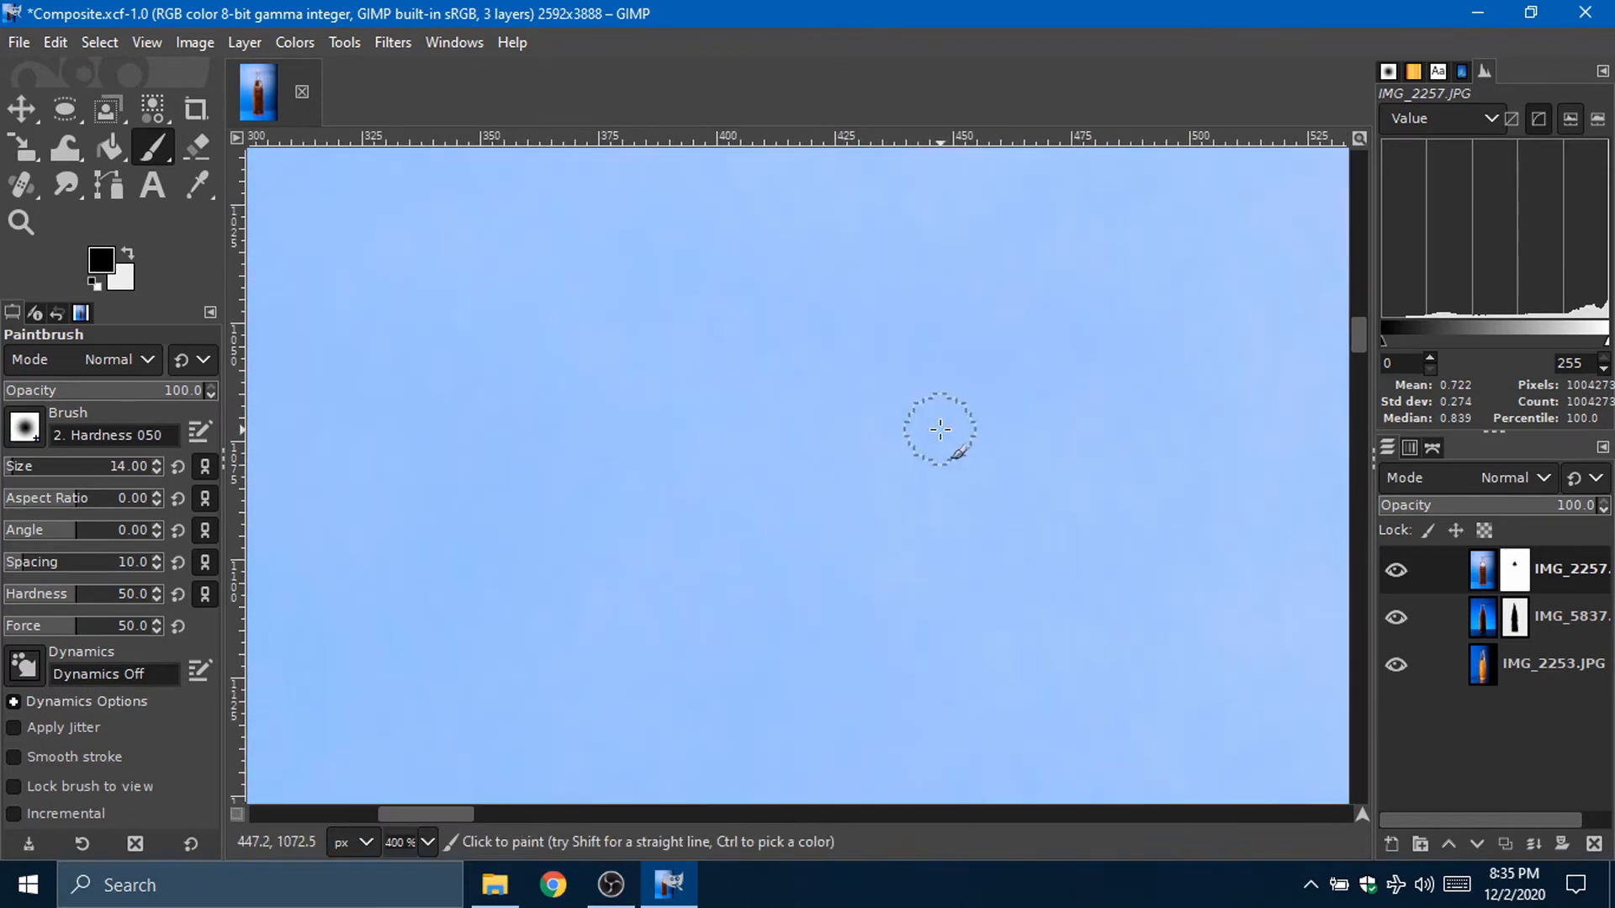
pyautogui.hscroll(7, 908, 428)
pyautogui.hscroll(5, 749, 441)
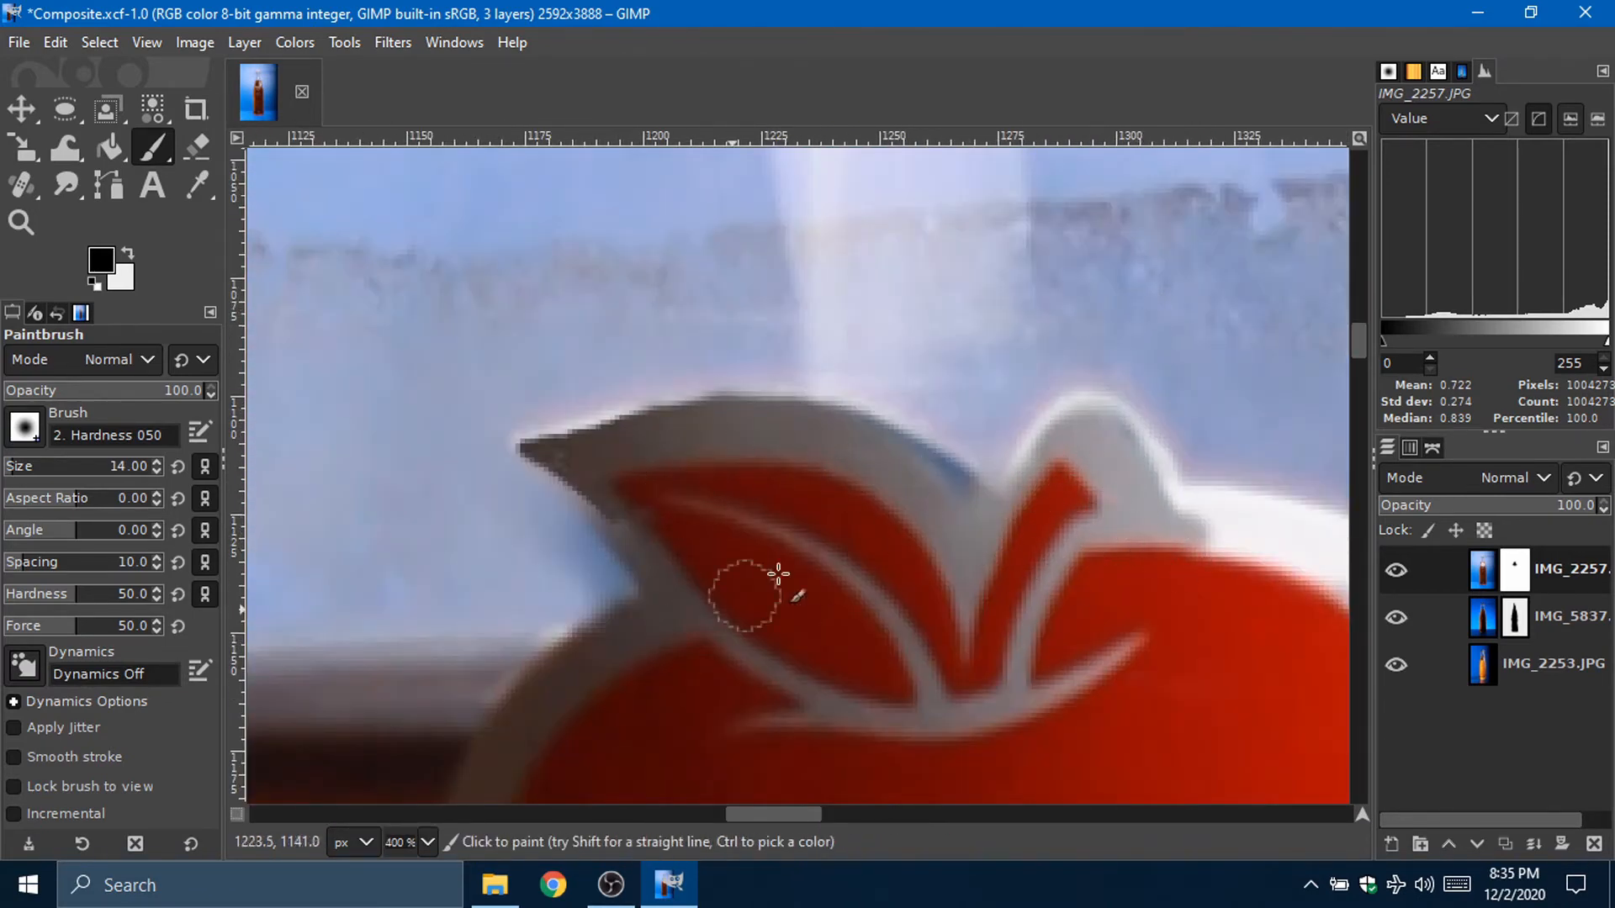
# Step: Set the brush size to 16 and paint black on the mask over the apple's upper border beside the stem
pyautogui.hscroll(2, 750, 577)
pyautogui.hscroll(-4, 639, 563)
pyautogui.hscroll(2, 756, 568)
pyautogui.scroll(-2, 822, 526)
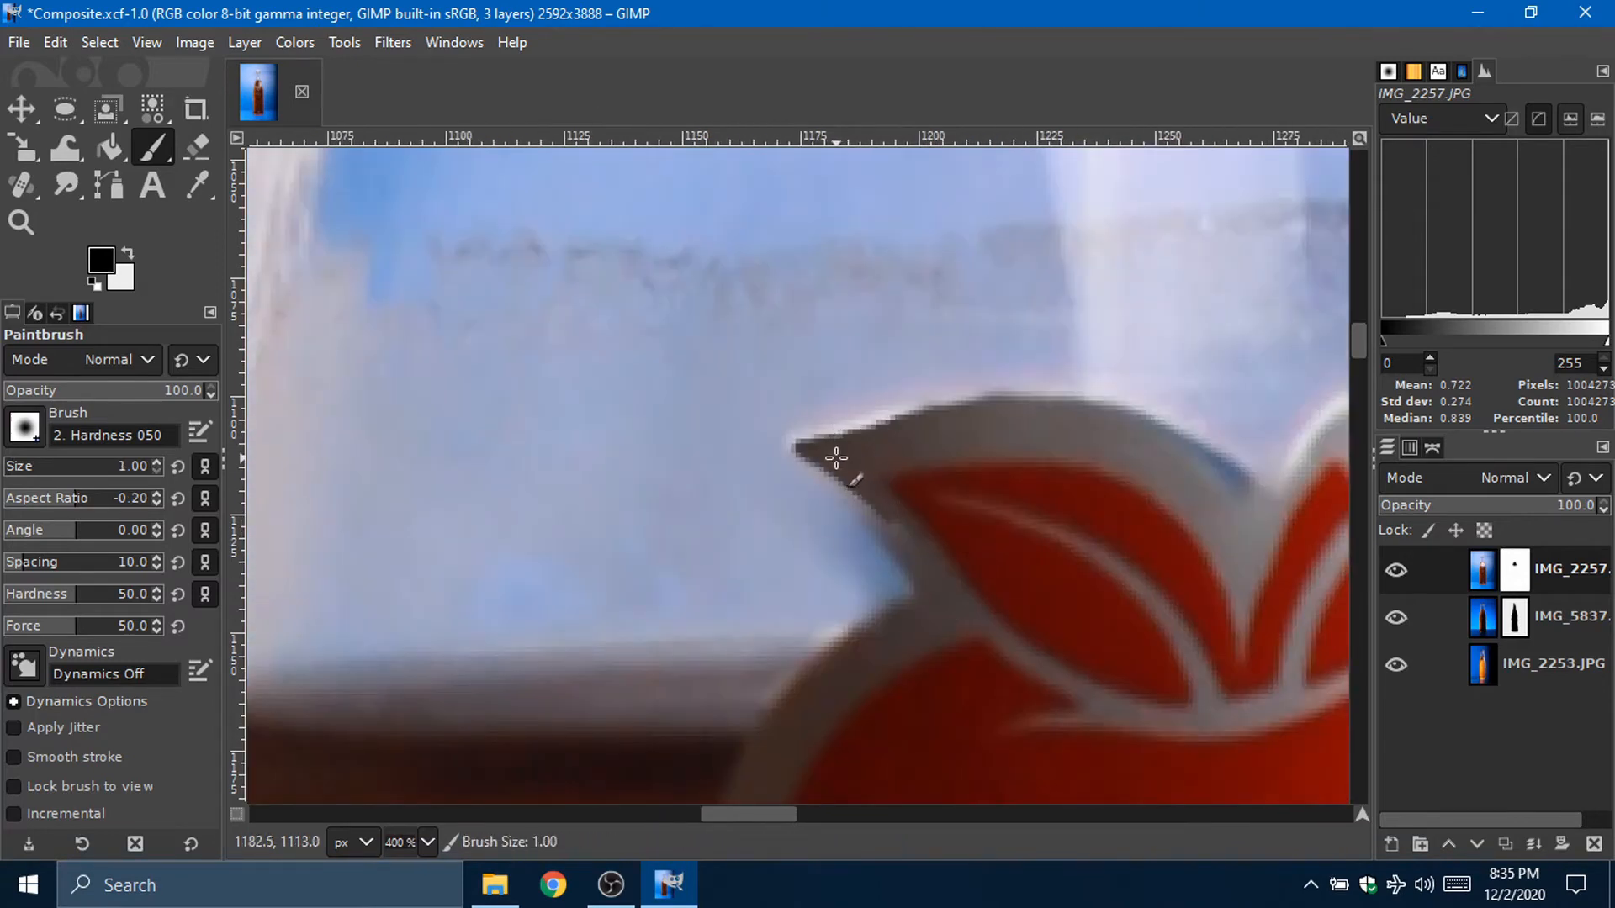
pyautogui.hscroll(7, 831, 463)
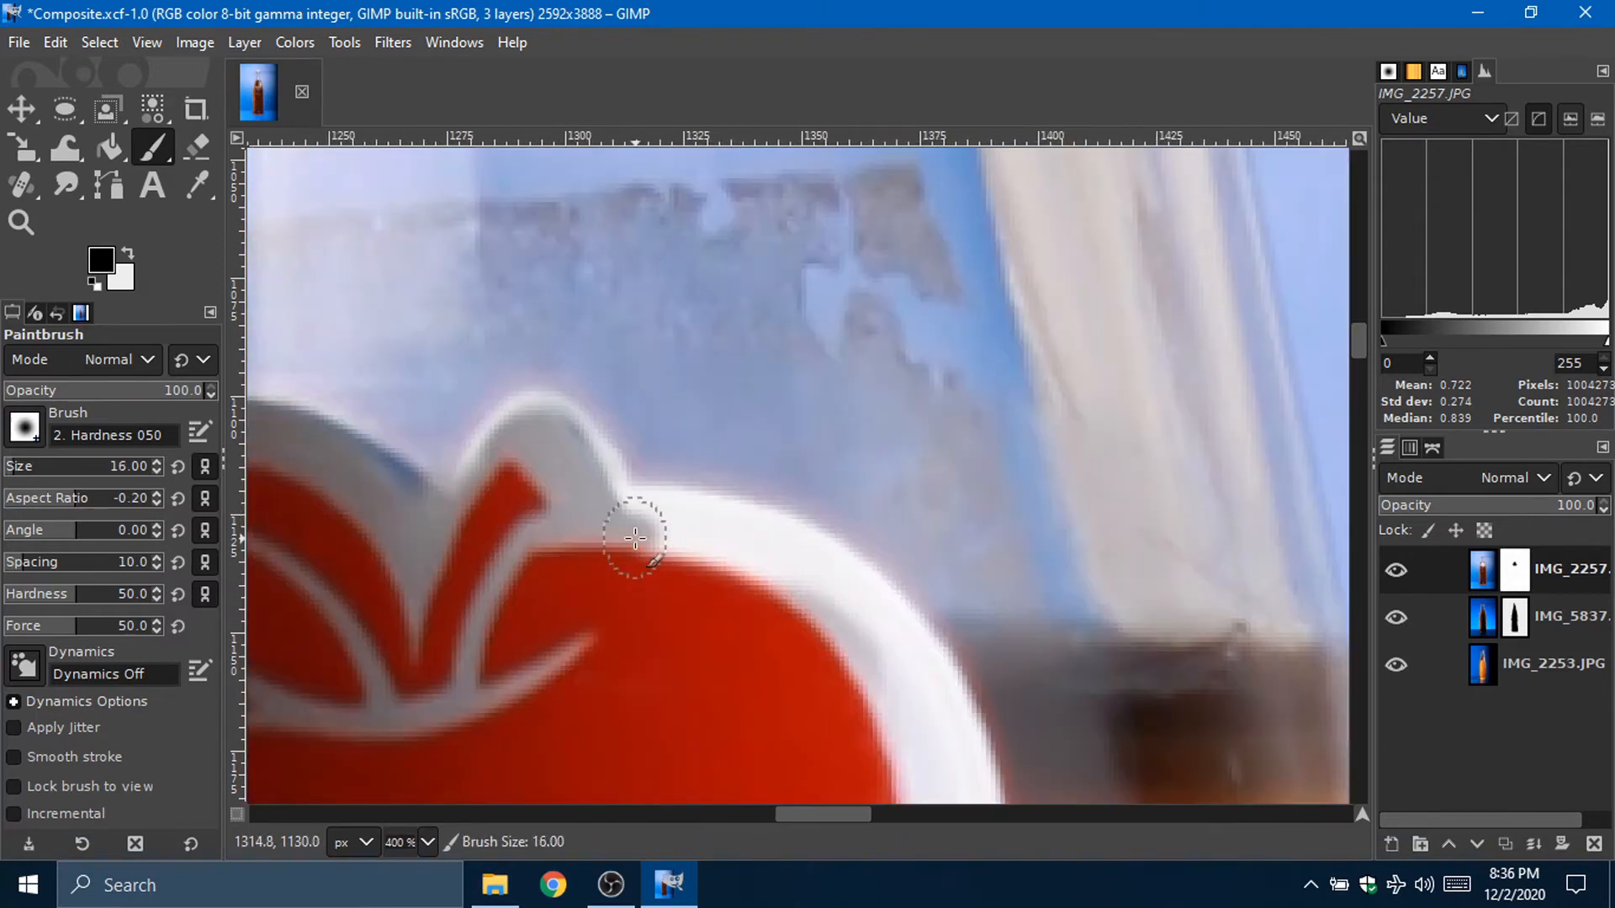
pyautogui.moveTo(635, 538)
pyautogui.mouseDown()
pyautogui.moveTo(739, 541)
pyautogui.moveTo(565, 474)
pyautogui.mouseUp()
# Step: Reset the 2. Hardness 050 brush to aspect ratio 0 and size 22, and paint black on the mask over the apple's upper-right border
pyautogui.click(38, 428)
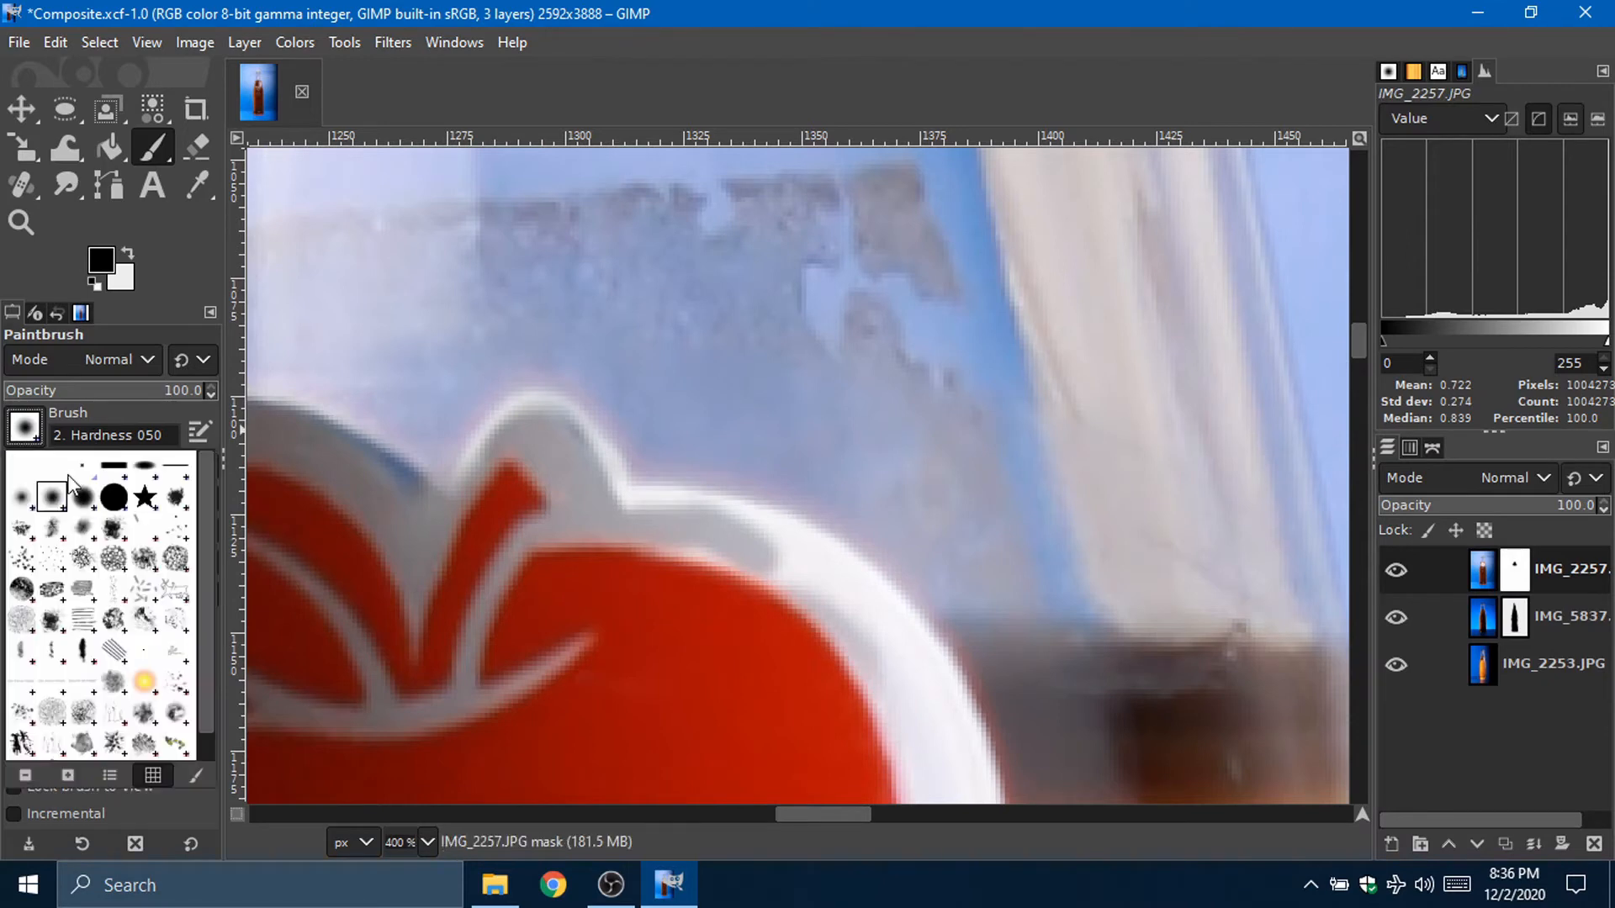
pyautogui.click(13, 496)
pyautogui.click(28, 429)
pyautogui.click(50, 496)
pyautogui.press('[')
pyautogui.press('[')
pyautogui.press('[')
pyautogui.press('[')
pyautogui.press('[')
pyautogui.press('[')
pyautogui.press('[')
pyautogui.press('[')
pyautogui.press('[')
pyautogui.press('[')
pyautogui.press('[')
pyautogui.press('[')
pyautogui.press('[')
pyautogui.press('[')
pyautogui.press('[')
pyautogui.press('[')
pyautogui.press('[')
pyautogui.press('[')
pyautogui.press('[')
pyautogui.press('[')
pyautogui.press('[')
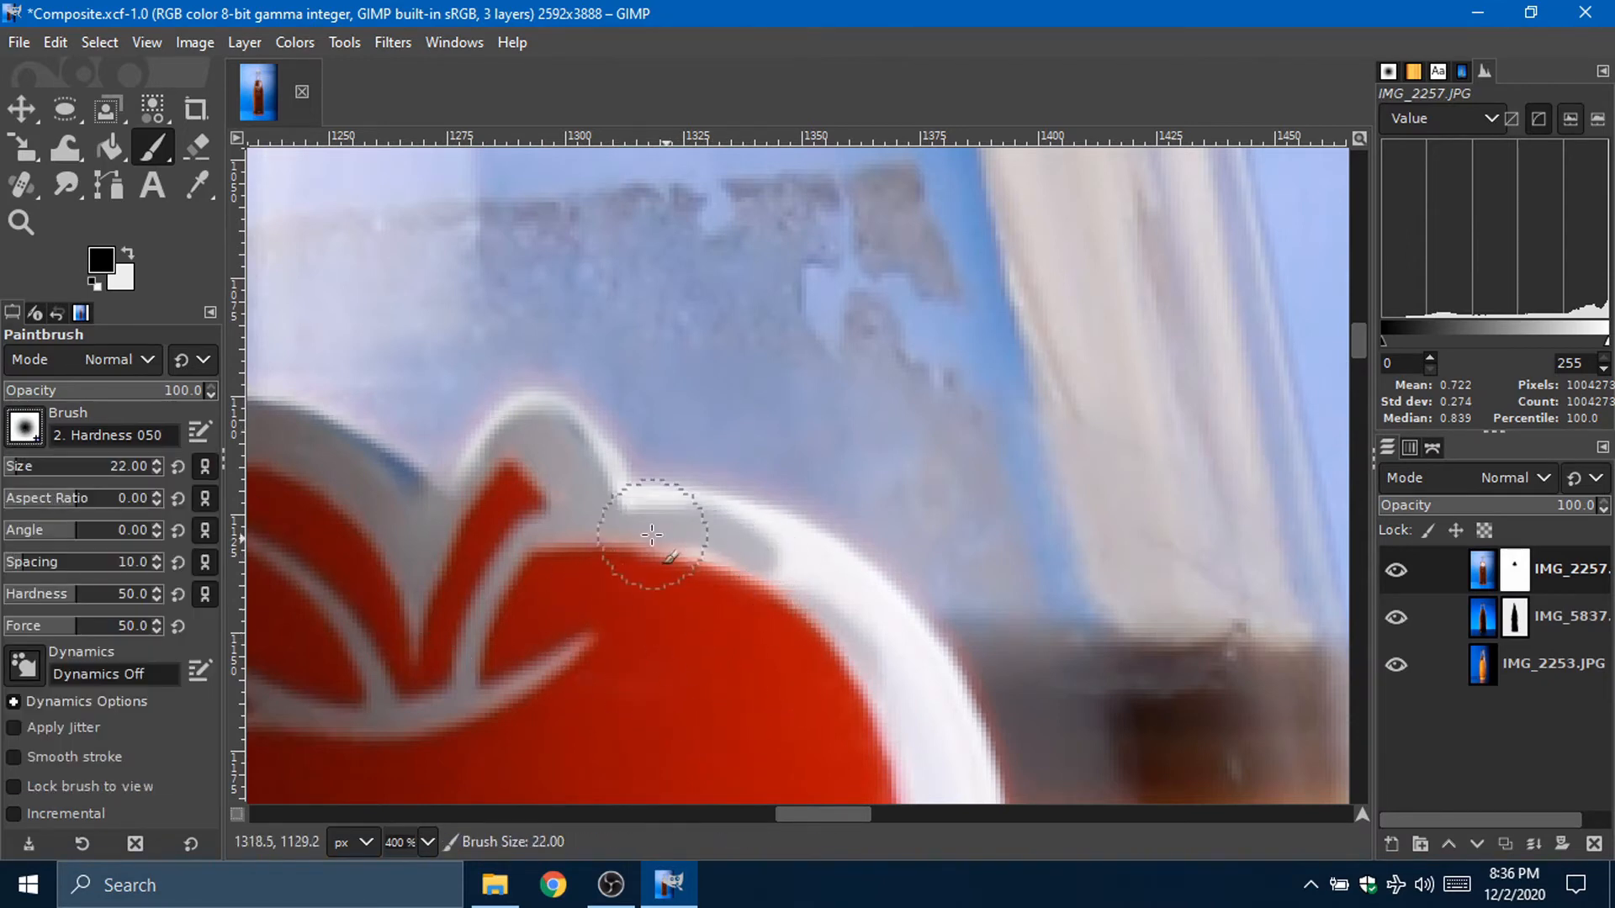
pyautogui.scroll(-4, 911, 660)
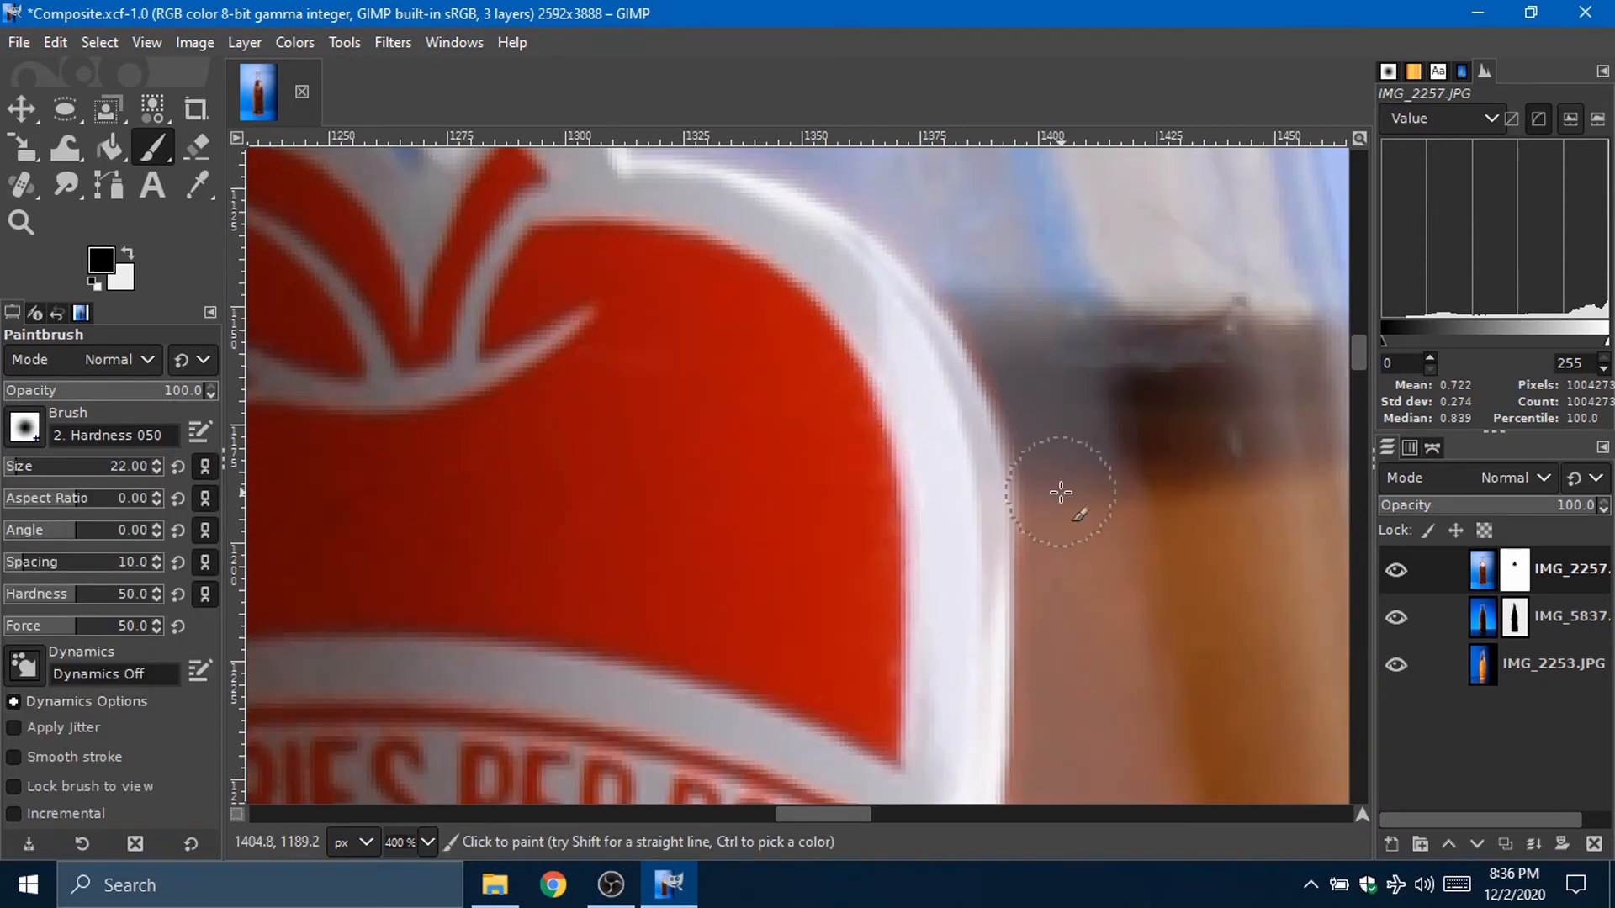
# Step: Touch up the mask around the apple's right edge with white outside the border and black inside it
pyautogui.press('x')
pyautogui.moveTo(1048, 486); pyautogui.dragTo(943, 259)
pyautogui.press('x')
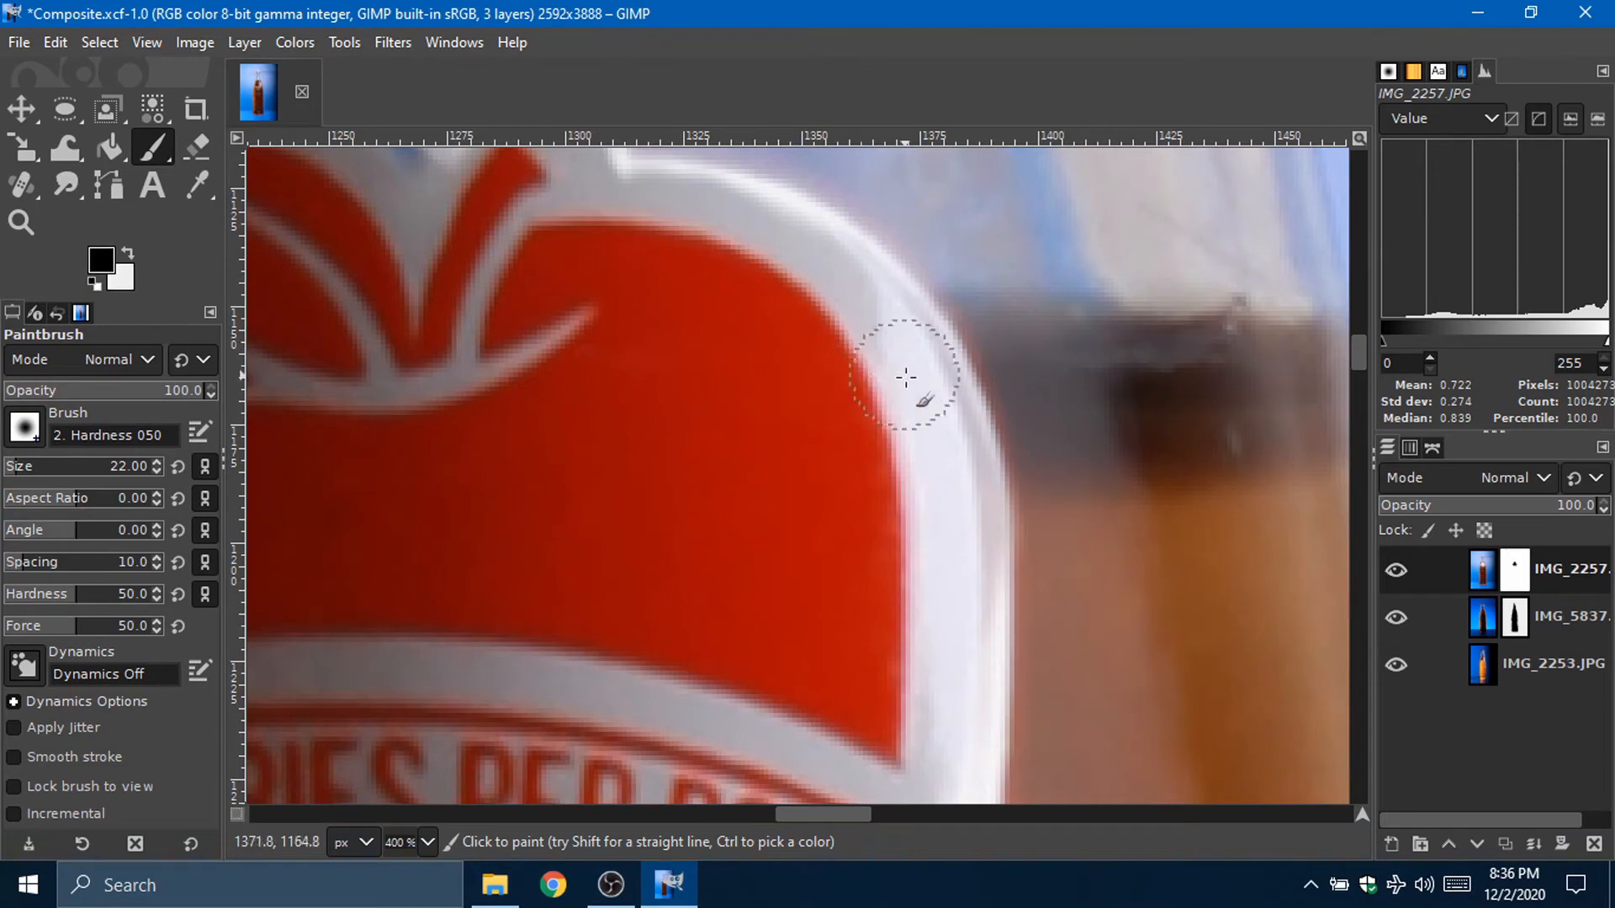
pyautogui.scroll(-8, 697, 241)
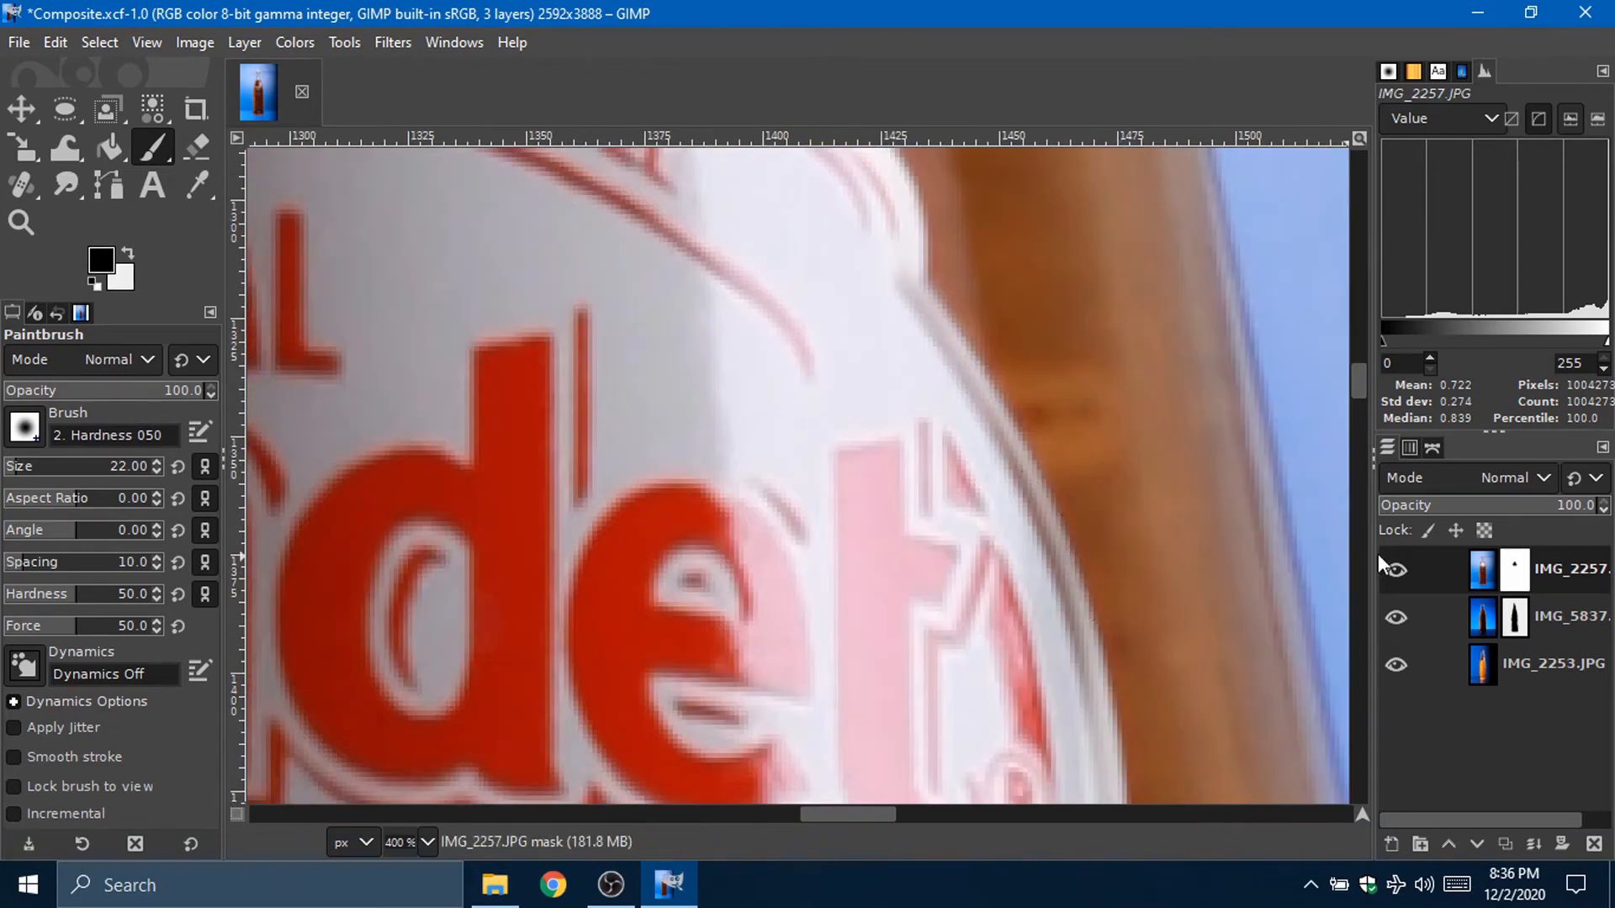
# Step: Isolate the IMG_2257.JPG layer and paint black on its mask over the leftover rim at the apple's right side
pyautogui.keyDown('shift'); pyautogui.click(1395, 569); pyautogui.keyUp('shift')
pyautogui.scroll(-4, 783, 454)
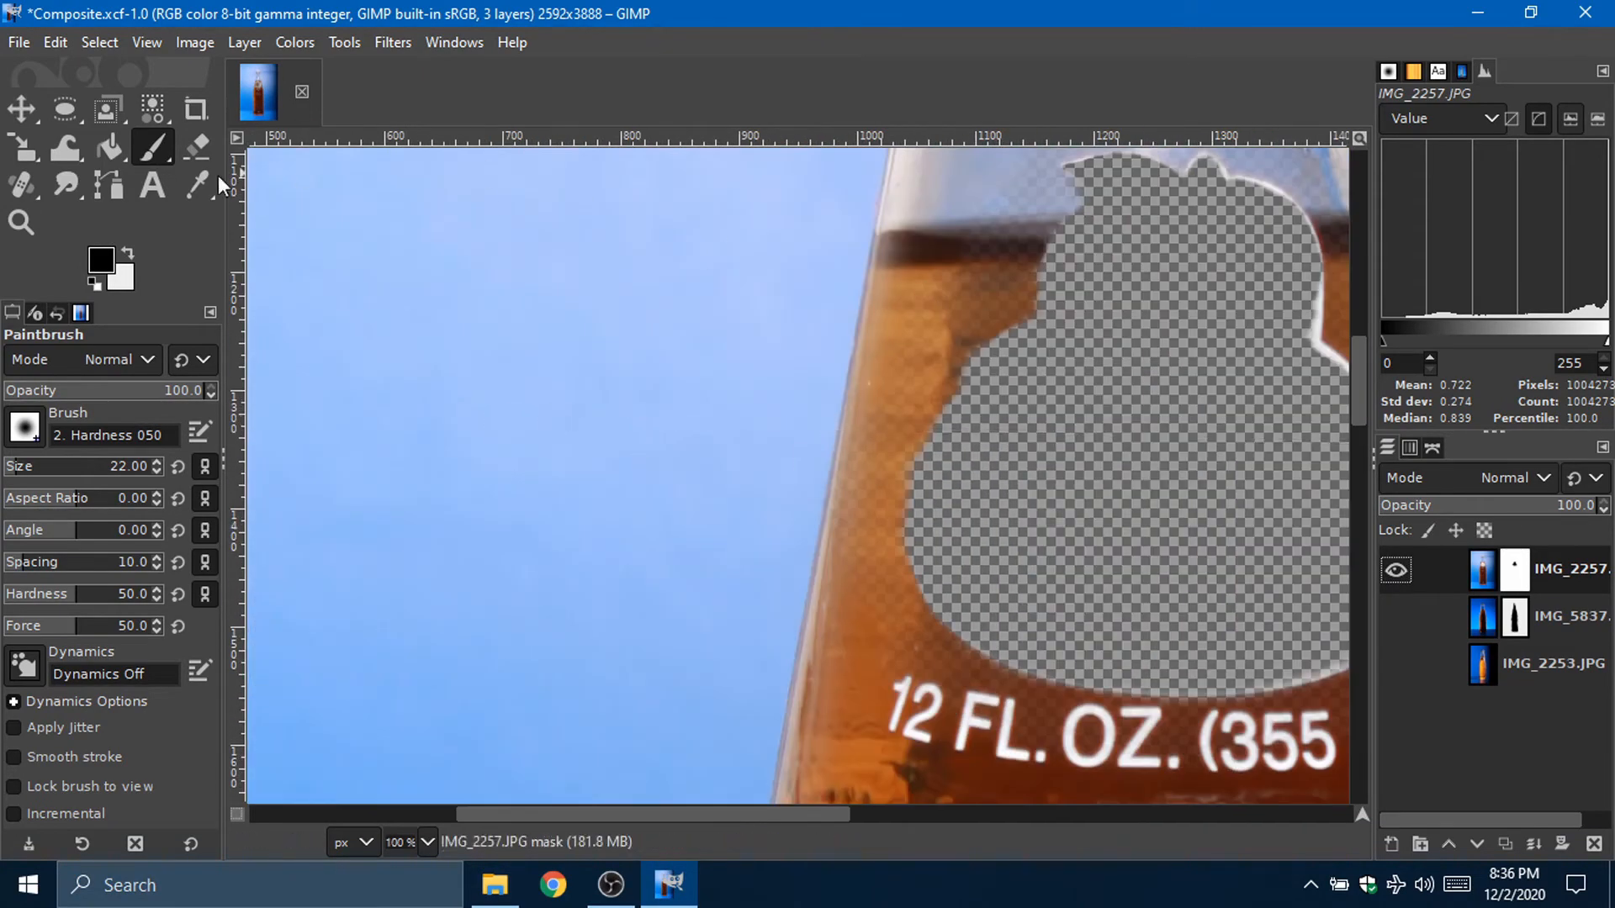
pyautogui.press('x')
pyautogui.hscroll(5, 1061, 359)
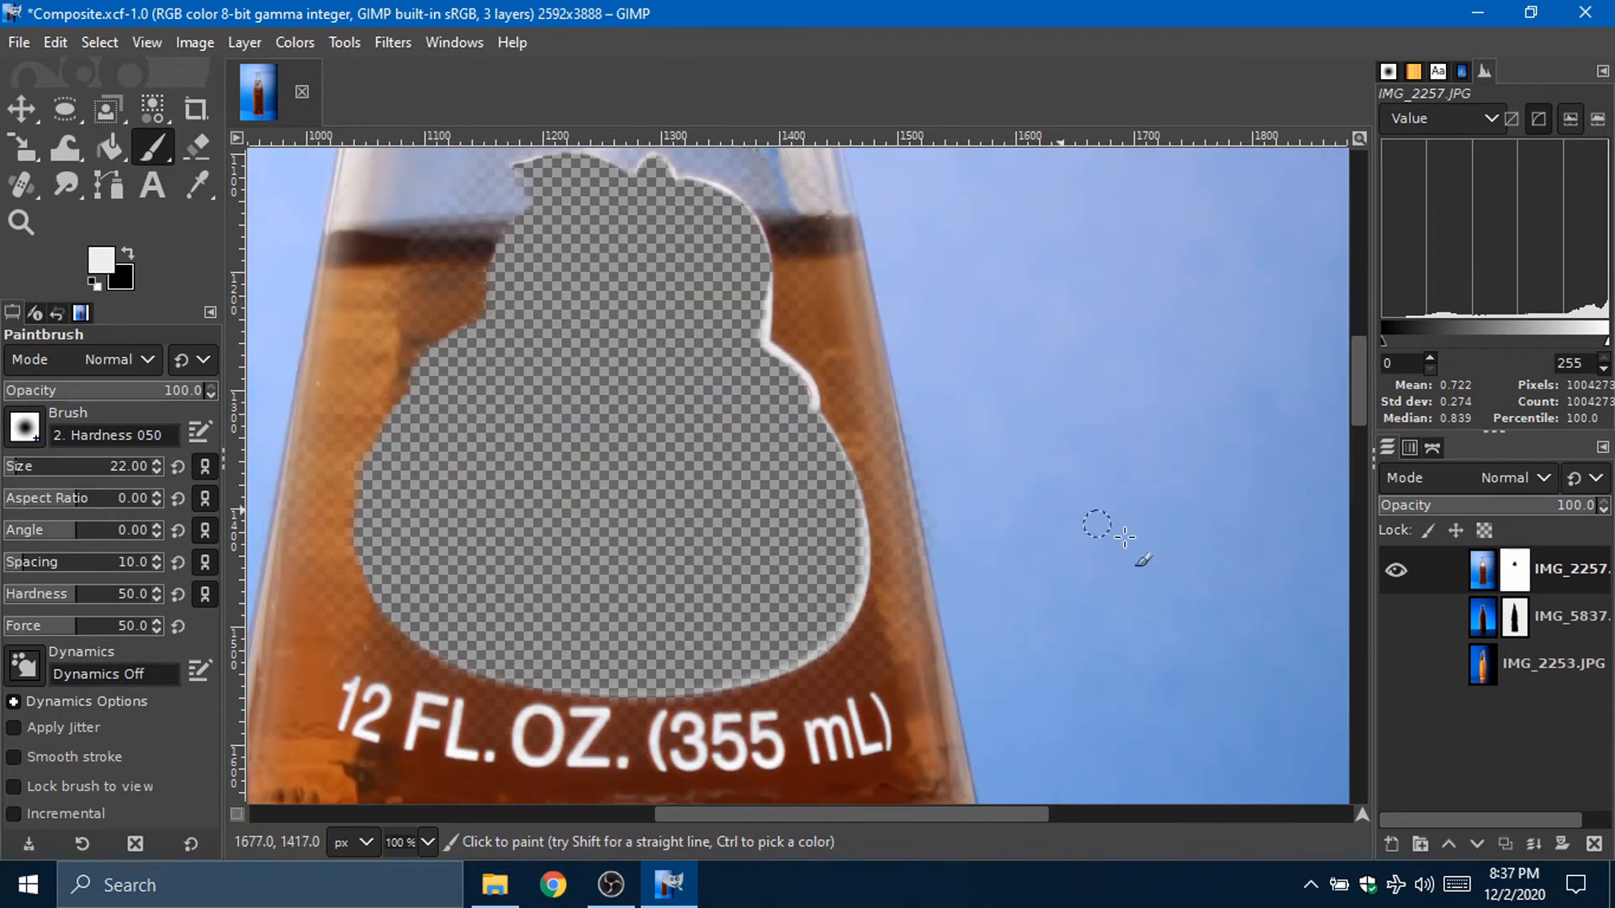
pyautogui.press('x')
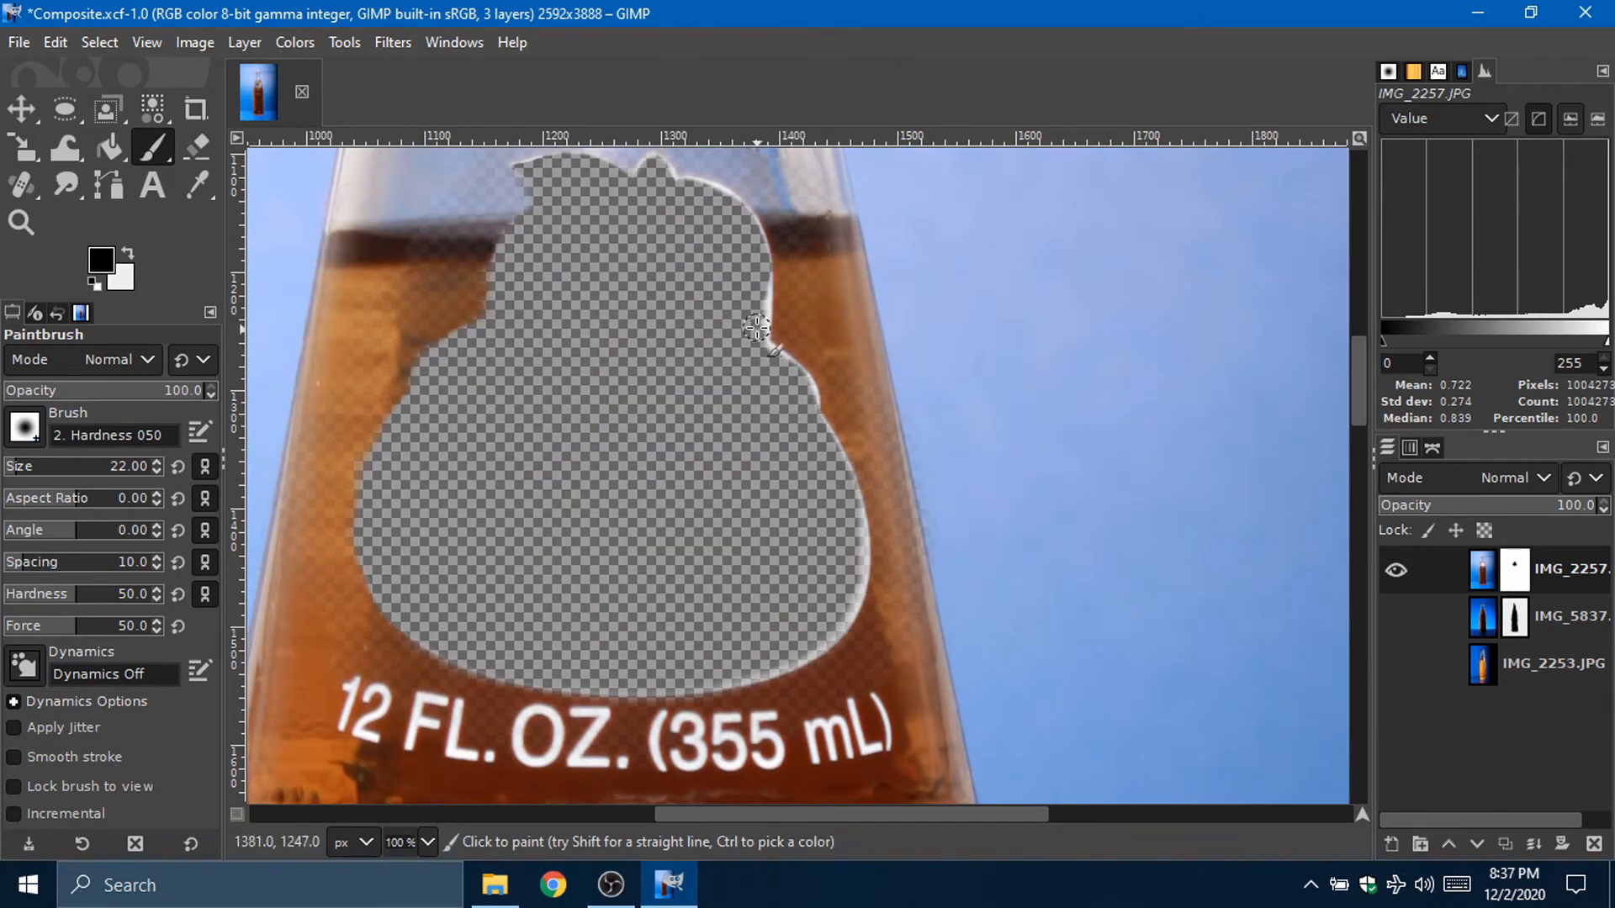
pyautogui.scroll(2, 645, 410)
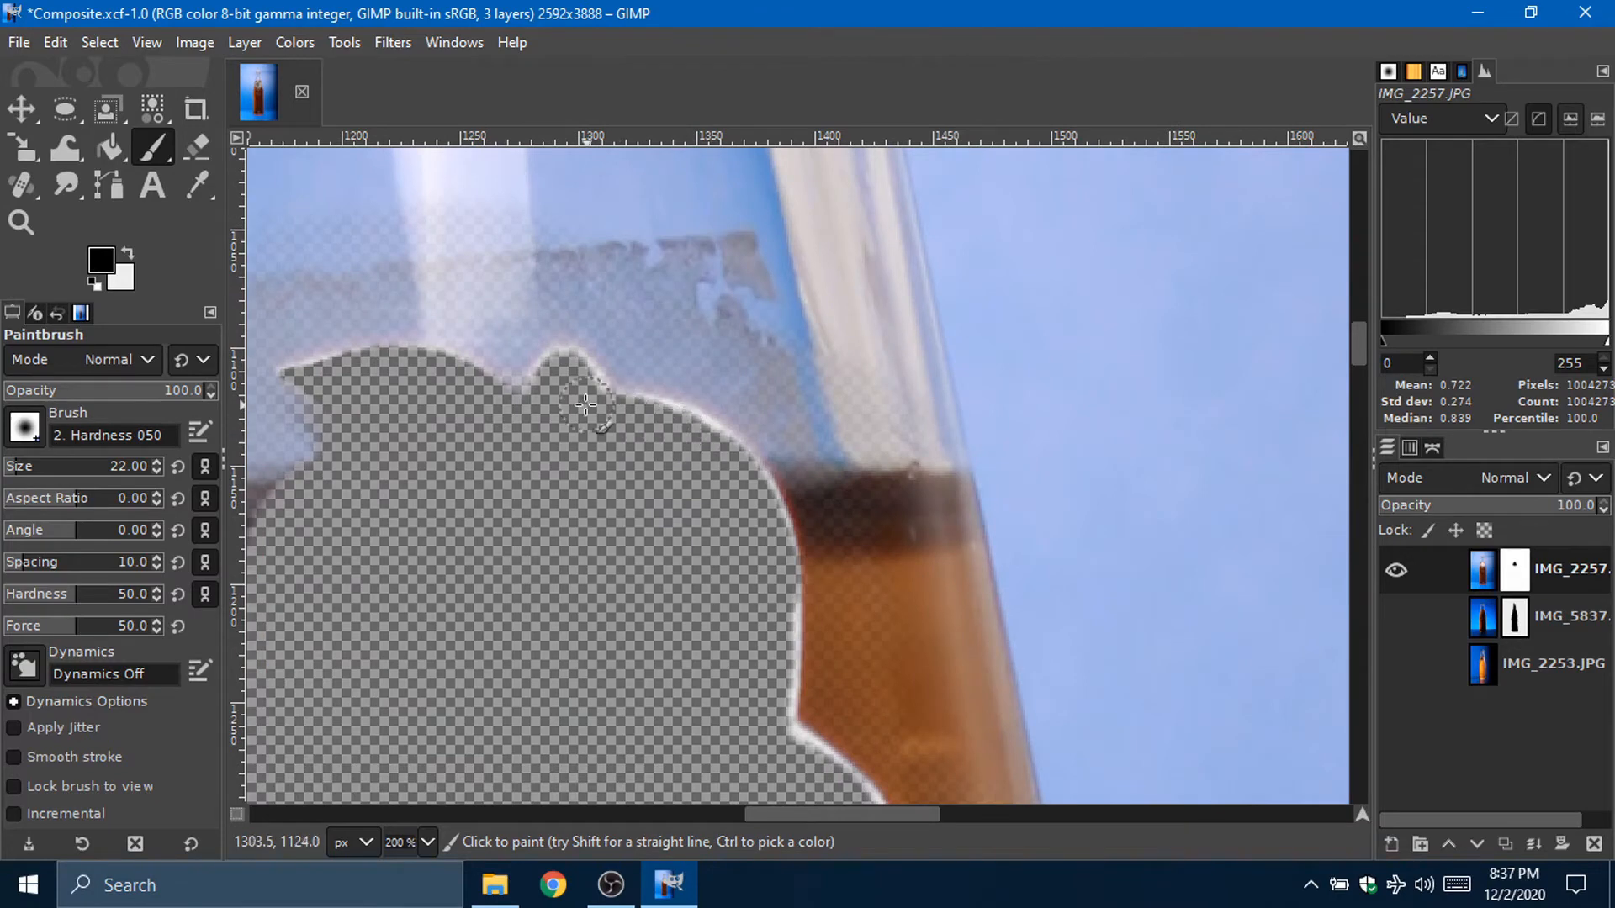
pyautogui.hscroll(2, 706, 565)
pyautogui.hscroll(-2, 699, 561)
pyautogui.scroll(-2, 672, 551)
pyautogui.scroll(2, 672, 538)
pyautogui.scroll(-2, 757, 488)
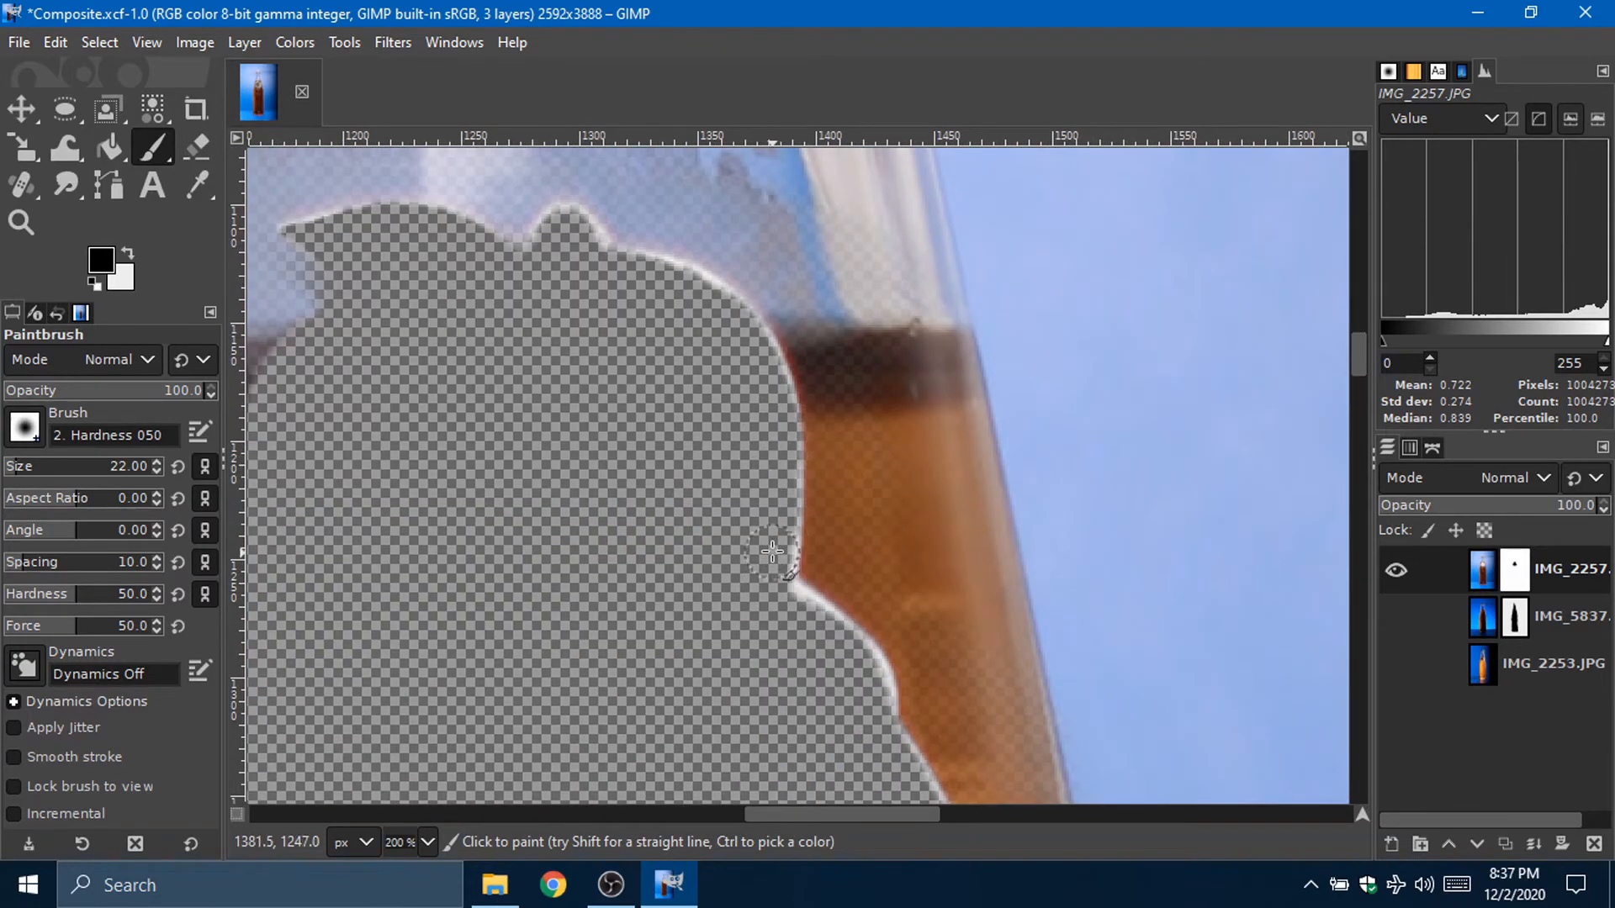
# Step: Paint black on the mask down the label's right edge and lower-right curve, and show all layers again
pyautogui.scroll(-2, 866, 486)
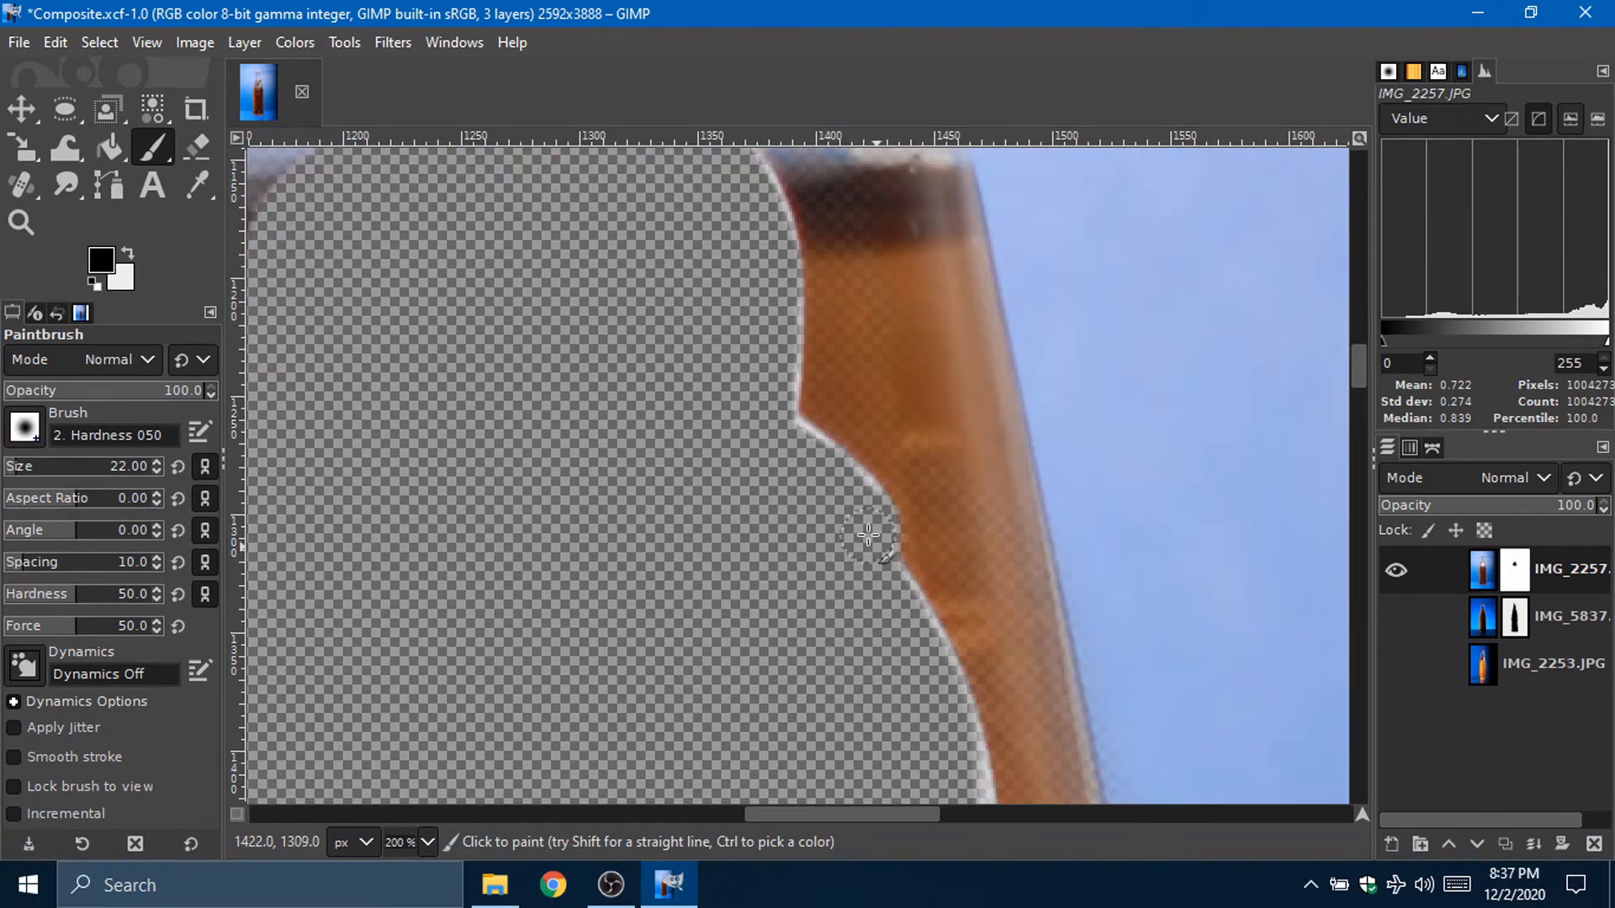
pyautogui.scroll(-4, 837, 597)
pyautogui.moveTo(965, 448)
pyautogui.mouseDown()
pyautogui.moveTo(979, 579)
pyautogui.moveTo(915, 642)
pyautogui.mouseUp()
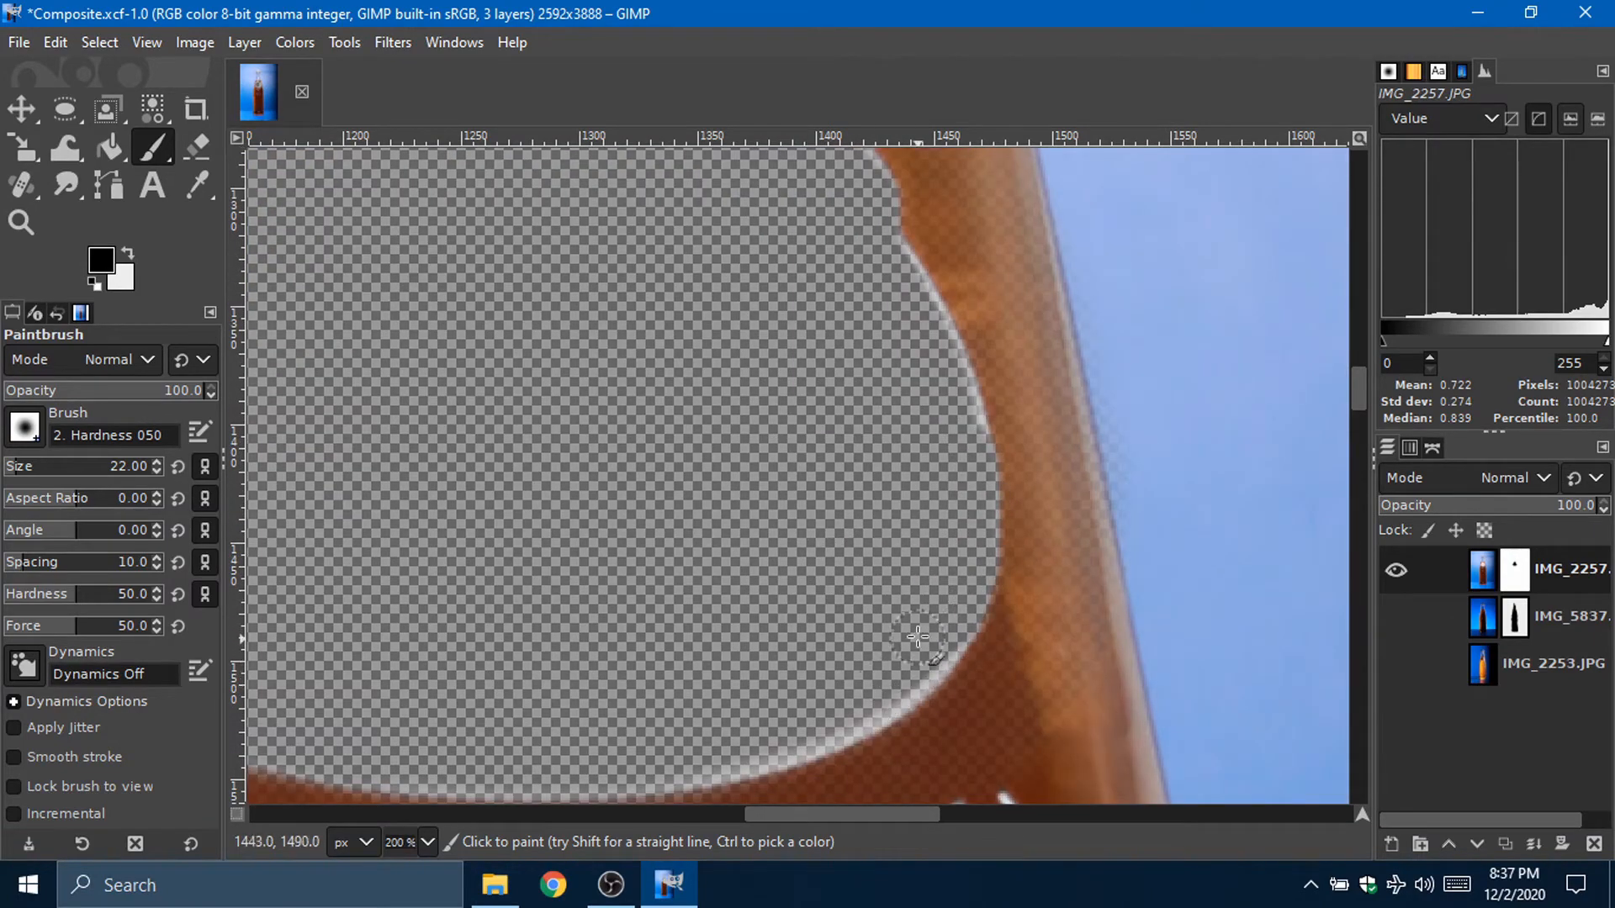
pyautogui.scroll(-2, 916, 635)
pyautogui.scroll(-3, 723, 579)
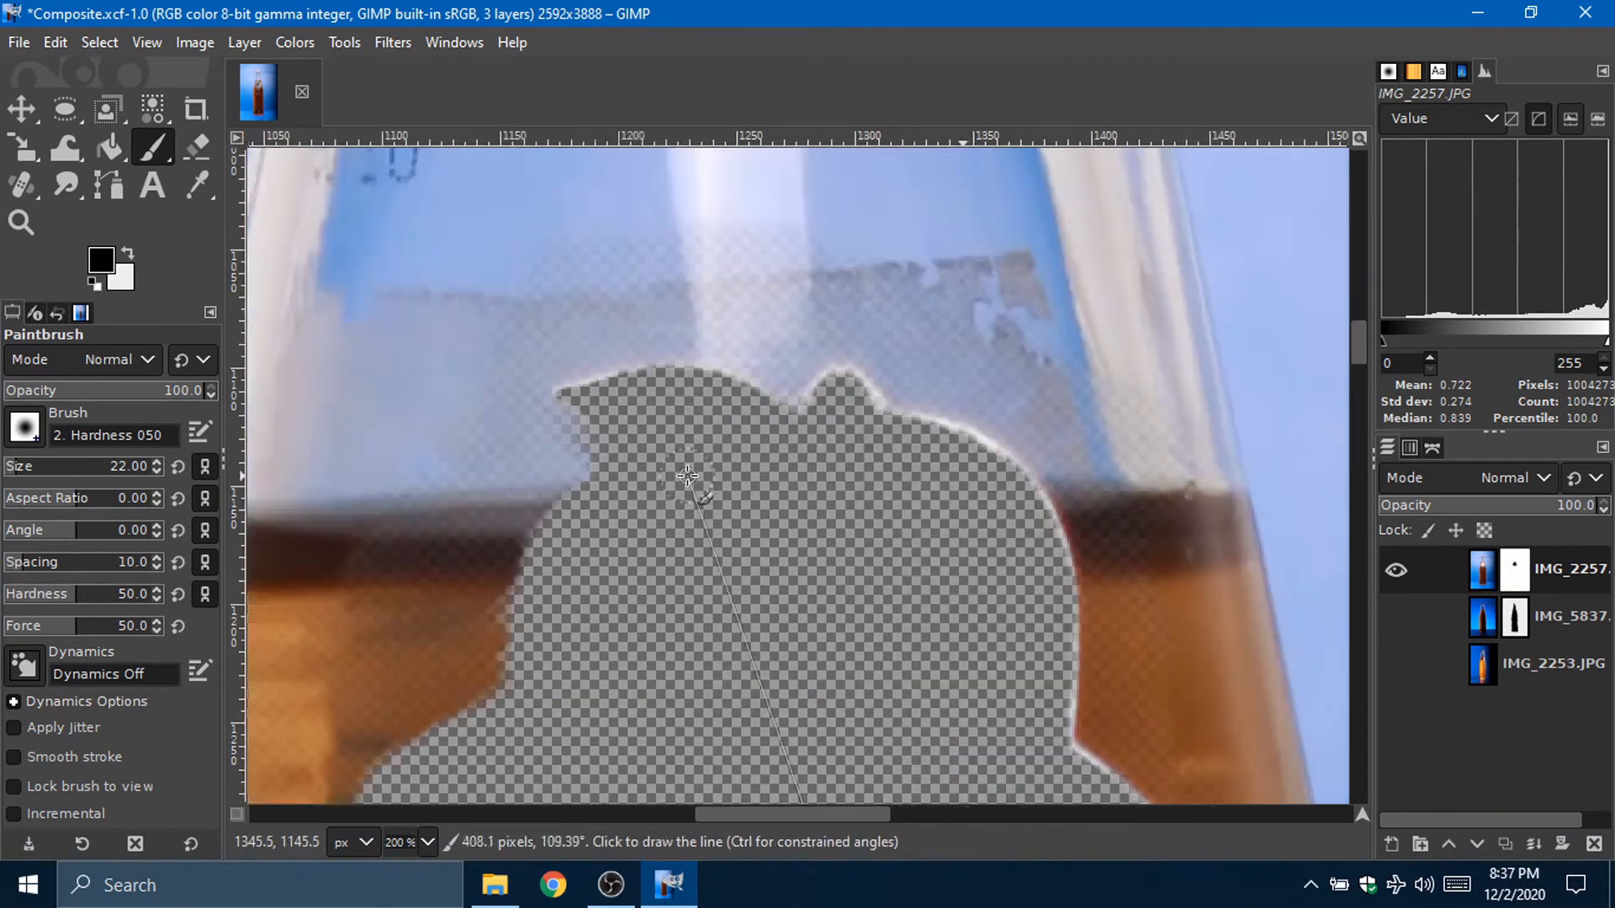
pyautogui.keyDown('shift'); pyautogui.click(1395, 570); pyautogui.keyUp('shift')
pyautogui.scroll(3, 930, 580)
pyautogui.scroll(-8, 935, 592)
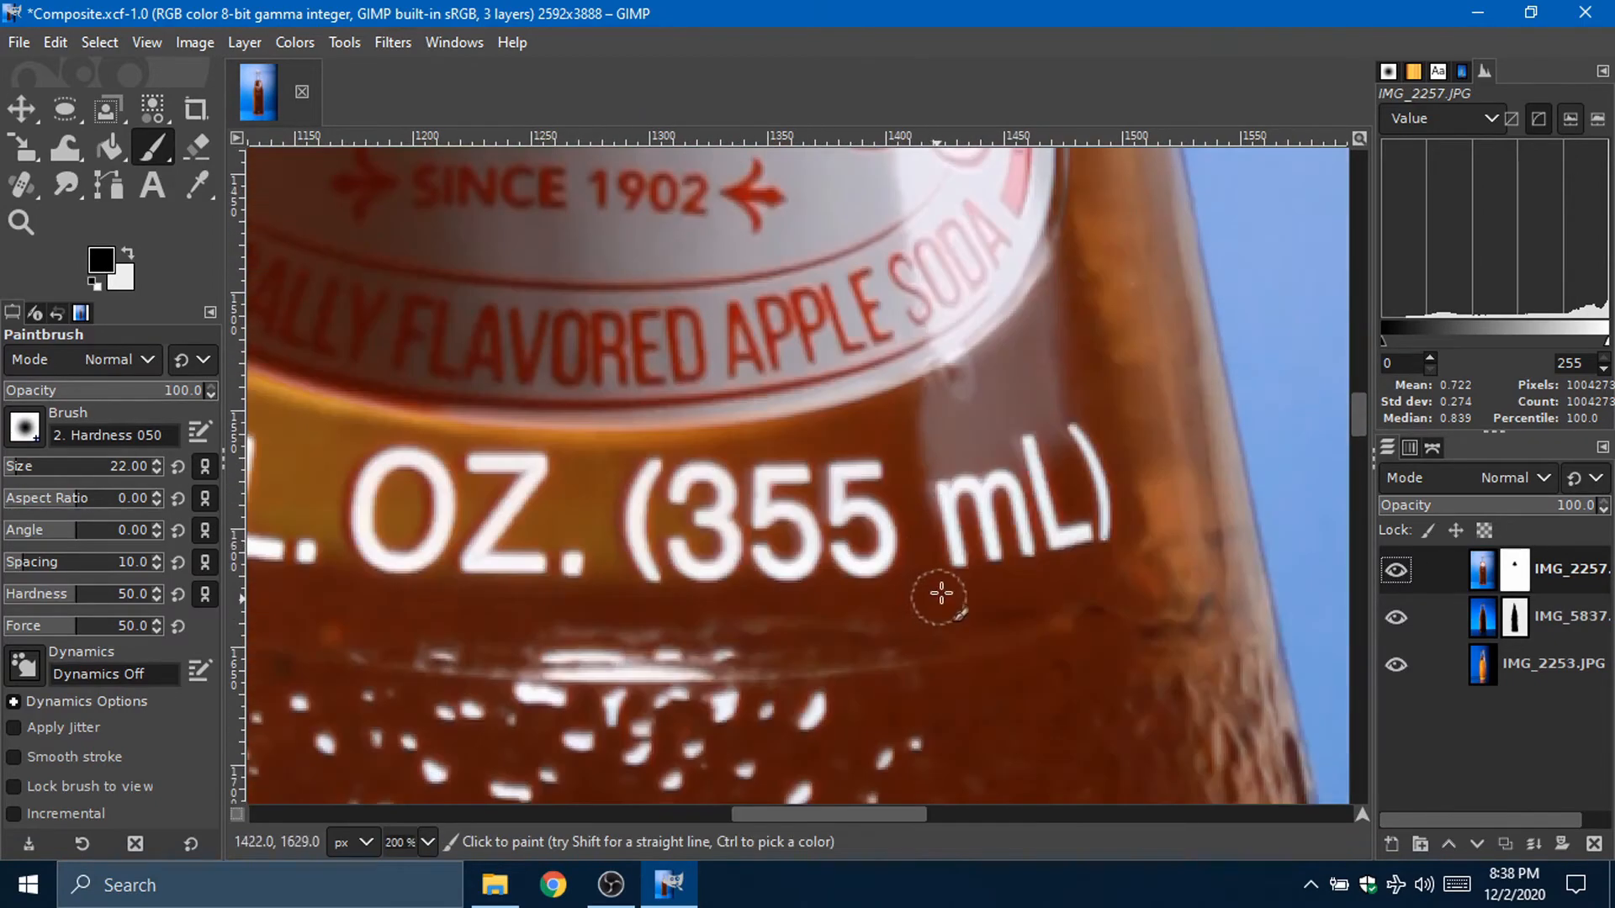
pyautogui.scroll(-3, 878, 660)
# Step: Select the image of the IMG_2257.JPG layer and nudge it slightly left, fine-tuning its vertical position against the label beneath
pyautogui.click(1481, 570)
pyautogui.click(22, 109)
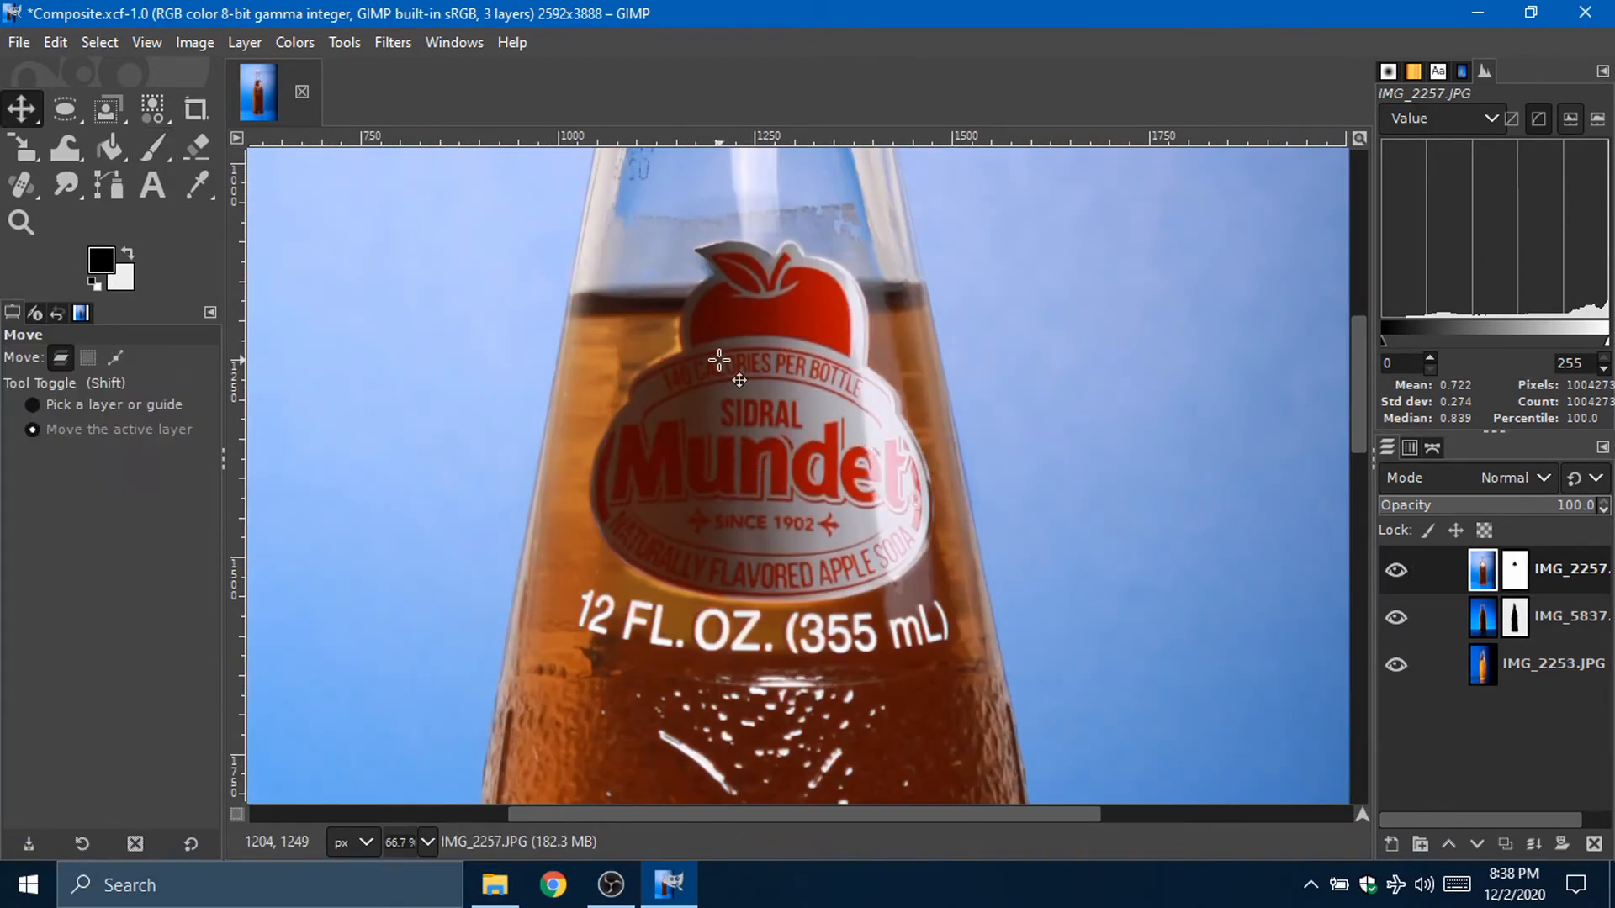
pyautogui.press('Left')
pyautogui.press('Left')
pyautogui.press('Left')
pyautogui.press('Left')
pyautogui.press('Left')
pyautogui.press('Left')
pyautogui.press('Left')
pyautogui.press('Left')
pyautogui.press('Down')
pyautogui.press('Down')
pyautogui.press('Down')
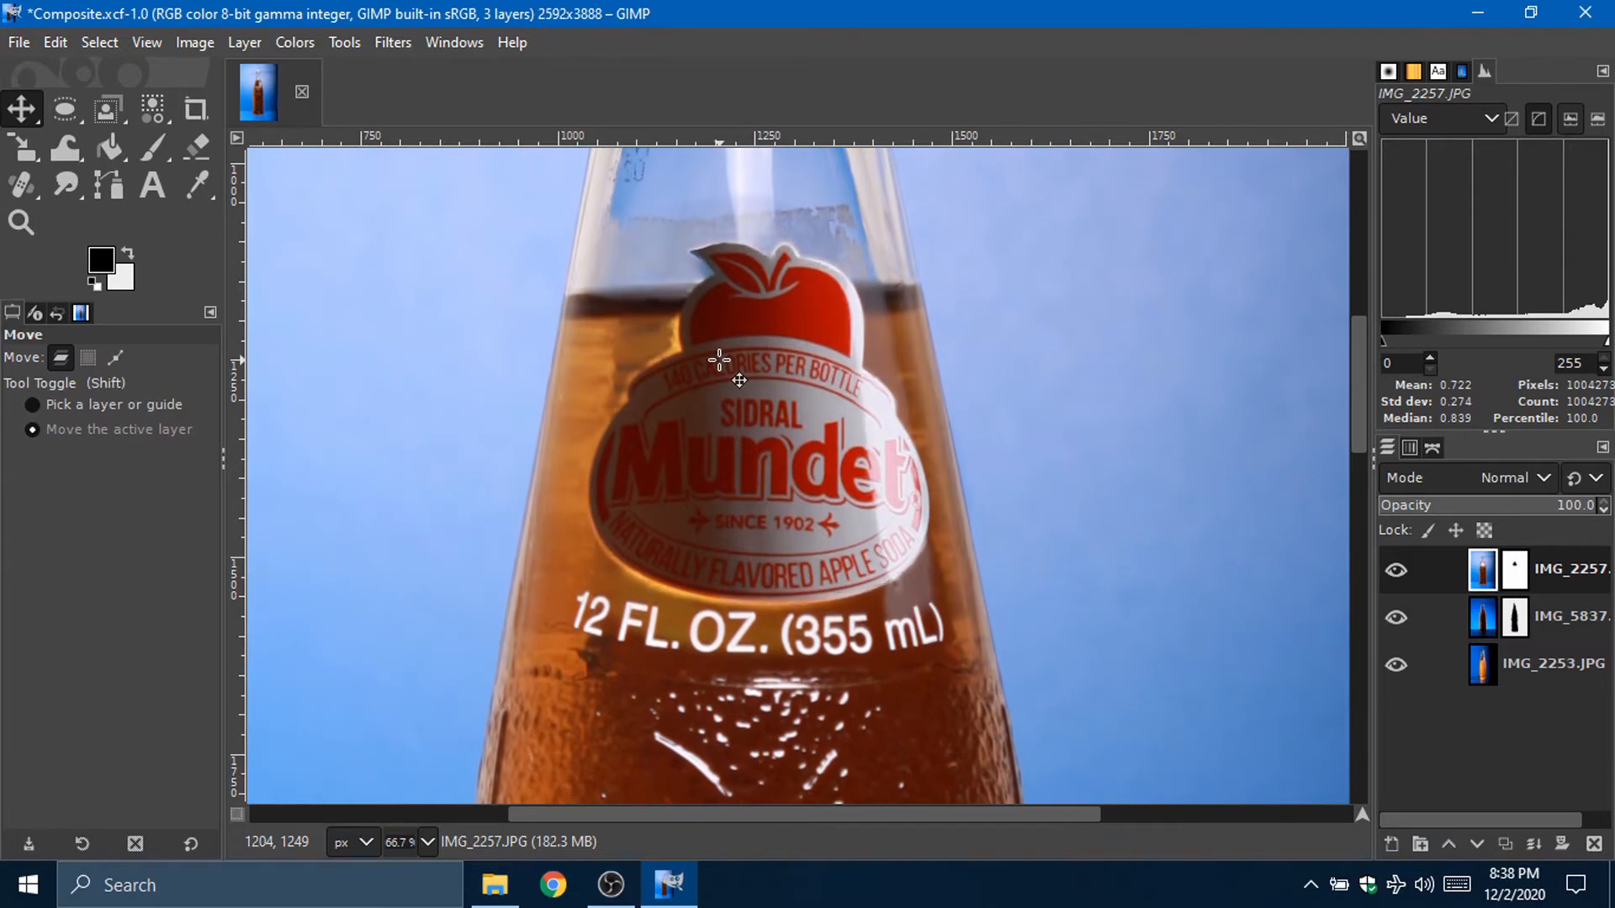
pyautogui.press('Left')
pyautogui.press('Left')
pyautogui.press('Left')
pyautogui.press('Left')
pyautogui.press('Left')
pyautogui.press('Left')
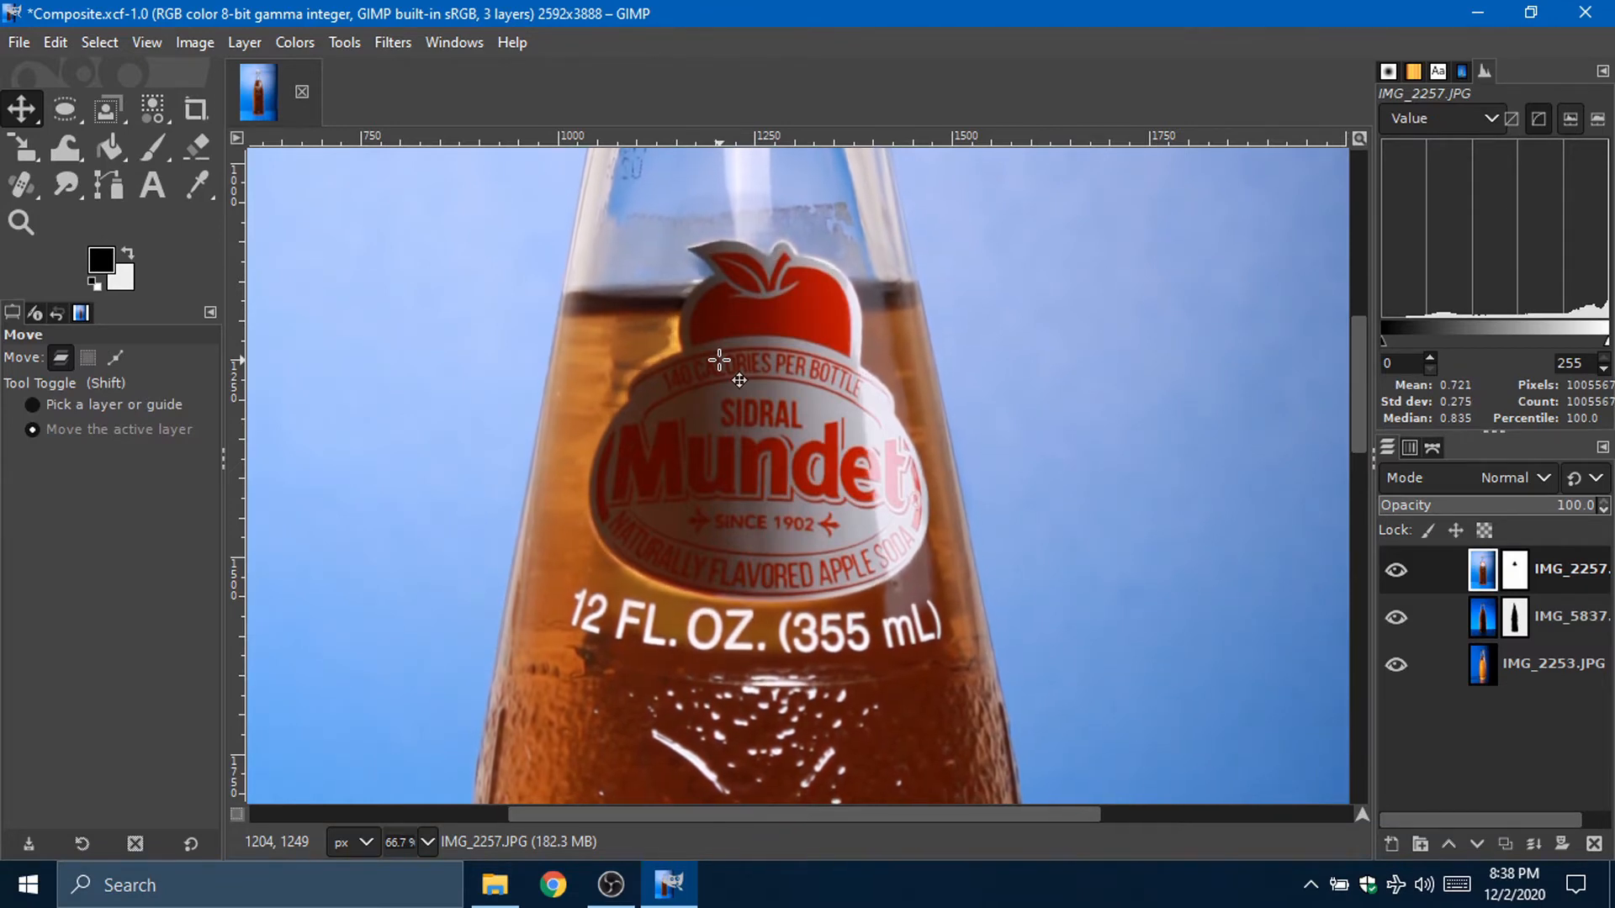
pyautogui.press('Down')
pyautogui.press('Down')
pyautogui.press('Down')
pyautogui.press('Down')
# Step: Paint white on the IMG_2257.JPG mask along the apple's left edge and the label's upper-left shoulder
pyautogui.press('p')
pyautogui.press('2')
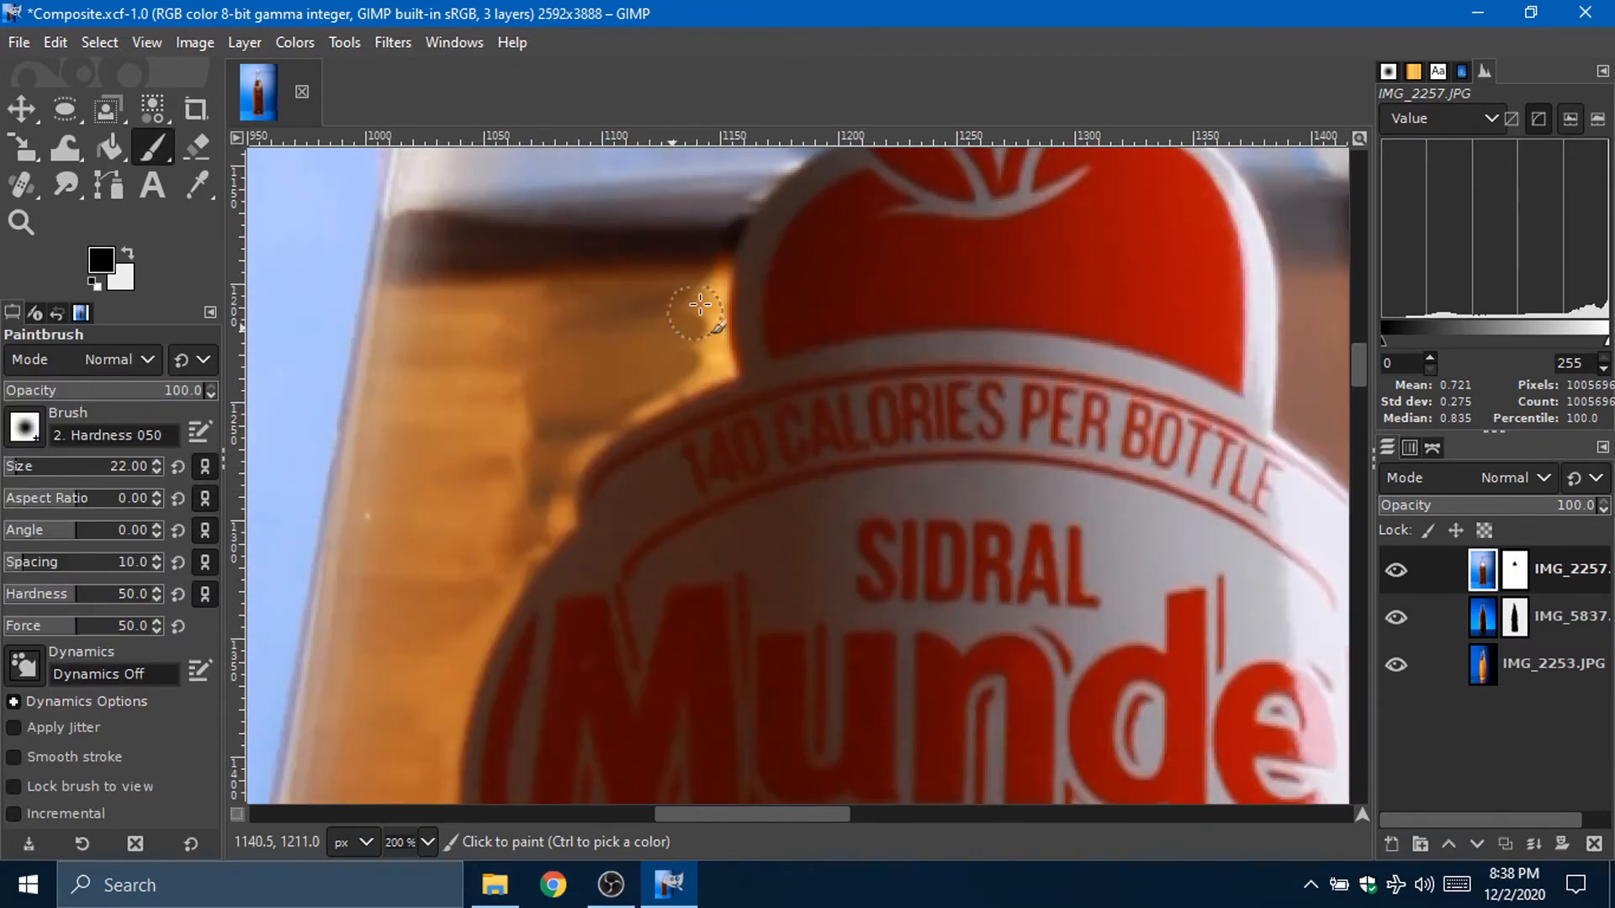
pyautogui.press('x')
pyautogui.click(701, 282)
pyautogui.press('x')
pyautogui.moveTo(686, 281)
pyautogui.mouseDown()
pyautogui.moveTo(707, 312)
pyautogui.moveTo(728, 212)
pyautogui.moveTo(719, 357)
pyautogui.mouseUp()
pyautogui.press('x')
pyautogui.hotkey('ctrl', 'z')
pyautogui.moveTo(557, 480); pyautogui.dragTo(509, 588)
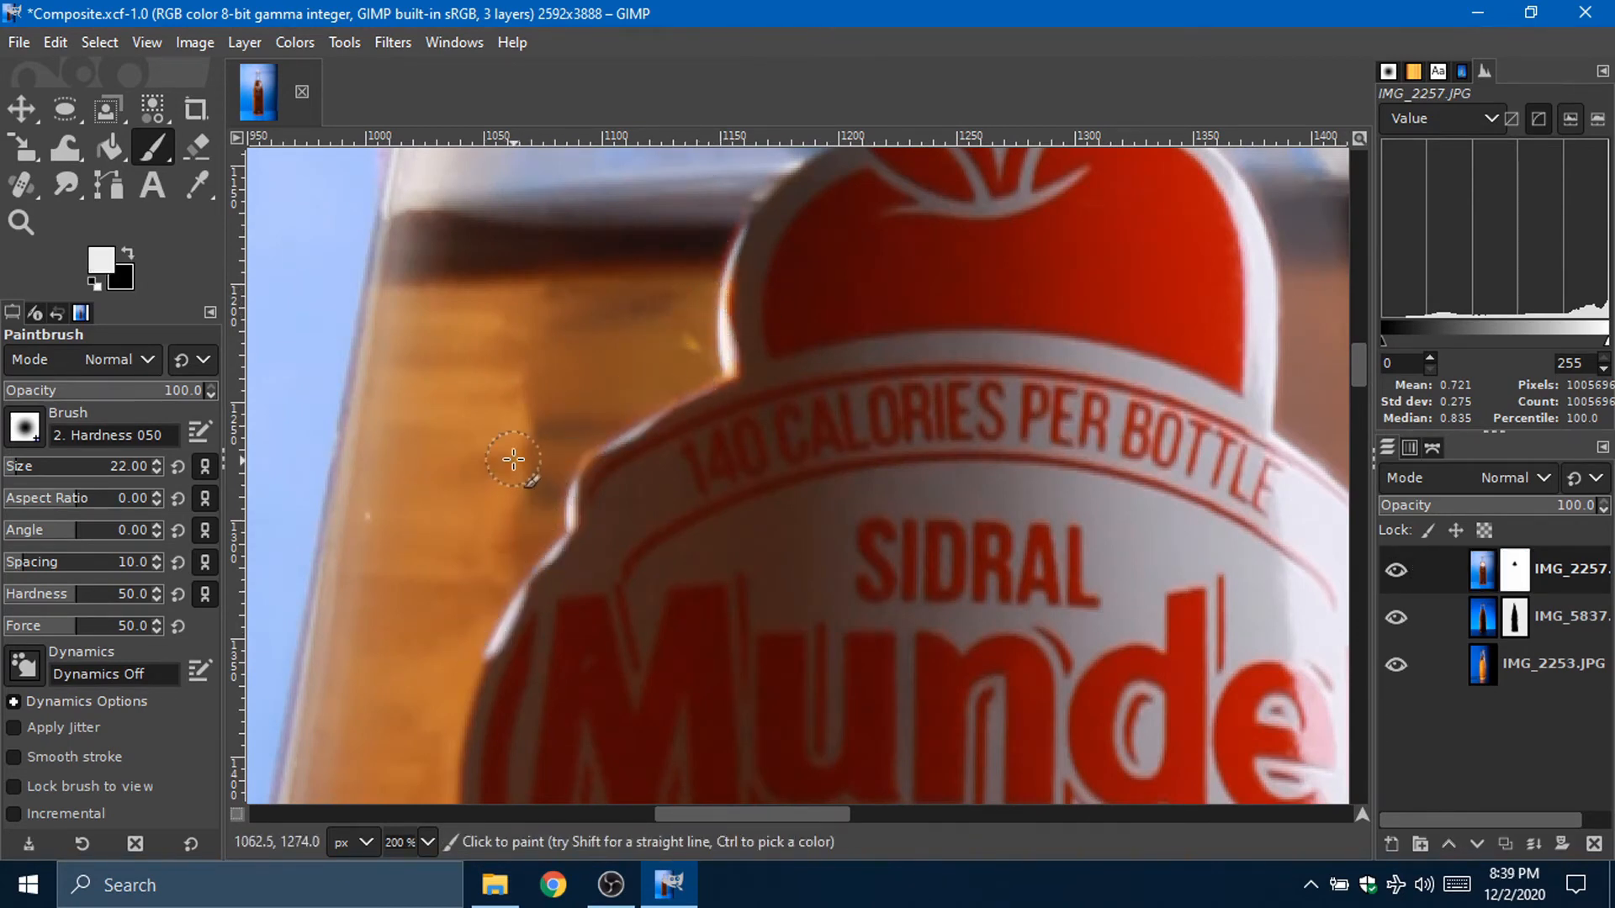
# Step: Nudge the IMG_2257.JPG layer slightly right and paint black on its mask over the bright rim of the label's left shoulder
pyautogui.press('m')
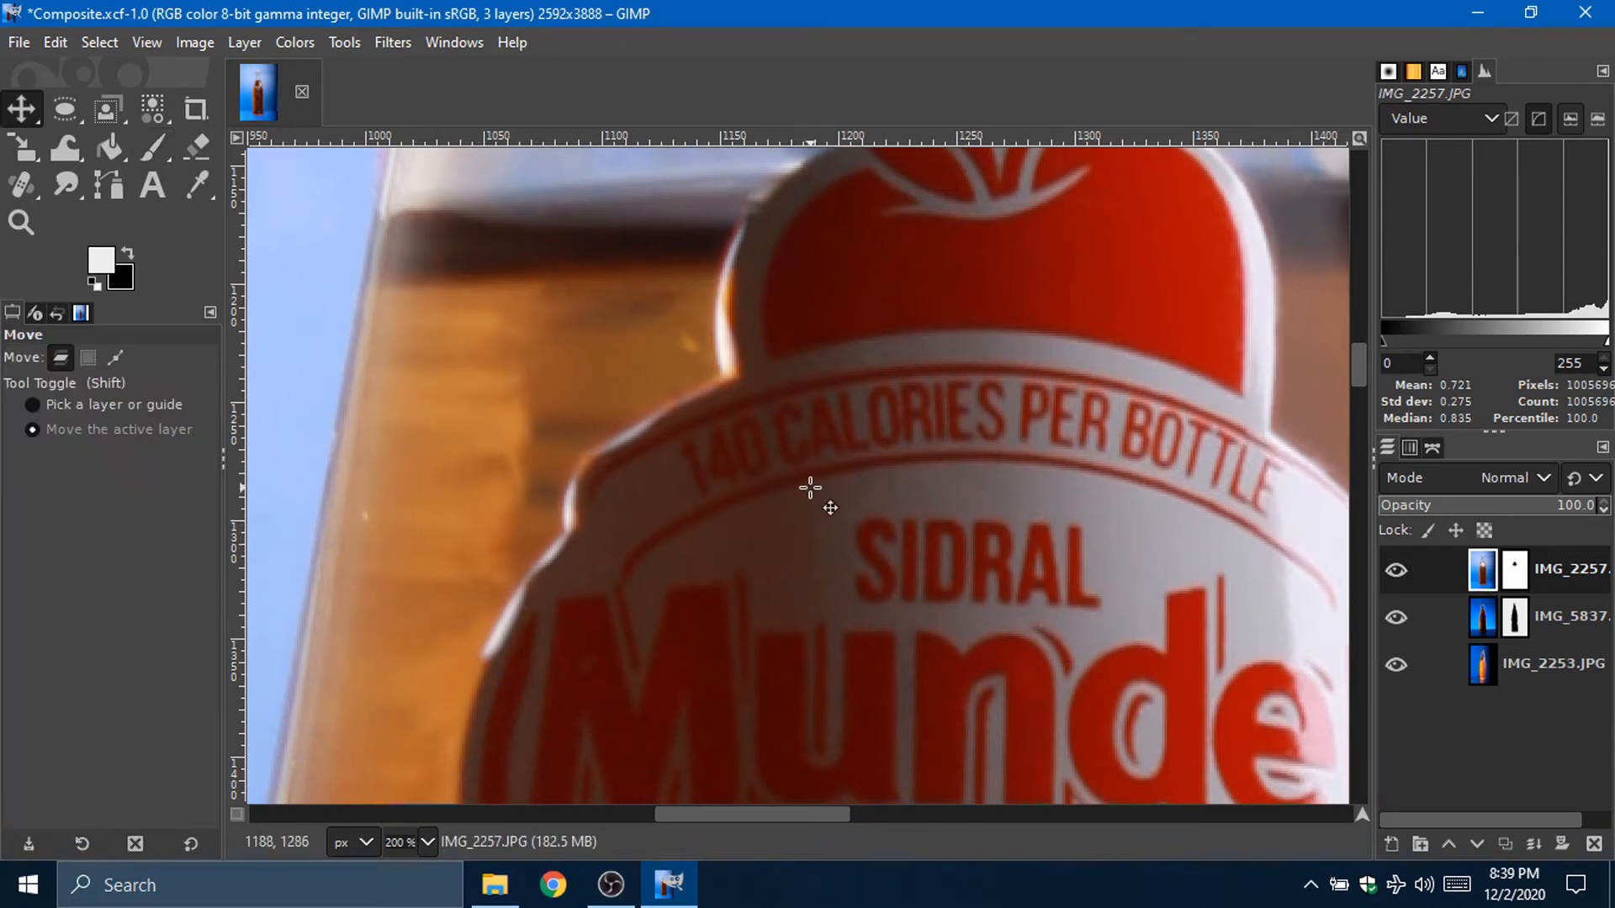
pyautogui.click(152, 160)
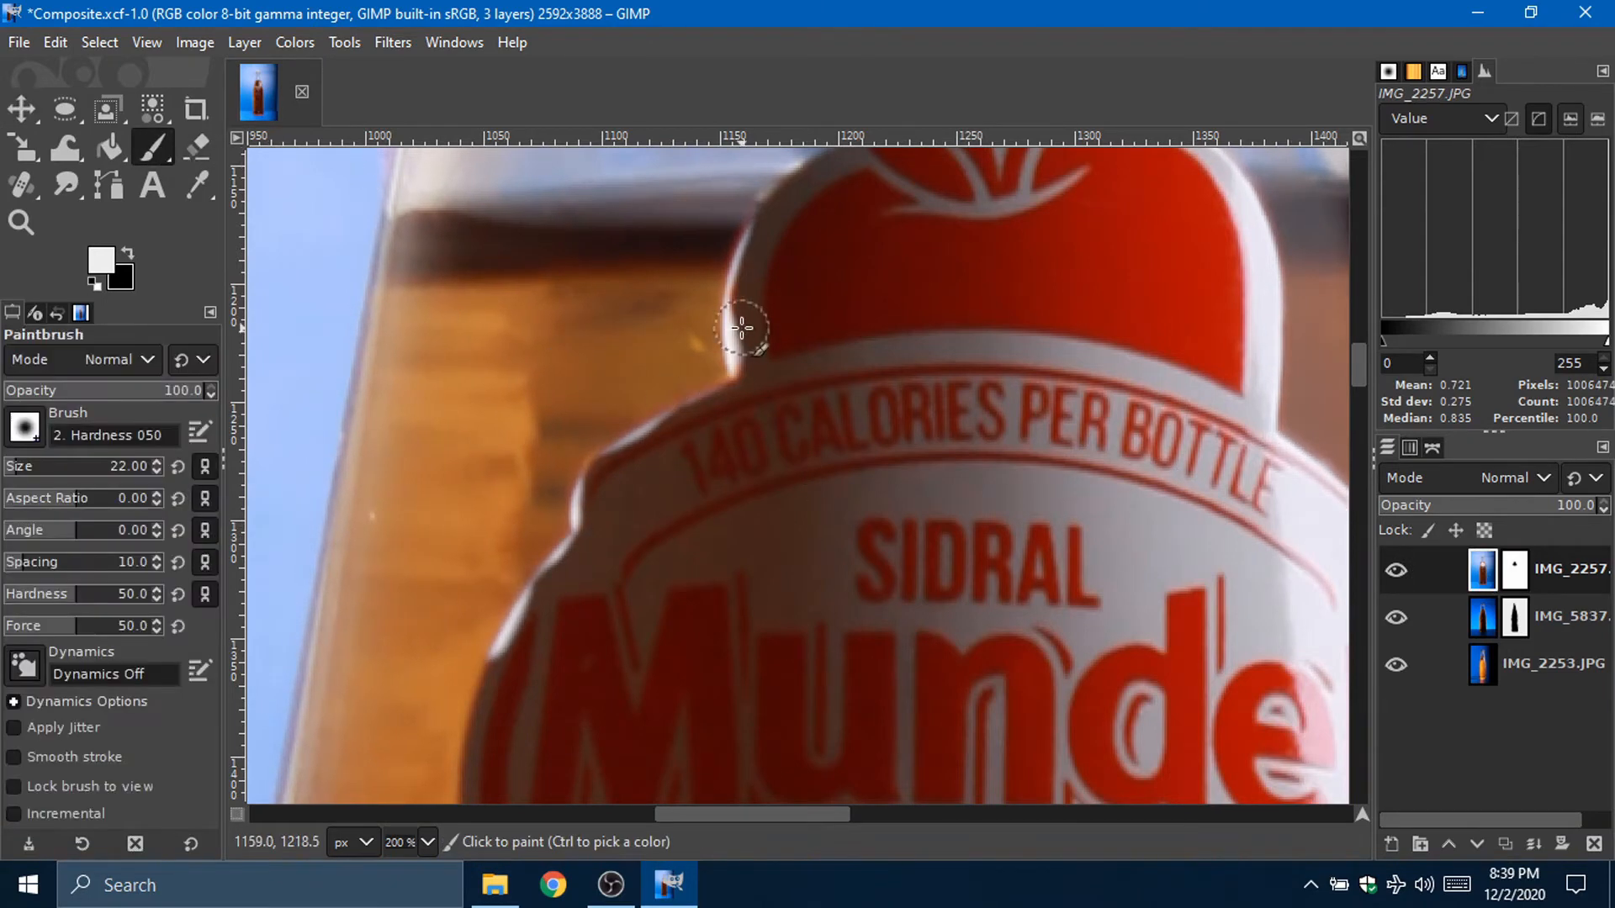
pyautogui.moveTo(746, 356)
pyautogui.mouseDown()
pyautogui.moveTo(750, 227)
pyautogui.moveTo(767, 320)
pyautogui.moveTo(733, 304)
pyautogui.moveTo(744, 390)
pyautogui.moveTo(611, 461)
pyautogui.mouseUp()
pyautogui.hotkey('ctrl', 'z')
pyautogui.press('x')
pyautogui.scroll(-3, 586, 553)
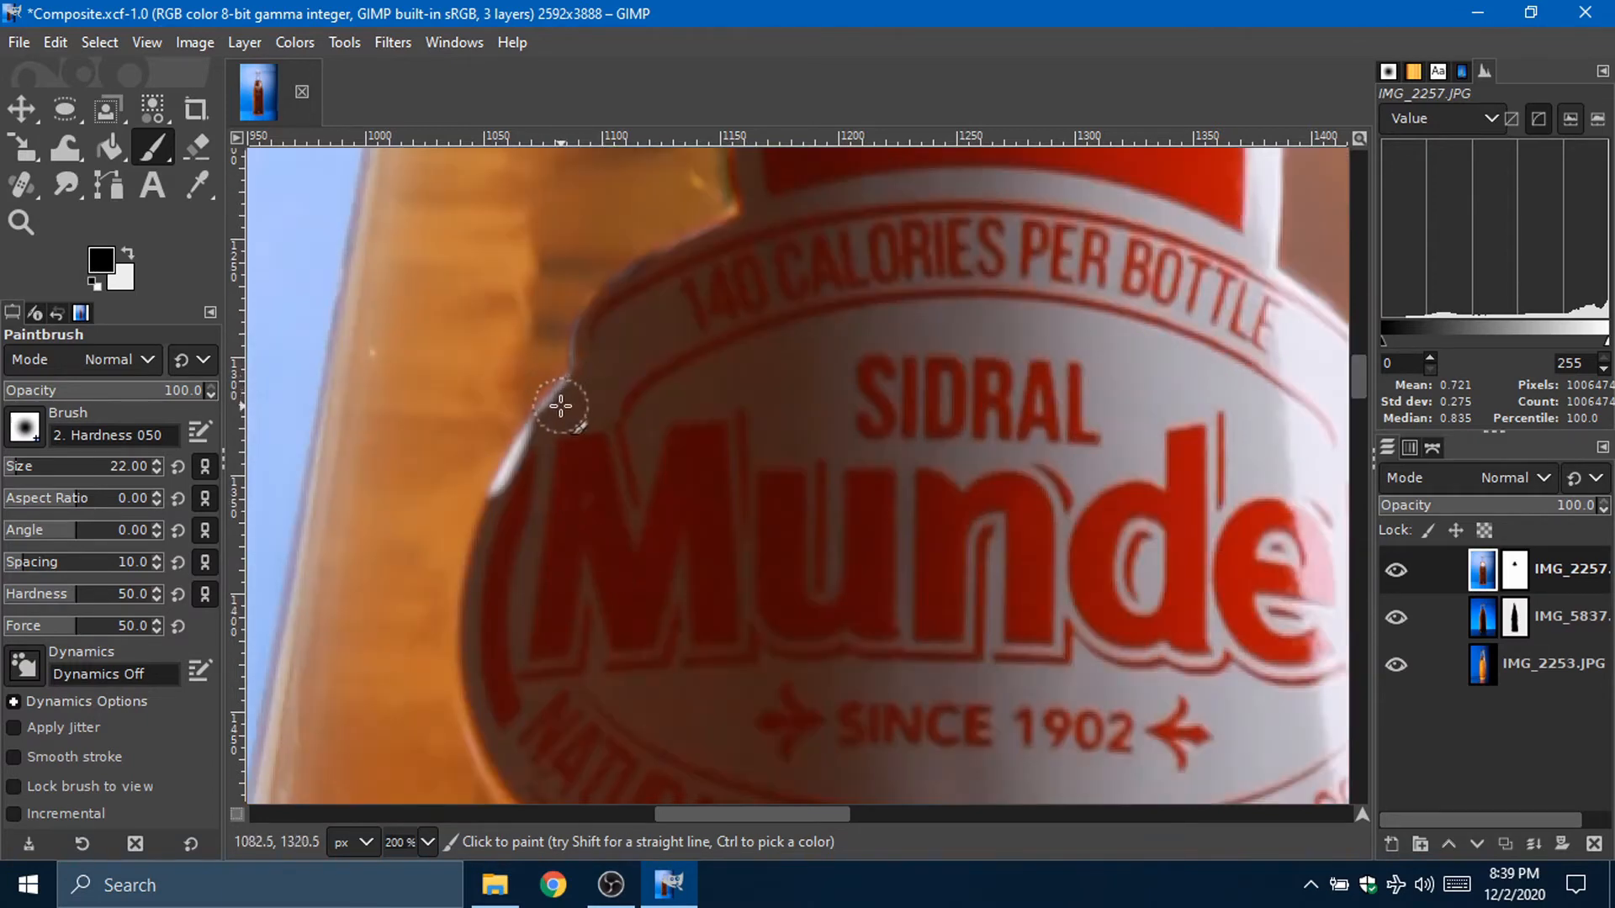
pyautogui.moveTo(558, 404); pyautogui.dragTo(530, 437)
pyautogui.press('x')
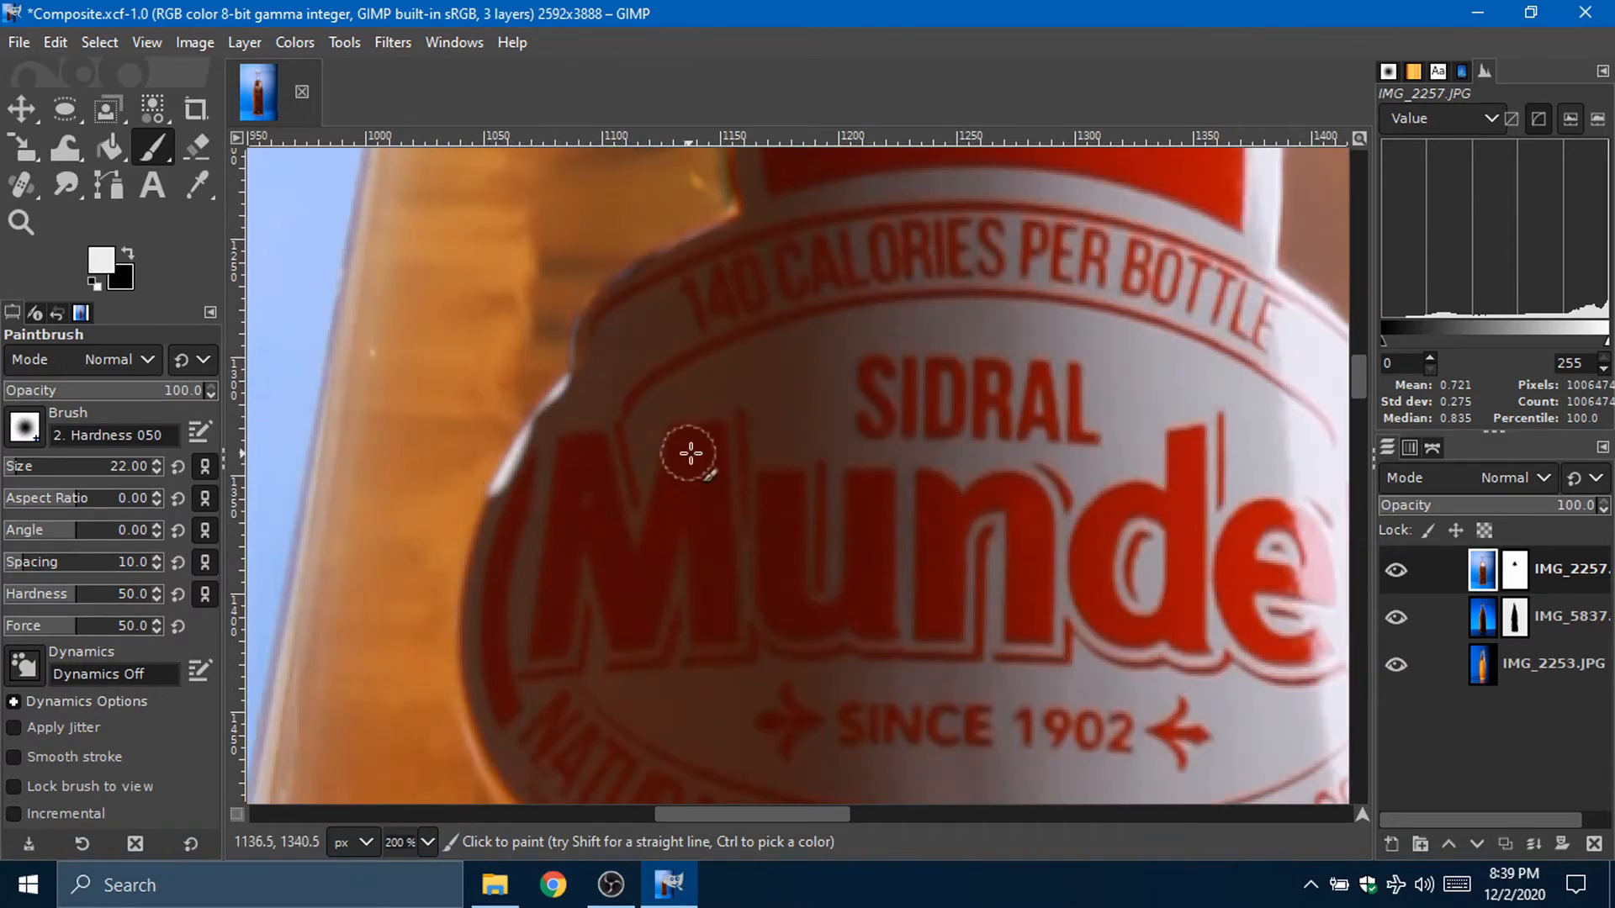
# Step: Undo the last stroke and repaint the mask along the apple's left side and down the label's left edge
pyautogui.scroll(6, 850, 508)
pyautogui.hotkey('ctrl', 'z')
pyautogui.moveTo(763, 412)
pyautogui.mouseDown()
pyautogui.moveTo(739, 505)
pyautogui.moveTo(768, 387)
pyautogui.mouseUp()
pyautogui.scroll(-3, 730, 422)
pyautogui.moveTo(684, 423)
pyautogui.mouseDown()
pyautogui.moveTo(593, 487)
pyautogui.moveTo(491, 674)
pyautogui.mouseUp()
pyautogui.scroll(-6, 589, 558)
pyautogui.keyDown('ctrl'); pyautogui.scroll(-3, 576, 527); pyautogui.keyUp('ctrl')
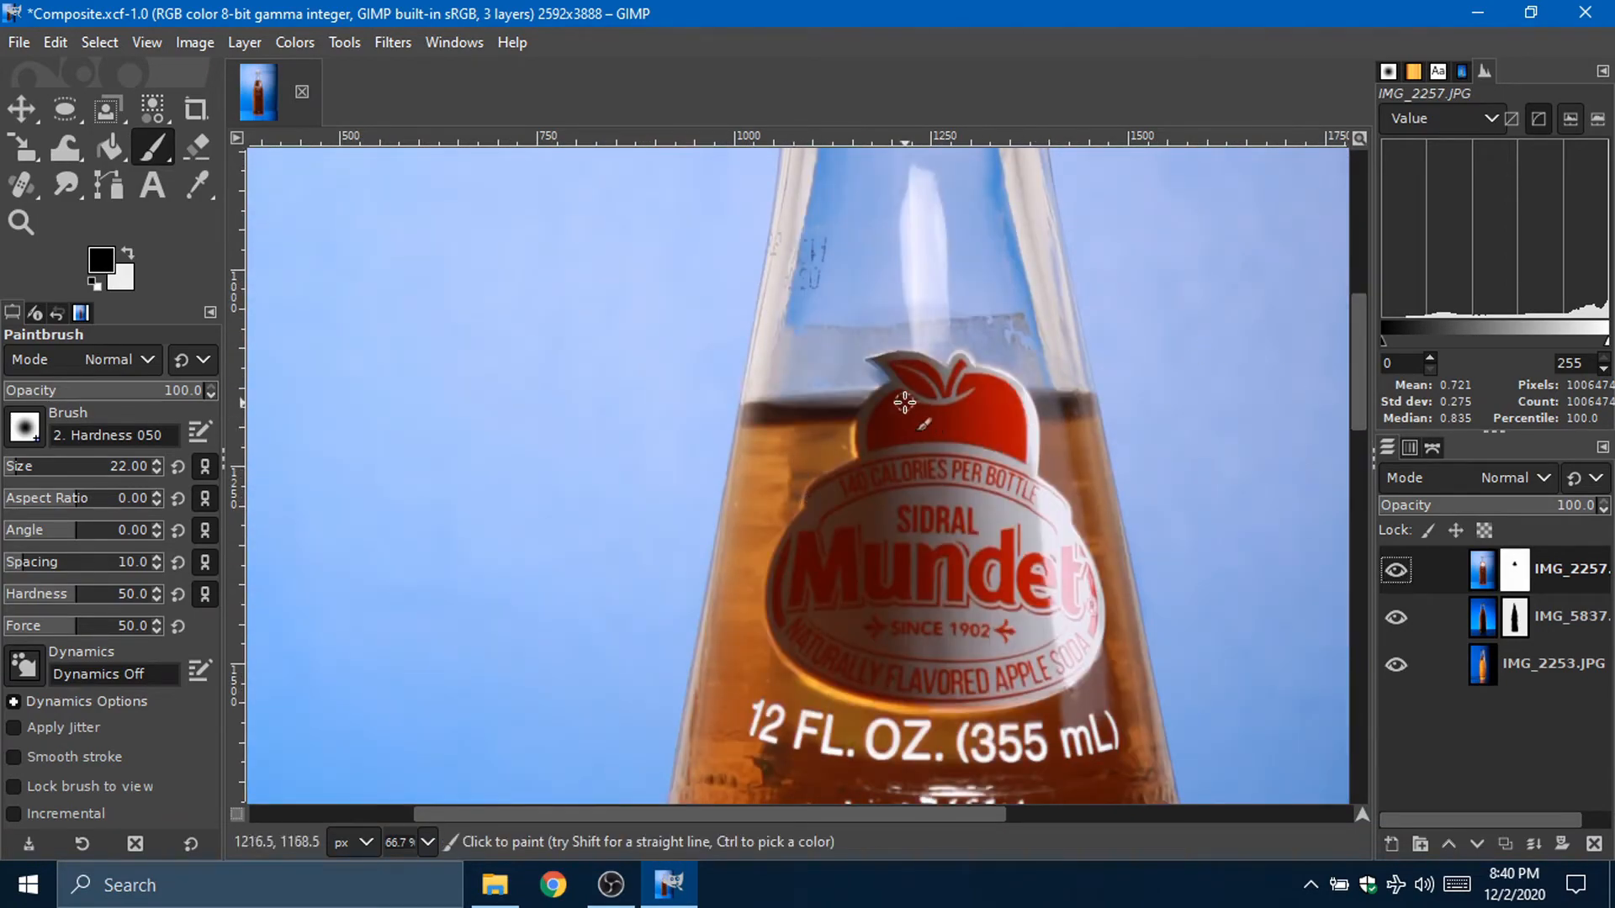
# Step: Shift the IMG_2257.JPG layer mask left and back right to realign its opening with the label
pyautogui.press('m')
pyautogui.press('Left')
pyautogui.press('Left')
pyautogui.press('Left')
pyautogui.hotkey('shift', 'Left')
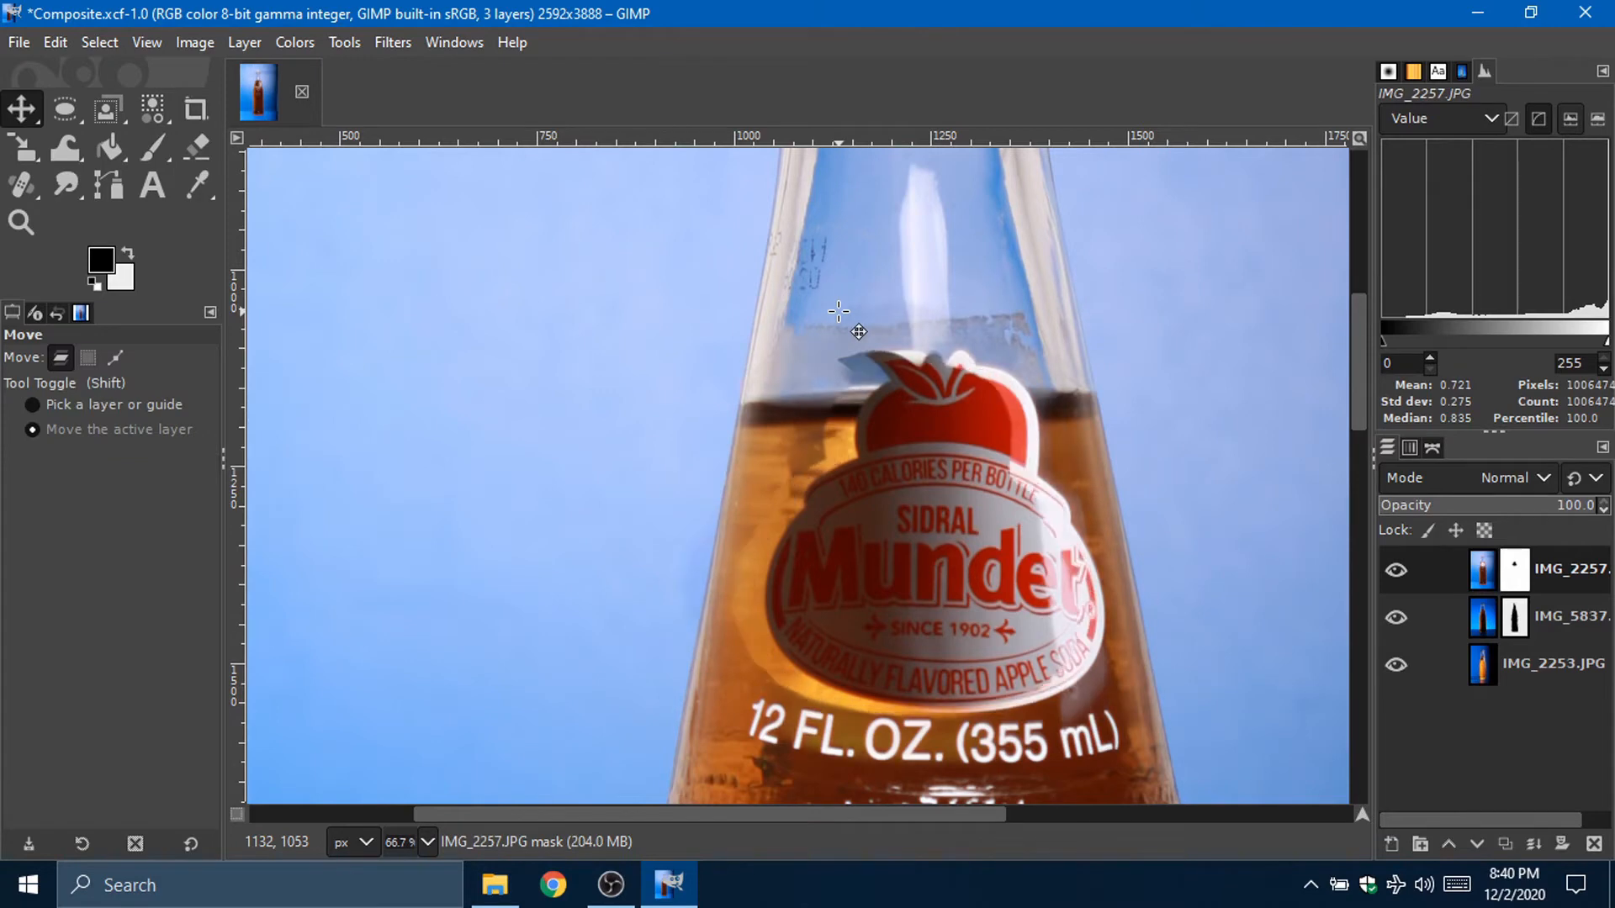
pyautogui.hotkey('shift', 'Right')
pyautogui.press('Right')
pyautogui.press('Right')
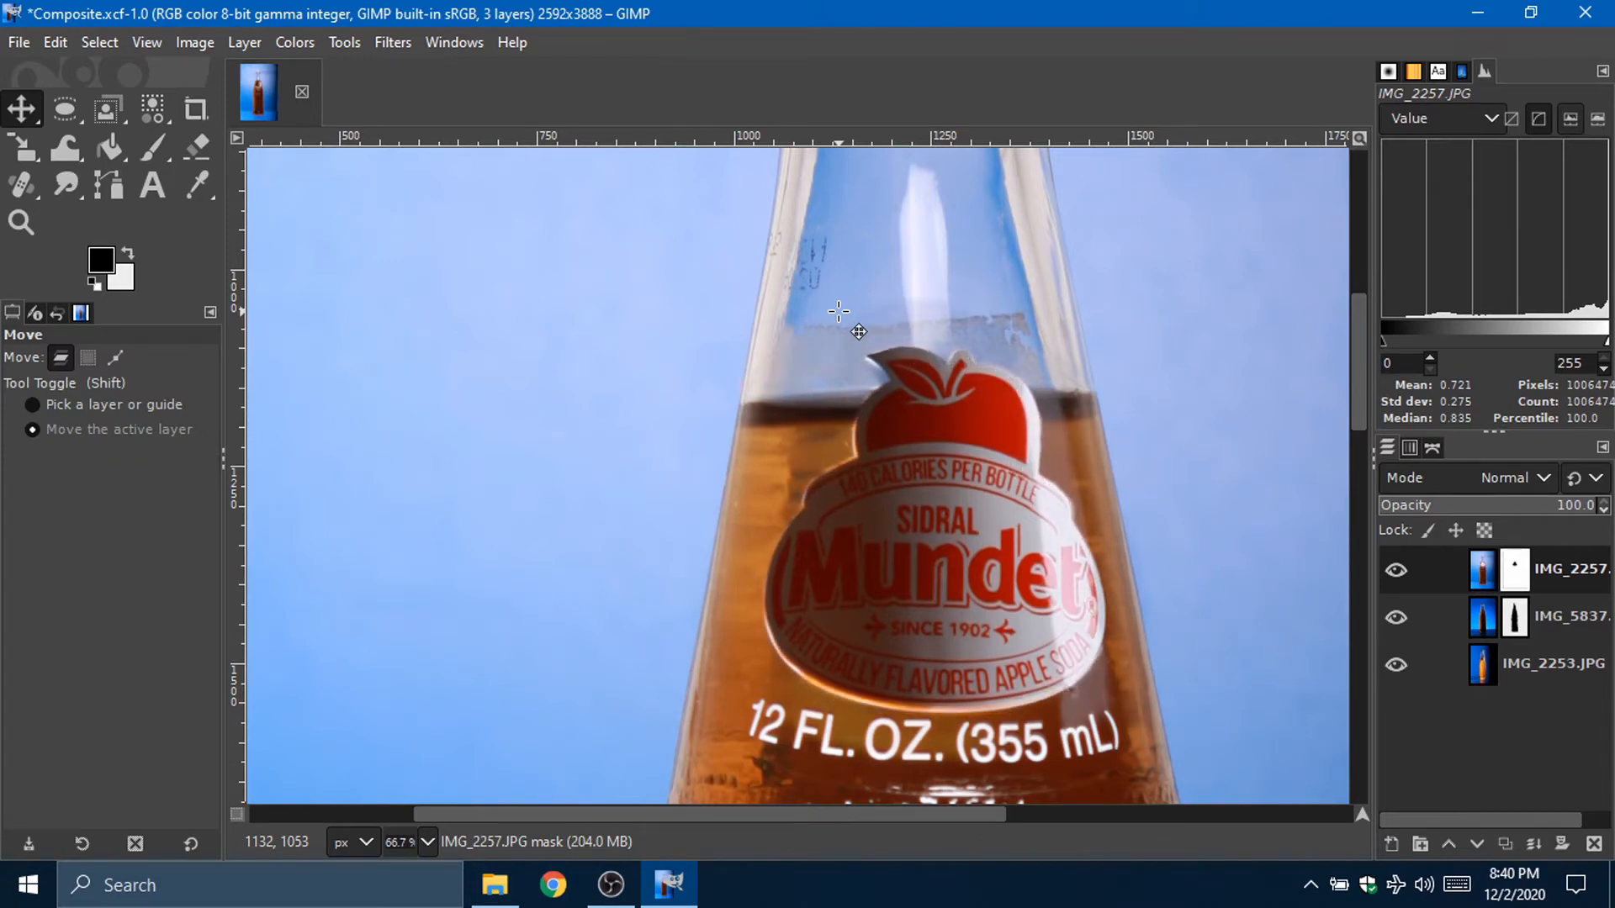
# Step: Select the IMG_2257.JPG image instead of its mask and adjust its position after checking the label's lower-left edge
pyautogui.press('p')
pyautogui.scroll(2, 696, 361)
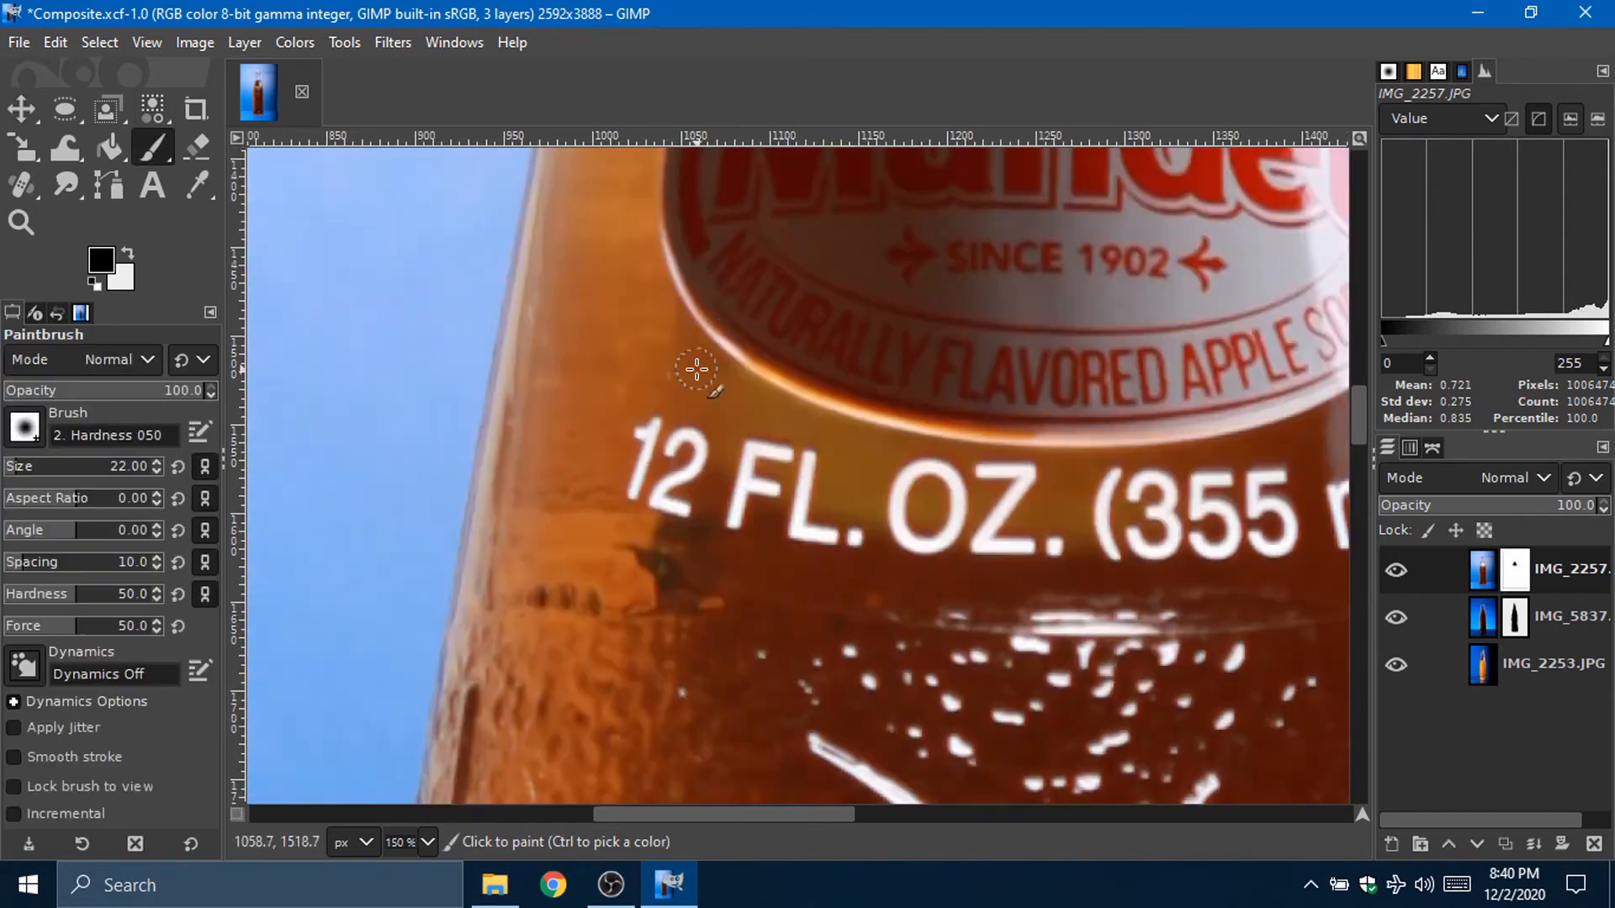
pyautogui.press('x')
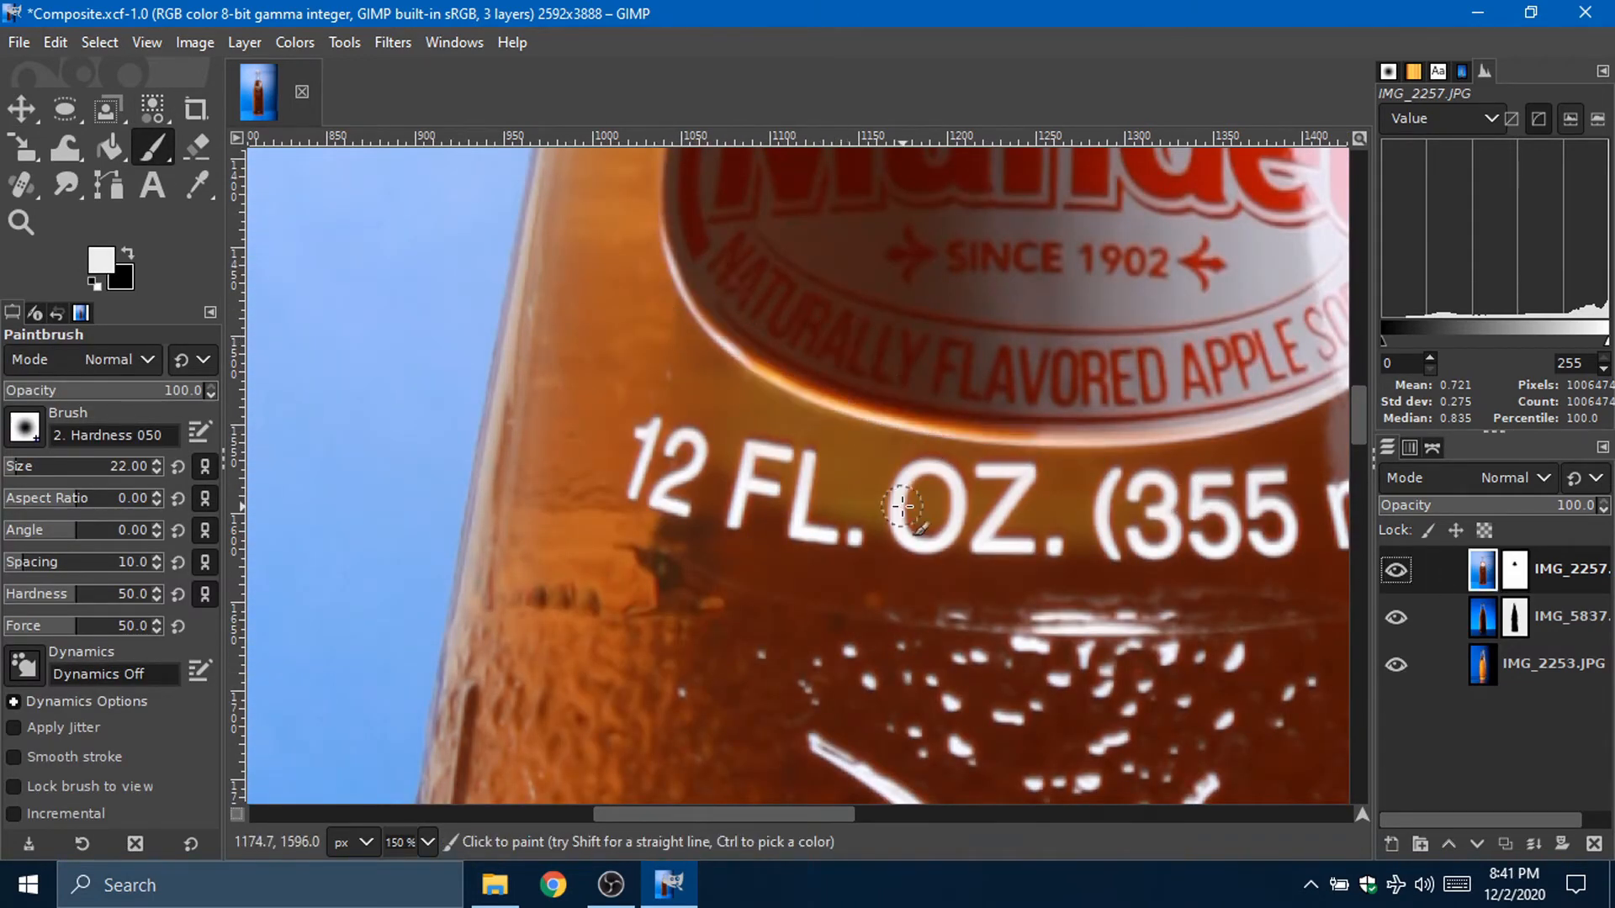
pyautogui.press('m')
pyautogui.scroll(-2, 836, 496)
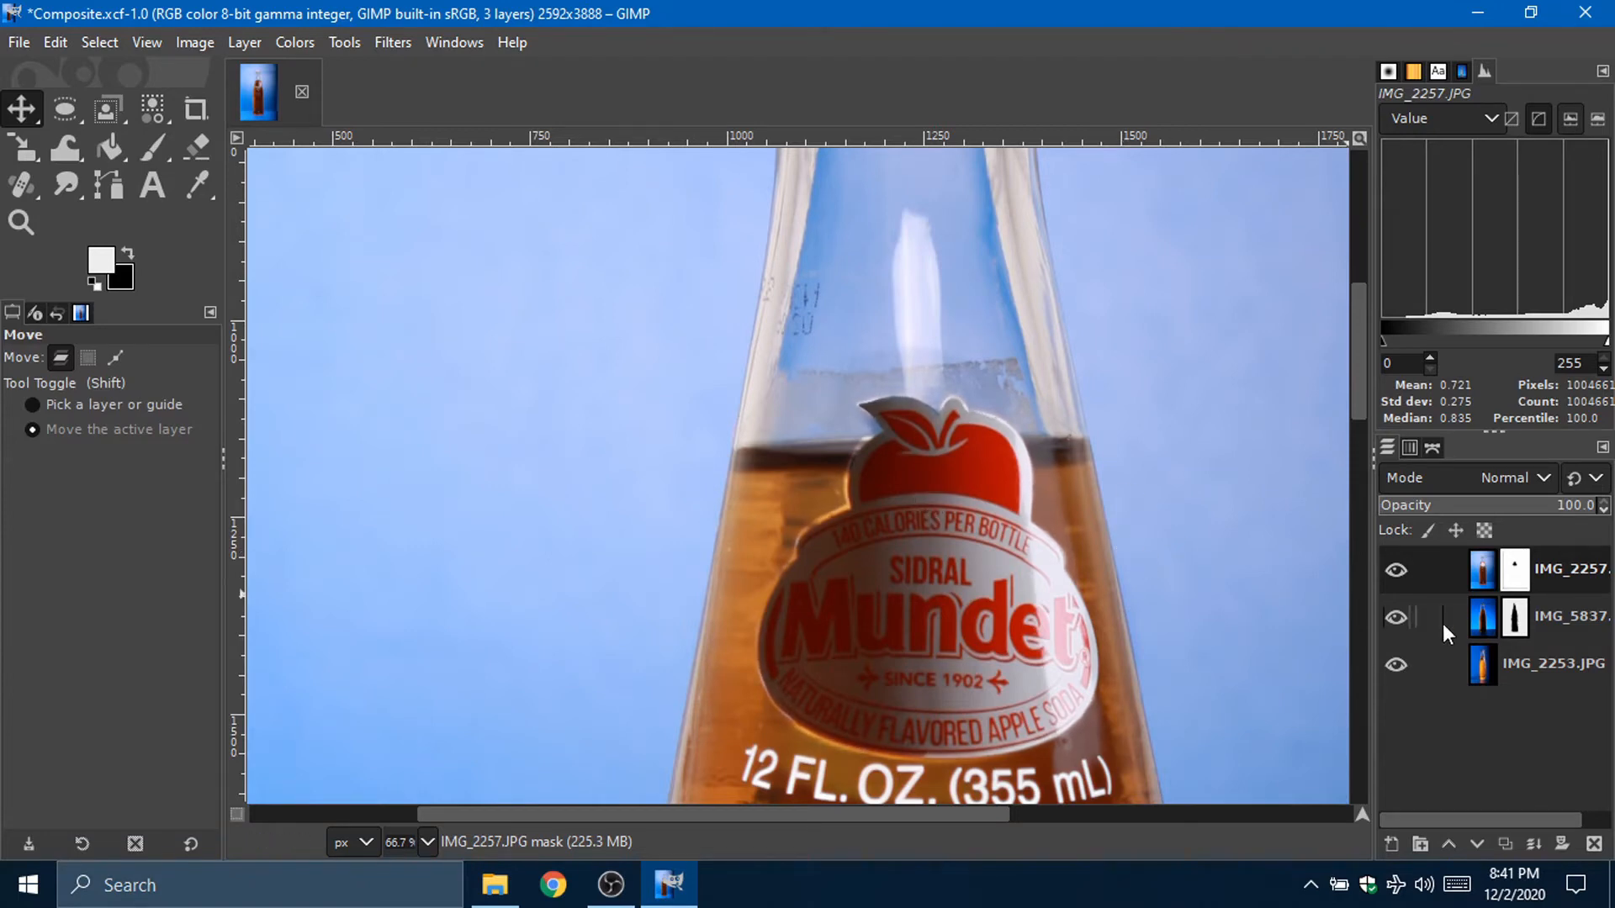
# Step: Retouch the mask along the apple's upper-left edge beneath the leaf, alternating black and white paint and undoing the stray stroke
pyautogui.press('p')
pyautogui.scroll(3, 821, 314)
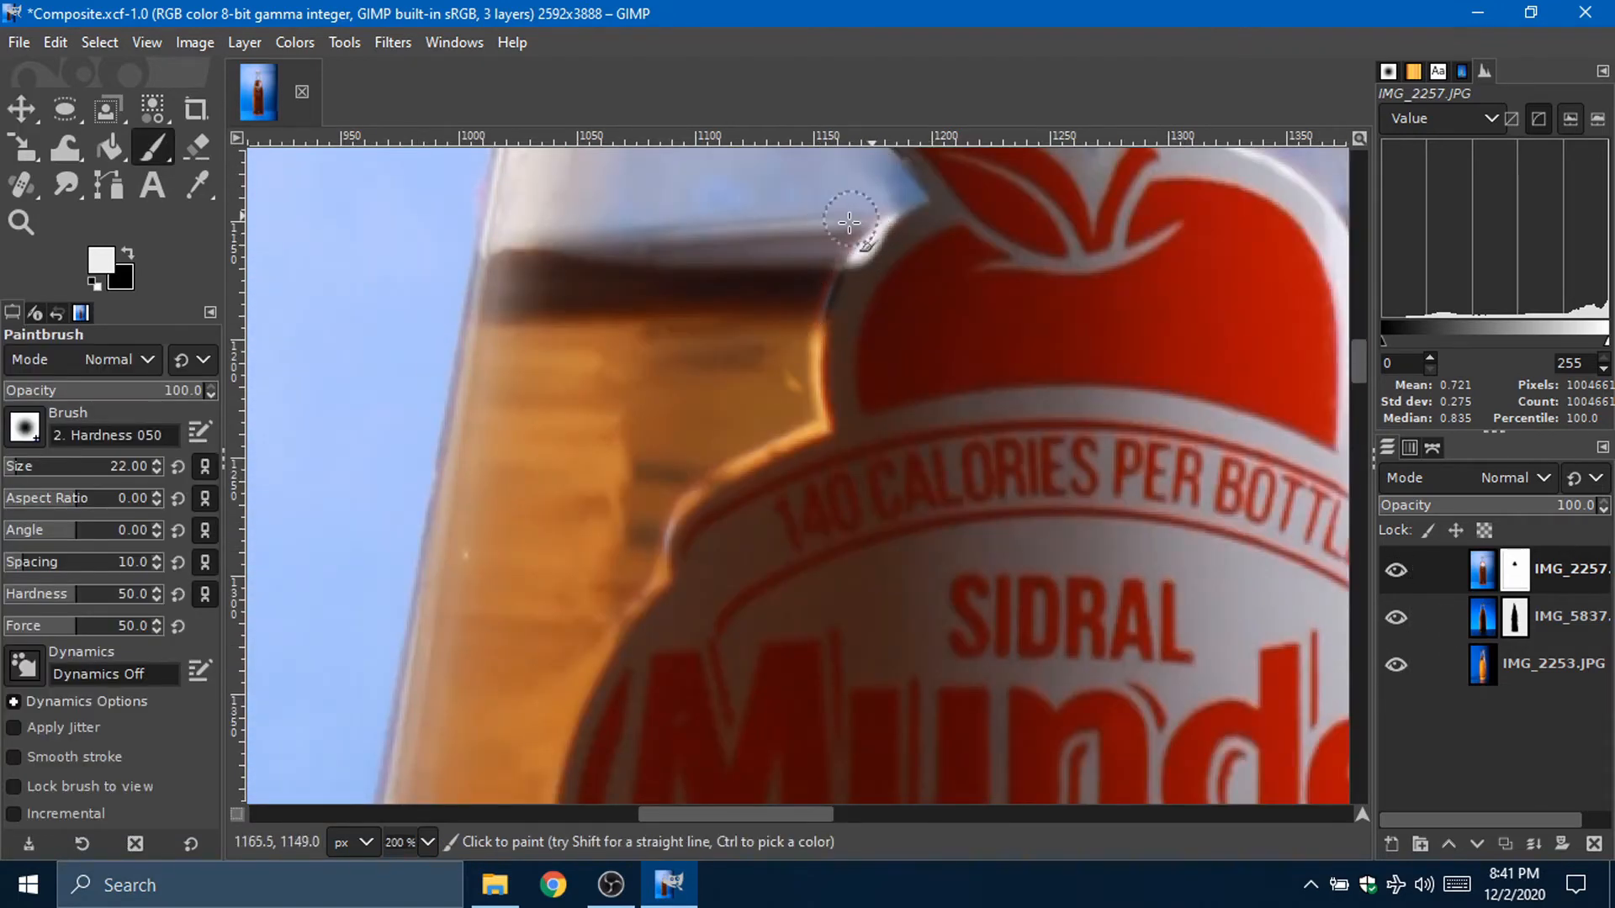
pyautogui.press('x')
pyautogui.moveTo(854, 229)
pyautogui.mouseDown()
pyautogui.moveTo(792, 414)
pyautogui.moveTo(800, 395)
pyautogui.moveTo(762, 368)
pyautogui.moveTo(786, 389)
pyautogui.moveTo(862, 246)
pyautogui.mouseUp()
pyautogui.hotkey('ctrl', 'z')
pyautogui.press('x')
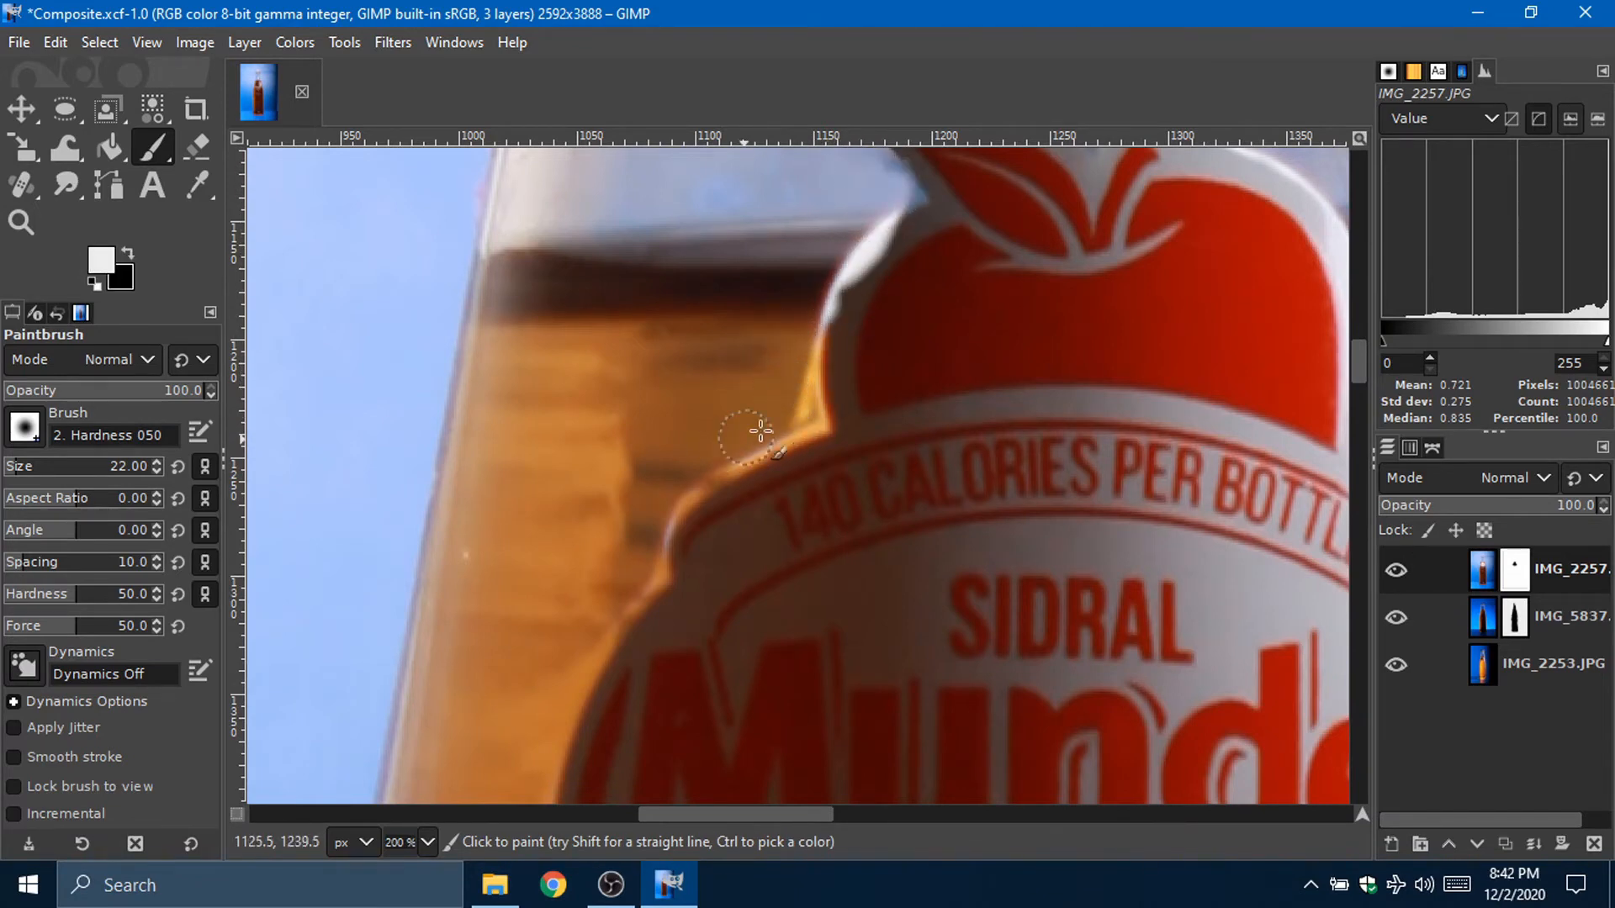
pyautogui.scroll(-5, 630, 577)
pyautogui.scroll(6, 749, 506)
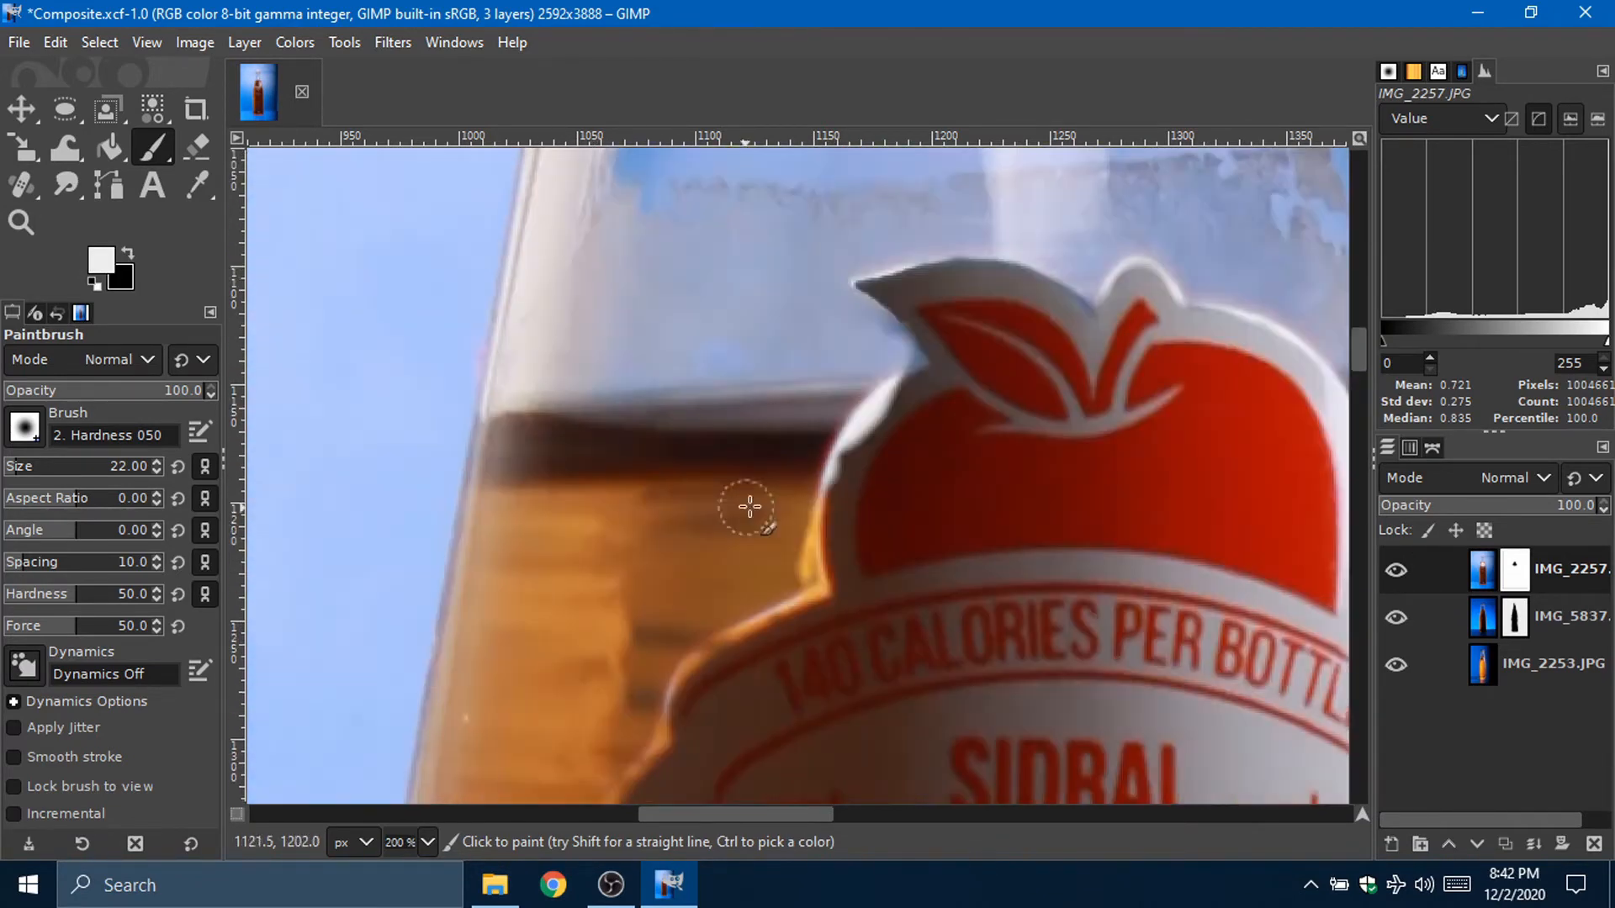
# Step: Hide the IMG_2257.JPG layer and toggle the visibility of the two lower layers to compare their labels
pyautogui.click(1396, 569)
pyautogui.press('-')
pyautogui.press('-')
pyautogui.press('-')
pyautogui.click(1394, 665)
pyautogui.click(1394, 664)
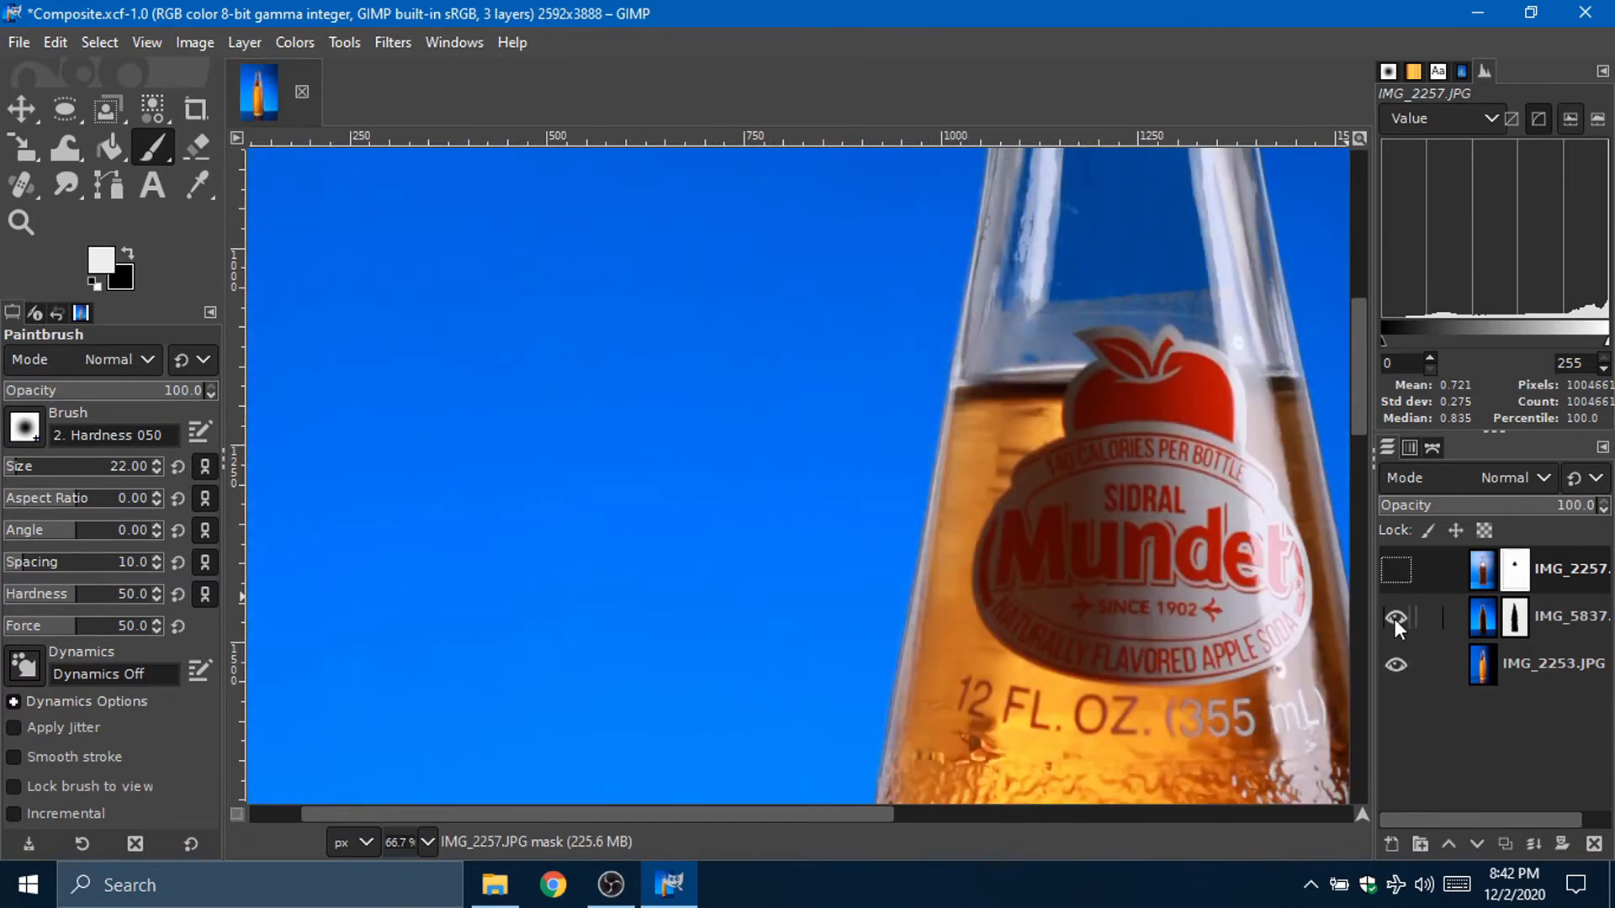
pyautogui.click(1395, 616)
pyautogui.click(1394, 616)
# Step: Temporarily disable the IMG_5837.JPG layer mask to view that photo's own label, and re-enable the mask
pyautogui.rightClick(1520, 608)
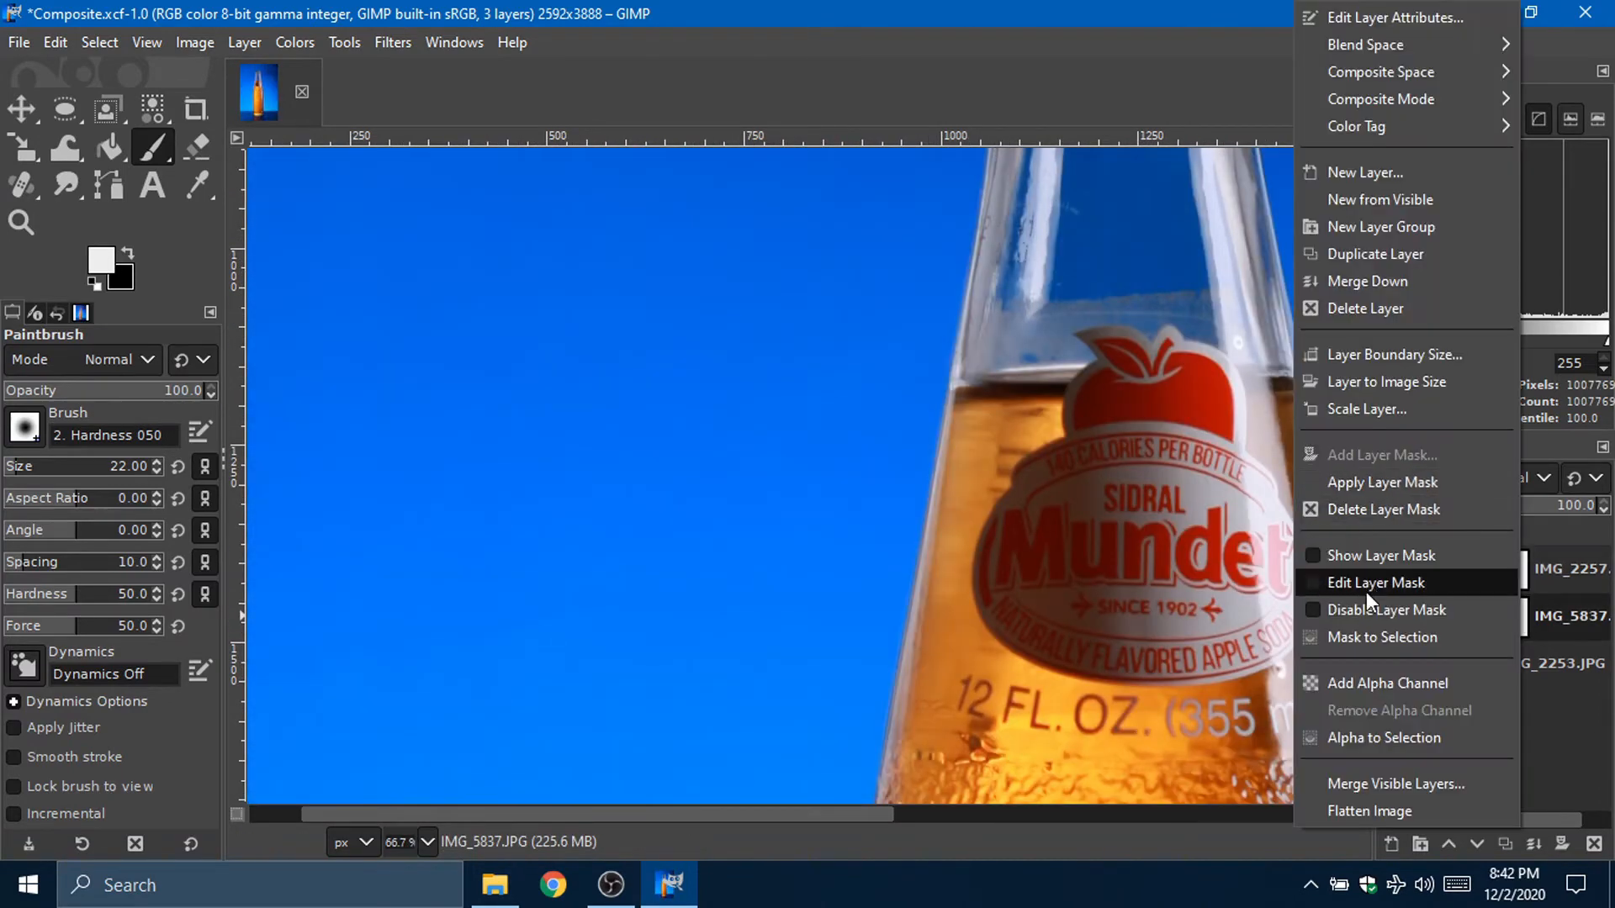
pyautogui.click(1371, 607)
pyautogui.rightClick(1516, 624)
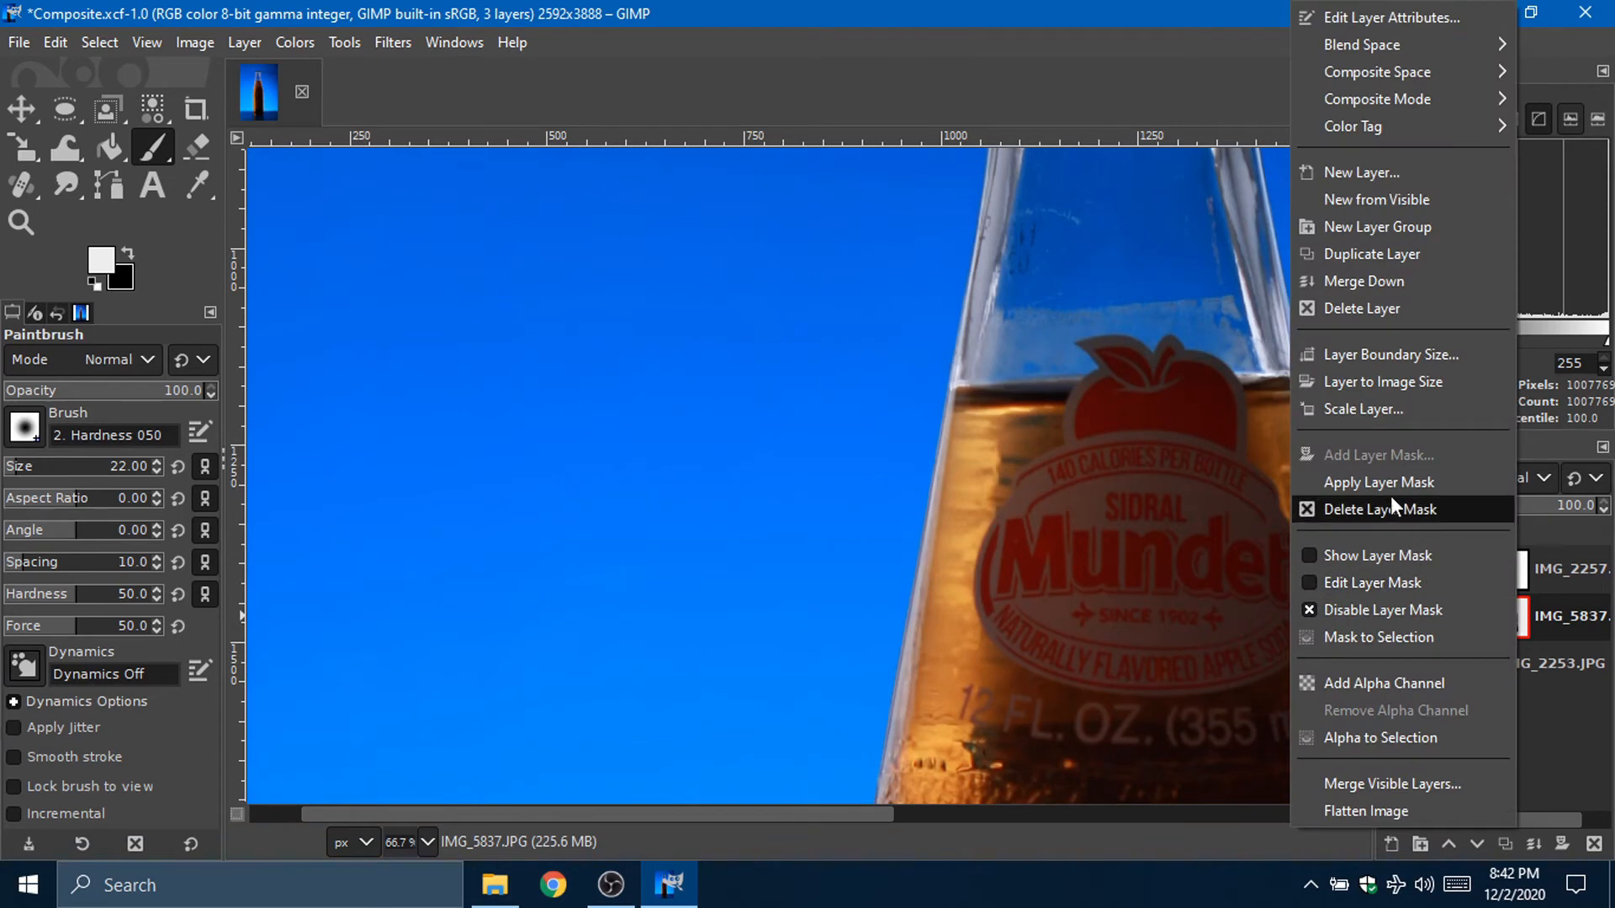
pyautogui.click(1361, 609)
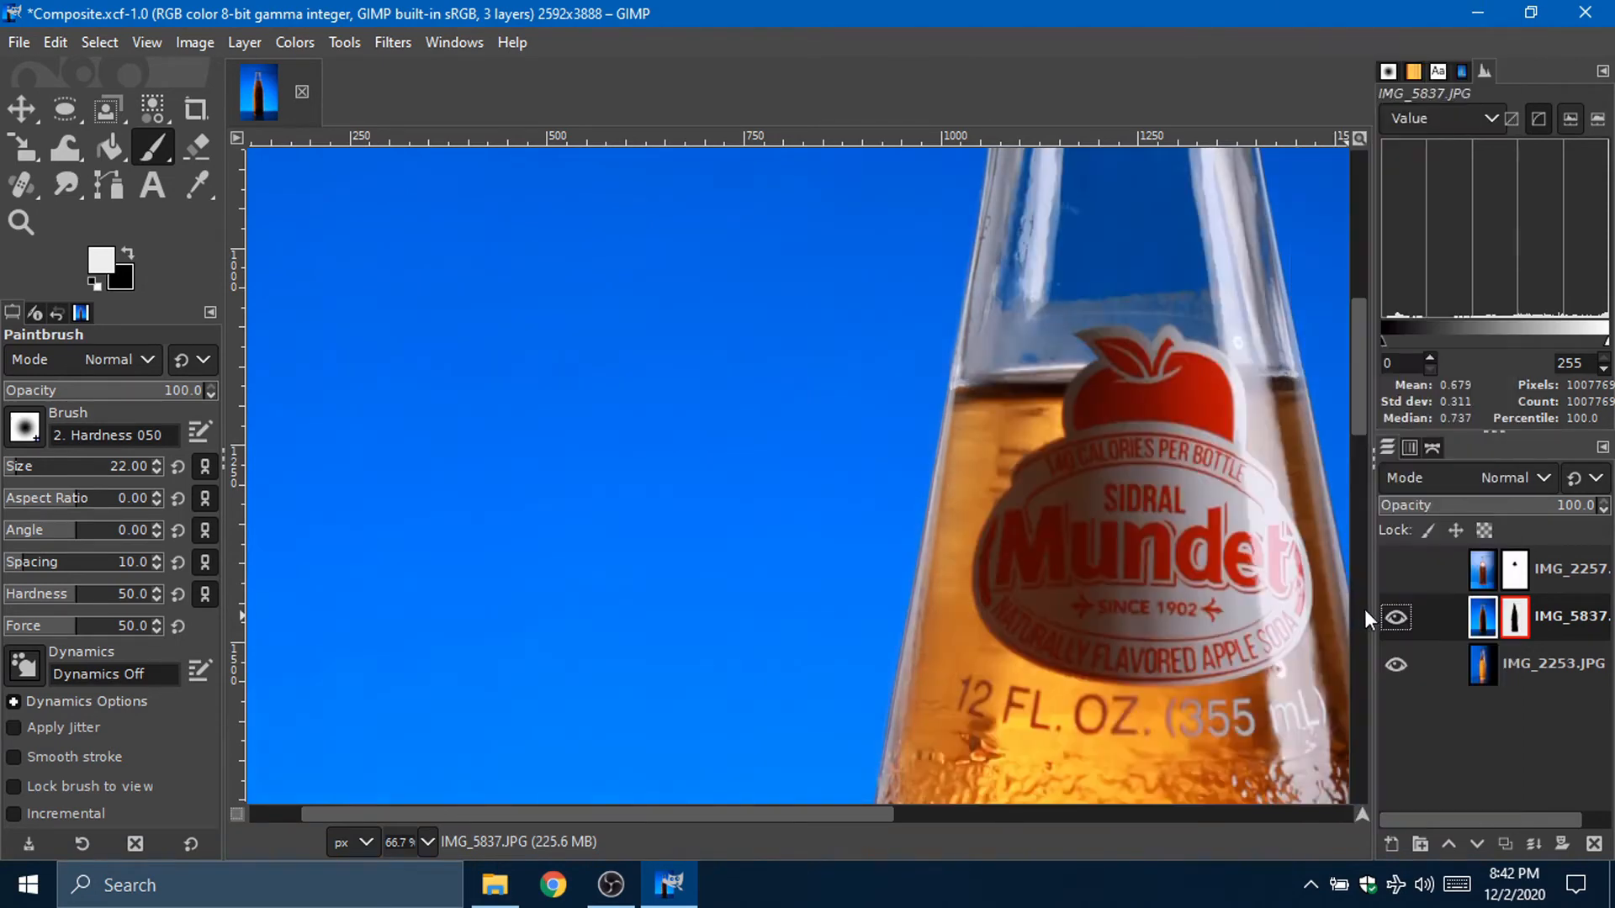
# Step: Toggle the IMG_2257.JPG layer's visibility repeatedly to compare the label and bottle with the layers beneath, leaving it hidden
pyautogui.hscroll(5, 1124, 505)
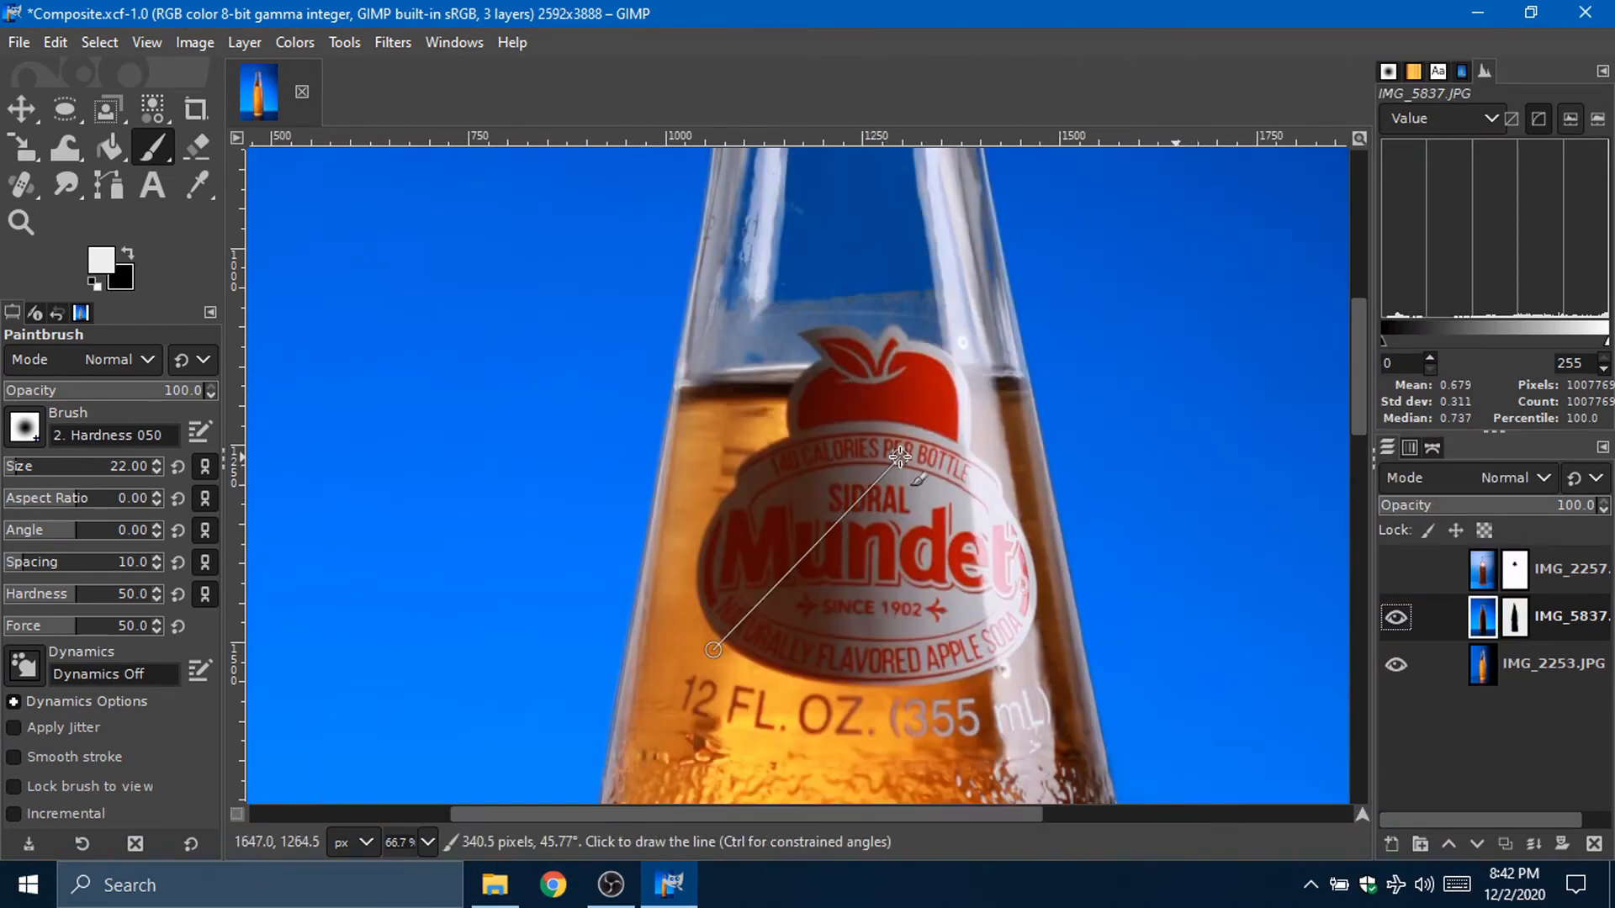
pyautogui.scroll(6, 904, 458)
pyautogui.scroll(-4, 919, 461)
pyautogui.scroll(-1, 920, 462)
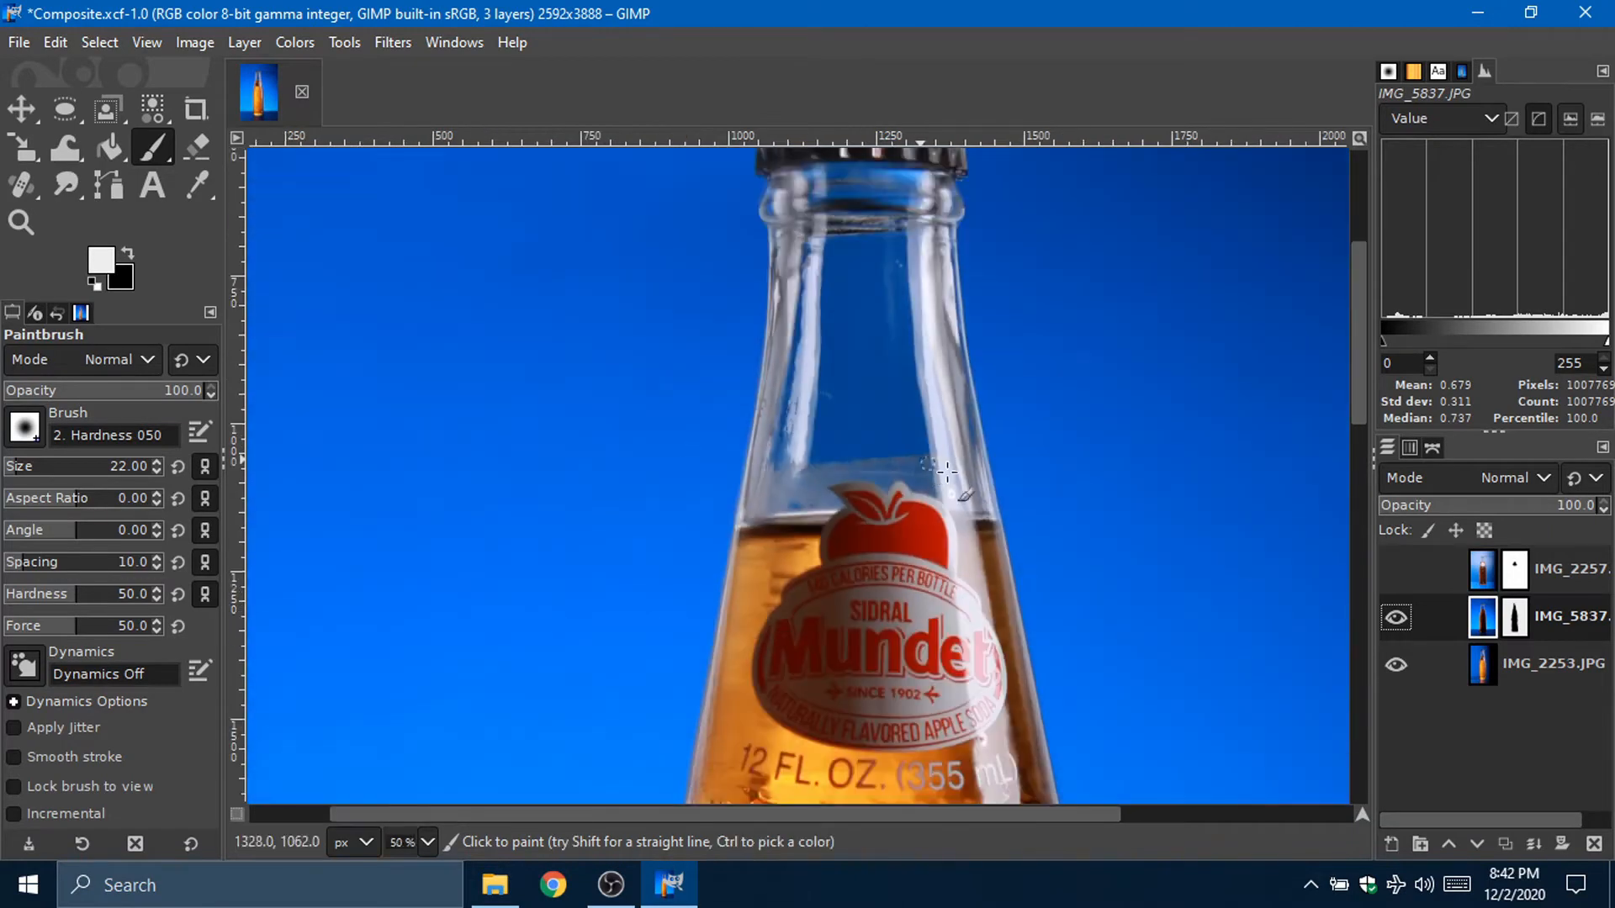
pyautogui.scroll(-1, 946, 470)
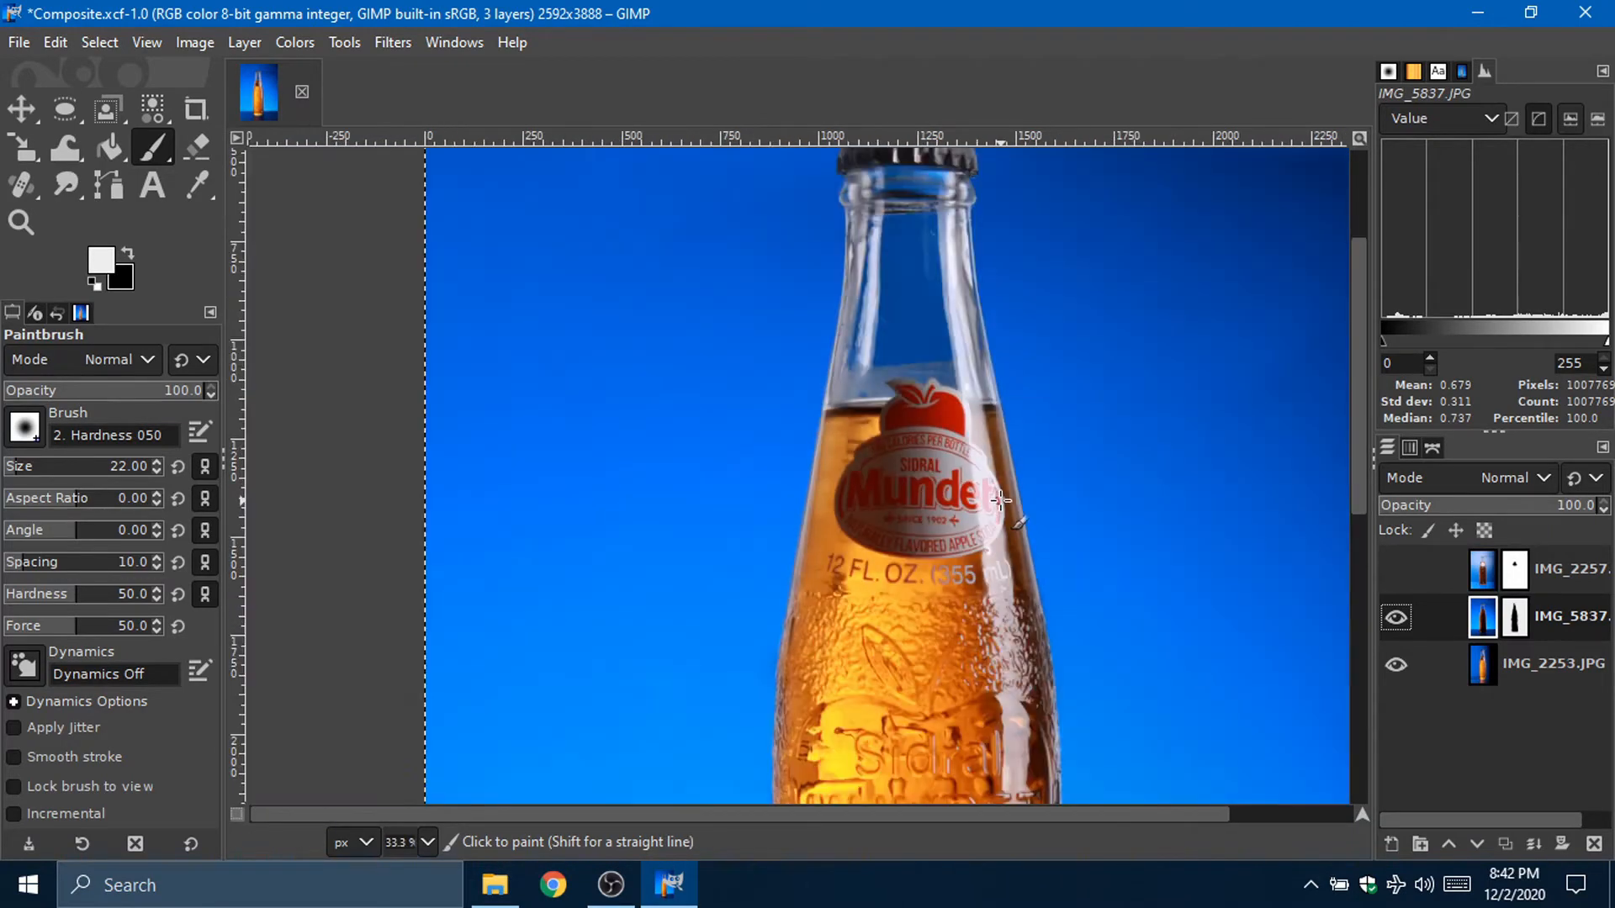
pyautogui.click(1401, 565)
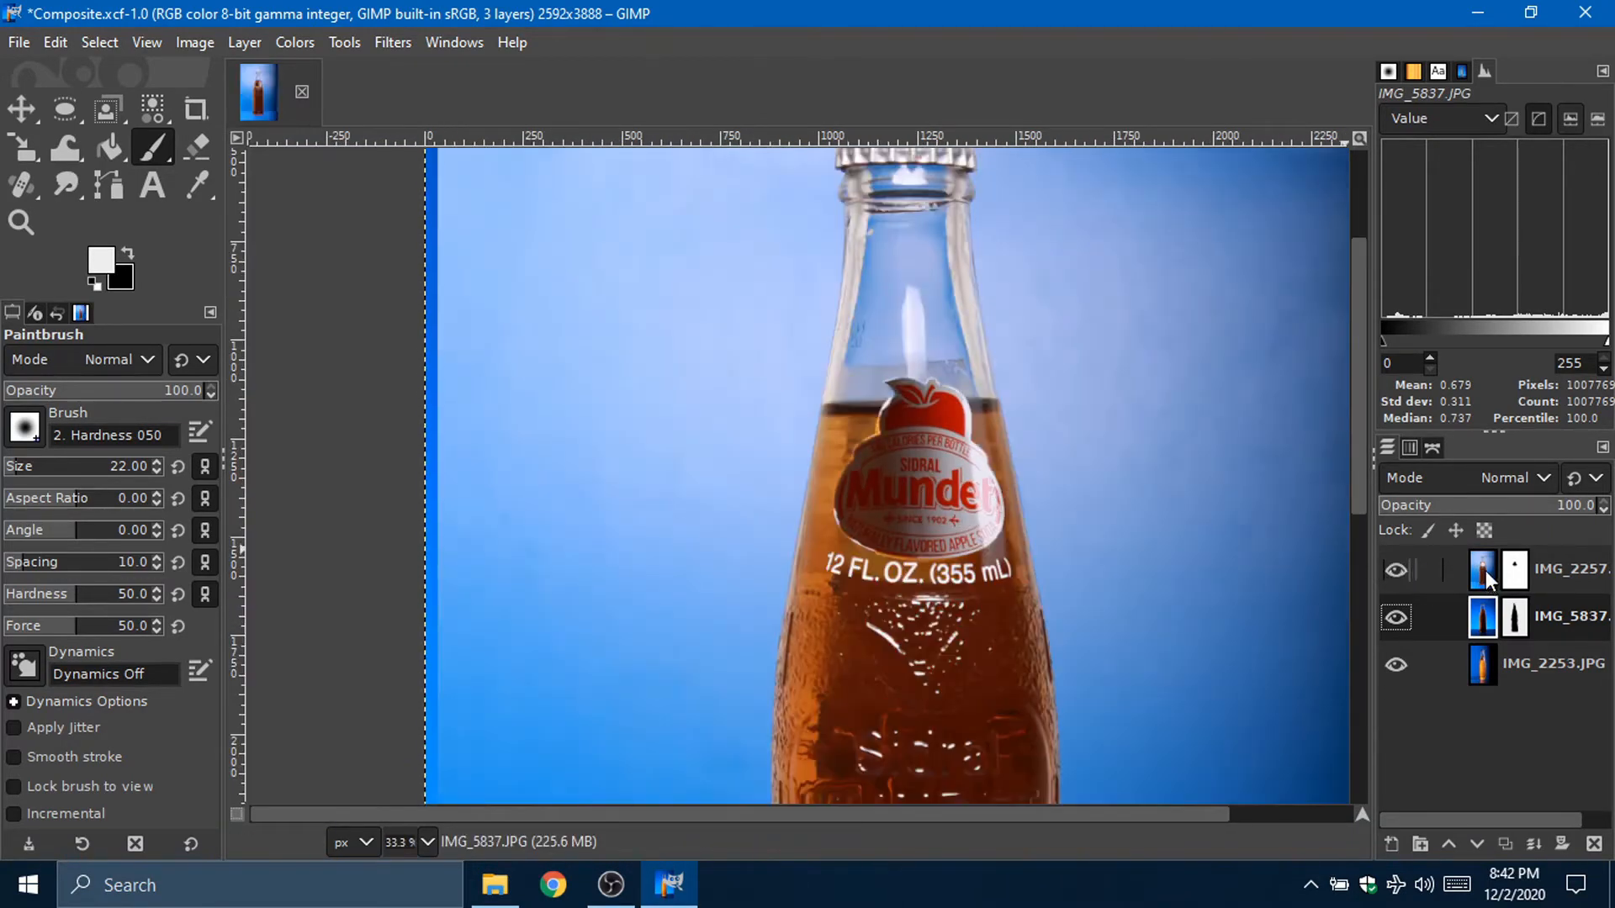
pyautogui.click(1400, 562)
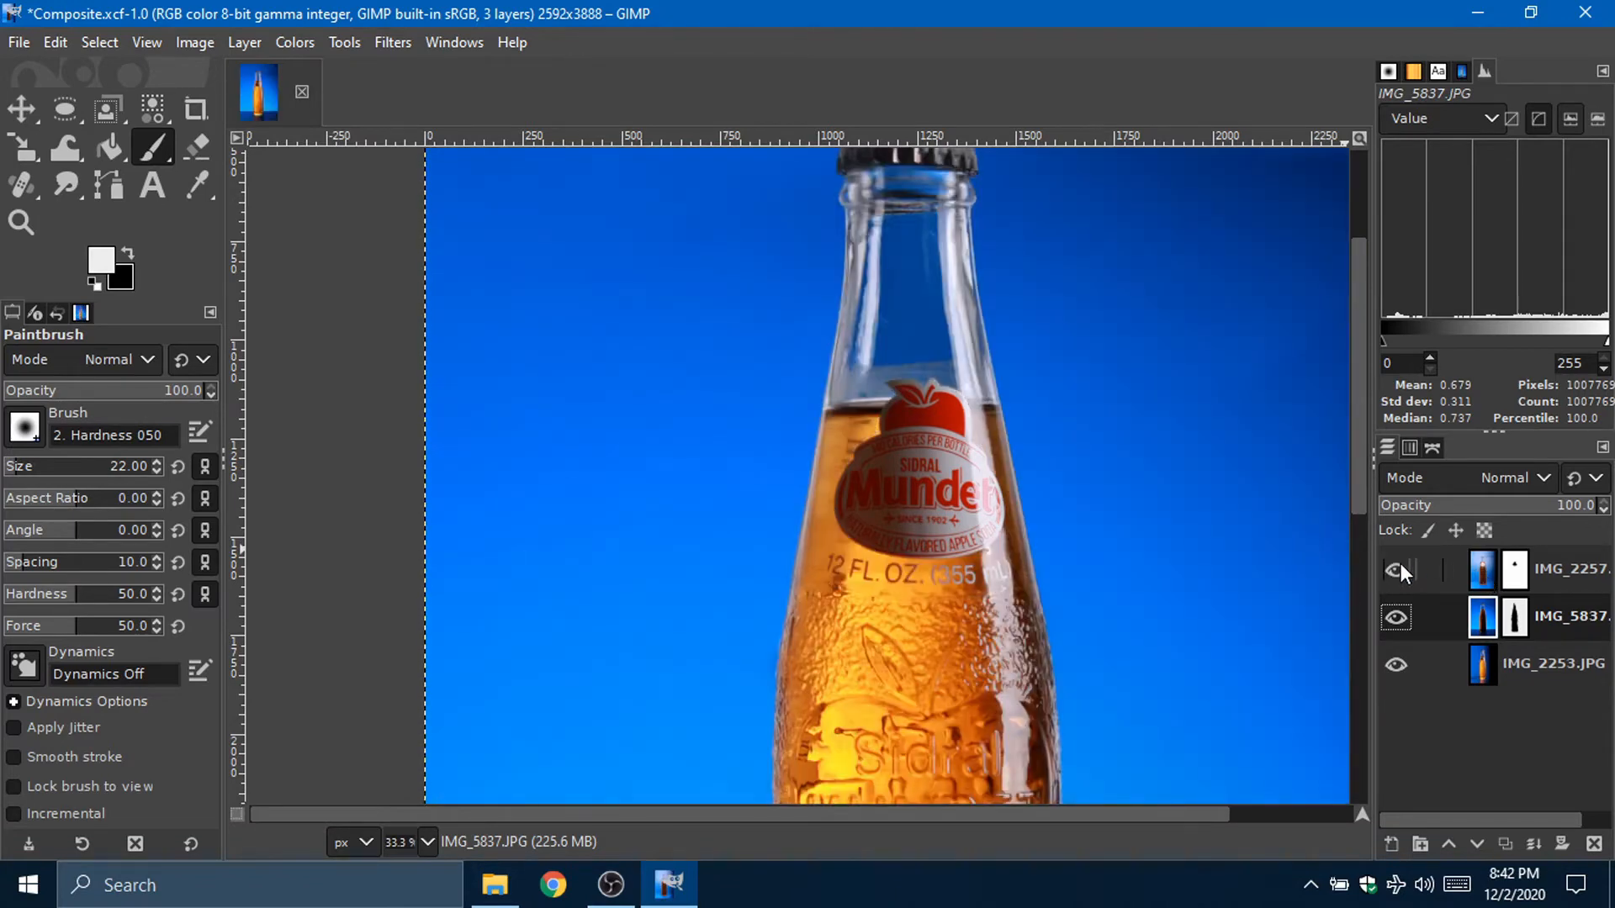
pyautogui.click(1400, 562)
pyautogui.click(1400, 562)
pyautogui.click(1400, 564)
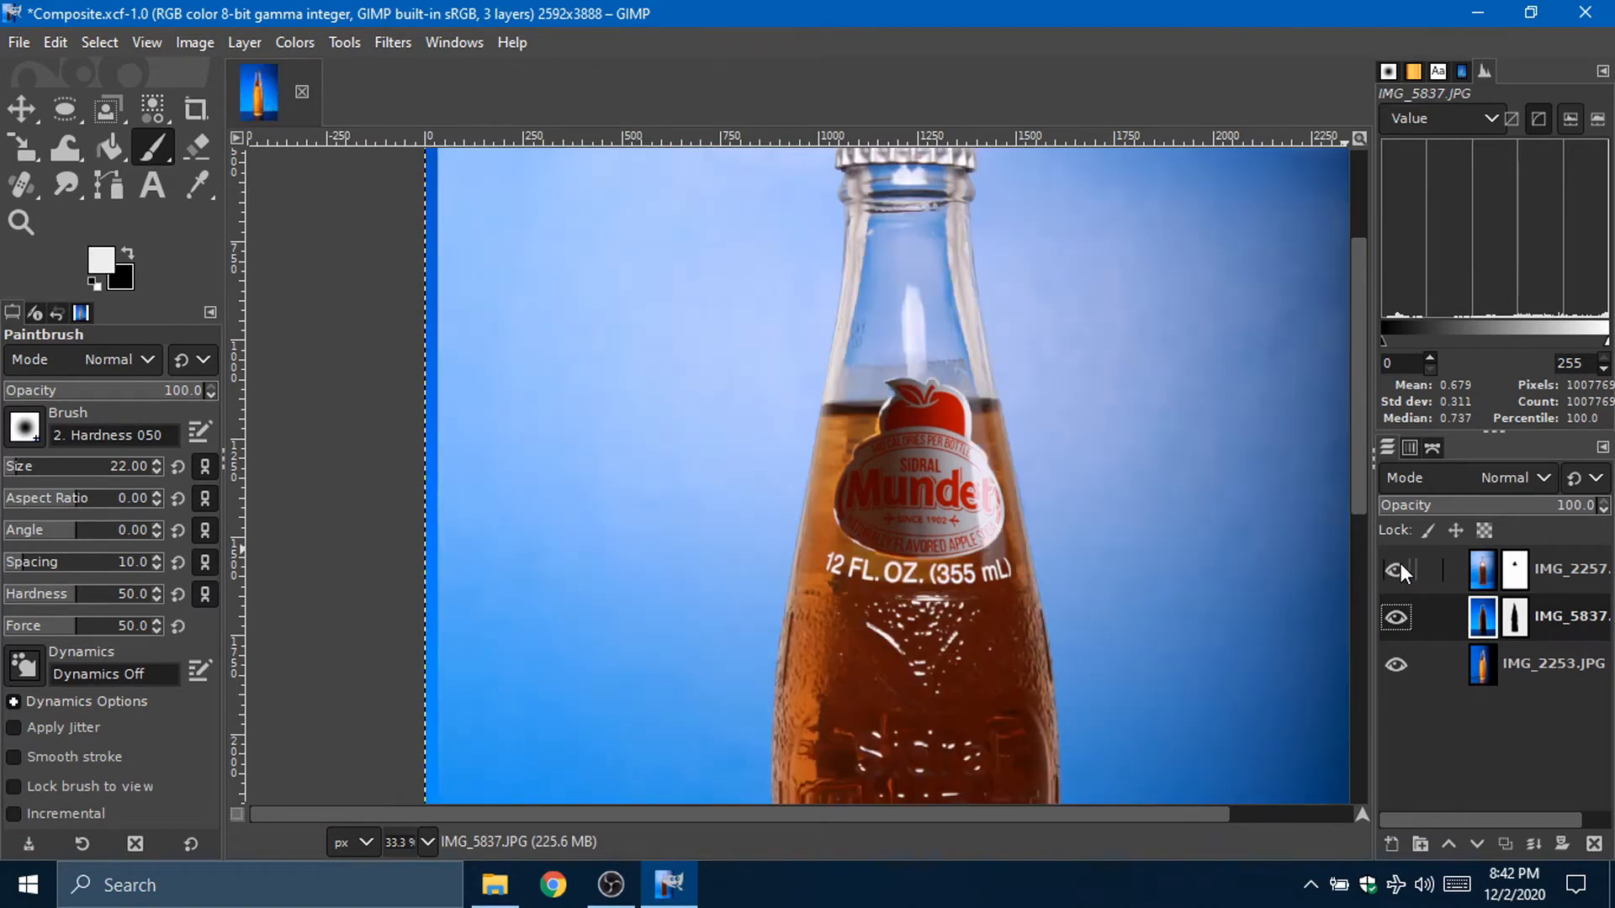
pyautogui.click(1400, 563)
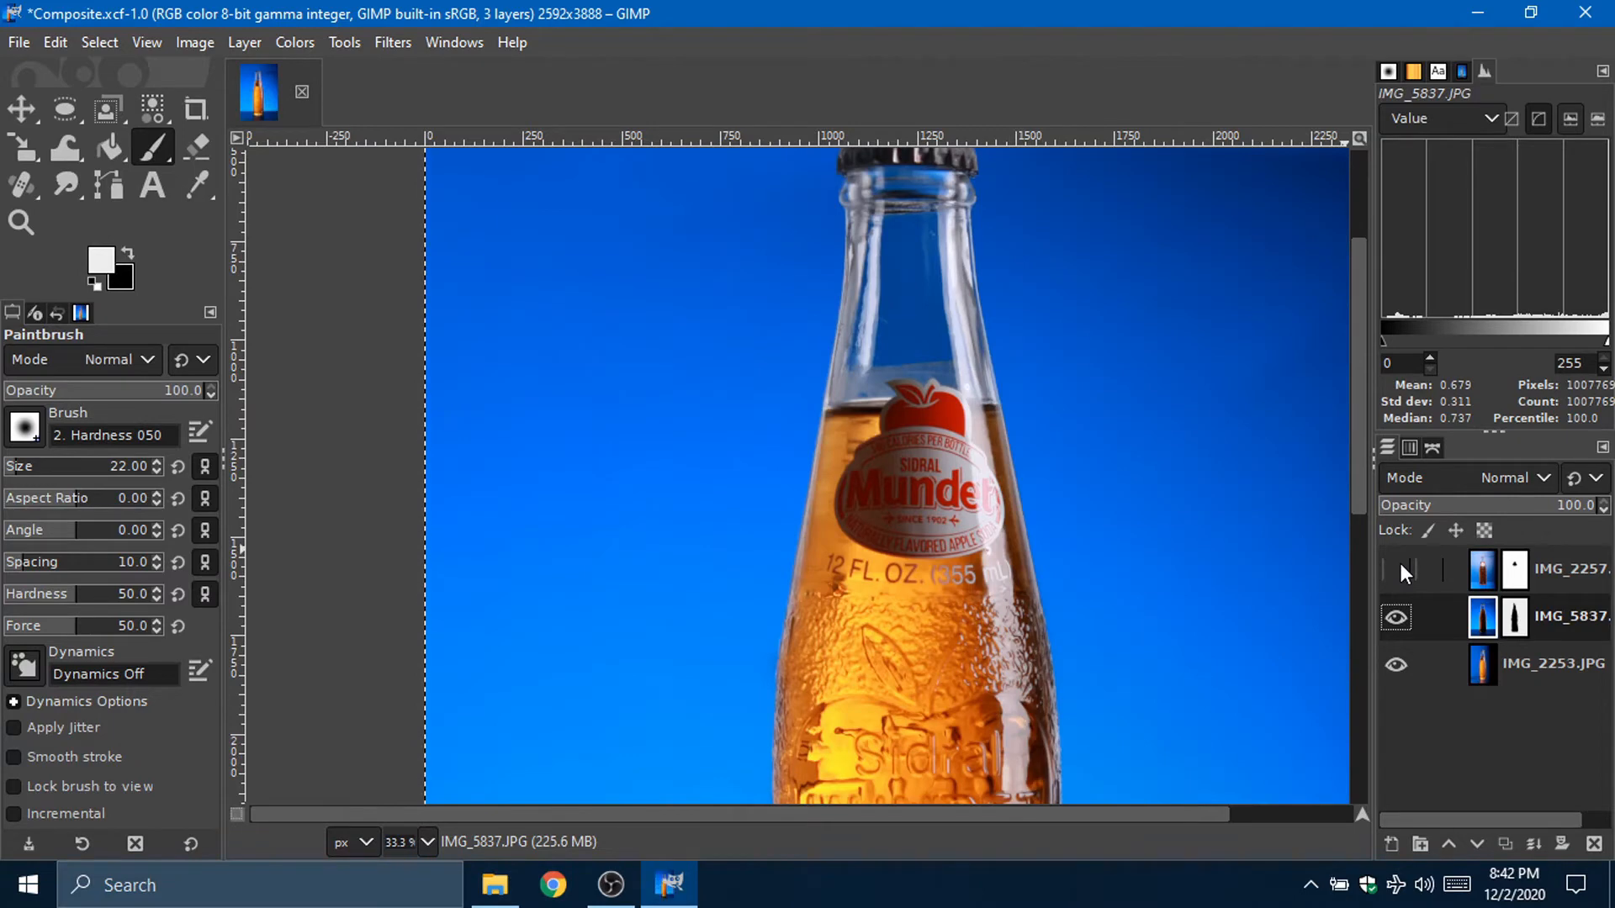
# Step: Select the IMG_2257.JPG layer mask and open its mask options
pyautogui.click(1514, 572)
pyautogui.rightClick(1518, 574)
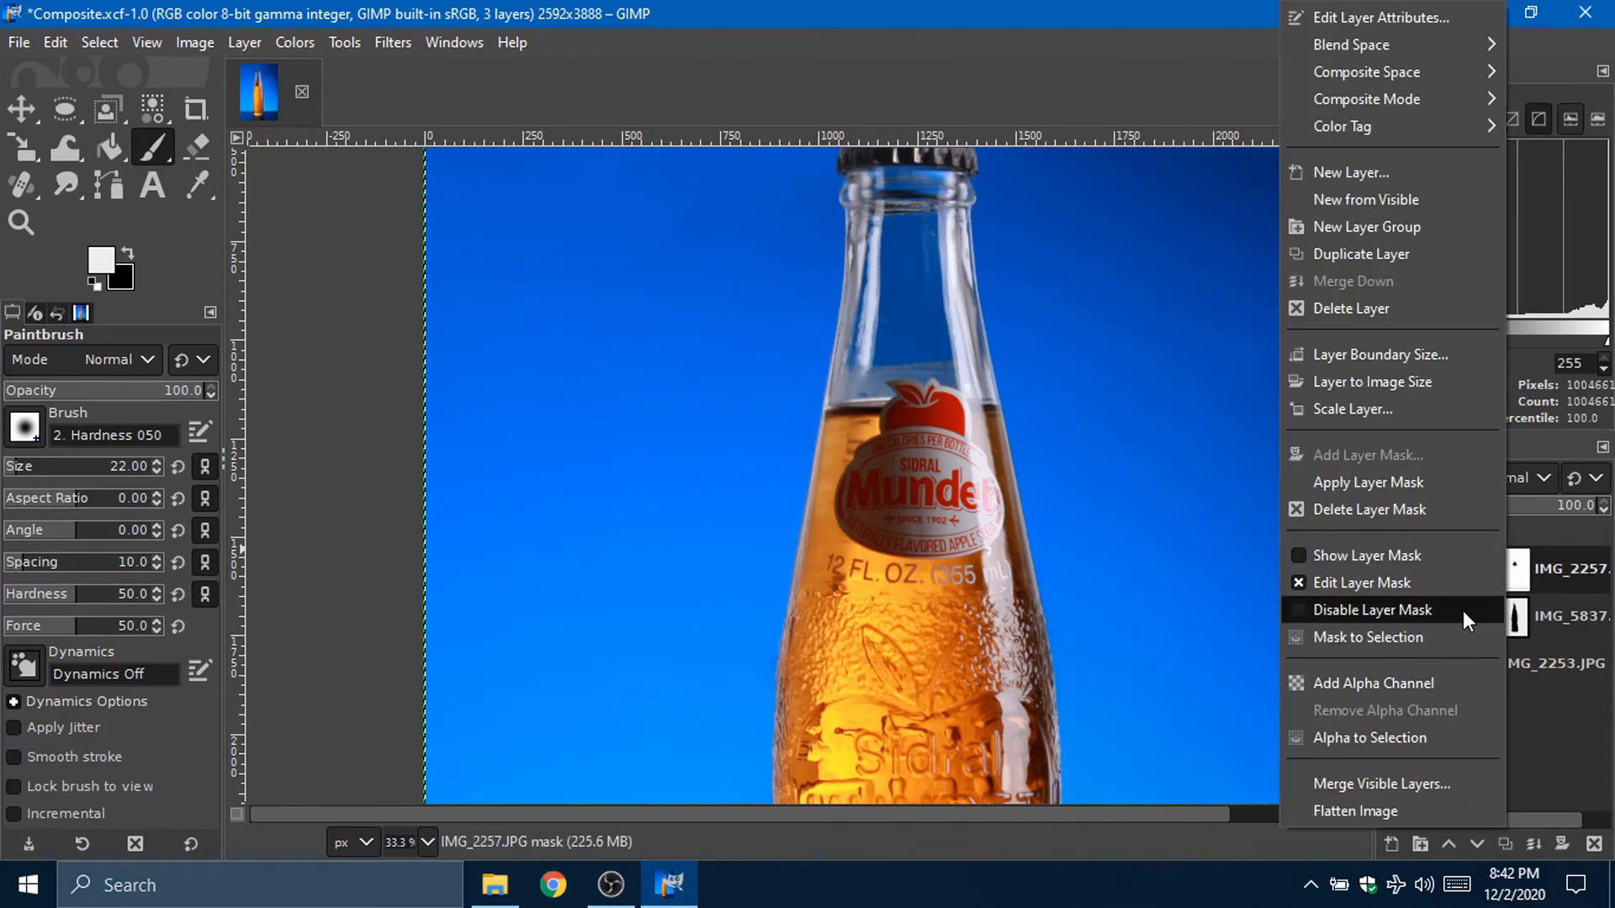
# Step: Delete the layer mask of IMG_2257.JPG and remove that layer from the composite
pyautogui.click(1345, 508)
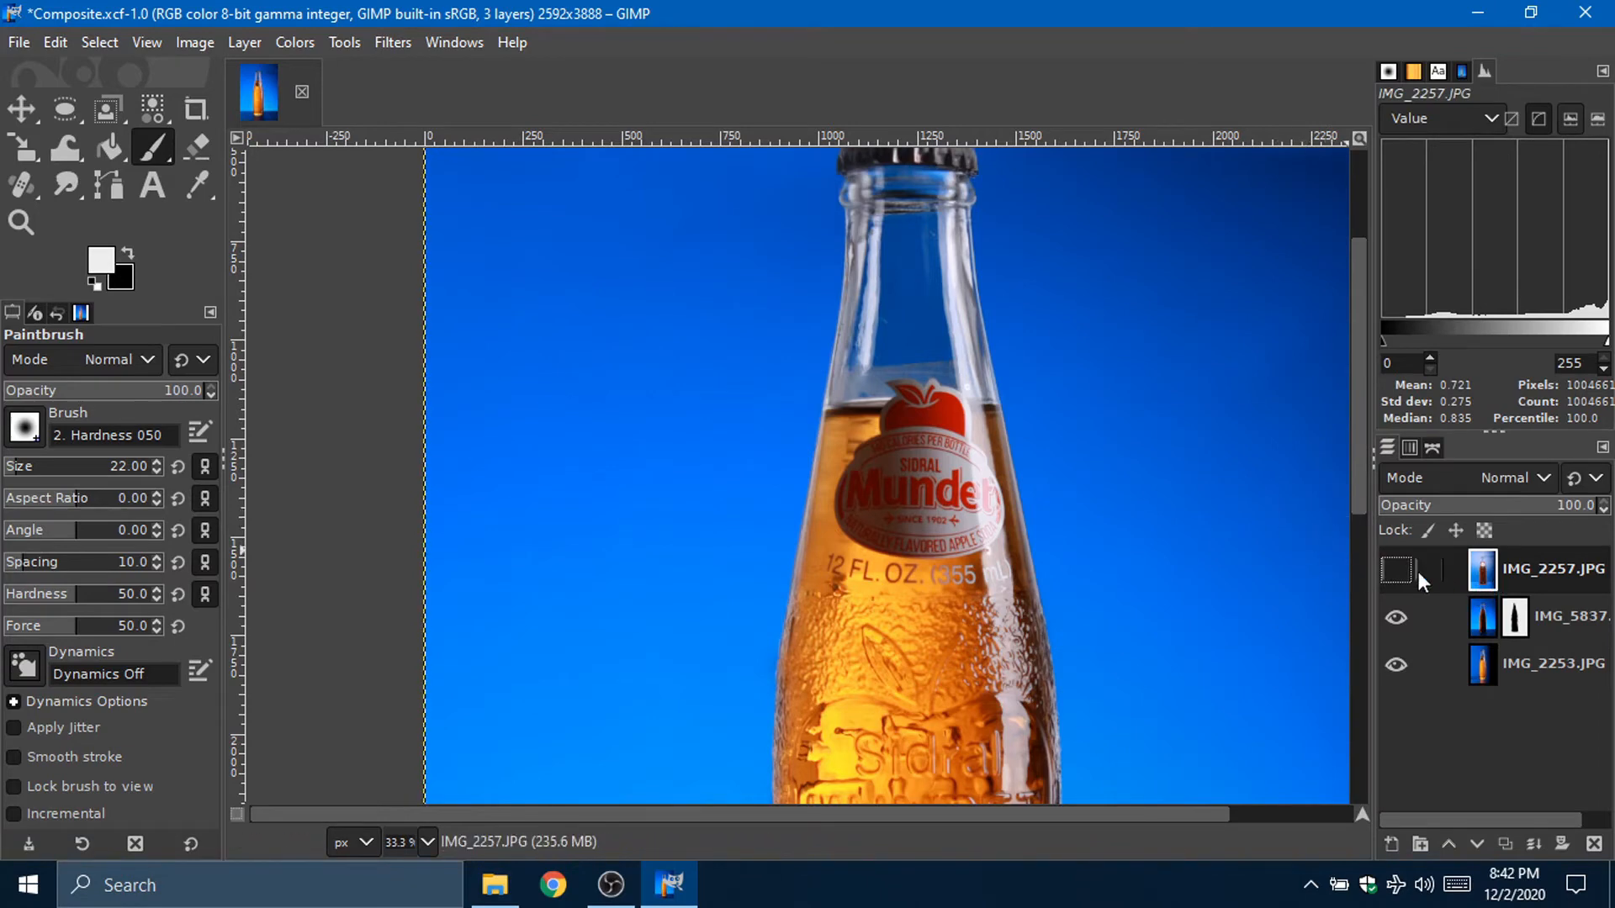
pyautogui.click(1390, 568)
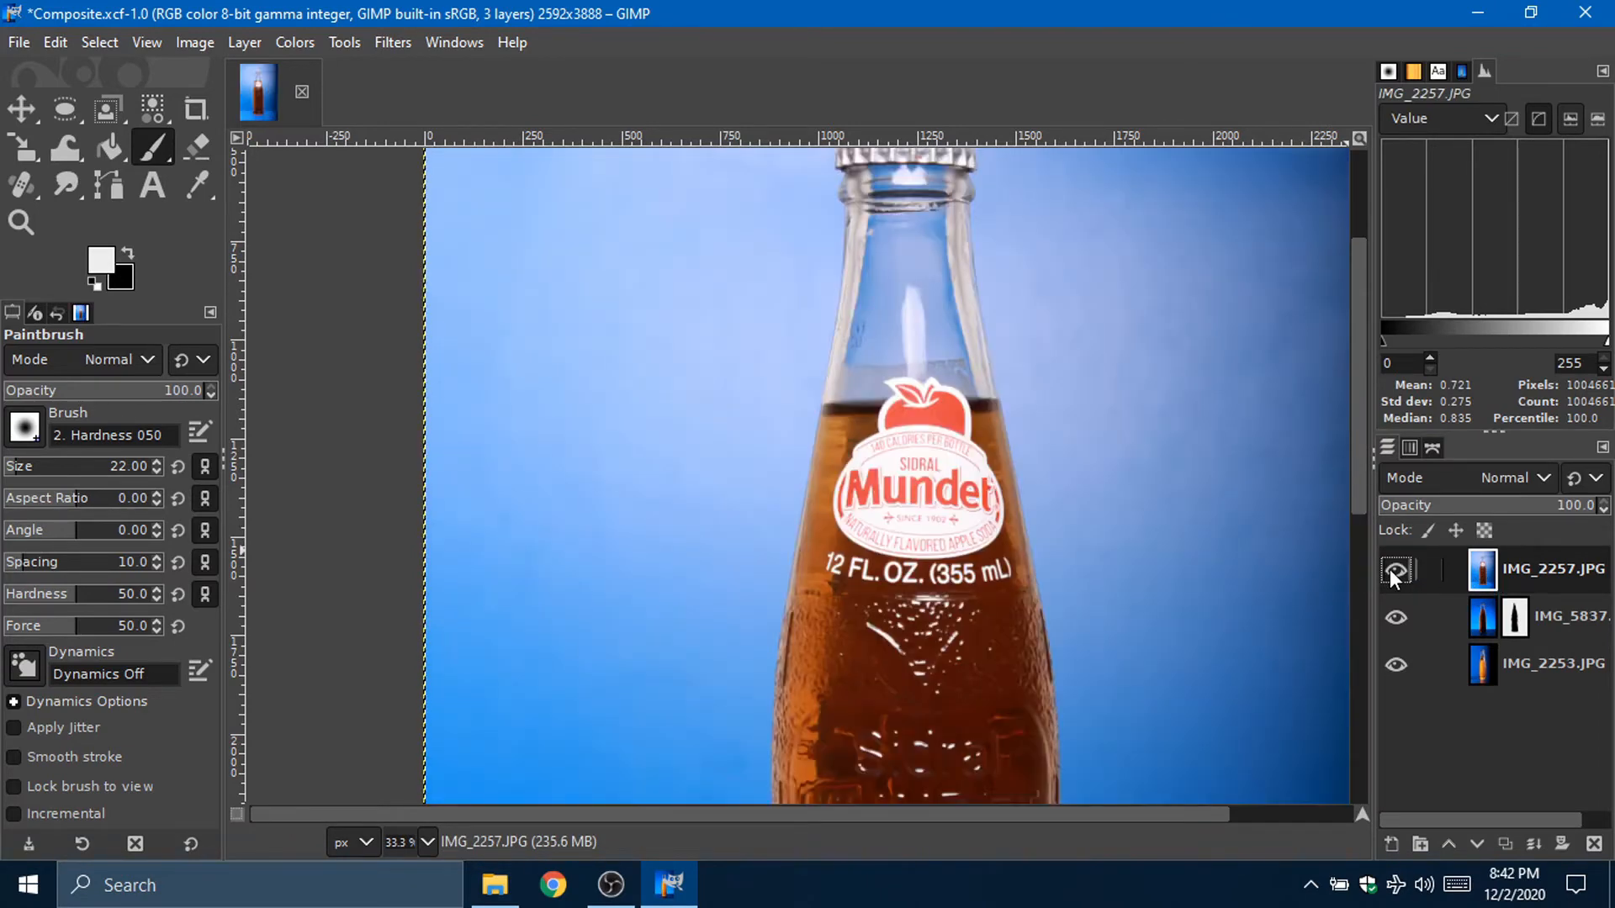
pyautogui.click(1390, 568)
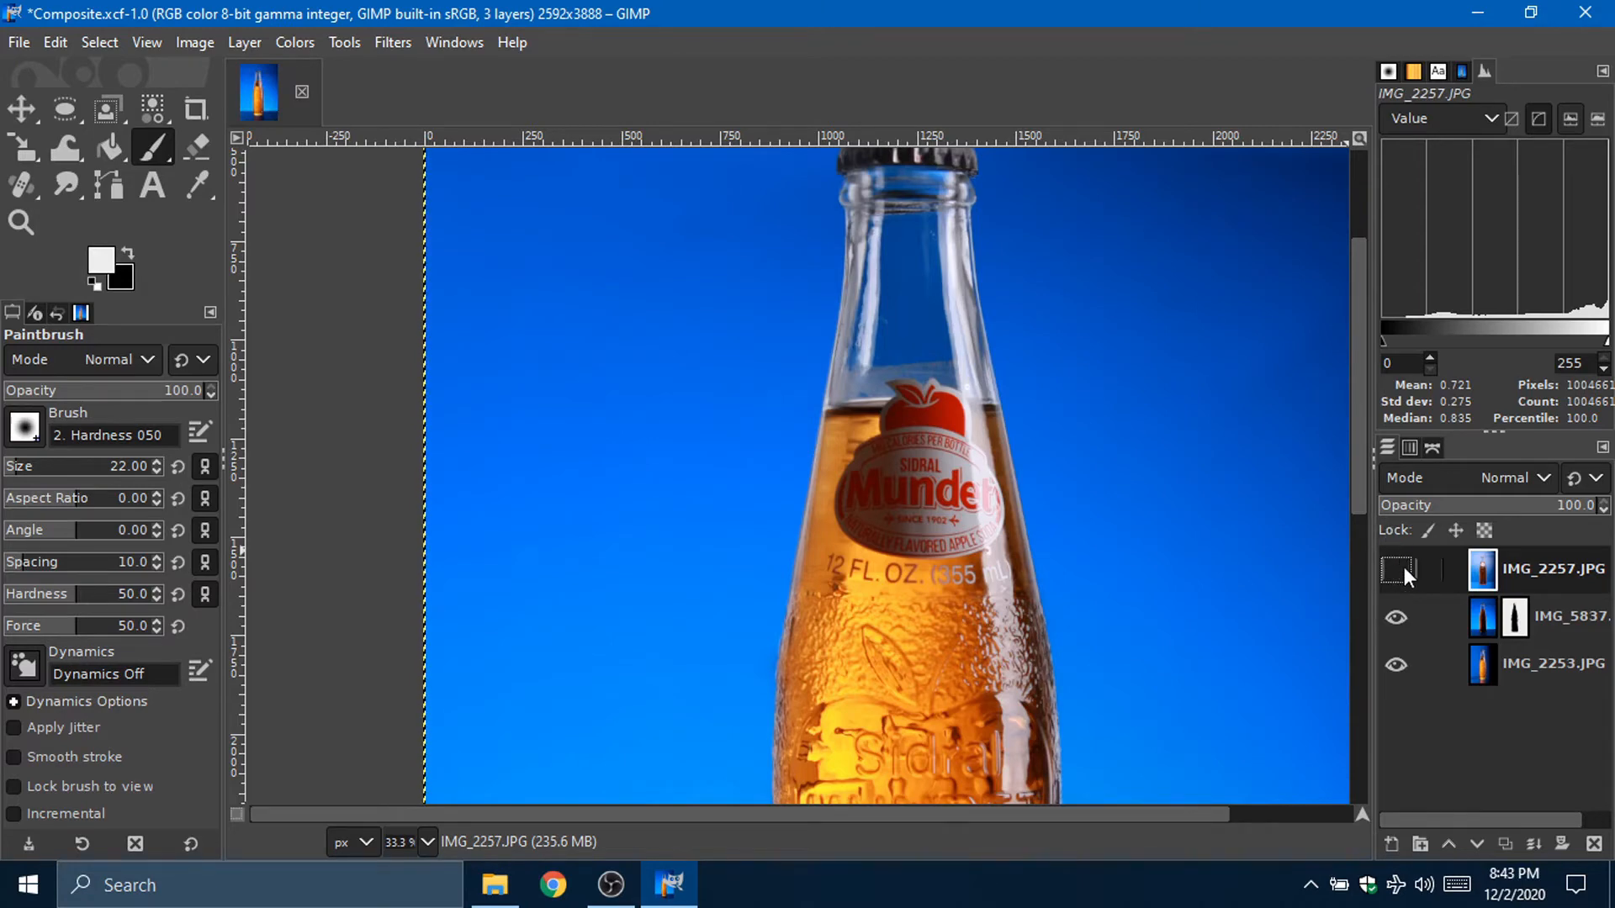
pyautogui.click(1401, 573)
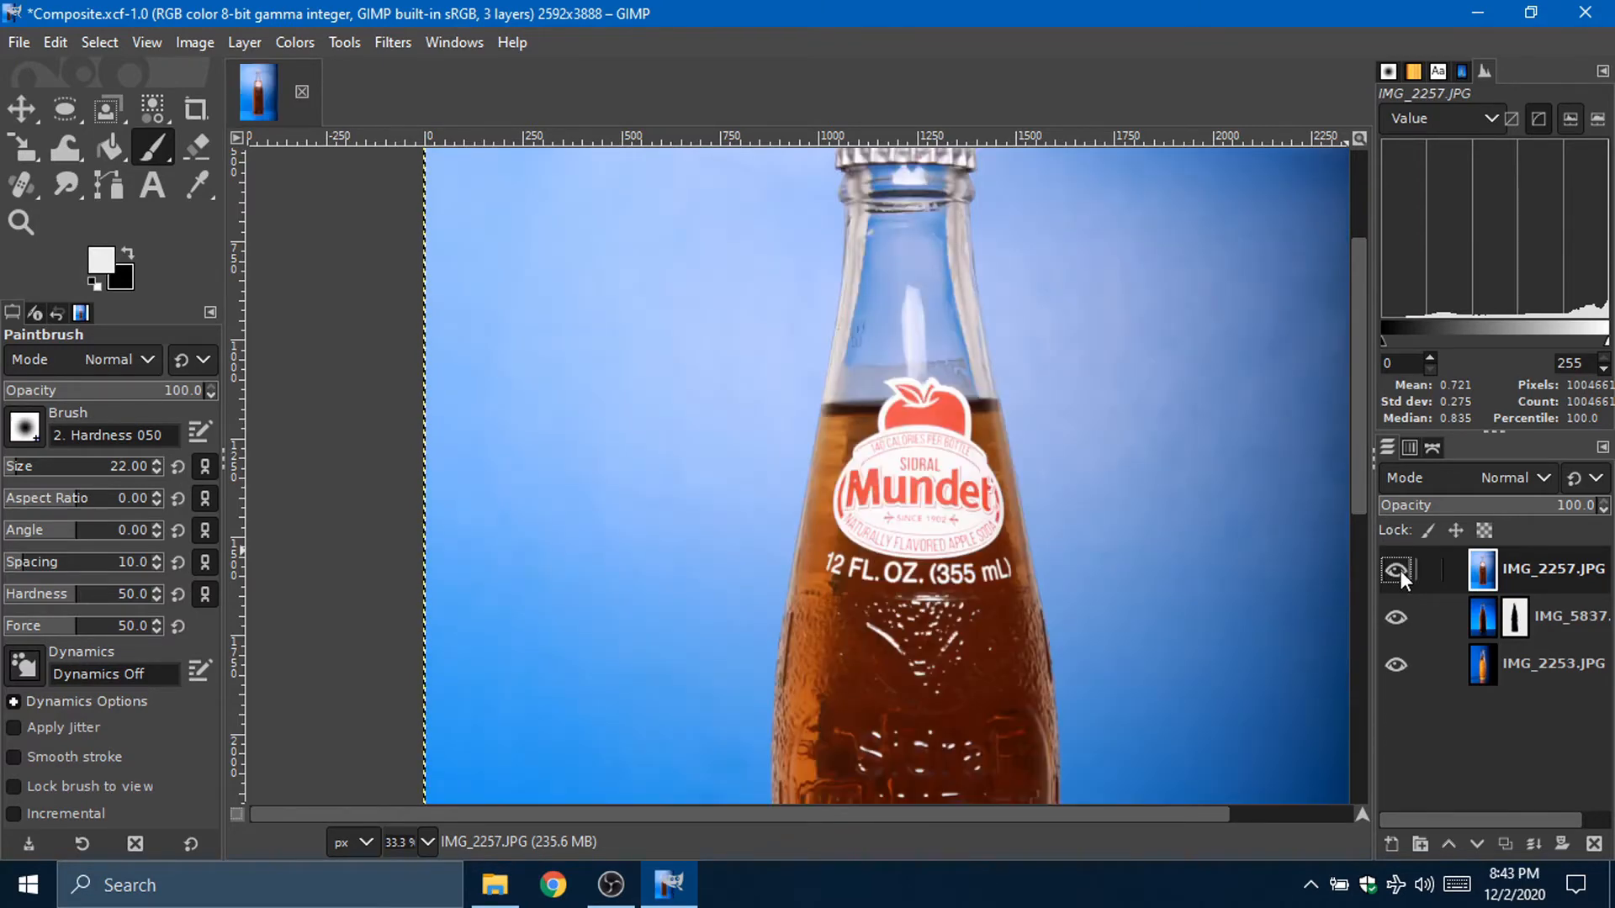
pyautogui.click(1400, 570)
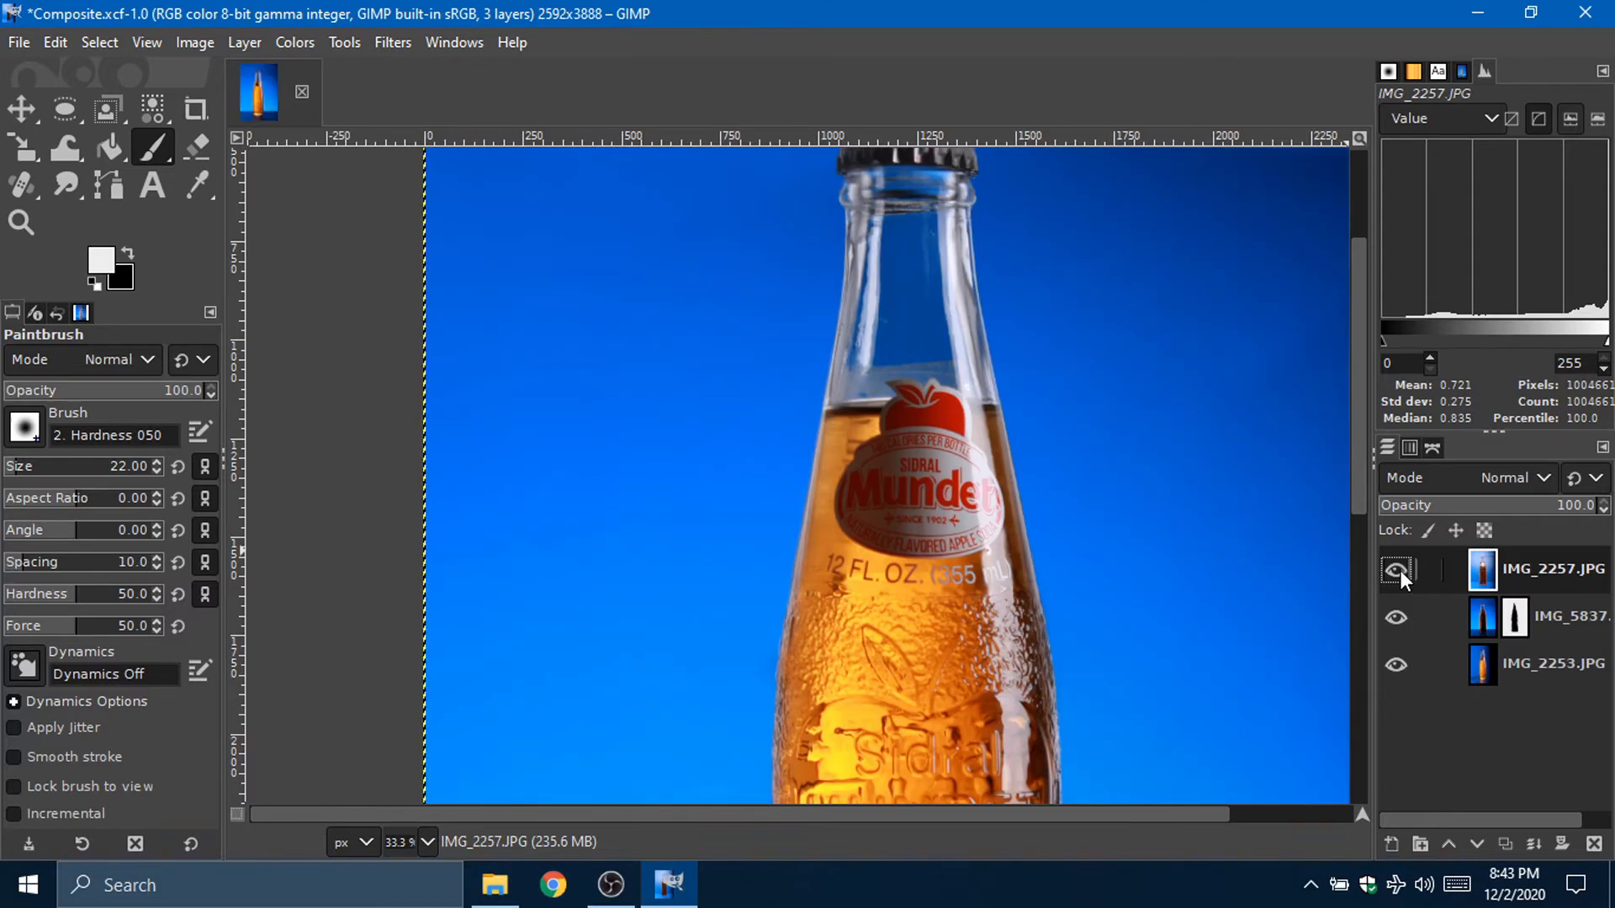
pyautogui.click(1401, 570)
pyautogui.click(1400, 570)
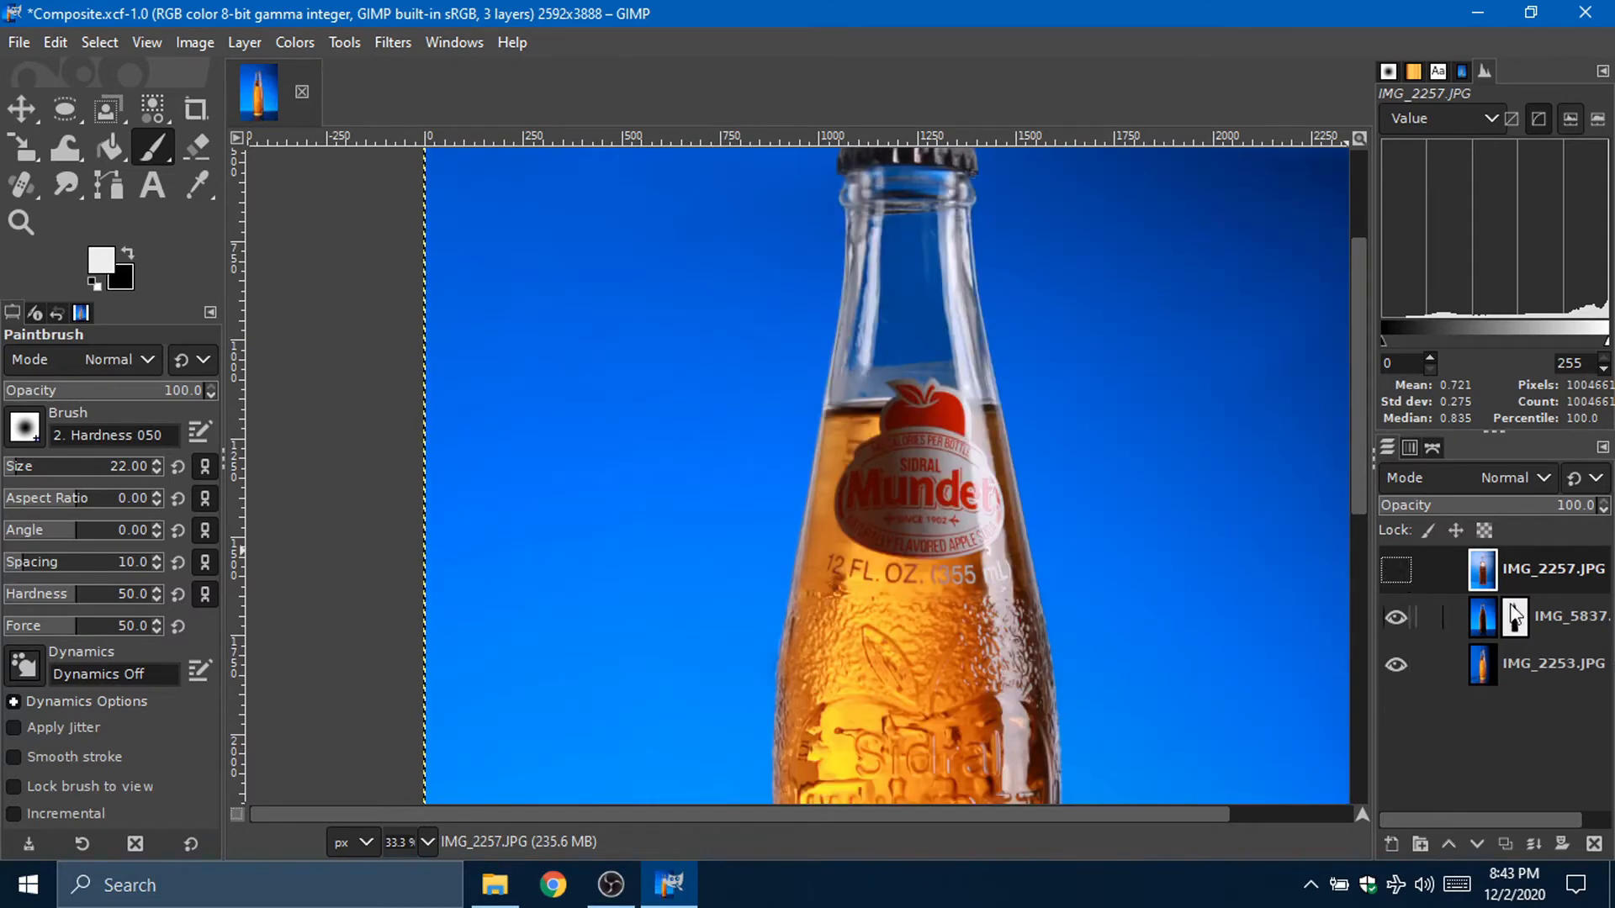
pyautogui.click(1596, 845)
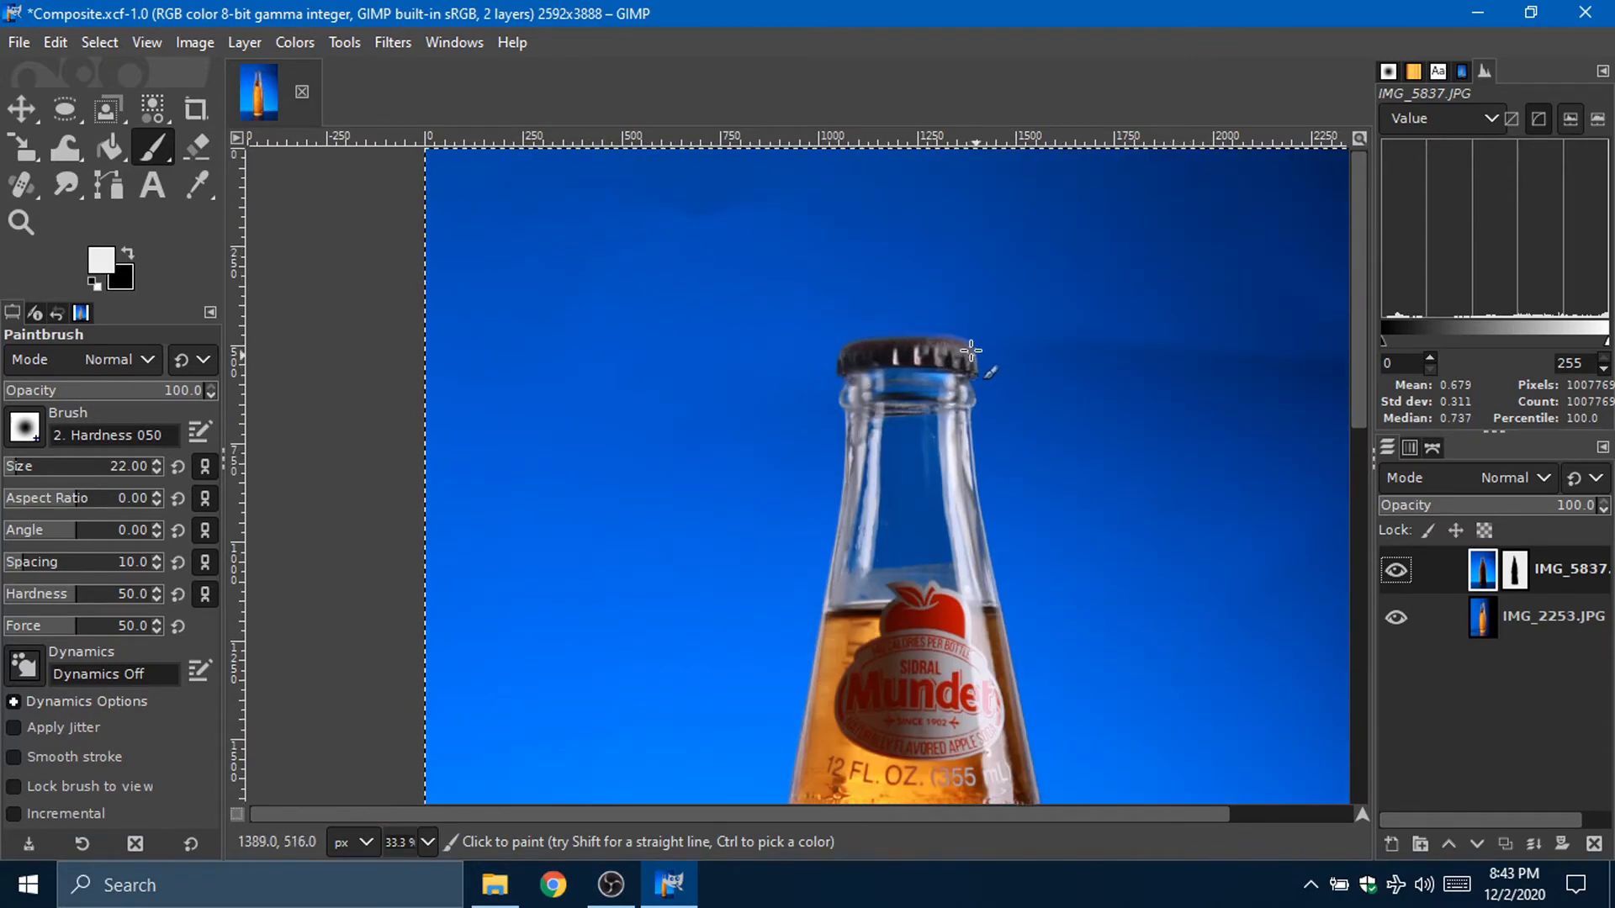
# Step: Paint black on the IMG_5837.JPG layer mask over the bottle cap to reveal the cap from the layer below
pyautogui.scroll(3, 971, 350)
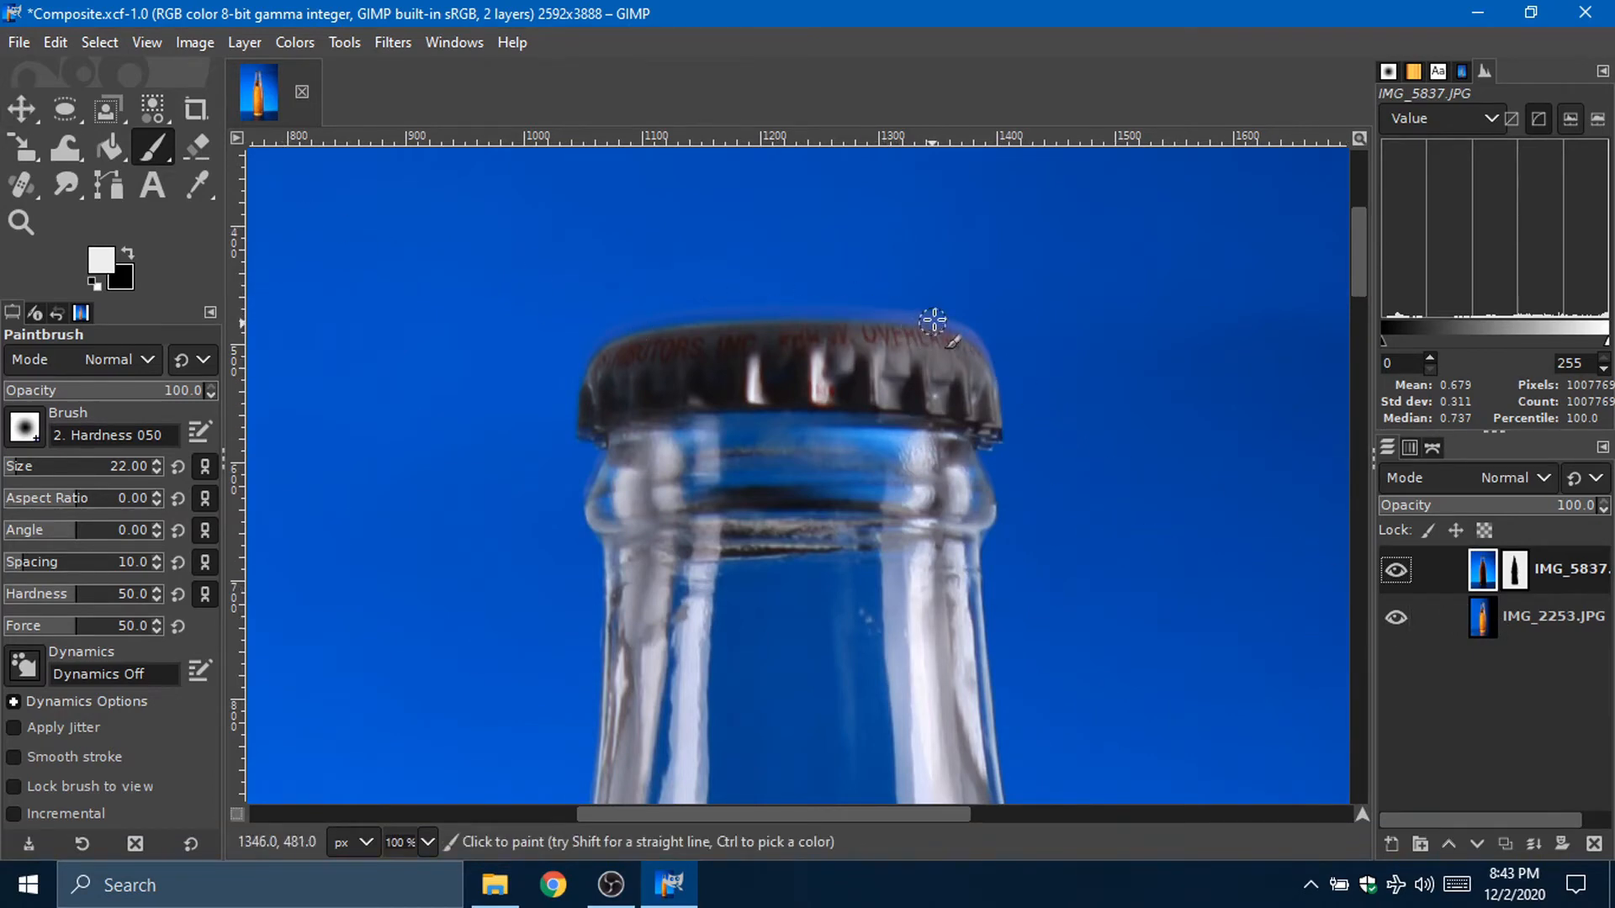
pyautogui.click(1511, 559)
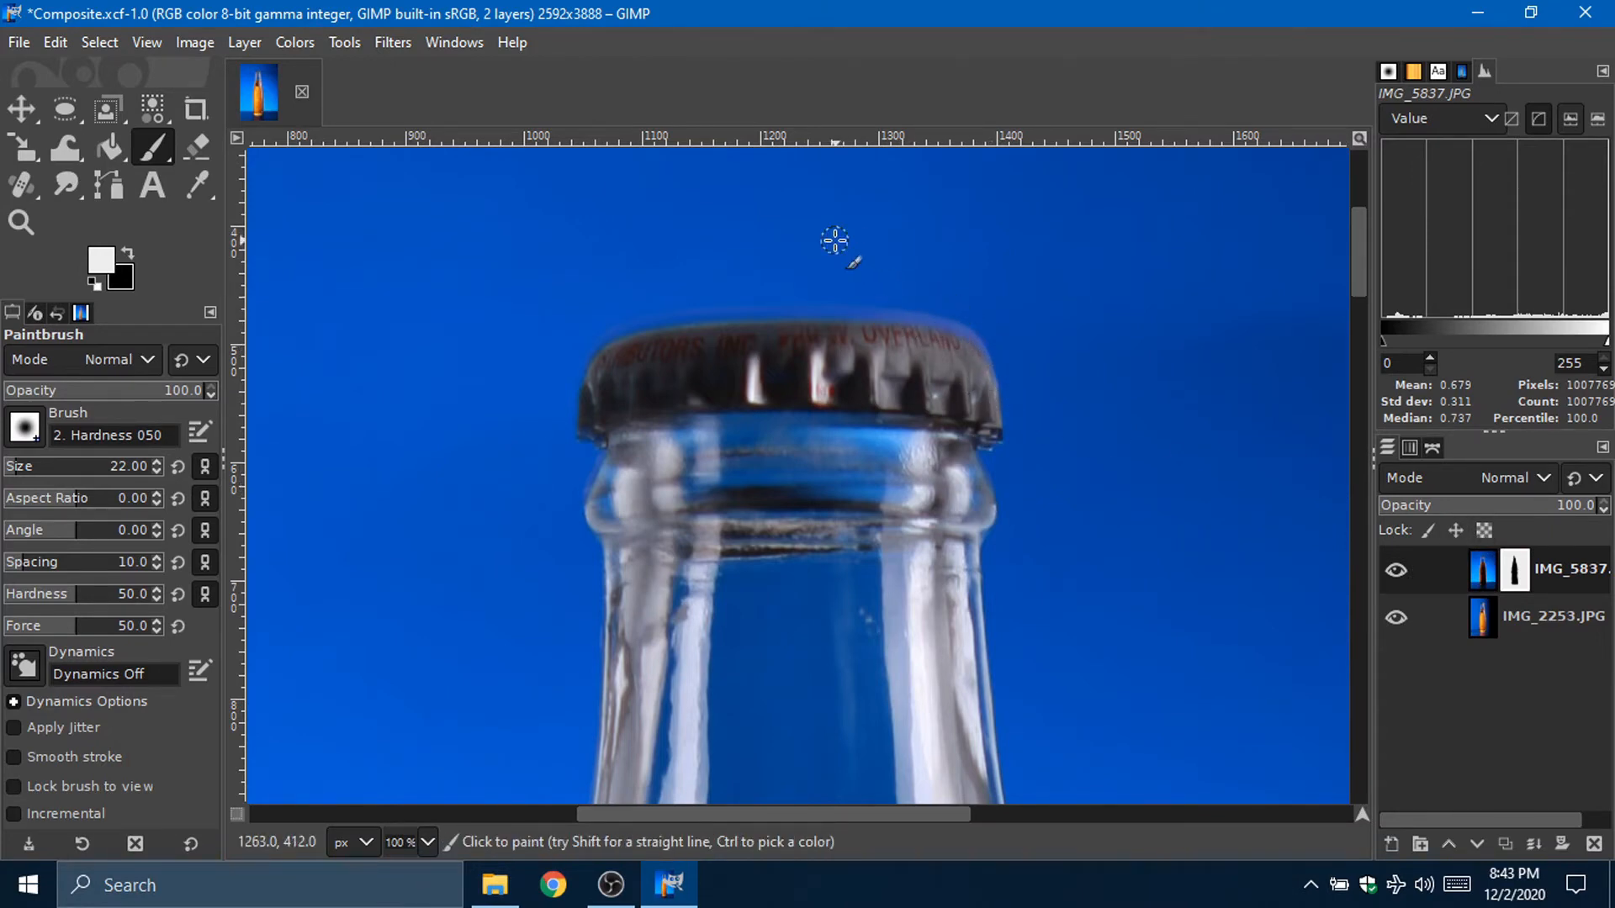
pyautogui.press('x')
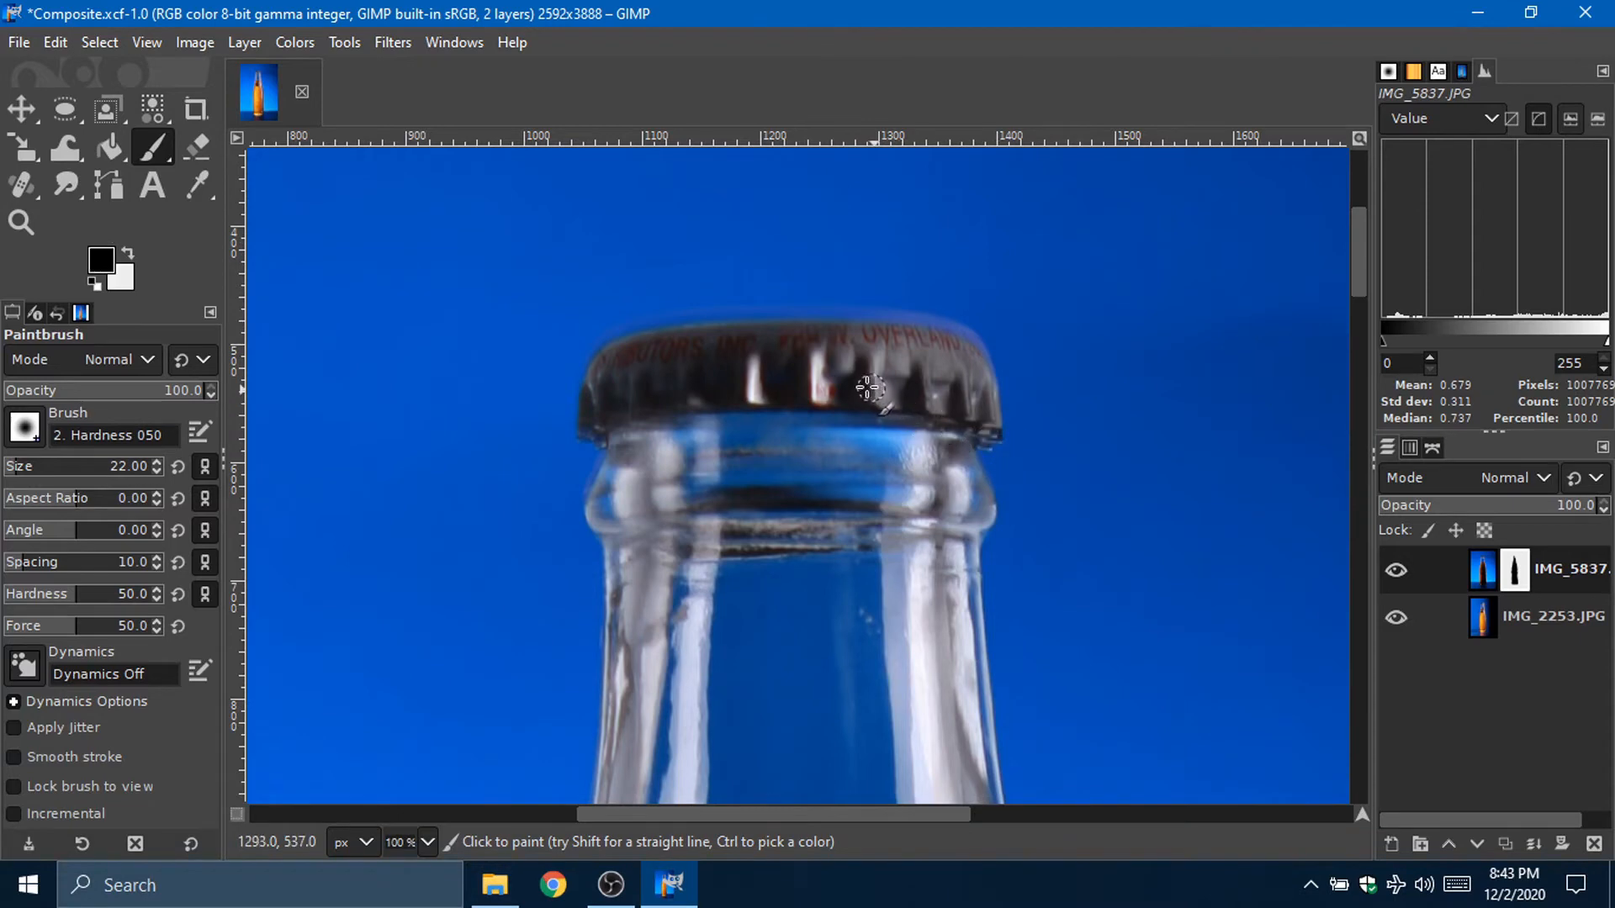
pyautogui.moveTo(882, 319)
pyautogui.mouseDown()
pyautogui.moveTo(927, 308)
pyautogui.moveTo(978, 329)
pyautogui.moveTo(826, 308)
pyautogui.moveTo(900, 329)
pyautogui.moveTo(832, 335)
pyautogui.moveTo(897, 340)
pyautogui.moveTo(760, 338)
pyautogui.moveTo(805, 307)
pyautogui.moveTo(684, 307)
pyautogui.moveTo(603, 346)
pyautogui.moveTo(594, 397)
pyautogui.moveTo(646, 364)
pyautogui.moveTo(772, 356)
pyautogui.moveTo(631, 355)
pyautogui.moveTo(726, 327)
pyautogui.moveTo(945, 343)
pyautogui.moveTo(897, 391)
pyautogui.moveTo(987, 419)
pyautogui.moveTo(982, 386)
pyautogui.moveTo(919, 329)
pyautogui.moveTo(980, 376)
pyautogui.moveTo(882, 399)
pyautogui.moveTo(910, 364)
pyautogui.moveTo(883, 396)
pyautogui.mouseUp()
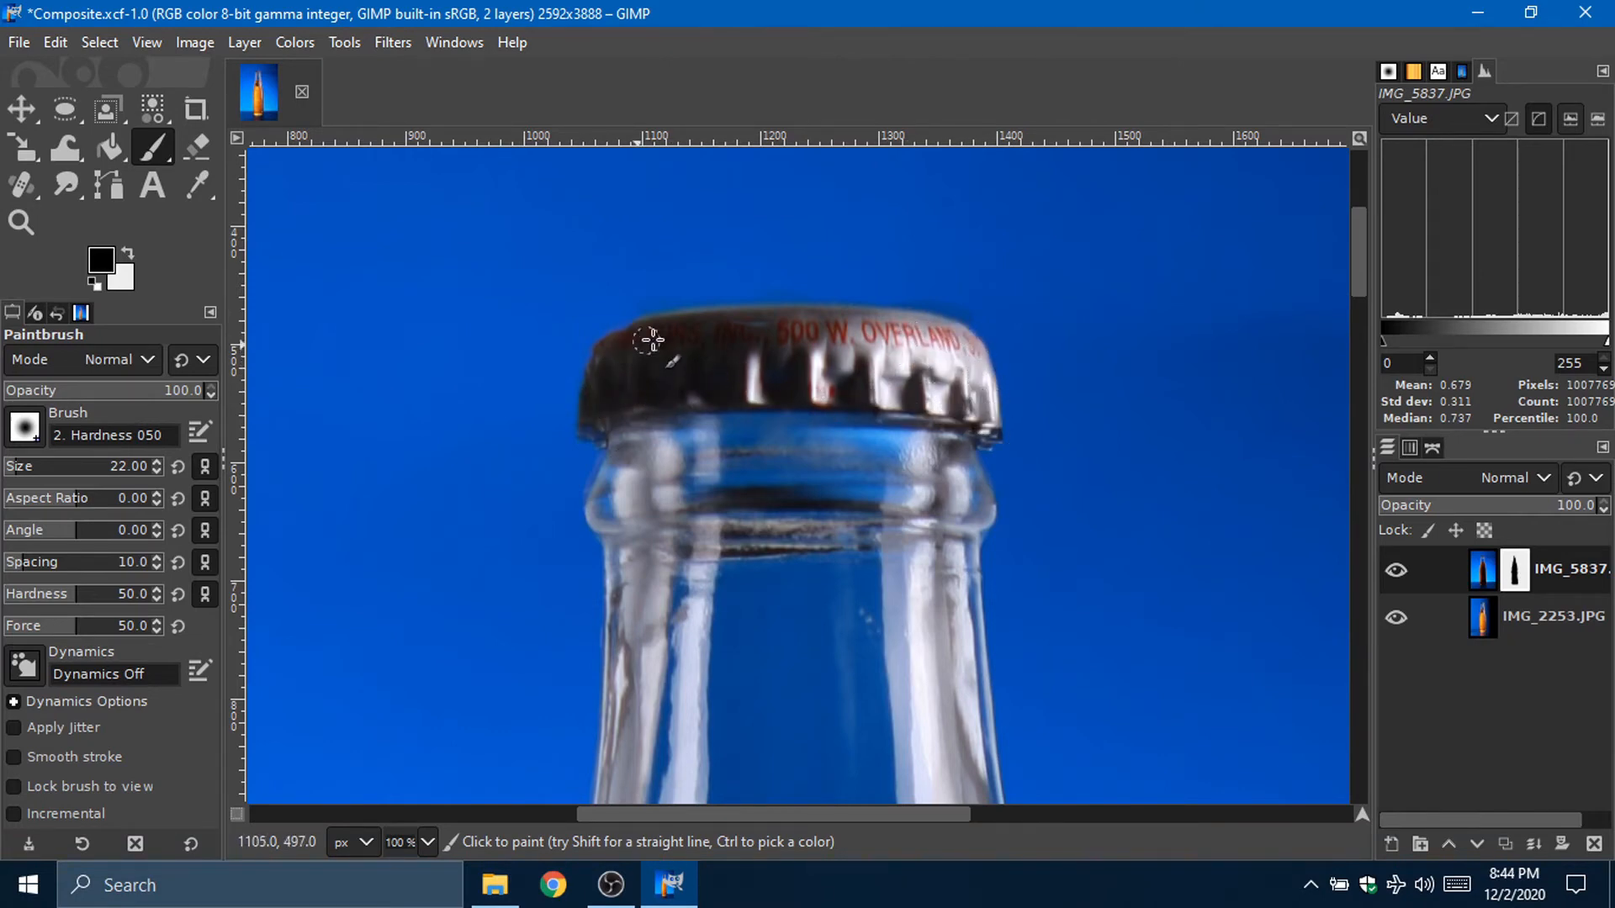
pyautogui.moveTo(637, 333)
pyautogui.mouseDown()
pyautogui.moveTo(601, 373)
pyautogui.moveTo(666, 396)
pyautogui.mouseUp()
pyautogui.press('x')
pyautogui.press('x')
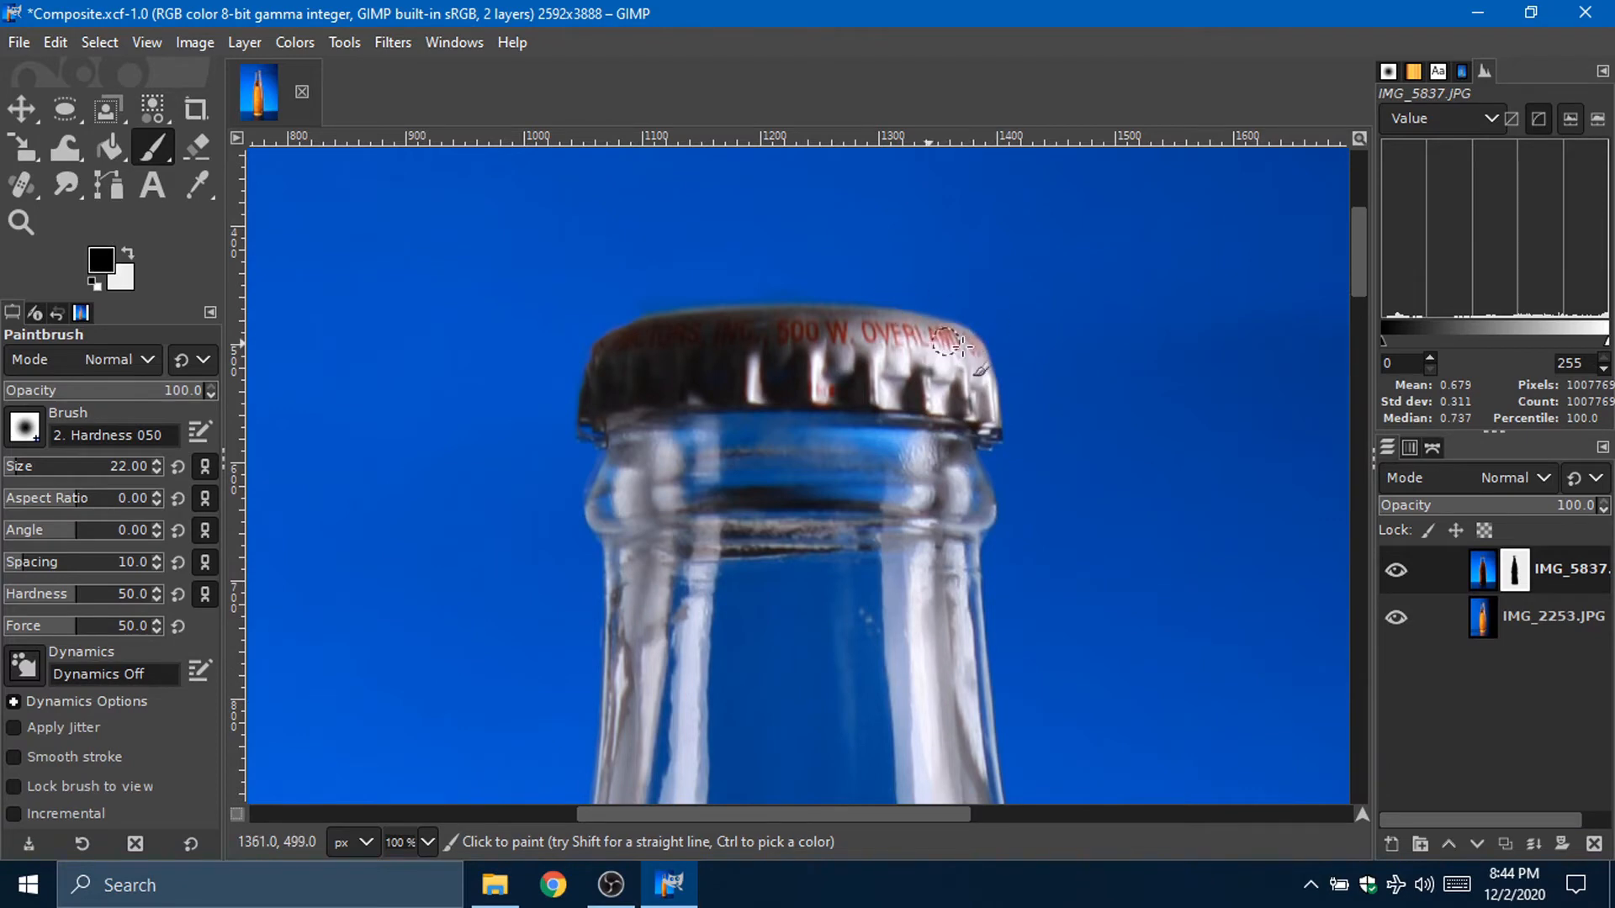
# Step: Compare the bottle cap with the IMG_5837.JPG layer hidden and shown
pyautogui.click(1396, 572)
pyautogui.click(1394, 572)
pyautogui.click(1394, 572)
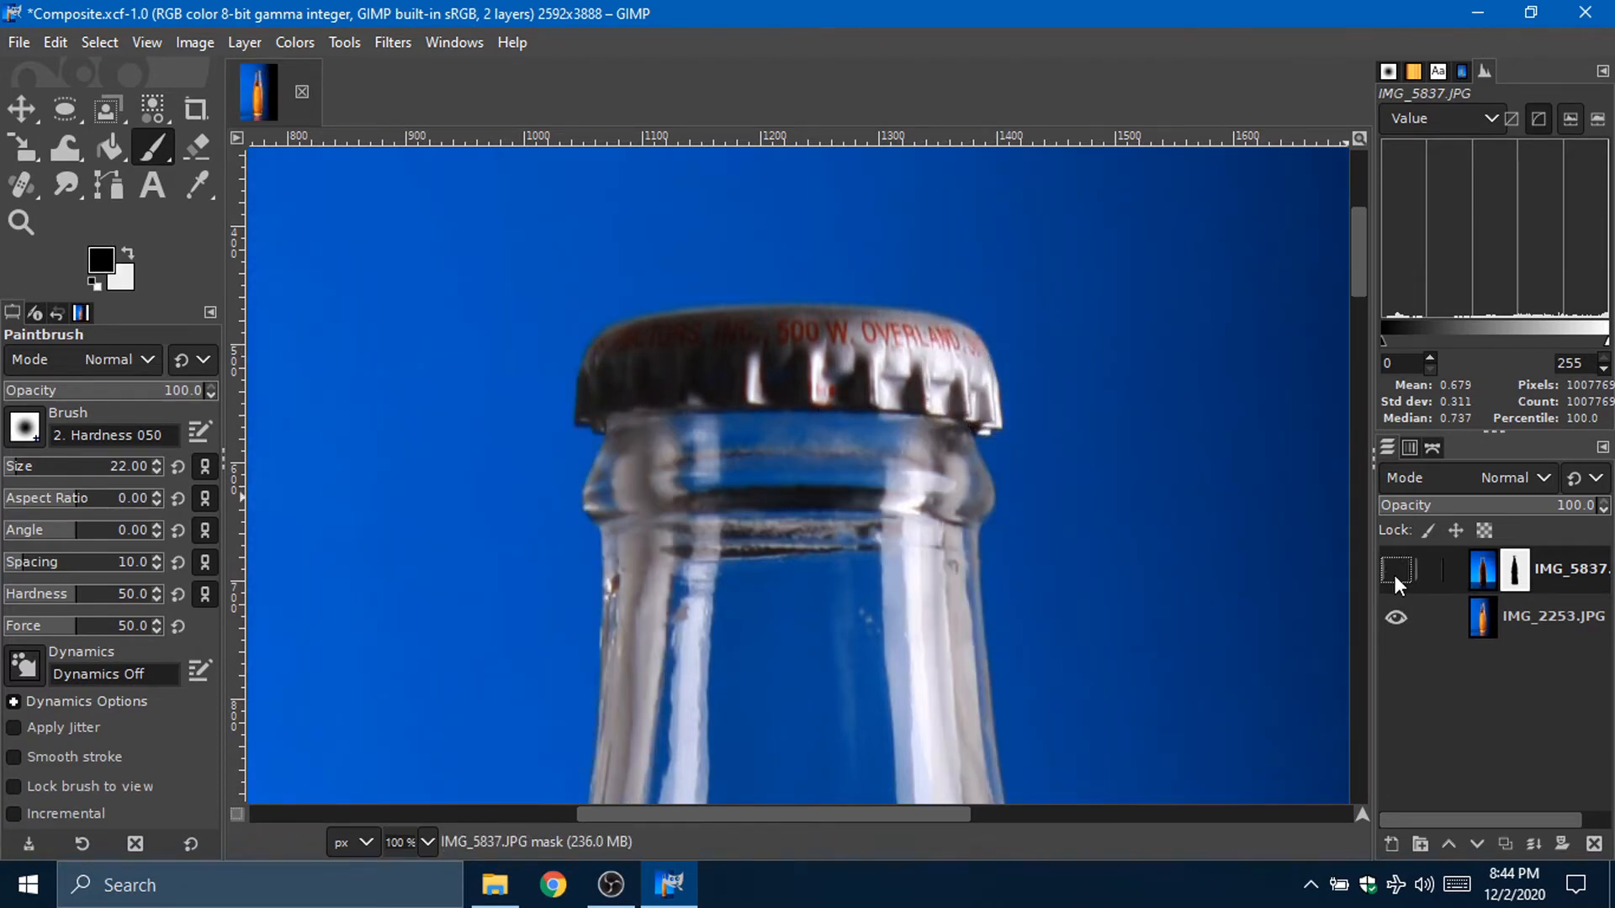
pyautogui.click(1395, 574)
pyautogui.click(1394, 575)
pyautogui.click(1395, 577)
pyautogui.click(1396, 577)
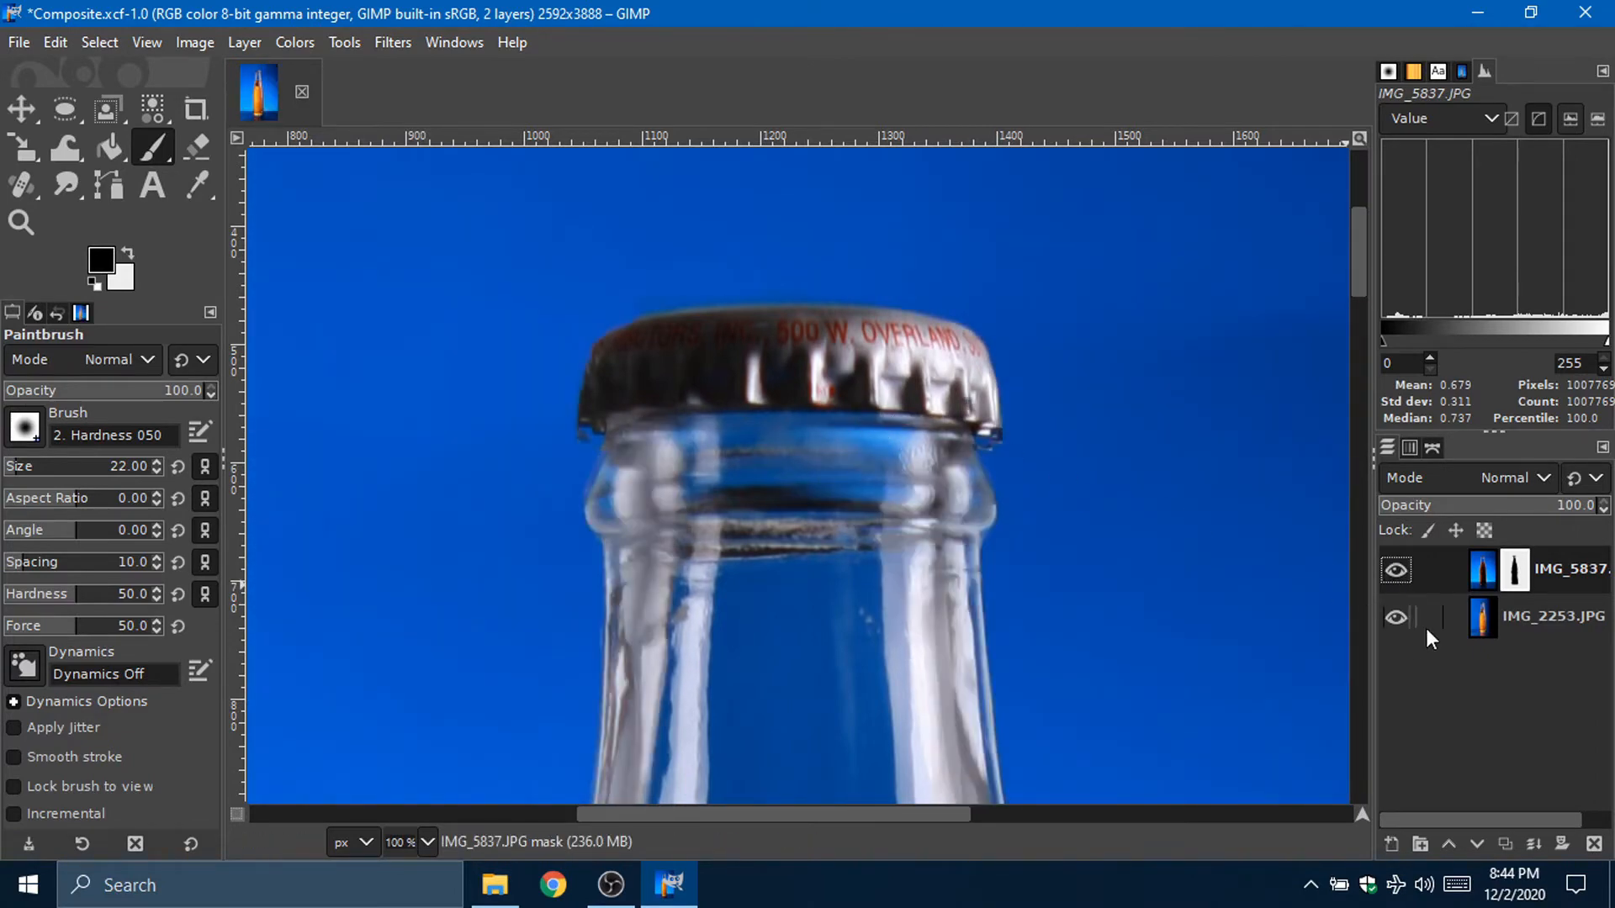
# Step: With IMG_2253.JPG temporarily hidden, enlarge the brush to 72 and paint black on the IMG_5837.JPG mask over the glass inside the bottle neck
pyautogui.click(1394, 620)
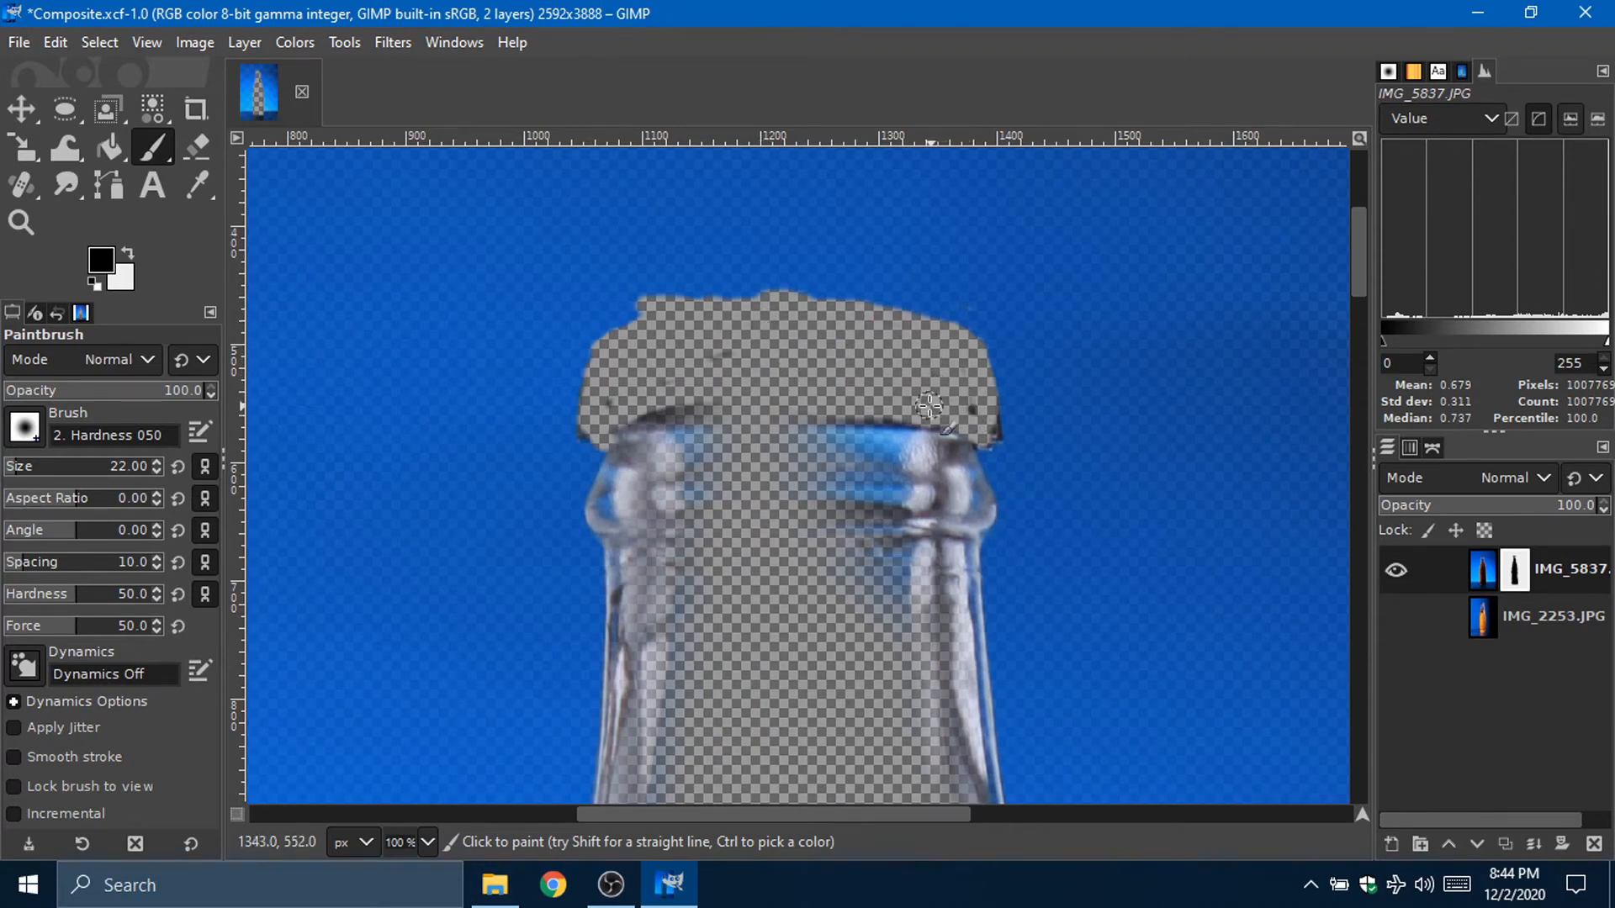
pyautogui.moveTo(898, 410)
pyautogui.mouseDown()
pyautogui.moveTo(882, 502)
pyautogui.moveTo(895, 572)
pyautogui.moveTo(873, 434)
pyautogui.moveTo(868, 500)
pyautogui.moveTo(864, 440)
pyautogui.moveTo(803, 477)
pyautogui.mouseUp()
pyautogui.press(']')
pyautogui.press(']')
pyautogui.press(']')
pyautogui.press(']')
pyautogui.press(']')
pyautogui.press(']')
pyautogui.press(']')
pyautogui.press(']')
pyautogui.press(']')
pyautogui.press(']')
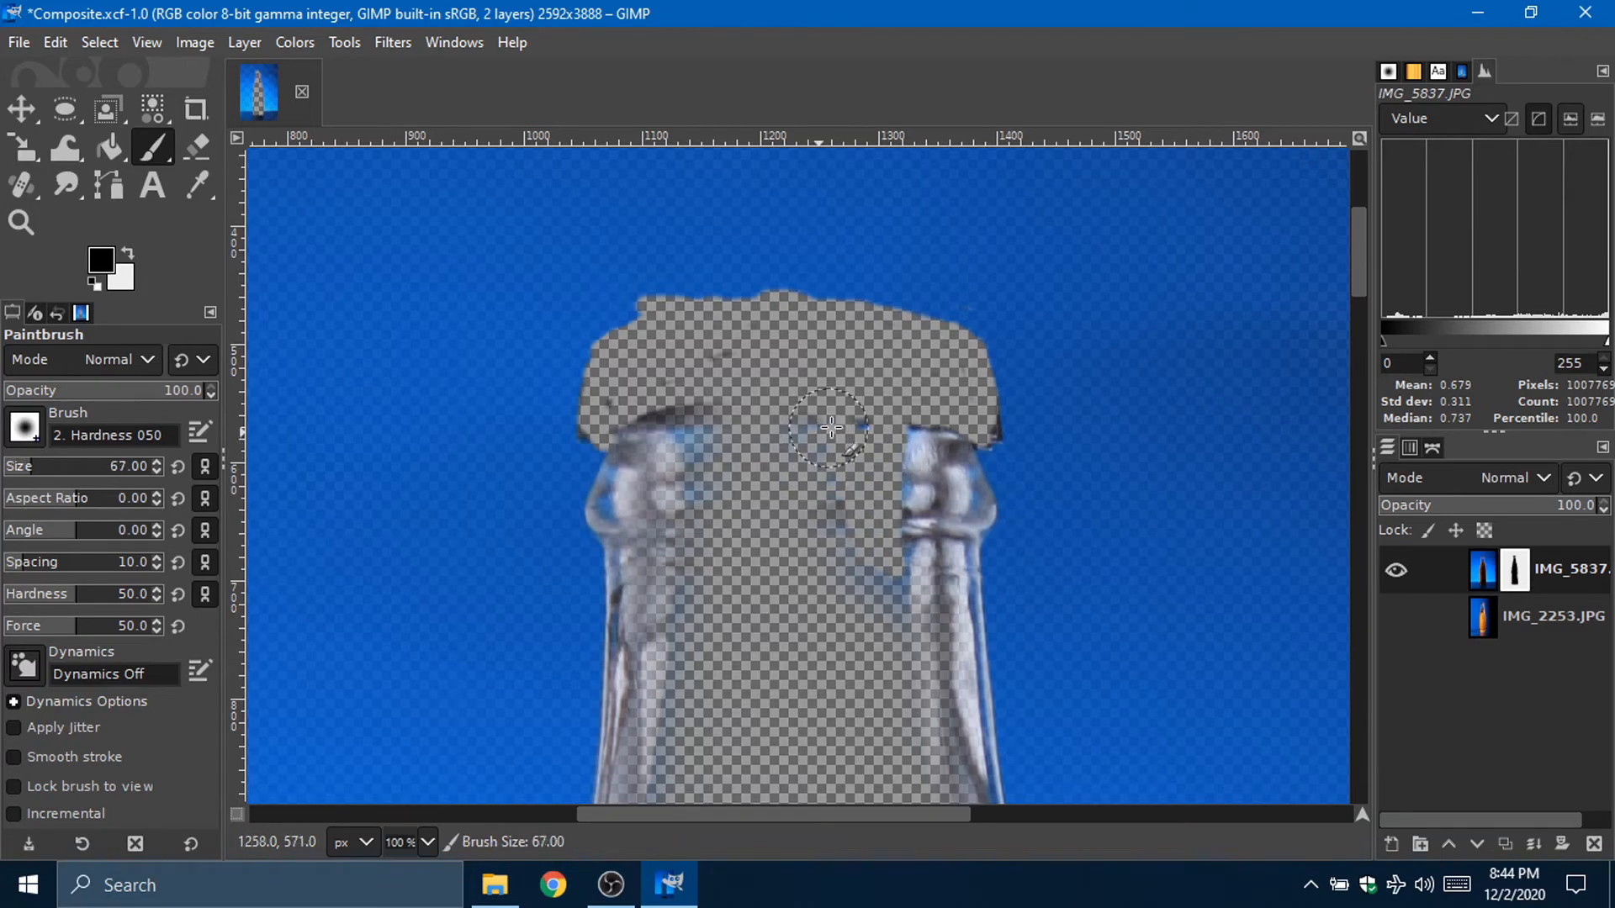
pyautogui.moveTo(712, 437)
pyautogui.mouseDown()
pyautogui.moveTo(653, 415)
pyautogui.moveTo(943, 433)
pyautogui.moveTo(938, 533)
pyautogui.mouseUp()
pyautogui.scroll(-2, 938, 533)
pyautogui.moveTo(918, 444)
pyautogui.mouseDown()
pyautogui.moveTo(930, 432)
pyautogui.moveTo(937, 515)
pyautogui.mouseUp()
pyautogui.moveTo(666, 330); pyautogui.dragTo(645, 643)
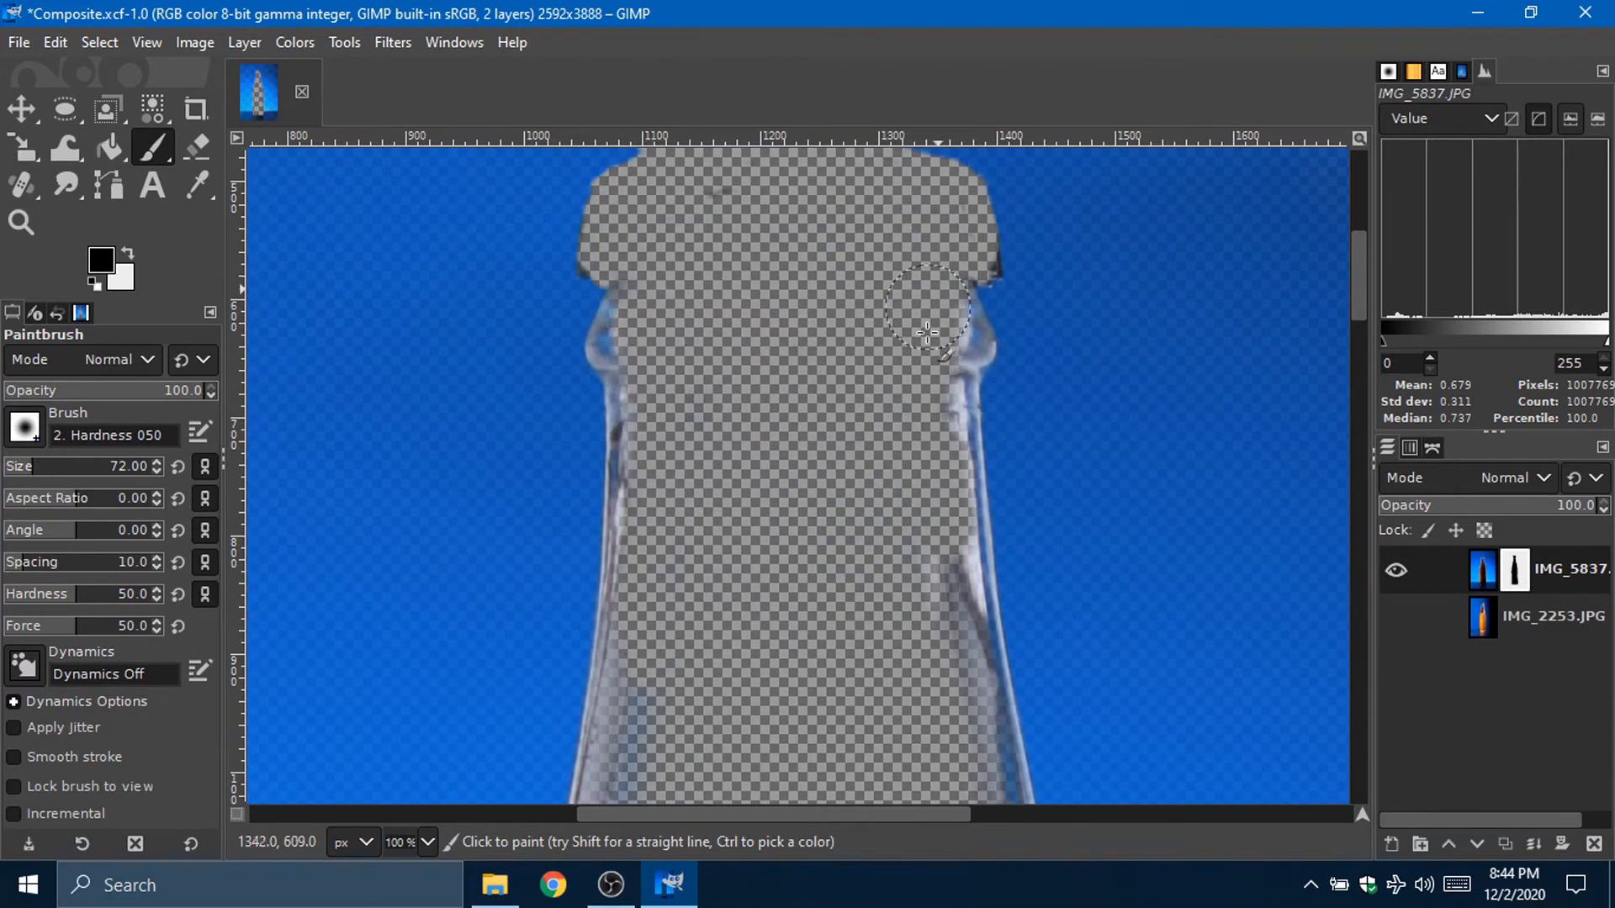
pyautogui.click(1396, 616)
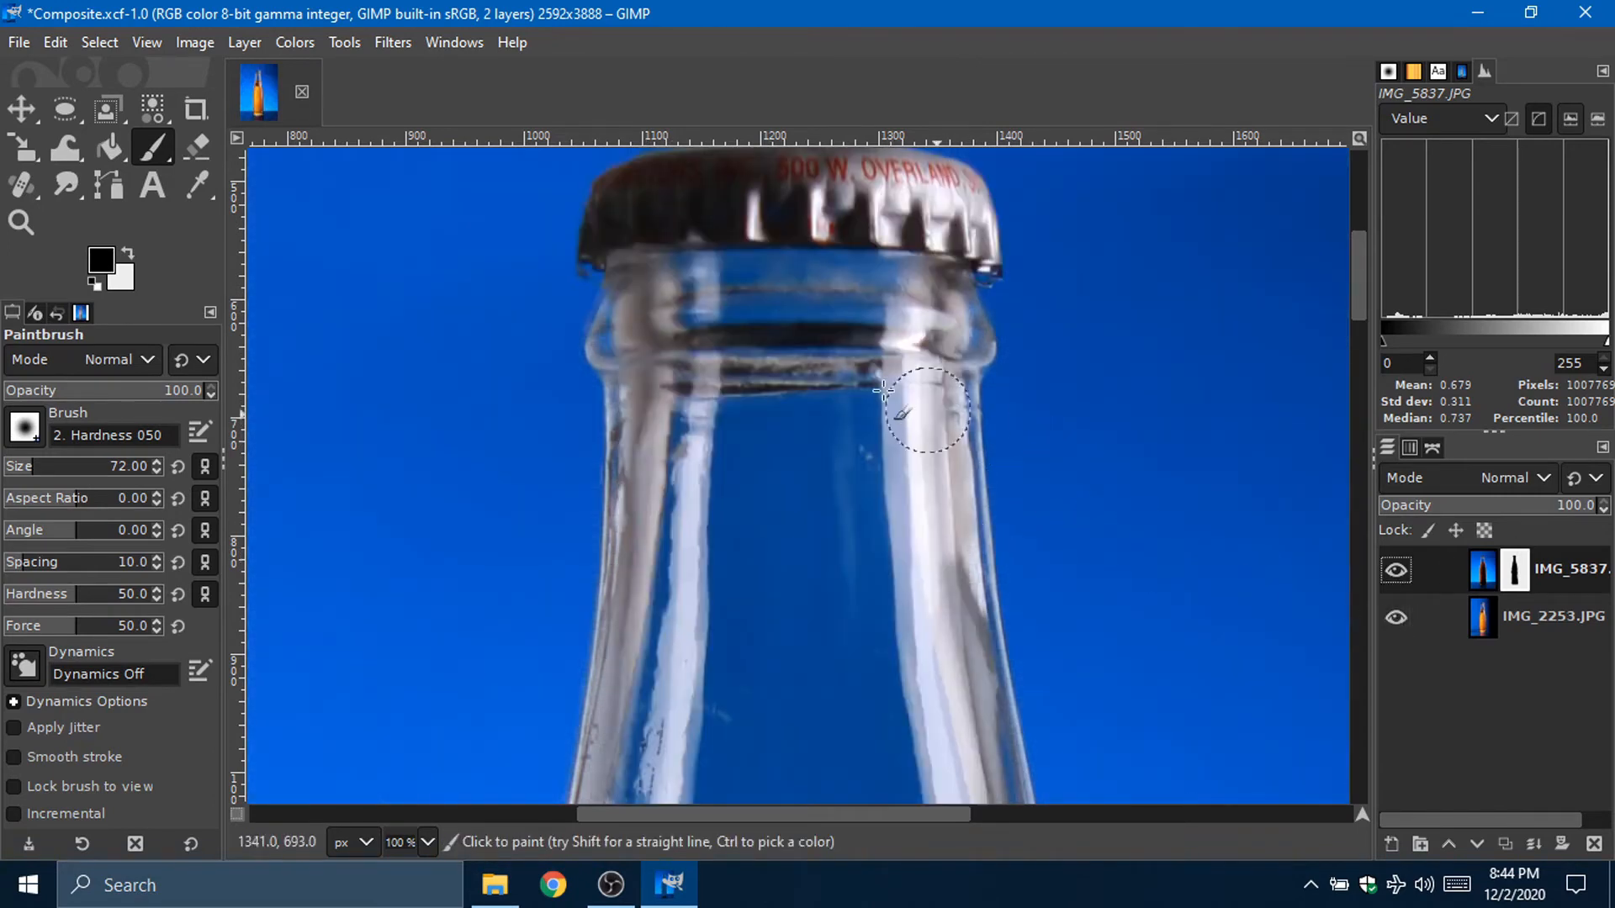
# Step: Compare the cap and painted neck area with the IMG_5837.JPG layer hidden and shown
pyautogui.click(1395, 571)
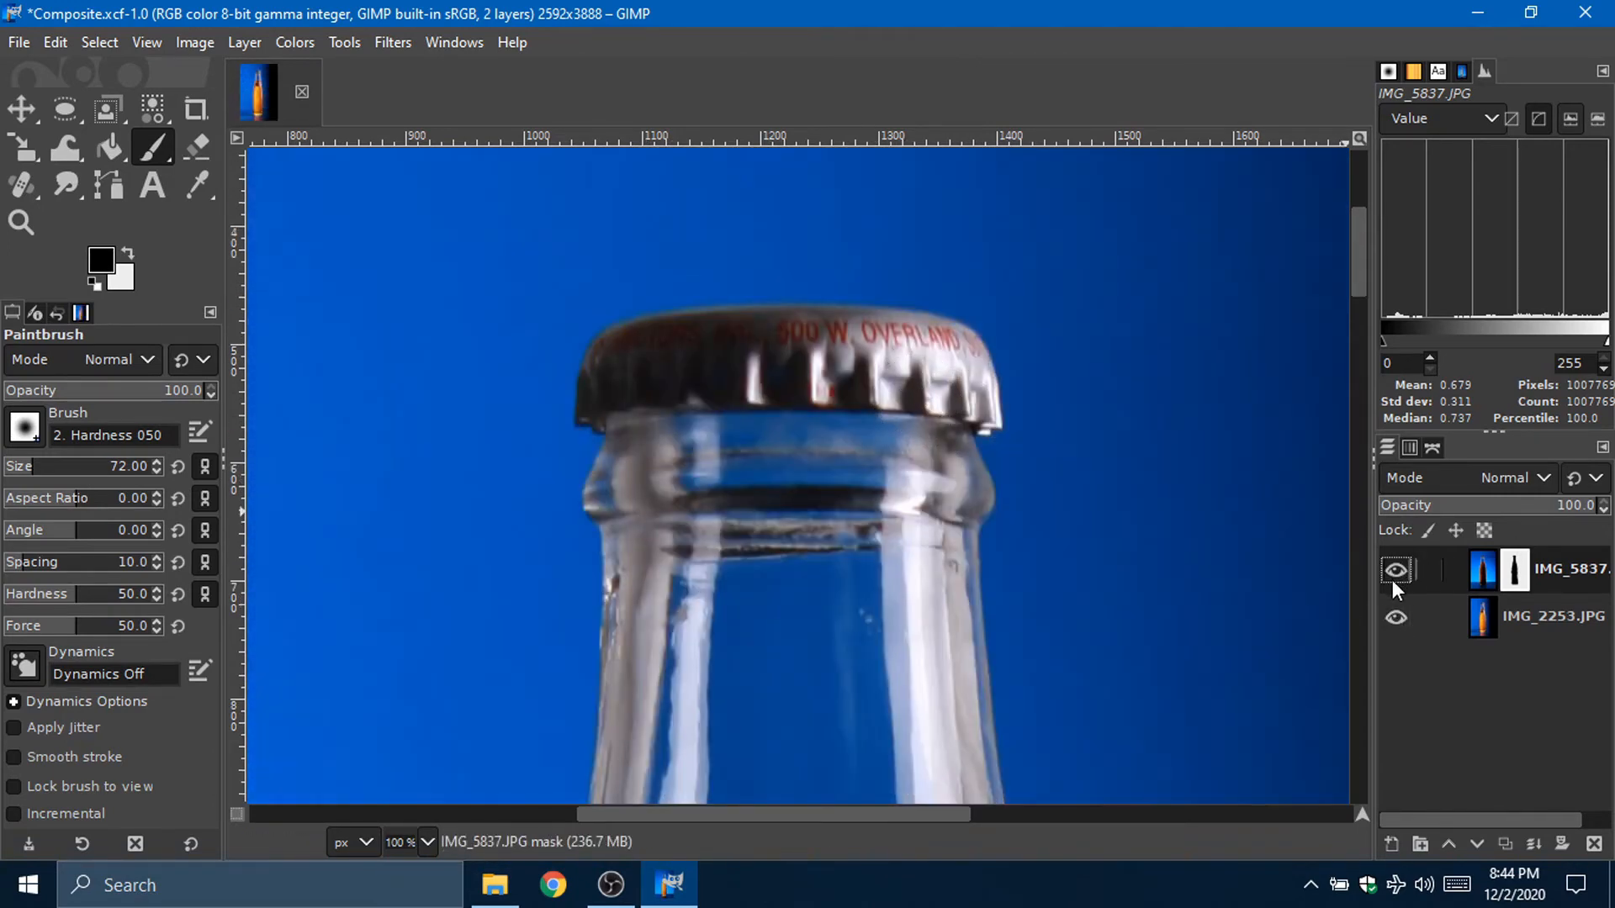
pyautogui.click(1391, 580)
pyautogui.click(1391, 582)
pyautogui.click(1390, 582)
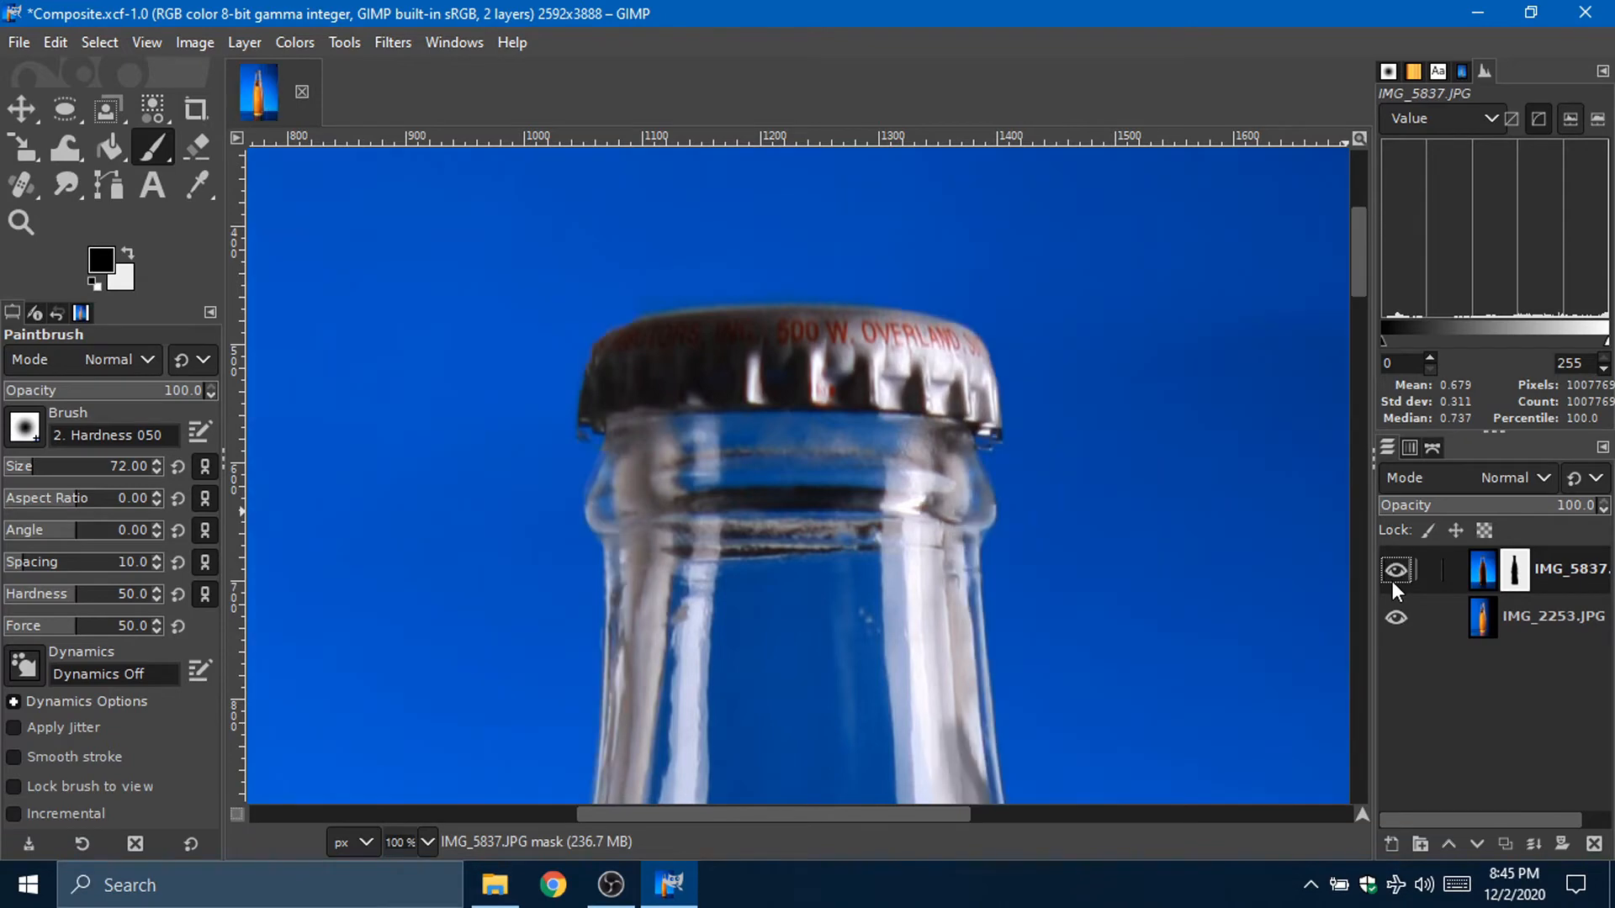
pyautogui.click(1391, 582)
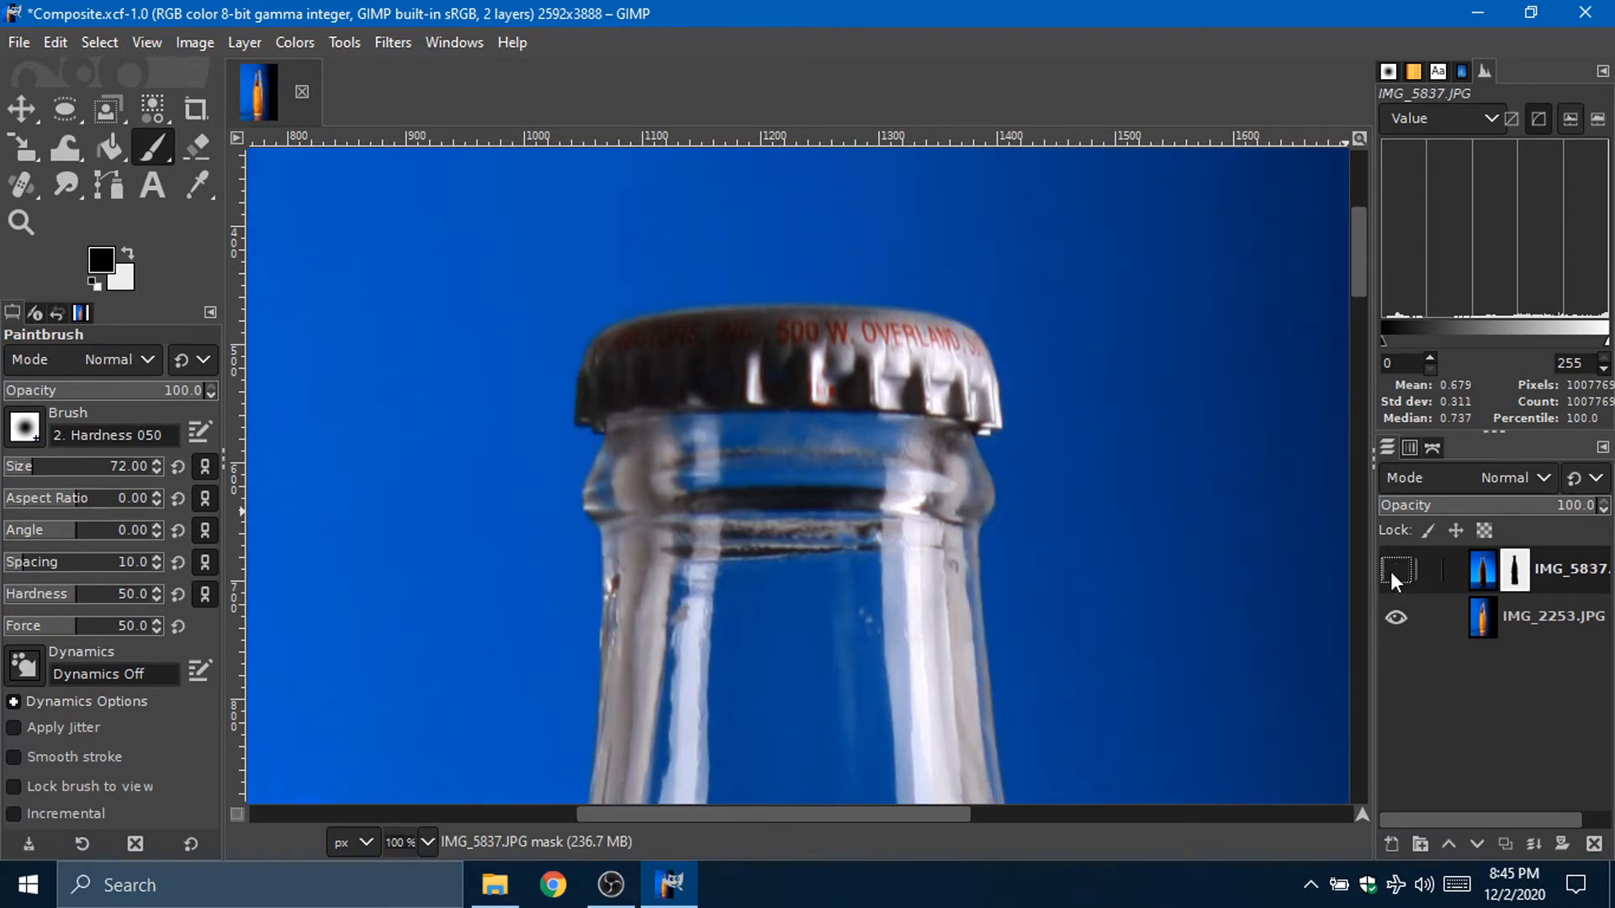
pyautogui.click(1391, 573)
pyautogui.click(1391, 572)
pyautogui.click(1391, 573)
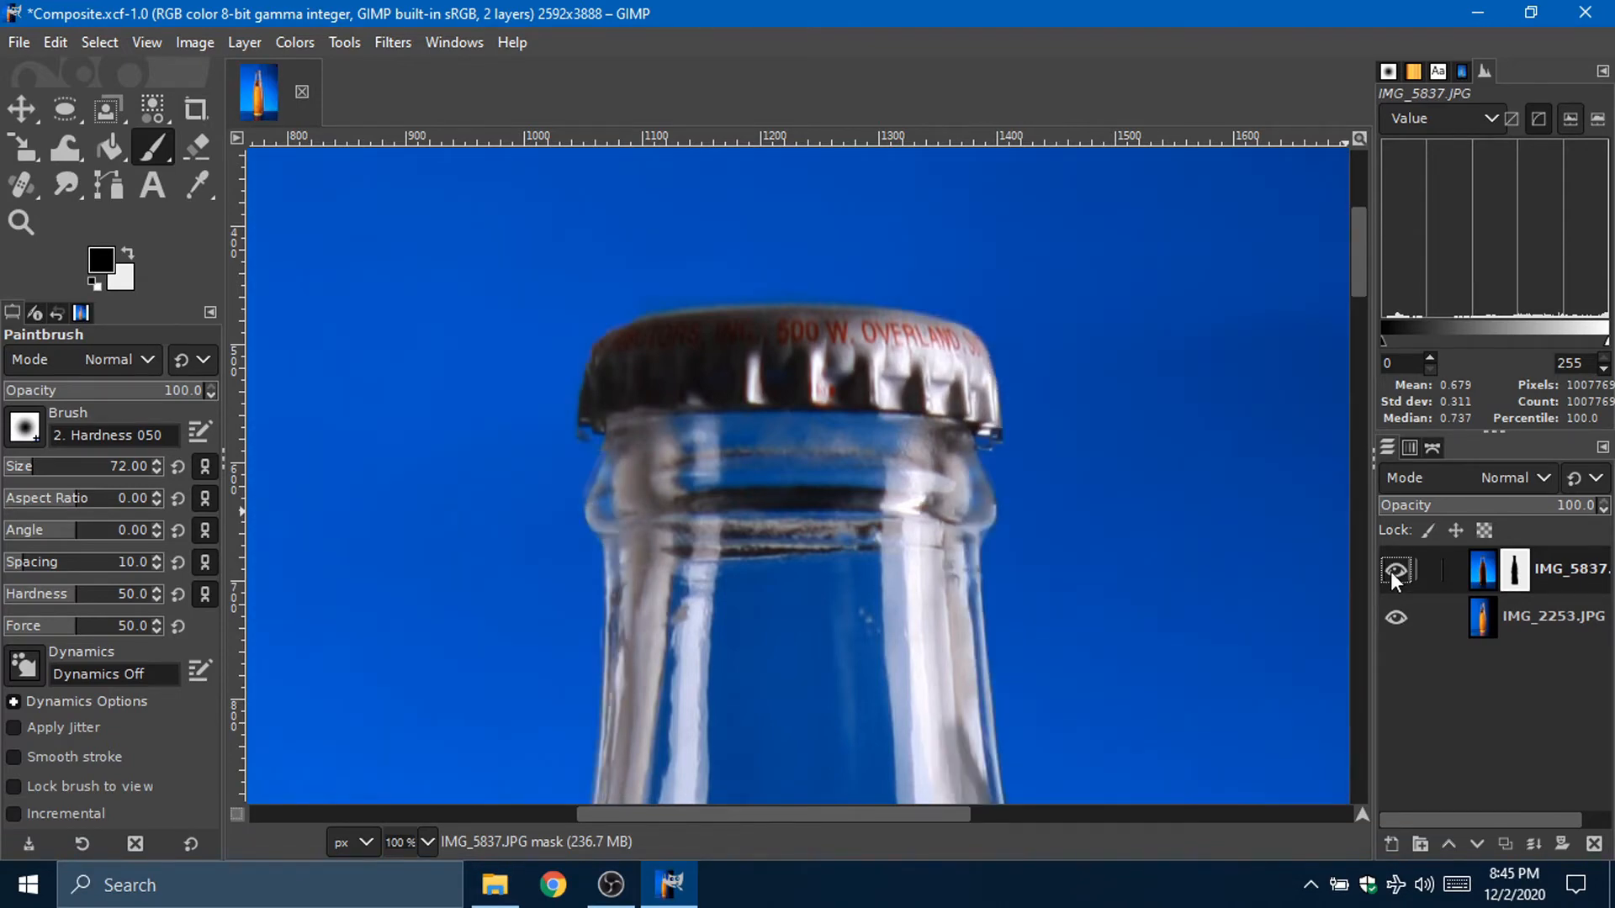
pyautogui.click(1391, 573)
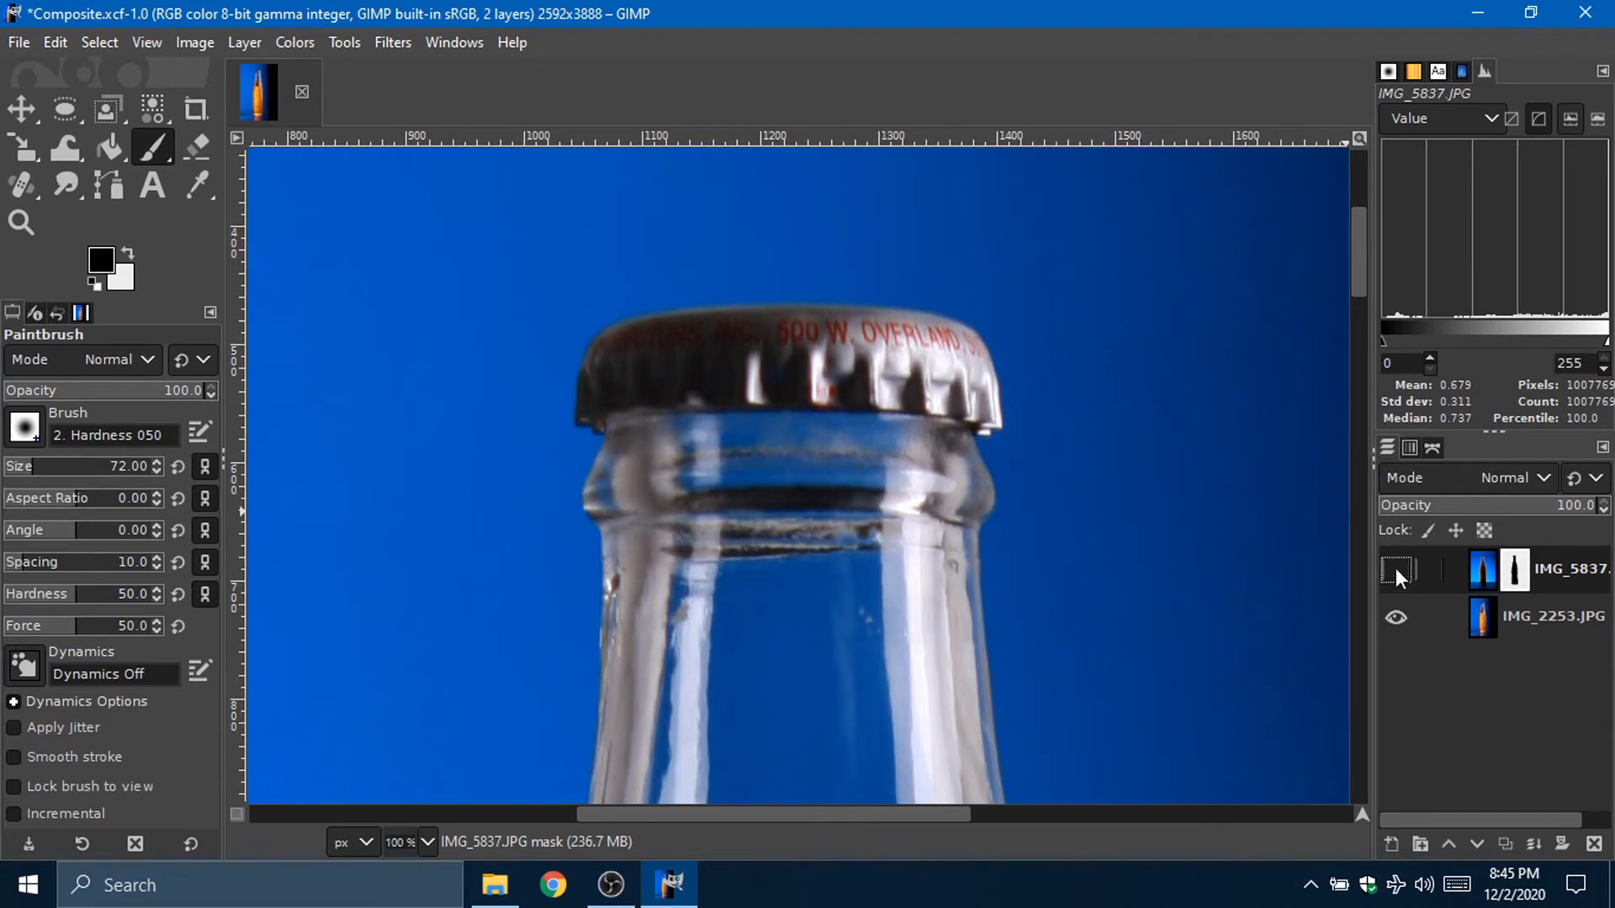
pyautogui.click(1395, 570)
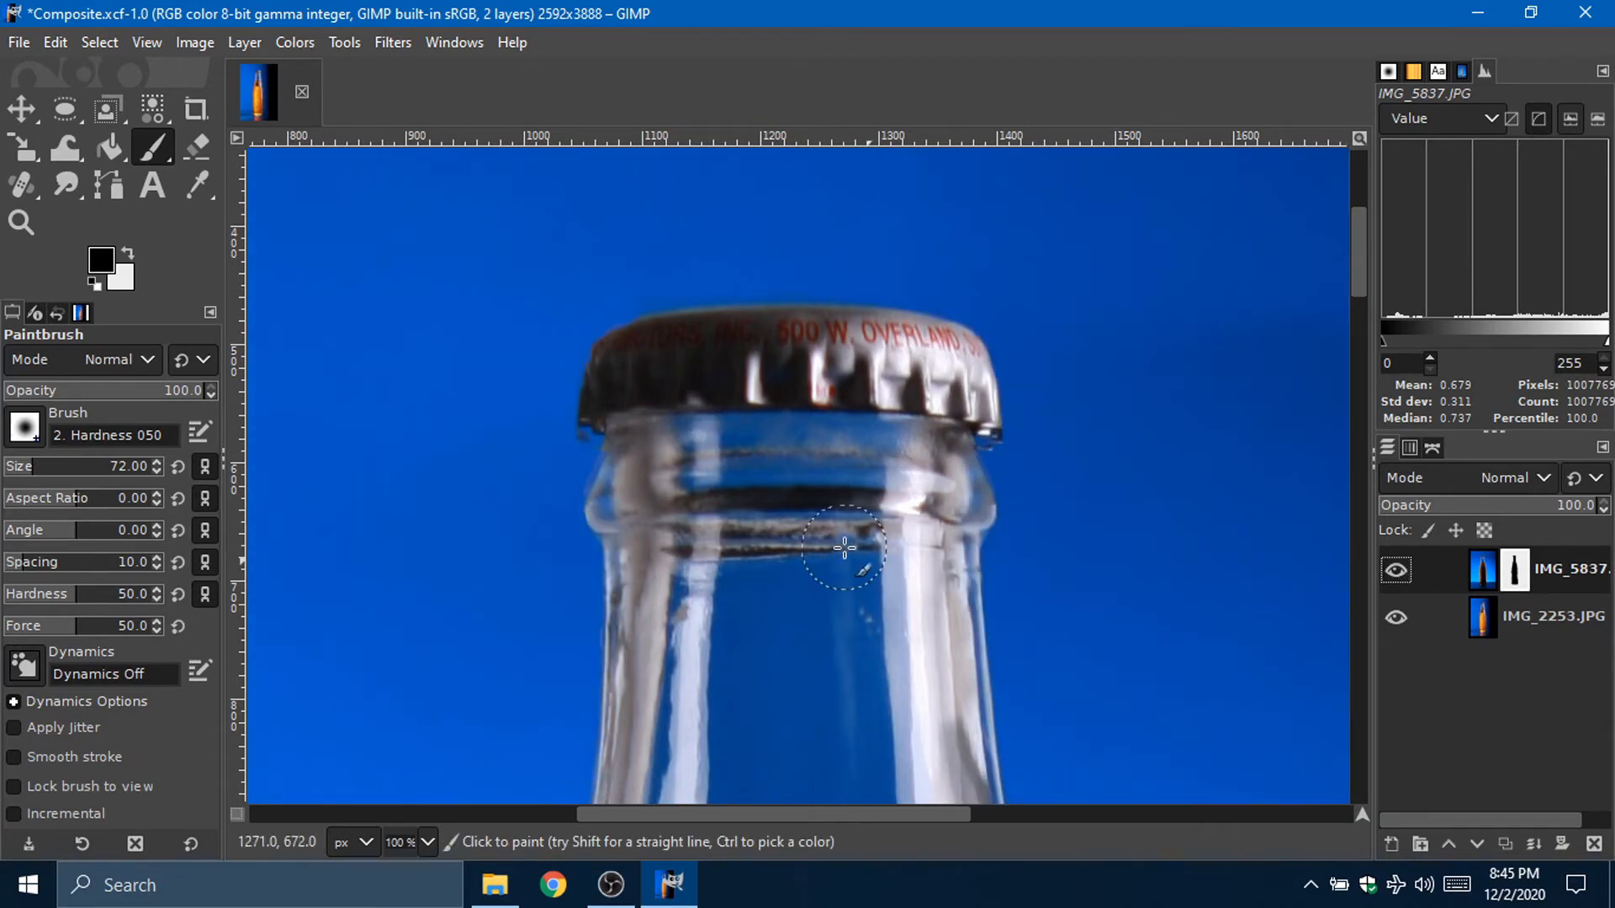
# Step: With IMG_2253.JPG temporarily hidden, reduce the brush to 51 and paint black on the mask over both sides of the glass ring below the cap
pyautogui.click(1402, 622)
pyautogui.press('[')
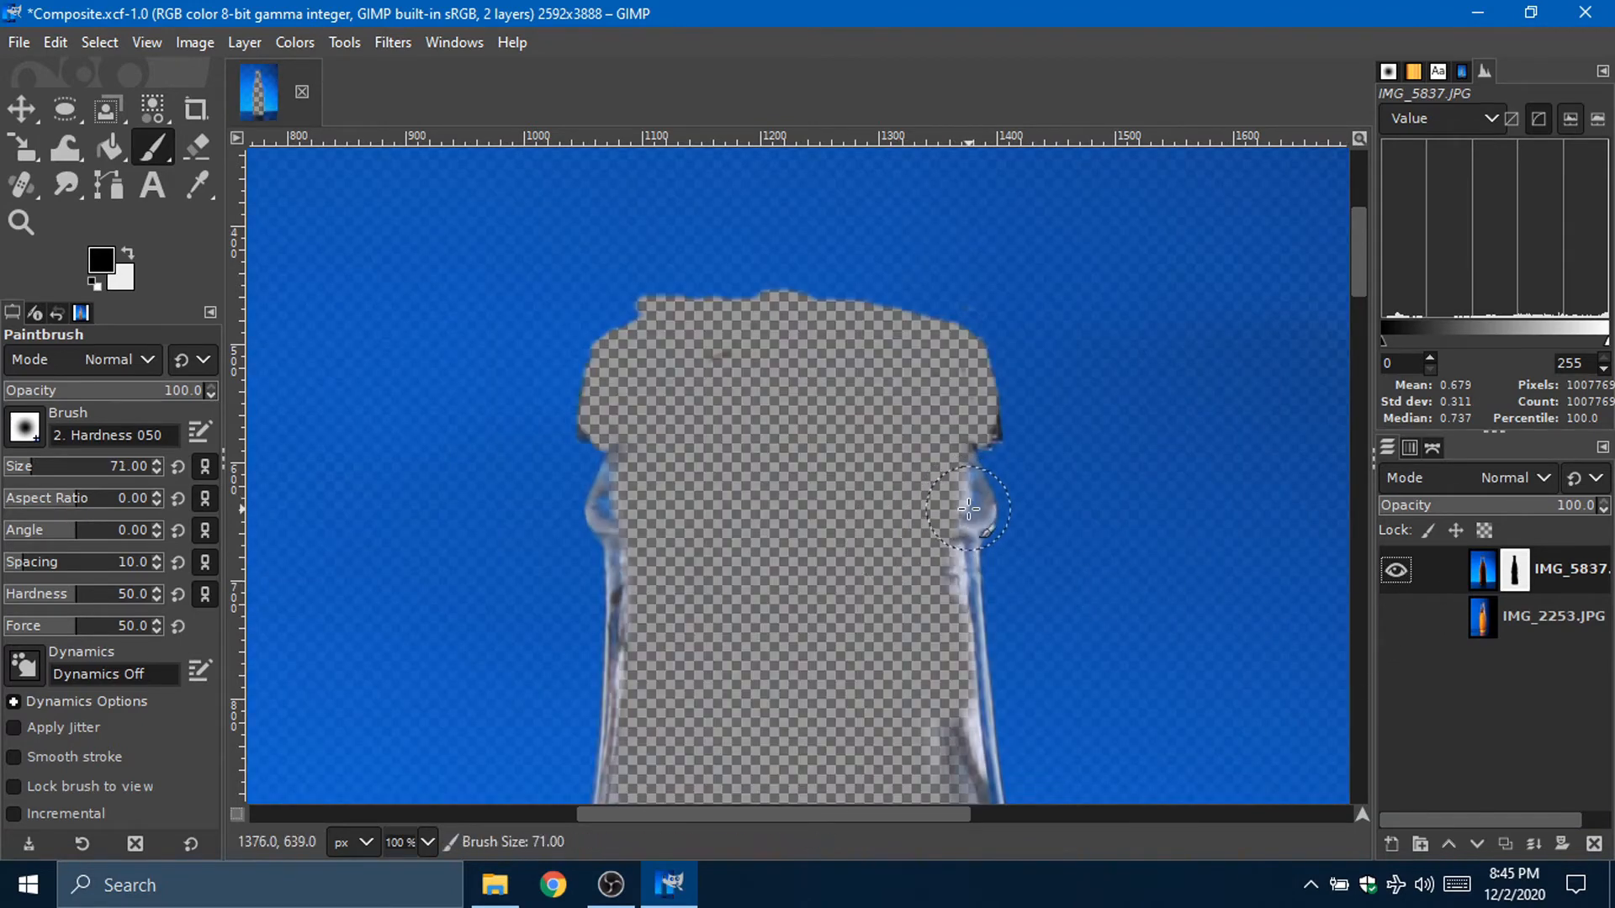
pyautogui.press('[')
pyautogui.press('[')
pyautogui.press('[')
pyautogui.press('[')
pyautogui.press('[')
pyautogui.press('[')
pyautogui.press('[')
pyautogui.press('[')
pyautogui.press('[')
pyautogui.press('[')
pyautogui.press('[')
pyautogui.press('[')
pyautogui.press('[')
pyautogui.press('[')
pyautogui.press('[')
pyautogui.press('[')
pyautogui.press('[')
pyautogui.press('[')
pyautogui.press('[')
pyautogui.press('[')
pyautogui.moveTo(962, 500)
pyautogui.mouseDown()
pyautogui.moveTo(981, 528)
pyautogui.moveTo(952, 586)
pyautogui.mouseUp()
pyautogui.moveTo(623, 483)
pyautogui.mouseDown()
pyautogui.moveTo(604, 522)
pyautogui.moveTo(612, 561)
pyautogui.mouseUp()
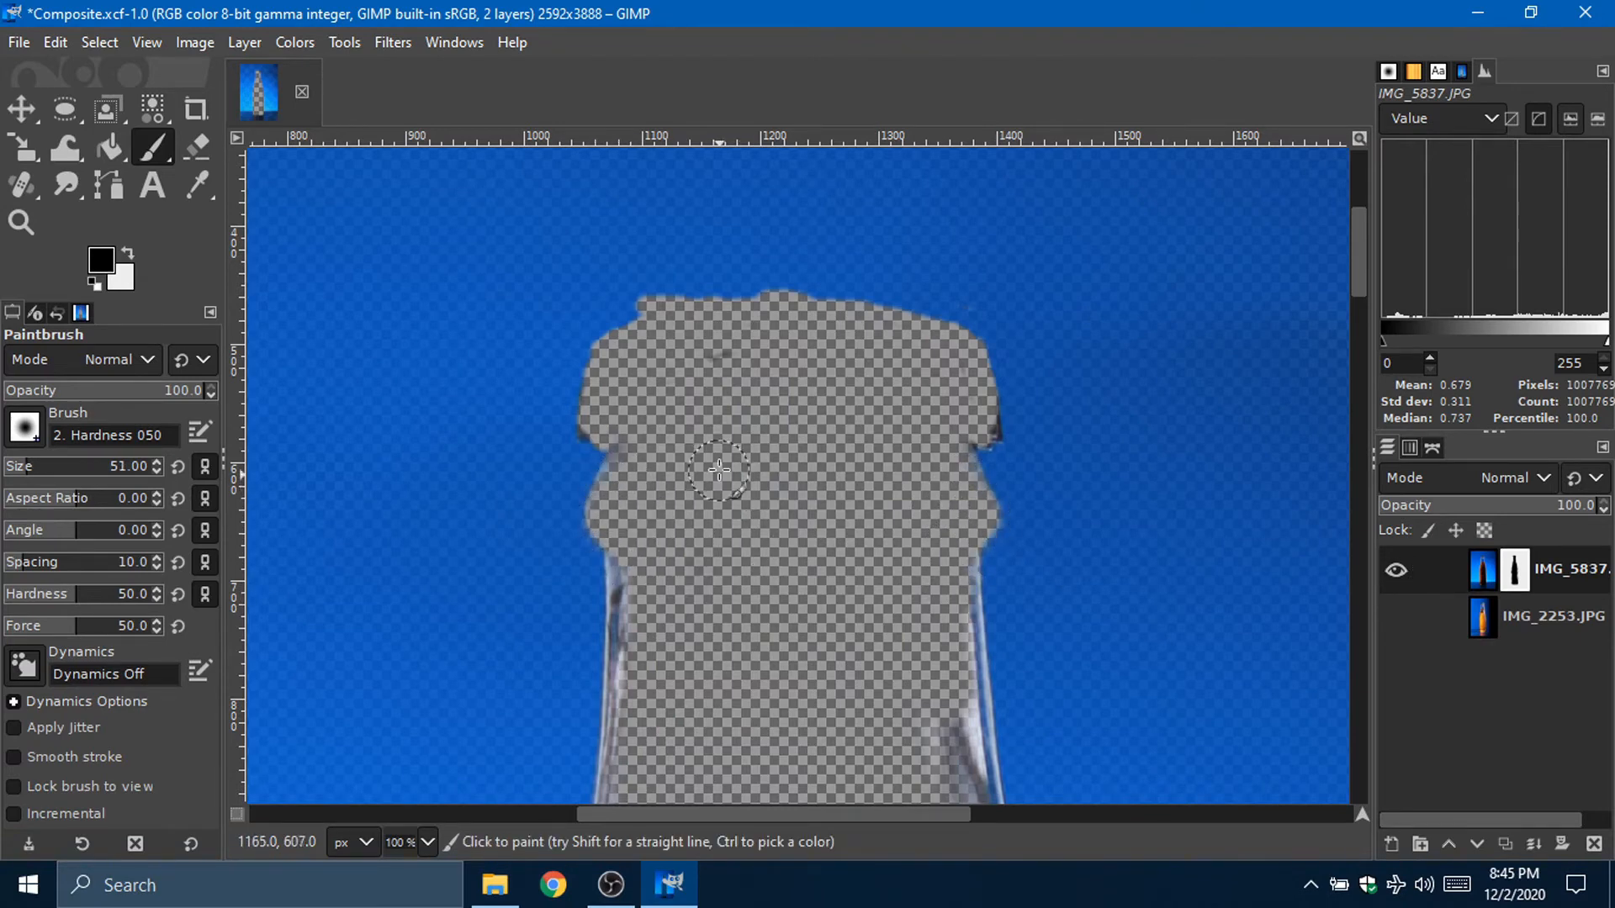
pyautogui.keyDown('shift'); pyautogui.click(1396, 569); pyautogui.keyUp('shift')
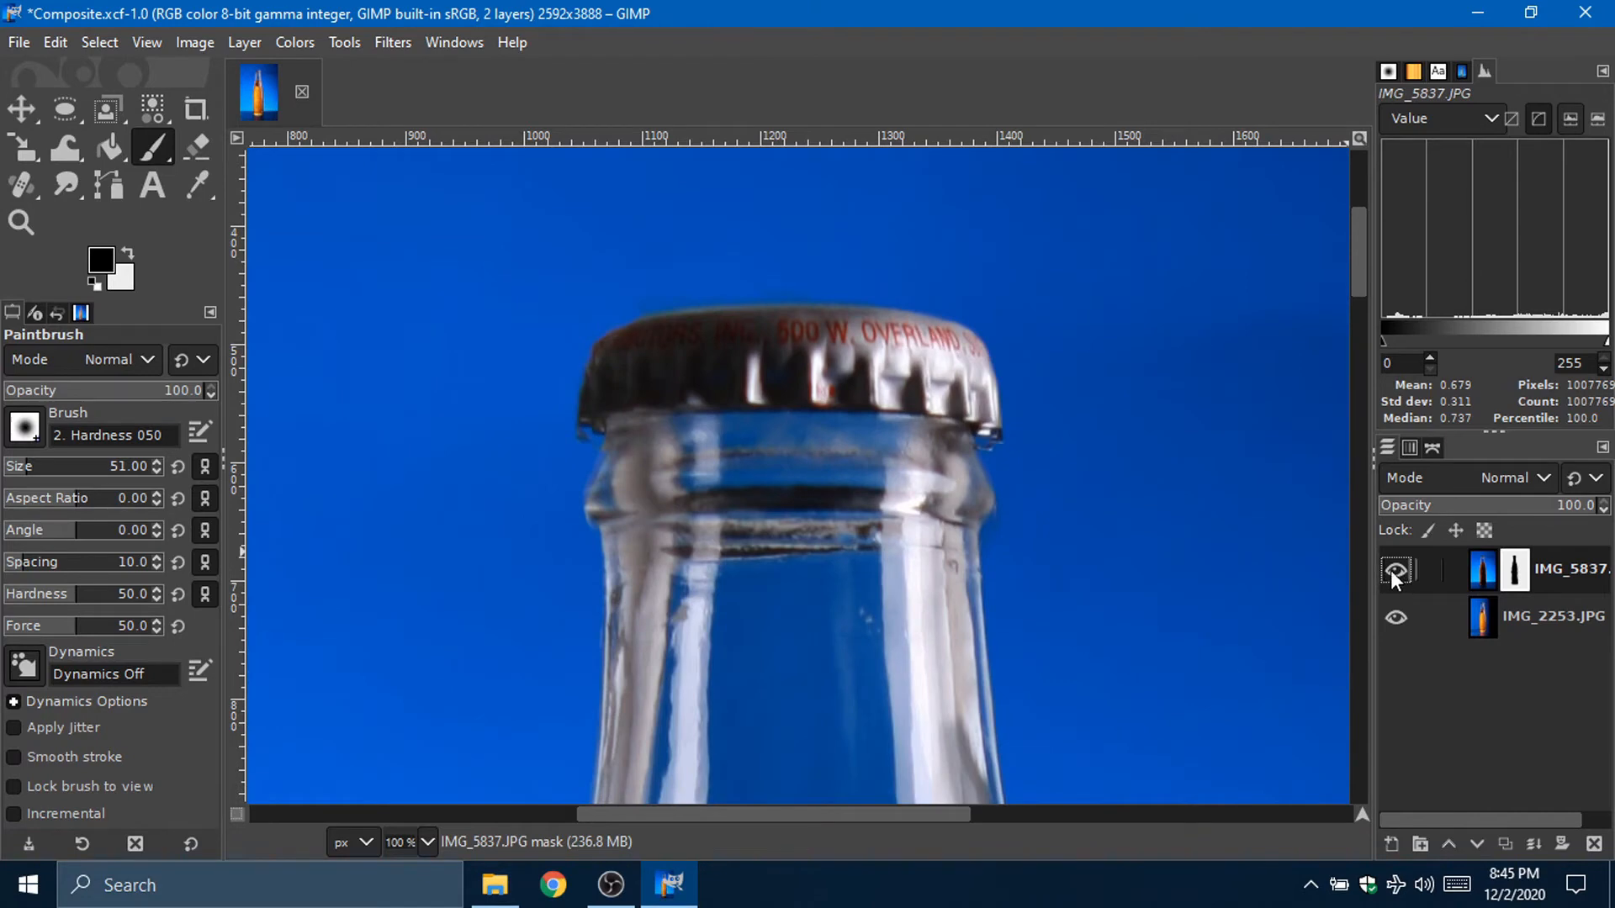
# Step: Compare the glass ring edges with the IMG_5837.JPG layer hidden and shown
pyautogui.click(1392, 571)
pyautogui.click(1392, 571)
pyautogui.click(1392, 571)
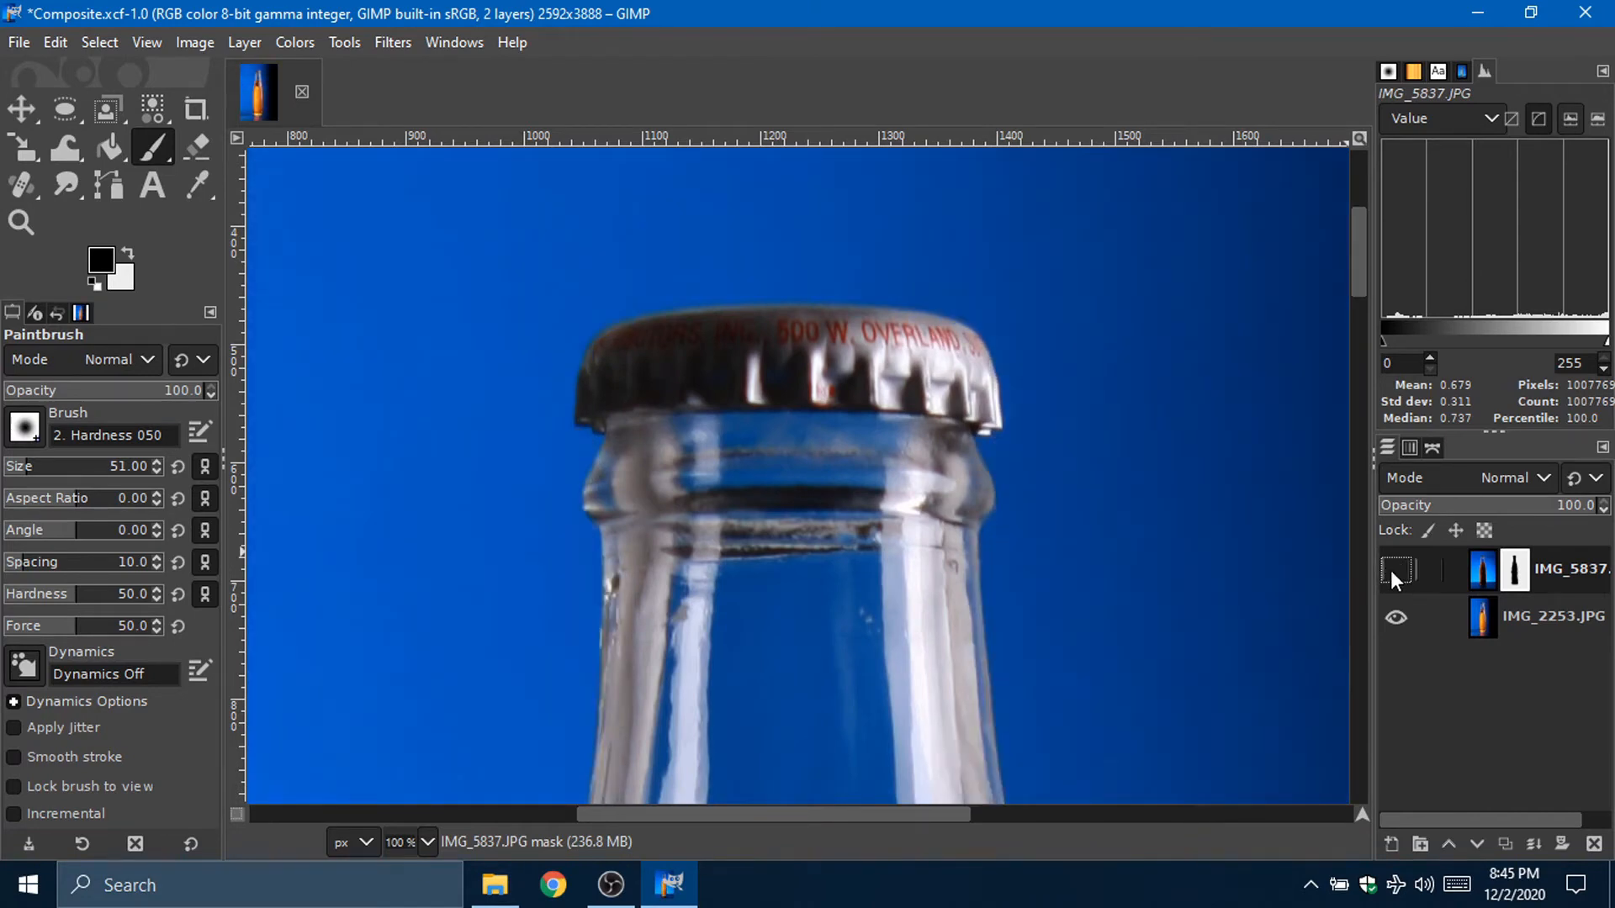
pyautogui.click(1391, 571)
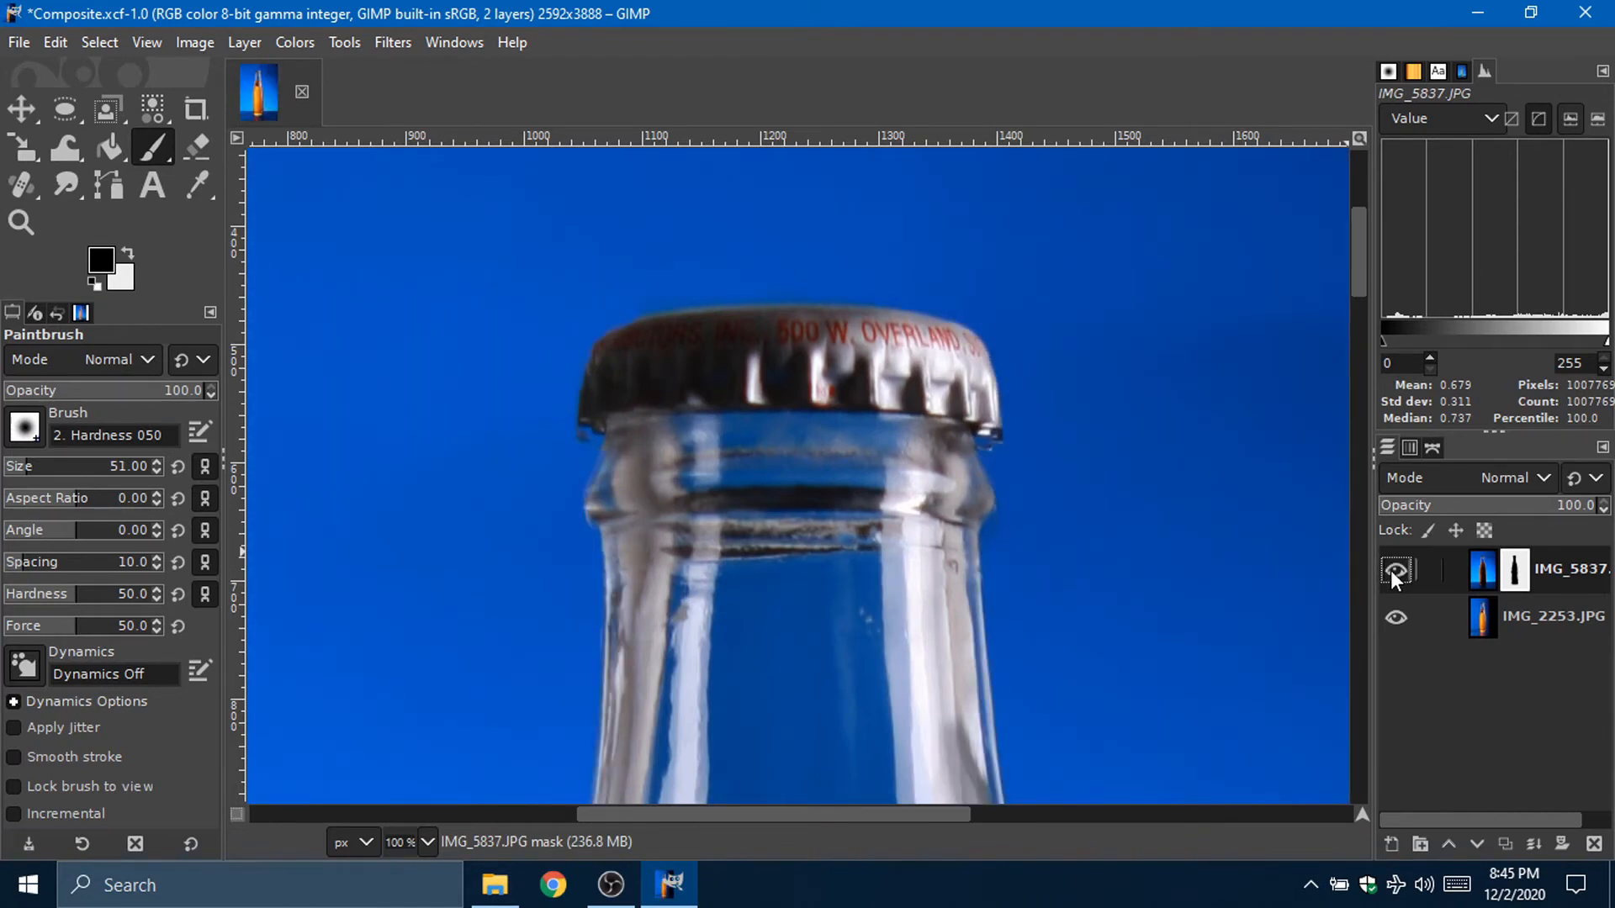
pyautogui.click(1392, 571)
pyautogui.click(1392, 571)
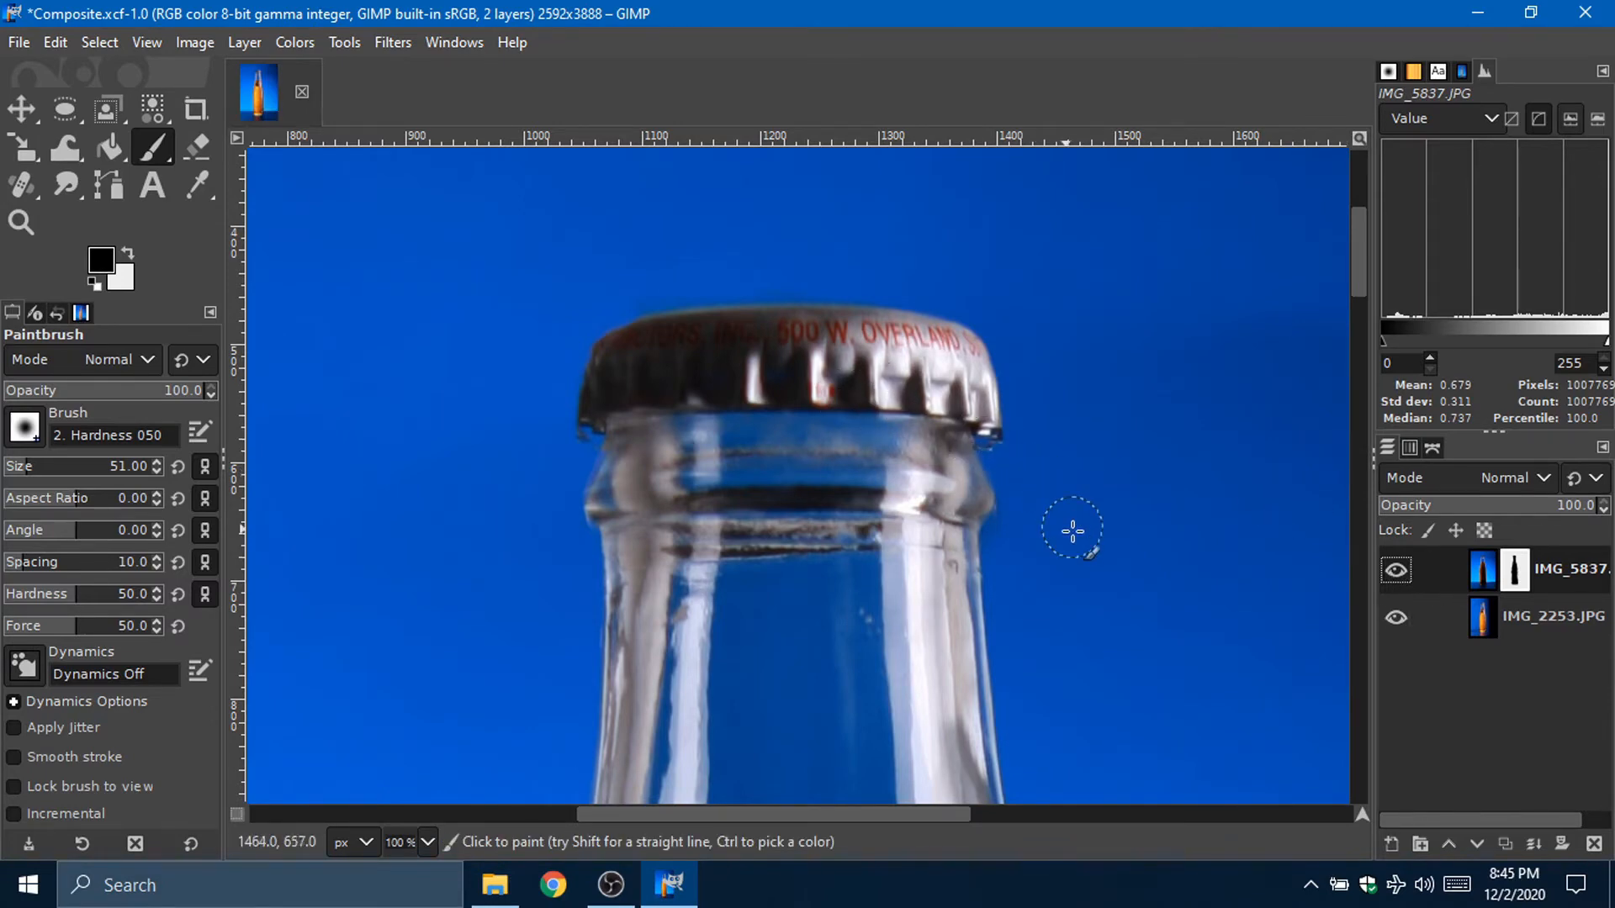
# Step: Reduce the brush to 35 and paint white on the IMG_5837.JPG mask along the cap's lower right edge
pyautogui.scroll(3, 1072, 530)
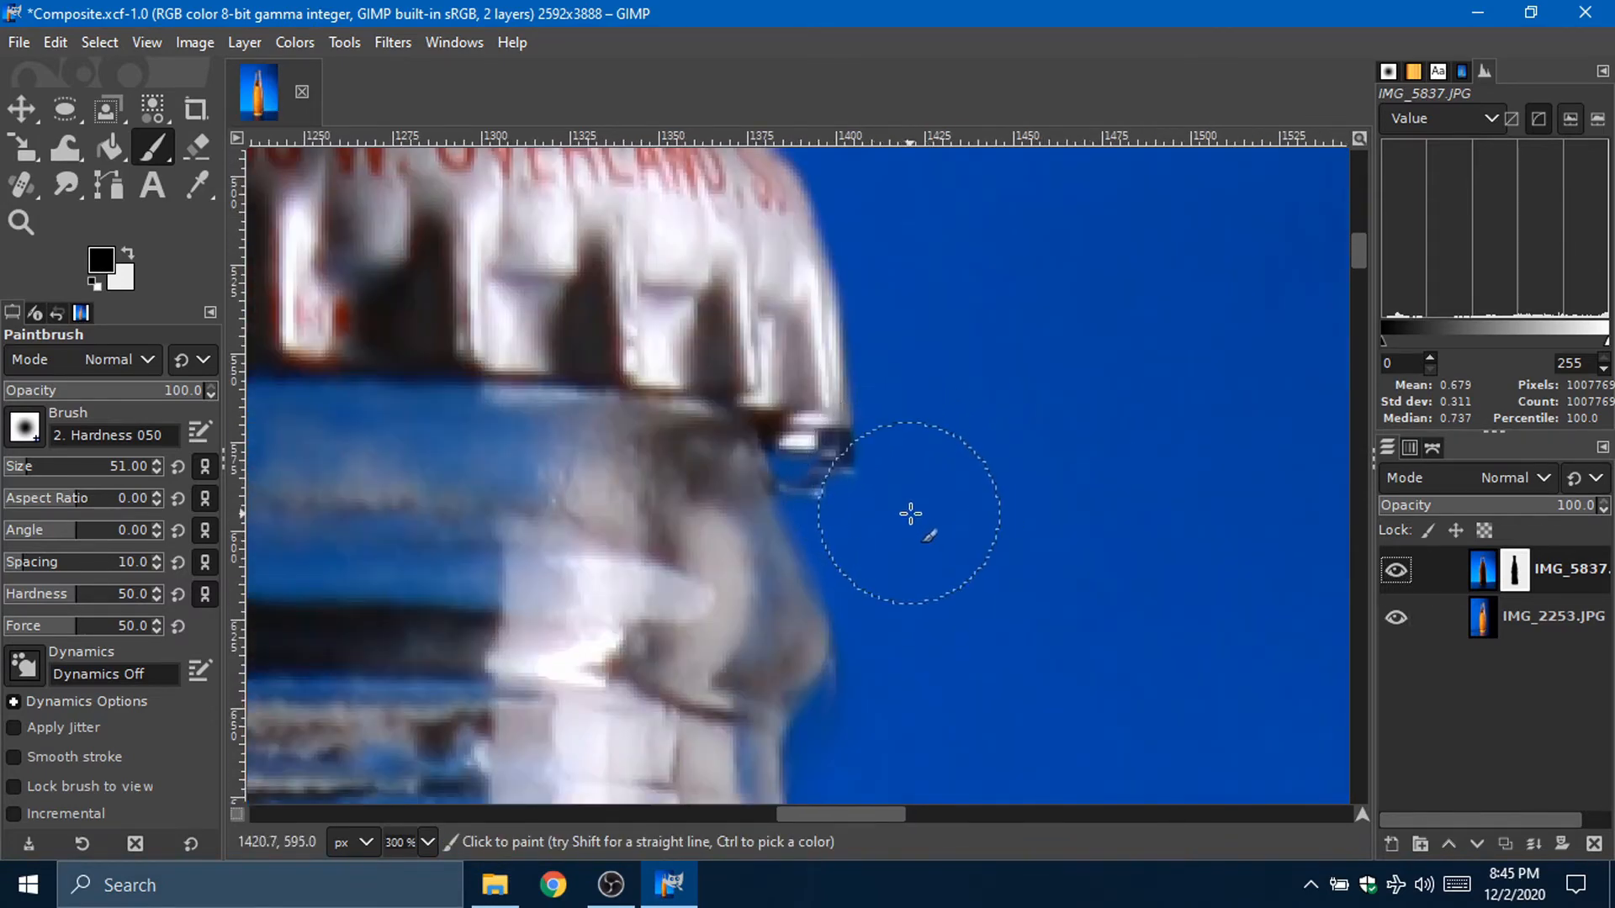
pyautogui.press('[')
pyautogui.press('[')
pyautogui.press('[')
pyautogui.press('[')
pyautogui.press('[')
pyautogui.press('[')
pyautogui.press('[')
pyautogui.press('[')
pyautogui.press('[')
pyautogui.press('[')
pyautogui.press('[')
pyautogui.press('[')
pyautogui.press('[')
pyautogui.press('[')
pyautogui.press('[')
pyautogui.press('[')
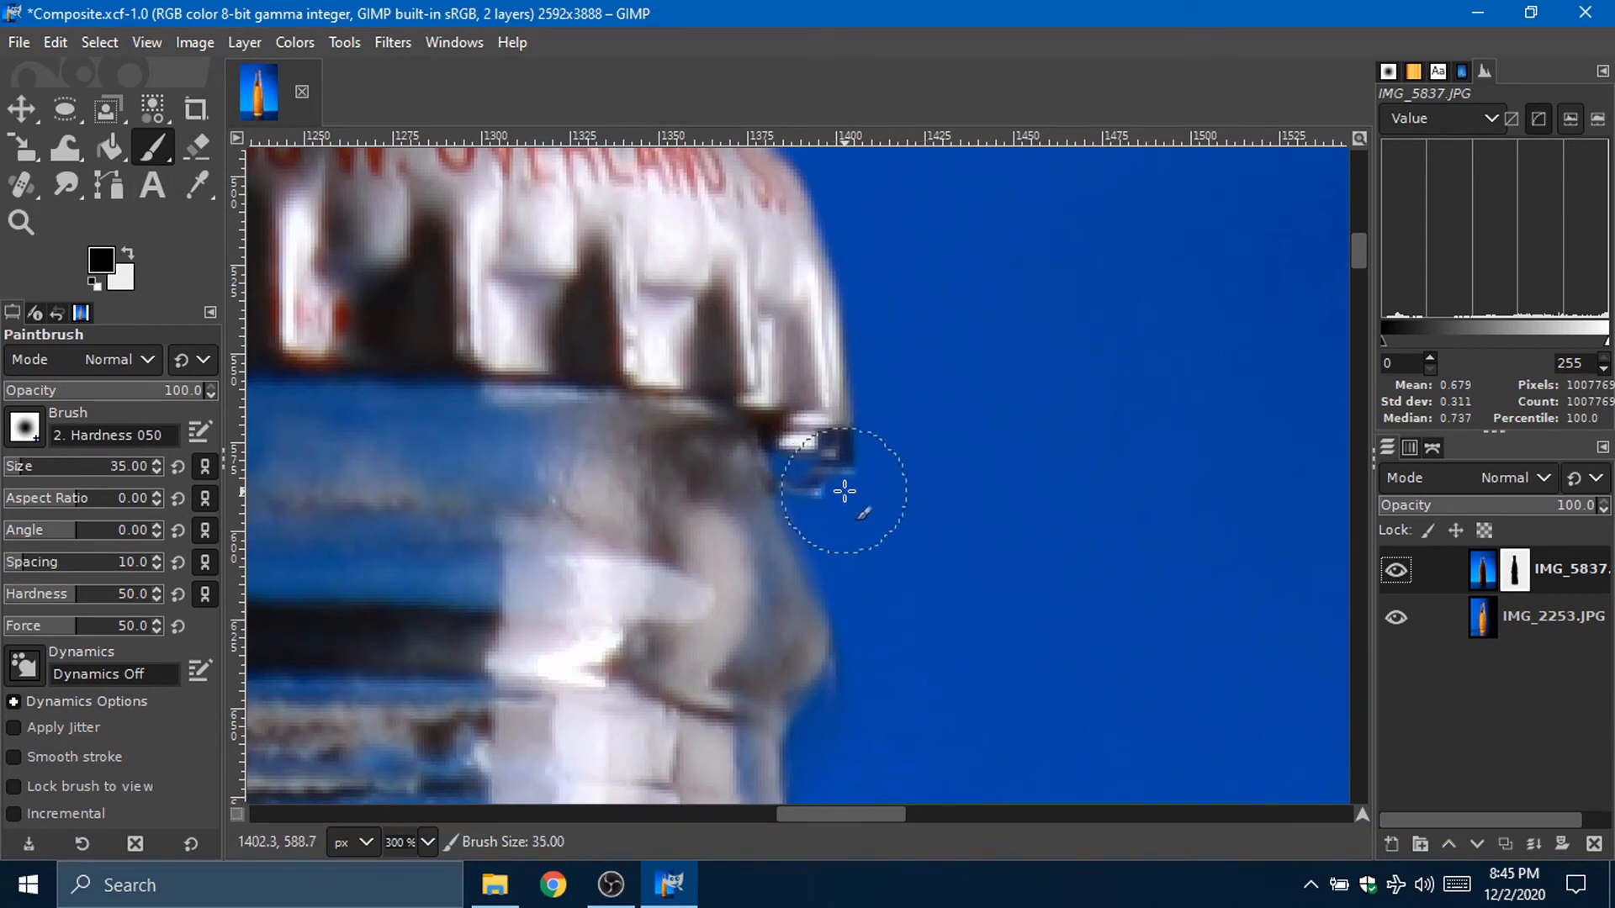
pyautogui.moveTo(849, 484)
pyautogui.mouseDown()
pyautogui.moveTo(773, 468)
pyautogui.moveTo(799, 451)
pyautogui.moveTo(770, 429)
pyautogui.mouseUp()
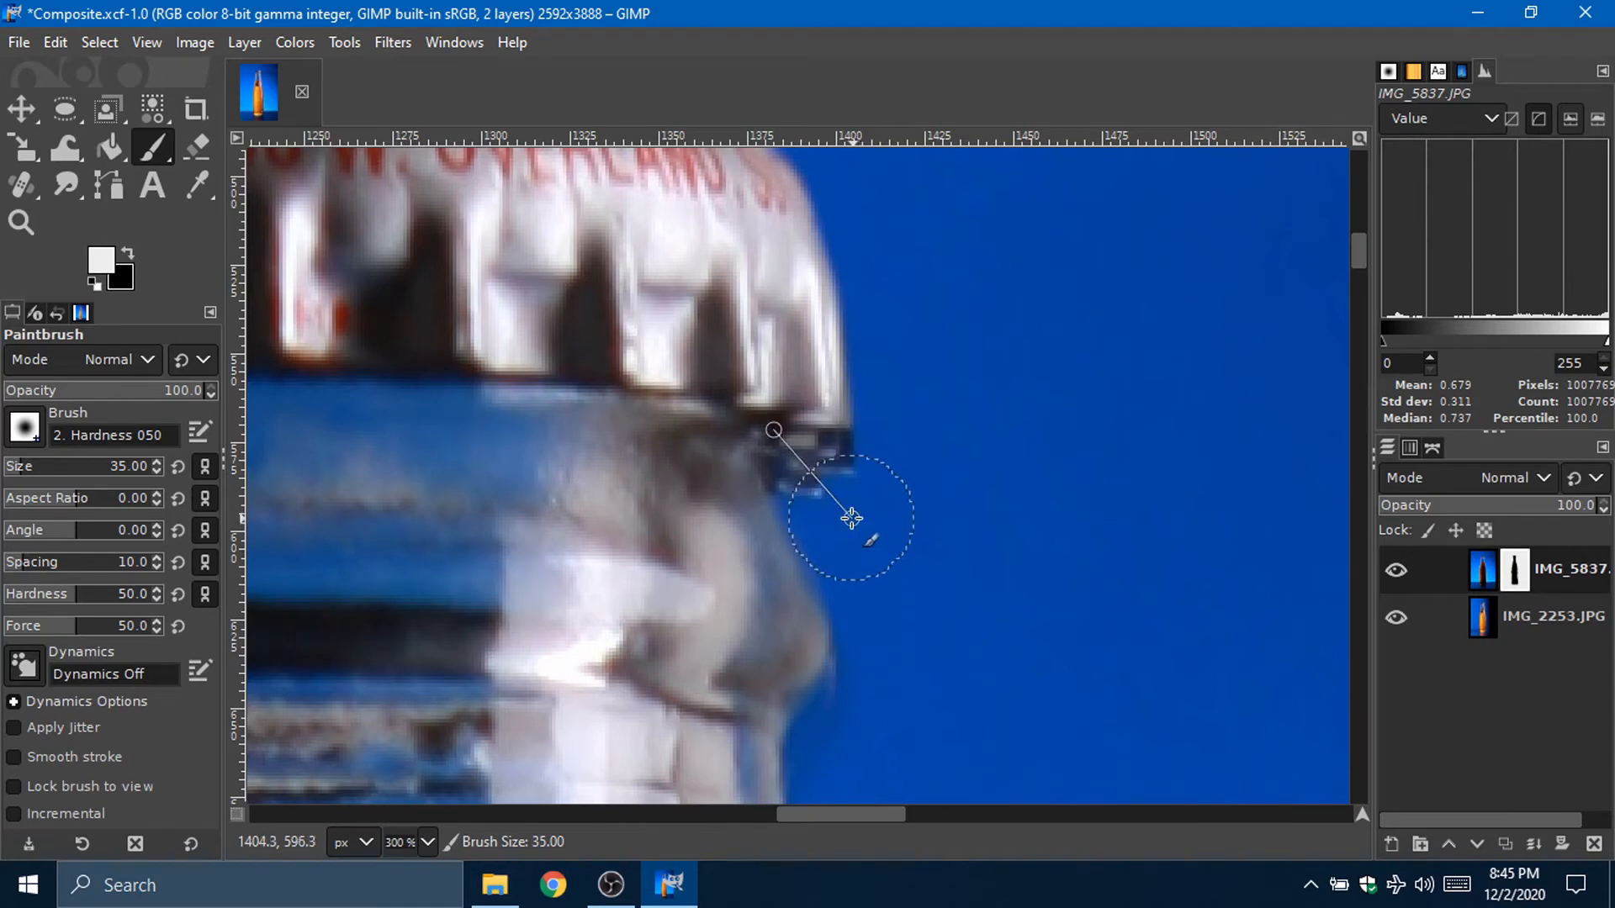
# Step: Paint white on the IMG_5837.JPG mask over the cap's lower left edge
pyautogui.hscroll(-8, 850, 519)
pyautogui.moveTo(416, 392)
pyautogui.mouseDown()
pyautogui.moveTo(480, 438)
pyautogui.moveTo(443, 441)
pyautogui.moveTo(477, 480)
pyautogui.moveTo(462, 432)
pyautogui.mouseUp()
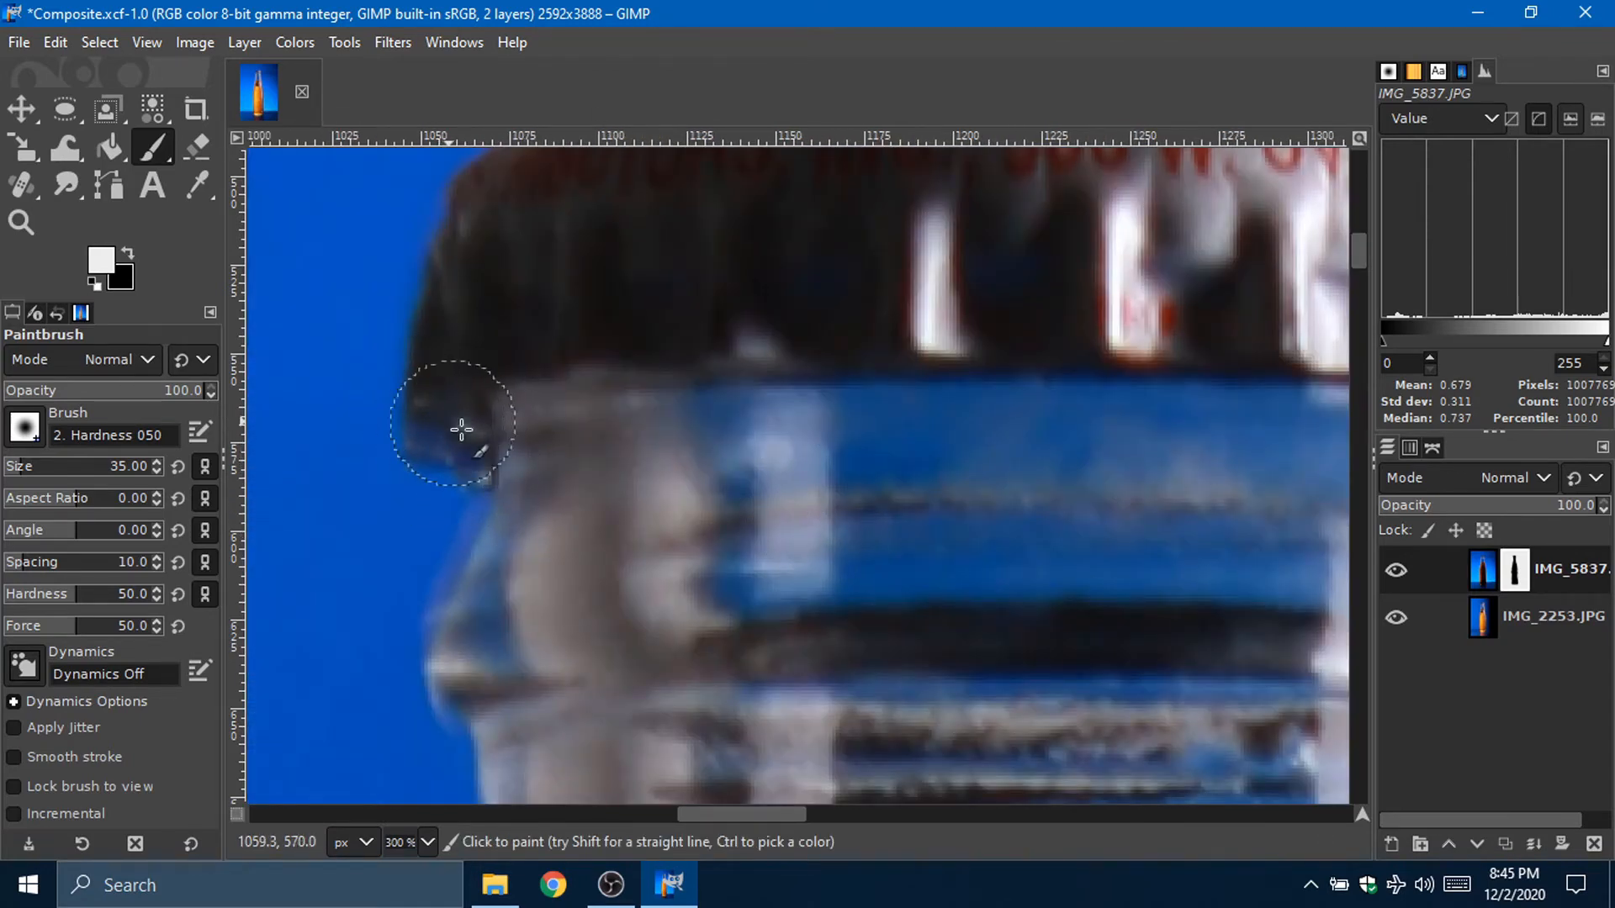
pyautogui.scroll(-3, 836, 451)
pyautogui.hscroll(5, 878, 465)
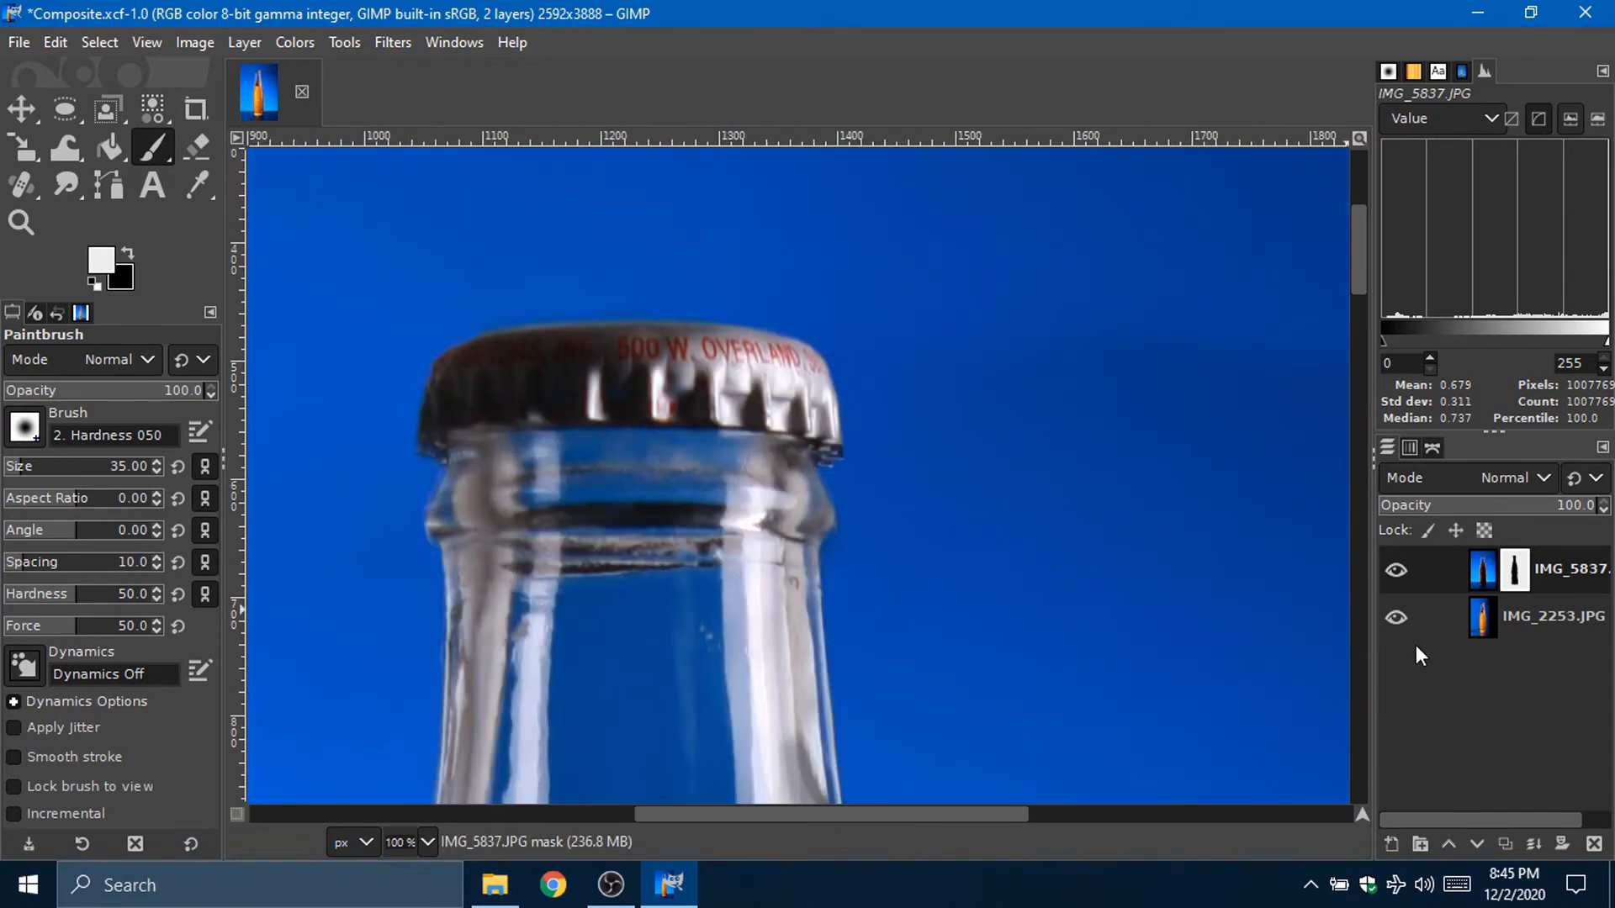
# Step: Compare the cap's edges with the IMG_5837.JPG layer hidden and shown
pyautogui.click(1396, 570)
pyautogui.click(1394, 567)
pyautogui.click(1393, 569)
pyautogui.click(1392, 569)
pyautogui.click(1391, 569)
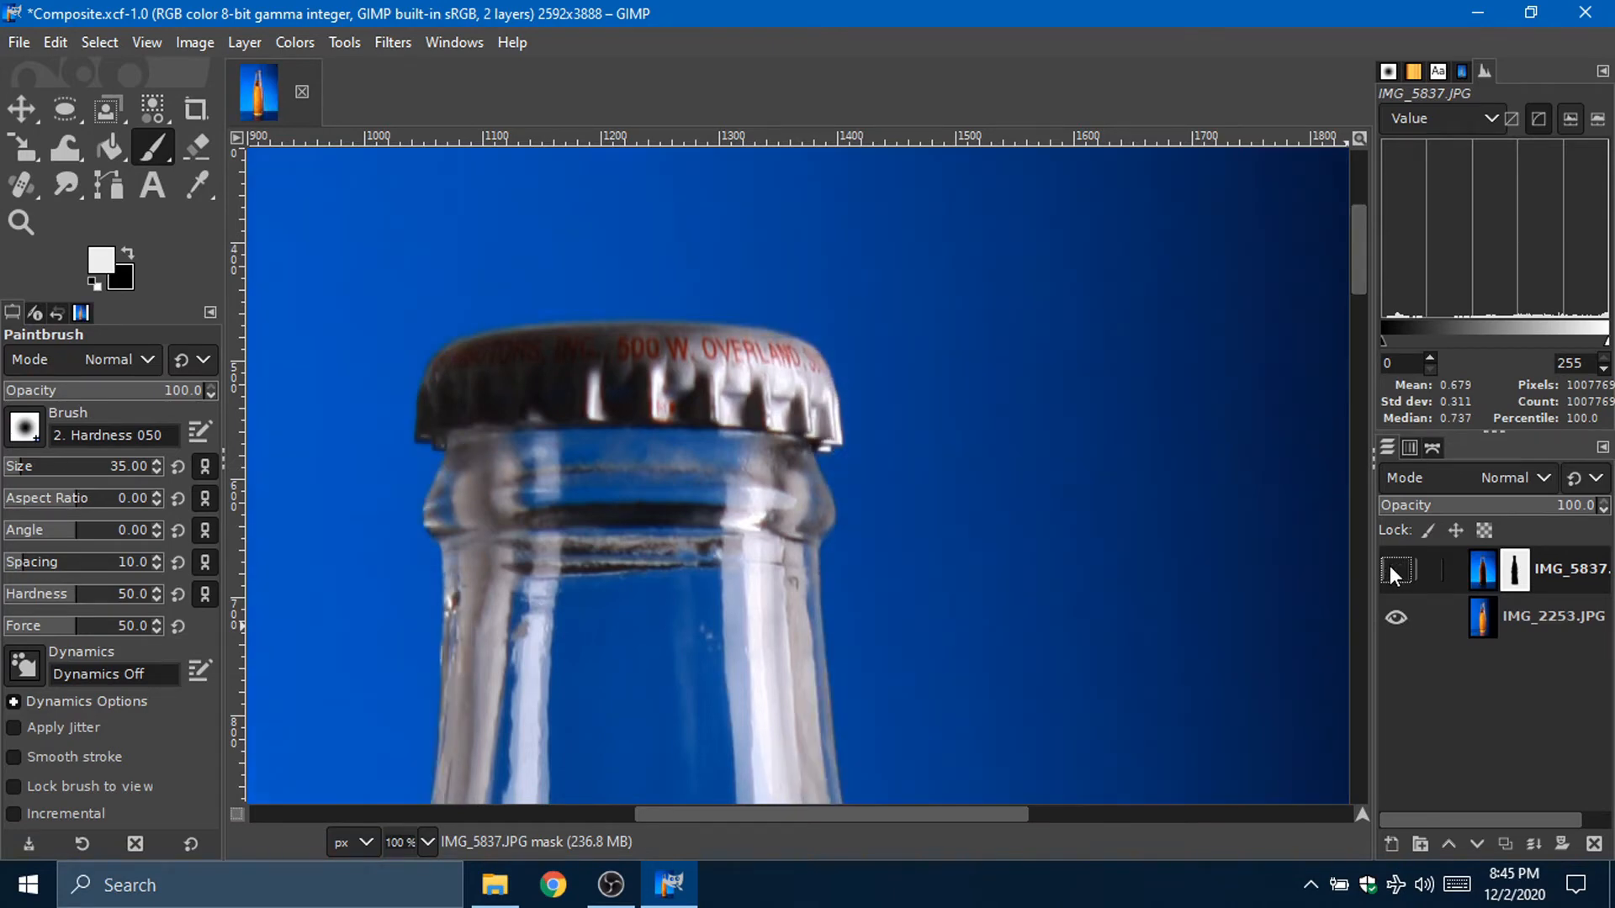
pyautogui.click(1392, 570)
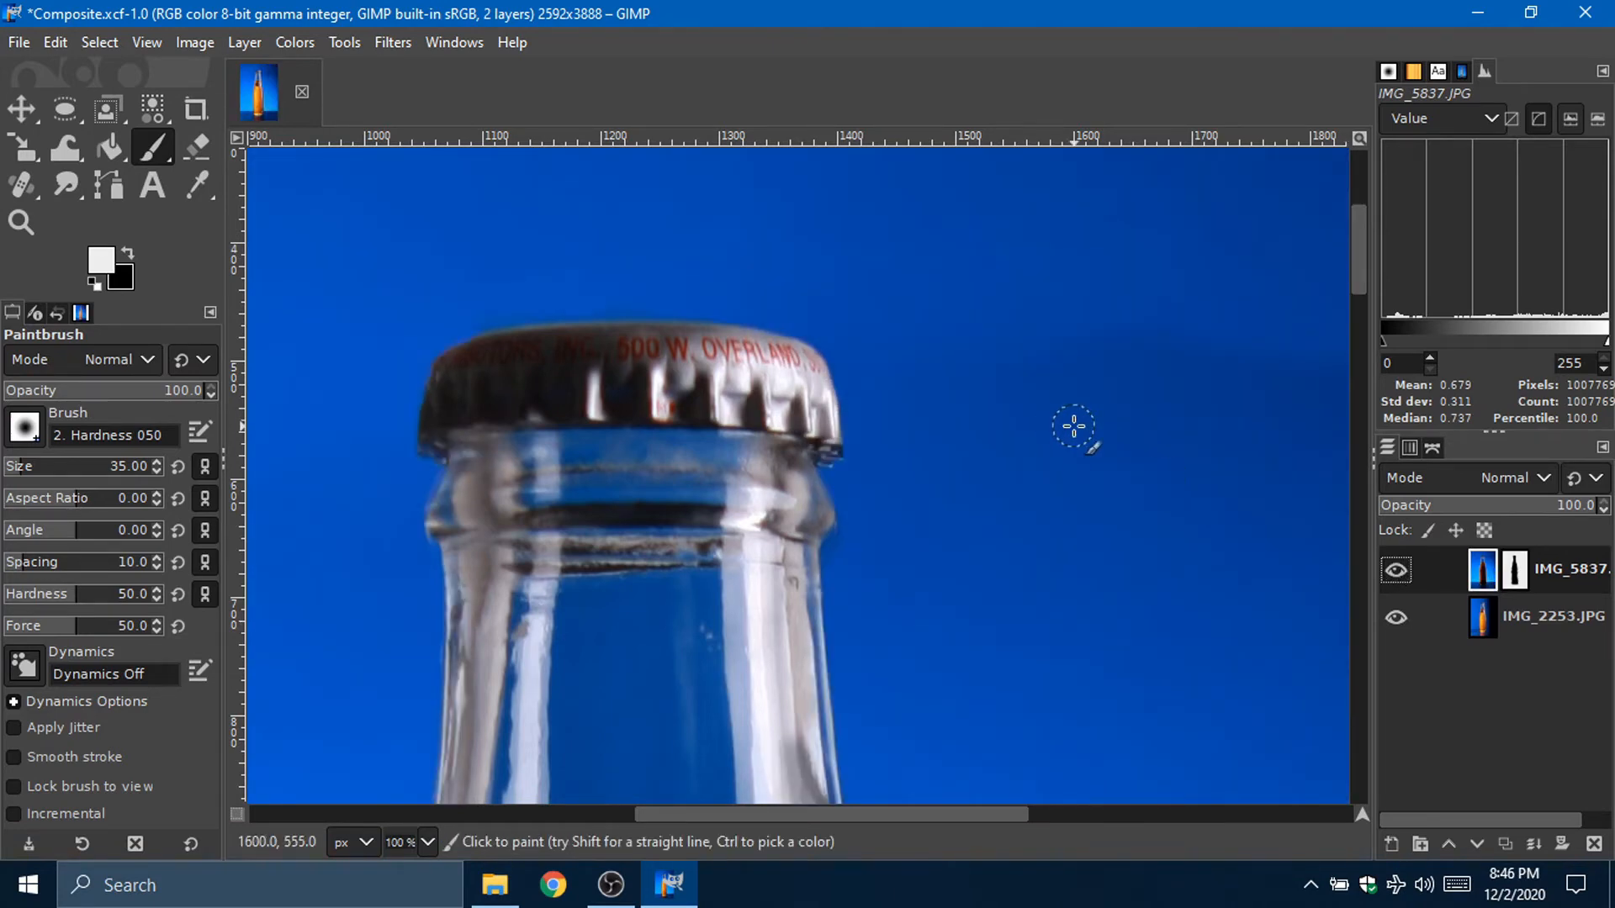
# Step: Nudge the IMG_5837.JPG layer slightly upward with the Move tool to line up the cap, and return to painting its mask
pyautogui.press('m')
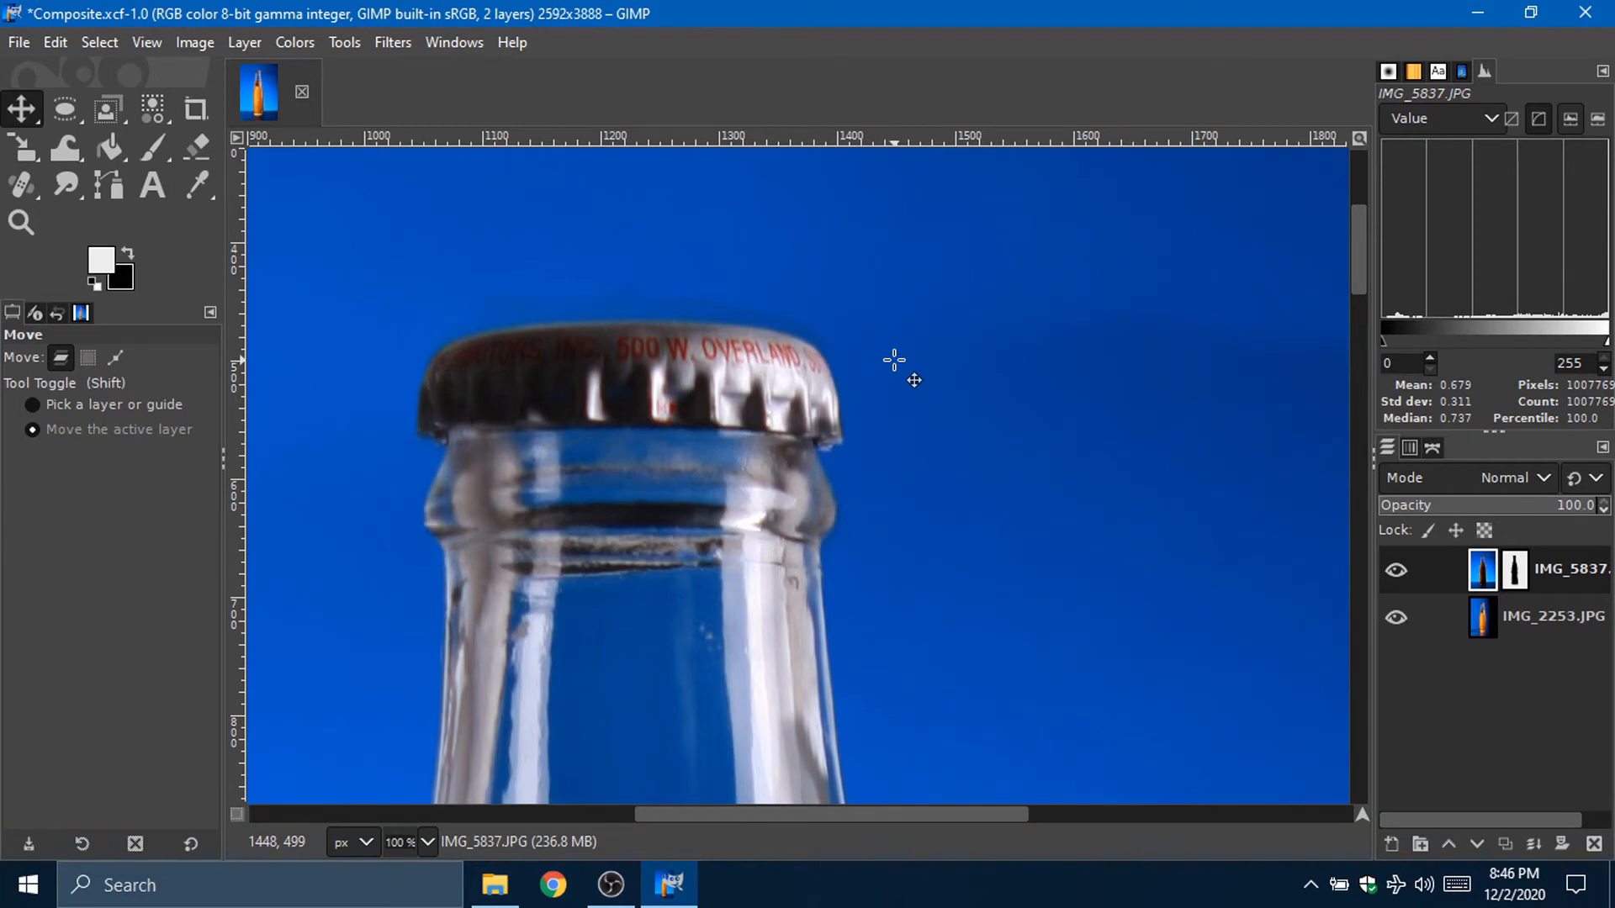
pyautogui.press('p')
pyautogui.click(573, 290)
pyautogui.scroll(-2, 1080, 486)
pyautogui.scroll(2, 1038, 508)
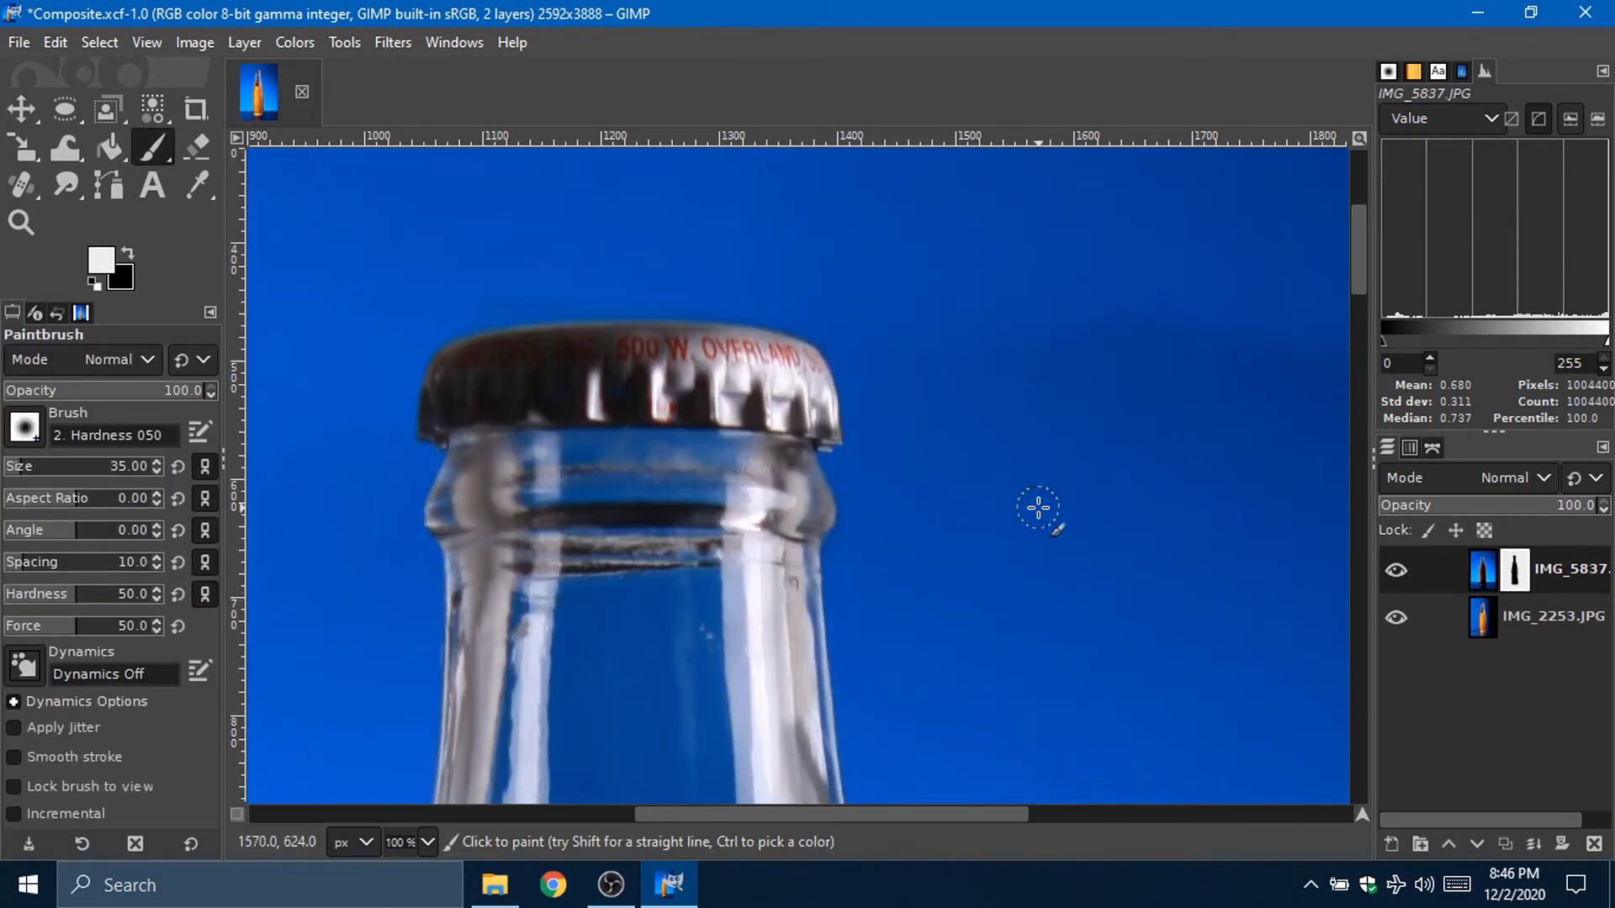
# Step: With IMG_2253.JPG hidden, paint black on the IMG_5837.JPG mask over the dark remnants at the cap's lower right and lower left corners
pyautogui.click(1398, 573)
pyautogui.click(1392, 563)
pyautogui.click(1396, 618)
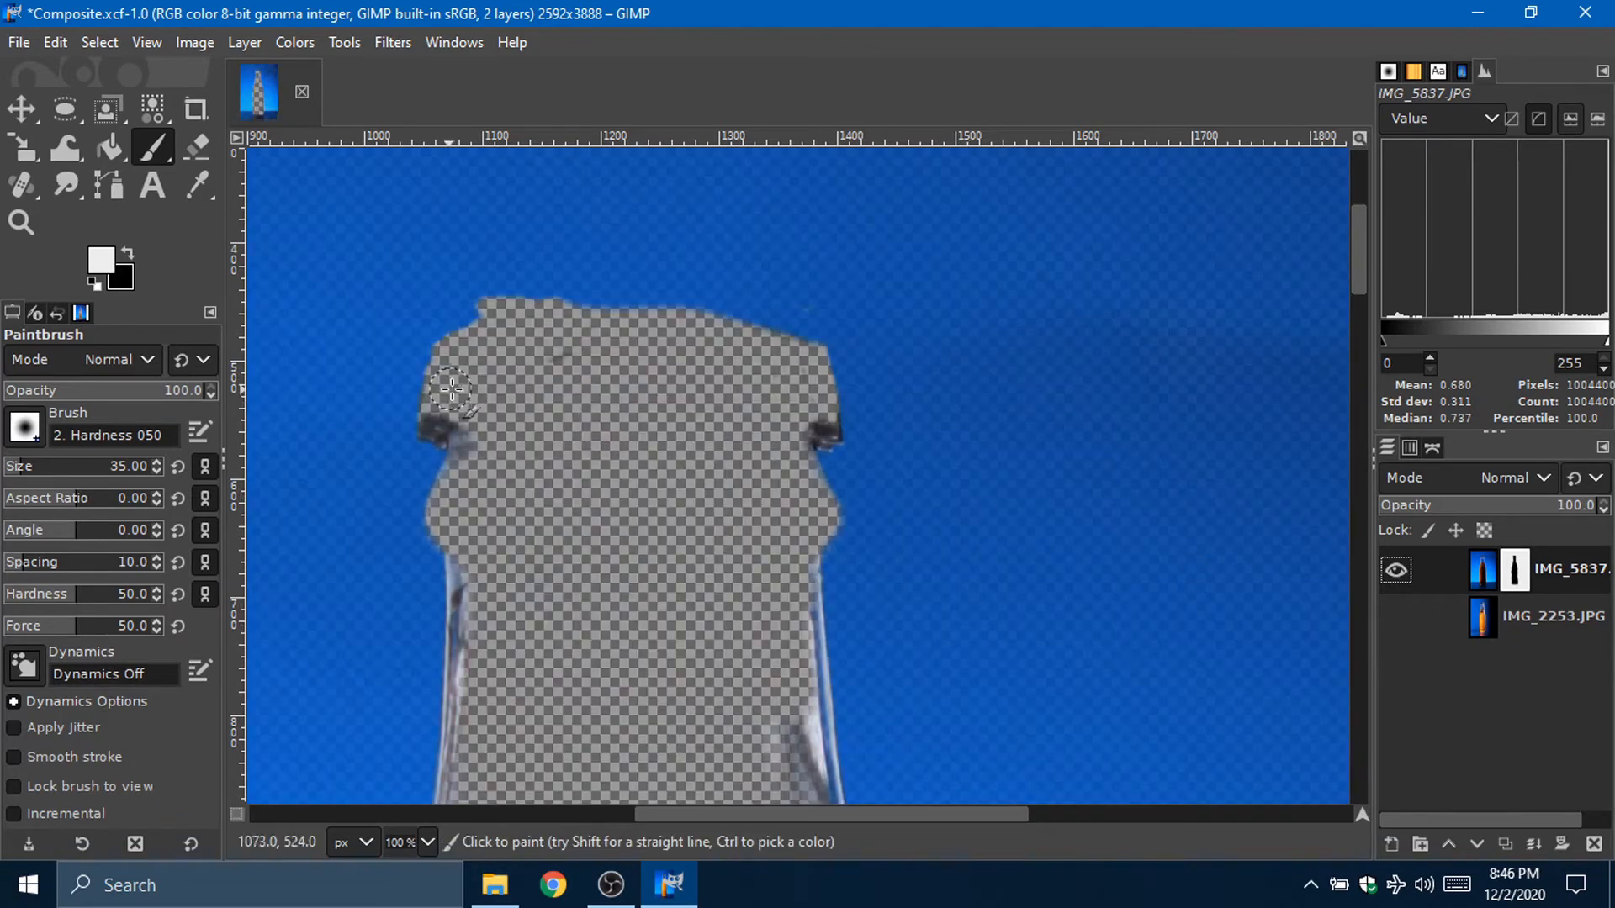
pyautogui.scroll(3, 760, 507)
pyautogui.press('x')
pyautogui.moveTo(866, 512); pyautogui.dragTo(891, 511)
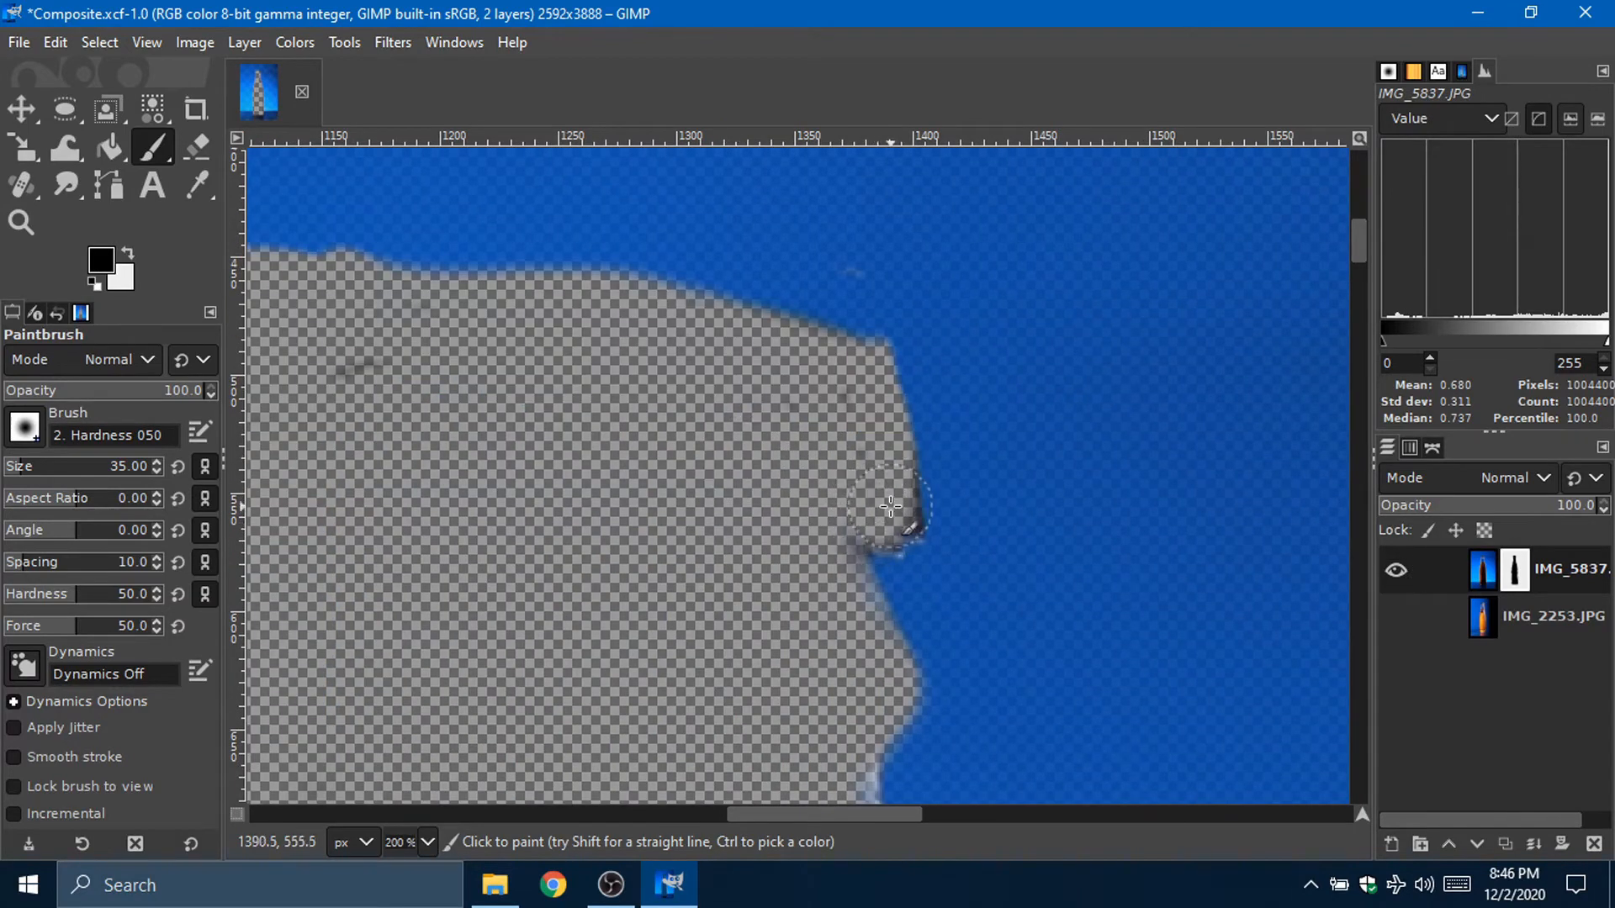
pyautogui.hscroll(-2, 590, 386)
pyautogui.moveTo(649, 498)
pyautogui.mouseDown()
pyautogui.moveTo(720, 541)
pyautogui.moveTo(804, 521)
pyautogui.mouseUp()
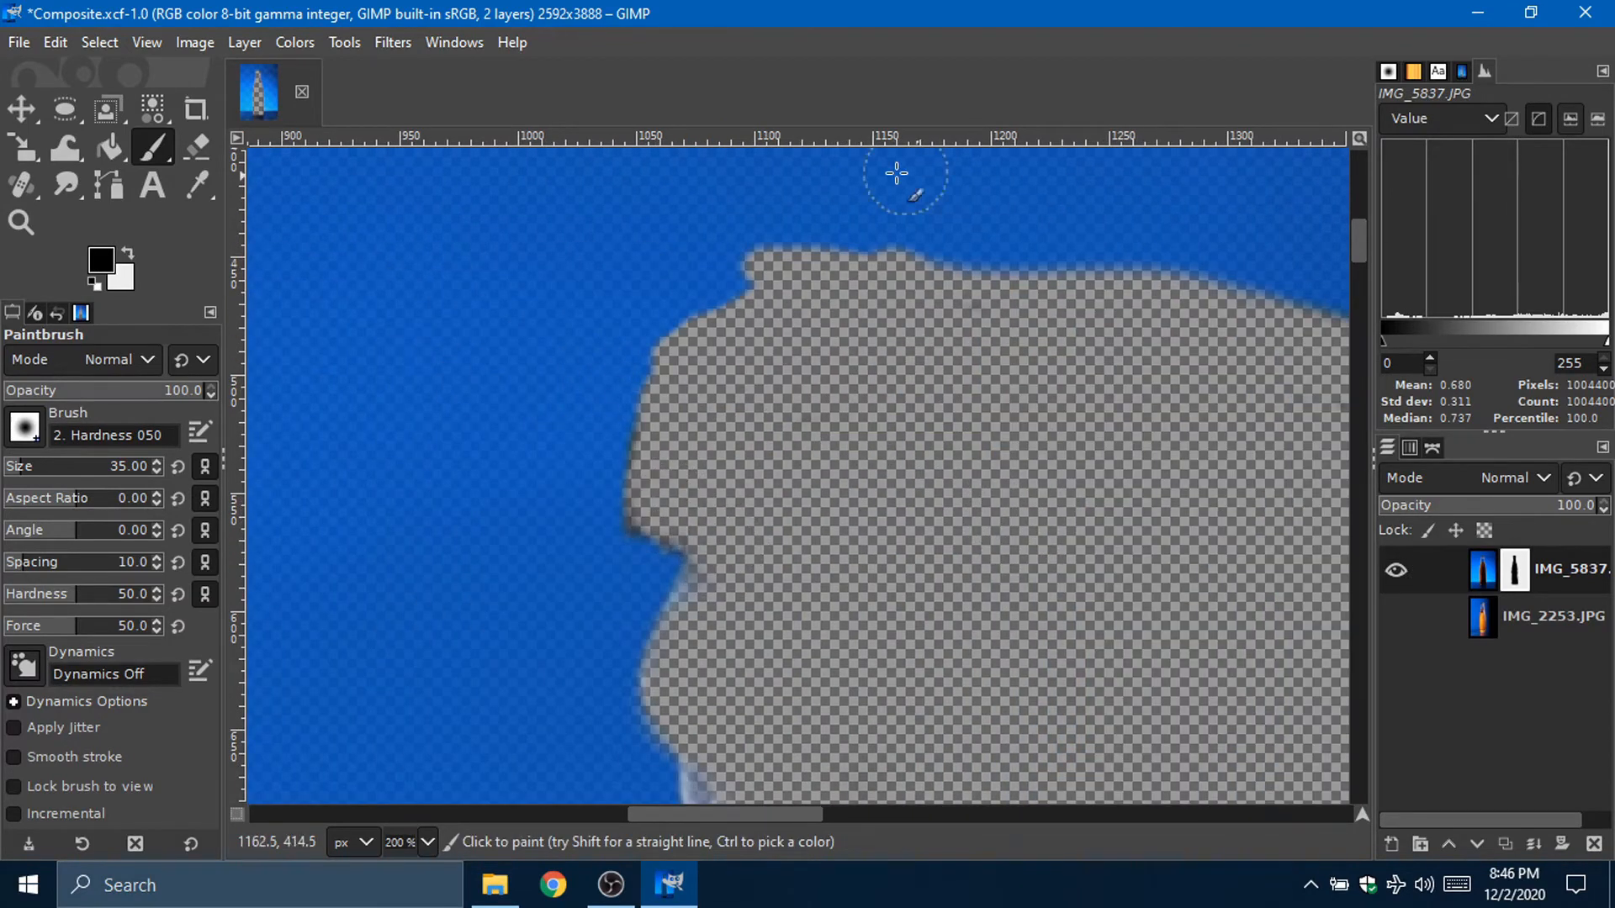
# Step: Reshape the mask along the cap's top edge with white and black strokes, and show IMG_2253.JPG again
pyautogui.press('x')
pyautogui.moveTo(975, 208)
pyautogui.mouseDown()
pyautogui.moveTo(717, 290)
pyautogui.moveTo(656, 322)
pyautogui.moveTo(635, 358)
pyautogui.moveTo(694, 316)
pyautogui.moveTo(986, 261)
pyautogui.moveTo(1215, 275)
pyautogui.moveTo(1006, 312)
pyautogui.moveTo(862, 304)
pyautogui.moveTo(972, 336)
pyautogui.moveTo(1203, 314)
pyautogui.moveTo(1064, 313)
pyautogui.mouseUp()
pyautogui.hscroll(3, 946, 314)
pyautogui.press('x')
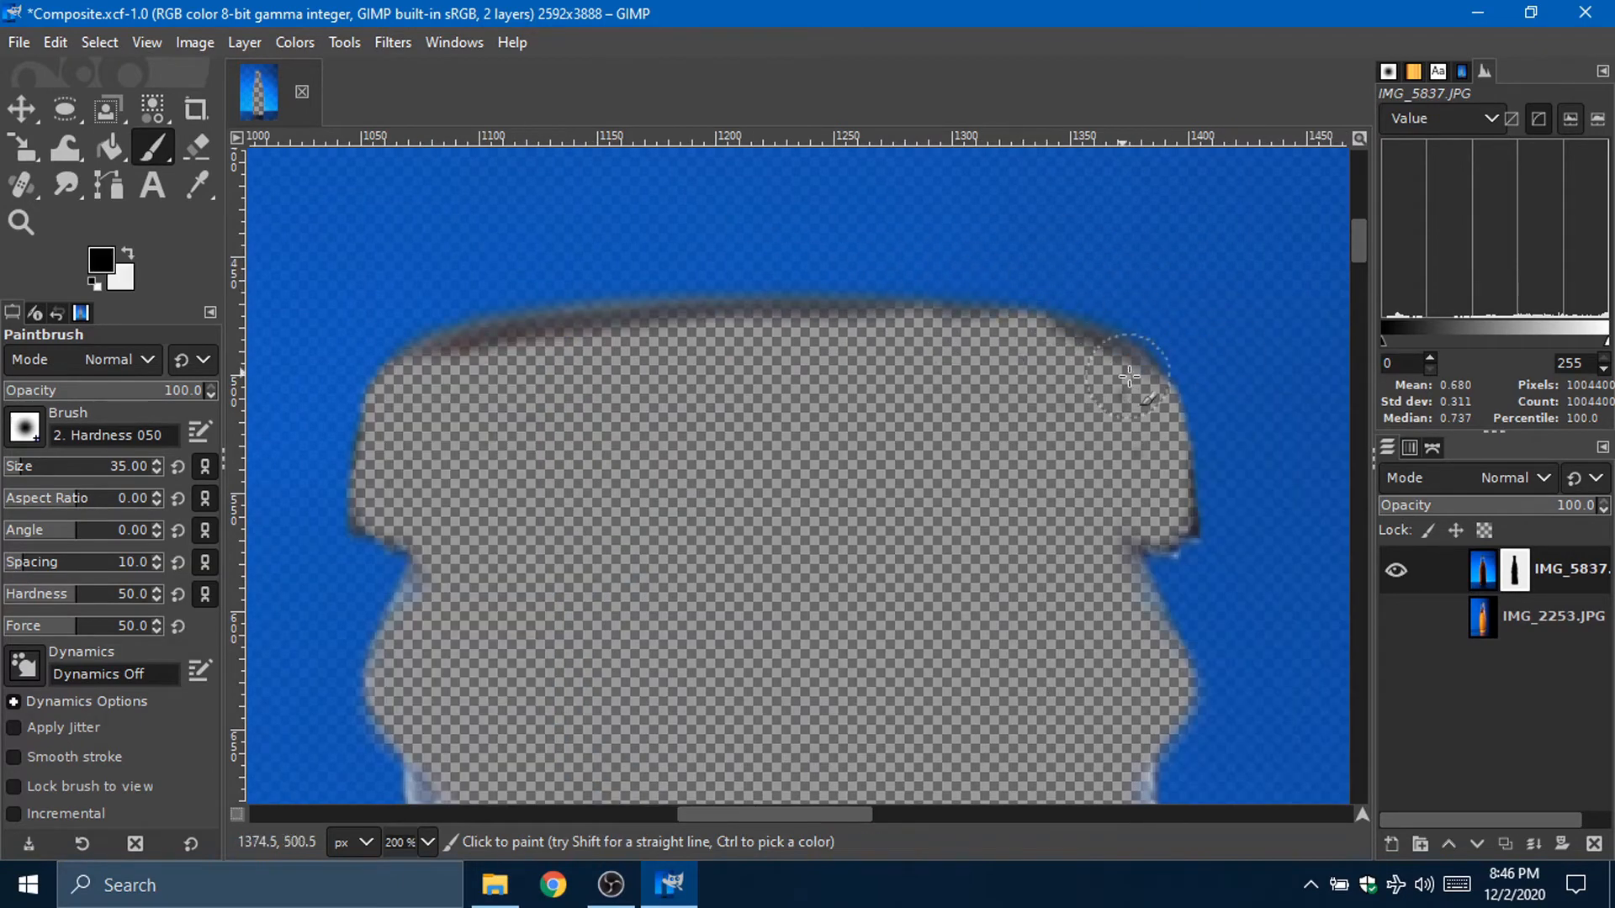
pyautogui.moveTo(1127, 374)
pyautogui.mouseDown()
pyautogui.moveTo(1058, 349)
pyautogui.moveTo(819, 318)
pyautogui.moveTo(482, 338)
pyautogui.moveTo(400, 361)
pyautogui.mouseUp()
pyautogui.press('x')
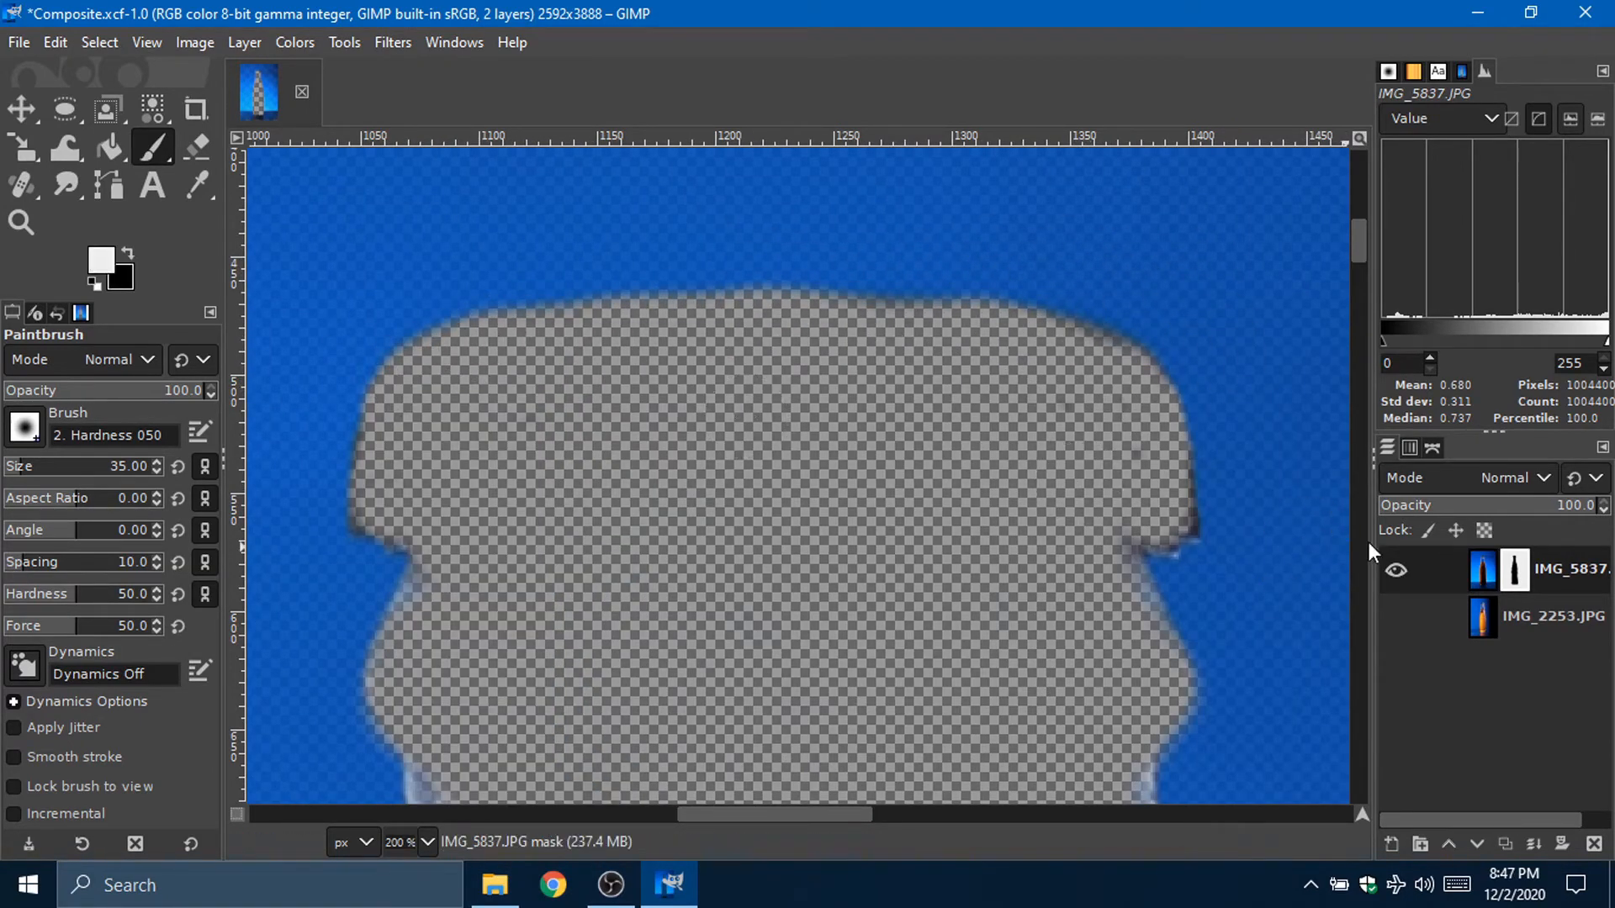
pyautogui.keyDown('shift'); pyautogui.click(1392, 567); pyautogui.keyUp('shift')
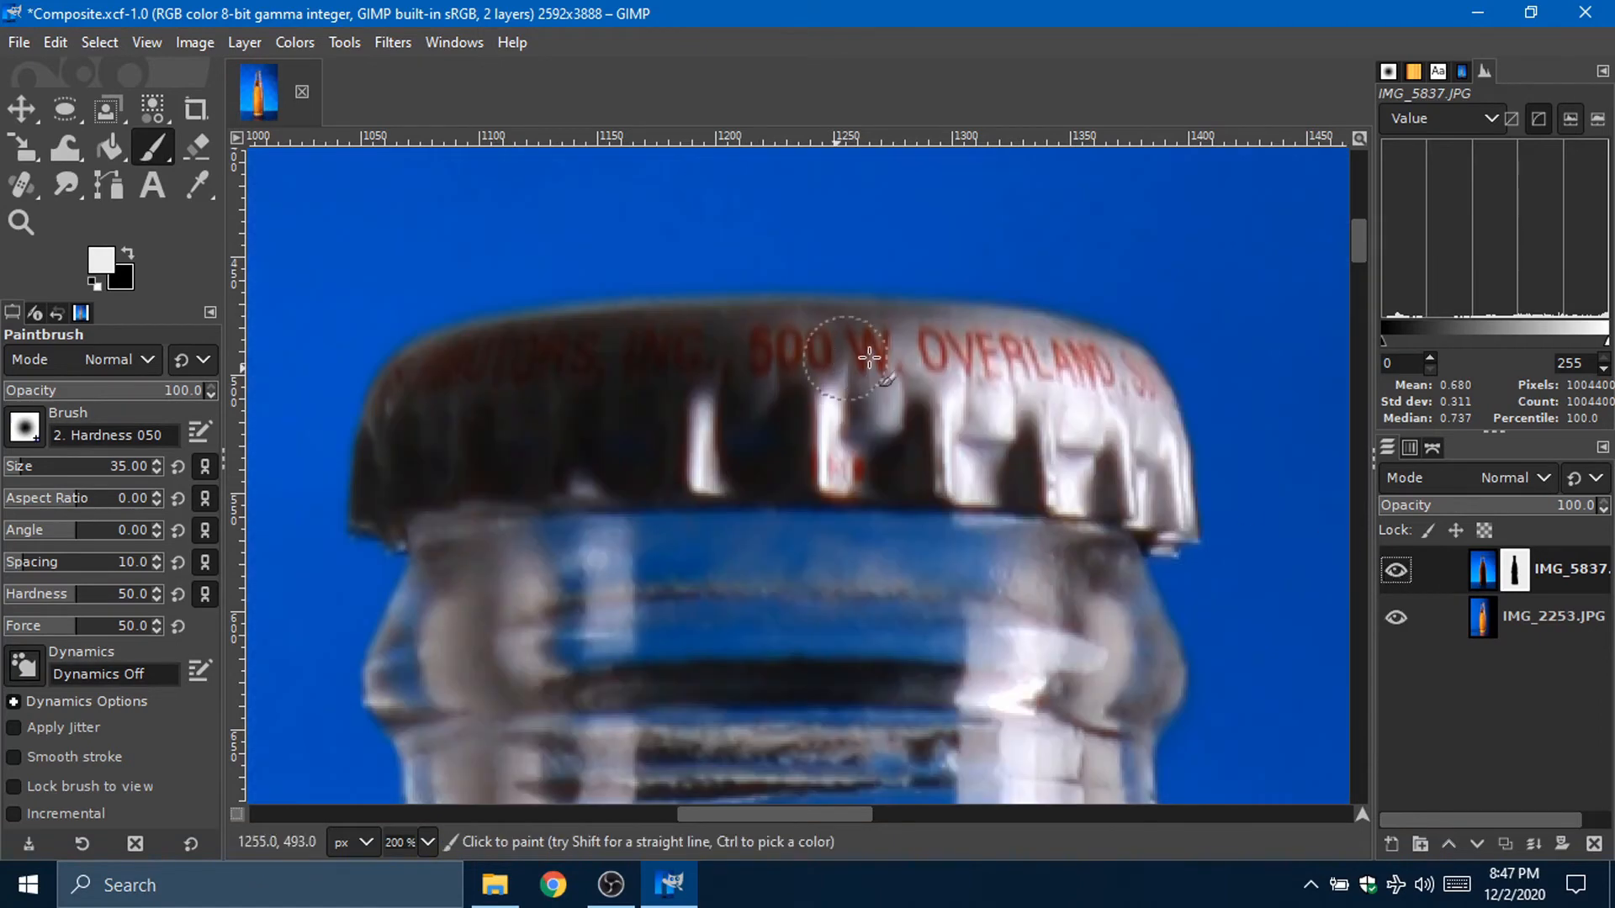
# Step: Check the reshaped top edge of the cap at 100% with the IMG_5837.JPG layer hidden and shown
pyautogui.press('1')
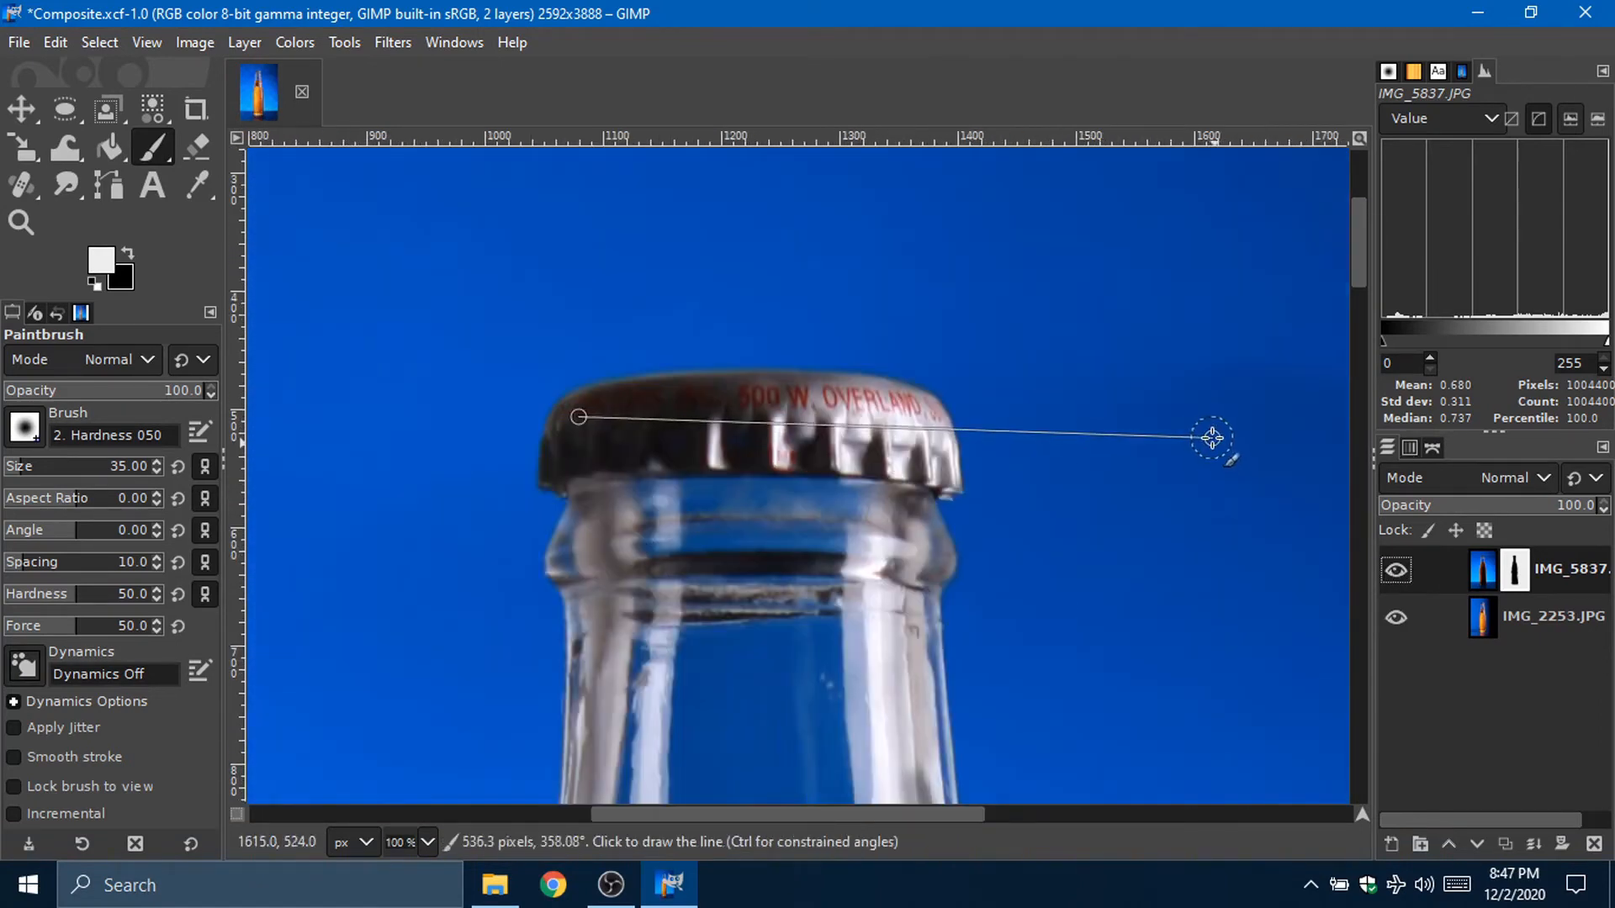
pyautogui.click(1393, 565)
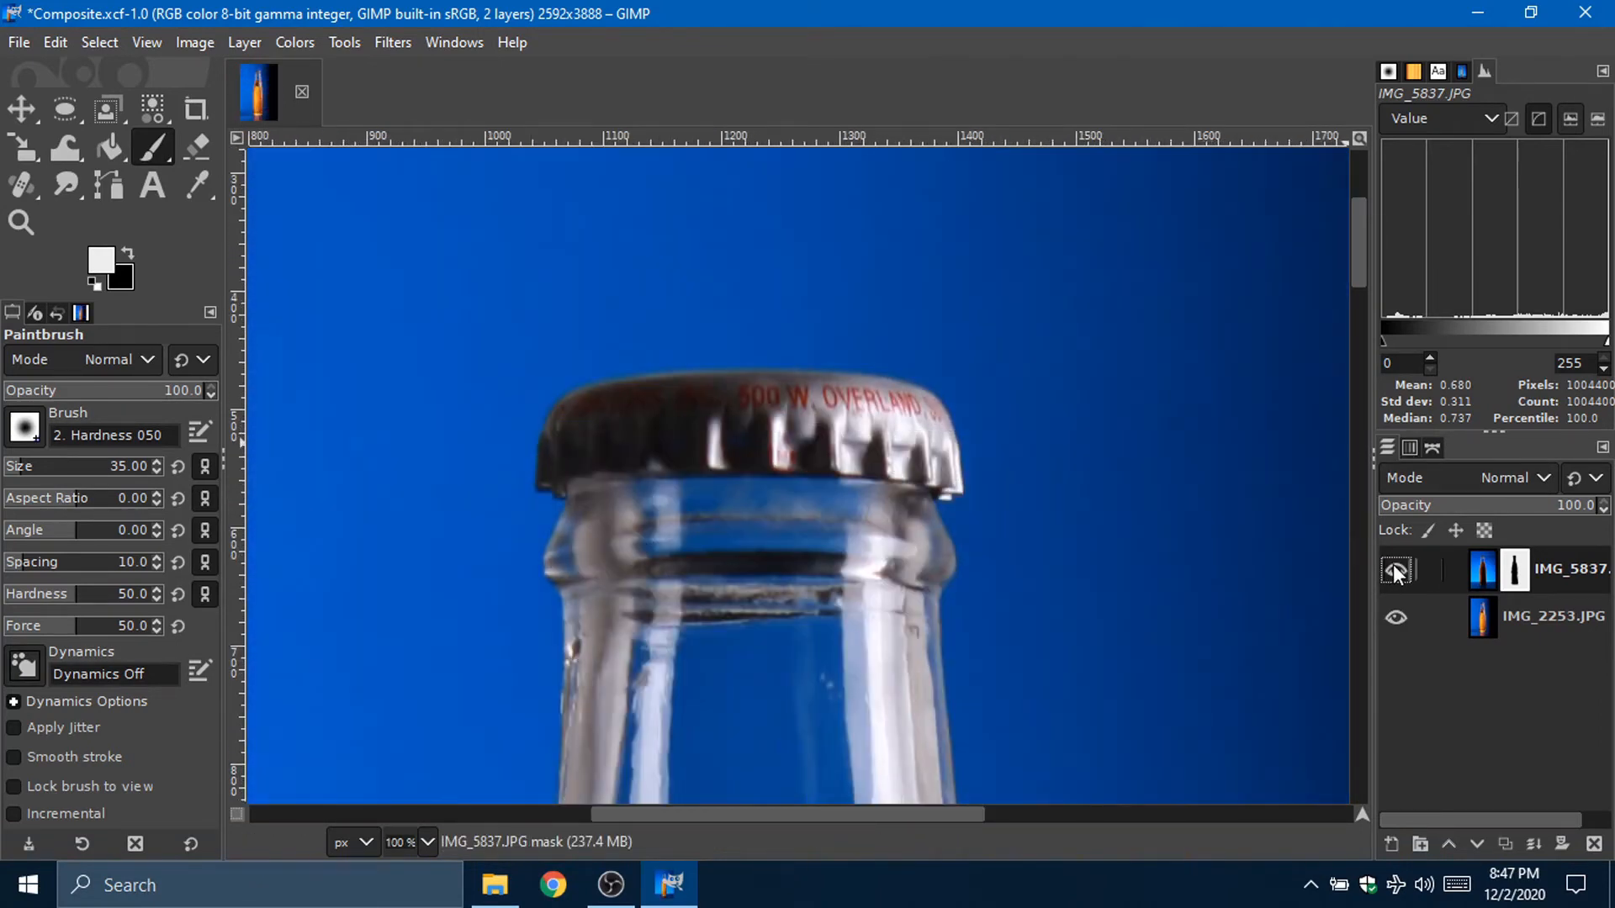
pyautogui.click(1394, 565)
pyautogui.click(1394, 565)
# Step: With only IMG_5837.JPG visible, paint black on its mask along the cap's right edge, and show IMG_2253.JPG again
pyautogui.scroll(3, 1068, 418)
pyautogui.press('2')
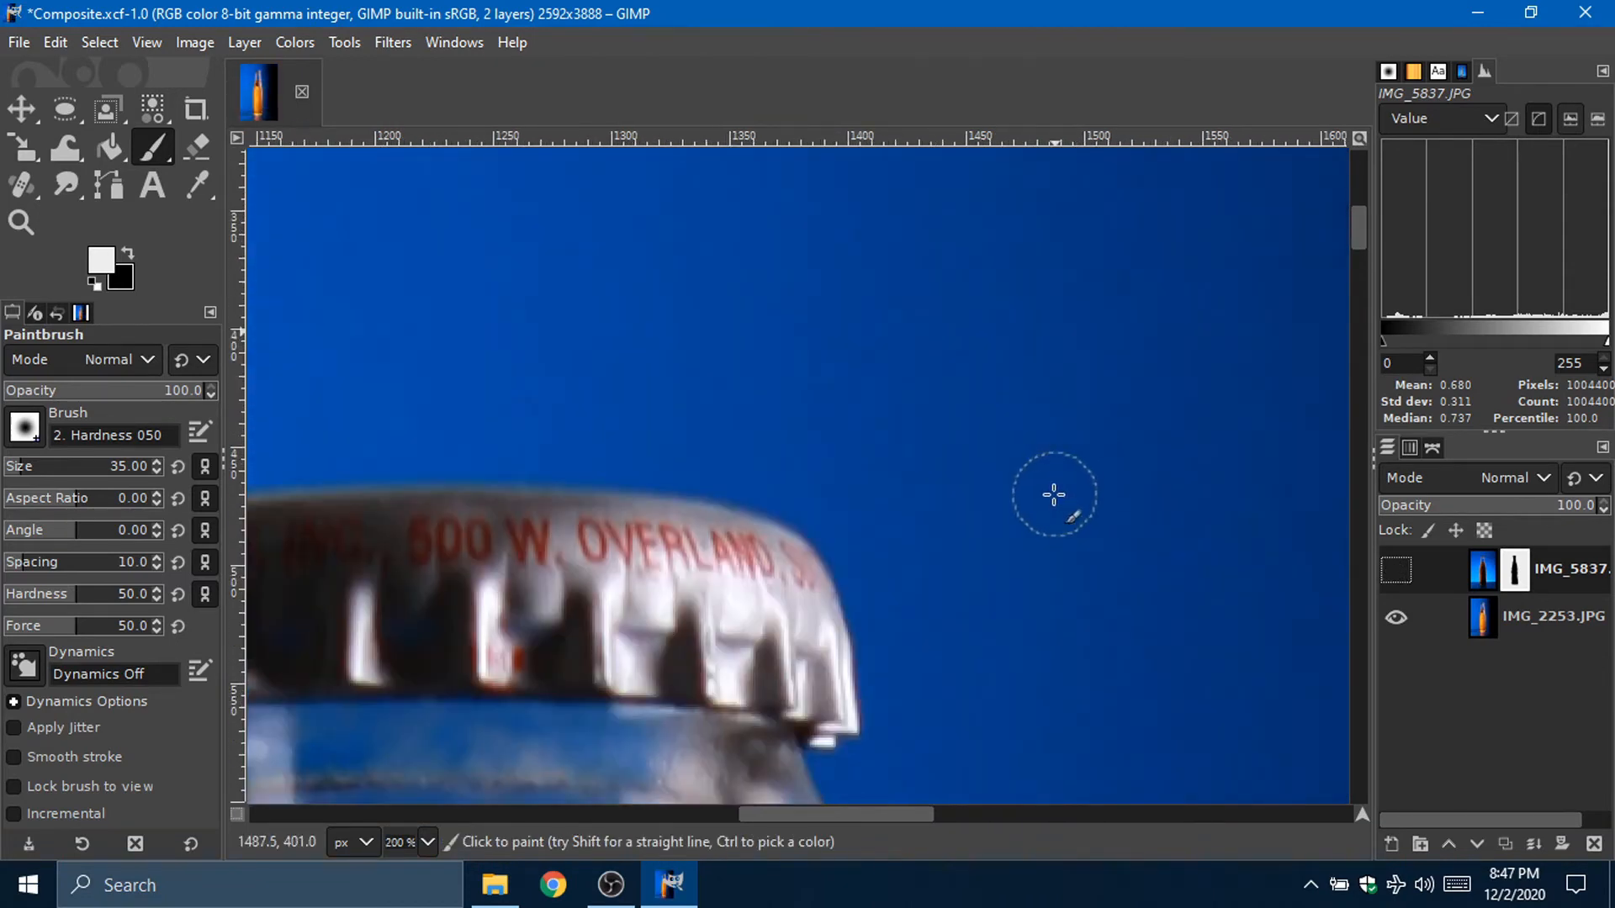
pyautogui.keyDown('shift'); pyautogui.click(1398, 567); pyautogui.keyUp('shift')
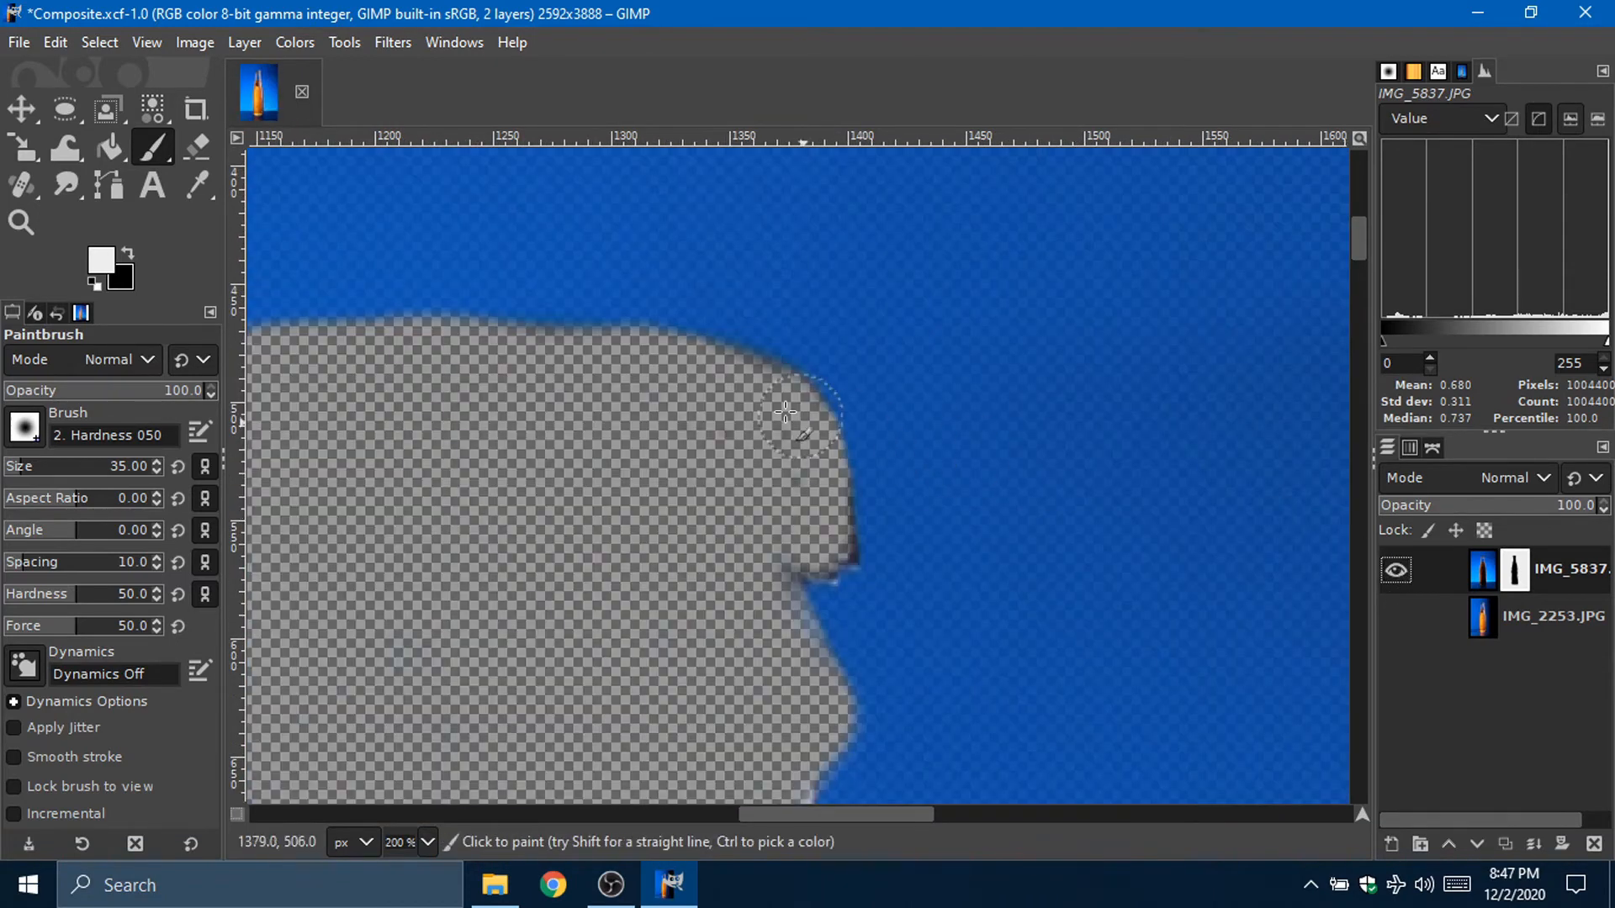
pyautogui.click(765, 387)
pyautogui.press('x')
pyautogui.moveTo(767, 385)
pyautogui.mouseDown()
pyautogui.moveTo(805, 379)
pyautogui.moveTo(846, 550)
pyautogui.mouseUp()
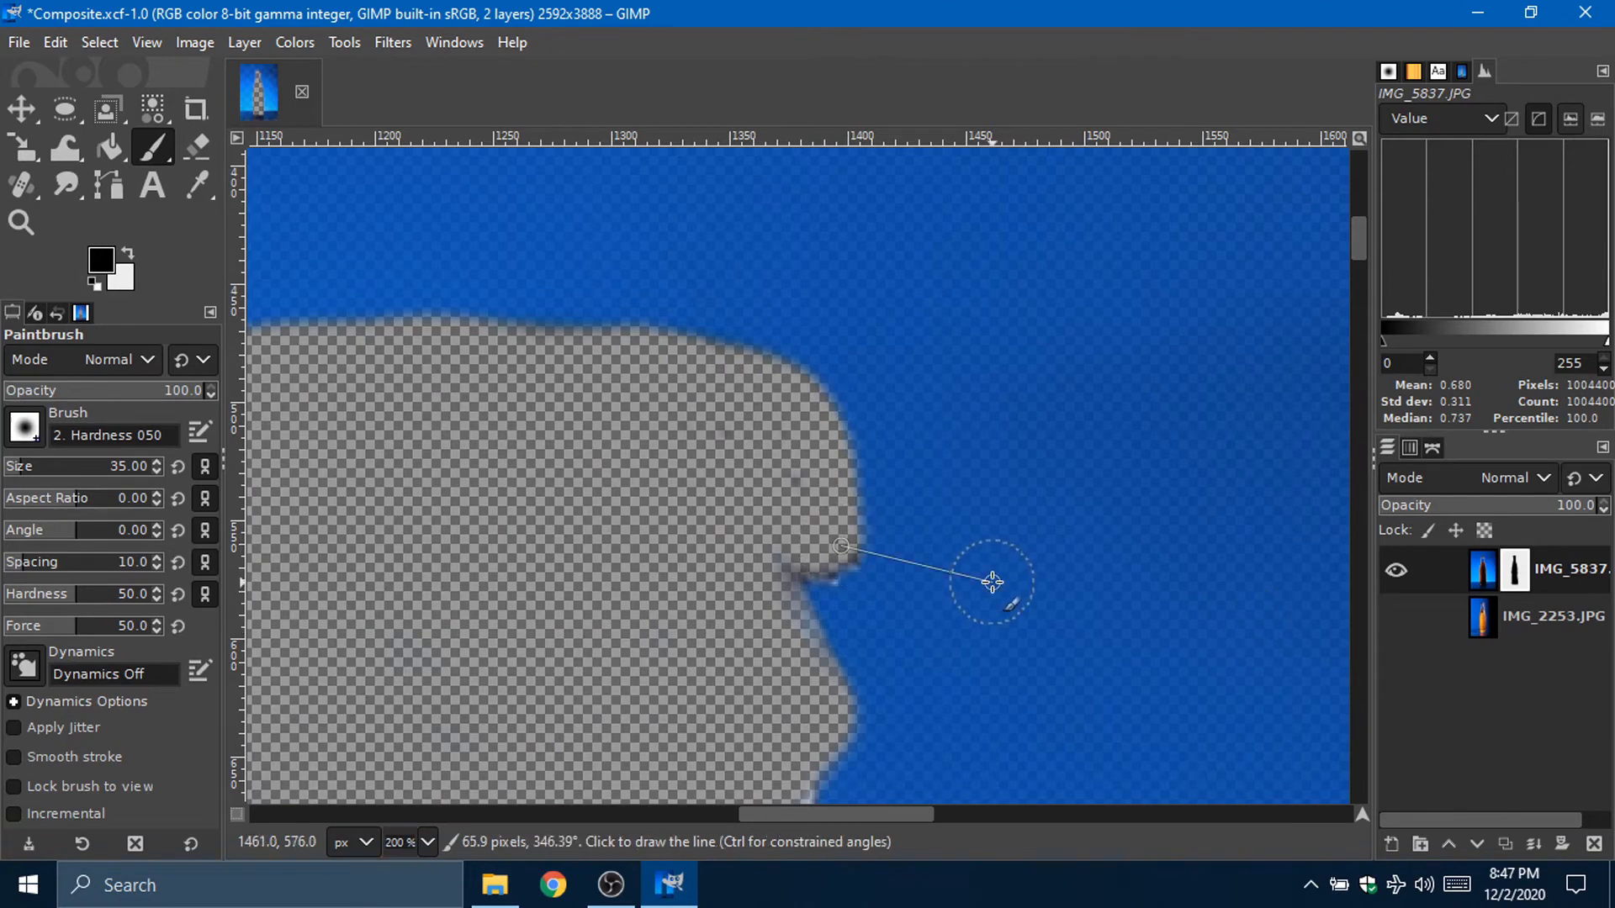
pyautogui.hscroll(-2, 992, 581)
pyautogui.hscroll(2, 1326, 538)
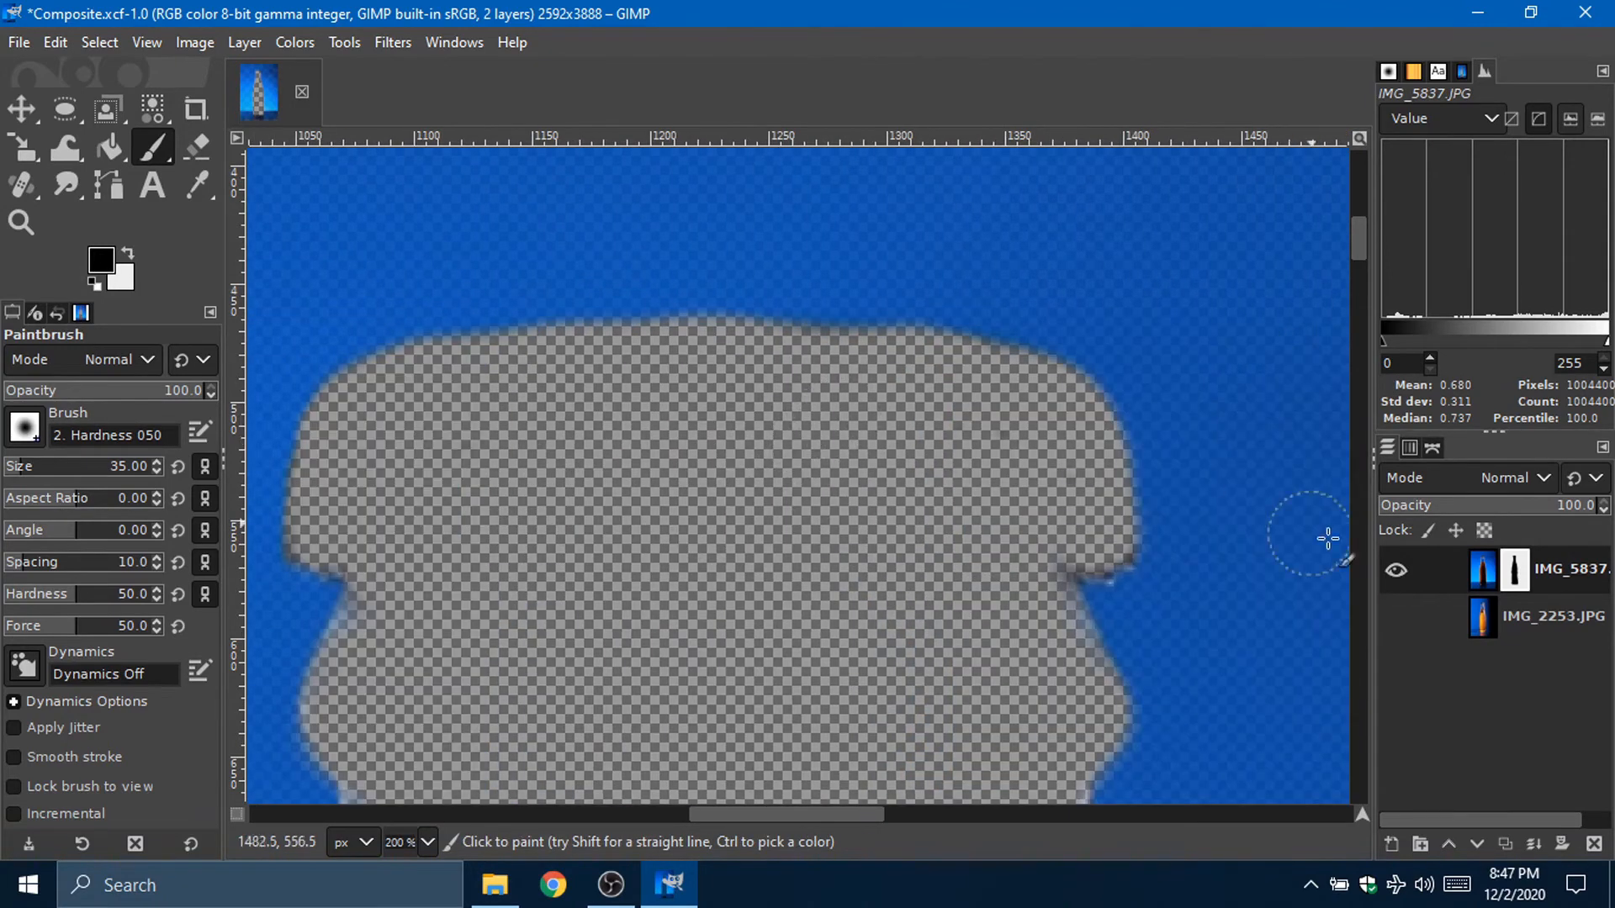
pyautogui.keyDown('shift'); pyautogui.click(1389, 571); pyautogui.keyUp('shift')
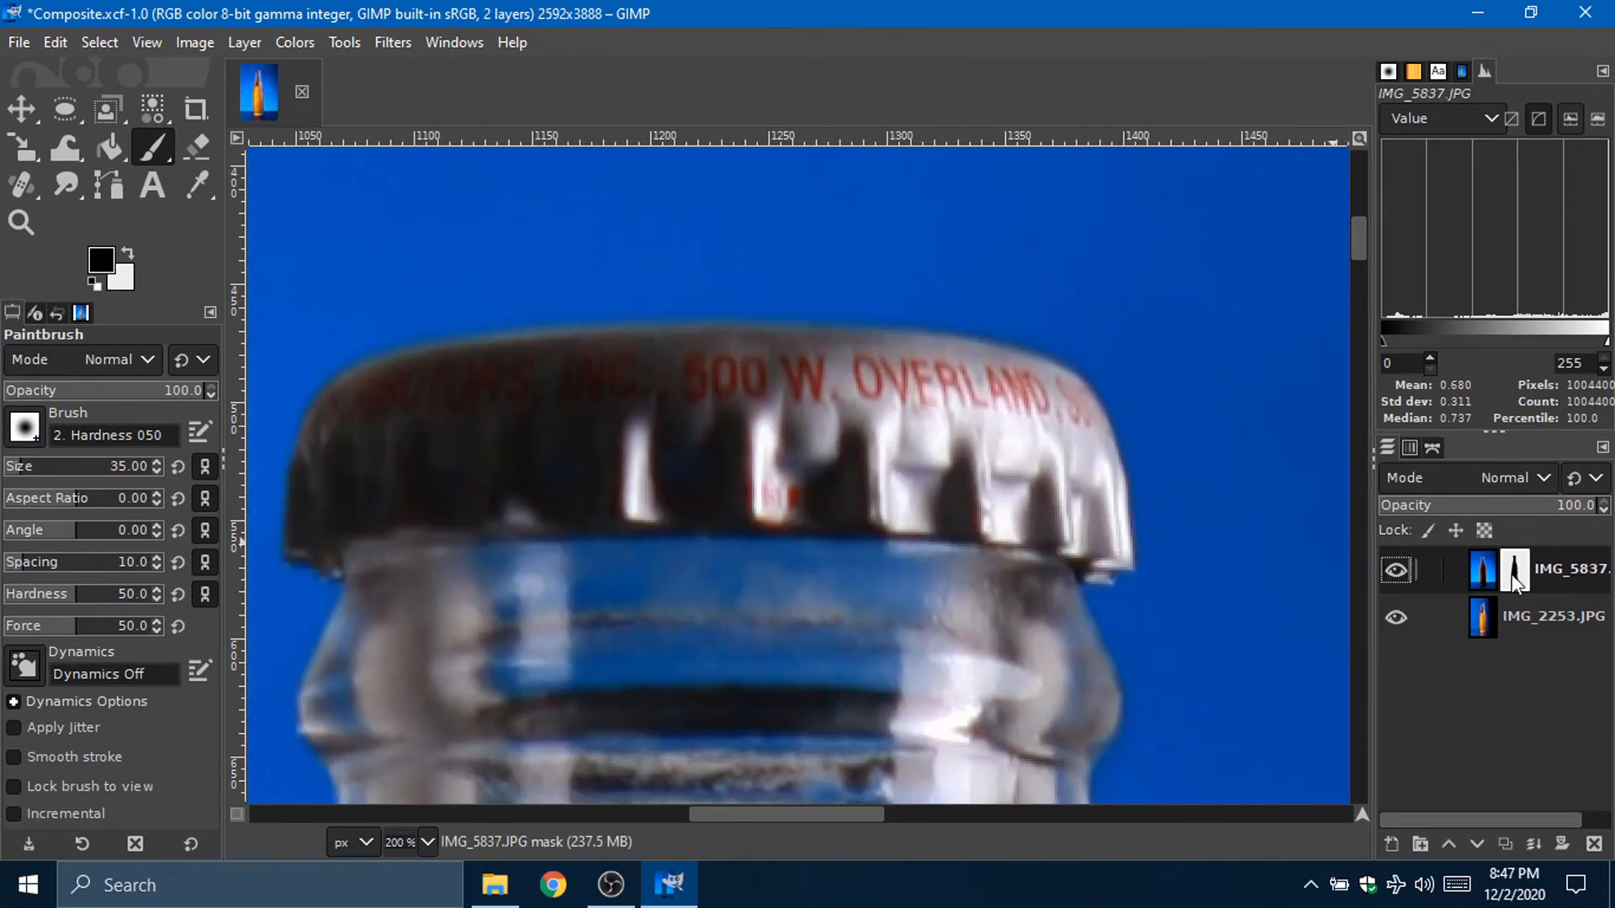
# Step: Compare the finished cap and neck with the IMG_5837.JPG layer hidden and shown
pyautogui.scroll(-2, 1173, 587)
pyautogui.scroll(-3, 1186, 564)
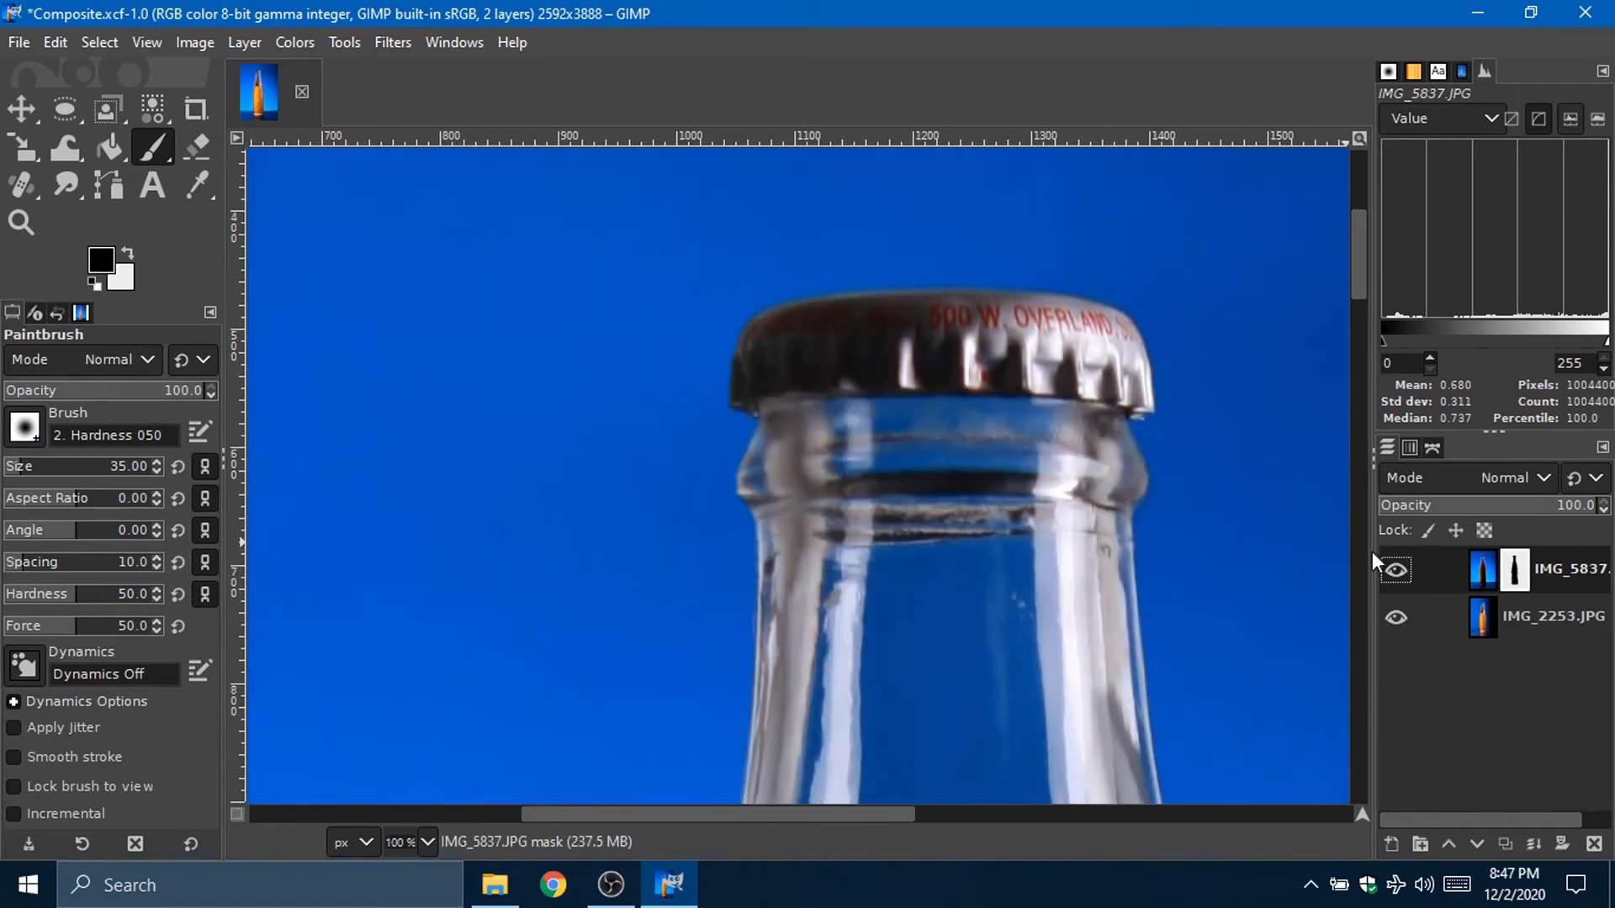
pyautogui.click(1401, 570)
pyautogui.click(1401, 570)
pyautogui.click(1401, 570)
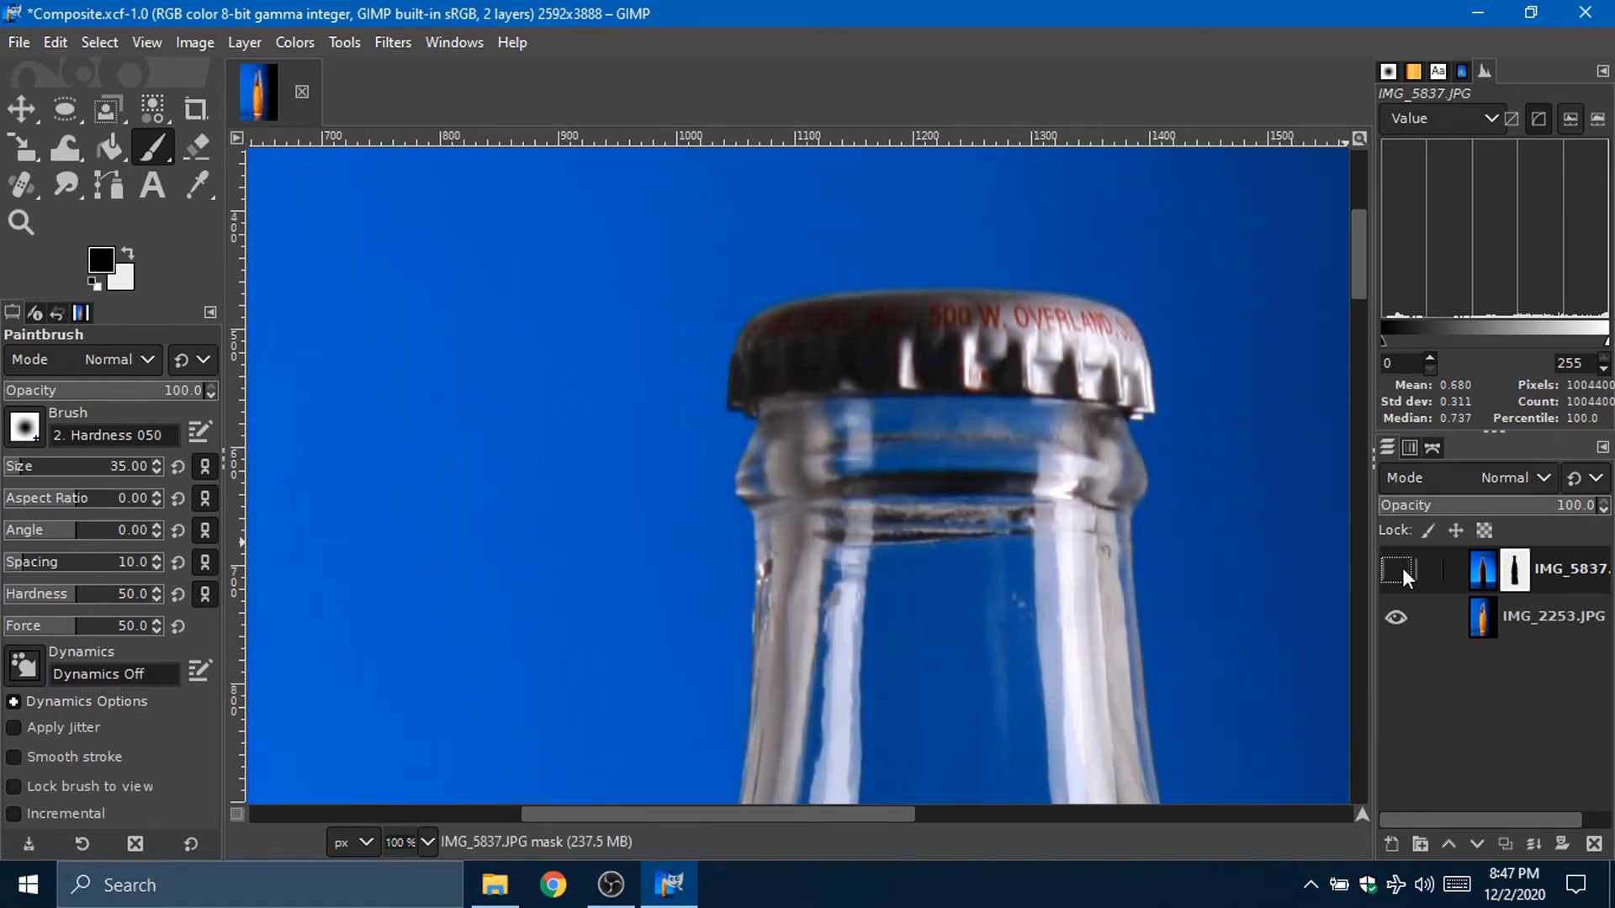
pyautogui.click(1401, 570)
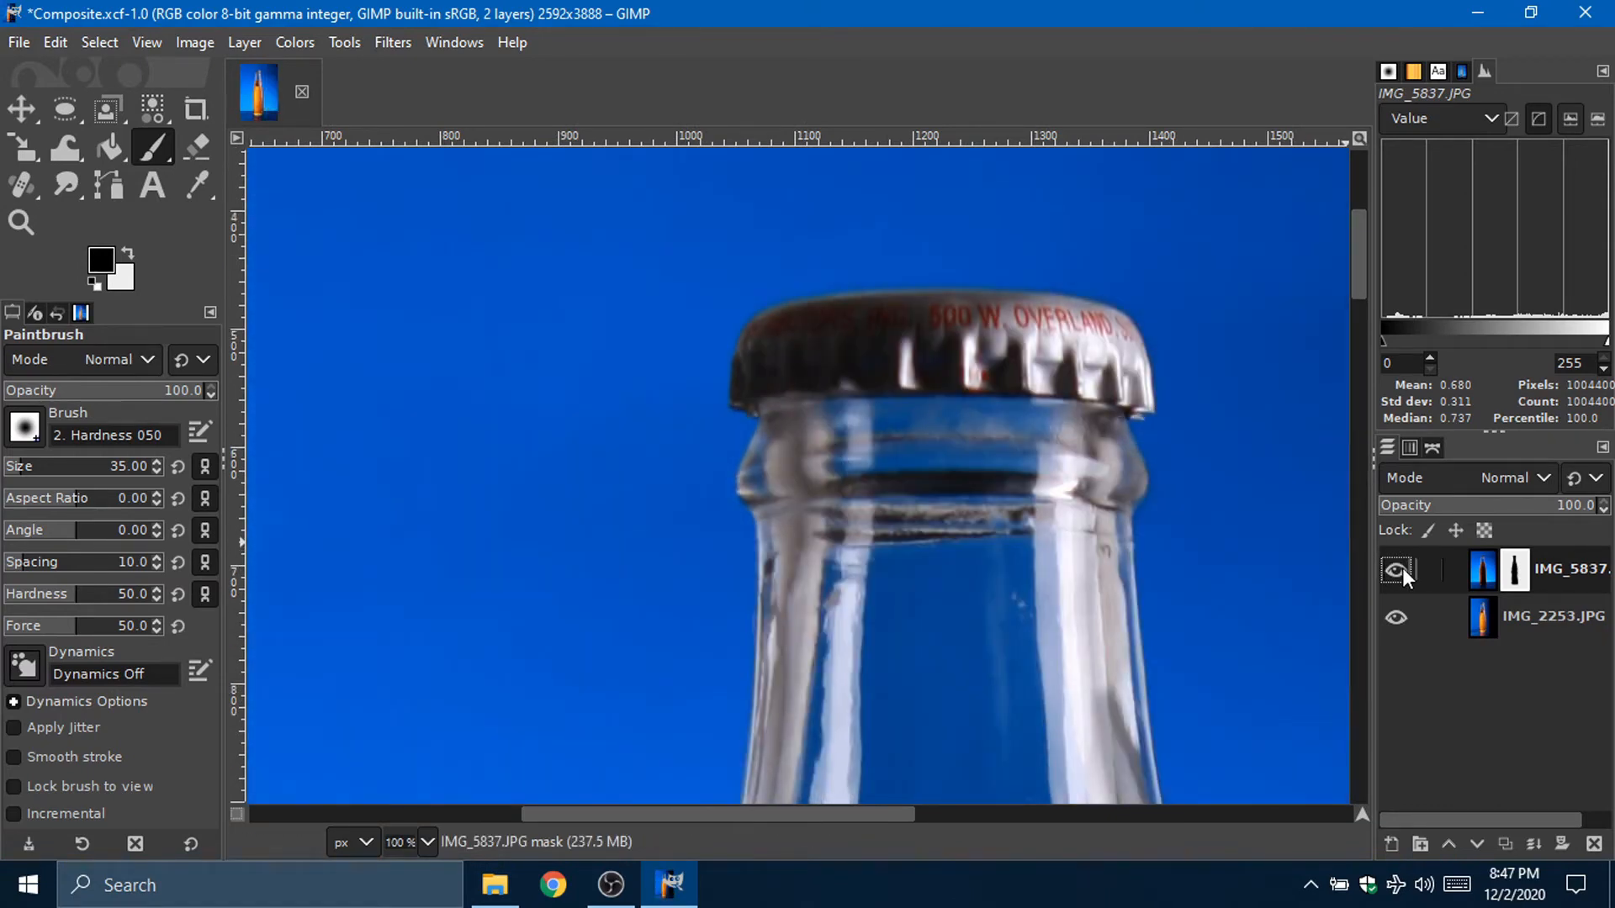
pyautogui.click(1401, 570)
pyautogui.click(1401, 570)
pyautogui.click(1401, 570)
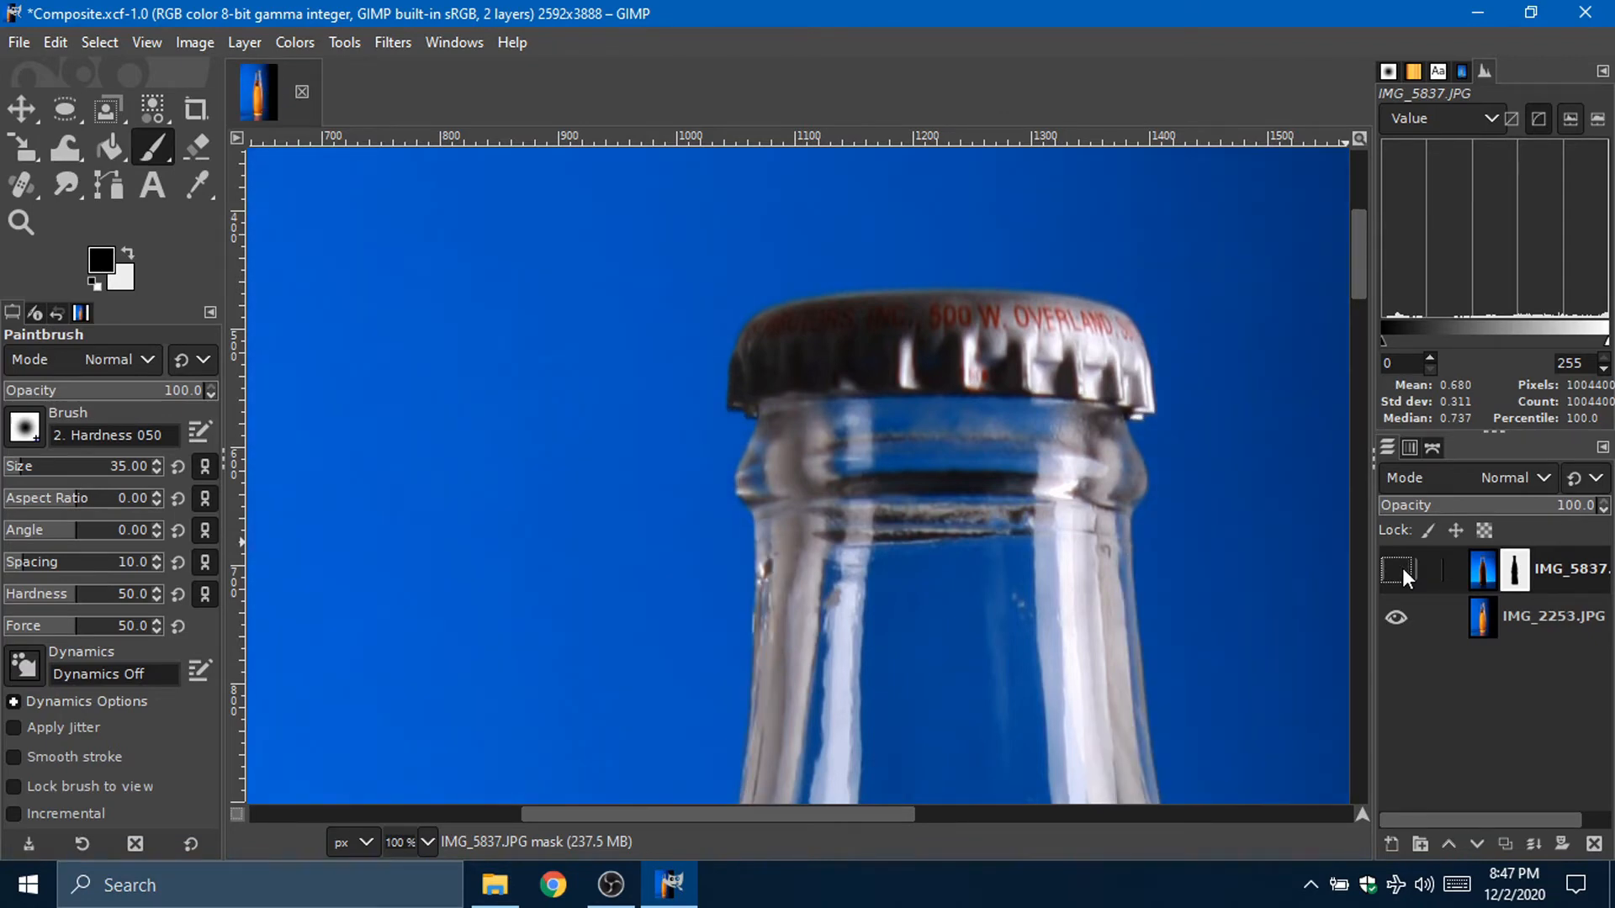
pyautogui.click(1401, 570)
# Step: Examine the background and the full length of the bottle for remaining flaws in the composite
pyautogui.hscroll(3, 1204, 519)
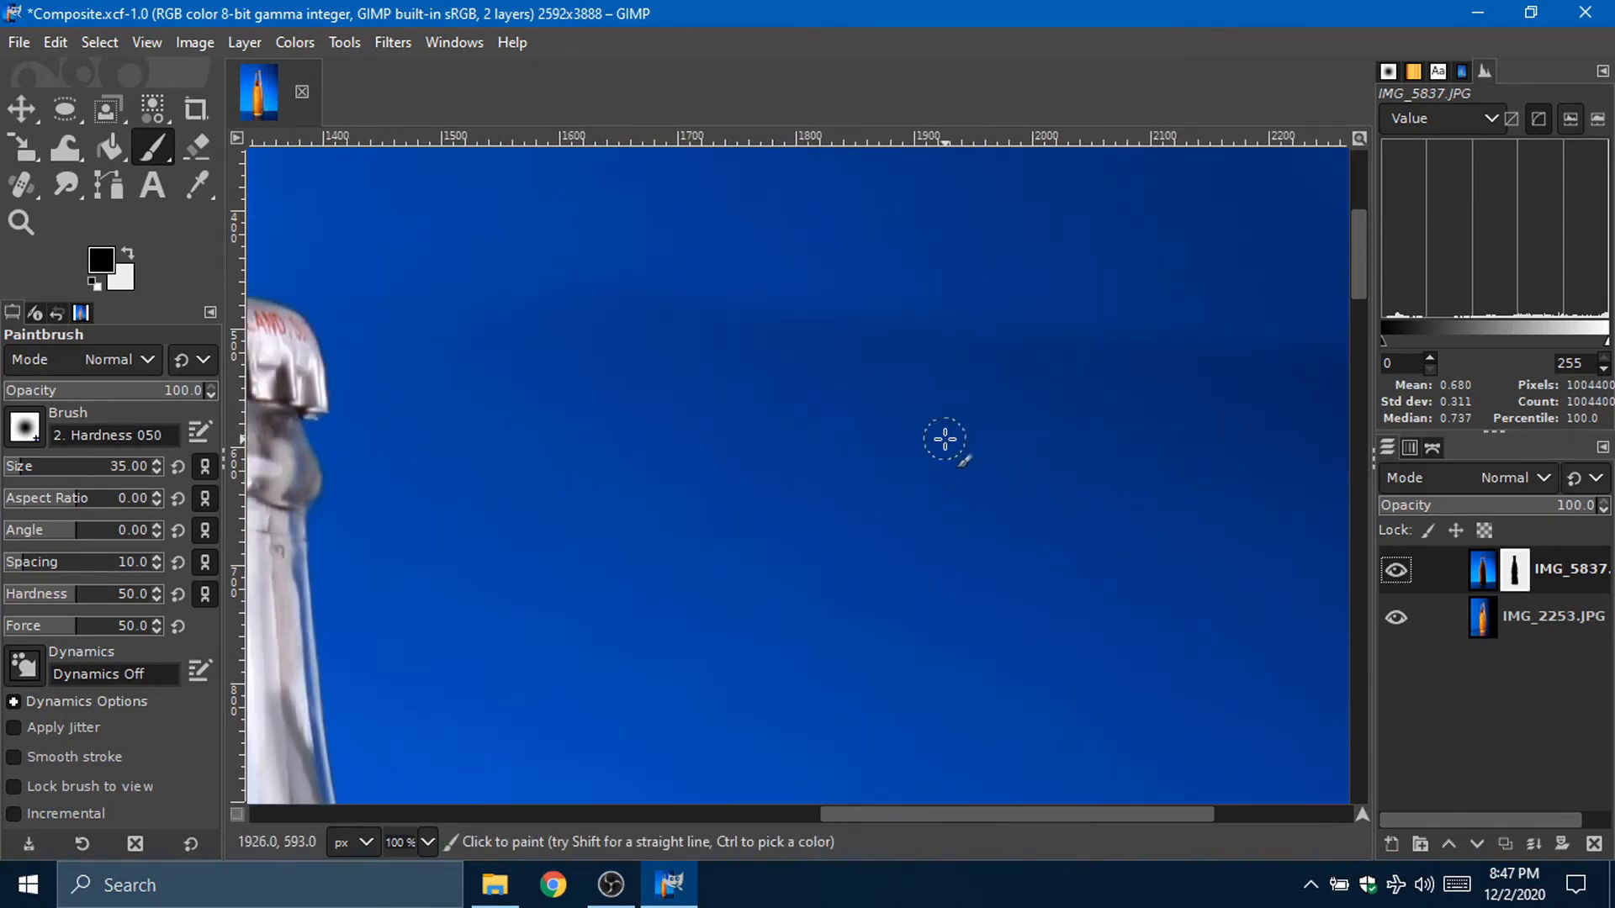
pyautogui.hscroll(-3, 948, 440)
pyautogui.scroll(-3, 992, 448)
pyautogui.scroll(-5, 994, 450)
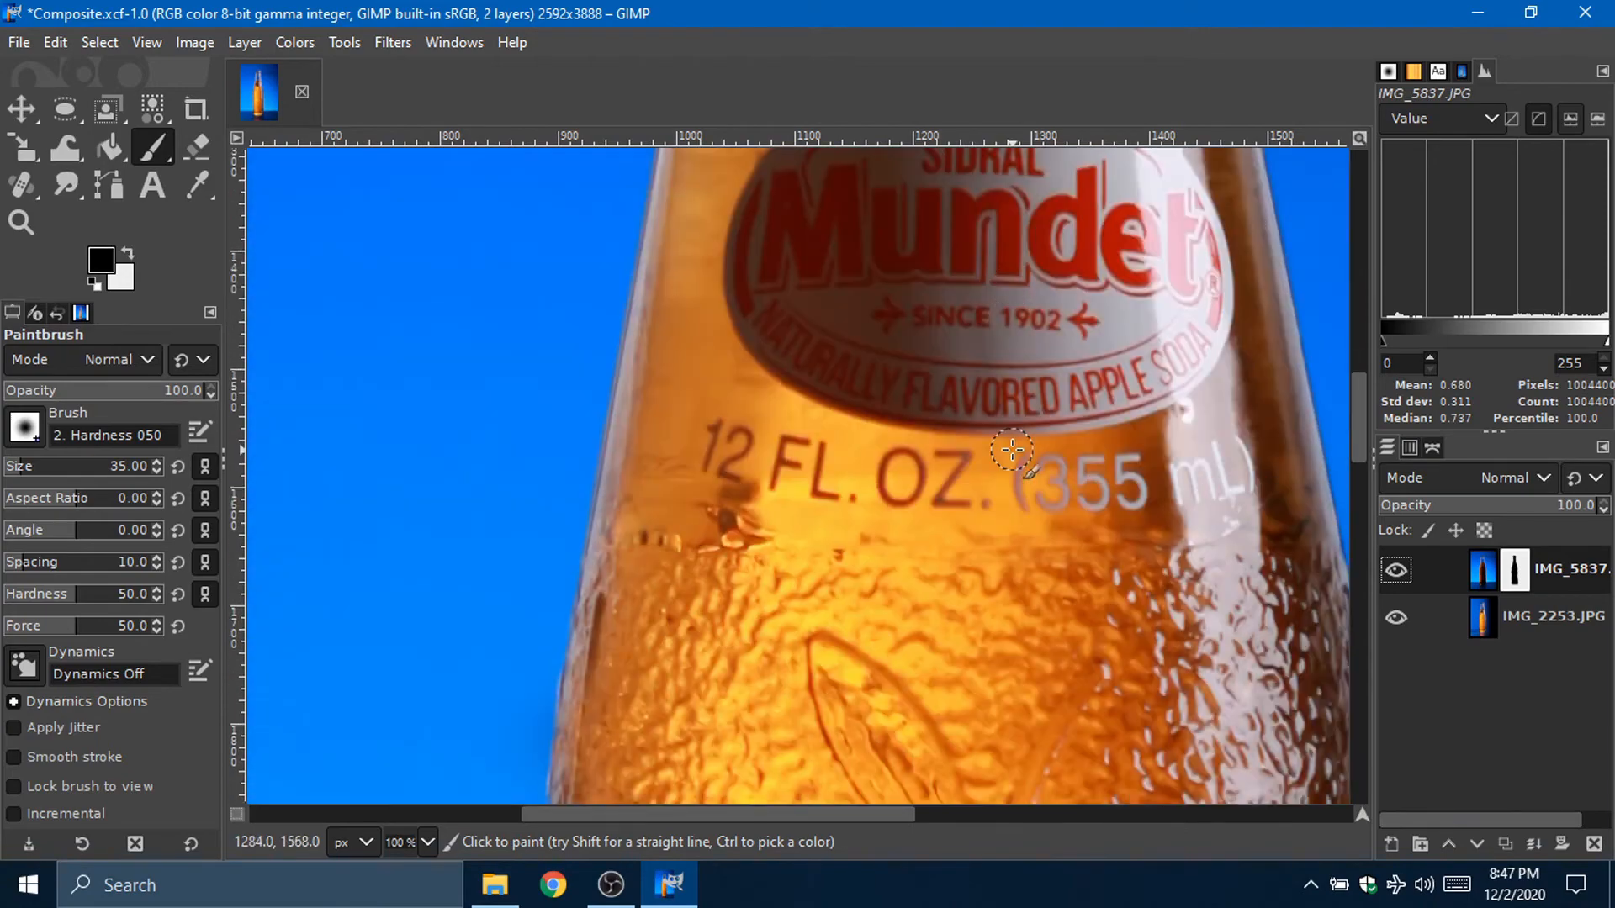
pyautogui.scroll(3, 1118, 429)
pyautogui.keyDown('ctrl'); pyautogui.scroll(-1, 1137, 426); pyautogui.keyUp('ctrl')
pyautogui.keyDown('ctrl'); pyautogui.scroll(-2, 1137, 426); pyautogui.keyUp('ctrl')
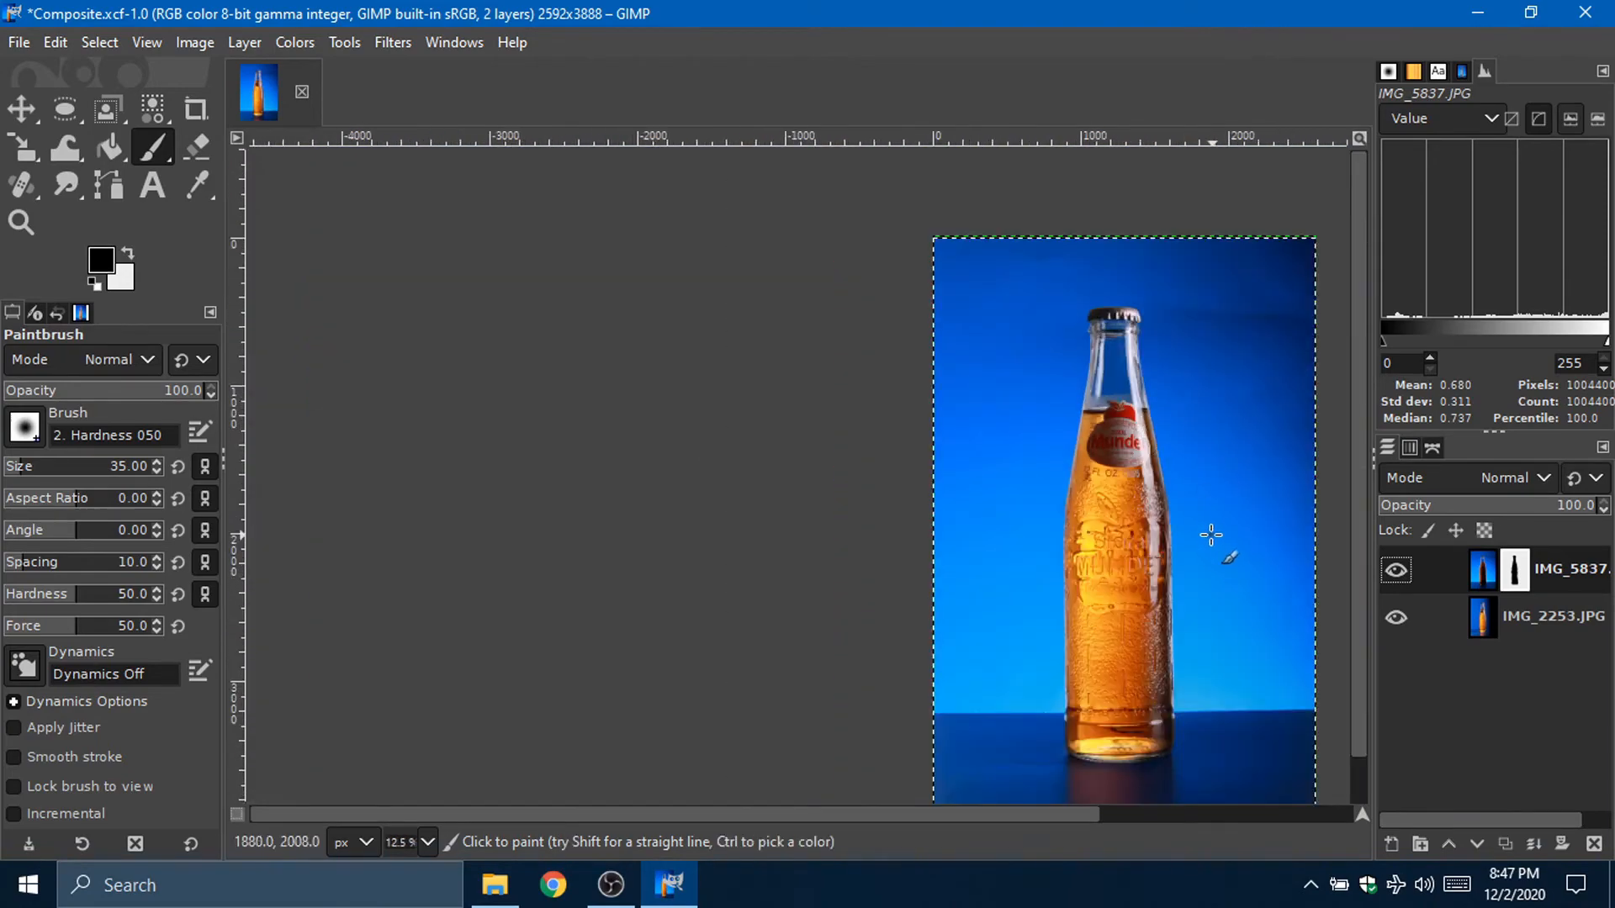
pyautogui.keyDown('ctrl'); pyautogui.scroll(3, 1201, 433); pyautogui.keyUp('ctrl')
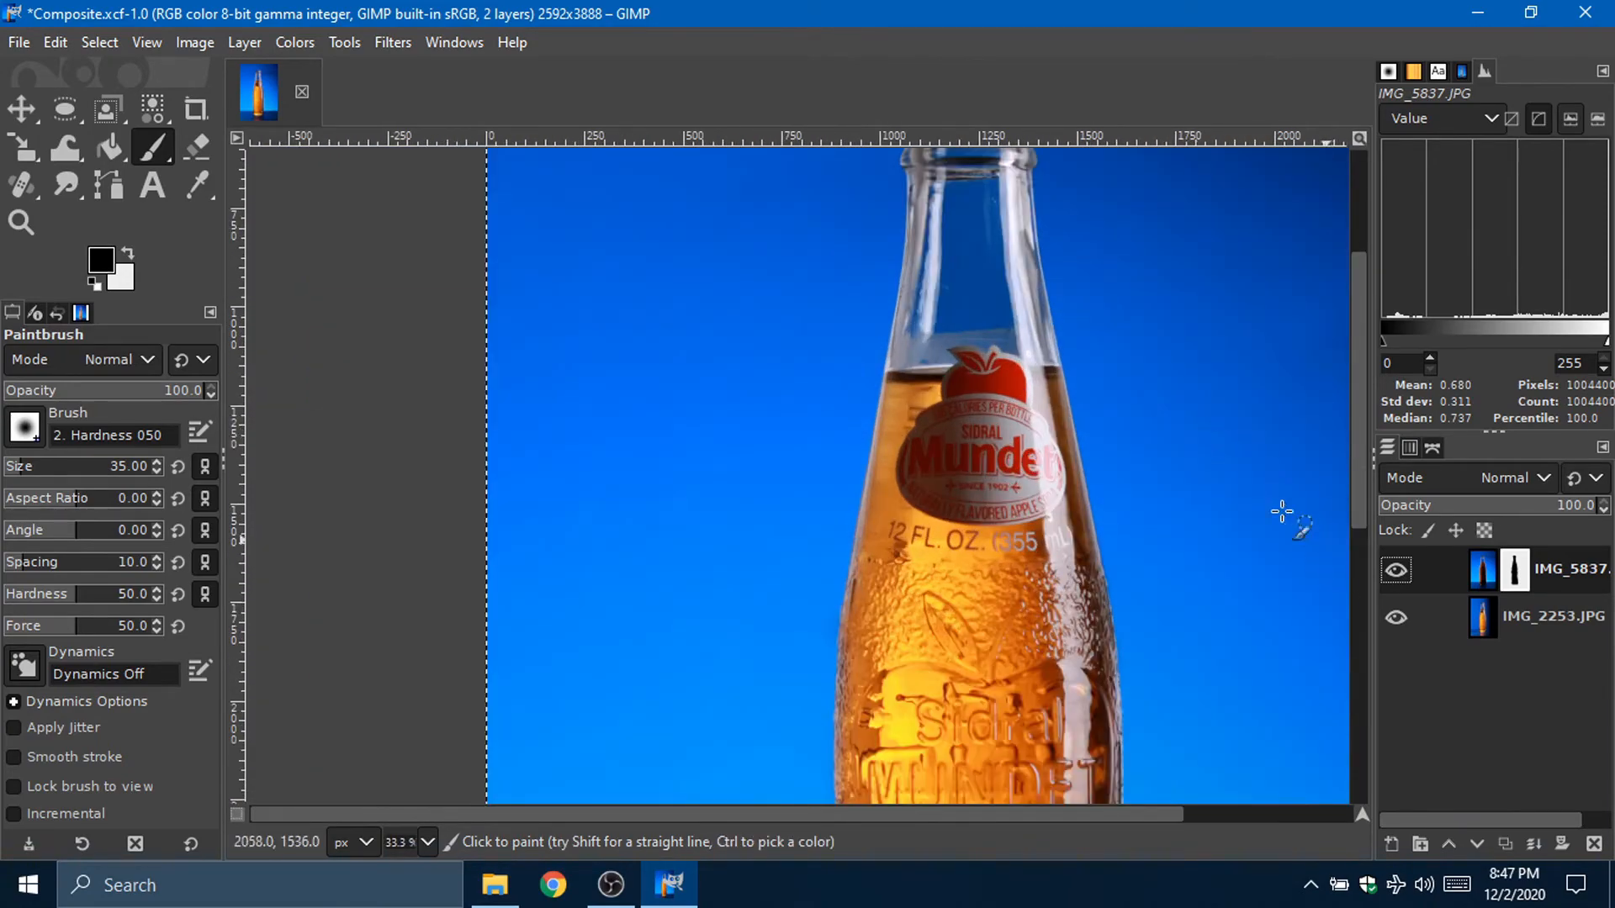
pyautogui.scroll(-5, 1092, 443)
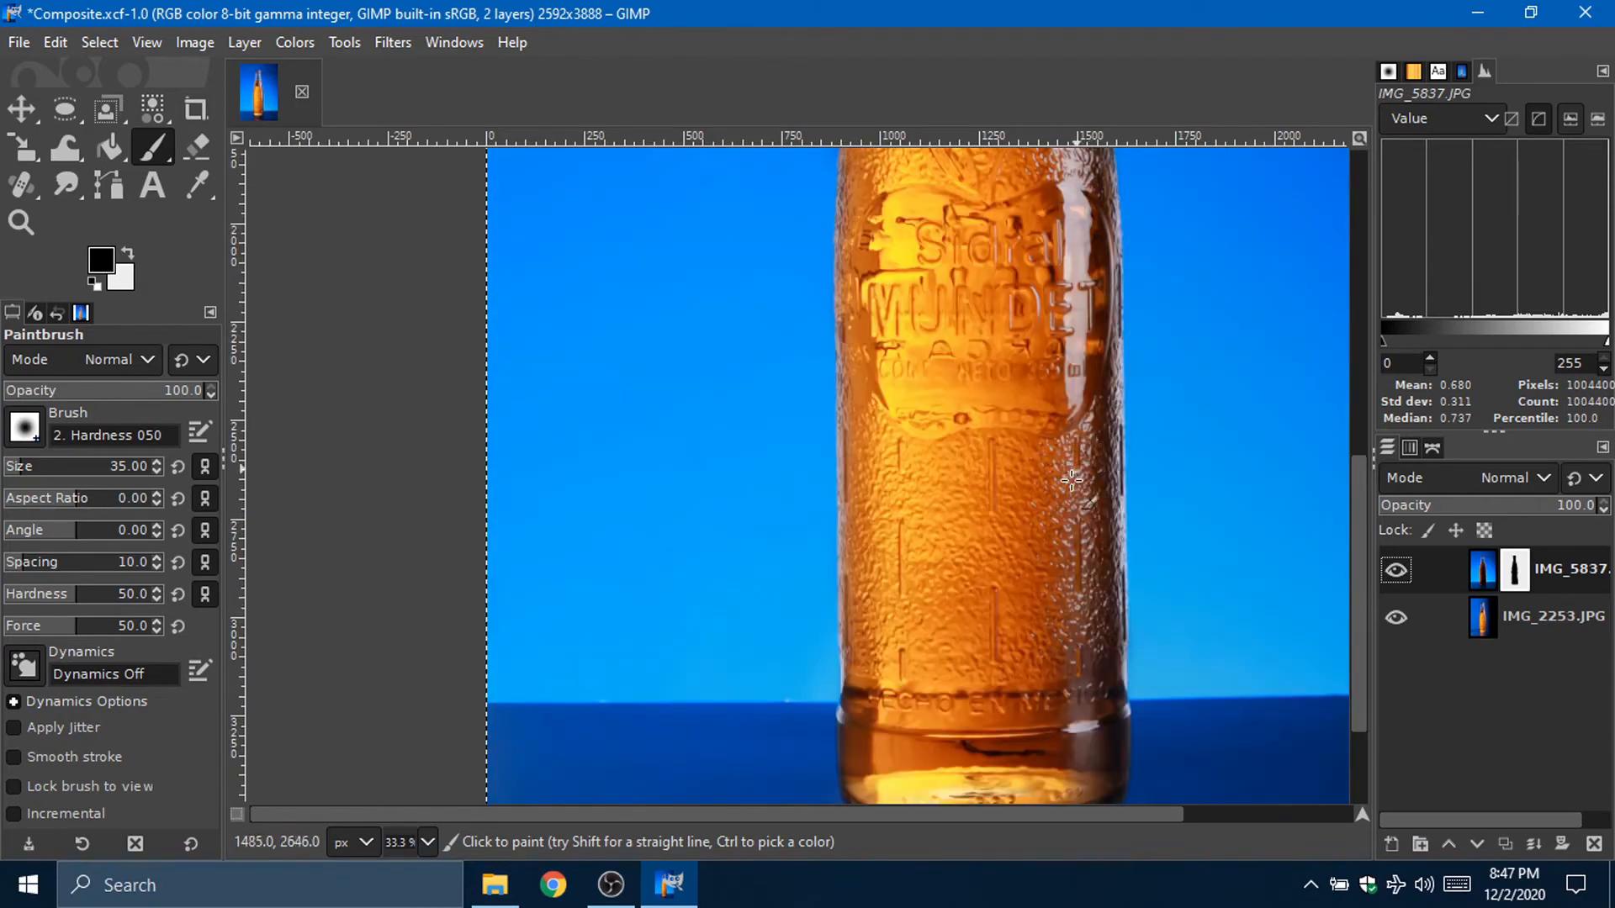
# Step: Save the composite image
pyautogui.click(16, 45)
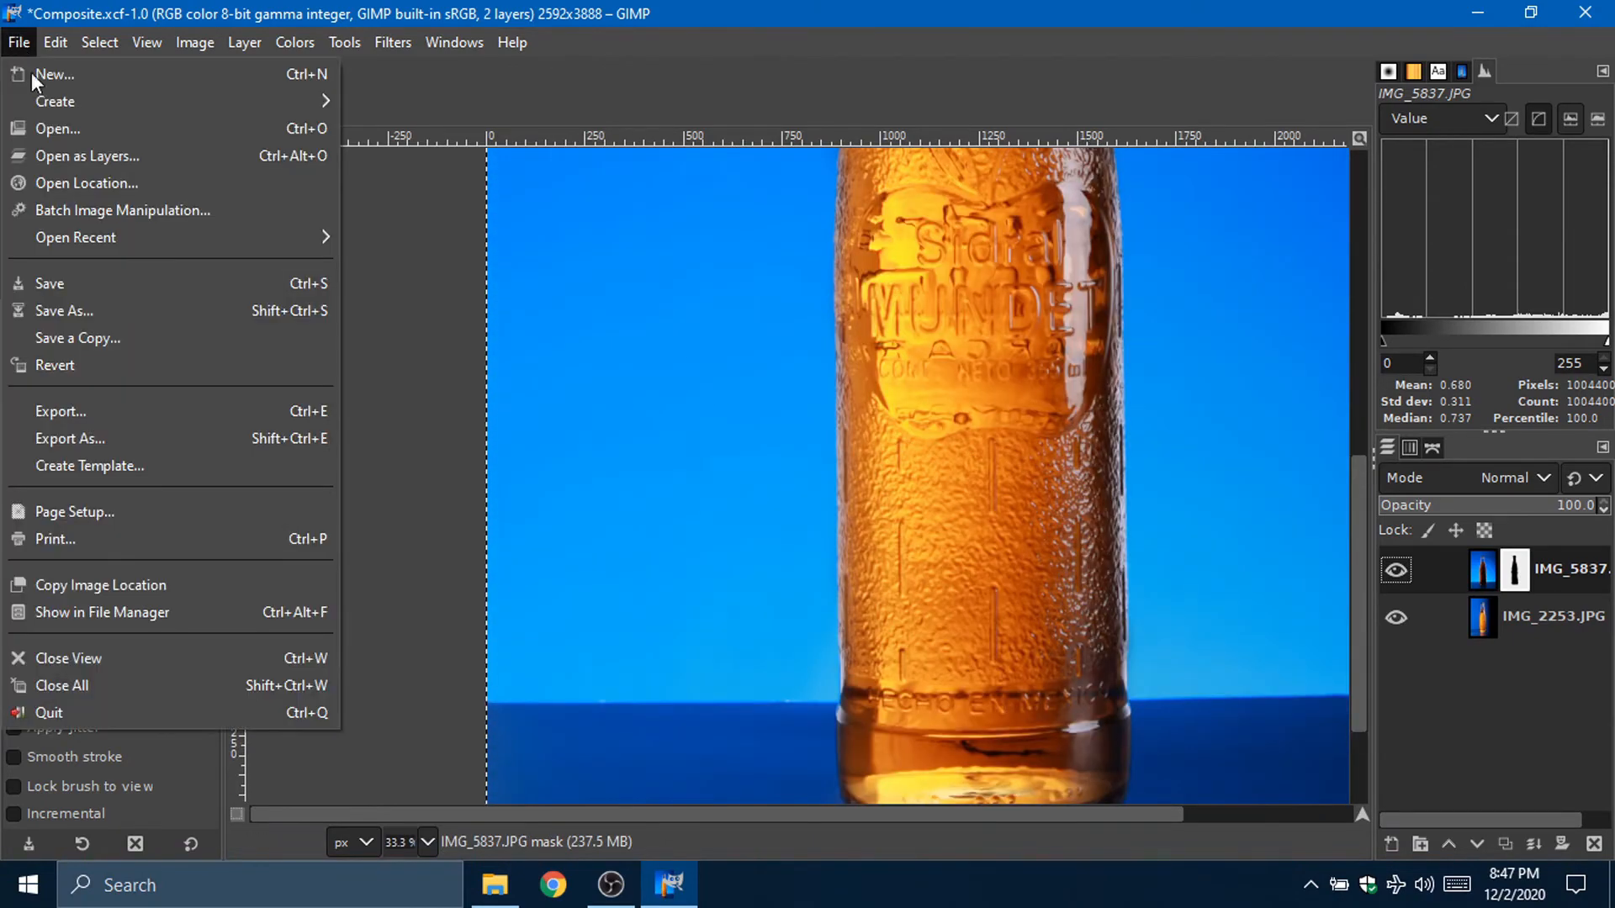
pyautogui.click(84, 280)
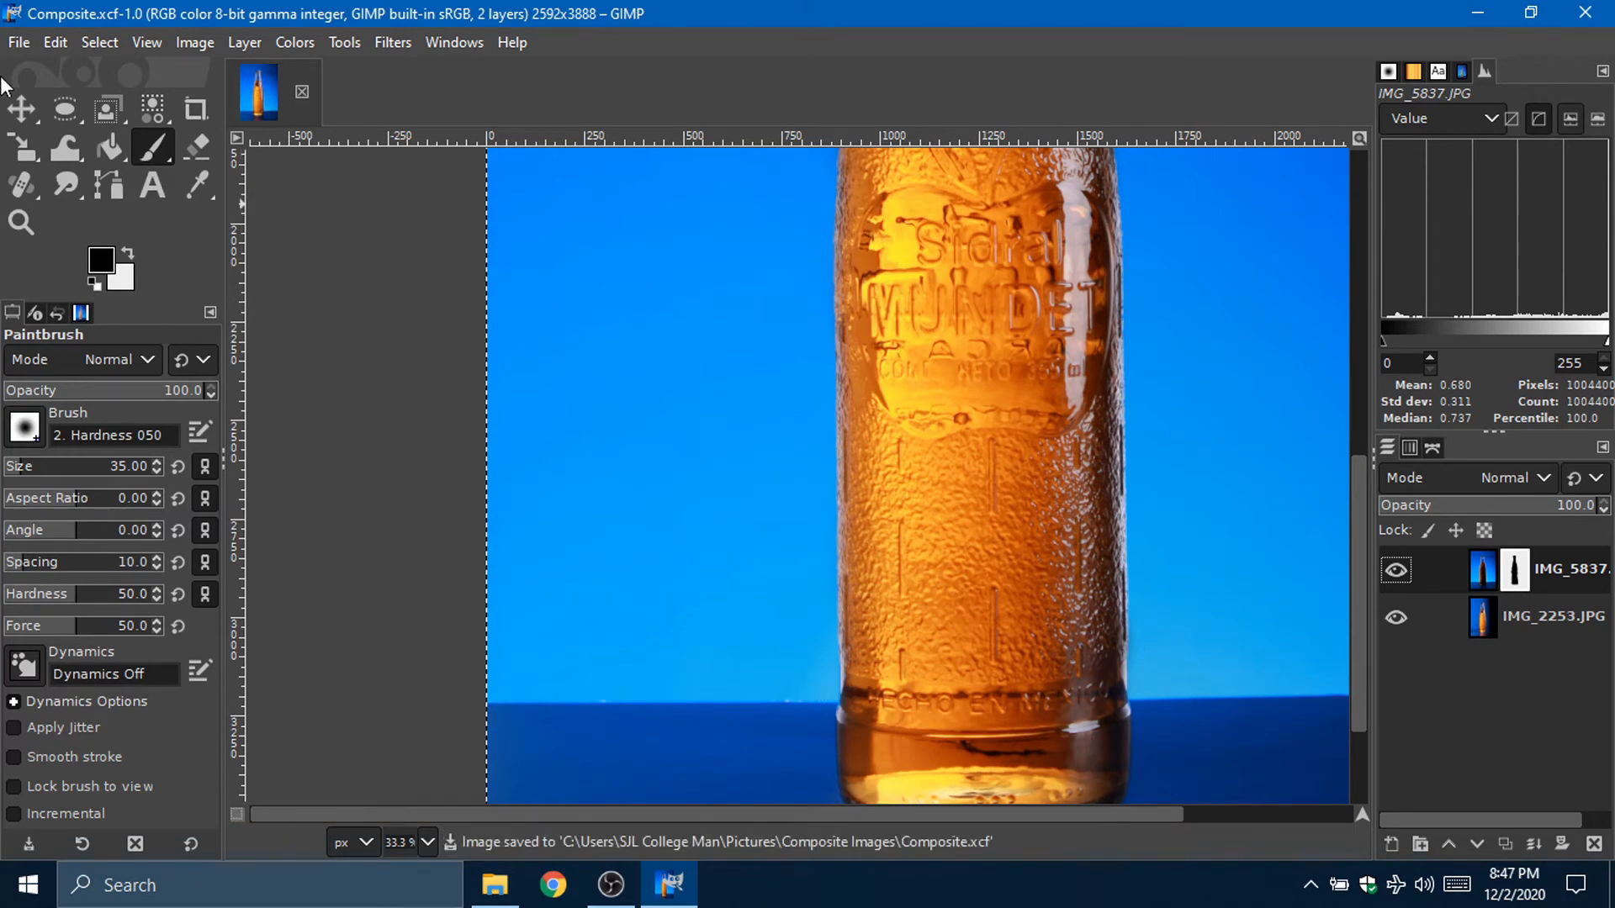
# Step: Set the Healing tool's brush size to 94 and sample a heal source in the clean blue background up and left of the cap
pyautogui.press('h')
pyautogui.scroll(10, 685, 407)
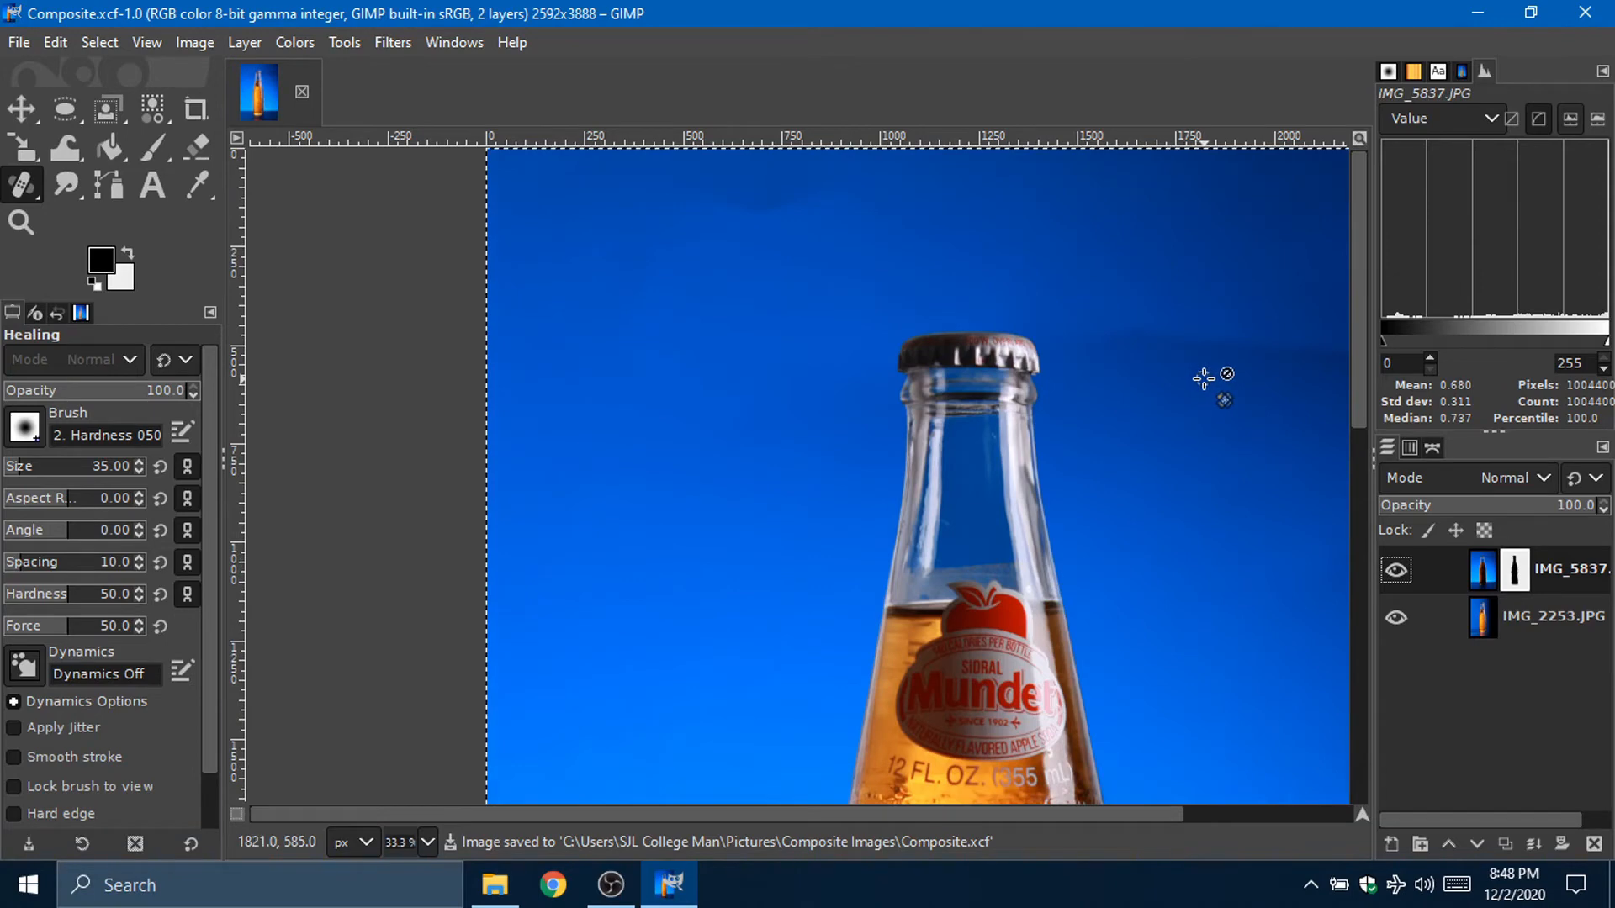
pyautogui.press('[')
pyautogui.press('[')
pyautogui.press('[')
pyautogui.press('[')
pyautogui.press('[')
pyautogui.press('[')
pyautogui.press('[')
pyautogui.press('[')
pyautogui.press('[')
pyautogui.press('[')
pyautogui.press('[')
pyautogui.press('[')
pyautogui.press('[')
pyautogui.press('[')
pyautogui.press('[')
pyautogui.press('[')
pyautogui.press('[')
pyautogui.press('[')
pyautogui.press('[')
pyautogui.press('[')
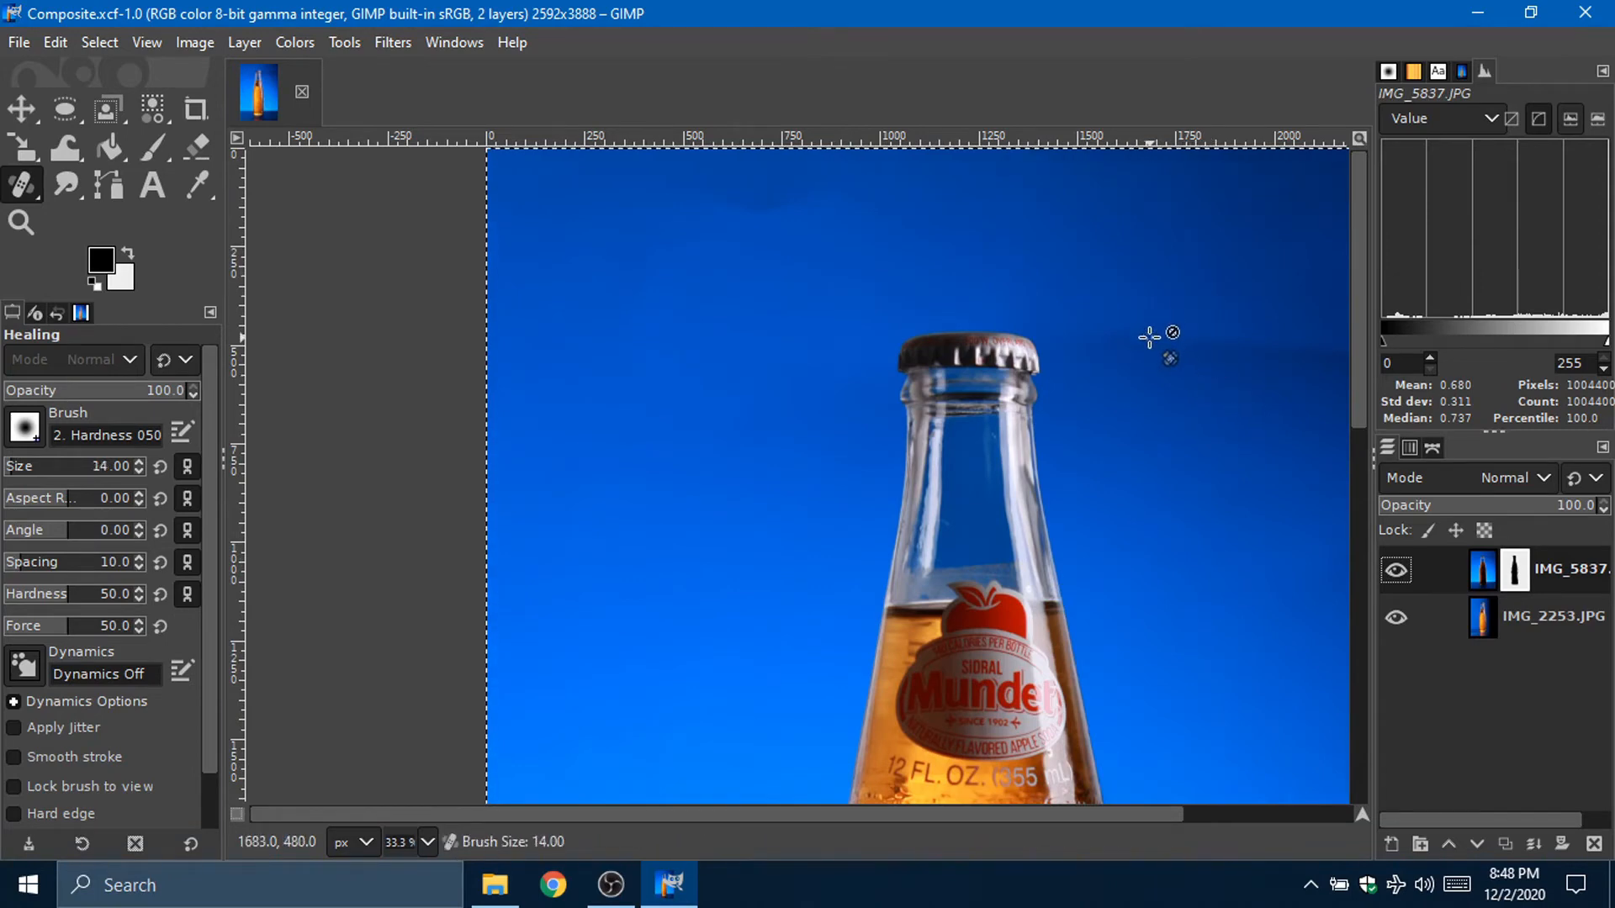
pyautogui.press('[')
pyautogui.press('[')
pyautogui.press('[')
pyautogui.press('[')
pyautogui.press('[')
pyautogui.press('[')
pyautogui.press('[')
pyautogui.press('[')
pyautogui.press('[')
pyautogui.press('[')
pyautogui.press('[')
pyautogui.press('[')
pyautogui.press(']')
pyautogui.press(']')
pyautogui.press(']')
pyautogui.press(']')
pyautogui.press(']')
pyautogui.press(']')
pyautogui.press(']')
pyautogui.press(']')
pyautogui.press(']')
pyautogui.press(']')
pyautogui.press(']')
pyautogui.press(']')
pyautogui.press(']')
pyautogui.press(']')
pyautogui.press(']')
pyautogui.press(']')
pyautogui.press(']')
pyautogui.press(']')
pyautogui.press(']')
pyautogui.press(']')
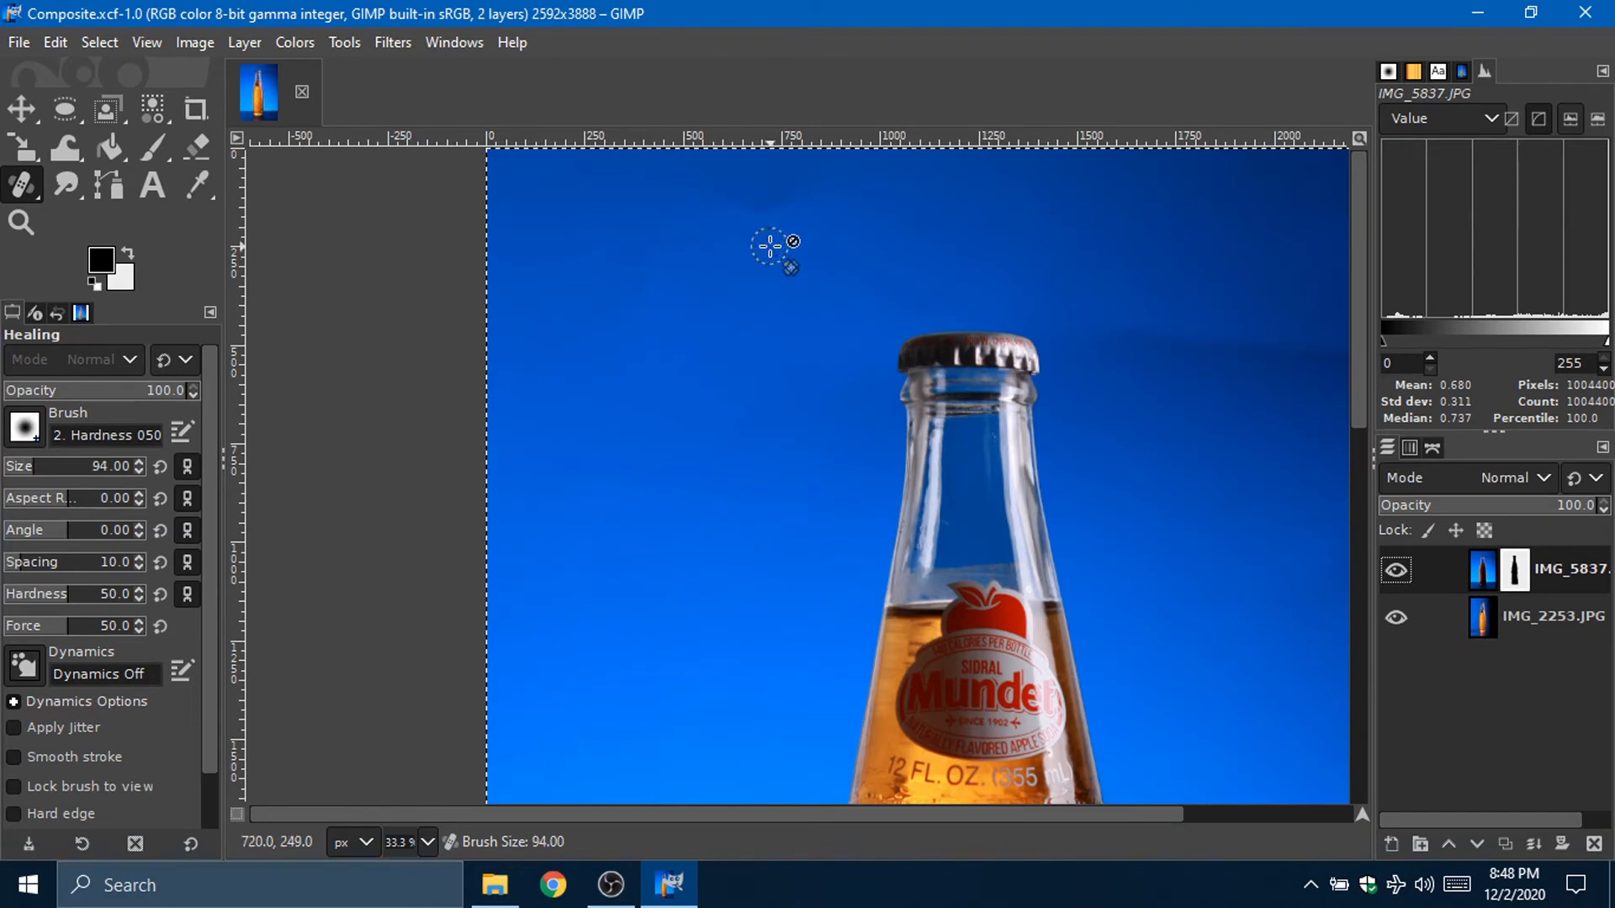
pyautogui.keyDown('ctrl'); pyautogui.click(771, 247); pyautogui.keyUp('ctrl')
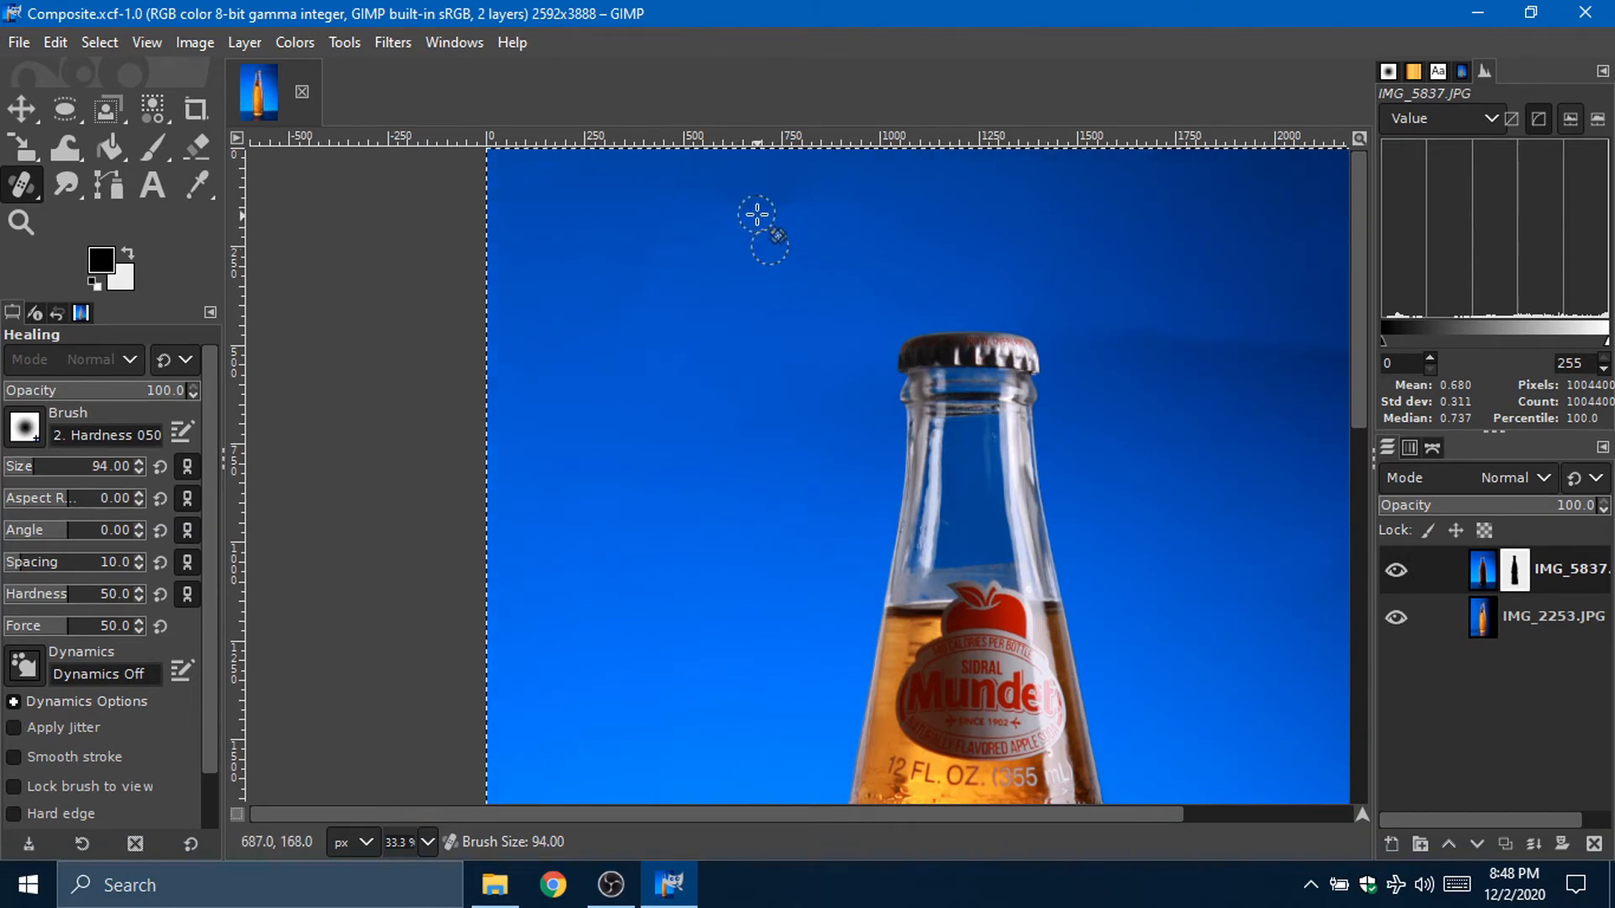
# Step: Try healing the patch above the sampled source, undo it, and make the IMG_5837.JPG layer's image active instead of its mask
pyautogui.moveTo(748, 202)
pyautogui.mouseDown()
pyautogui.moveTo(835, 200)
pyautogui.moveTo(713, 200)
pyautogui.moveTo(808, 206)
pyautogui.mouseUp()
pyautogui.hotkey('ctrl', 'z')
pyautogui.click(1490, 570)
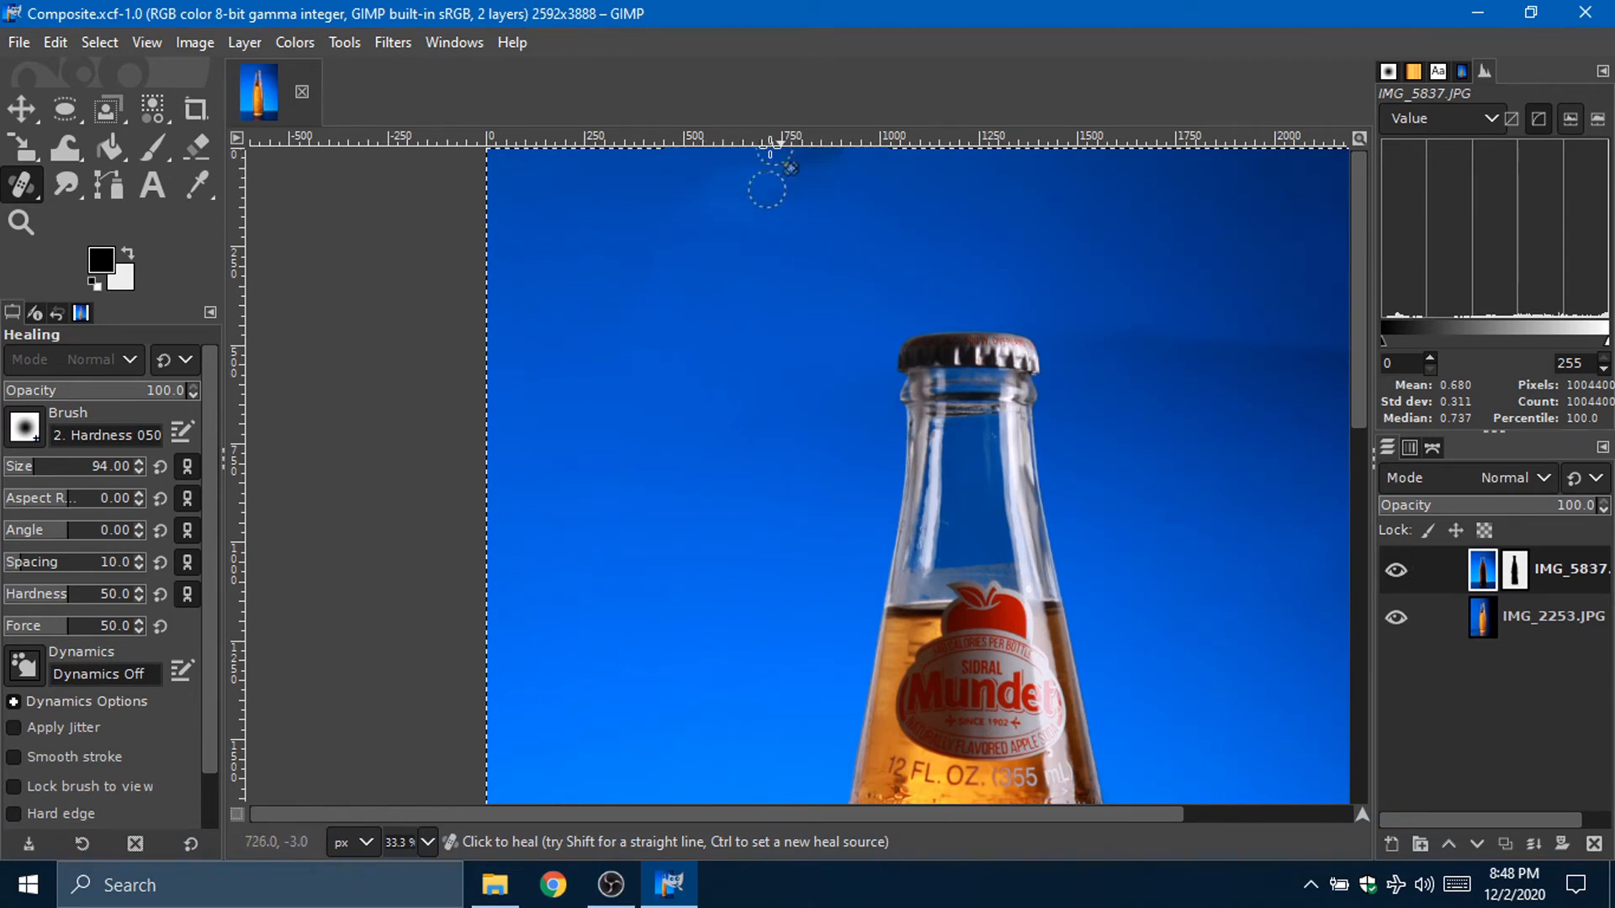
# Step: Heal the uneven dark patch near the background's upper edge left of the cap, undoing the first stroke and repainting it
pyautogui.moveTo(770, 150)
pyautogui.mouseDown()
pyautogui.moveTo(801, 274)
pyautogui.moveTo(711, 216)
pyautogui.moveTo(799, 217)
pyautogui.mouseUp()
pyautogui.hotkey('ctrl', 'z')
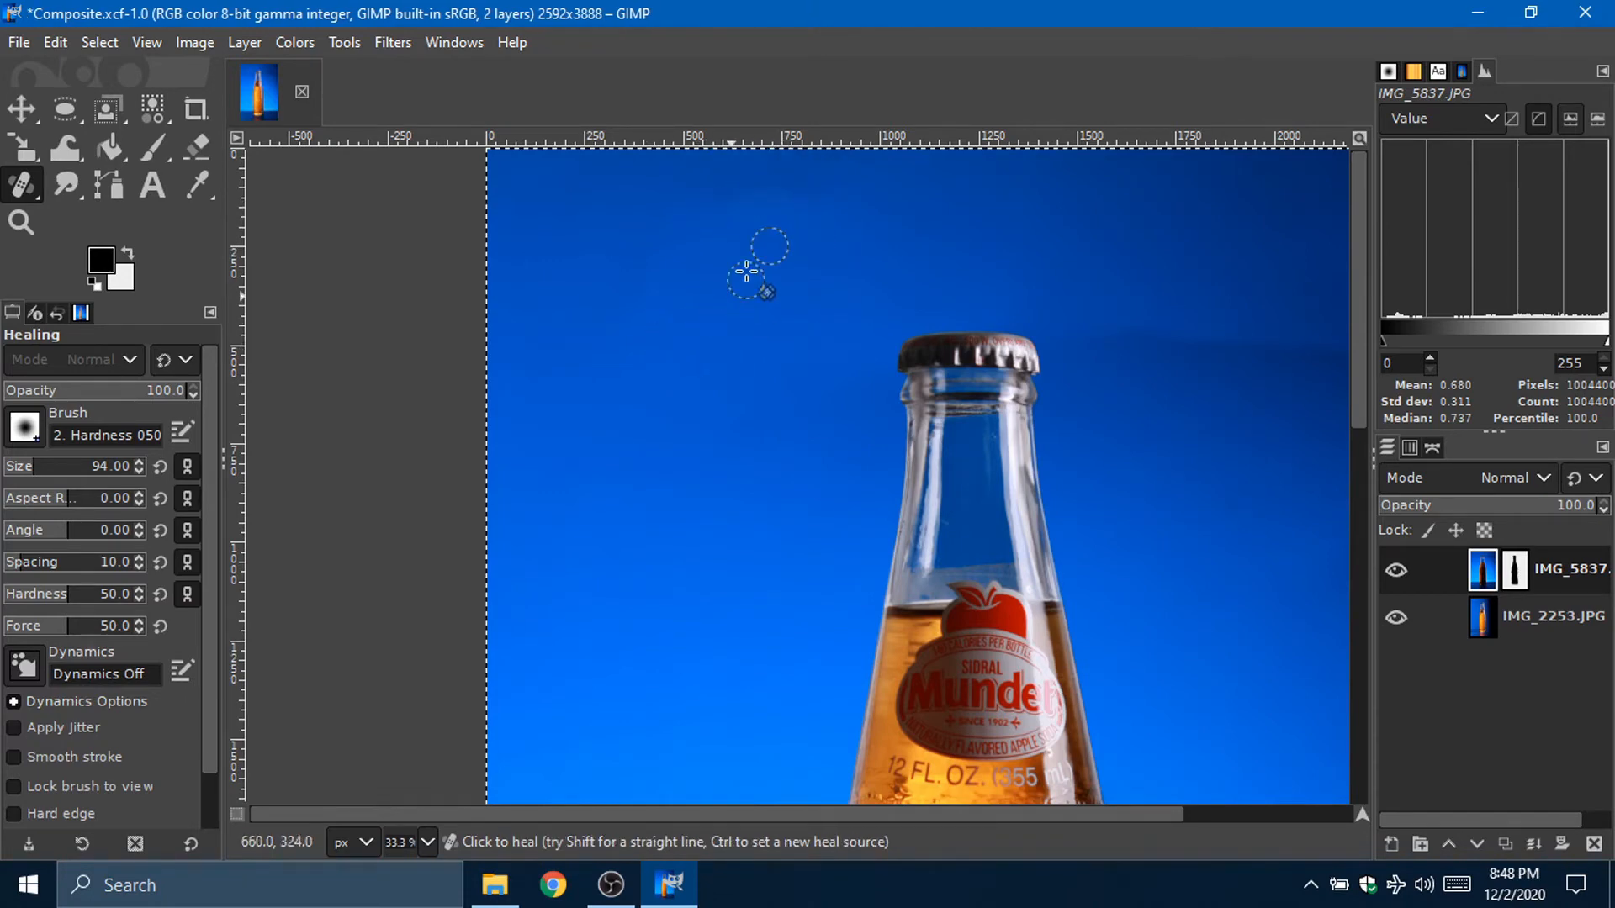
pyautogui.moveTo(821, 200); pyautogui.dragTo(698, 221)
pyautogui.hscroll(5, 1099, 360)
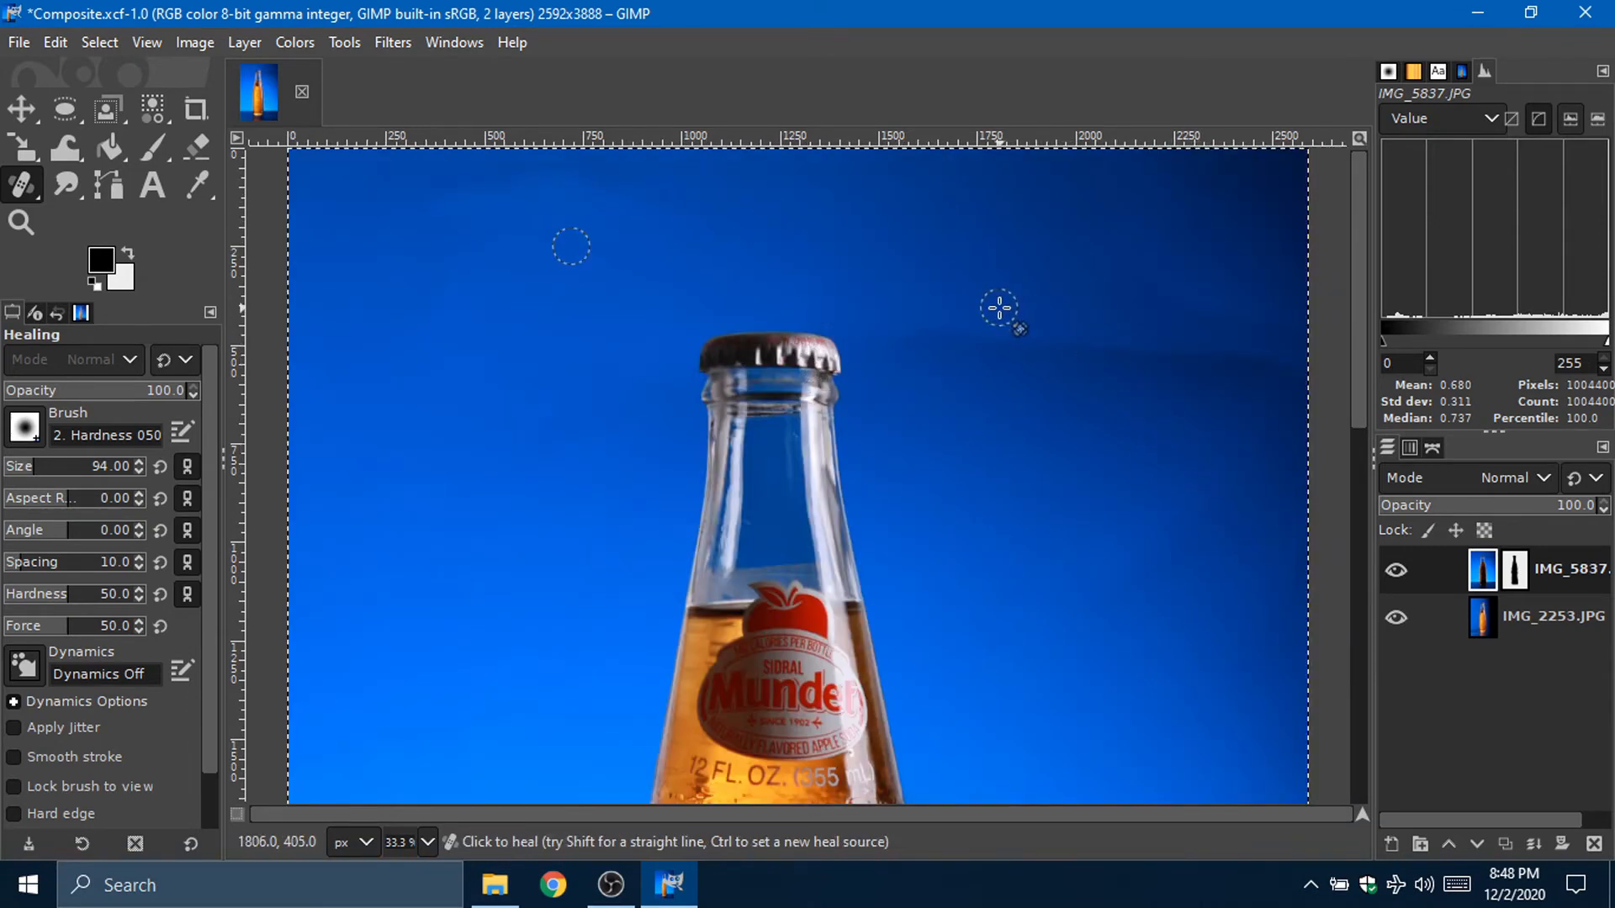
# Step: Heal the dark band across the background right of the cap, resampling sources from the blue areas below and above it
pyautogui.press('ctrl')
pyautogui.moveTo(975, 353)
pyautogui.mouseDown()
pyautogui.moveTo(1065, 354)
pyautogui.moveTo(1021, 324)
pyautogui.mouseUp()
pyautogui.keyDown('ctrl'); pyautogui.click(966, 437); pyautogui.keyUp('ctrl')
pyautogui.moveTo(920, 338); pyautogui.dragTo(1053, 344)
pyautogui.moveTo(1204, 370); pyautogui.dragTo(1201, 358)
pyautogui.keyDown('ctrl'); pyautogui.click(1237, 248); pyautogui.keyUp('ctrl')
pyautogui.moveTo(1238, 284)
pyautogui.mouseDown()
pyautogui.moveTo(1268, 295)
pyautogui.moveTo(1098, 250)
pyautogui.mouseUp()
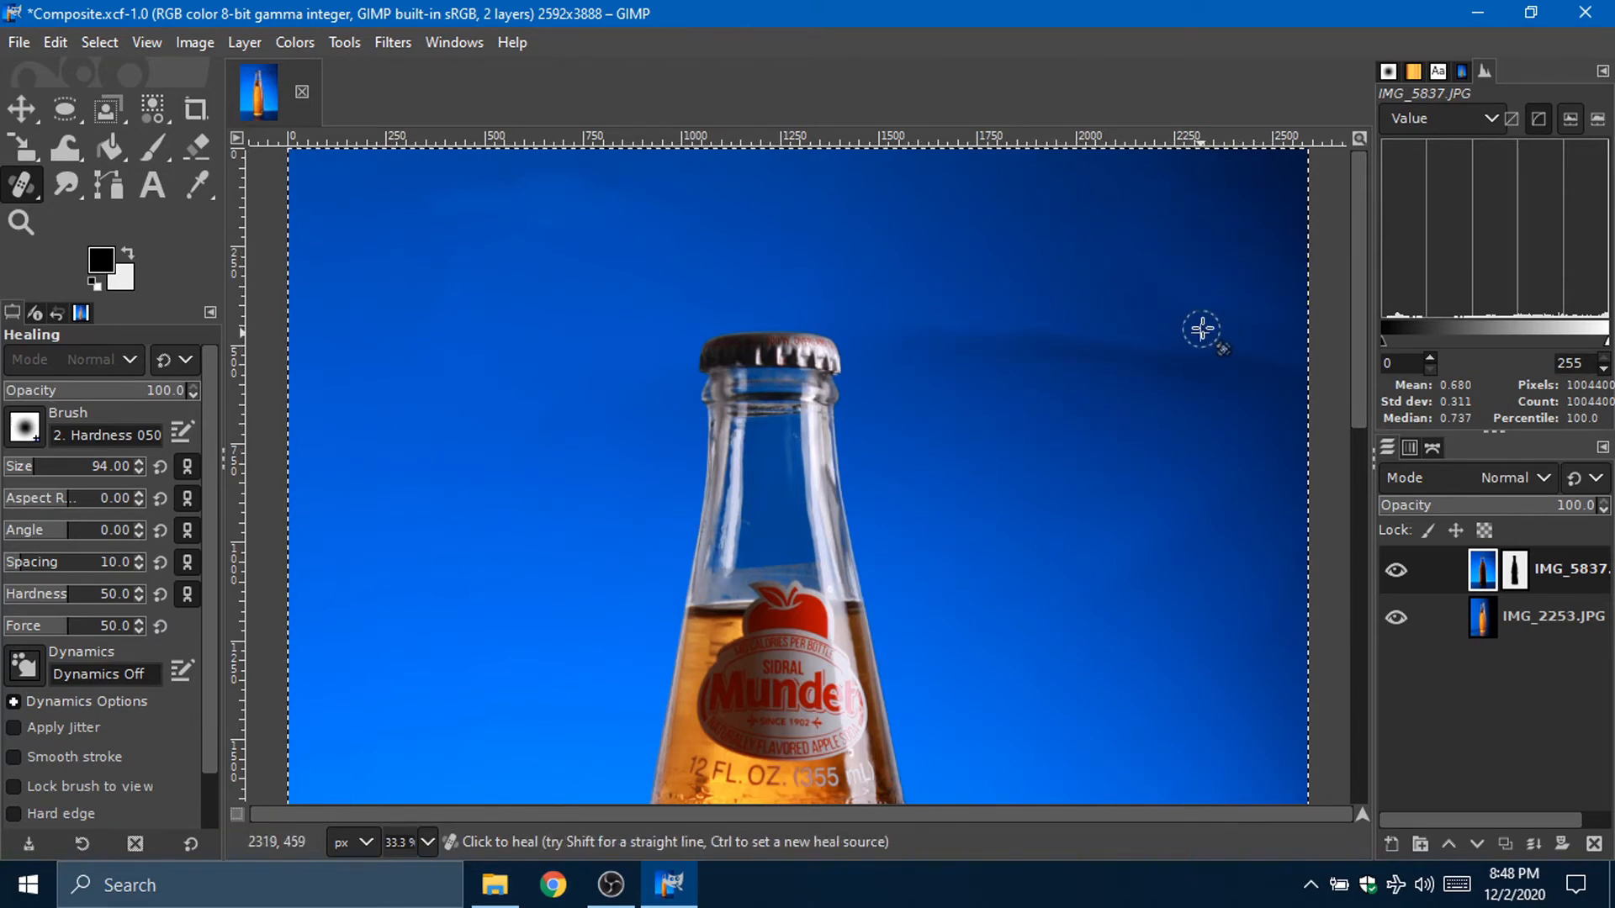
# Step: Try healing the dark band near the background's right edge, compare with the IMG_5837.JPG layer hidden, and undo the last two strokes
pyautogui.keyDown('ctrl'); pyautogui.click(1200, 332); pyautogui.keyUp('ctrl')
pyautogui.moveTo(1176, 310)
pyautogui.mouseDown()
pyautogui.moveTo(1290, 331)
pyautogui.moveTo(1160, 311)
pyautogui.moveTo(1219, 310)
pyautogui.mouseUp()
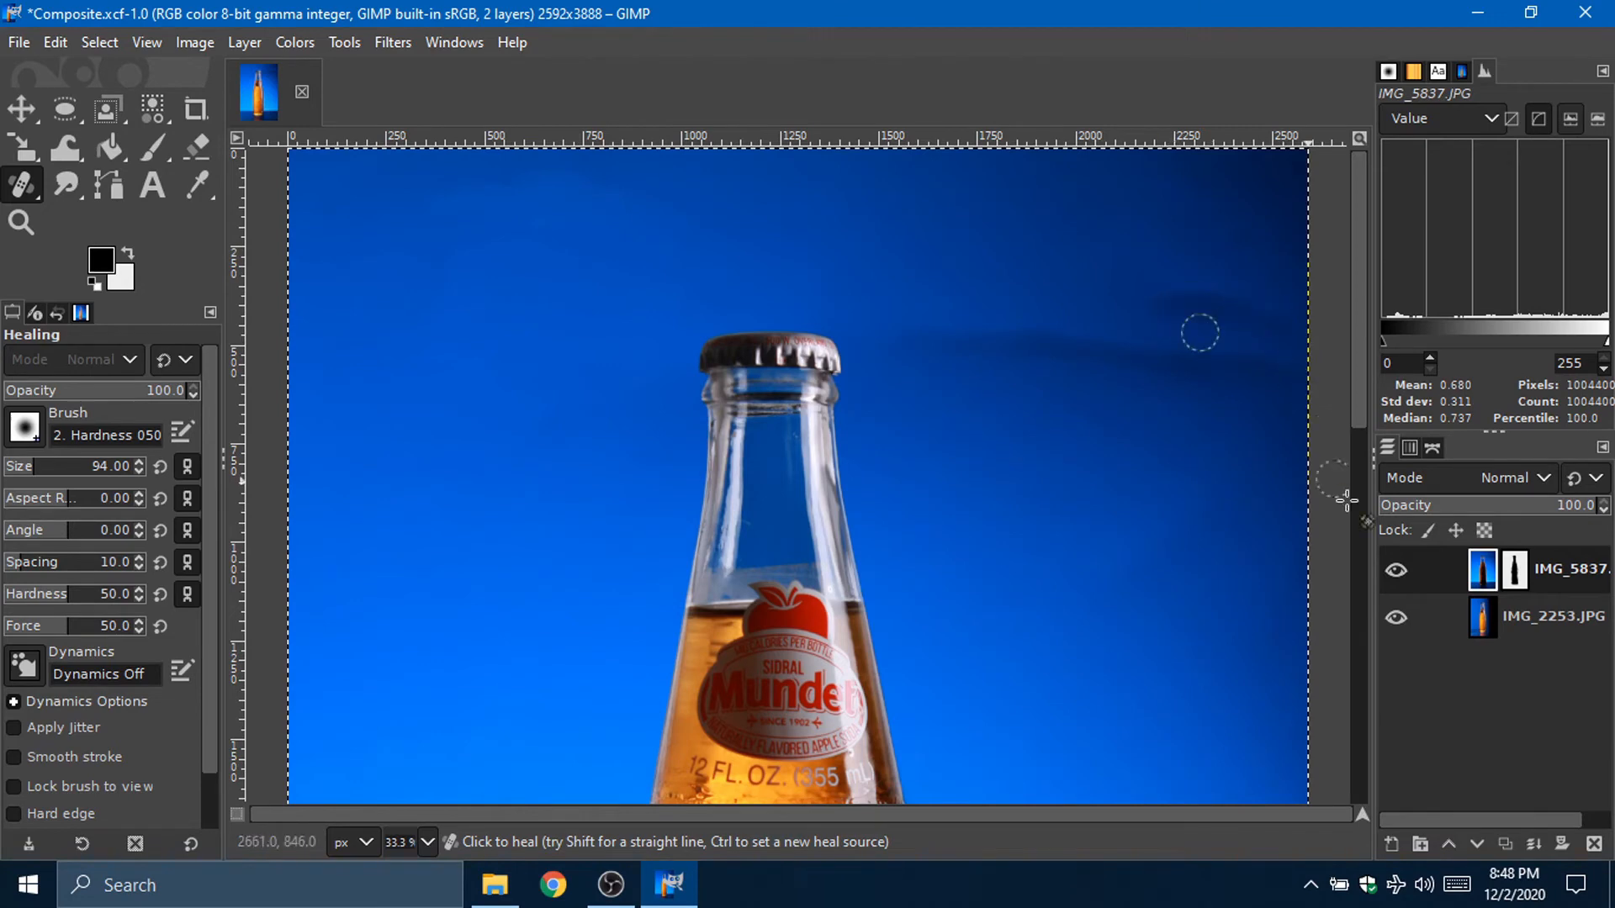
pyautogui.click(1398, 571)
pyautogui.click(1398, 571)
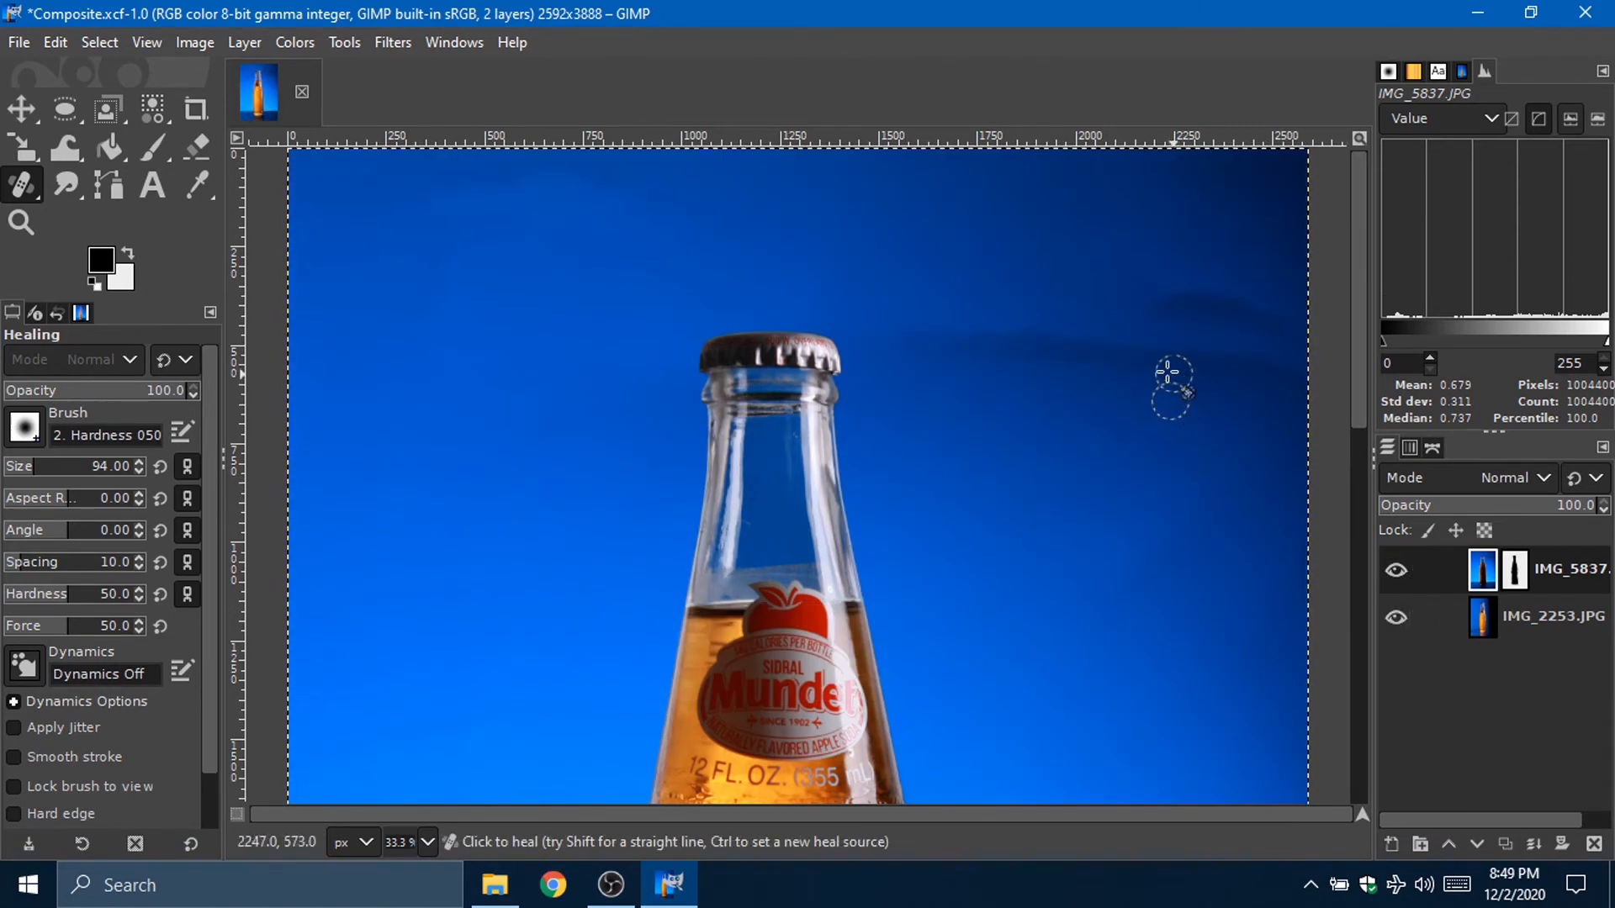
pyautogui.hotkey('ctrl', 'z')
pyautogui.hotkey('ctrl', 'z')
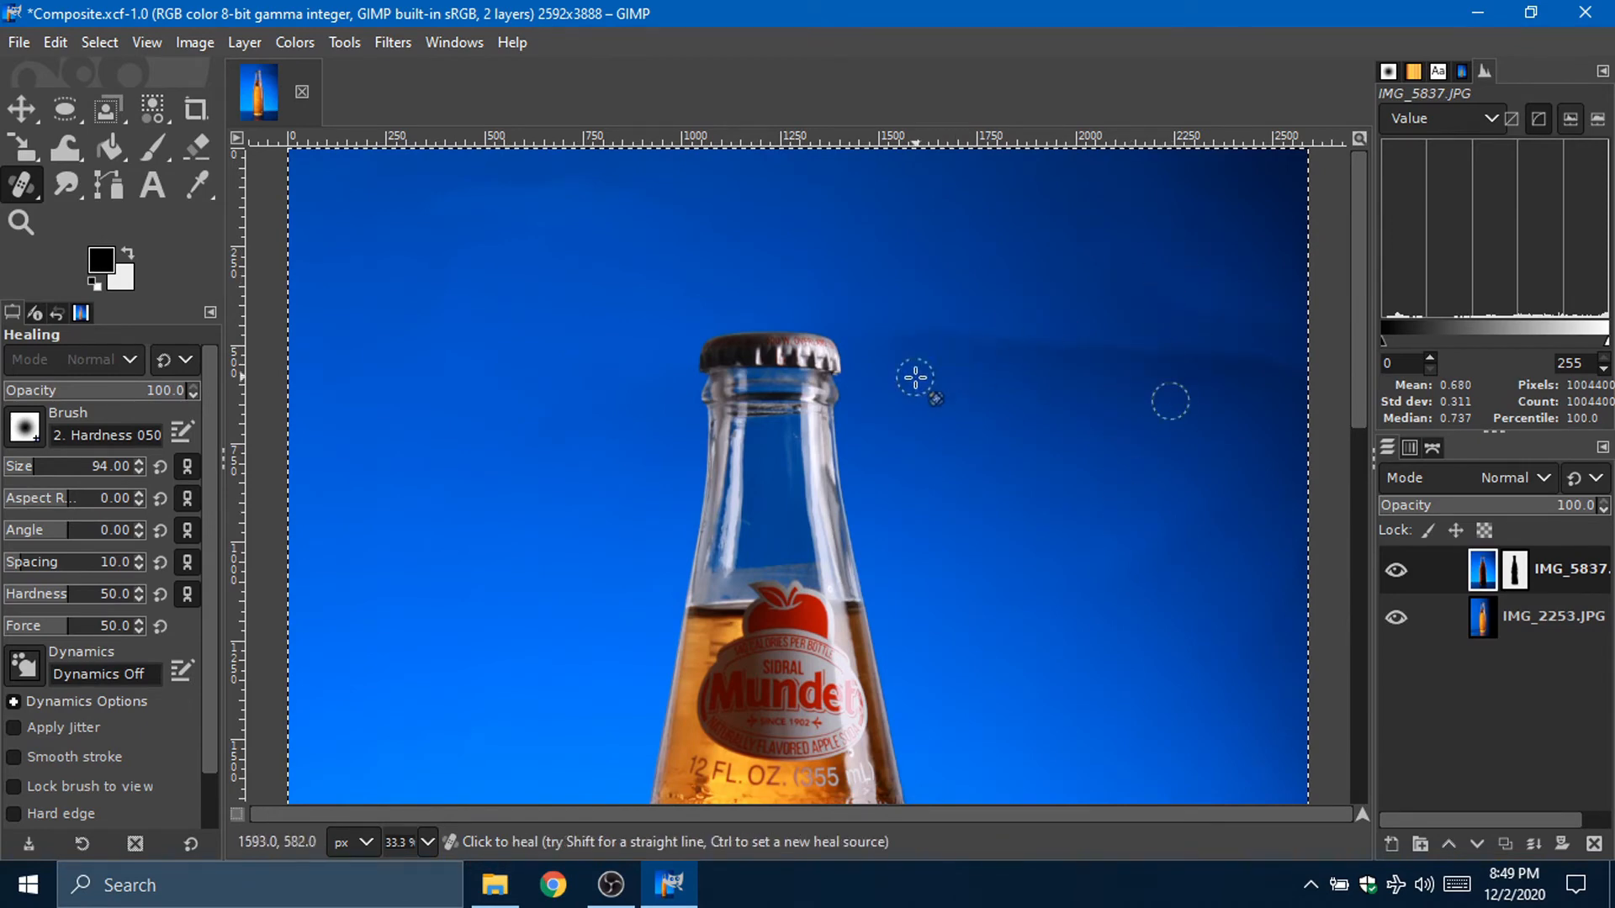
# Step: Switch the healing brush to 2. Hardness 025, enlarge it, and heal the dark band right of the cap from a nearby source
pyautogui.press('ctrl')
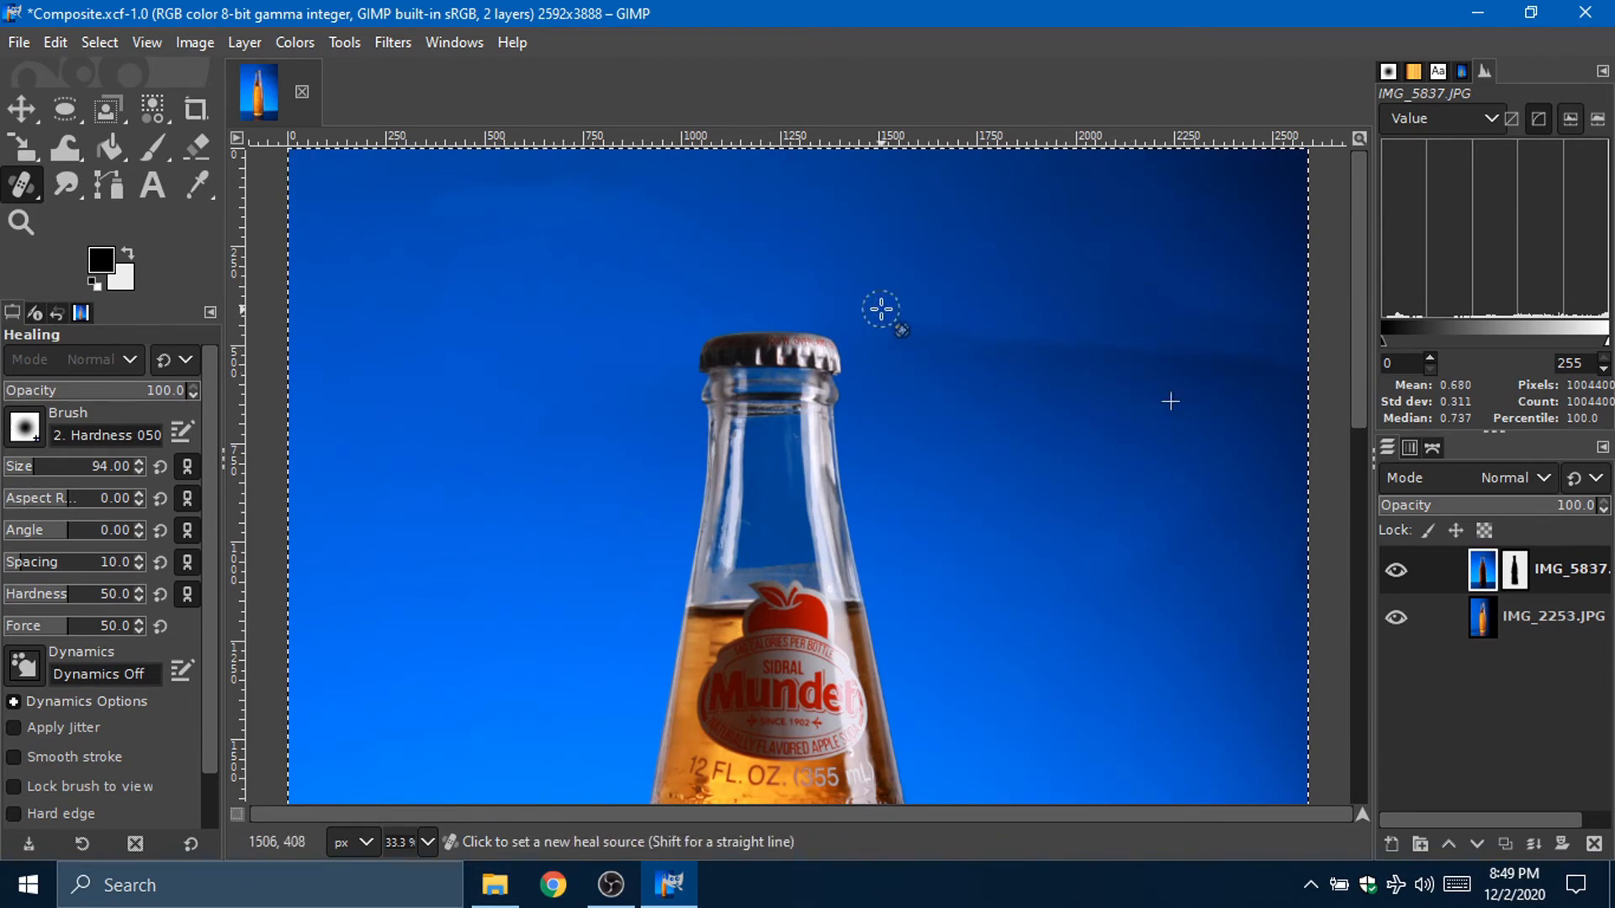
pyautogui.keyDown('ctrl'); pyautogui.click(900, 314); pyautogui.keyUp('ctrl')
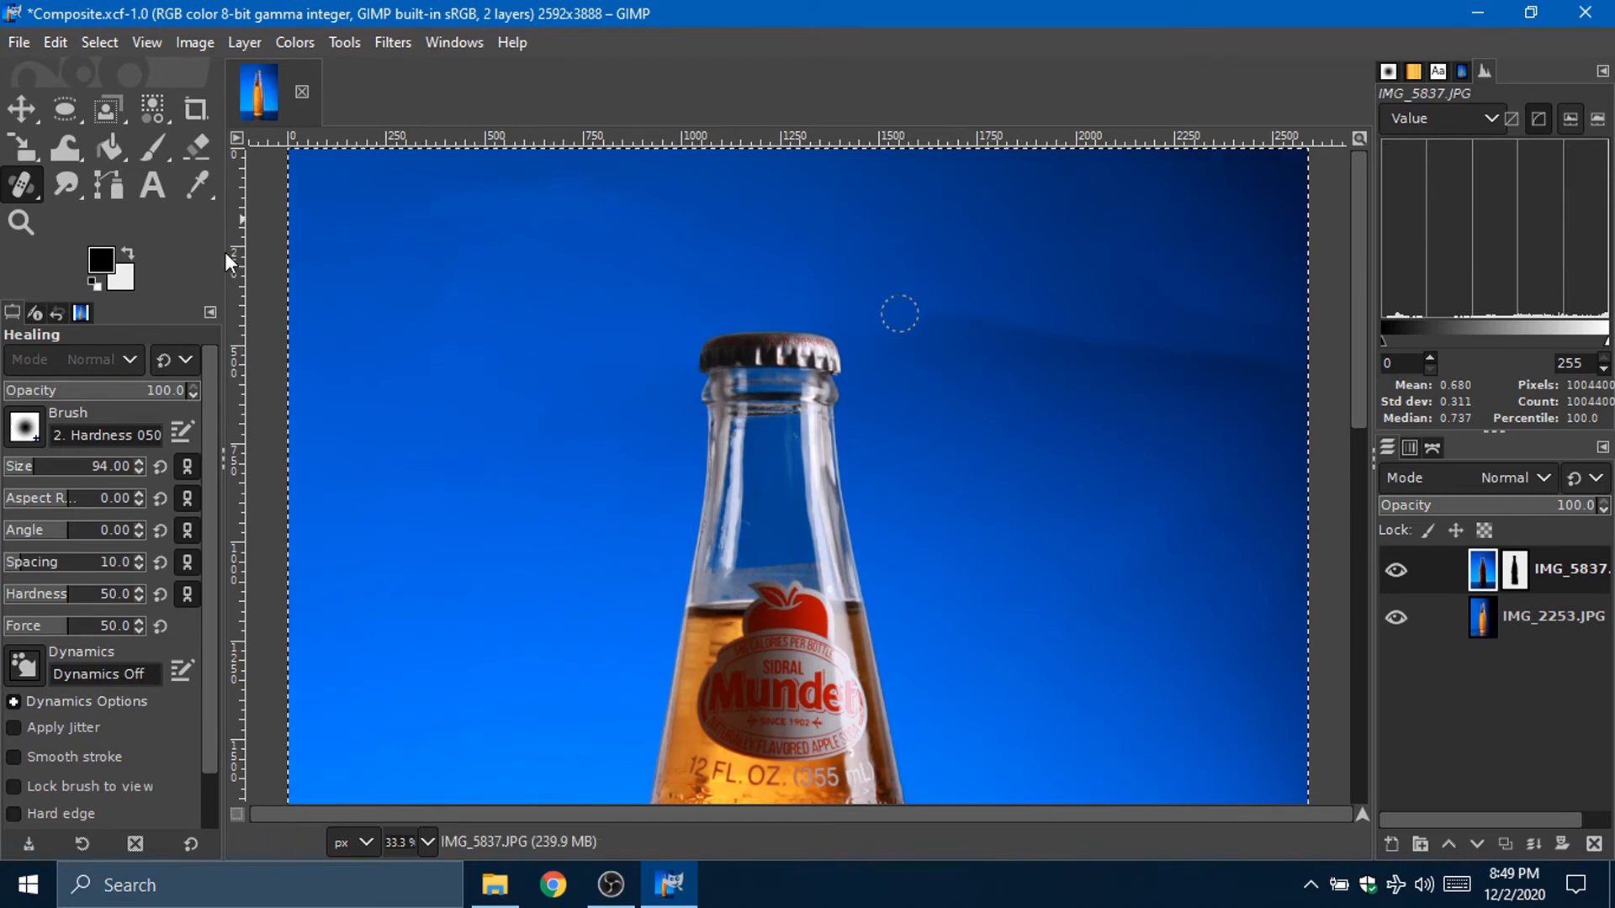
pyautogui.click(40, 414)
pyautogui.click(22, 497)
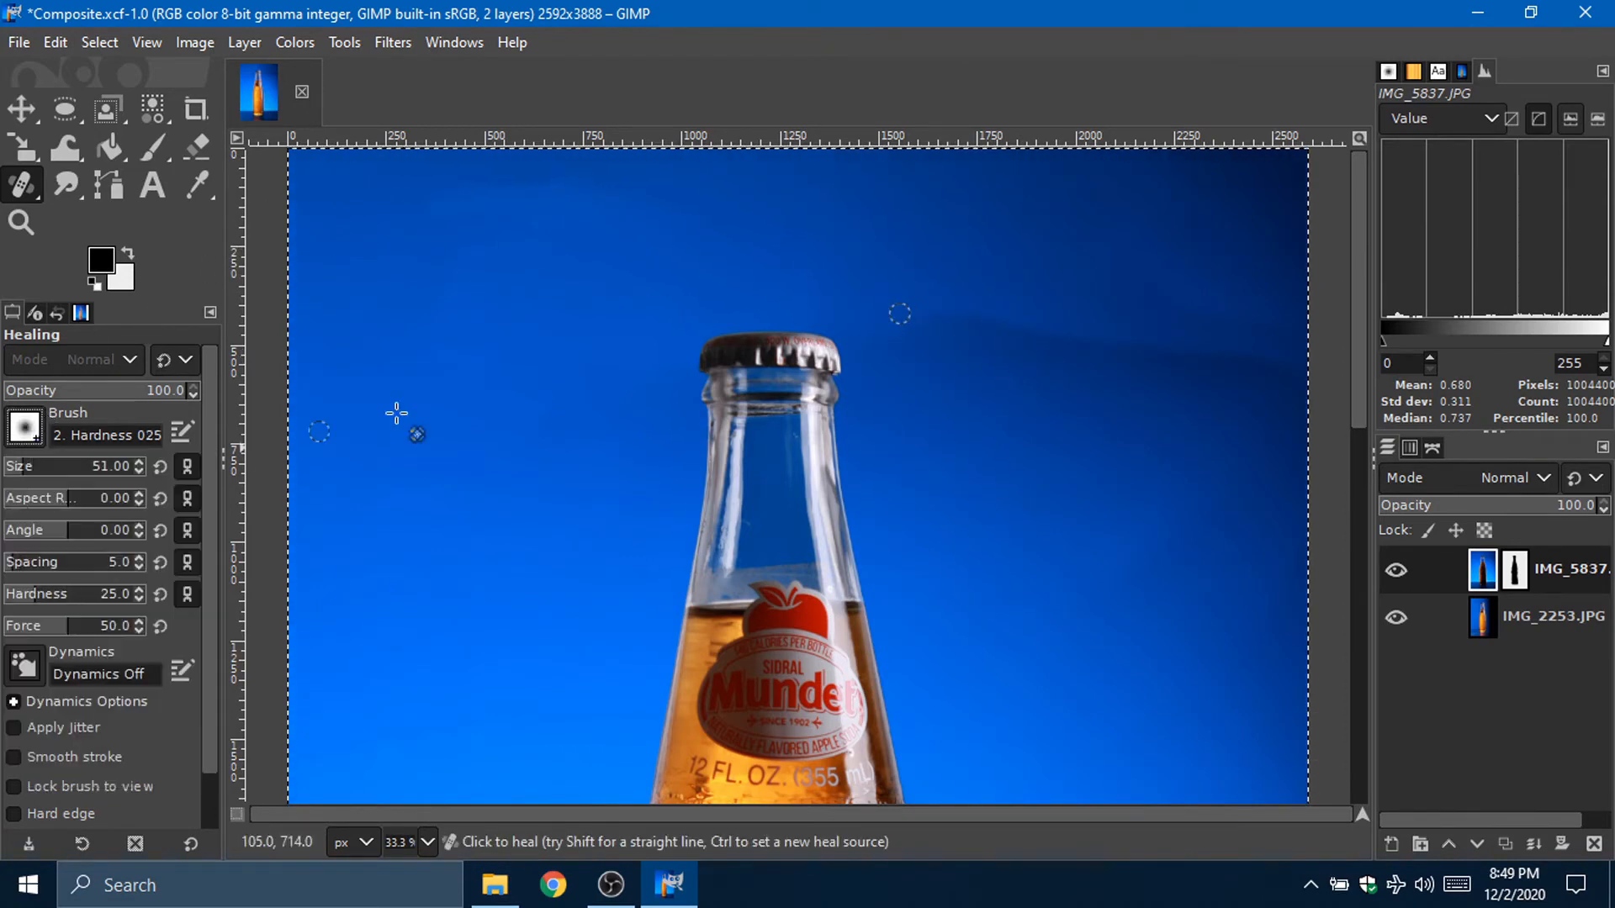
pyautogui.hotkey('shift', ']')
pyautogui.hotkey('shift', ']')
pyautogui.hotkey('shift', ']')
pyautogui.hotkey('shift', ']')
pyautogui.hotkey('shift', ']')
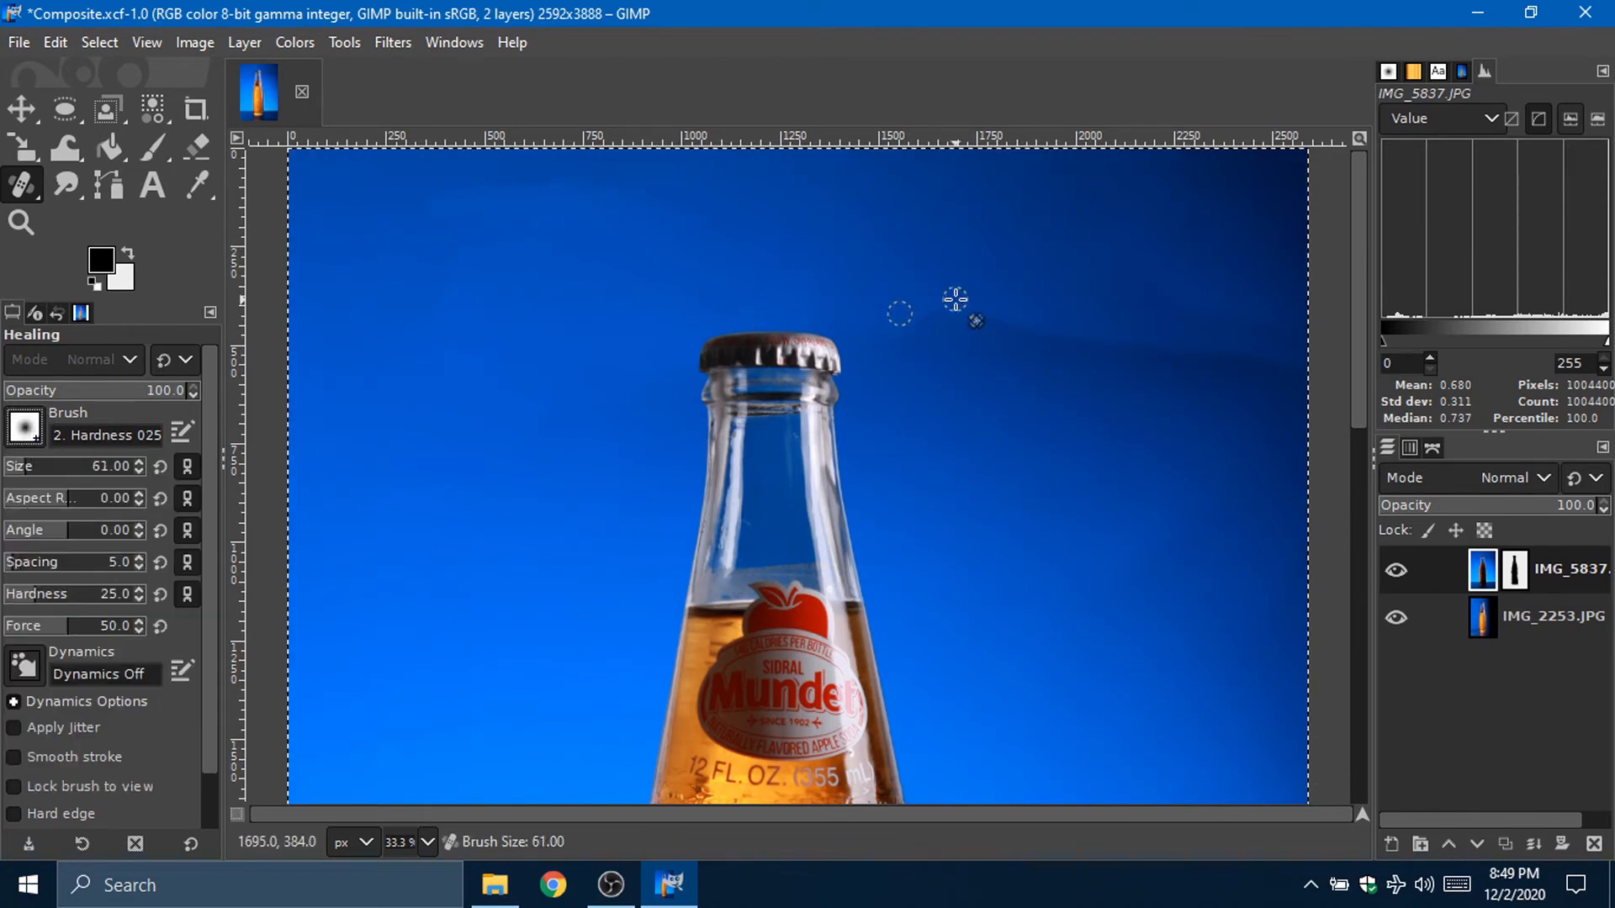
pyautogui.moveTo(936, 335)
pyautogui.mouseDown()
pyautogui.moveTo(1025, 321)
pyautogui.moveTo(1042, 346)
pyautogui.moveTo(1082, 331)
pyautogui.moveTo(1154, 349)
pyautogui.moveTo(1051, 368)
pyautogui.moveTo(1034, 313)
pyautogui.mouseUp()
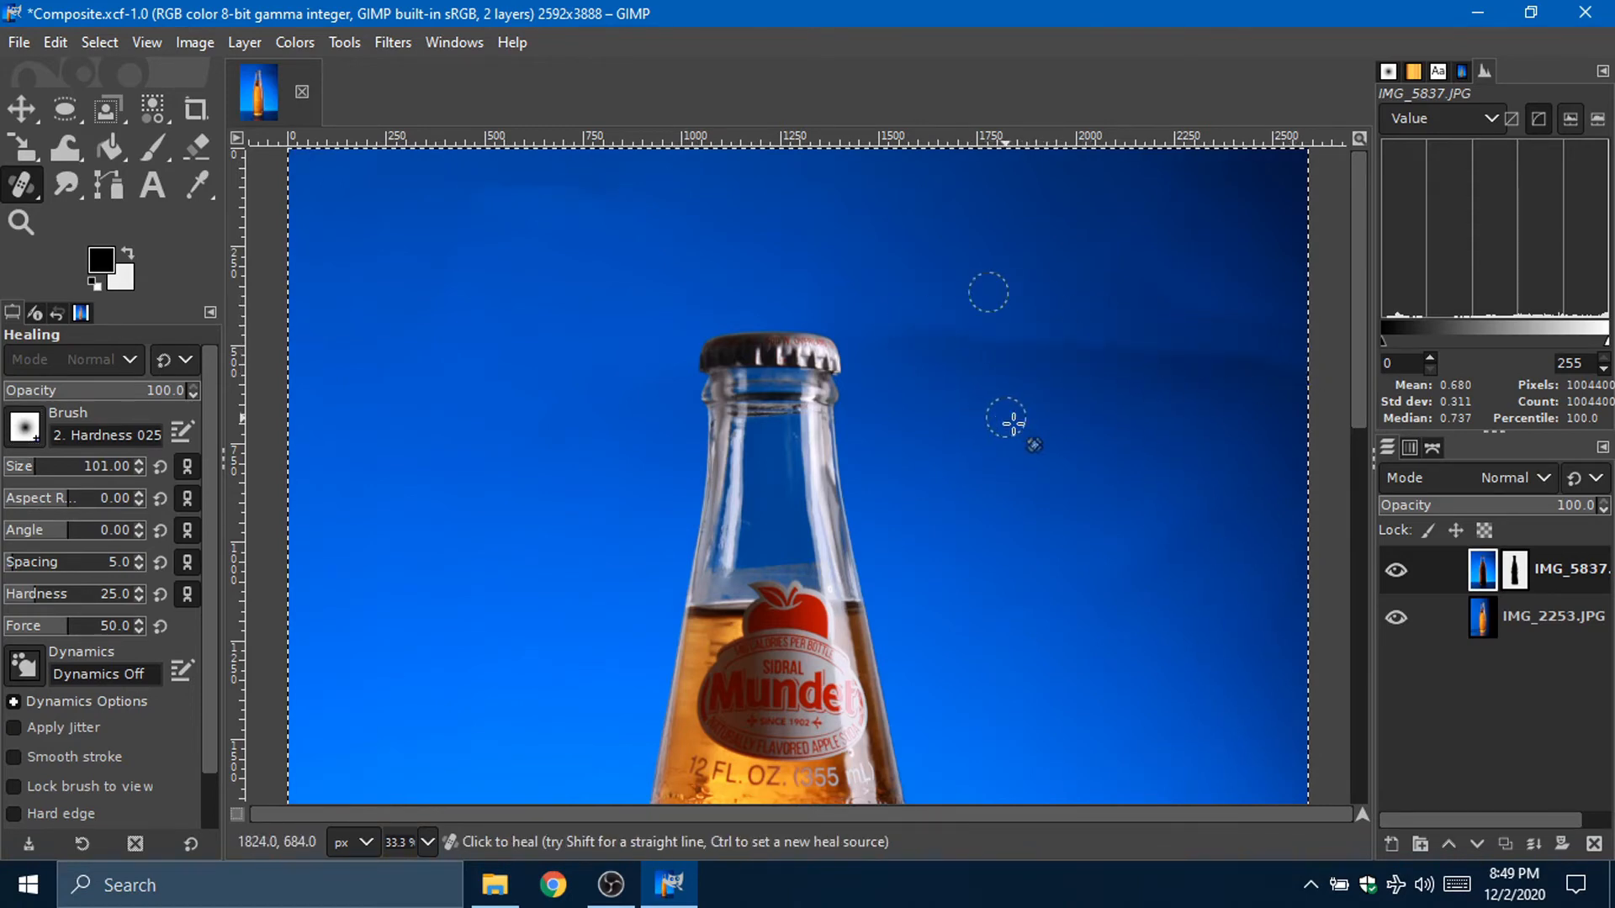
# Step: Sample a heal source on the table's back edge left of the bottle
pyautogui.scroll(-10, 1132, 475)
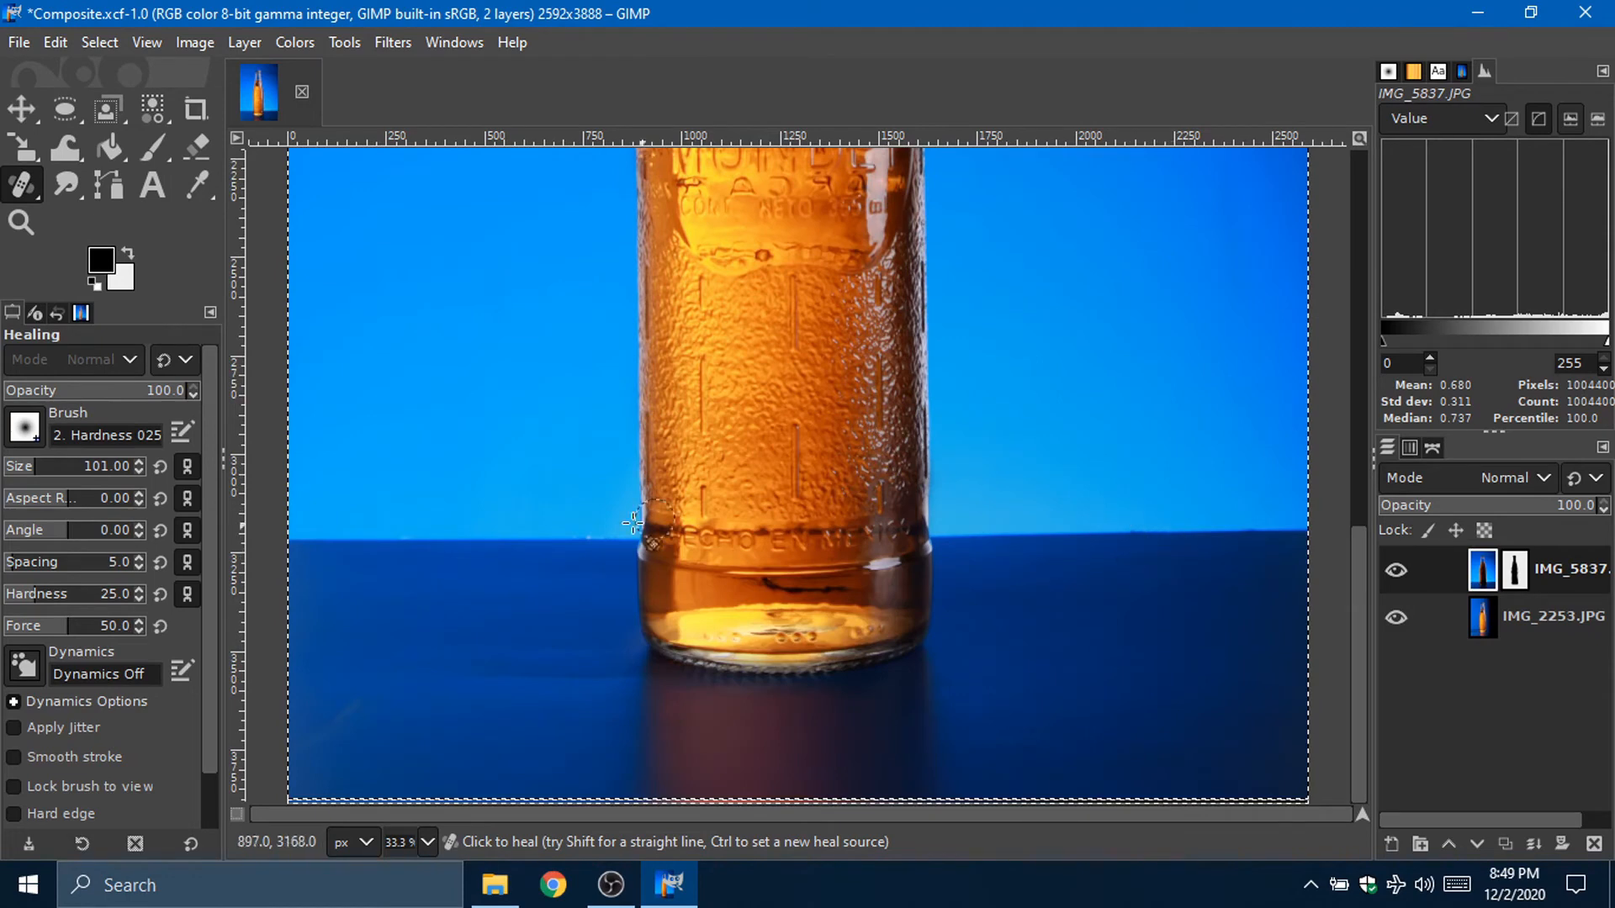
pyautogui.press('ctrl')
pyautogui.keyDown('ctrl'); pyautogui.click(545, 541); pyautogui.keyUp('ctrl')
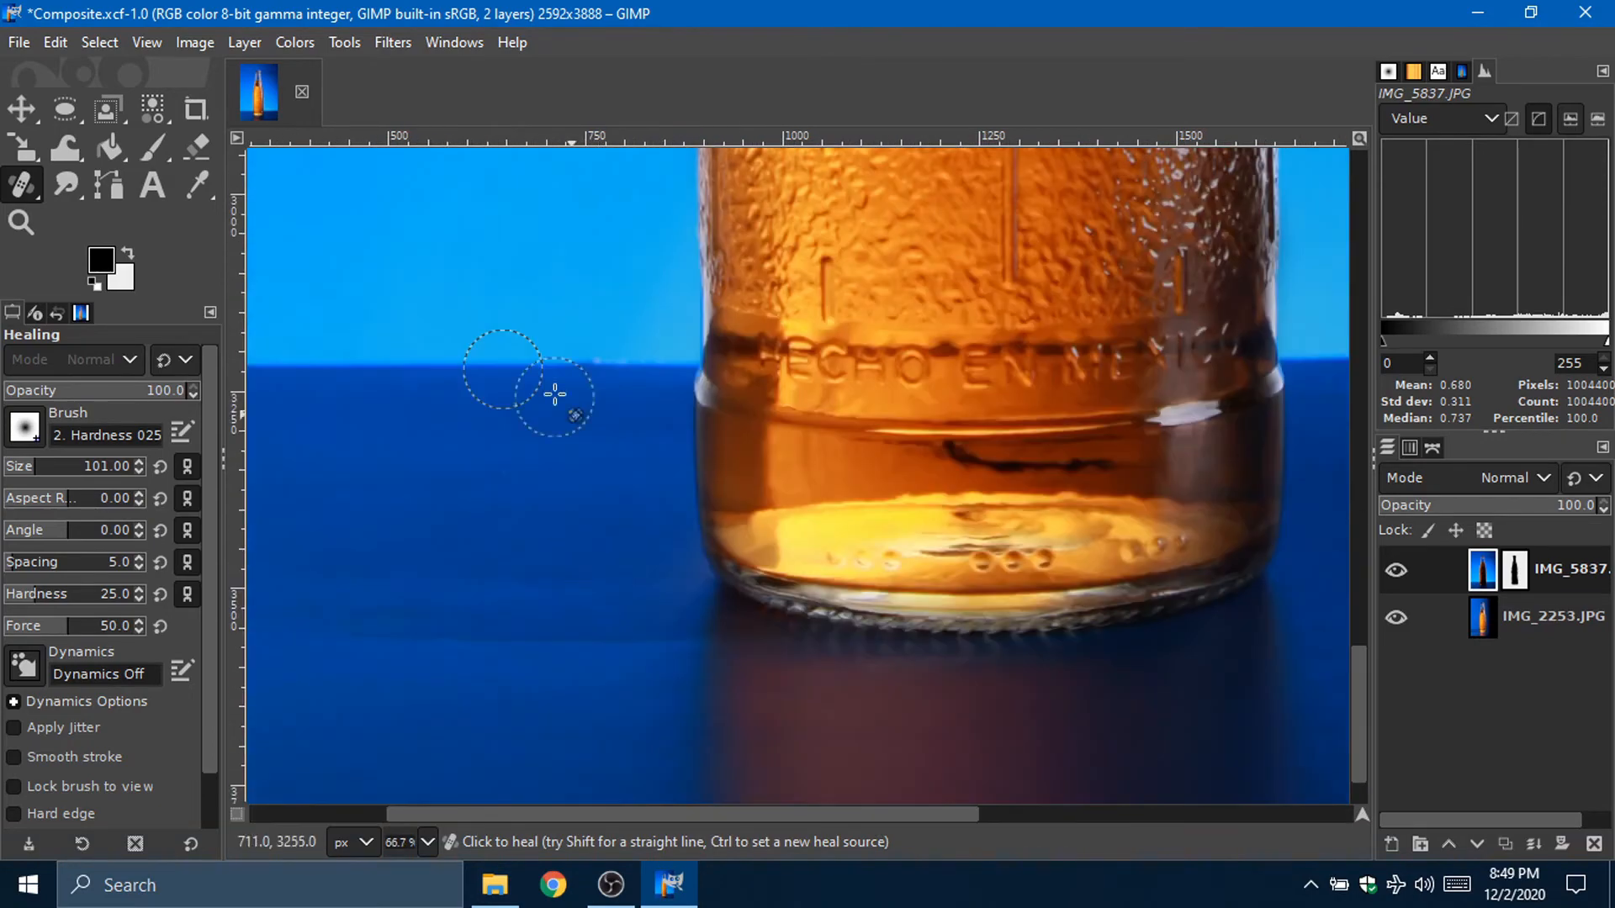
pyautogui.scroll(2, 543, 565)
pyautogui.scroll(-1, 714, 605)
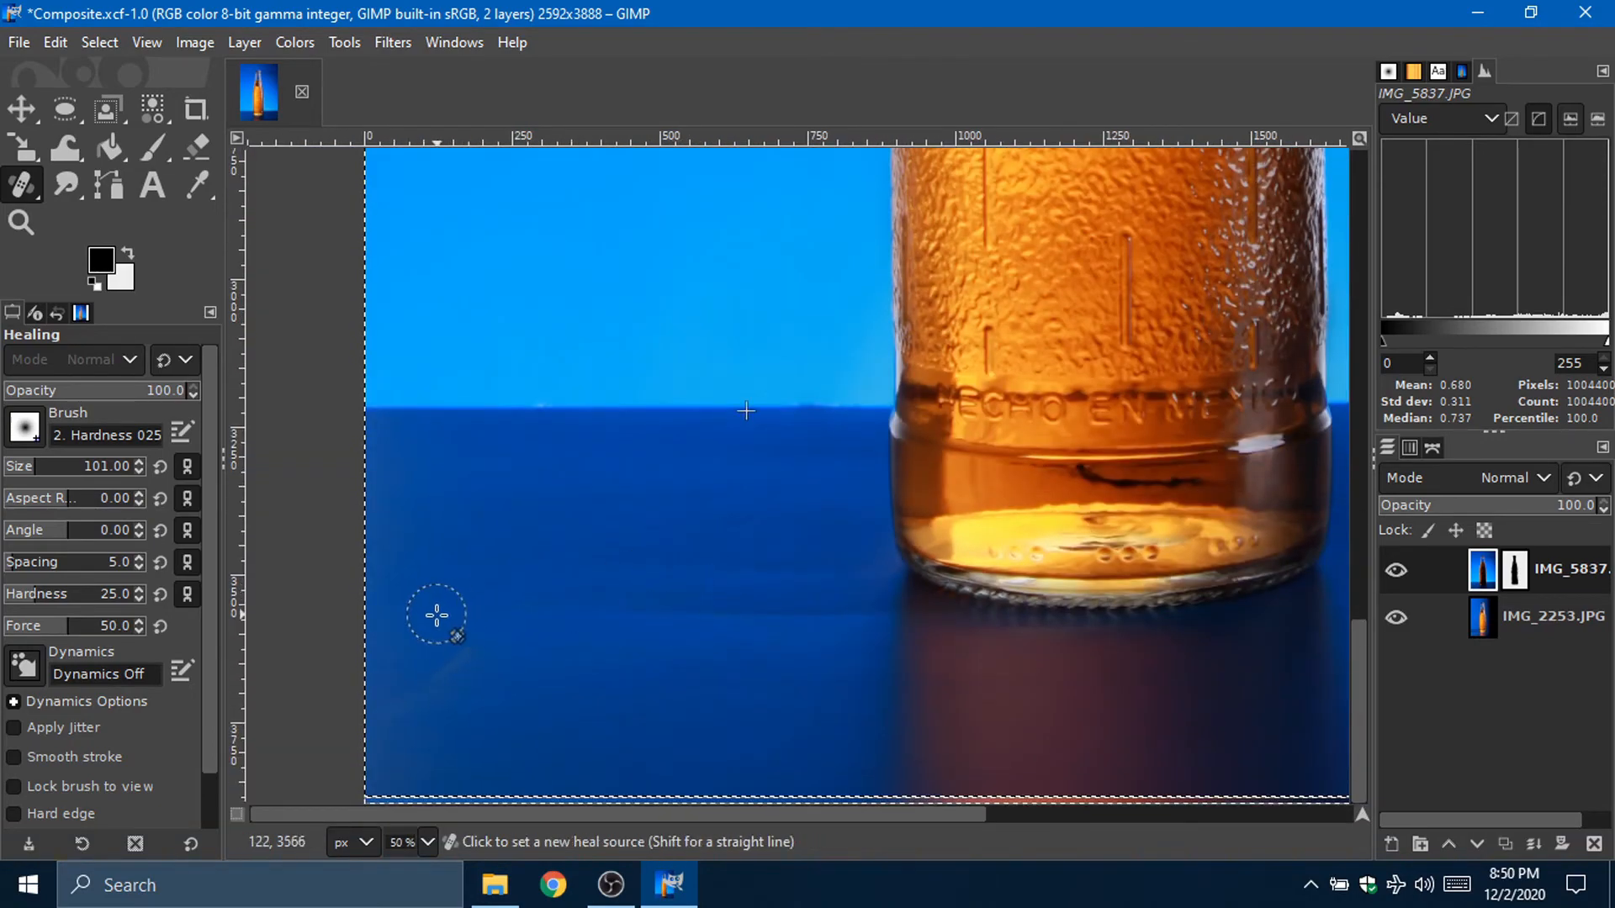
# Step: Reduce the healing brush to size 49 and heal the light streak on the tabletop near the image's lower-left corner
pyautogui.press('[')
pyautogui.press('[')
pyautogui.press('[')
pyautogui.press('[')
pyautogui.press('[')
pyautogui.press('[')
pyautogui.press('[')
pyautogui.press('[')
pyautogui.press('[')
pyautogui.press('[')
pyautogui.press('[')
pyautogui.press('[')
pyautogui.press('[')
pyautogui.press('[')
pyautogui.press('[')
pyautogui.press('[')
pyautogui.press('[')
pyautogui.press('[')
pyautogui.press('[')
pyautogui.press('[')
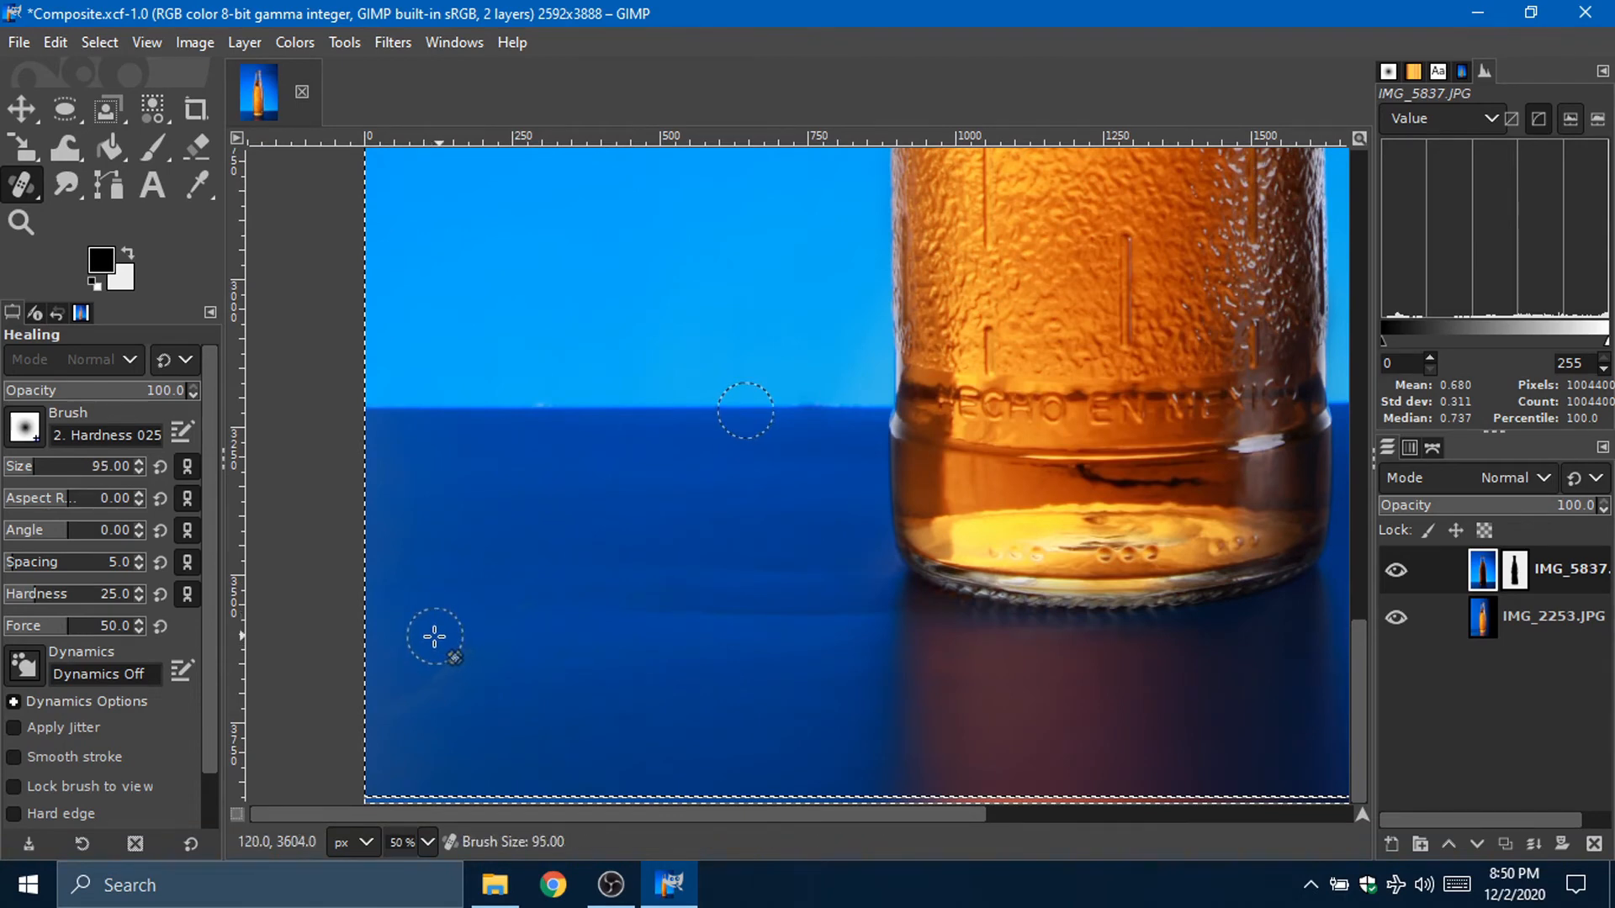
pyautogui.press('[')
pyautogui.press('[')
pyautogui.press('[')
pyautogui.press('[')
pyautogui.press('[')
pyautogui.press('[')
pyautogui.press('[')
pyautogui.press('[')
pyautogui.press('[')
pyautogui.press('[')
pyautogui.press('[')
pyautogui.press('[')
pyautogui.press('[')
pyautogui.press('[')
pyautogui.press('[')
pyautogui.press('[')
pyautogui.press('[')
pyautogui.press('[')
pyautogui.press('[')
pyautogui.press('[')
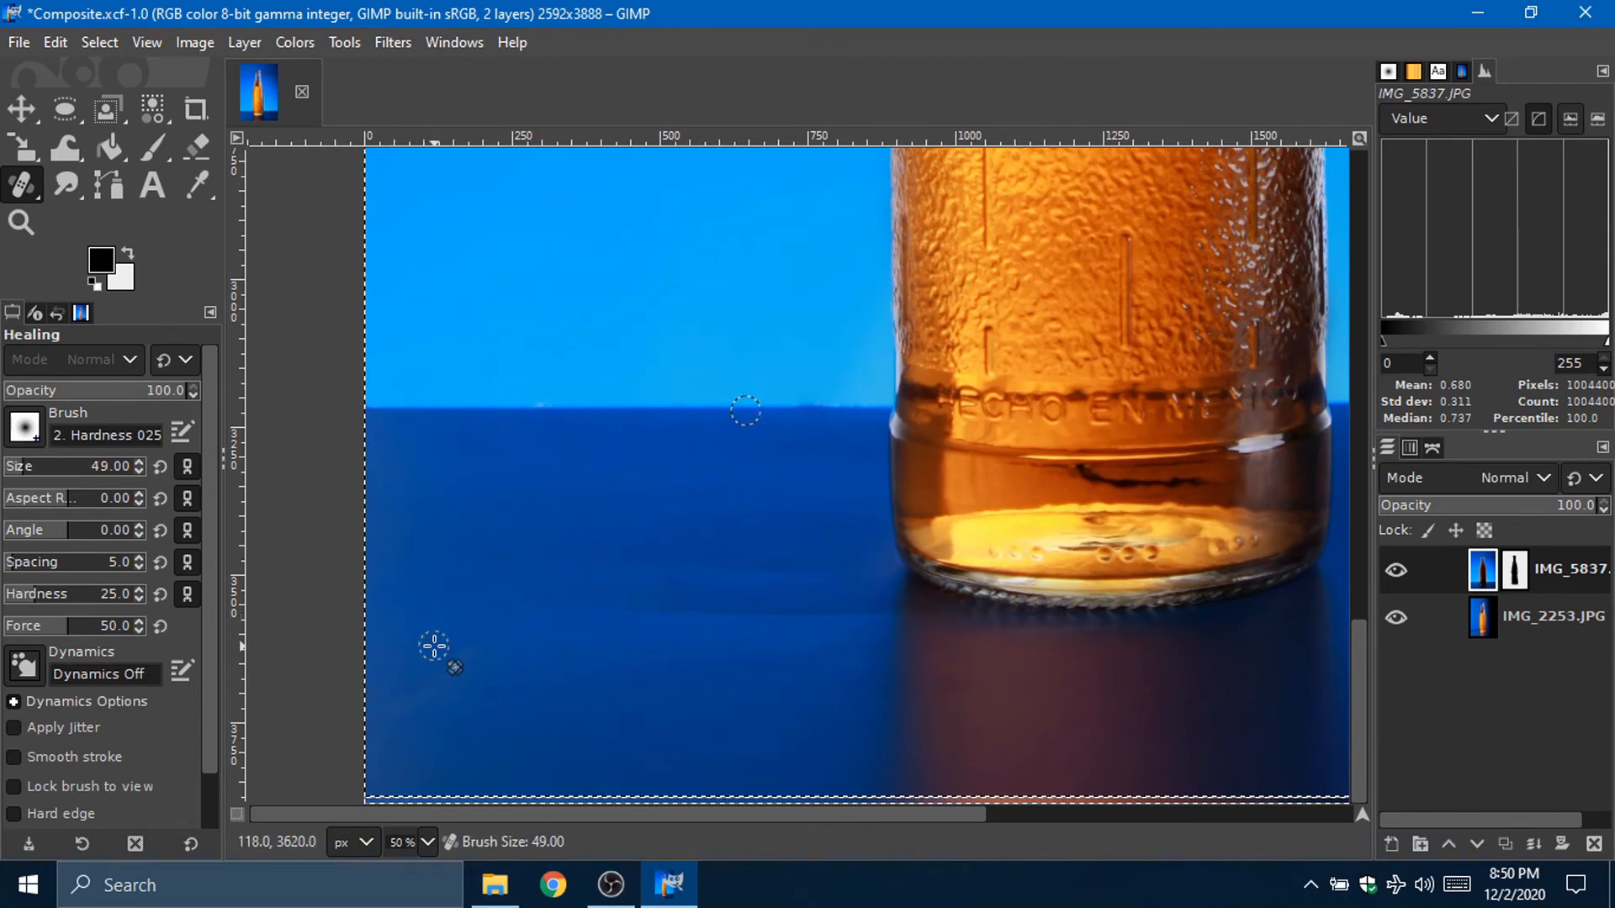
pyautogui.keyDown('ctrl'); pyautogui.click(434, 645); pyautogui.keyUp('ctrl')
pyautogui.moveTo(448, 661)
pyautogui.mouseDown()
pyautogui.moveTo(426, 686)
pyautogui.moveTo(482, 661)
pyautogui.moveTo(399, 693)
pyautogui.moveTo(464, 682)
pyautogui.mouseUp()
pyautogui.keyDown('ctrl'); pyautogui.click(459, 623); pyautogui.keyUp('ctrl')
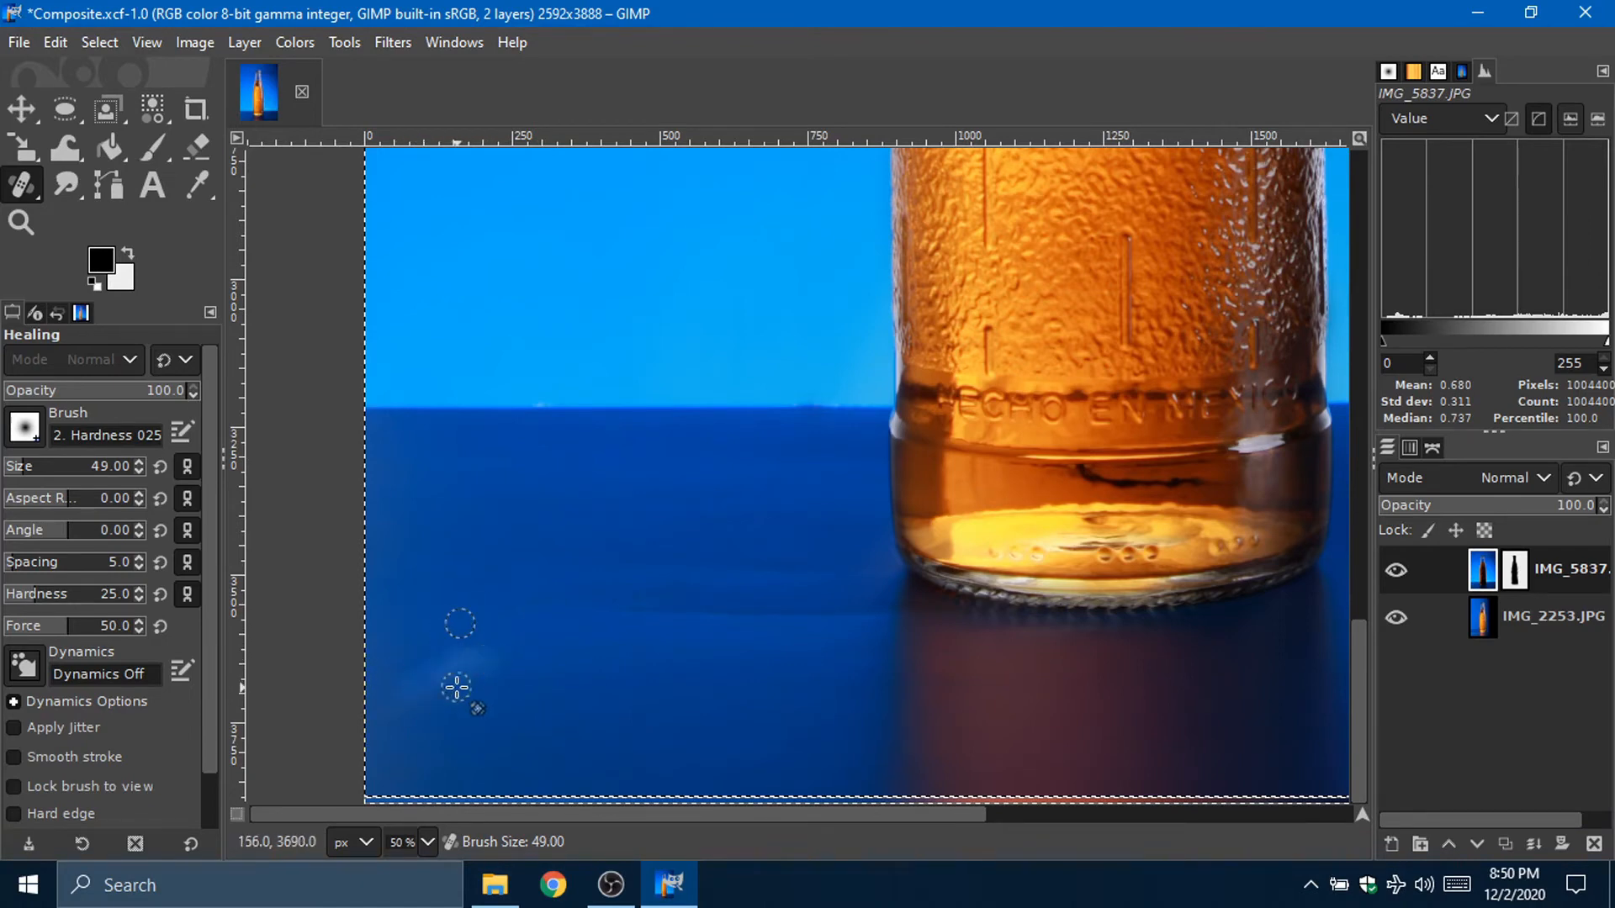
pyautogui.keyDown('ctrl'); pyautogui.click(417, 648); pyautogui.keyUp('ctrl')
# Step: Heal the faint horizontal line left of the bottle's base and sample a new heal source below the light streak
pyautogui.keyDown('ctrl'); pyautogui.click(652, 614); pyautogui.keyUp('ctrl')
pyautogui.moveTo(743, 613); pyautogui.dragTo(875, 614)
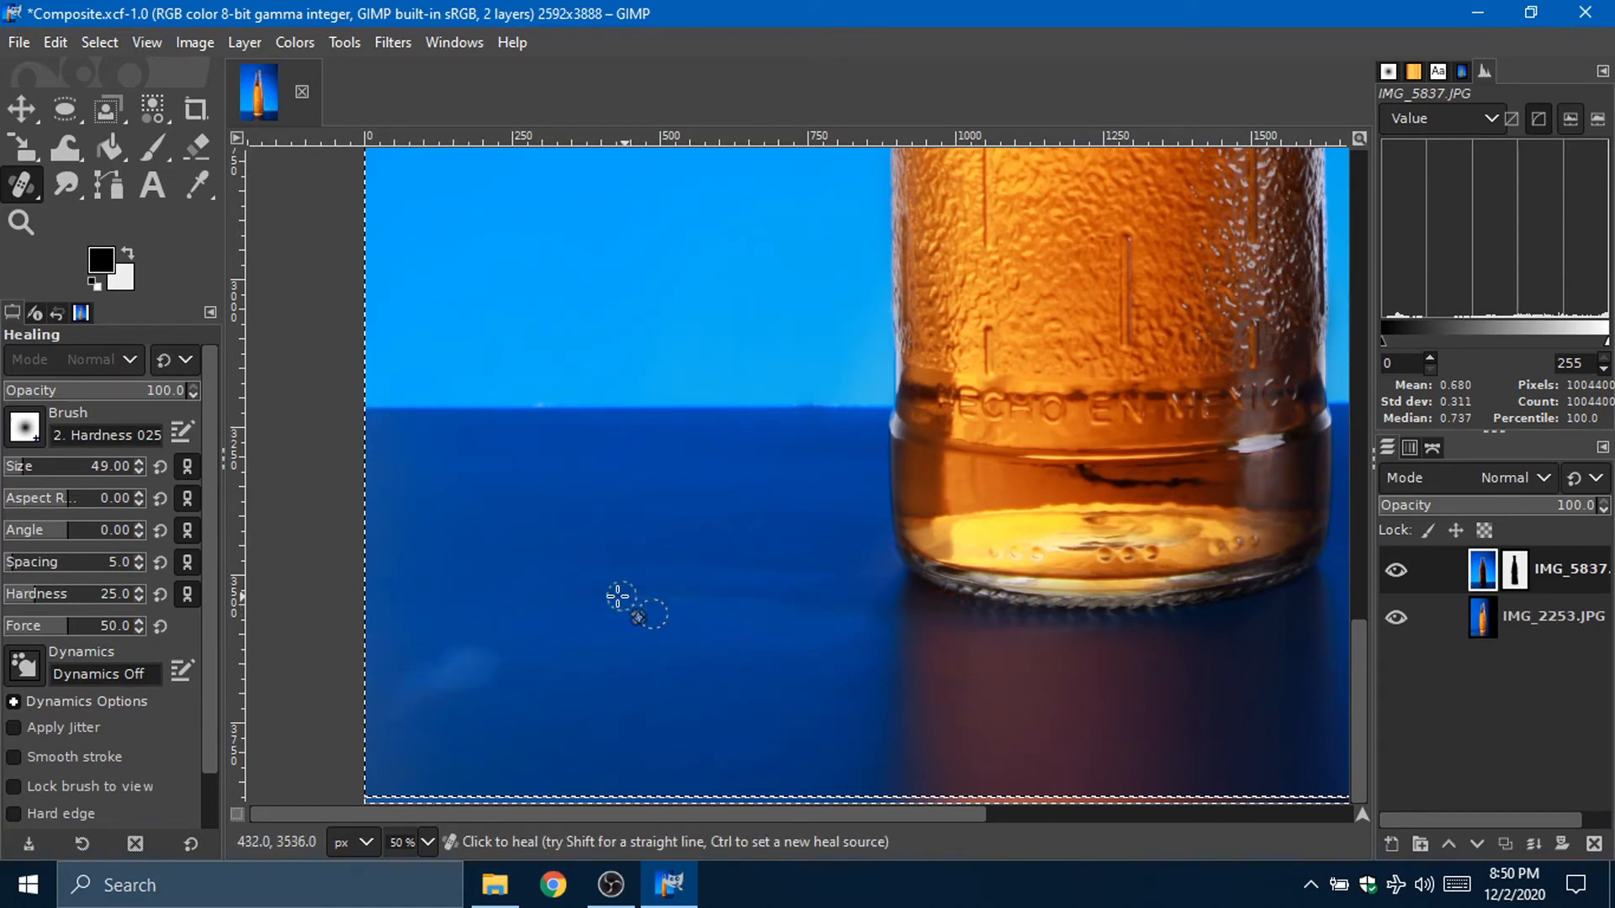
pyautogui.keyDown('ctrl'); pyautogui.click(423, 731); pyautogui.keyUp('ctrl')
# Step: Switch to the Clone tool, sample a source just above the tabletop streak, and choose the 2. Hardness 075 brush
pyautogui.press('s')
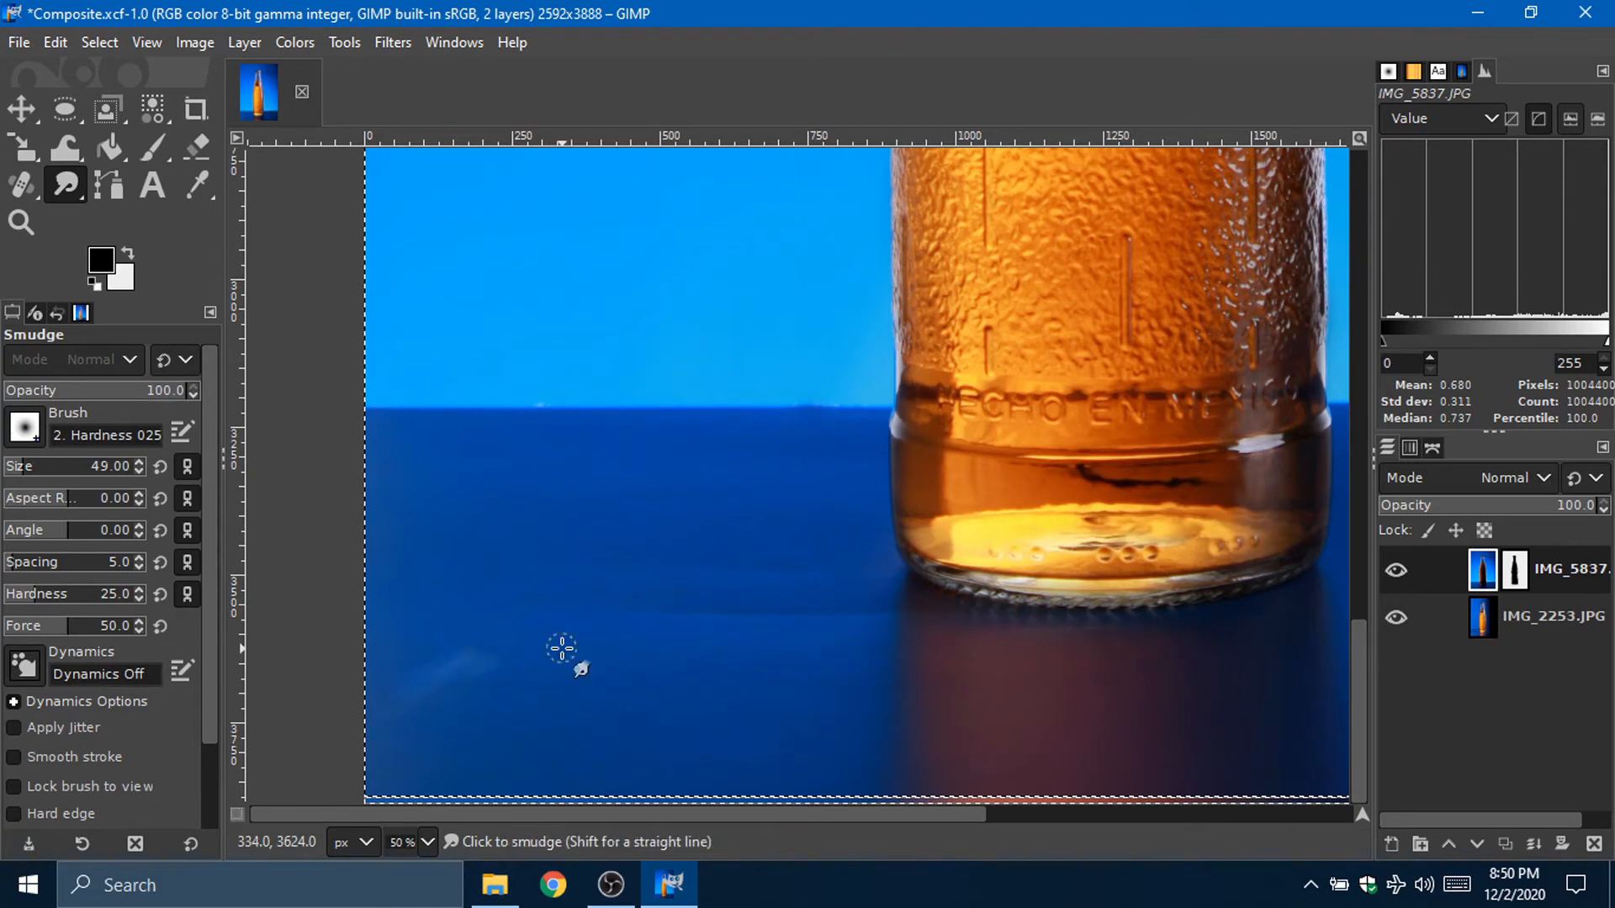
pyautogui.click(17, 187)
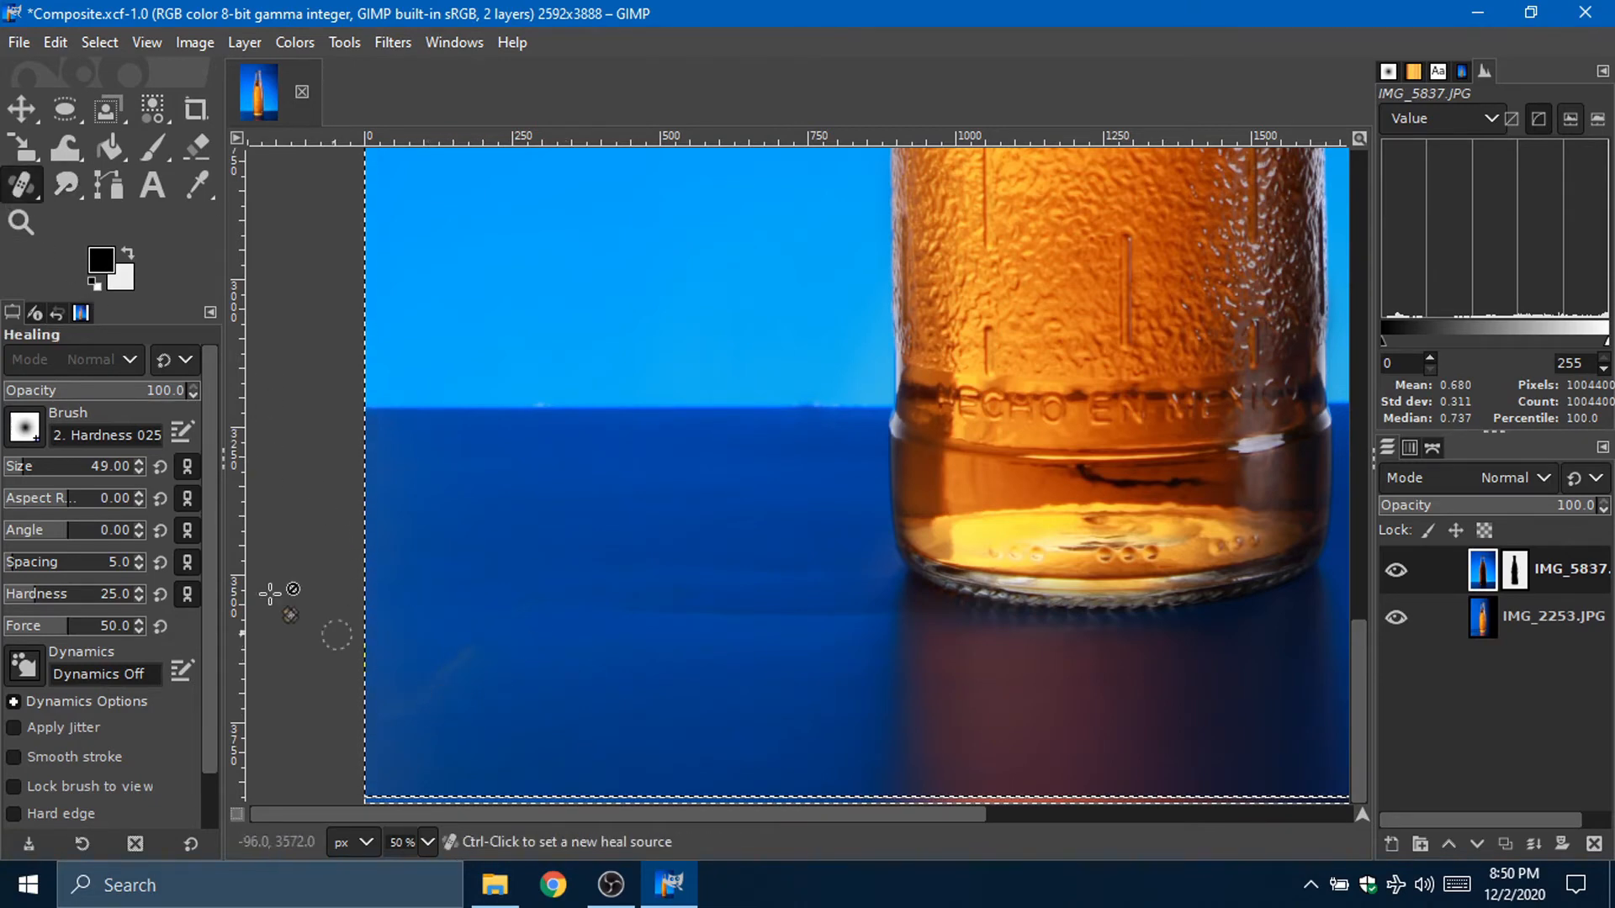
pyautogui.moveTo(27, 187); pyautogui.dragTo(84, 185)
pyautogui.click(484, 673)
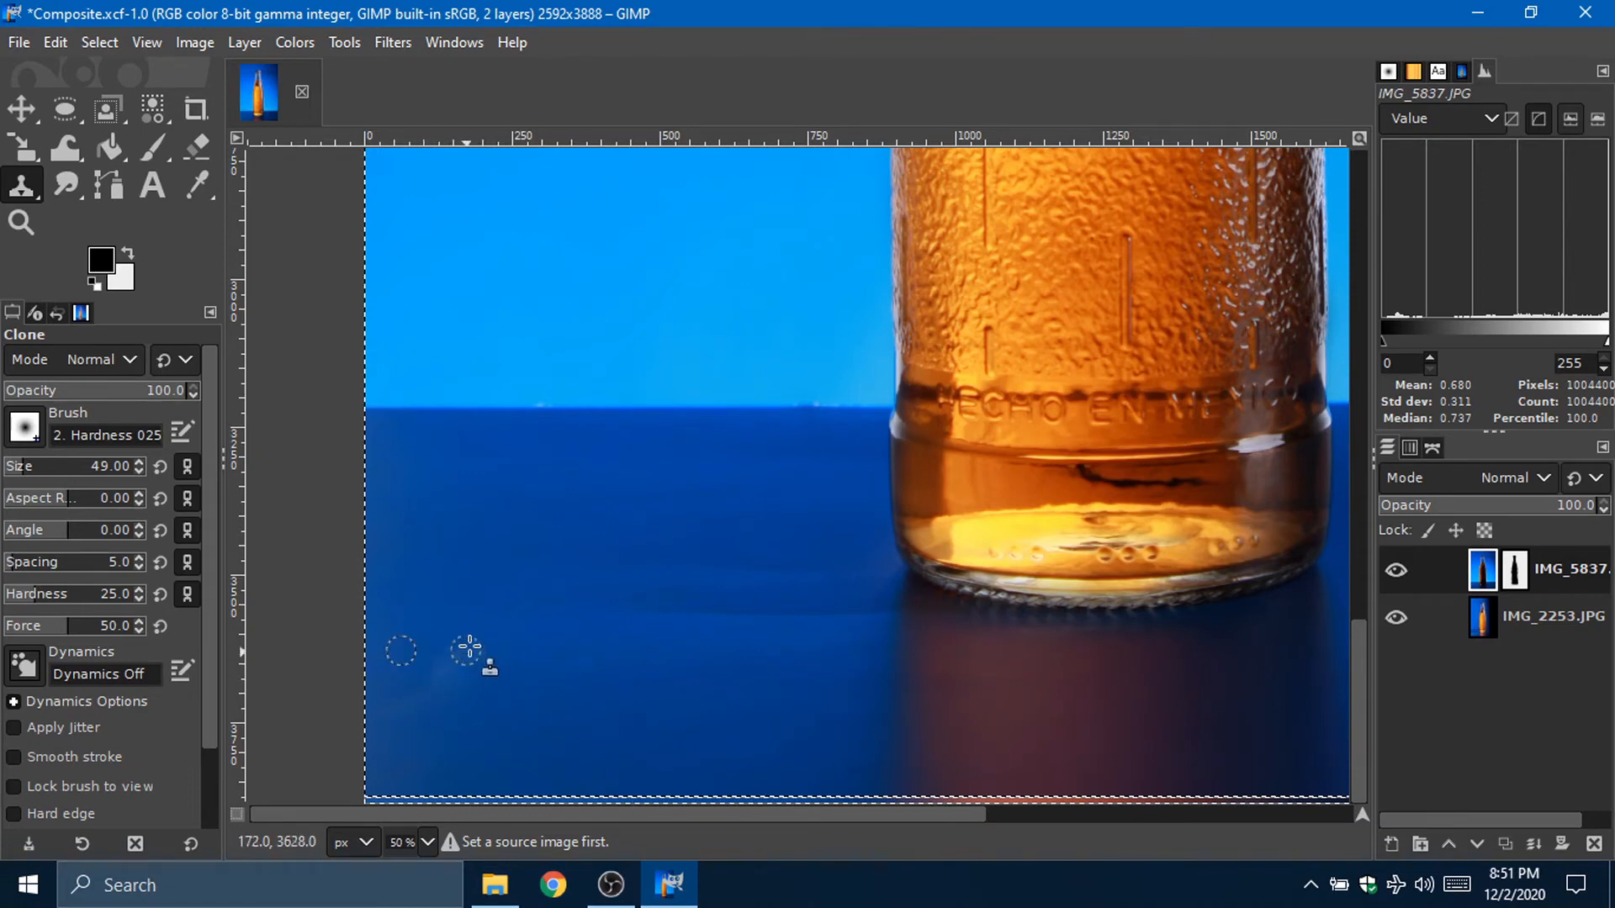
pyautogui.keyDown('ctrl'); pyautogui.click(477, 622); pyautogui.keyUp('ctrl')
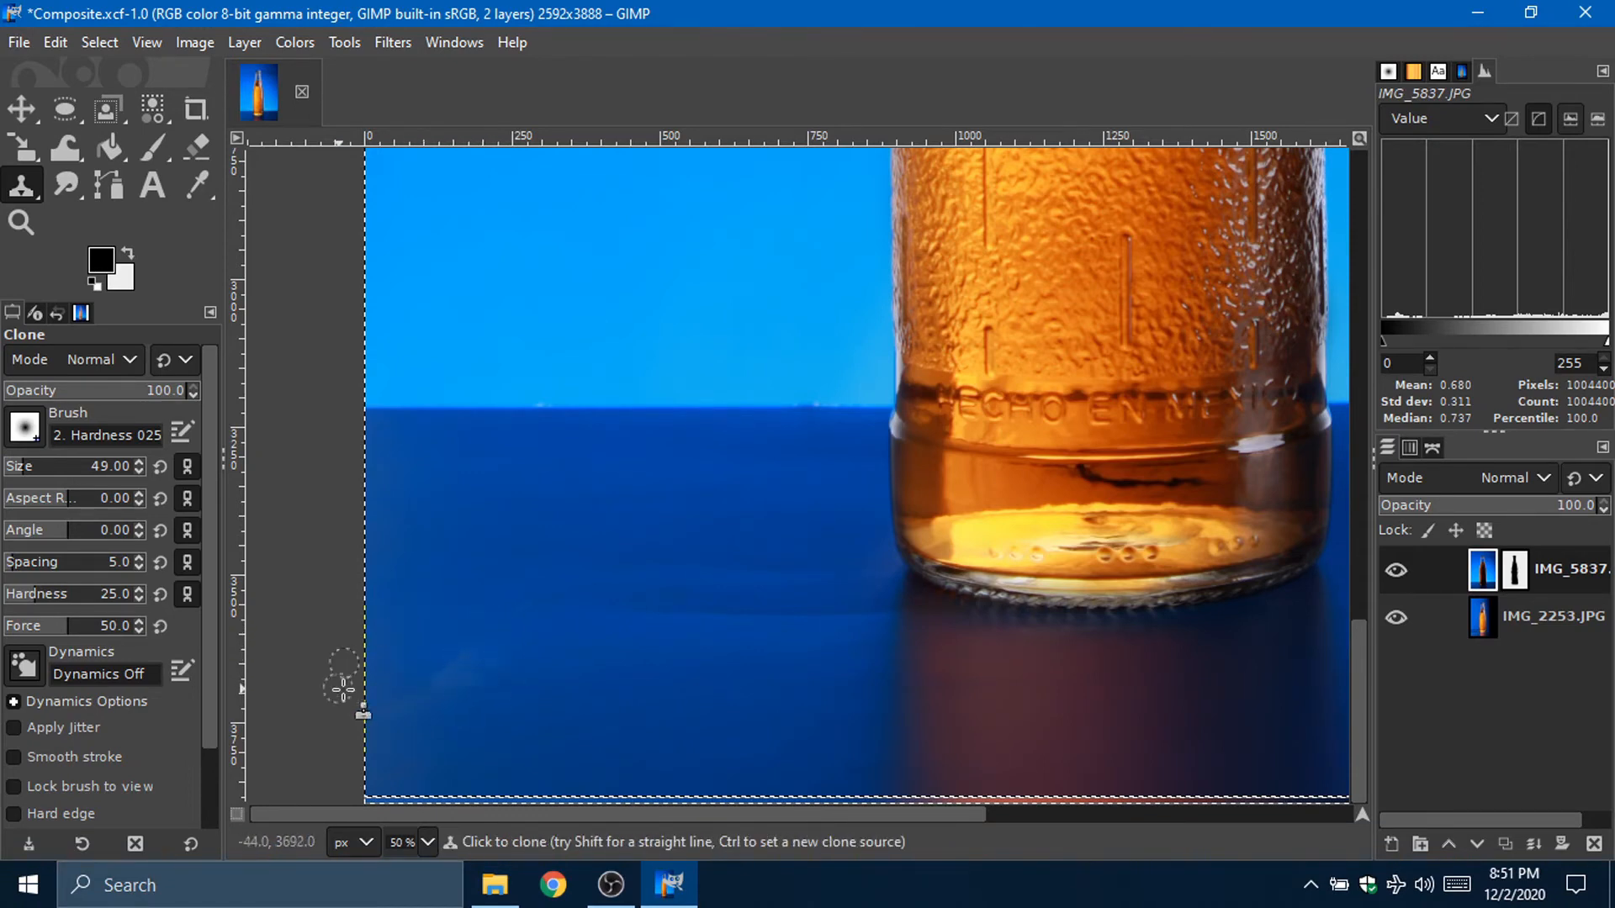
pyautogui.click(24, 427)
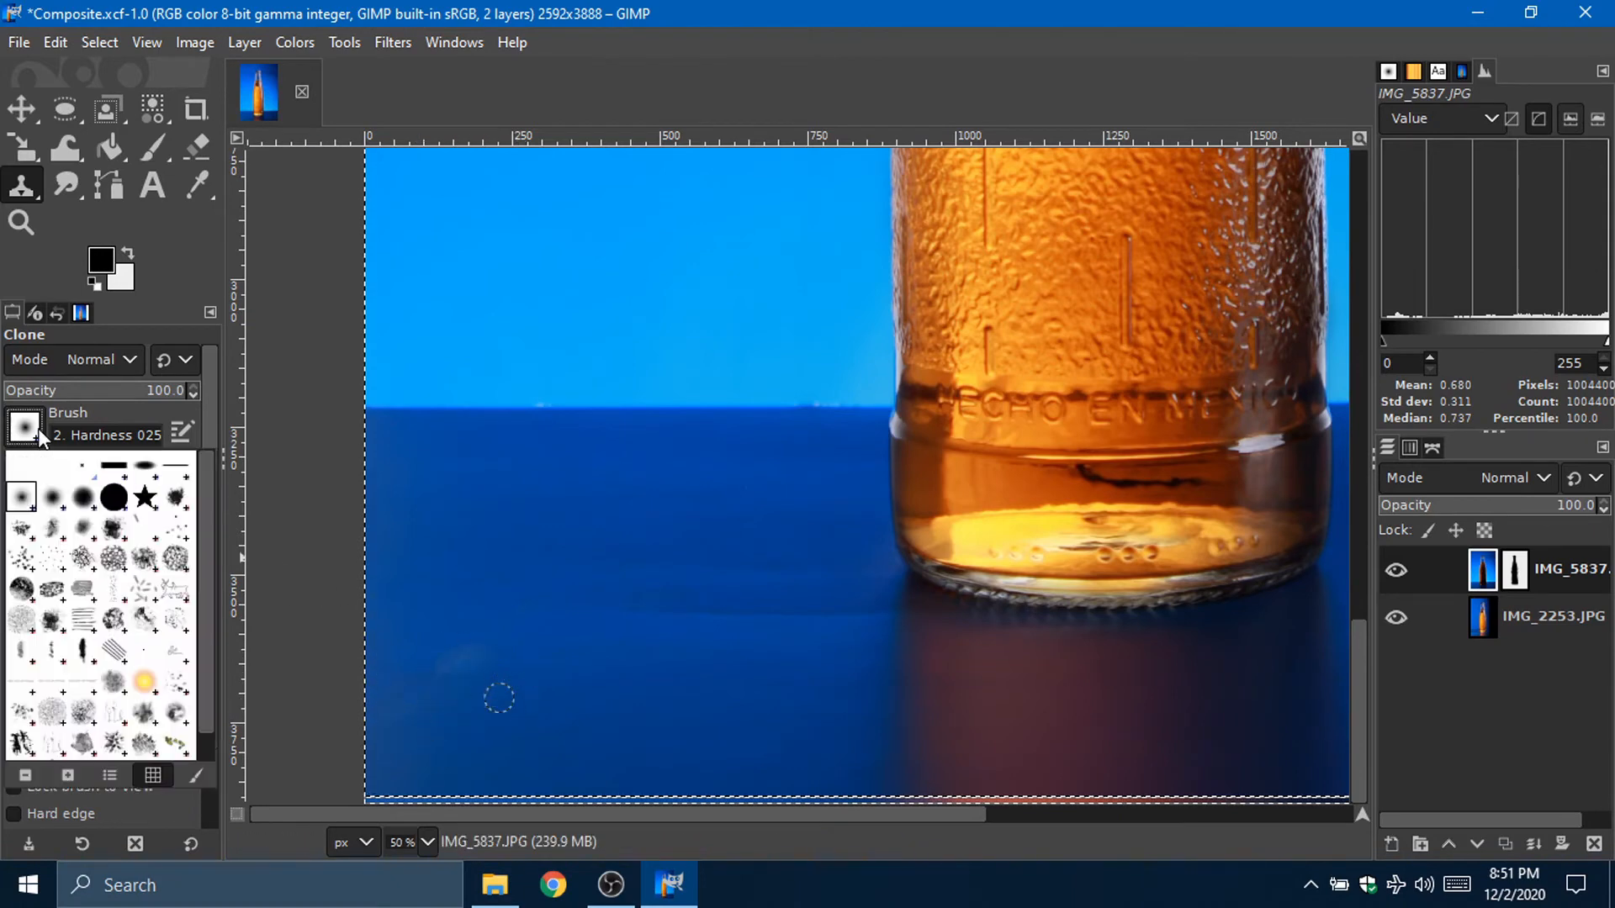
pyautogui.click(94, 508)
pyautogui.scroll(1, 41, 444)
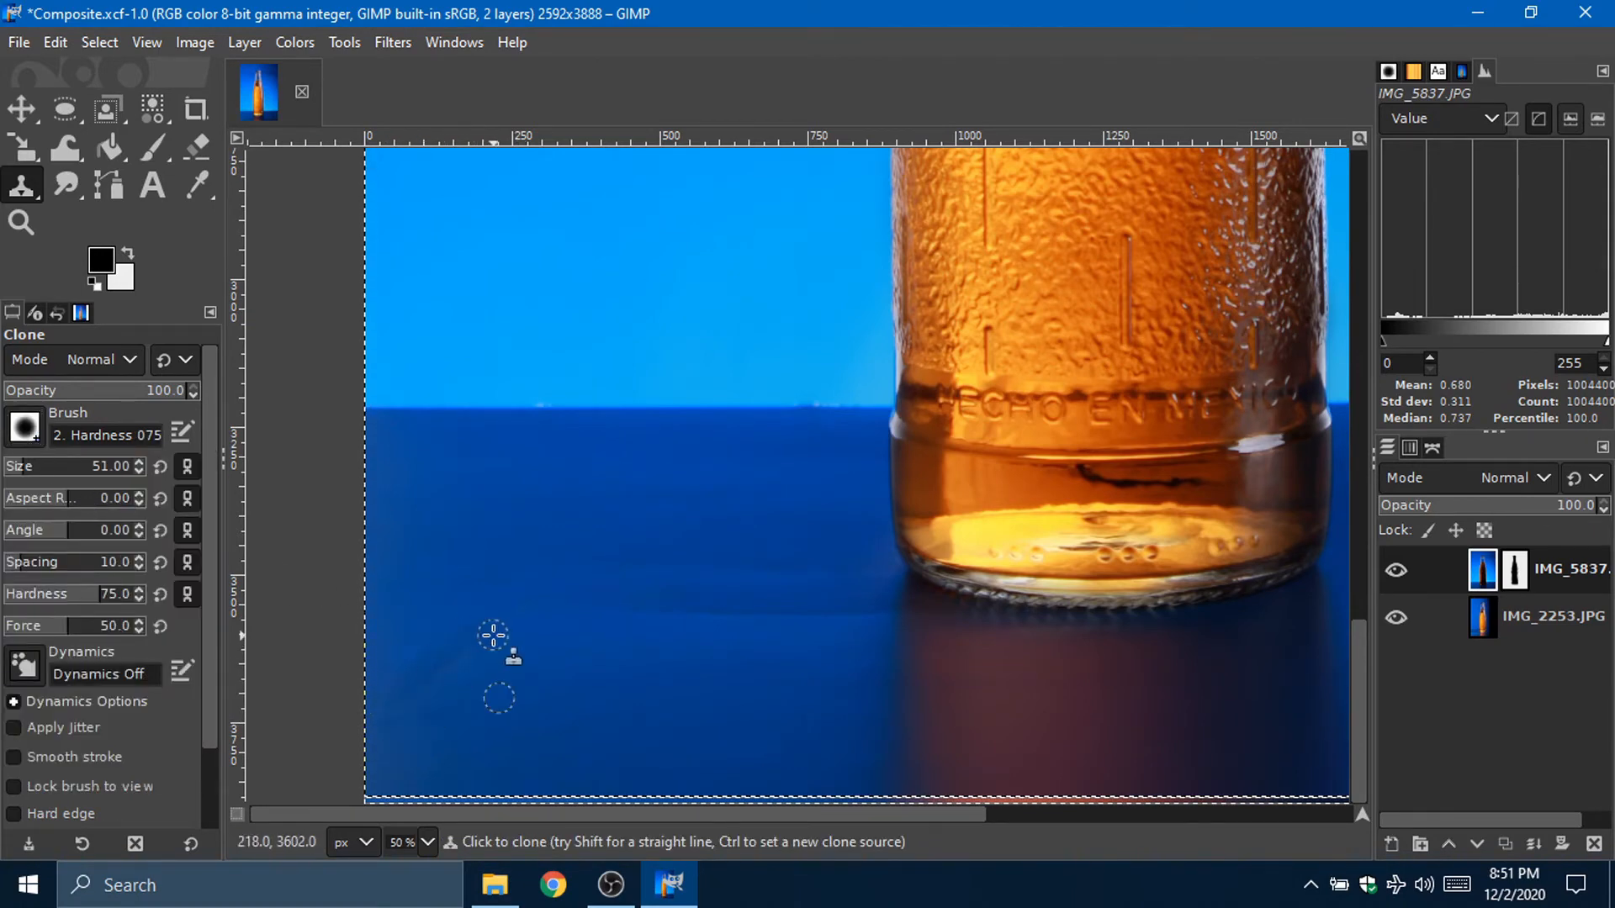
# Step: Clone clean tabletop over the faint horizontal line left of the bottle's base
pyautogui.press('ctrl')
pyautogui.keyDown('ctrl'); pyautogui.click(393, 624); pyautogui.keyUp('ctrl')
pyautogui.keyDown('ctrl'); pyautogui.click(605, 634); pyautogui.keyUp('ctrl')
pyautogui.moveTo(620, 609)
pyautogui.mouseDown()
pyautogui.moveTo(910, 618)
pyautogui.moveTo(689, 616)
pyautogui.mouseUp()
# Step: Clone clean tabletop over the light streak near the image's lower-left corner and smudge the patched area smooth
pyautogui.keyDown('ctrl'); pyautogui.click(458, 617); pyautogui.keyUp('ctrl')
pyautogui.moveTo(468, 648)
pyautogui.mouseDown()
pyautogui.moveTo(484, 630)
pyautogui.moveTo(413, 667)
pyautogui.moveTo(396, 736)
pyautogui.mouseUp()
pyautogui.keyDown('ctrl'); pyautogui.click(430, 616); pyautogui.keyUp('ctrl')
pyautogui.keyDown('ctrl'); pyautogui.click(375, 747); pyautogui.keyUp('ctrl')
pyautogui.click(66, 185)
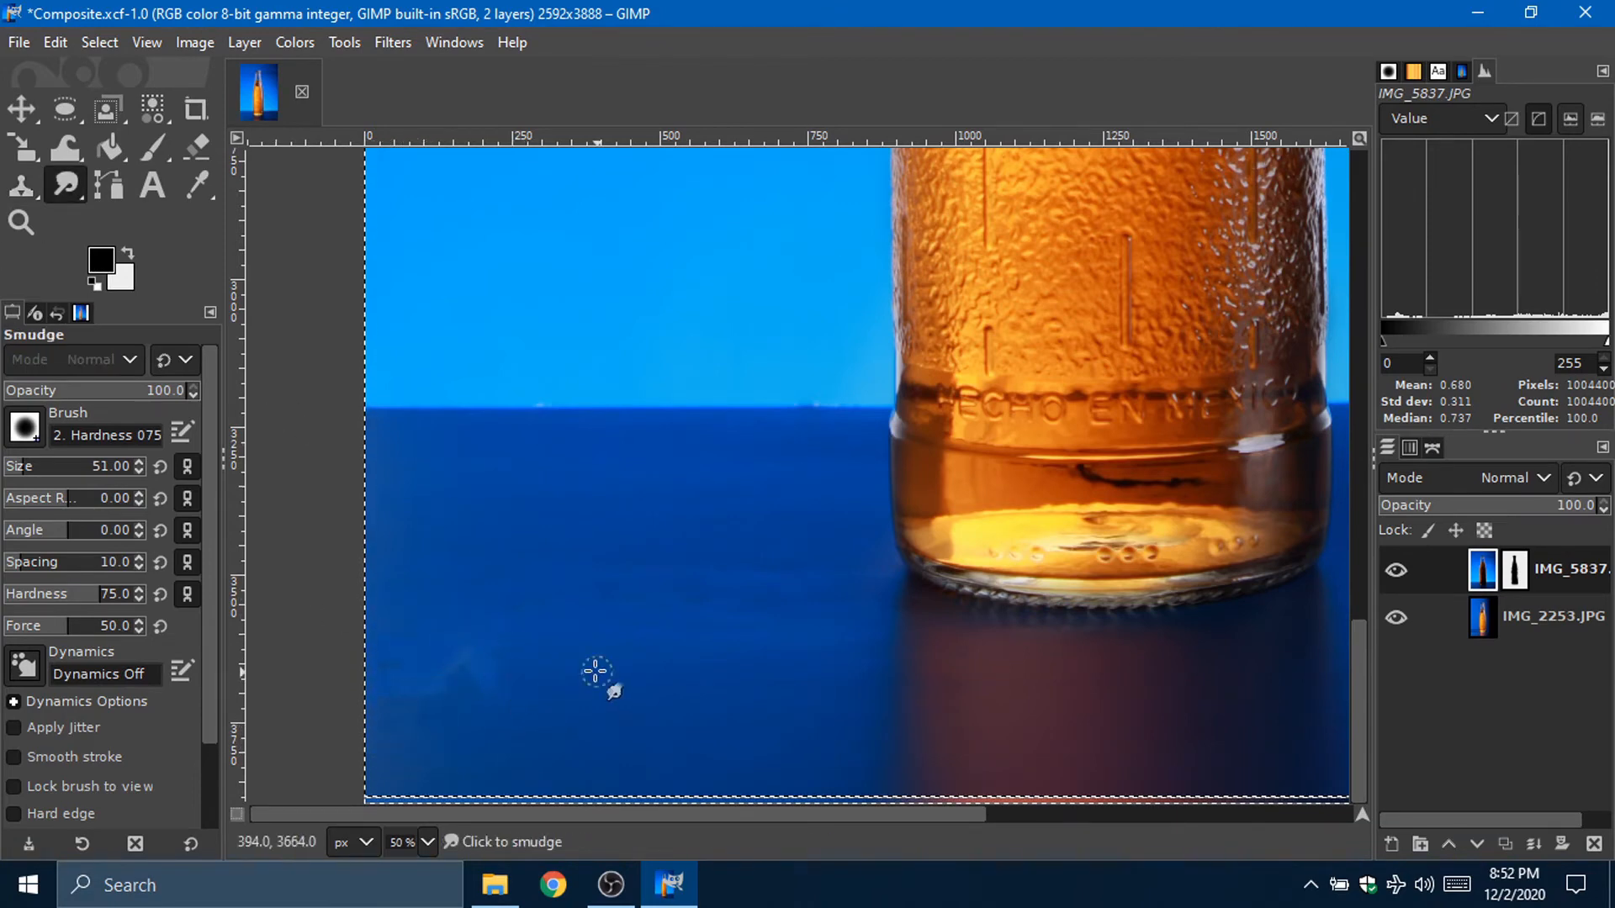
pyautogui.moveTo(361, 682); pyautogui.dragTo(523, 646)
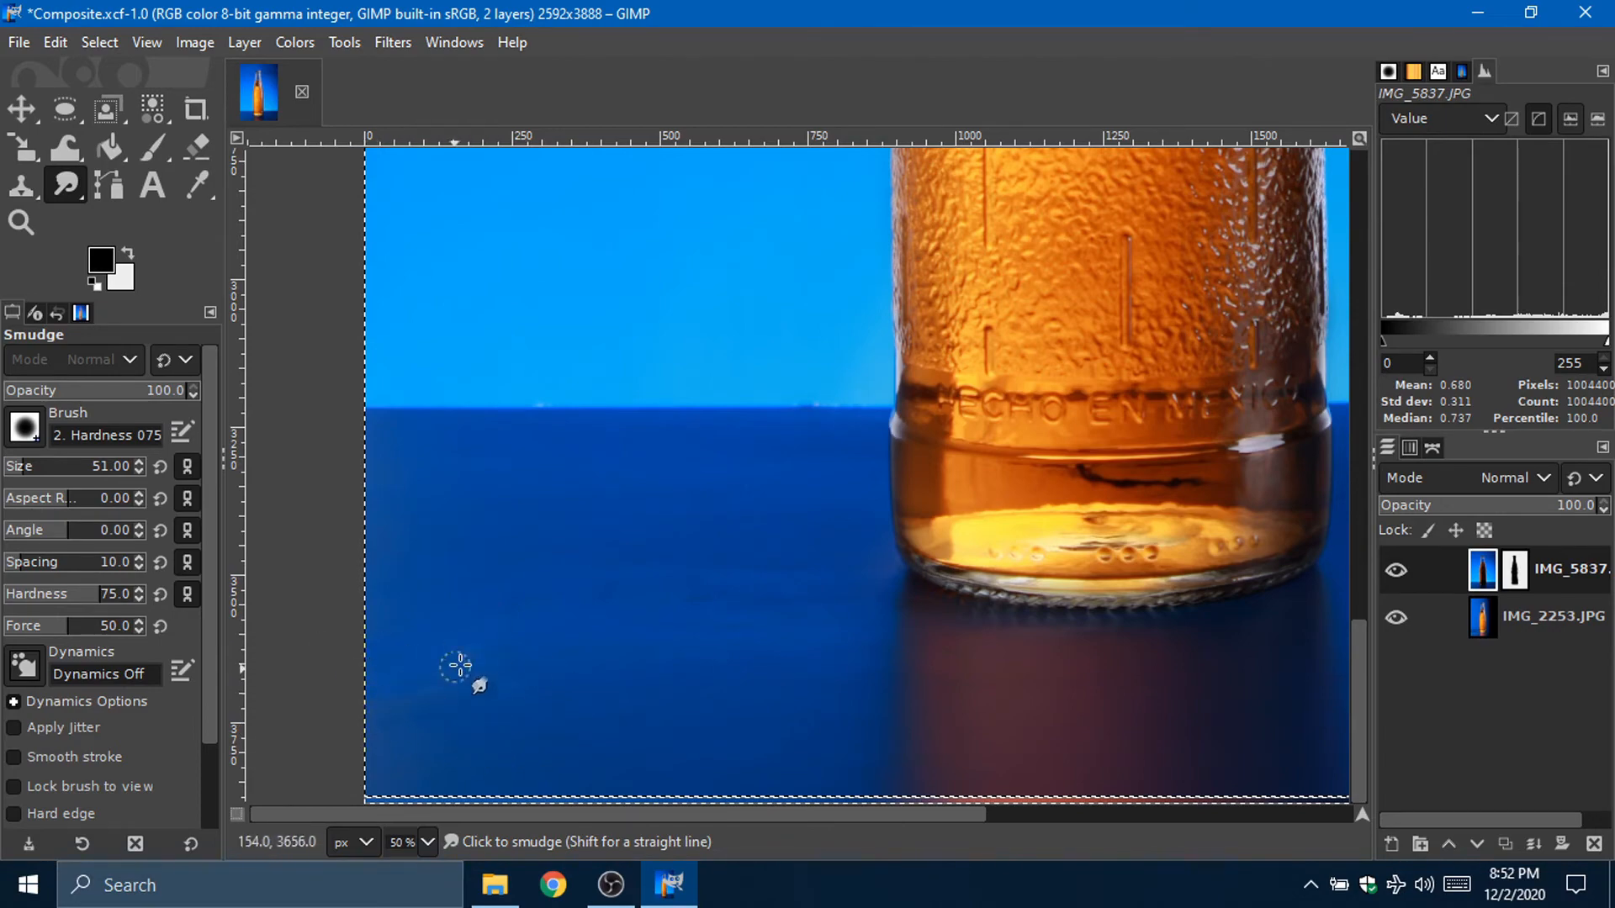
# Step: Enlarge the Clone brush to size 371 and clone the blue background beside the bottle neck over the dark band right of the cap
pyautogui.hscroll(5, 591, 653)
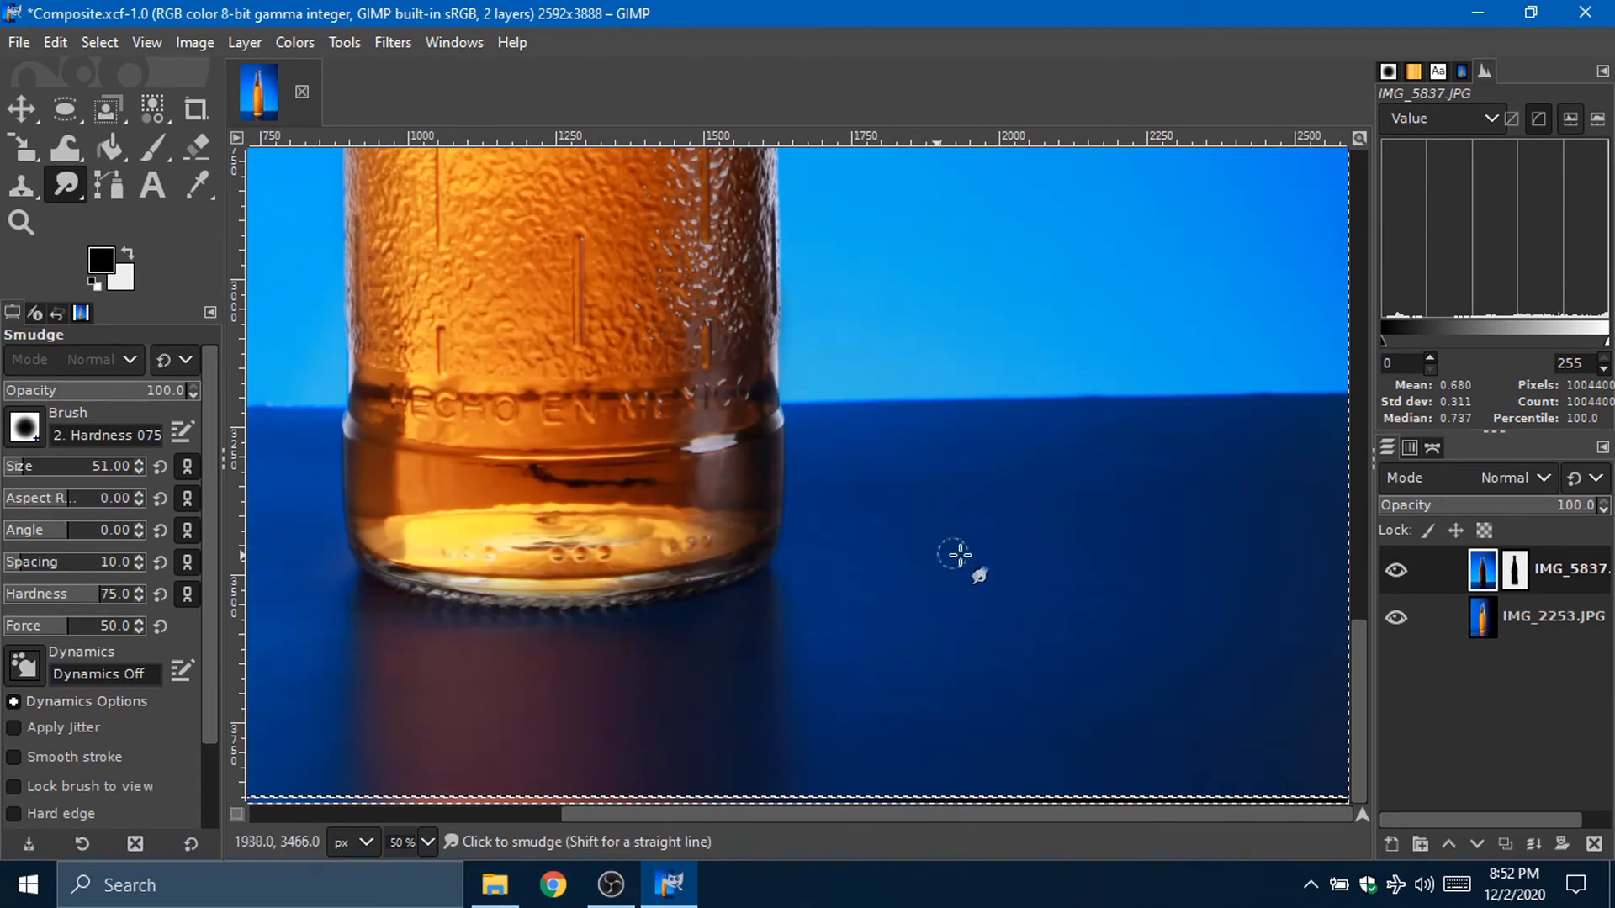
pyautogui.scroll(20, 957, 555)
pyautogui.press('[')
pyautogui.press('[')
pyautogui.press('[')
pyautogui.press('[')
pyautogui.press('[')
pyautogui.press('[')
pyautogui.press('[')
pyautogui.press(']')
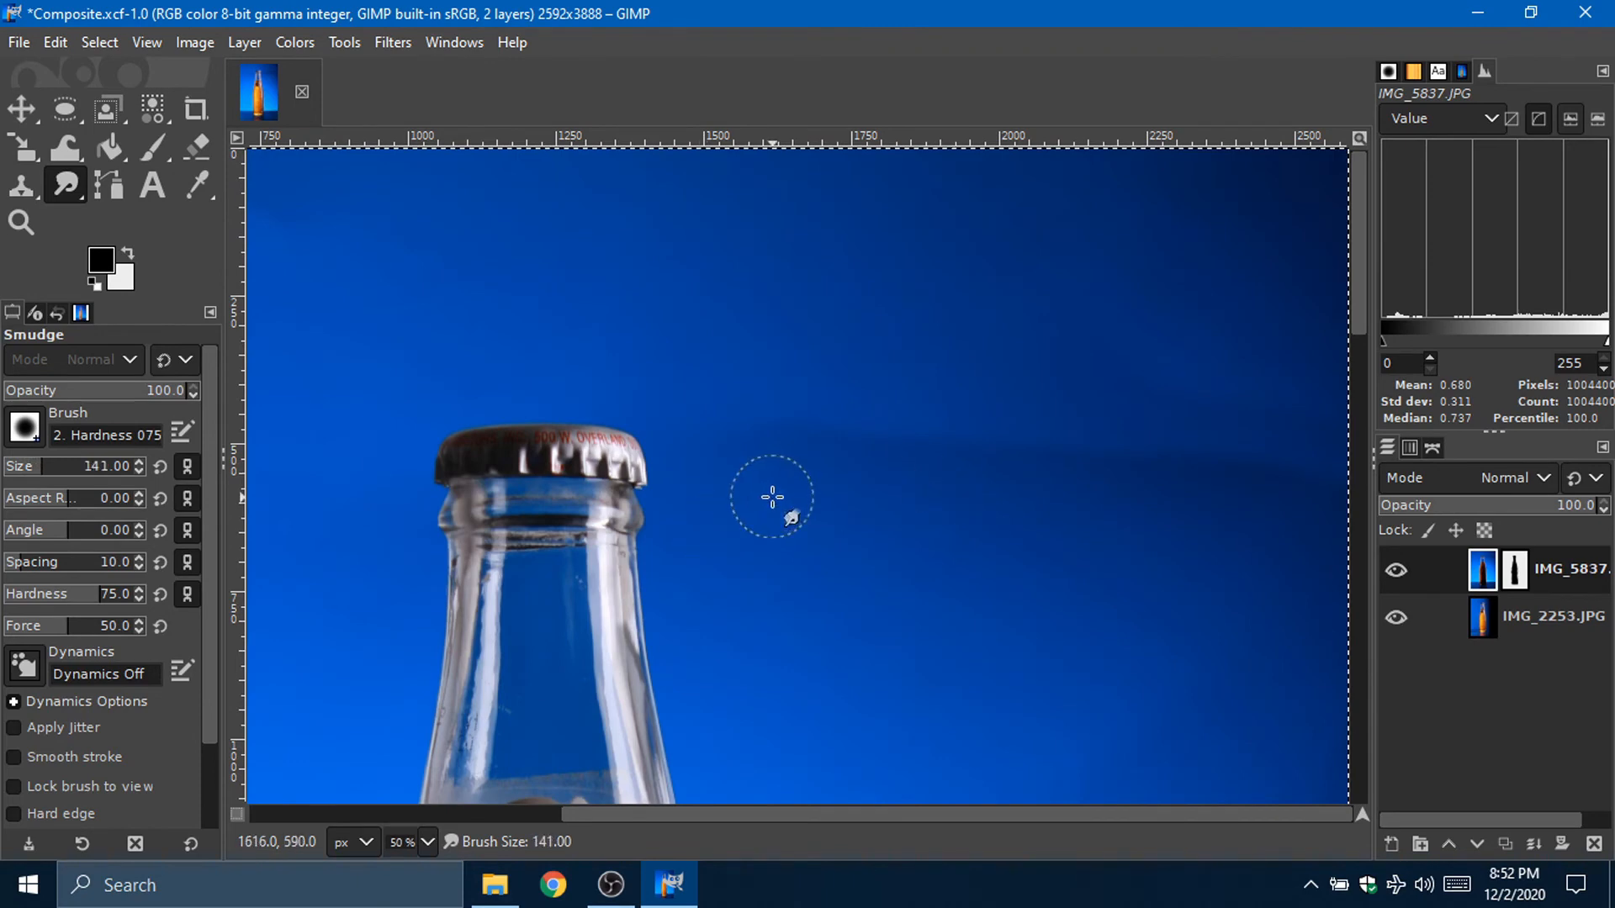
pyautogui.press('c')
pyautogui.press(']')
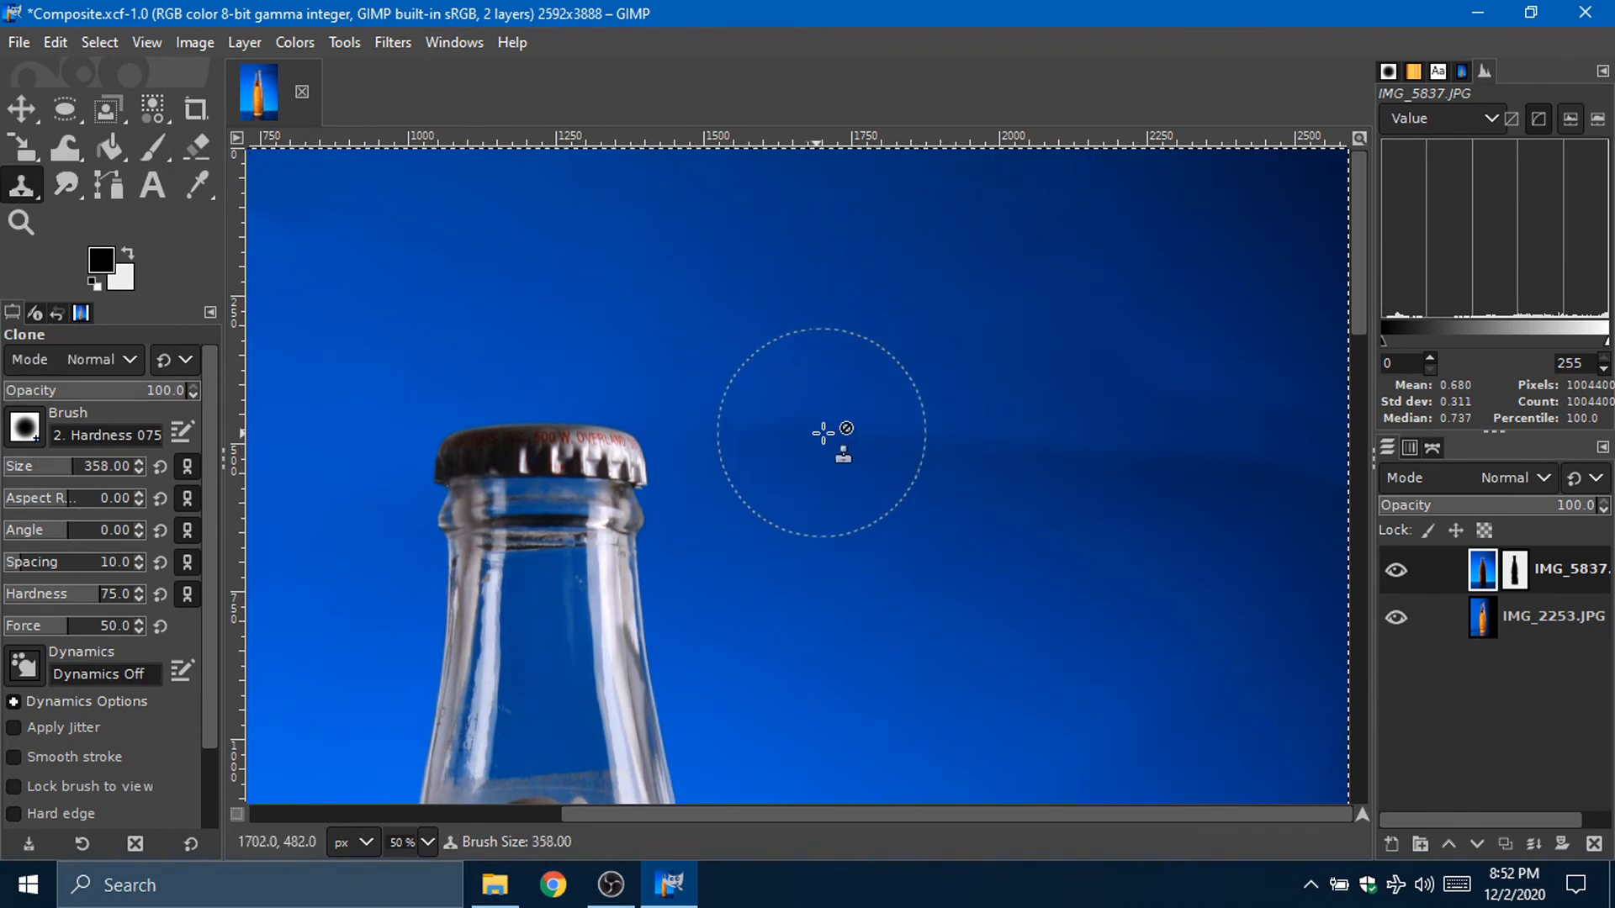
pyautogui.scroll(-2, 825, 429)
pyautogui.keyDown('ctrl'); pyautogui.click(784, 418); pyautogui.keyUp('ctrl')
pyautogui.moveTo(786, 317)
pyautogui.mouseDown()
pyautogui.moveTo(1254, 314)
pyautogui.moveTo(1309, 386)
pyautogui.mouseUp()
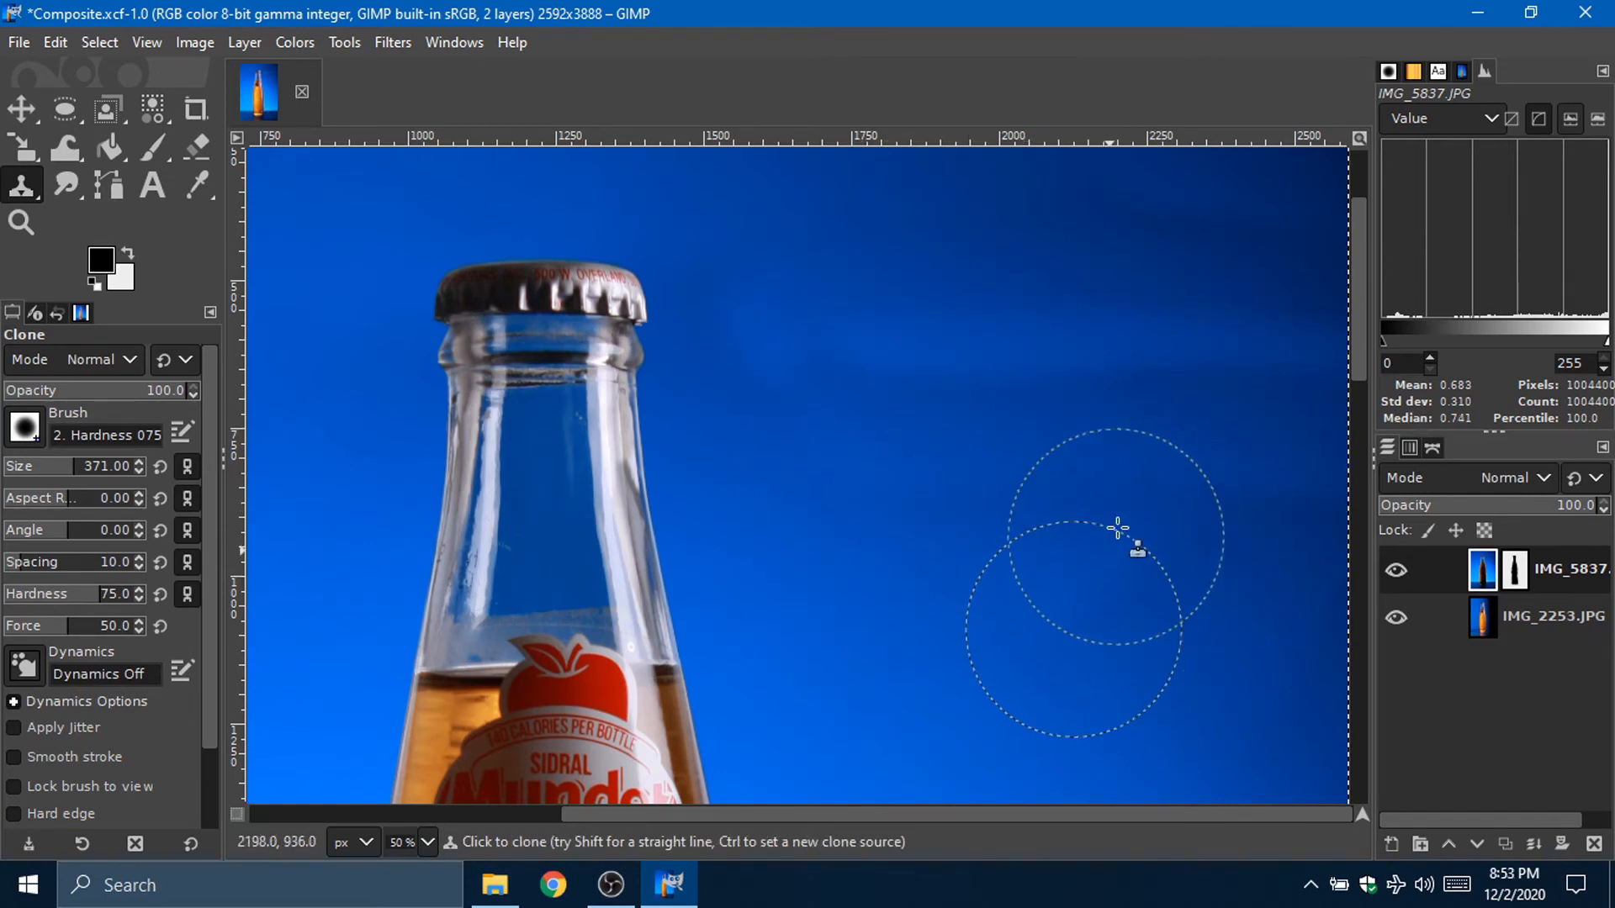
# Step: Set the Clone brush size to 391 and clone blue background from the image's upper edge over the uneven area right of the cap
pyautogui.scroll(3, 1178, 521)
pyautogui.scroll(-3, 1242, 504)
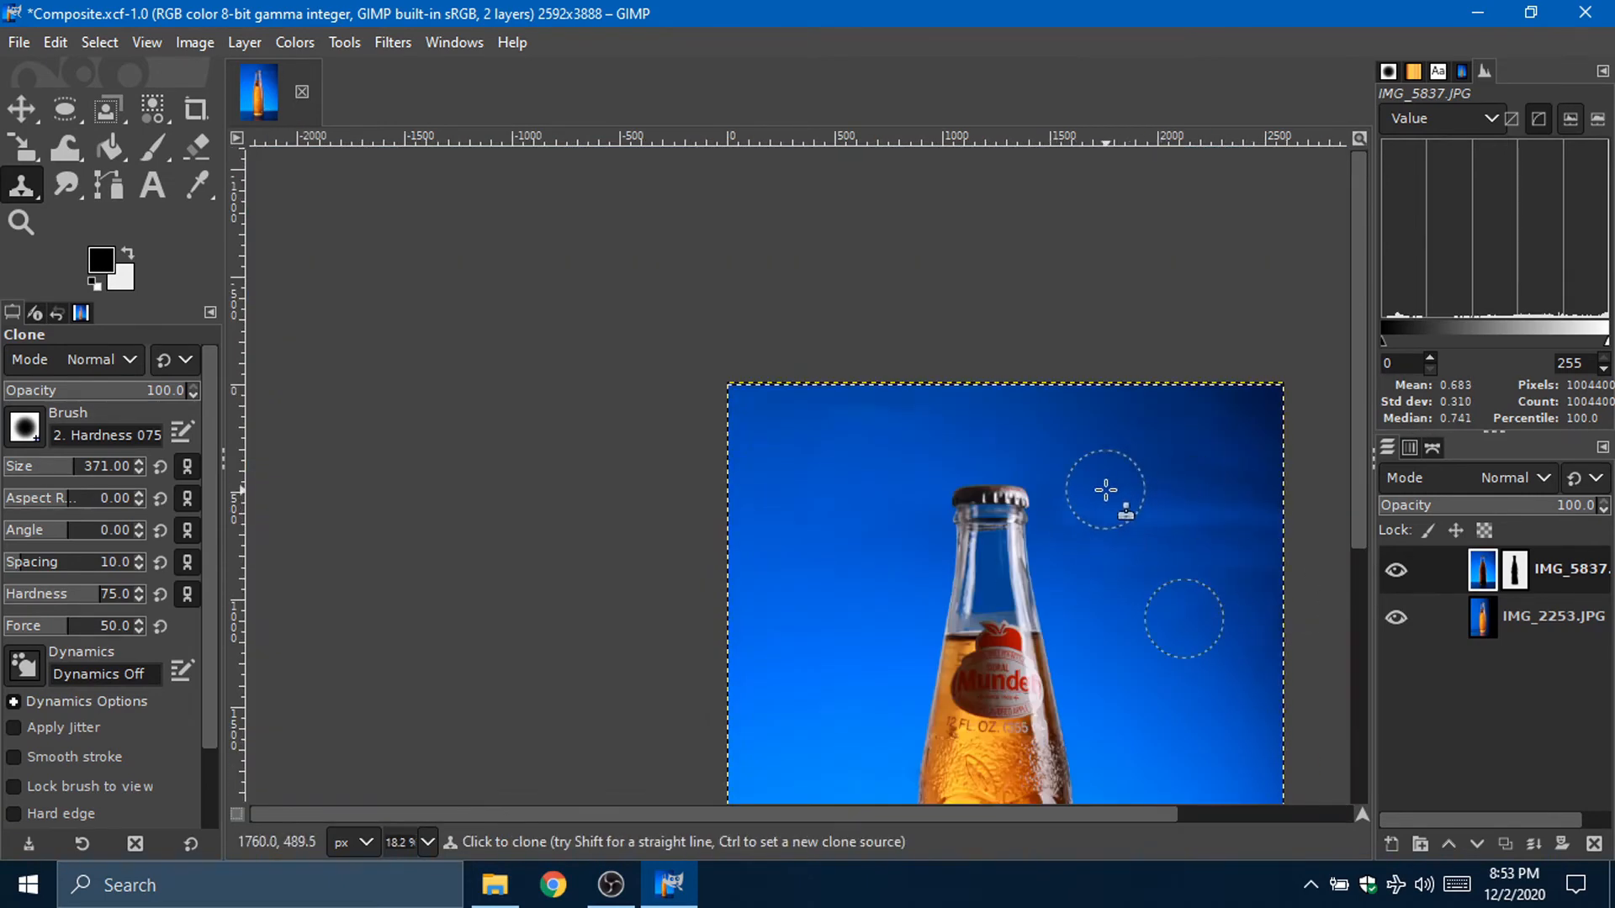
pyautogui.press(']')
pyautogui.press(']')
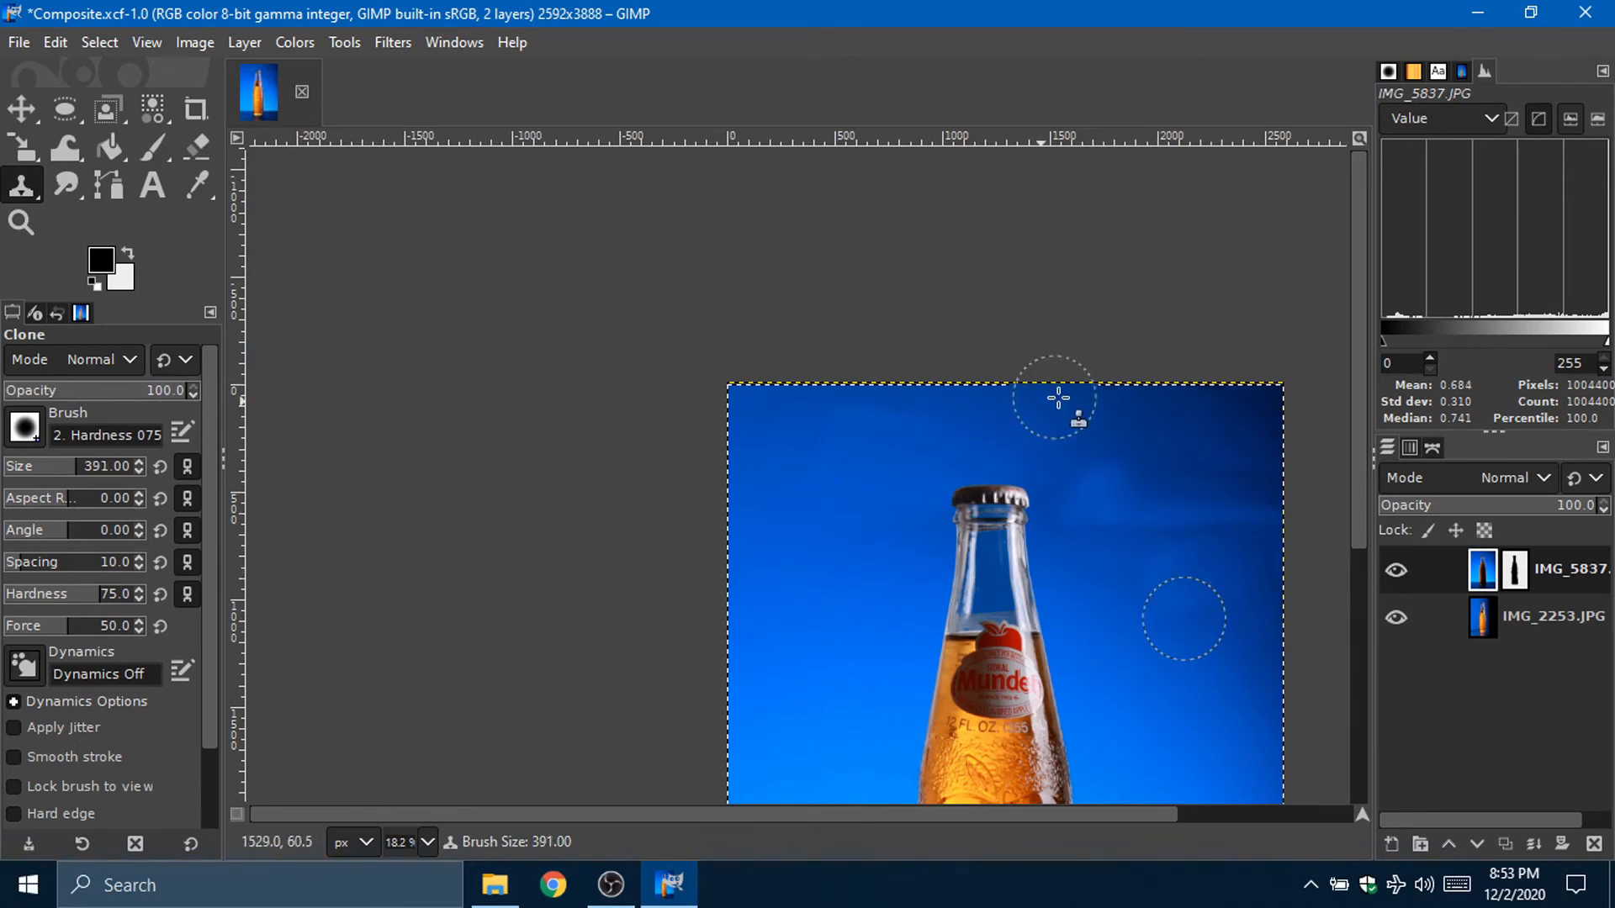
pyautogui.keyDown('ctrl'); pyautogui.click(1098, 387); pyautogui.keyUp('ctrl')
pyautogui.moveTo(1115, 461)
pyautogui.mouseDown()
pyautogui.moveTo(1156, 462)
pyautogui.moveTo(1125, 466)
pyautogui.moveTo(1112, 527)
pyautogui.moveTo(1108, 437)
pyautogui.moveTo(1076, 430)
pyautogui.moveTo(1091, 484)
pyautogui.moveTo(1317, 502)
pyautogui.moveTo(1106, 525)
pyautogui.moveTo(1097, 464)
pyautogui.moveTo(1170, 504)
pyautogui.moveTo(1346, 532)
pyautogui.mouseUp()
pyautogui.keyDown('ctrl'); pyautogui.click(1075, 430); pyautogui.keyUp('ctrl')
pyautogui.keyDown('ctrl'); pyautogui.click(1094, 468); pyautogui.keyUp('ctrl')
# Step: Smudge the cloned patches in the background's upper-right area to blend them together
pyautogui.click(69, 186)
pyautogui.moveTo(1286, 421)
pyautogui.mouseDown()
pyautogui.moveTo(1285, 326)
pyautogui.moveTo(1110, 594)
pyautogui.moveTo(1210, 346)
pyautogui.moveTo(1083, 386)
pyautogui.moveTo(1095, 538)
pyautogui.moveTo(1044, 410)
pyautogui.moveTo(1135, 287)
pyautogui.moveTo(1090, 308)
pyautogui.moveTo(1081, 385)
pyautogui.mouseUp()
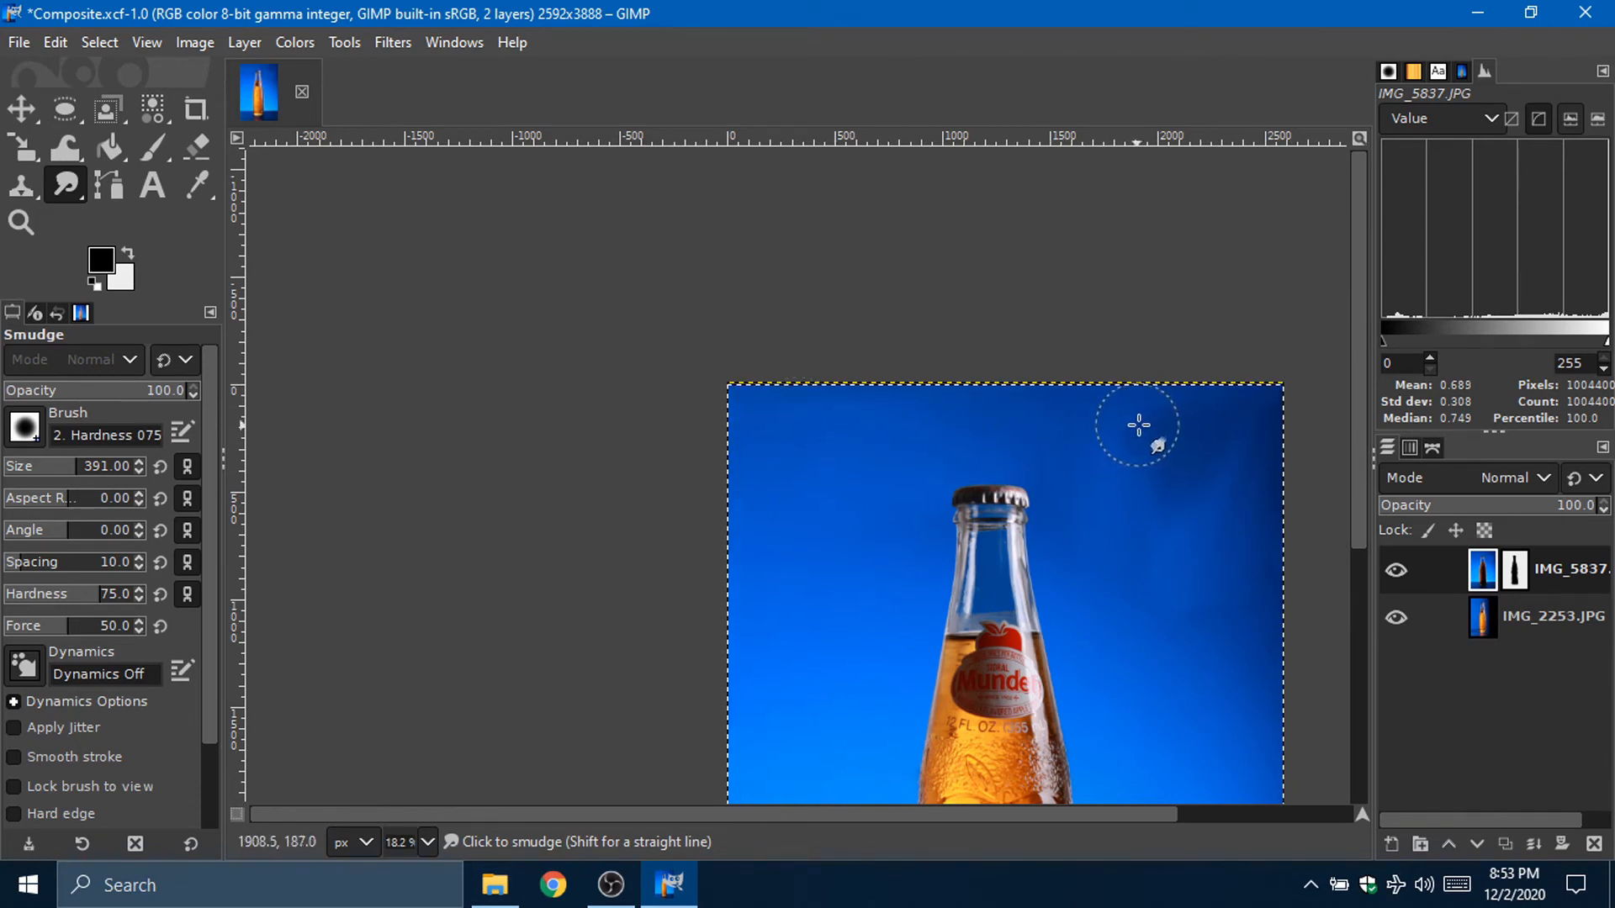
pyautogui.moveTo(1165, 435)
pyautogui.mouseDown()
pyautogui.moveTo(1319, 408)
pyautogui.moveTo(1153, 492)
pyautogui.moveTo(1094, 464)
pyautogui.moveTo(1342, 485)
pyautogui.mouseUp()
pyautogui.moveTo(1154, 447)
pyautogui.mouseDown()
pyautogui.moveTo(1278, 379)
pyautogui.moveTo(1239, 426)
pyautogui.moveTo(1132, 490)
pyautogui.moveTo(1320, 413)
pyautogui.mouseUp()
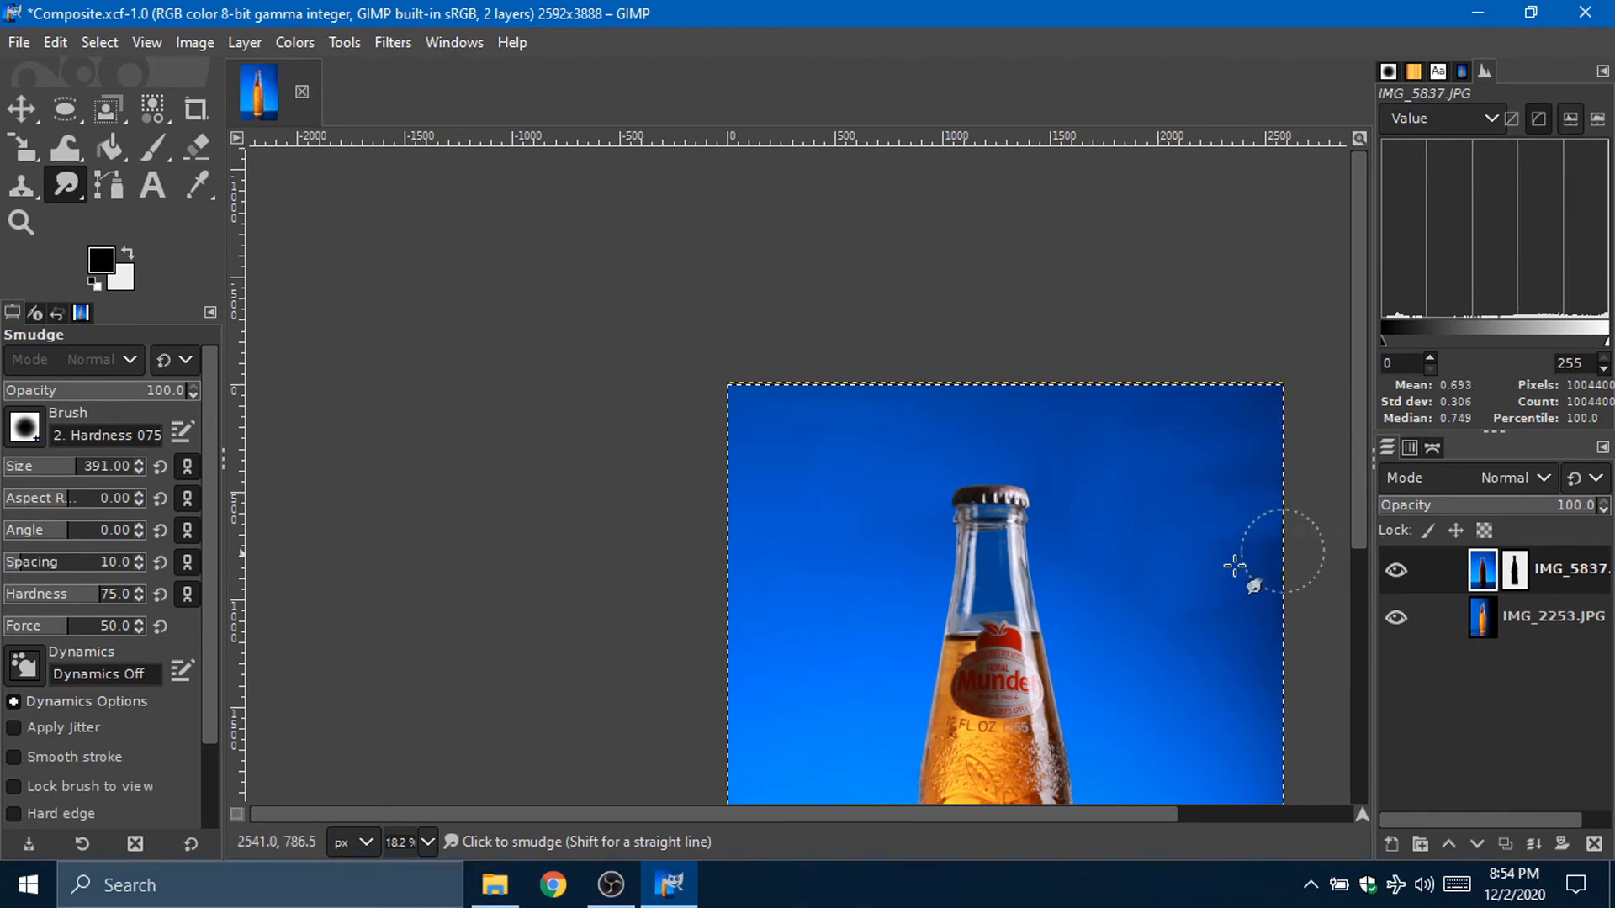
# Step: Smudge the background along its right edge and around the cap and neck to even out the blue gradient
pyautogui.moveTo(1302, 588)
pyautogui.mouseDown()
pyautogui.moveTo(1364, 587)
pyautogui.moveTo(1160, 597)
pyautogui.moveTo(1371, 637)
pyautogui.mouseUp()
pyautogui.moveTo(1176, 627); pyautogui.dragTo(1341, 703)
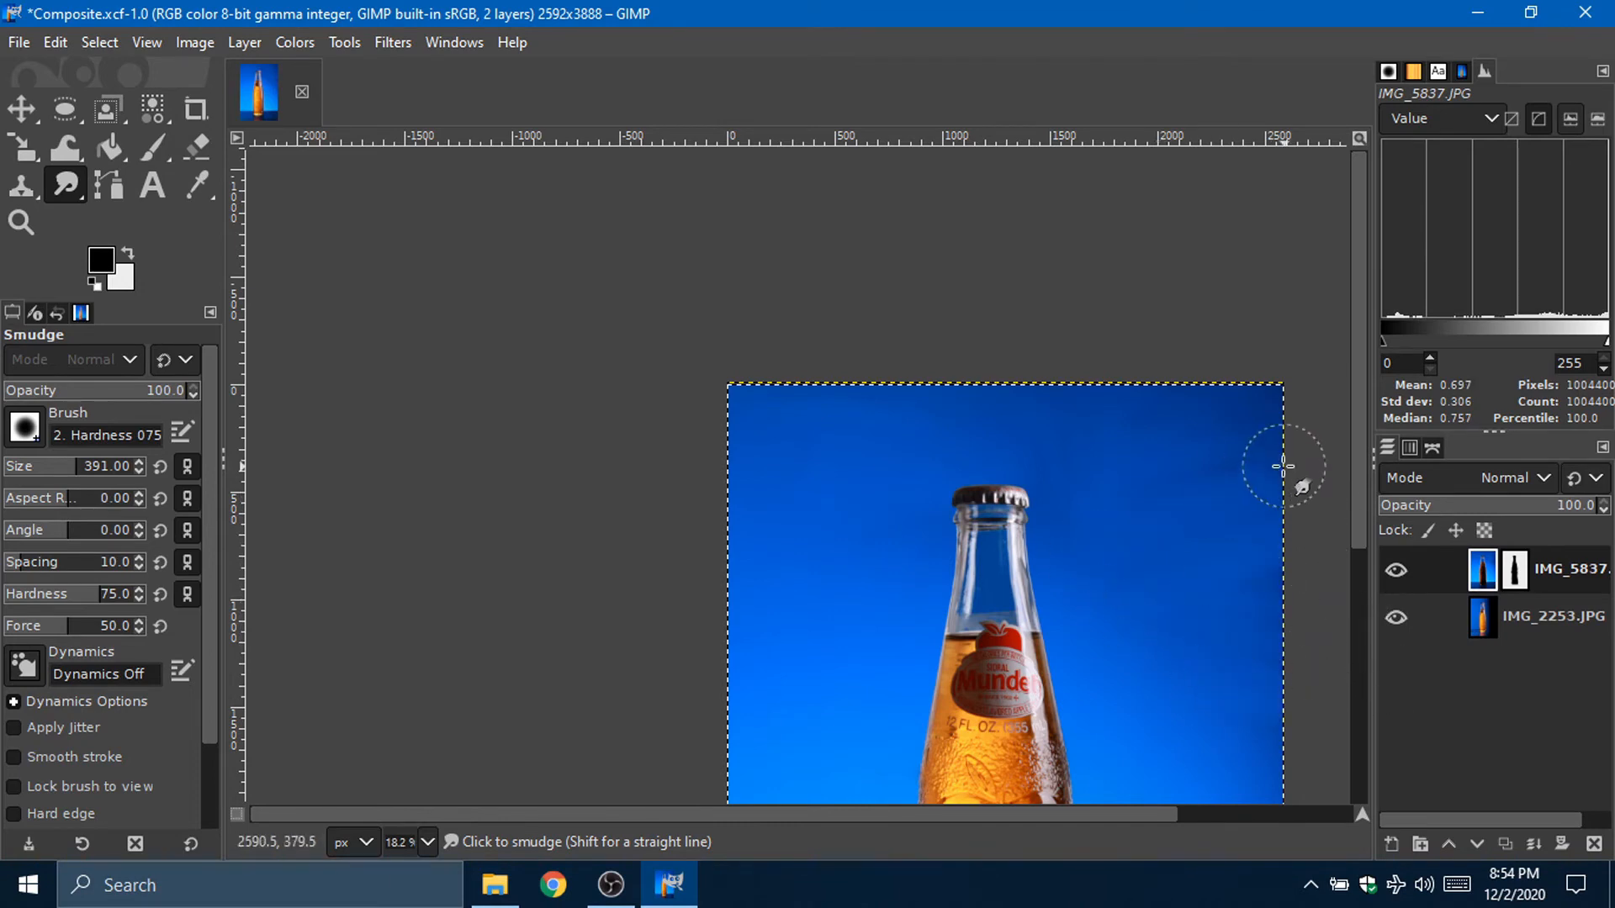
pyautogui.moveTo(1089, 521); pyautogui.dragTo(996, 407)
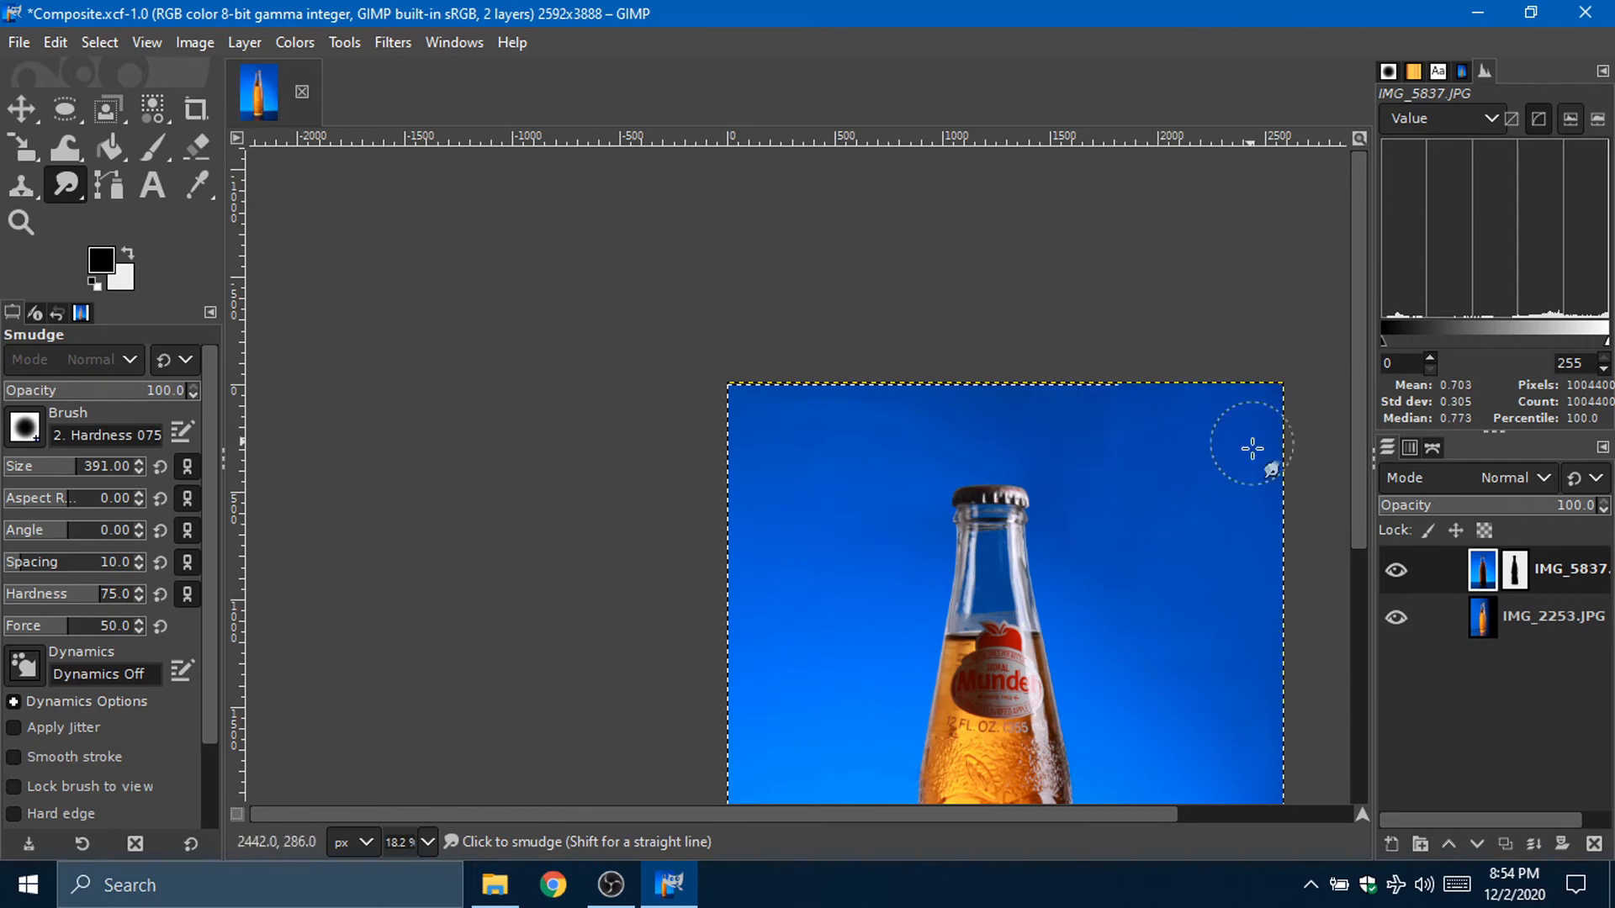
pyautogui.scroll(-4, 1203, 461)
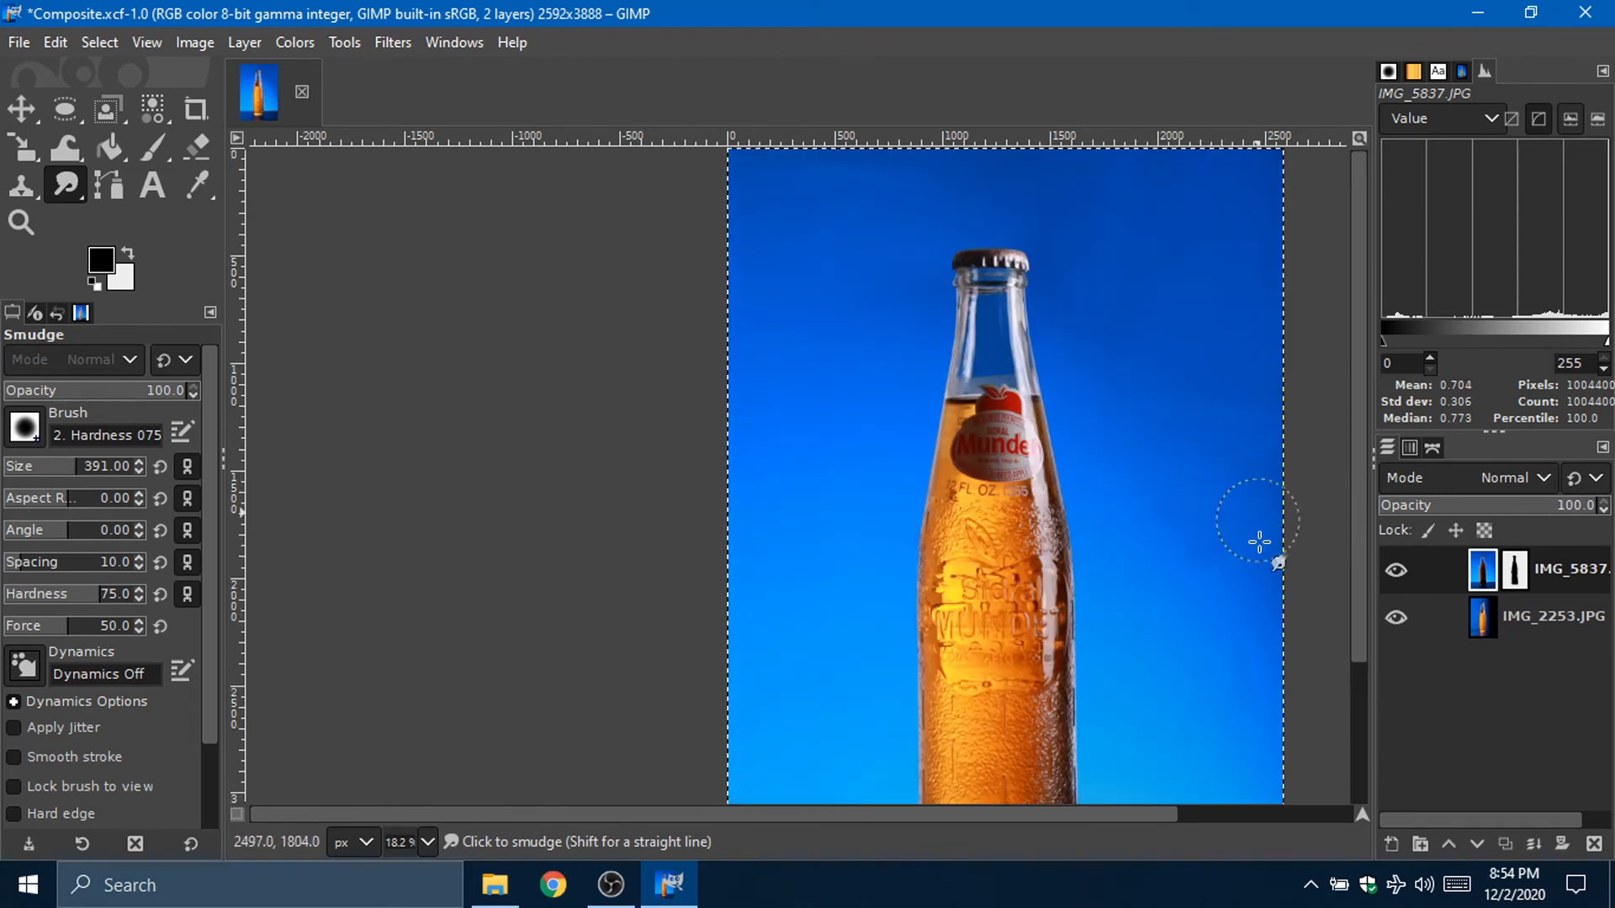
# Step: Smudge the blue background from its outer edge inward, right of the bottle's upper body
pyautogui.moveTo(1259, 541)
pyautogui.mouseDown()
pyautogui.moveTo(1218, 595)
pyautogui.moveTo(1201, 481)
pyautogui.moveTo(1147, 464)
pyautogui.mouseUp()
# Step: Clone clean dark-blue tabletop left of the bottle's base over the faint marks near the image's lower-left corner
pyautogui.scroll(-3, 1240, 534)
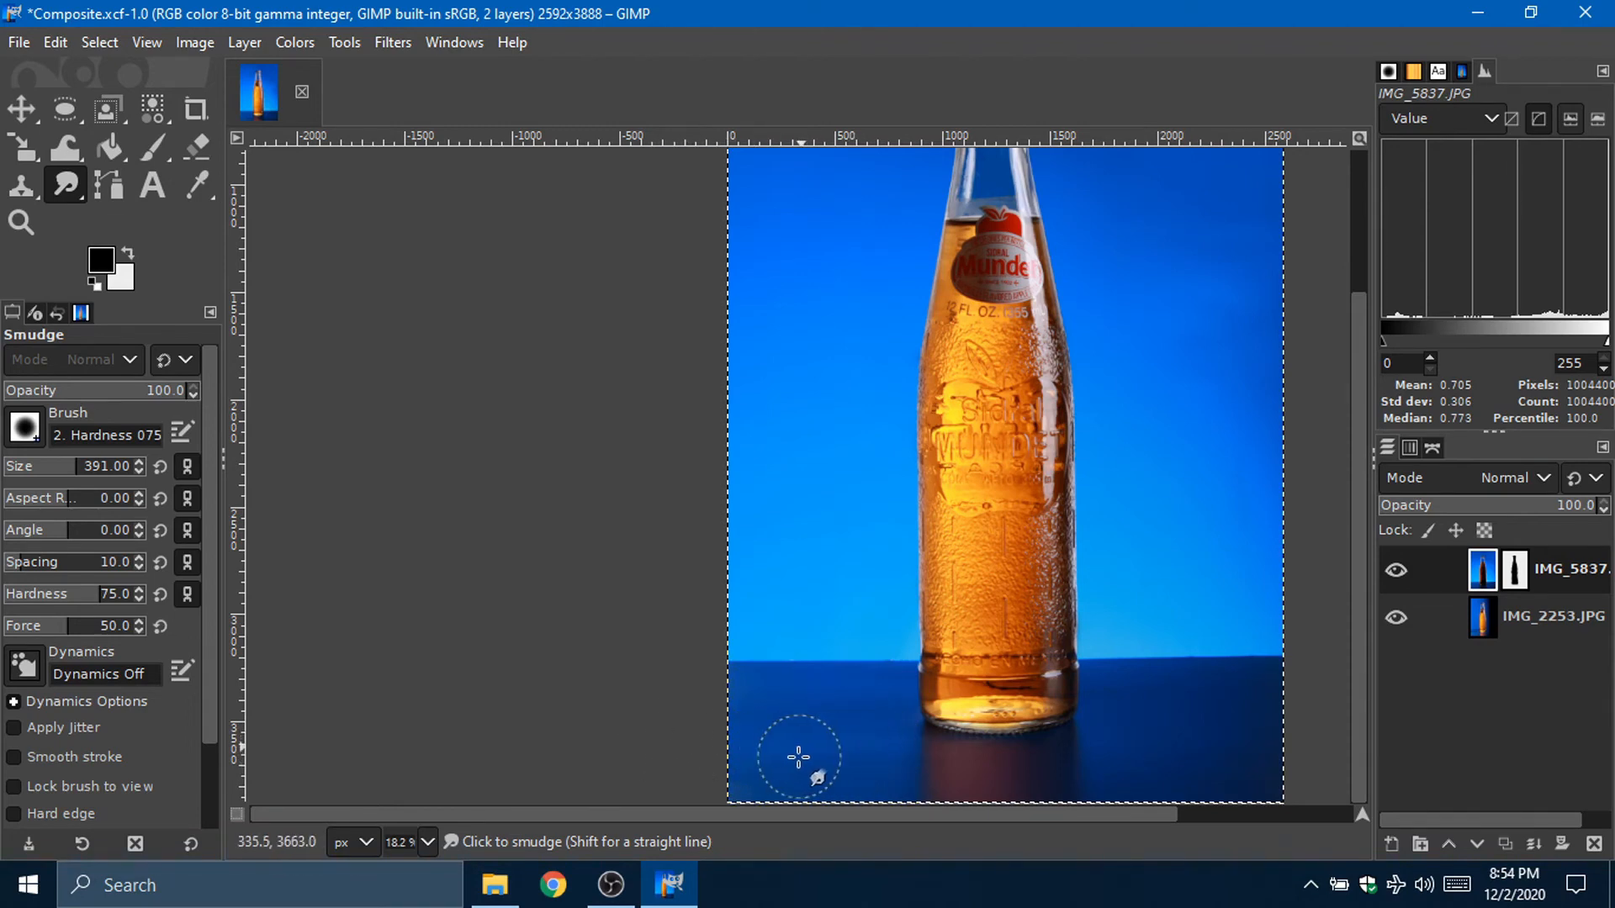
pyautogui.scroll(2, 796, 756)
pyautogui.scroll(-5, 794, 756)
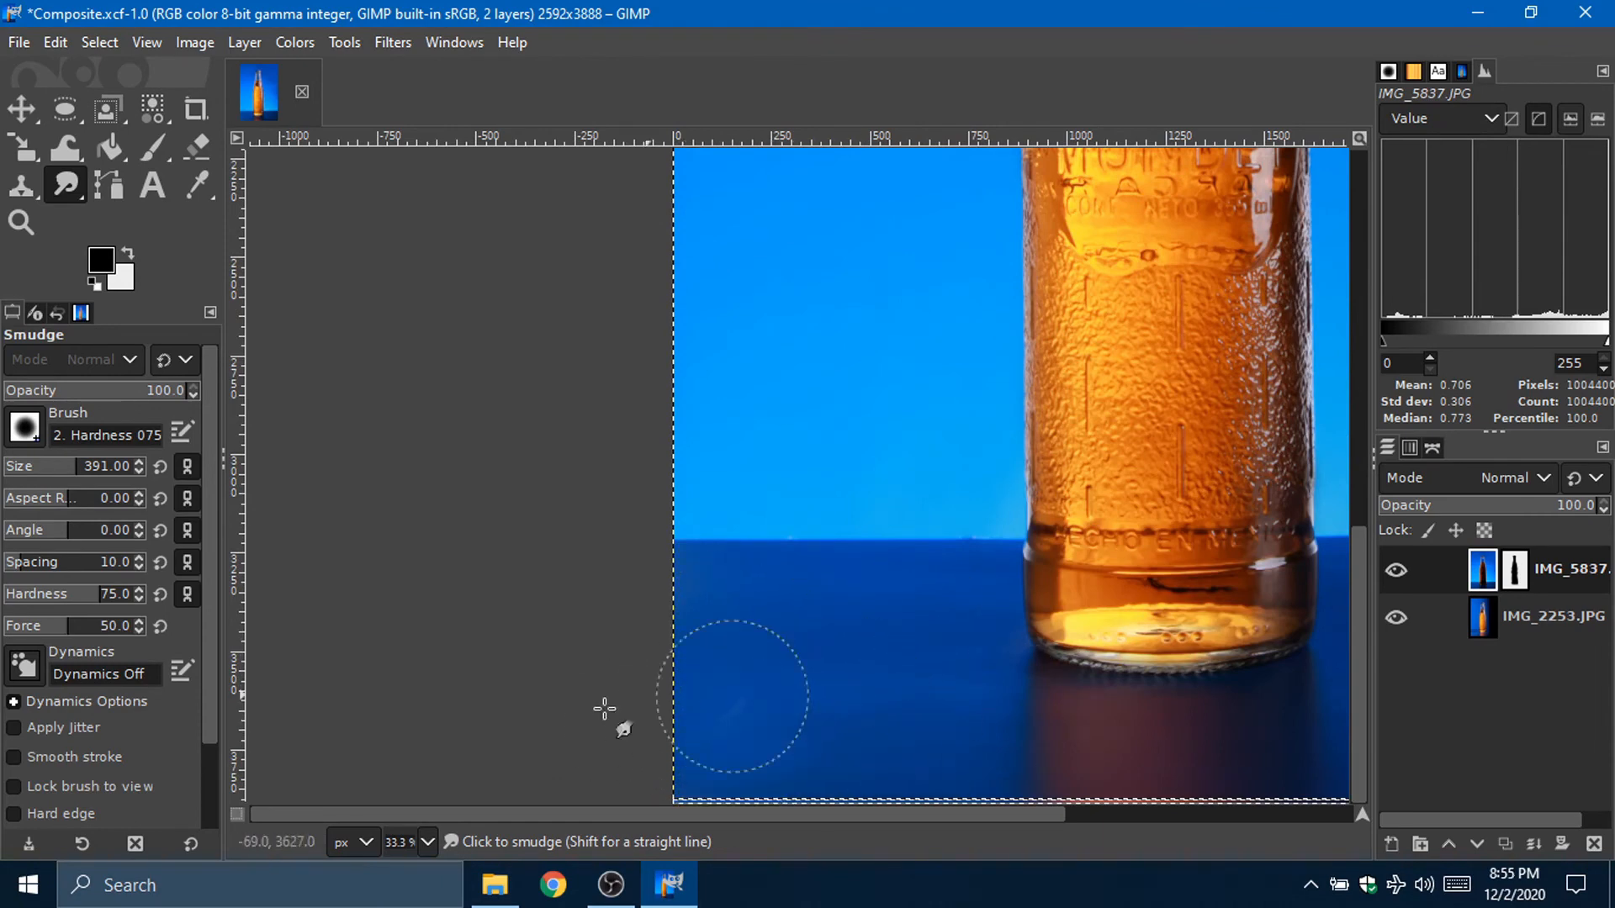
pyautogui.press('c')
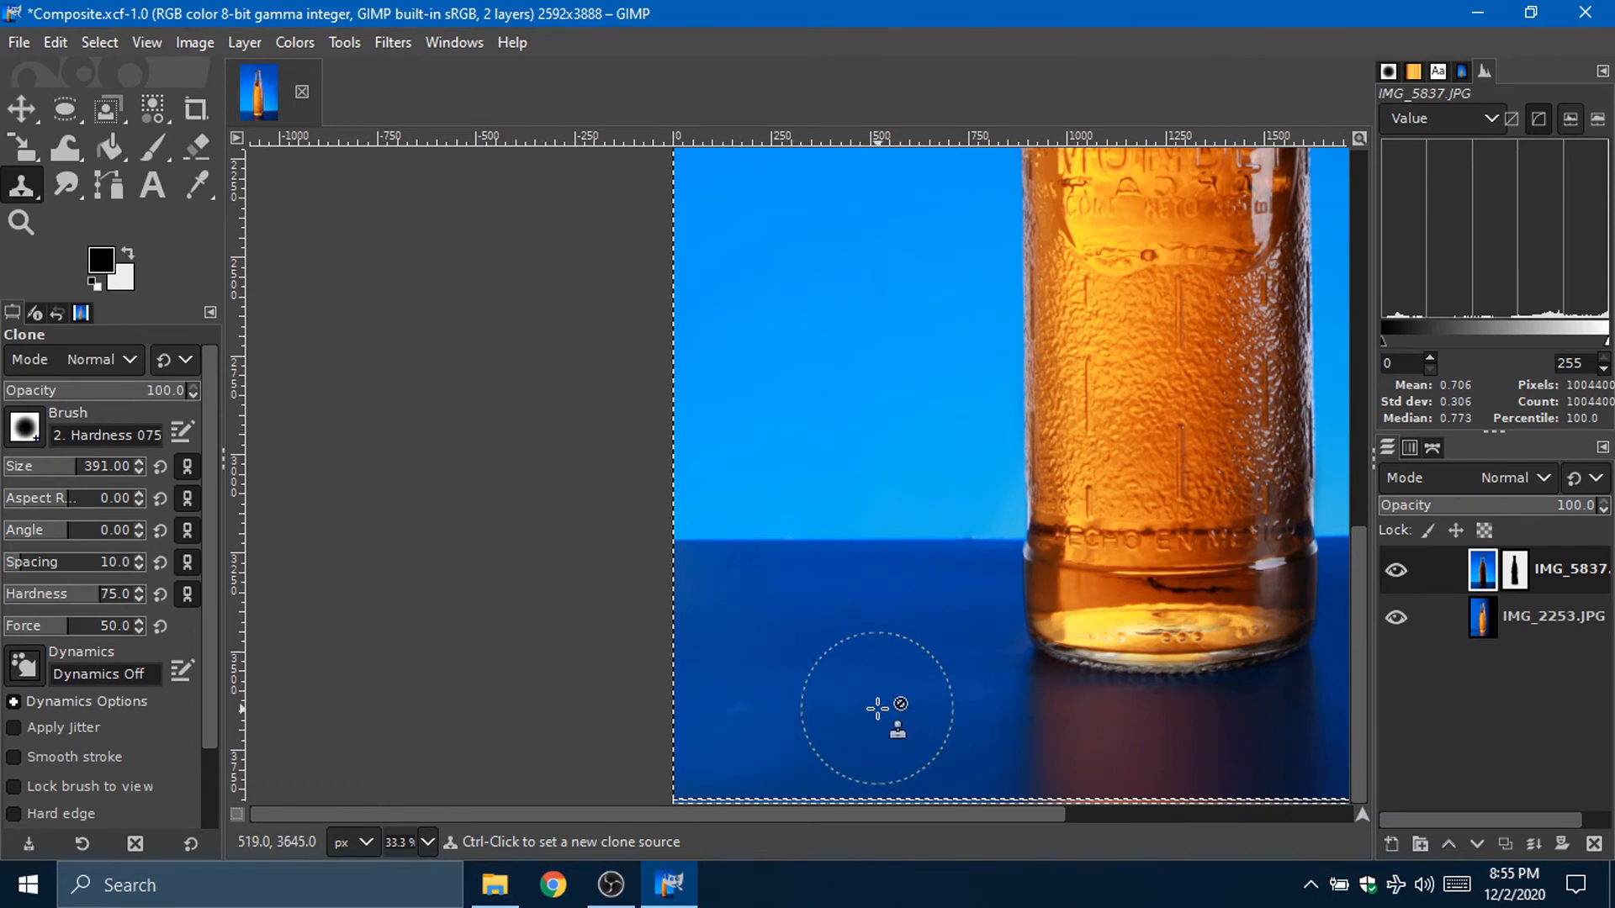
pyautogui.keyDown('ctrl'); pyautogui.click(877, 709); pyautogui.keyUp('ctrl')
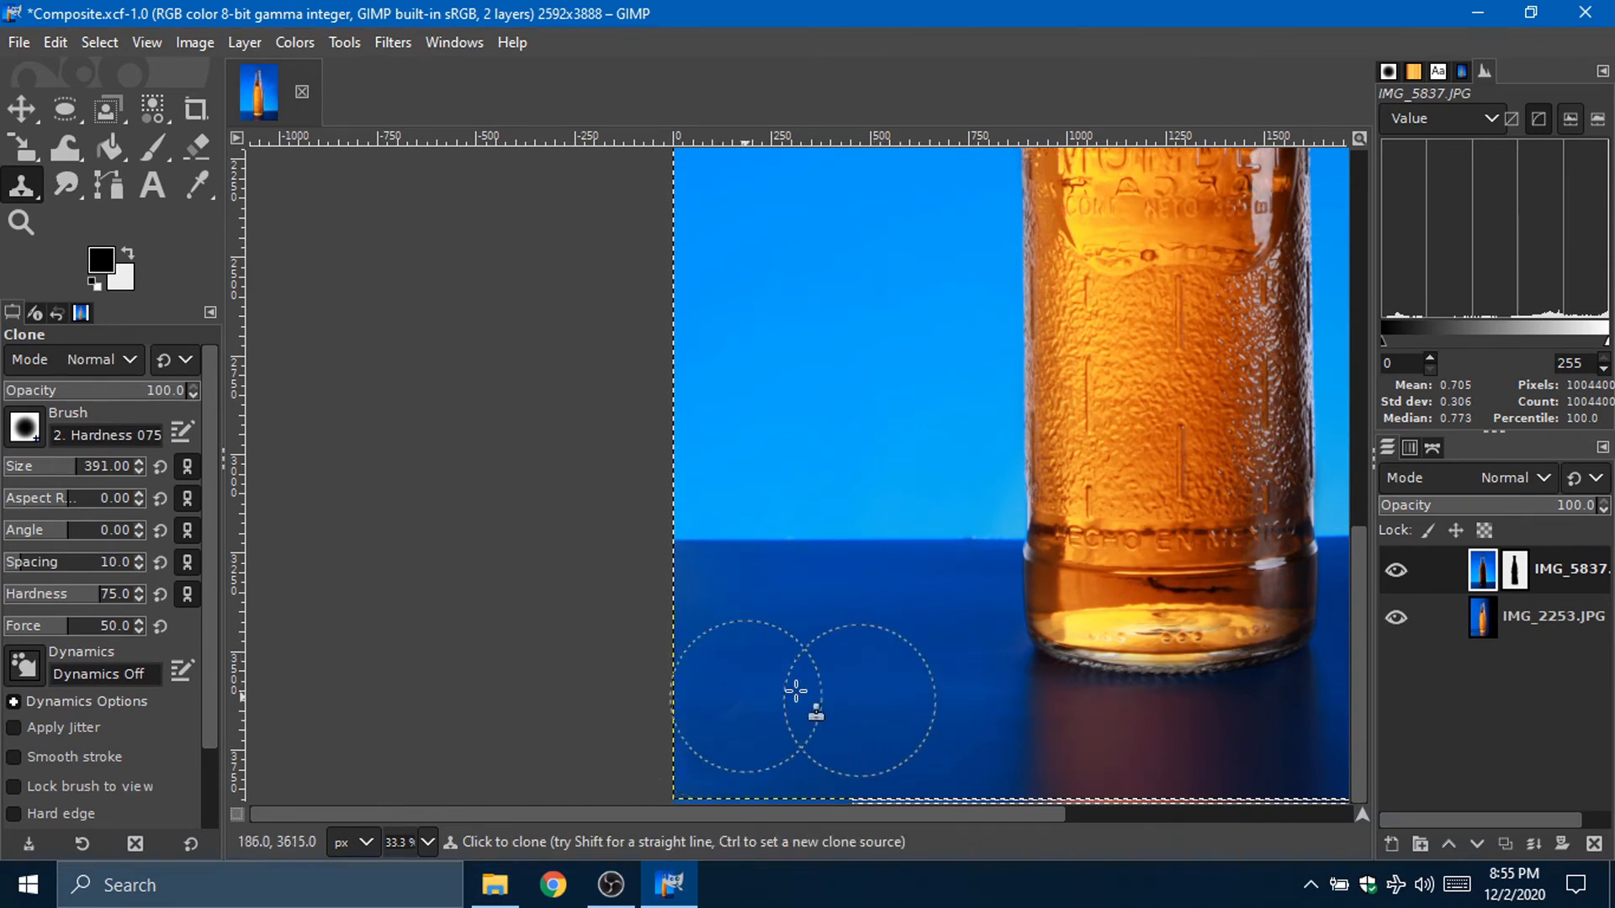
pyautogui.moveTo(706, 697); pyautogui.dragTo(713, 724)
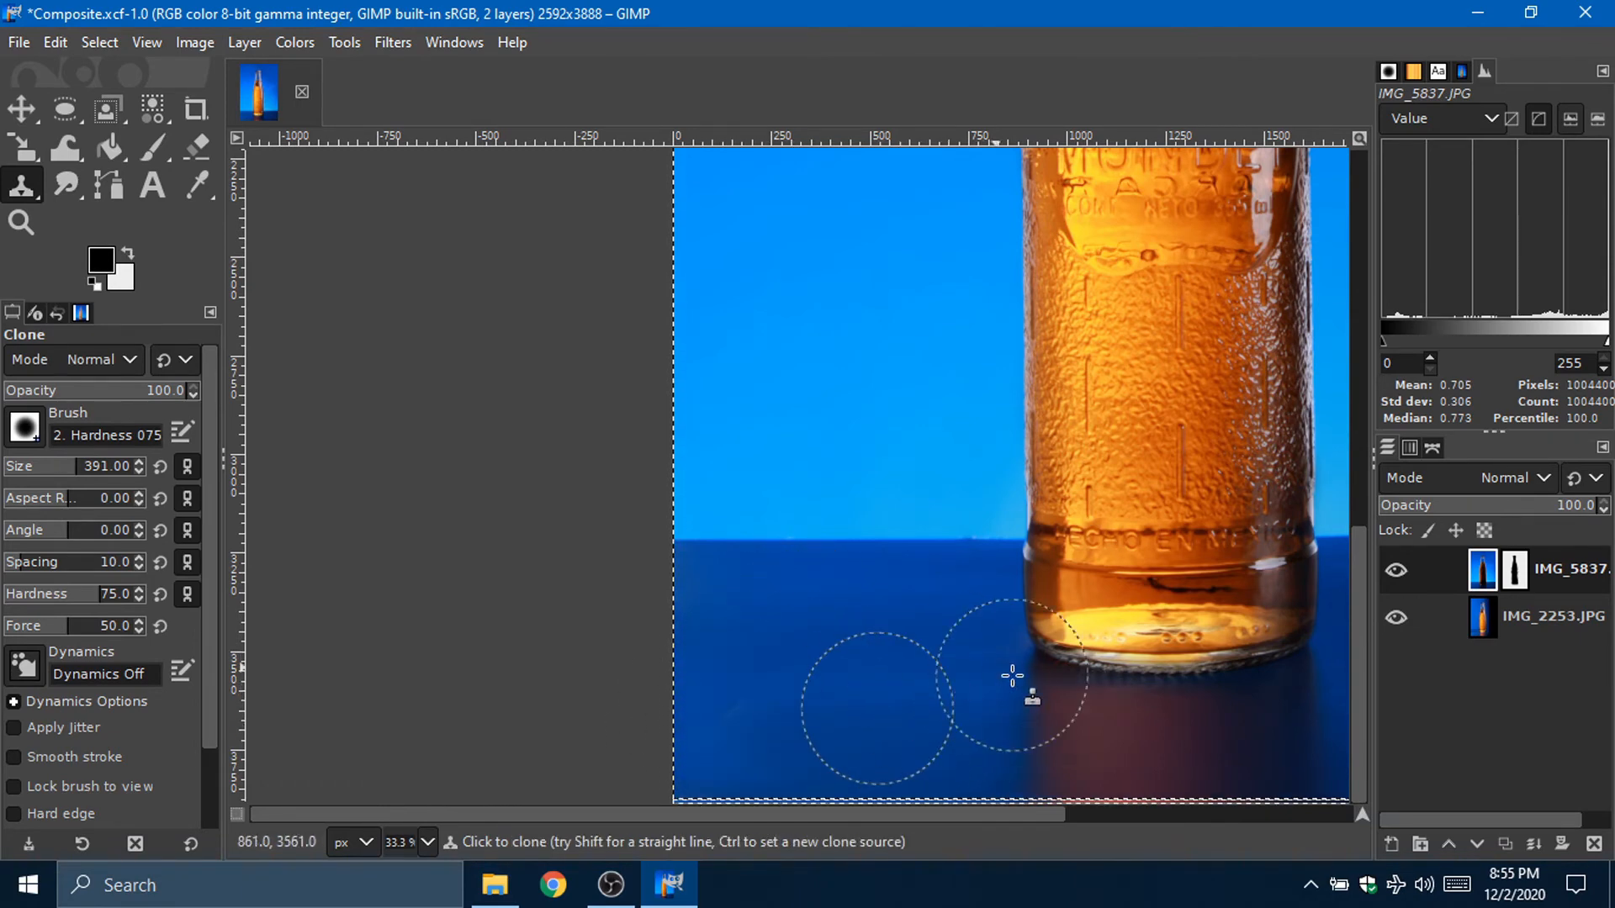
# Step: Inspect the retouched background and tabletop, hiding and restoring the IMG_5837.JPG layer to compare it with the layer below
pyautogui.hotkey('shift', 'j')
pyautogui.scroll(5, 1064, 640)
pyautogui.scroll(-5, 933, 577)
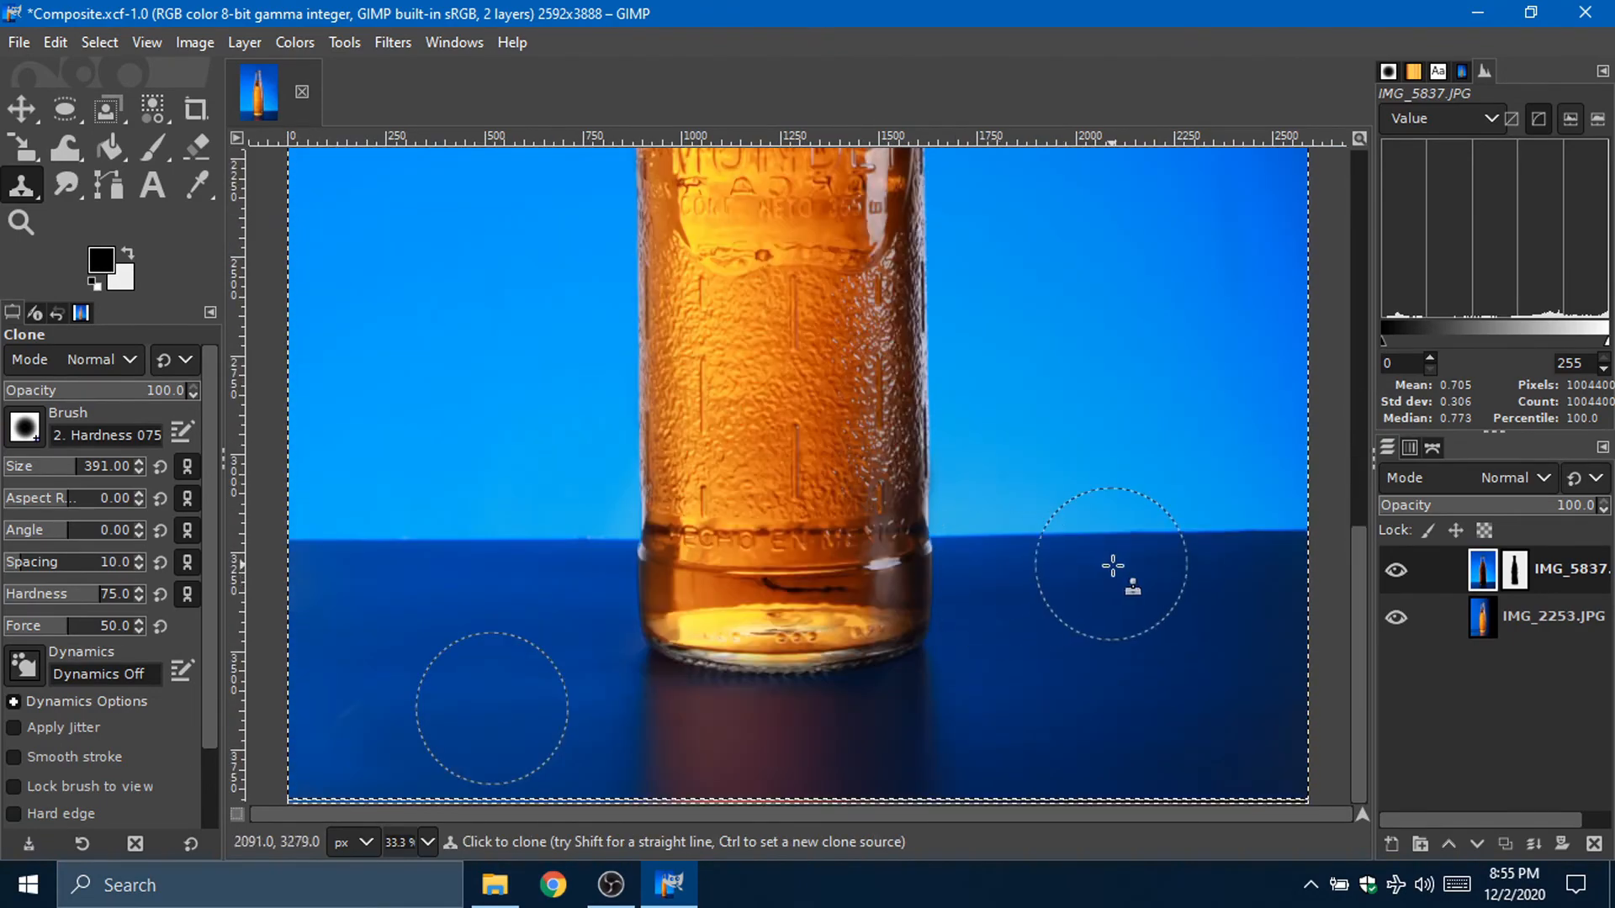
pyautogui.scroll(5, 1113, 566)
pyautogui.scroll(-5, 1095, 580)
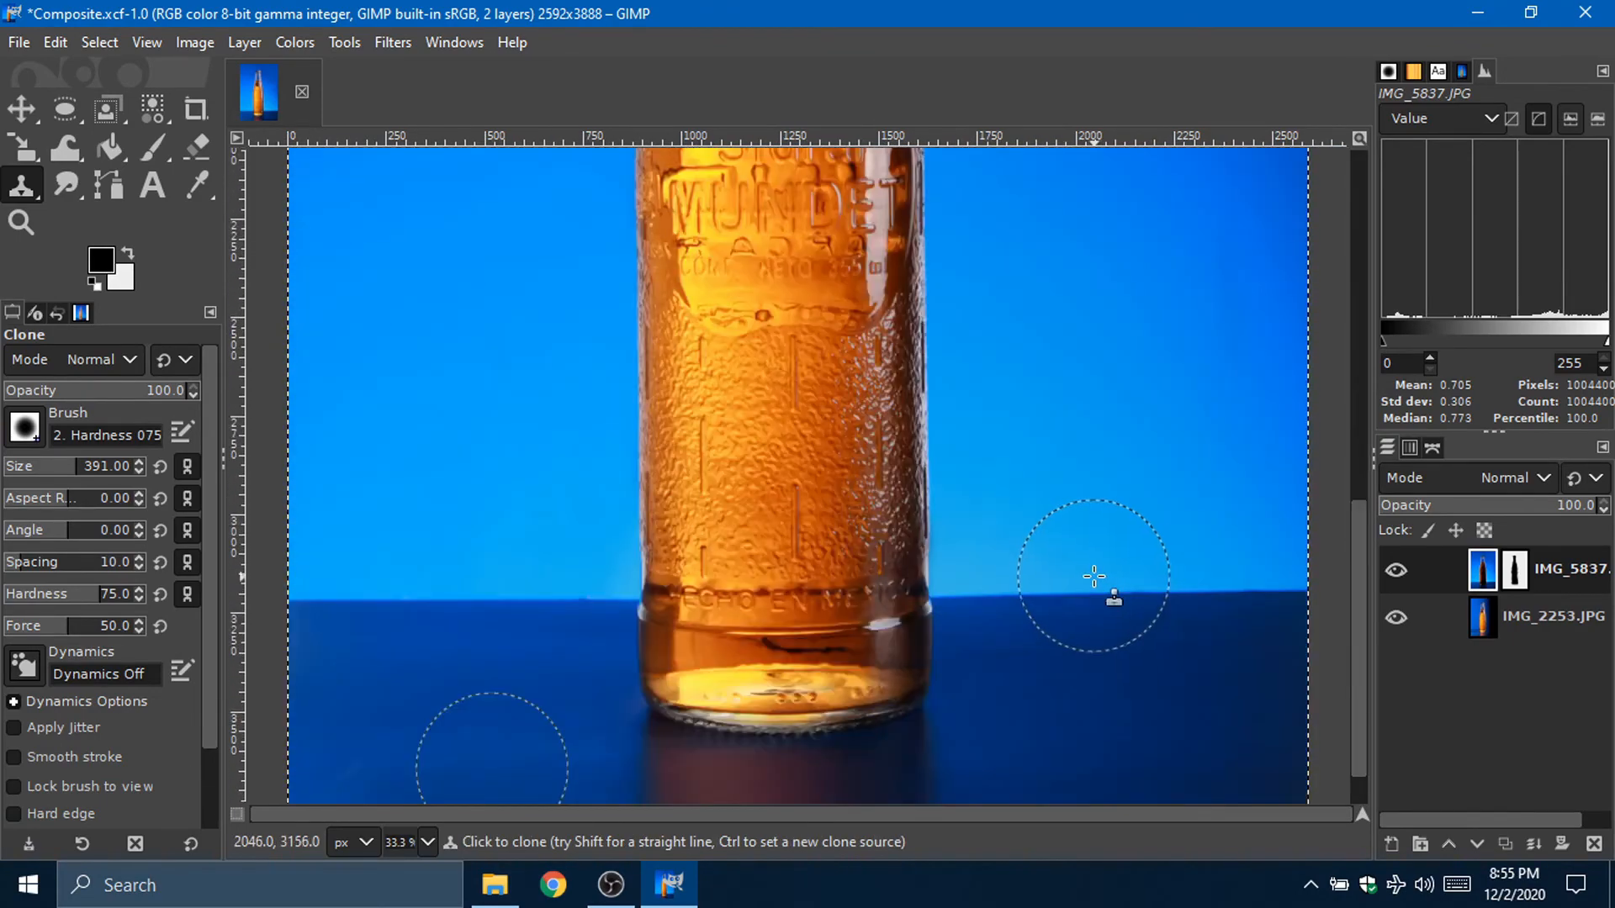
pyautogui.press('-')
pyautogui.press('-')
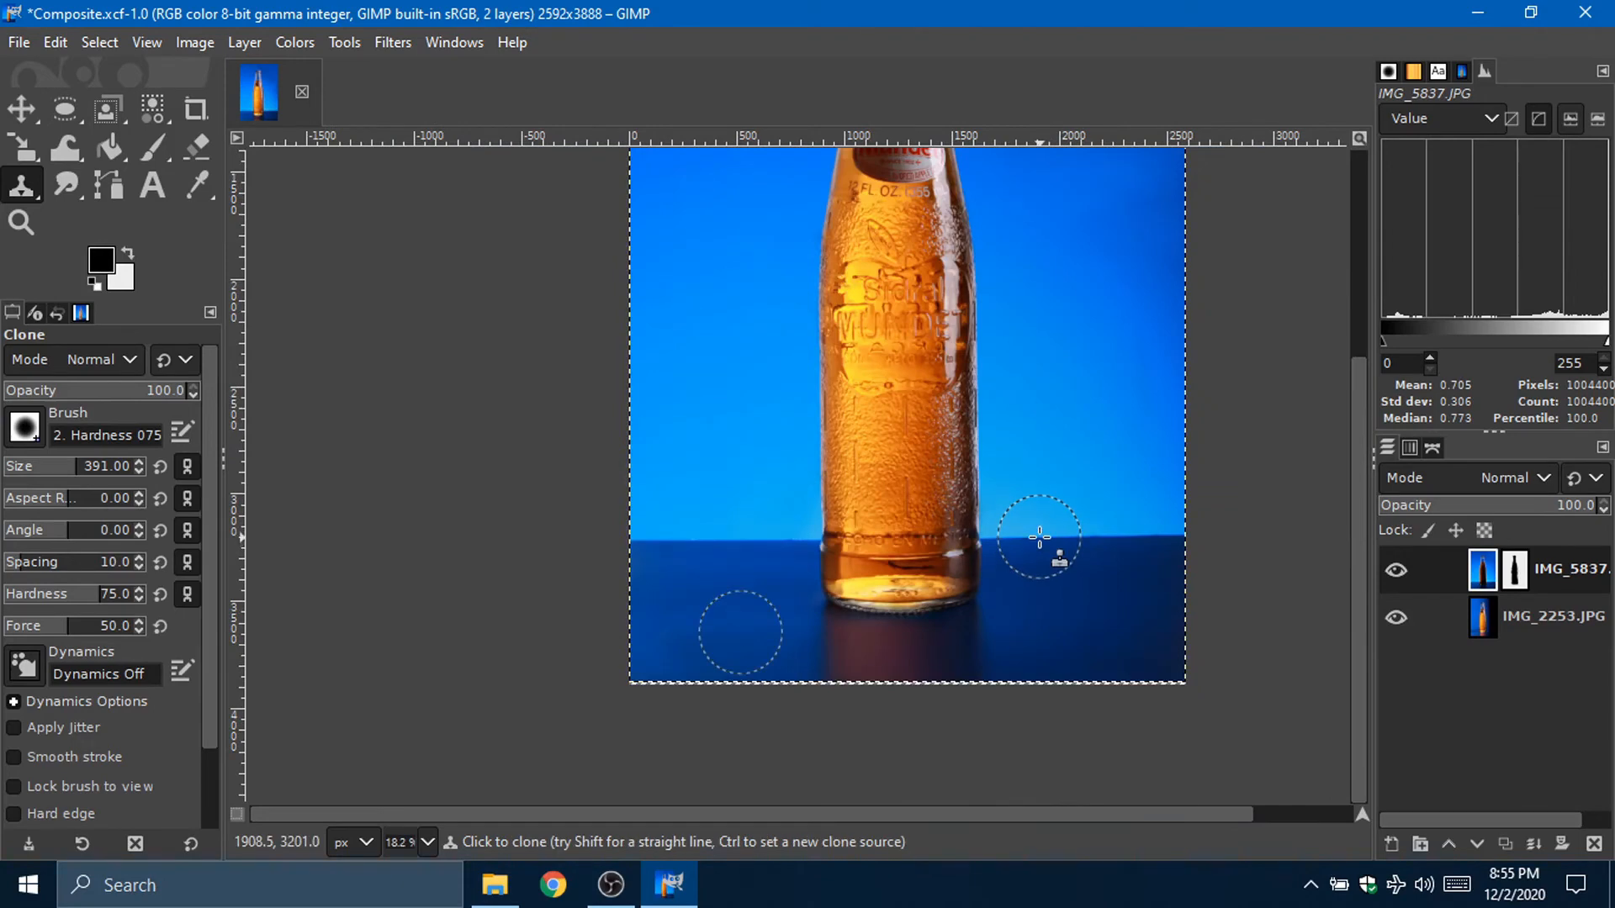
pyautogui.scroll(5, 1081, 538)
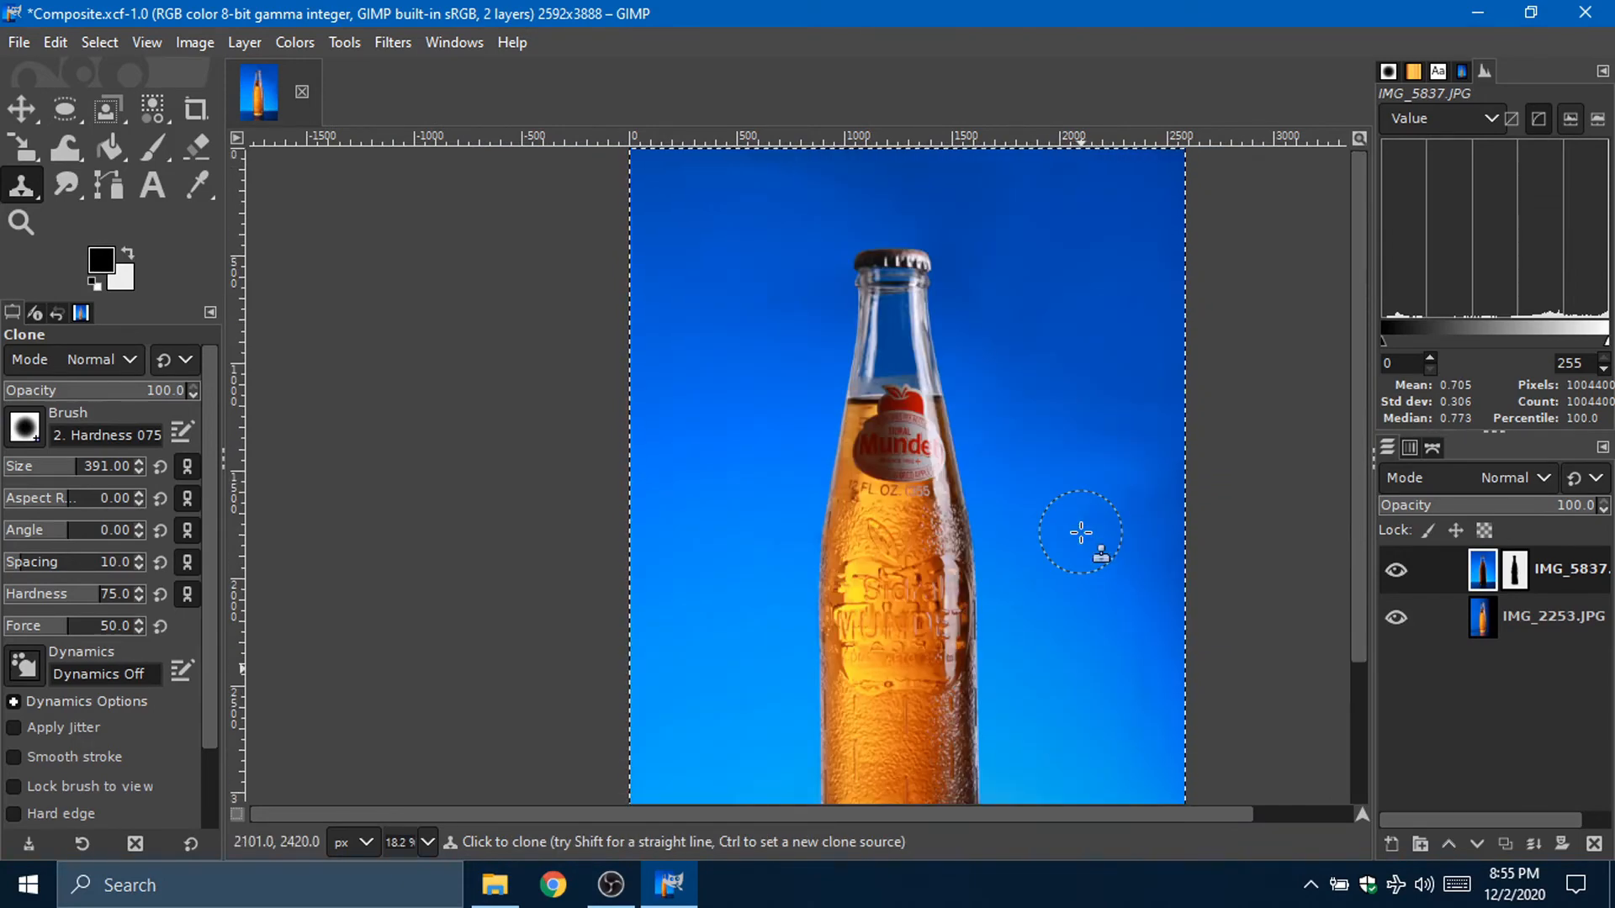
pyautogui.click(1395, 569)
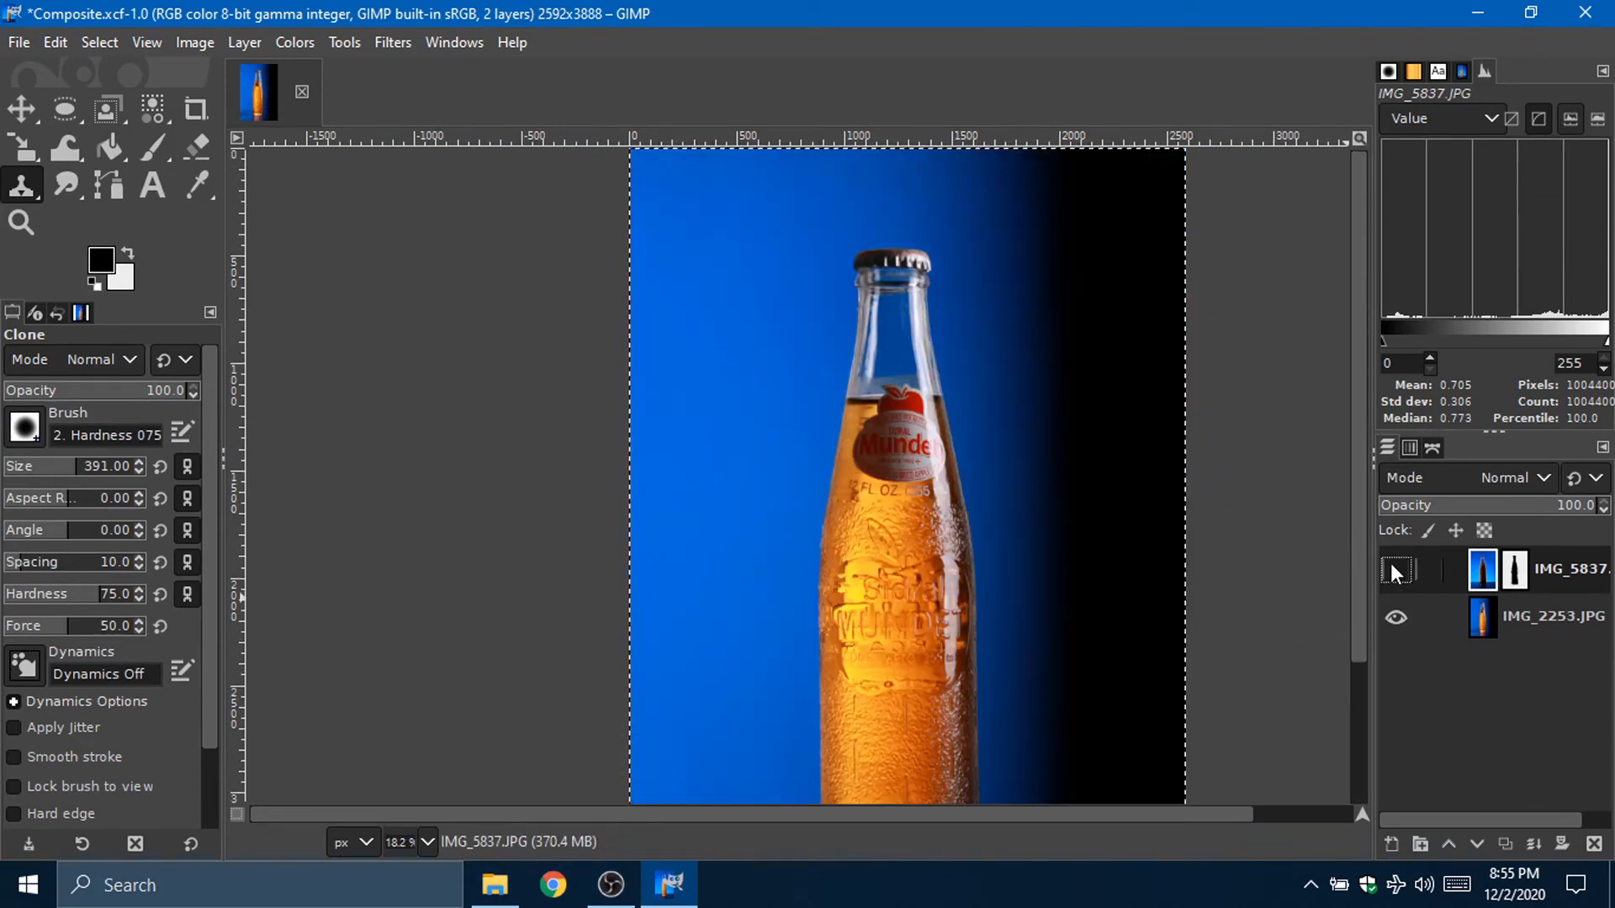
pyautogui.click(1395, 569)
pyautogui.scroll(-3, 1172, 551)
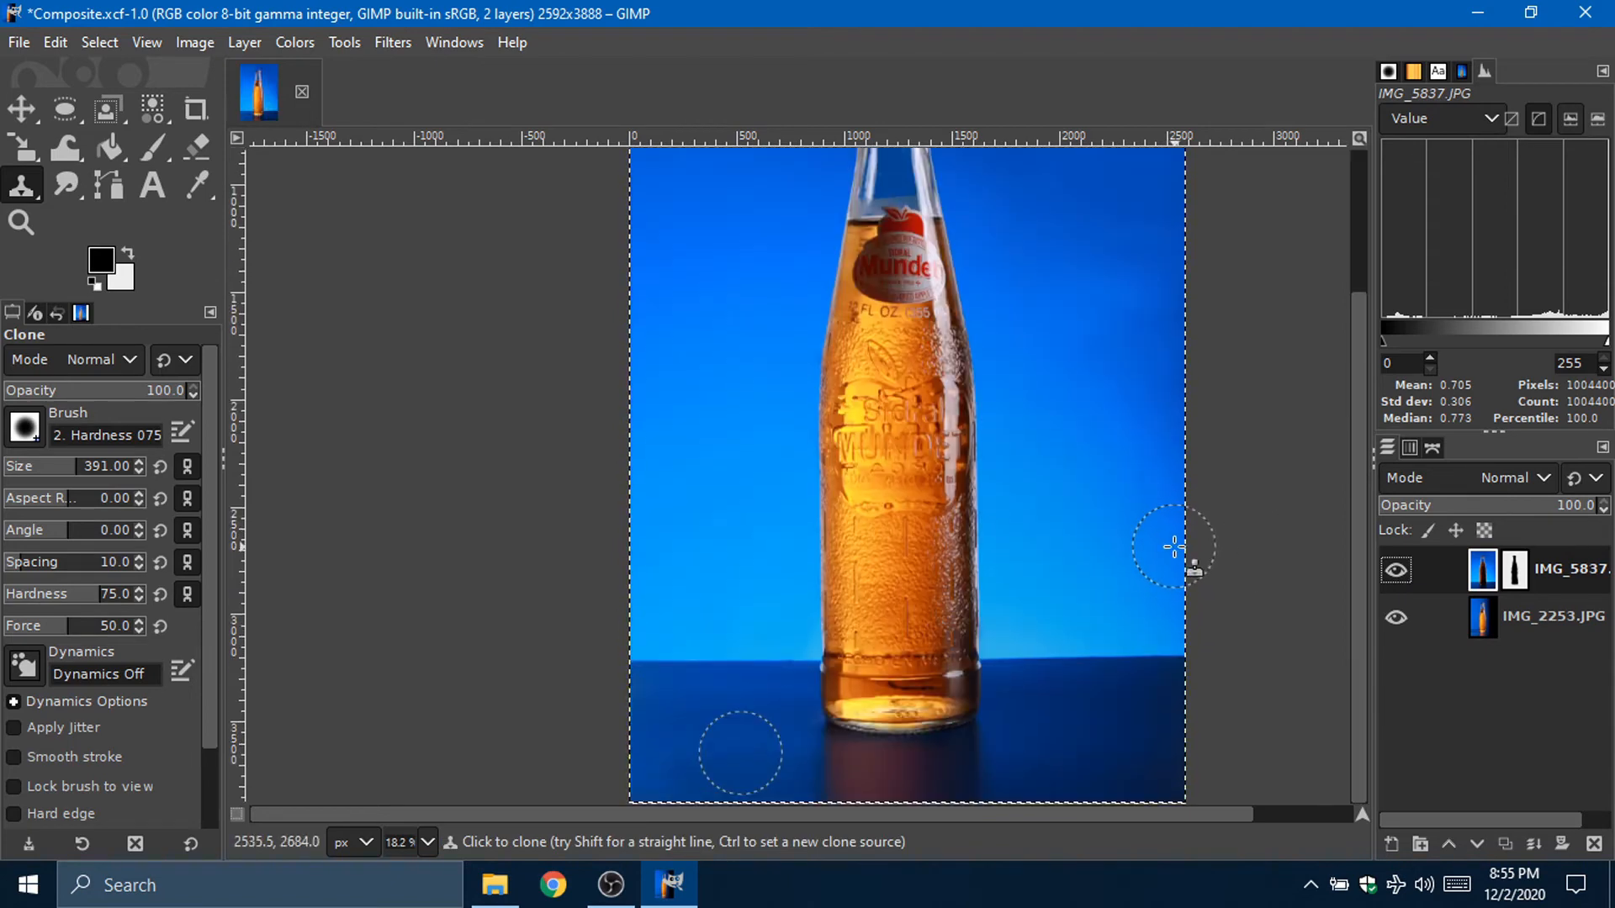
pyautogui.scroll(3, 1174, 547)
pyautogui.scroll(-2, 1060, 484)
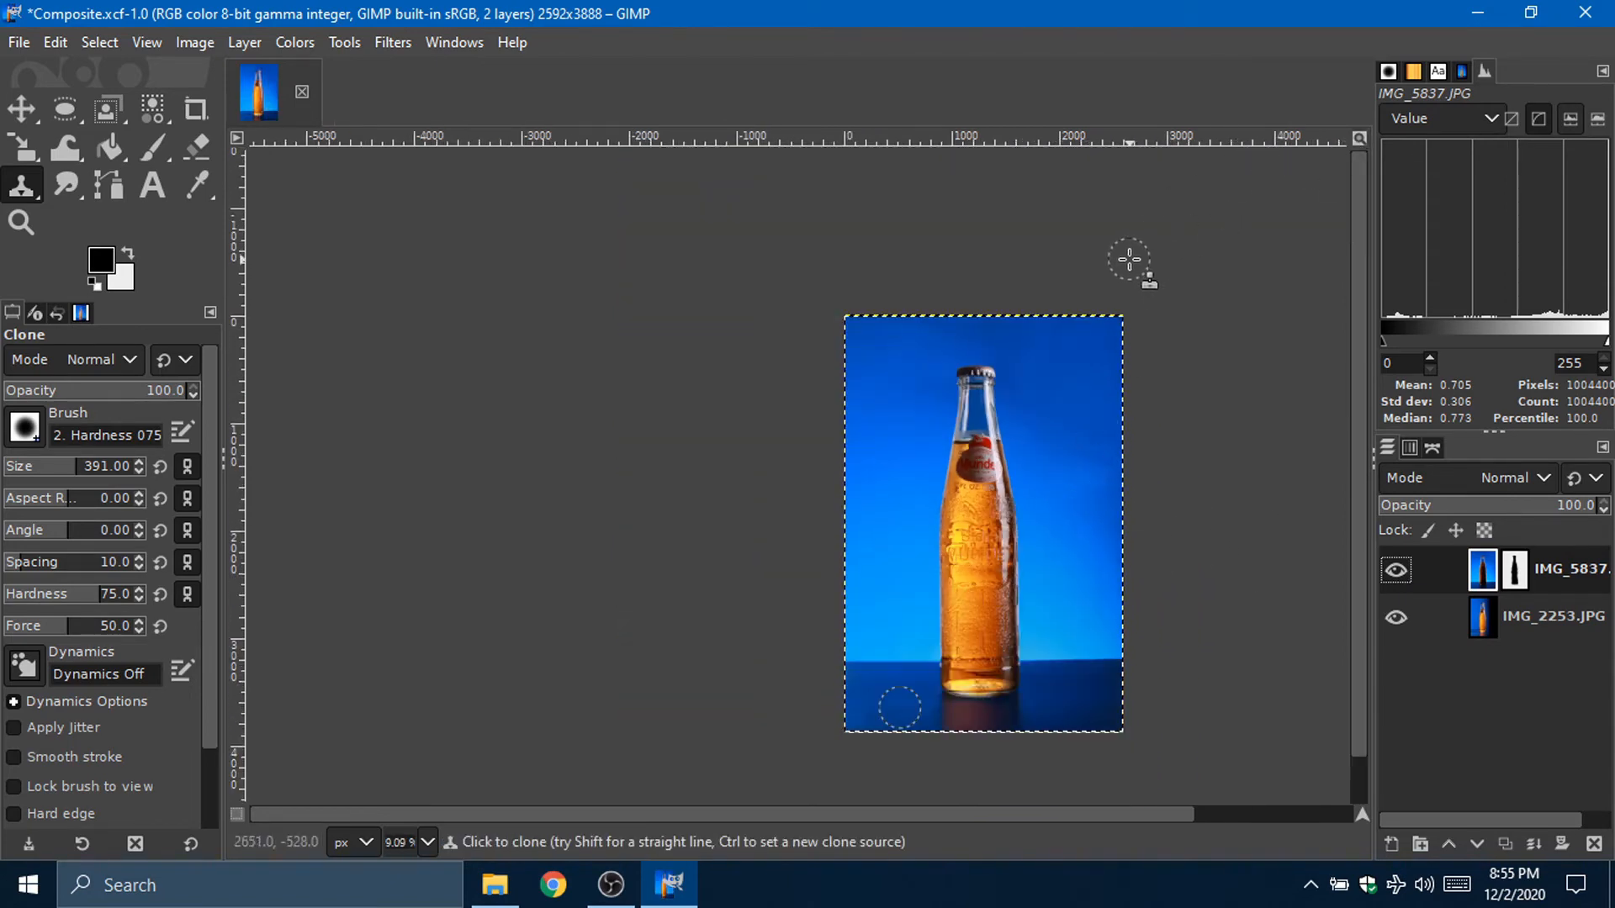
pyautogui.scroll(2, 1136, 262)
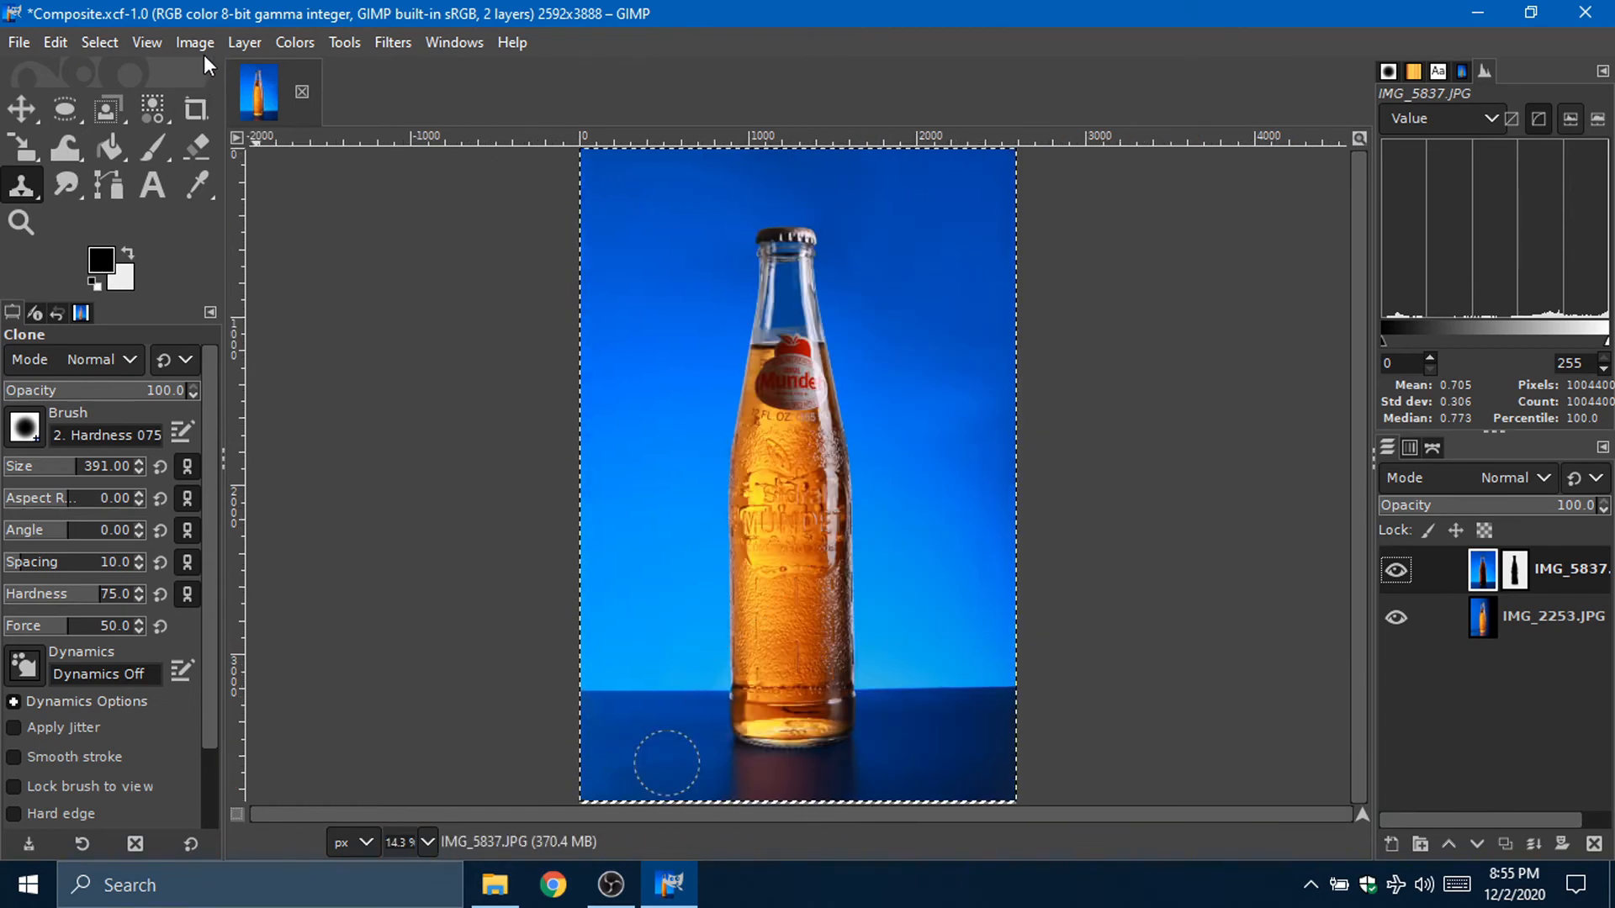
# Step: Draw a crop rectangle around the bottle and switch the fixed aspect ratio to portrait orientation, 9:16
pyautogui.click(190, 109)
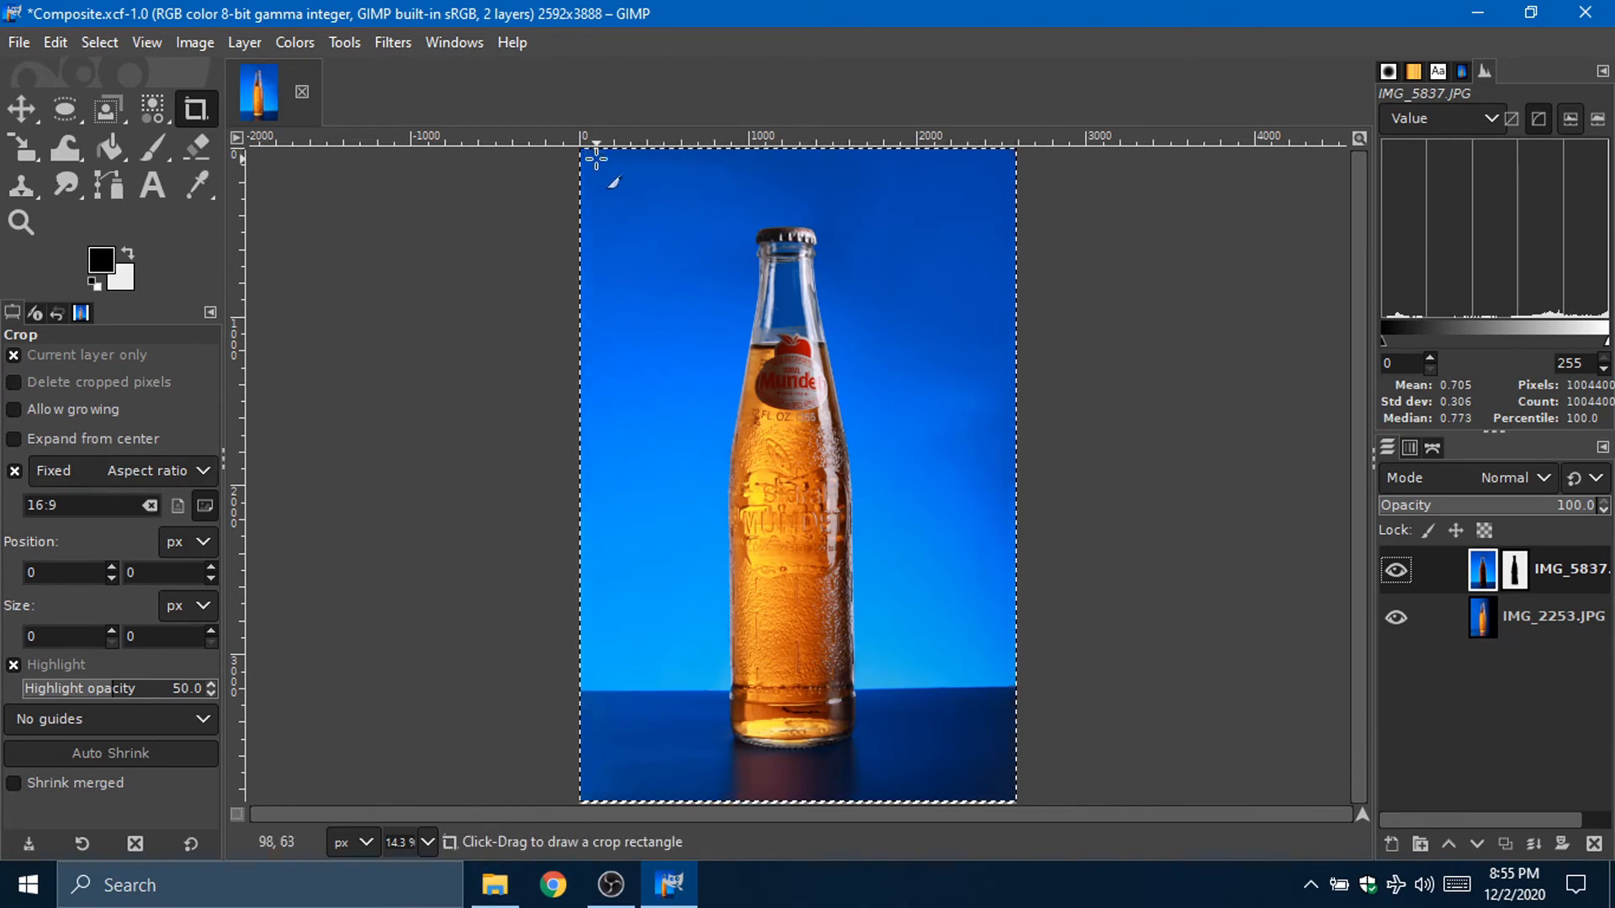
pyautogui.moveTo(596, 159); pyautogui.dragTo(860, 672)
pyautogui.click(178, 507)
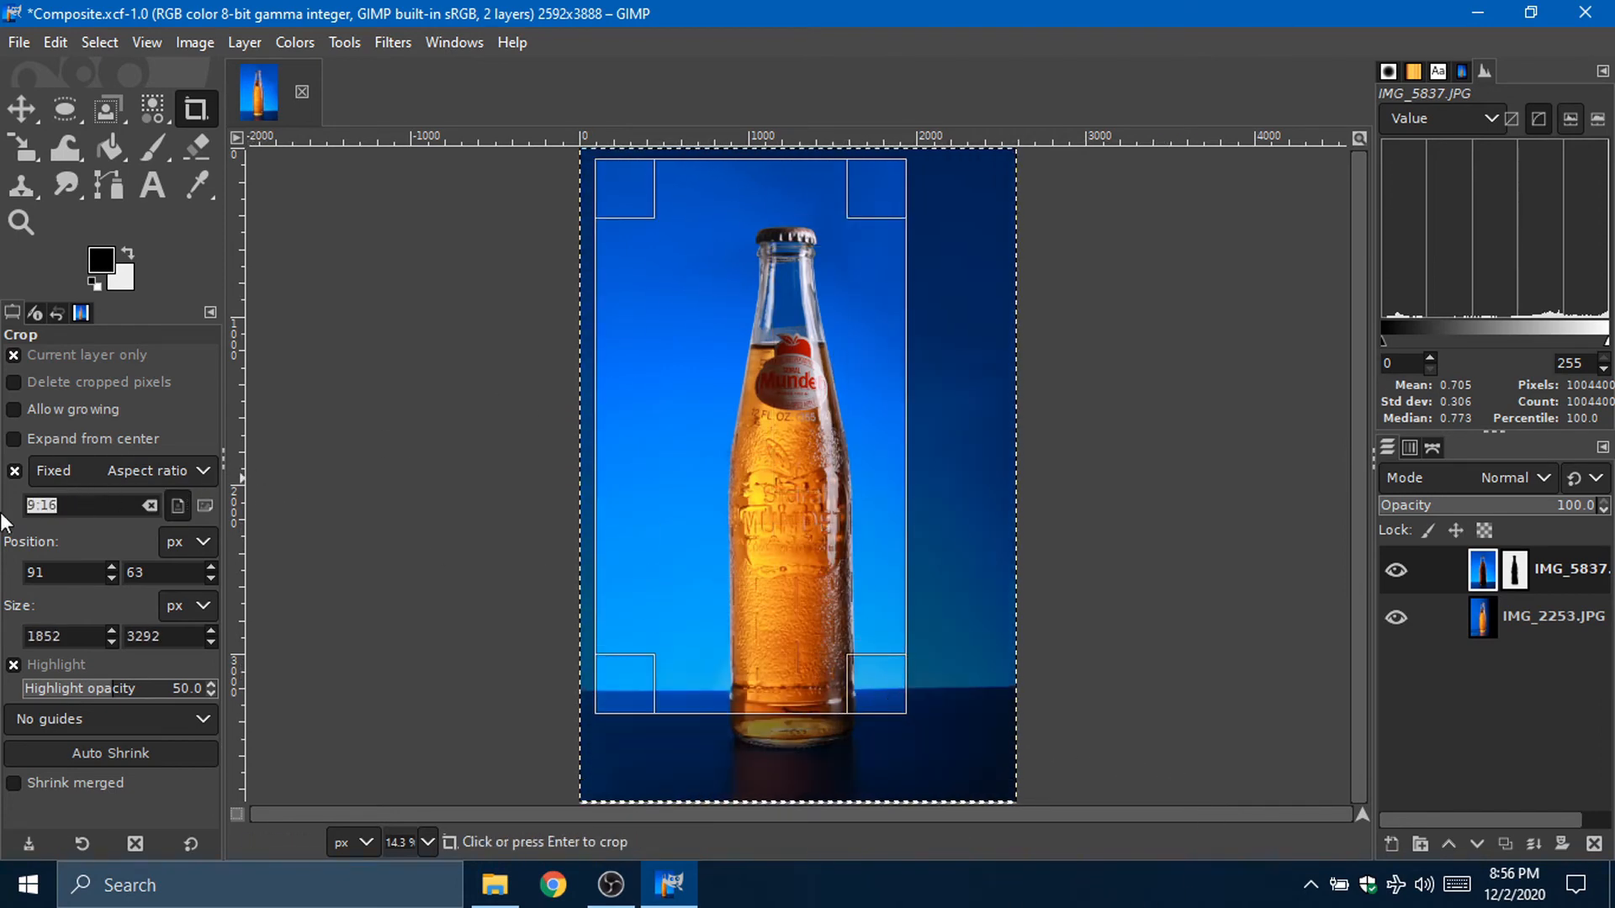
# Step: Try a 4:3 crop ratio, switch it to portrait 3:4, and resize the crop rectangle to about 2501 × 3335 px
pyautogui.moveTo(83, 502); pyautogui.dragTo(3, 515)
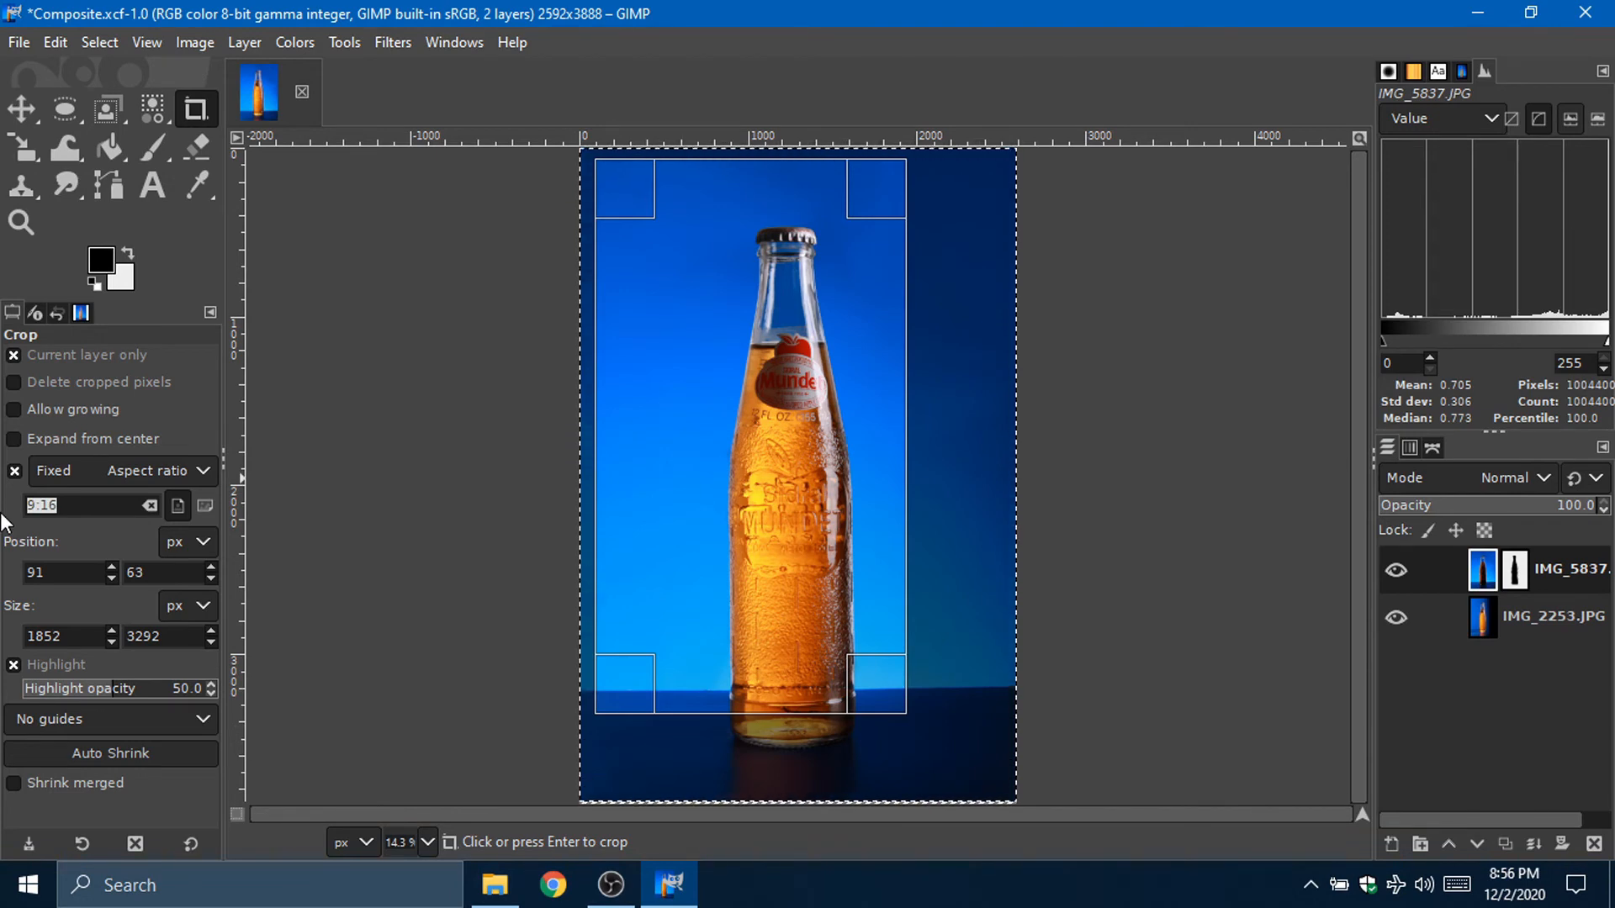
pyautogui.write('4:')
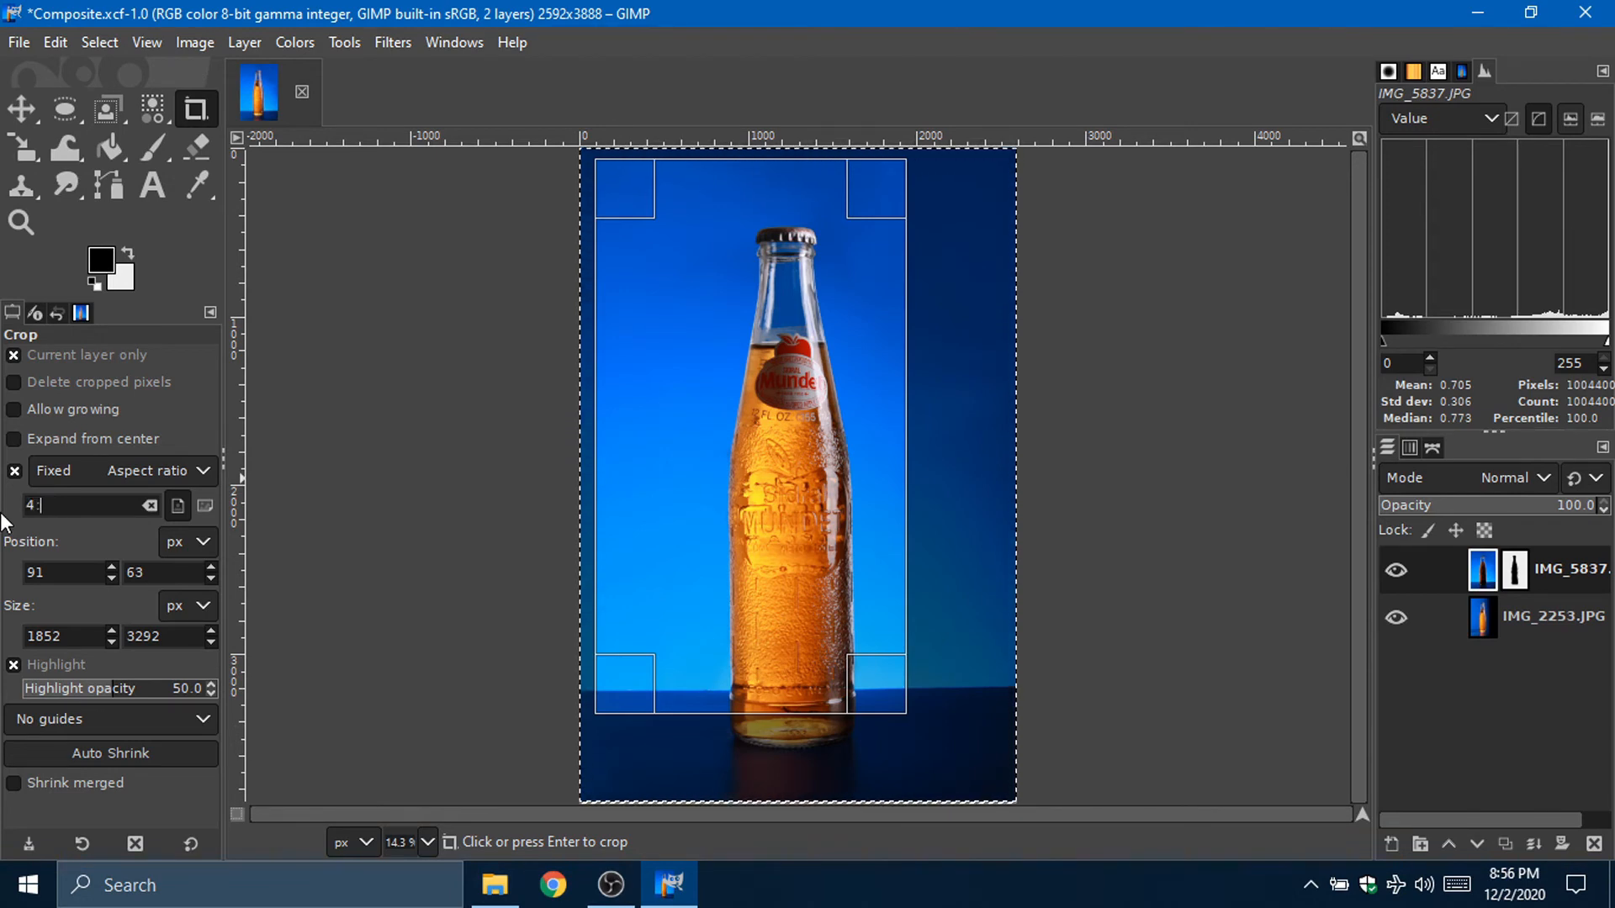
pyautogui.write('3')
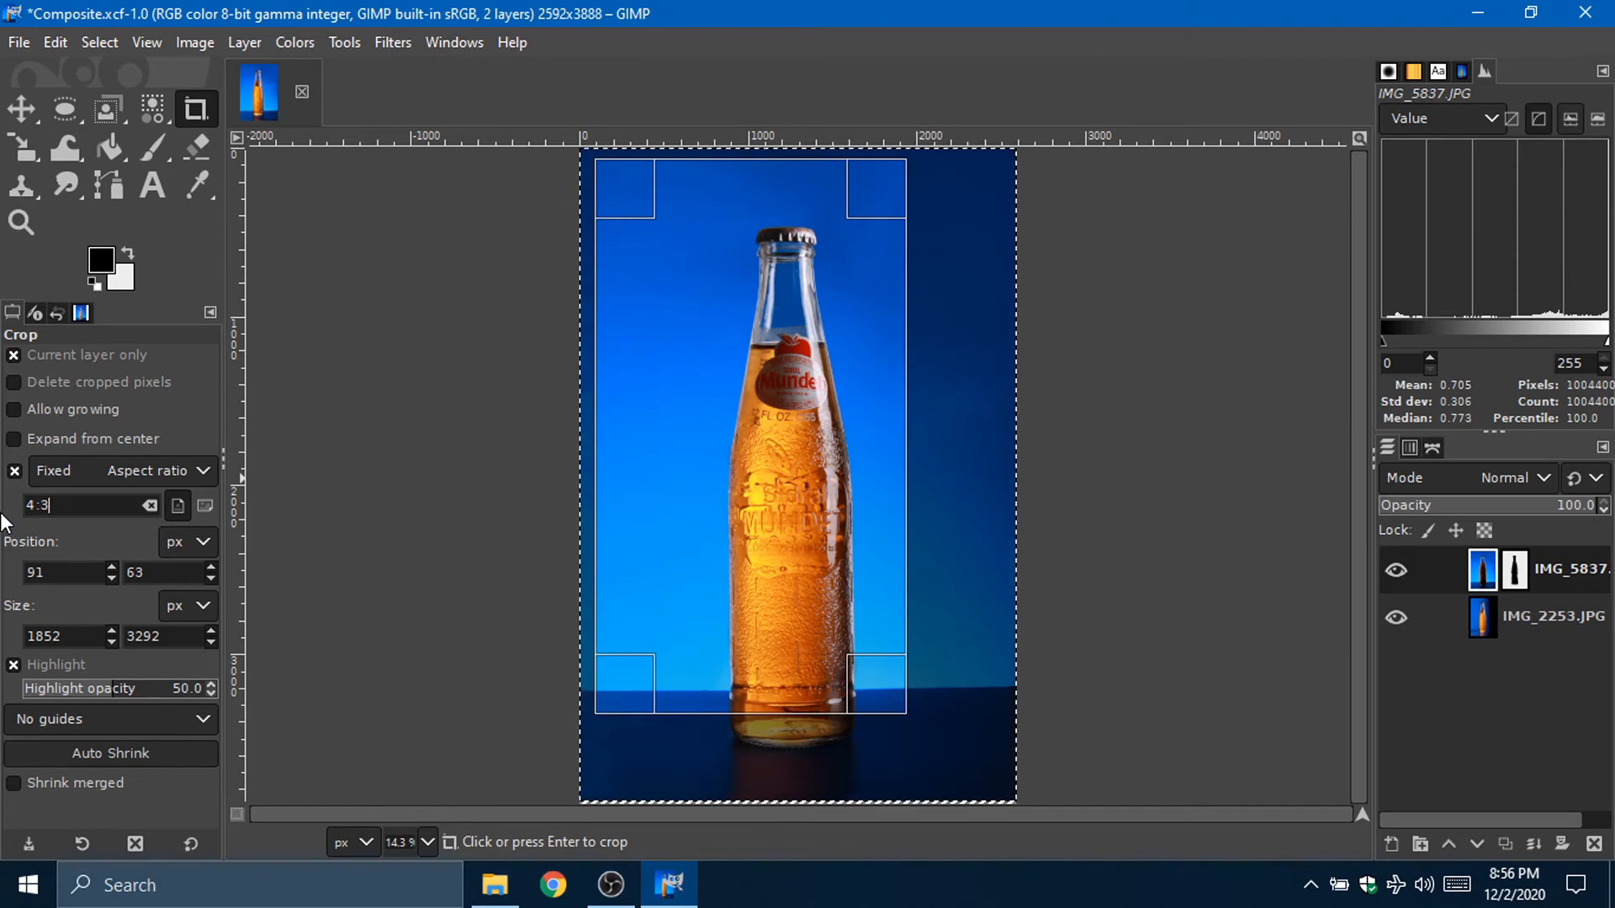
pyautogui.moveTo(874, 678); pyautogui.dragTo(999, 763)
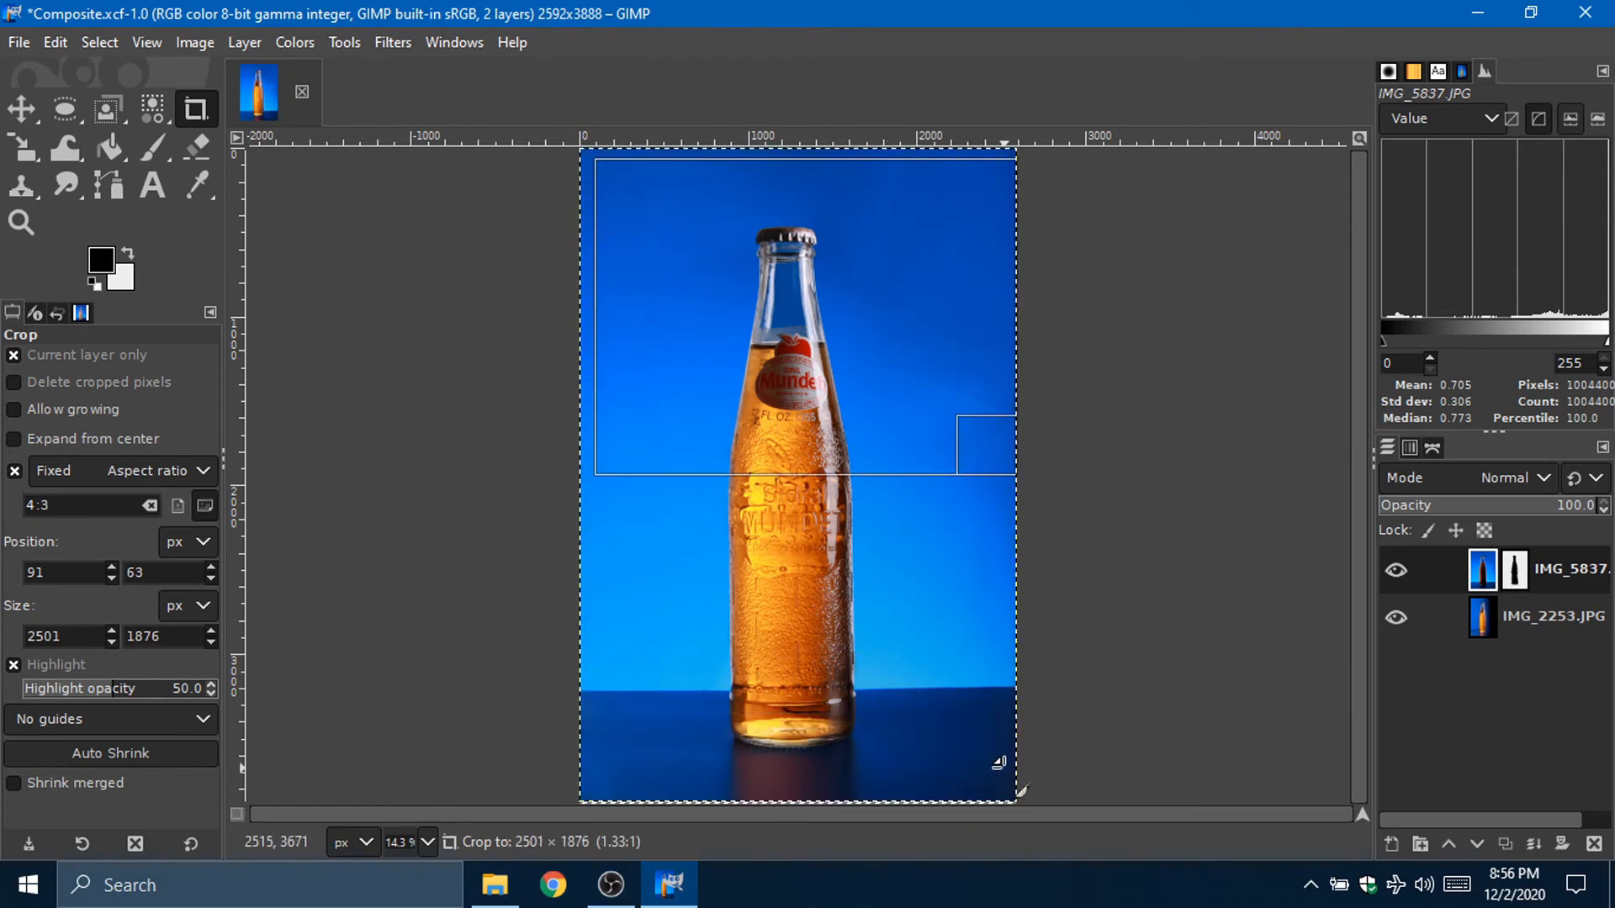
pyautogui.moveTo(880, 454); pyautogui.dragTo(880, 454)
pyautogui.click(179, 504)
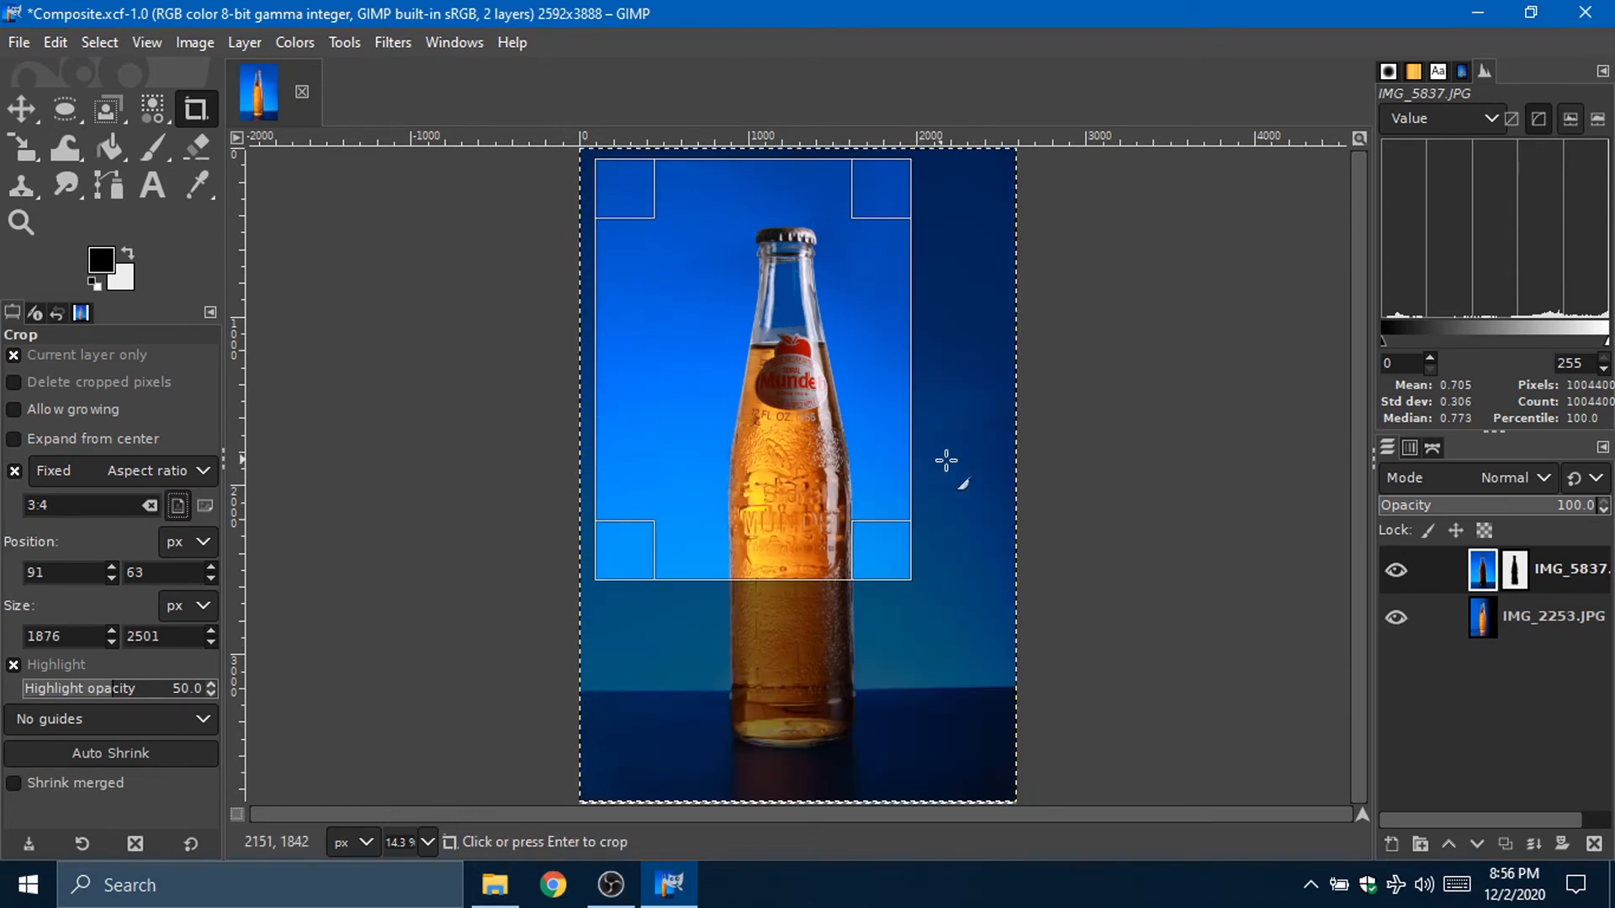
pyautogui.moveTo(893, 532); pyautogui.dragTo(1001, 721)
pyautogui.moveTo(796, 712); pyautogui.dragTo(850, 536)
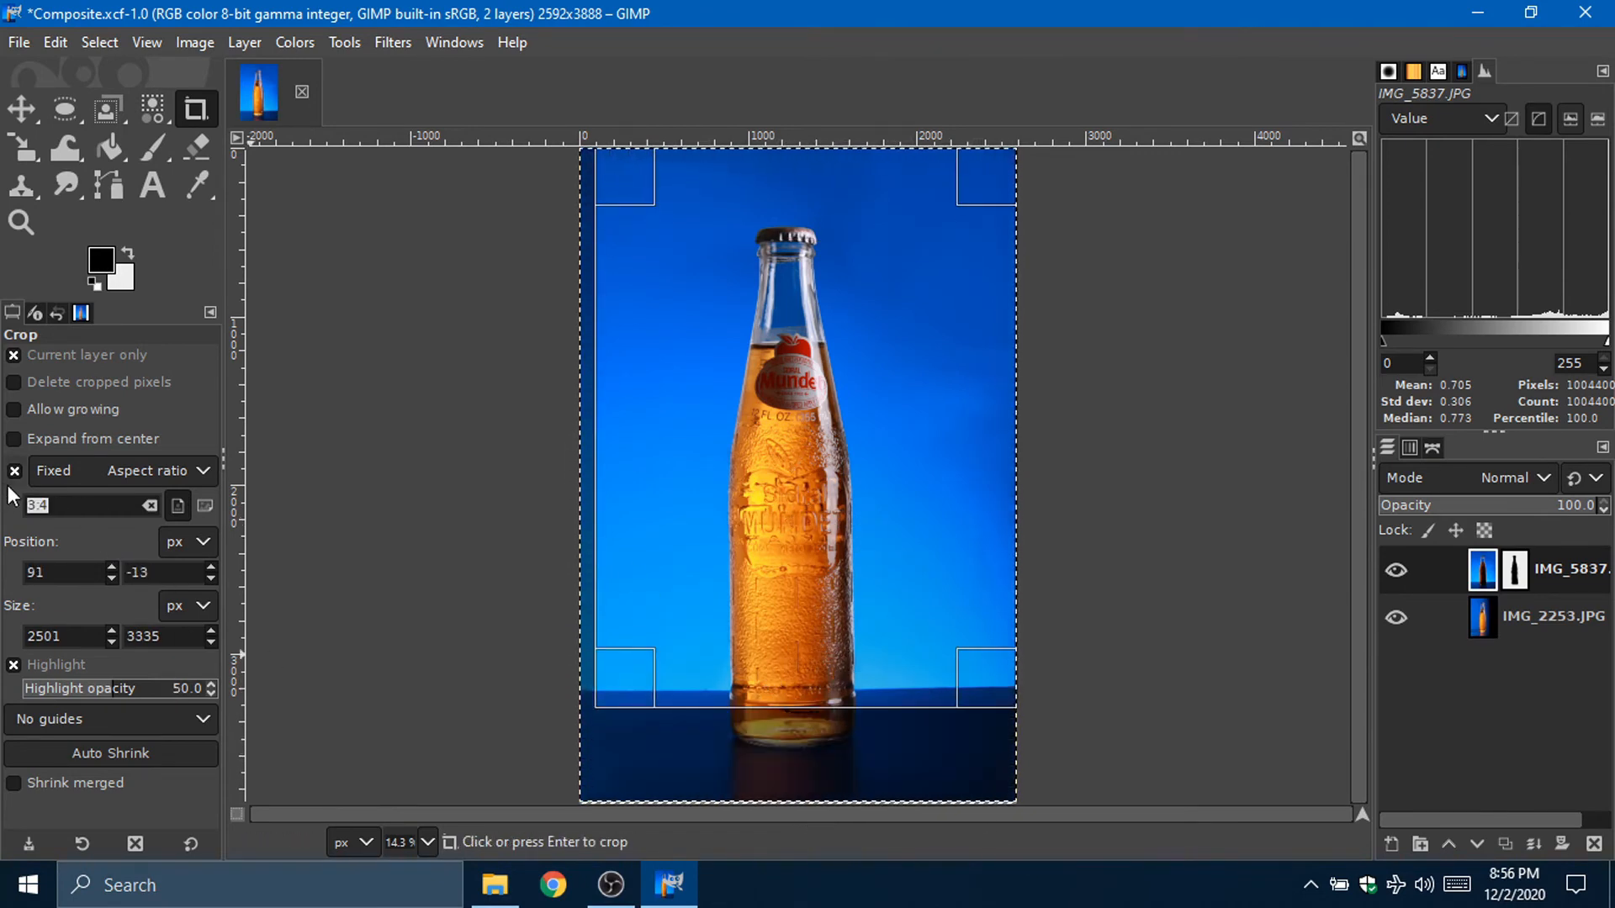
# Step: Set the fixed crop ratio to 2:3 and enlarge the crop rectangle to about 2546 × 3820 px
pyautogui.write('3:')
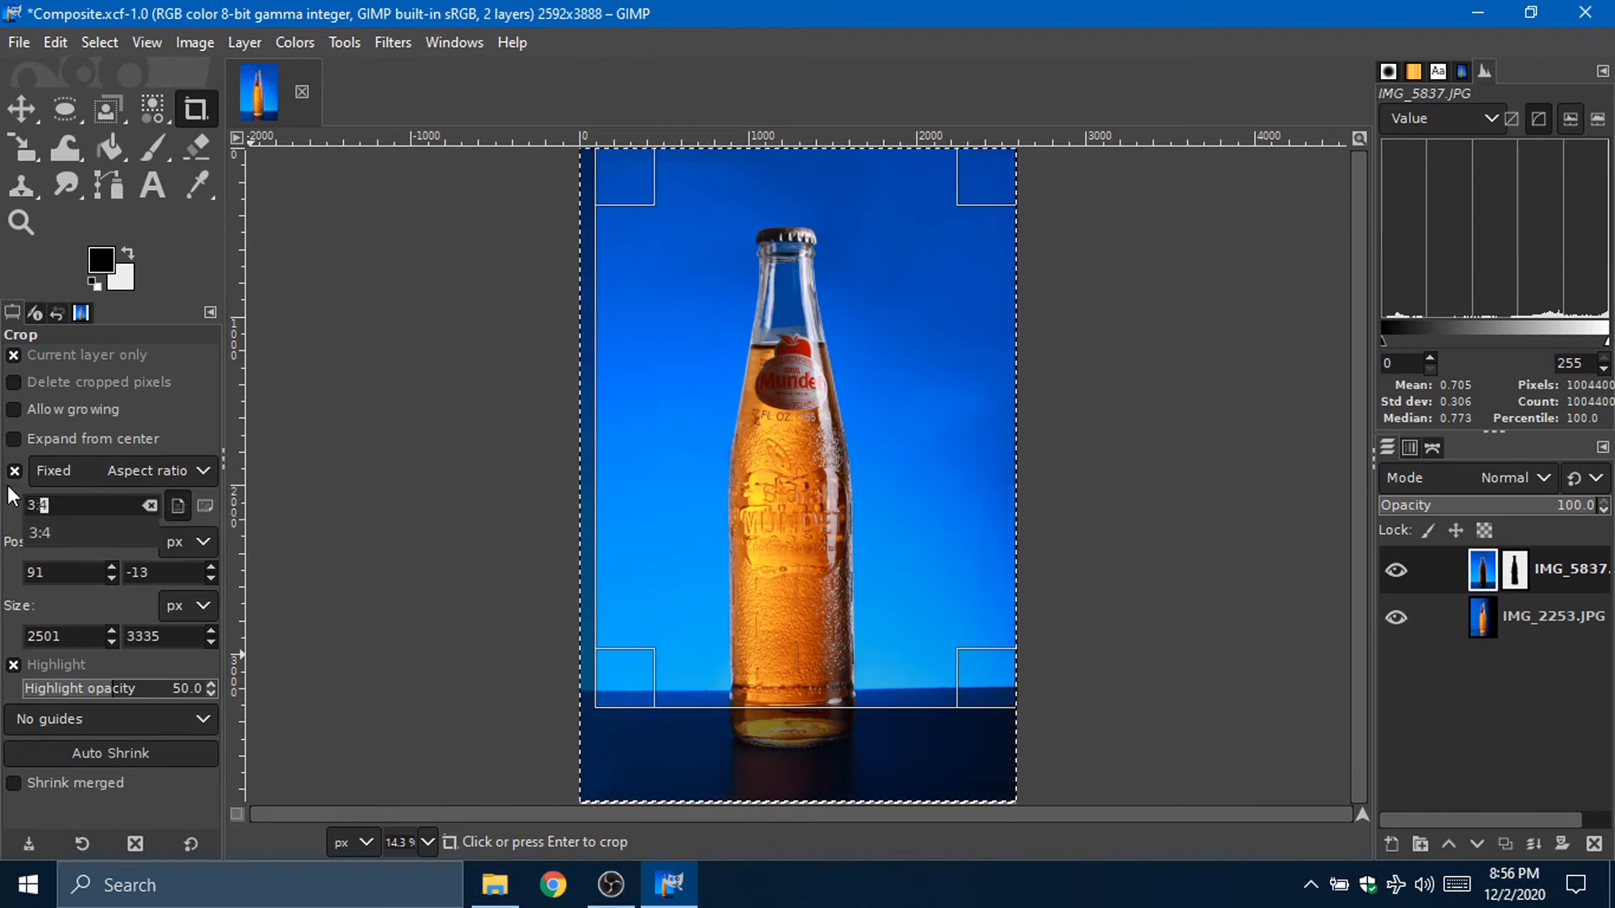
pyautogui.write('2:')
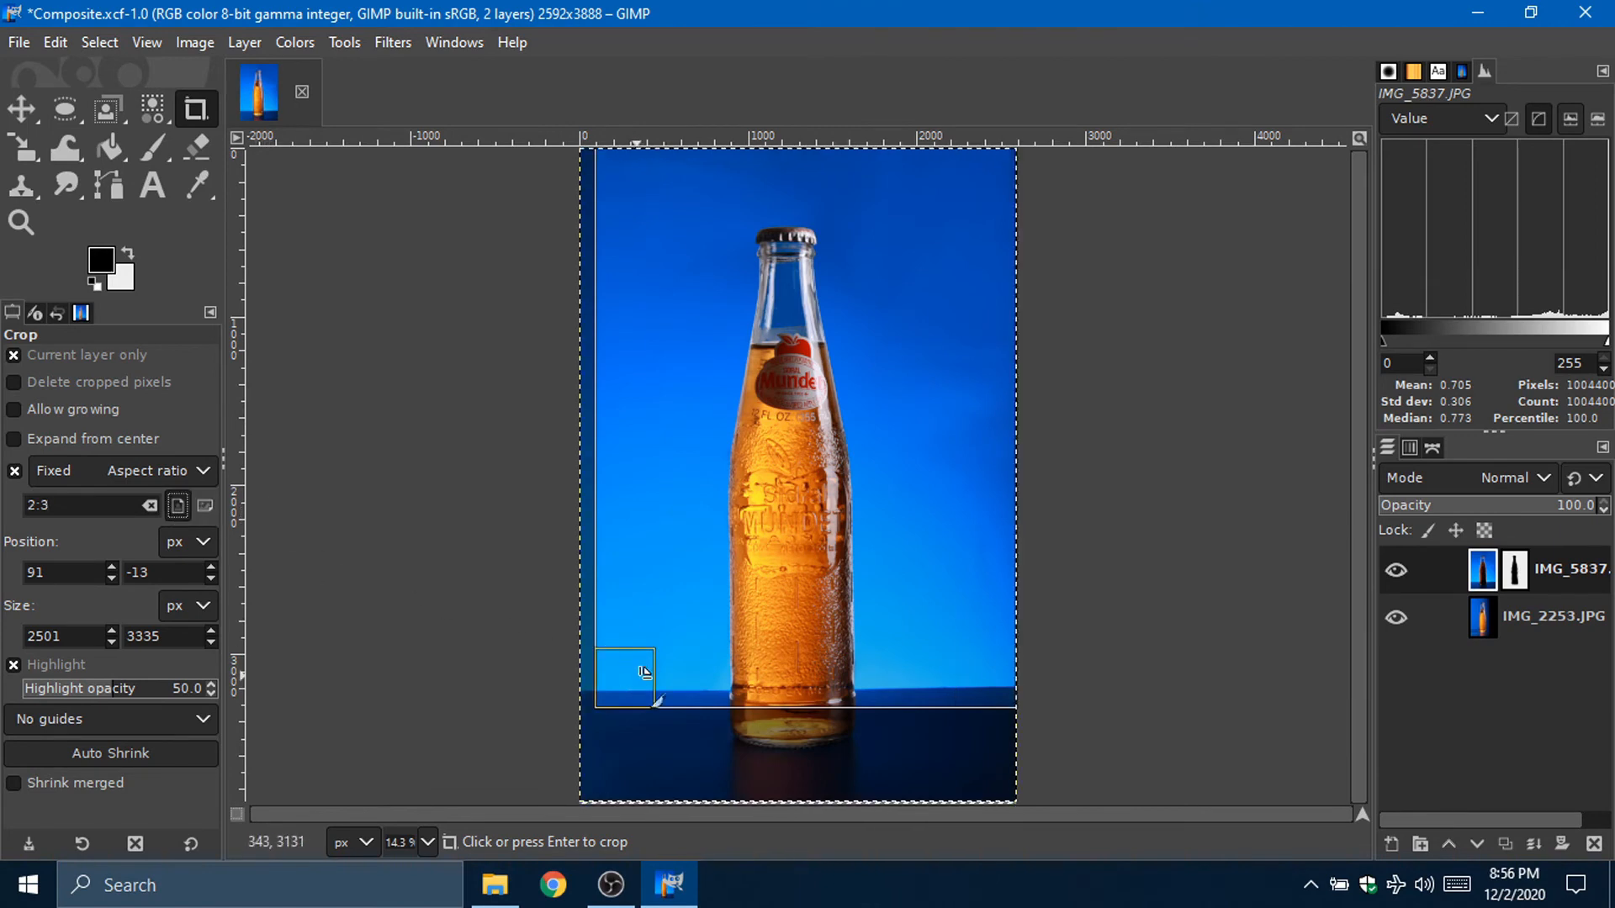
pyautogui.moveTo(644, 673); pyautogui.dragTo(768, 841)
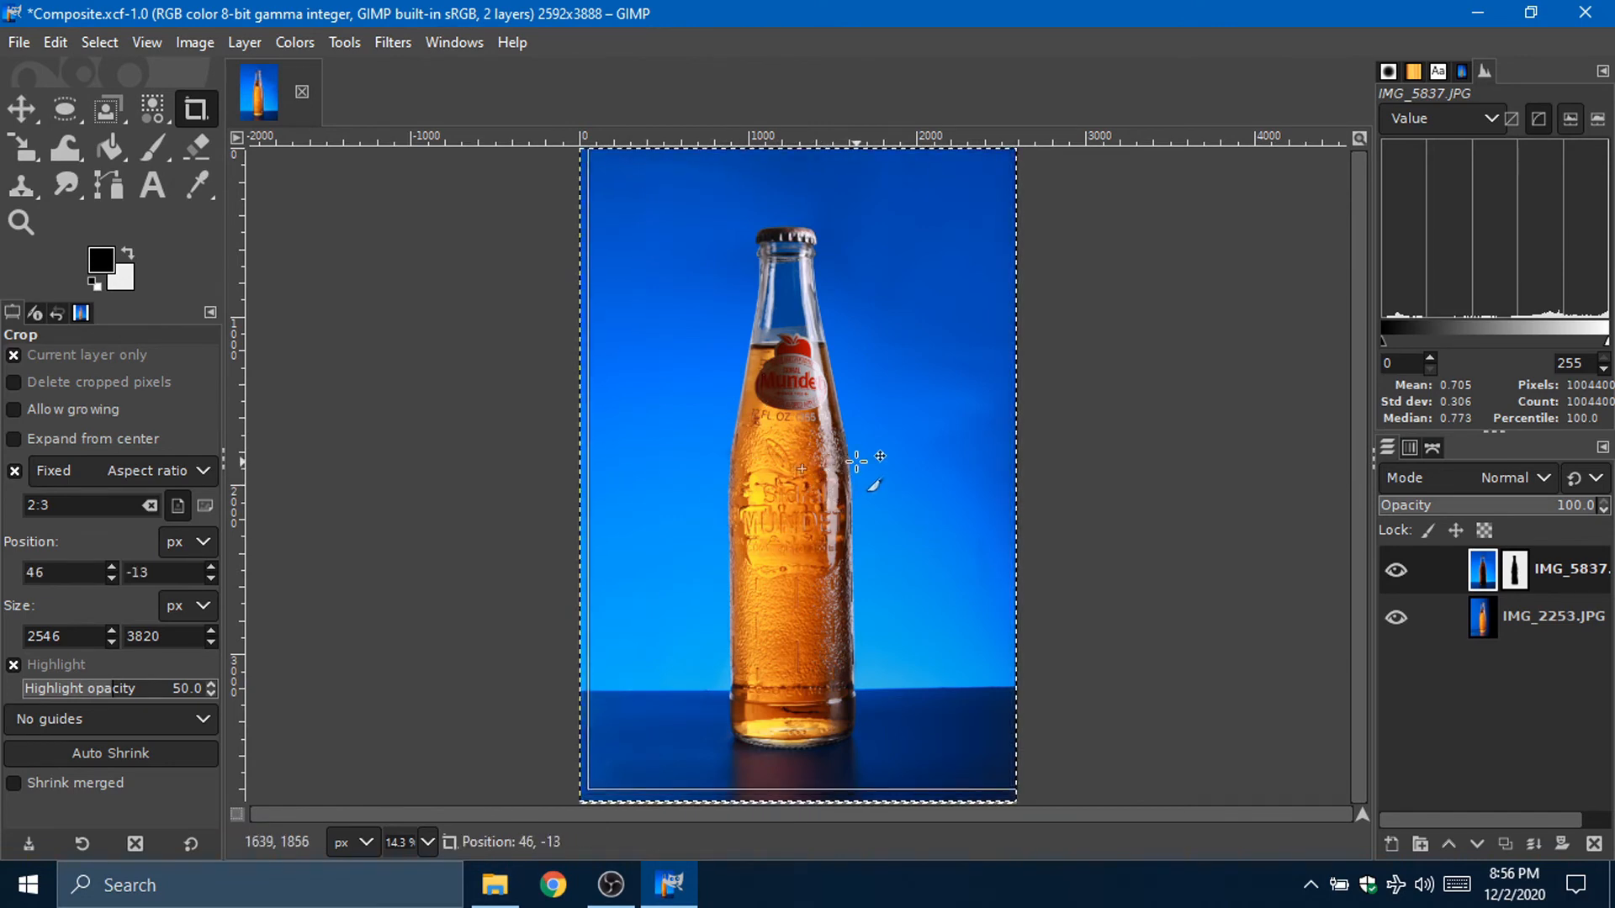
# Step: Add a vertical guide at 50 percent of the image width
pyautogui.hotkey('ctrl', 'shift', 'f')
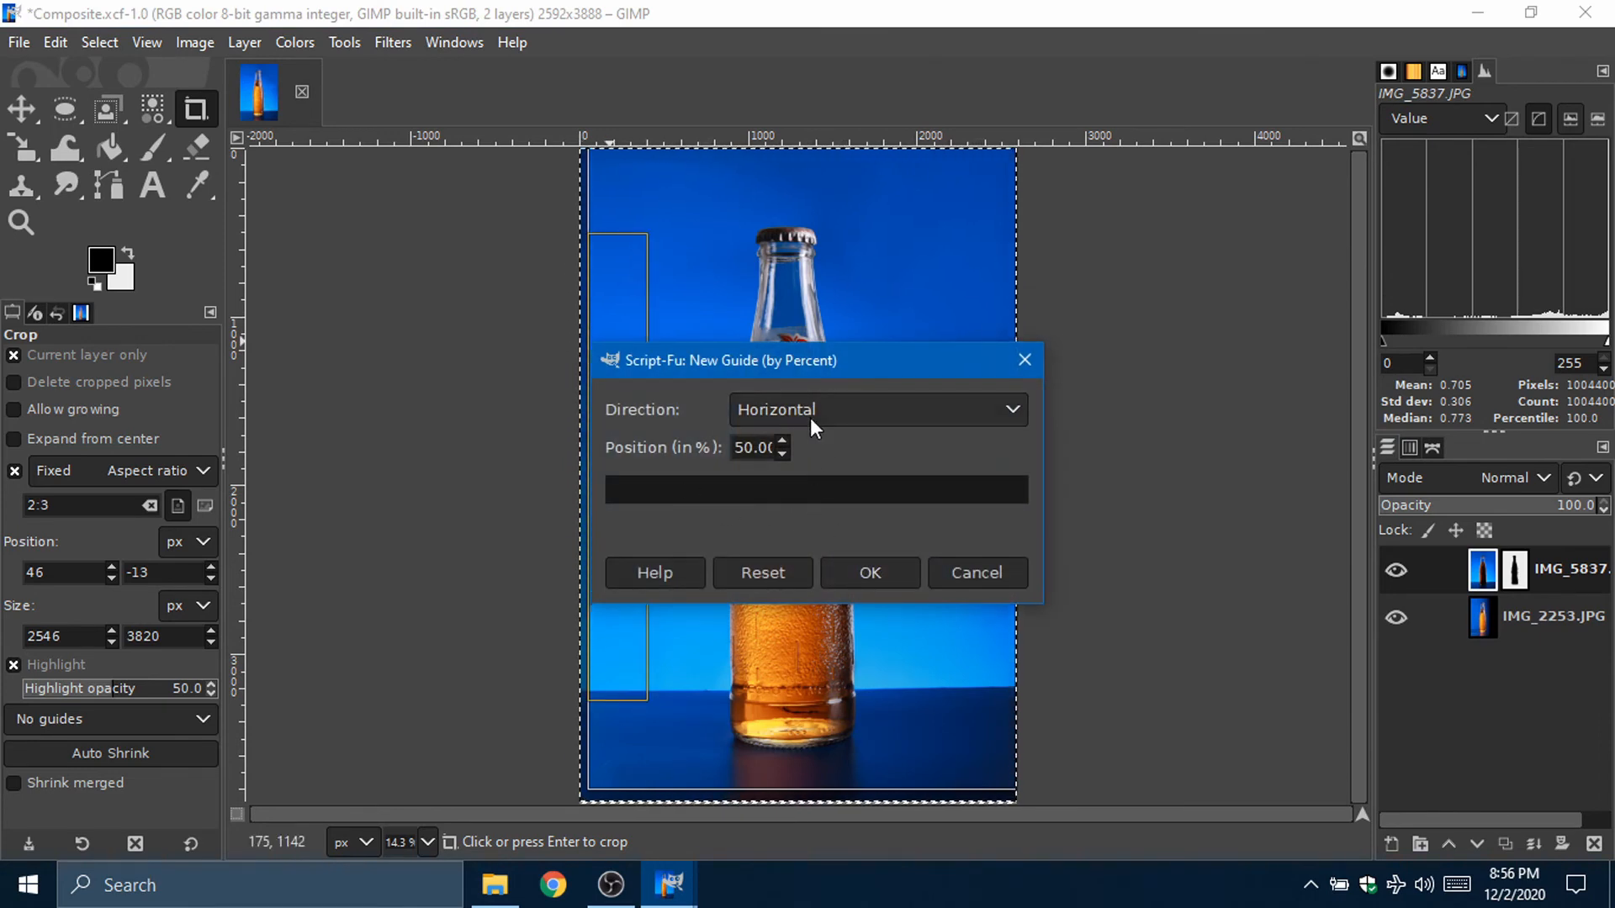
pyautogui.scroll(-1, 821, 407)
pyautogui.click(871, 571)
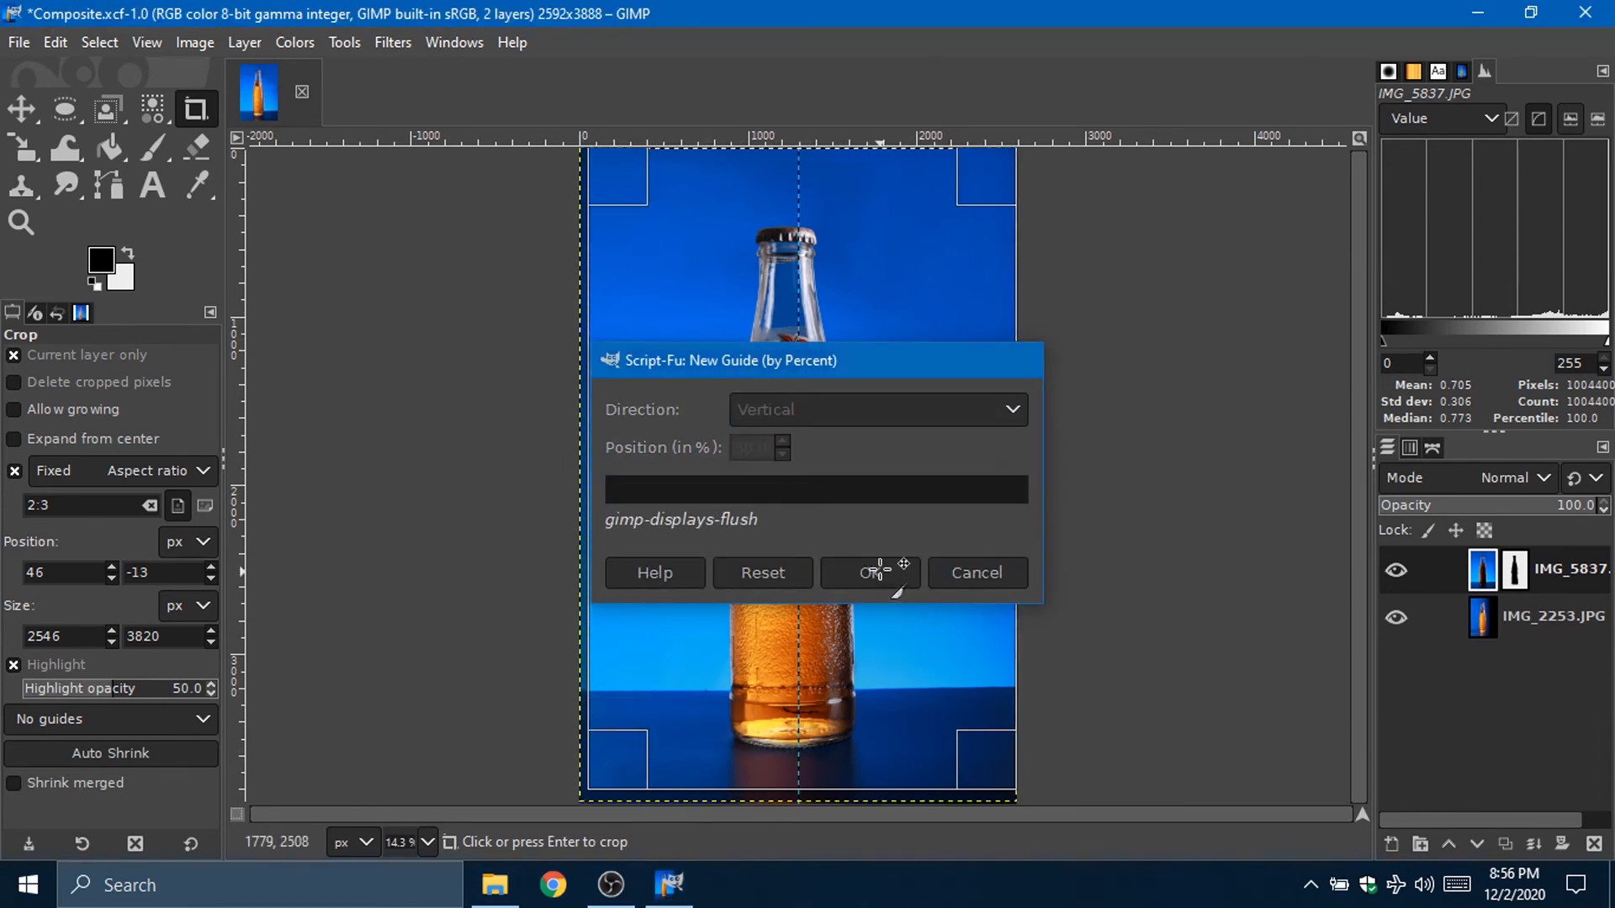
# Step: Center the crop rectangle on the vertical guide at position 23, 22 and crop the current layer to 2546 × 3820 px
pyautogui.moveTo(818, 471); pyautogui.dragTo(825, 472)
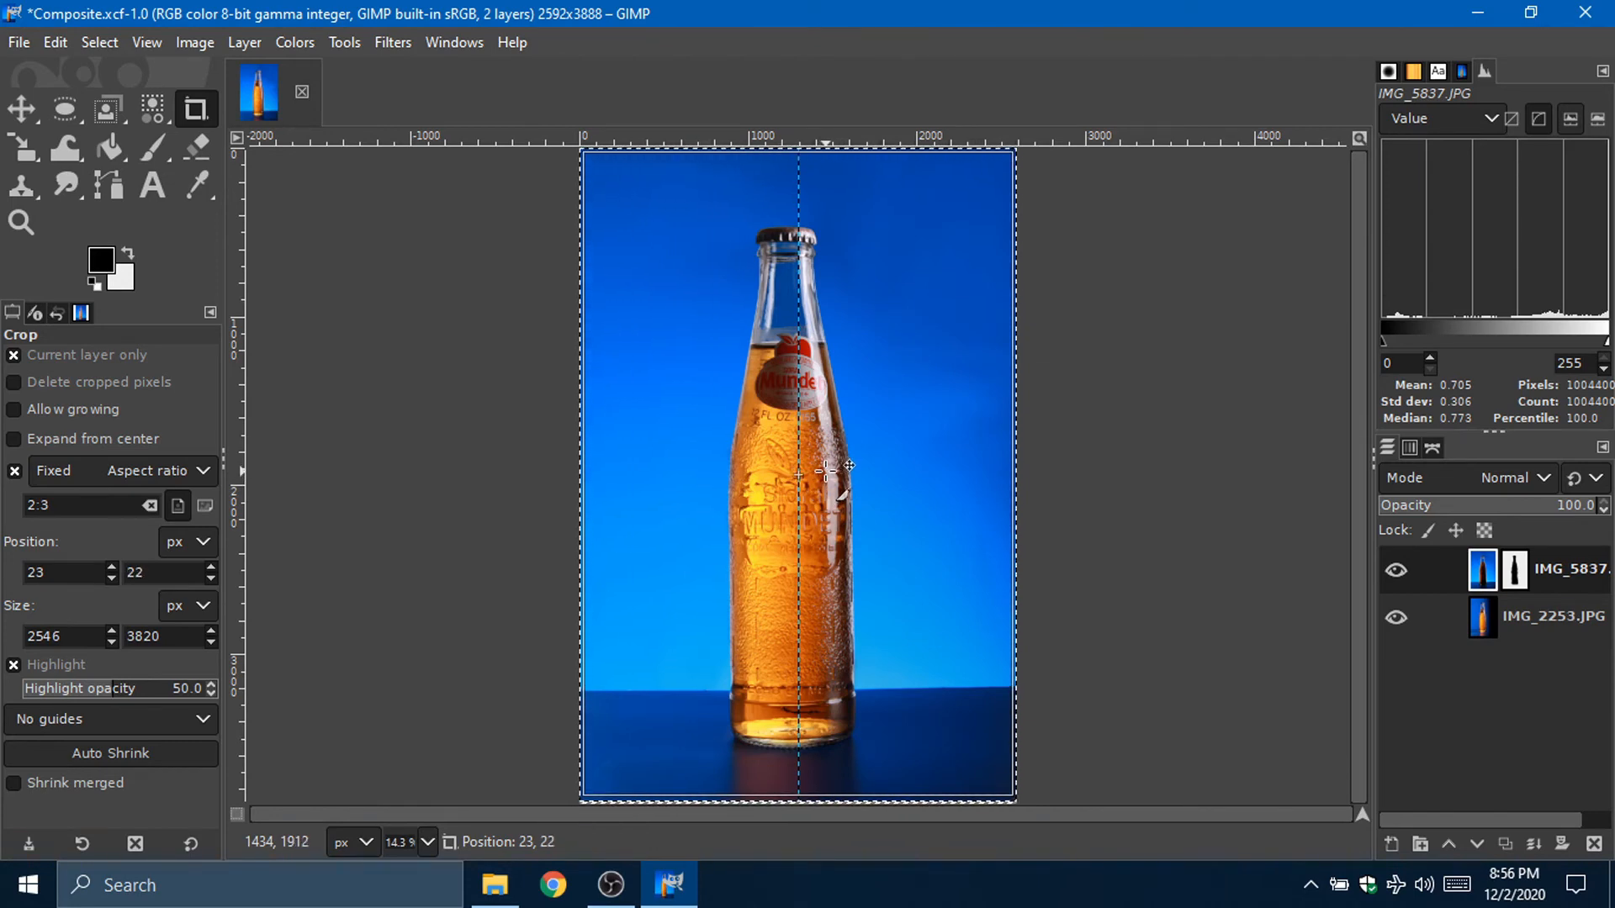
pyautogui.moveTo(827, 471); pyautogui.dragTo(826, 471)
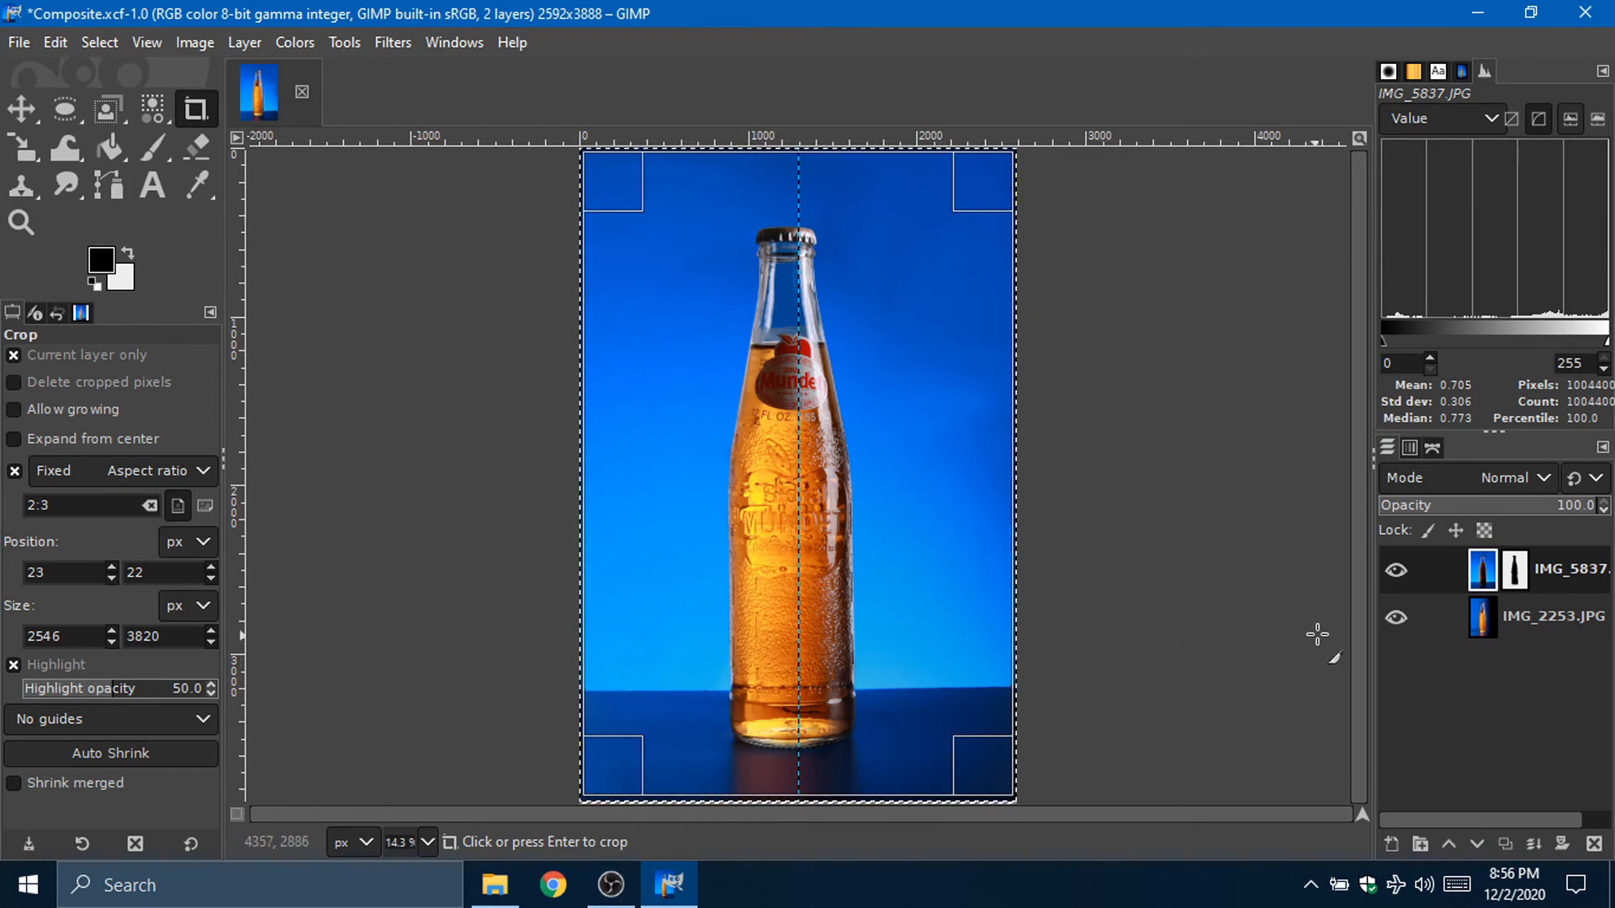
pyautogui.click(694, 280)
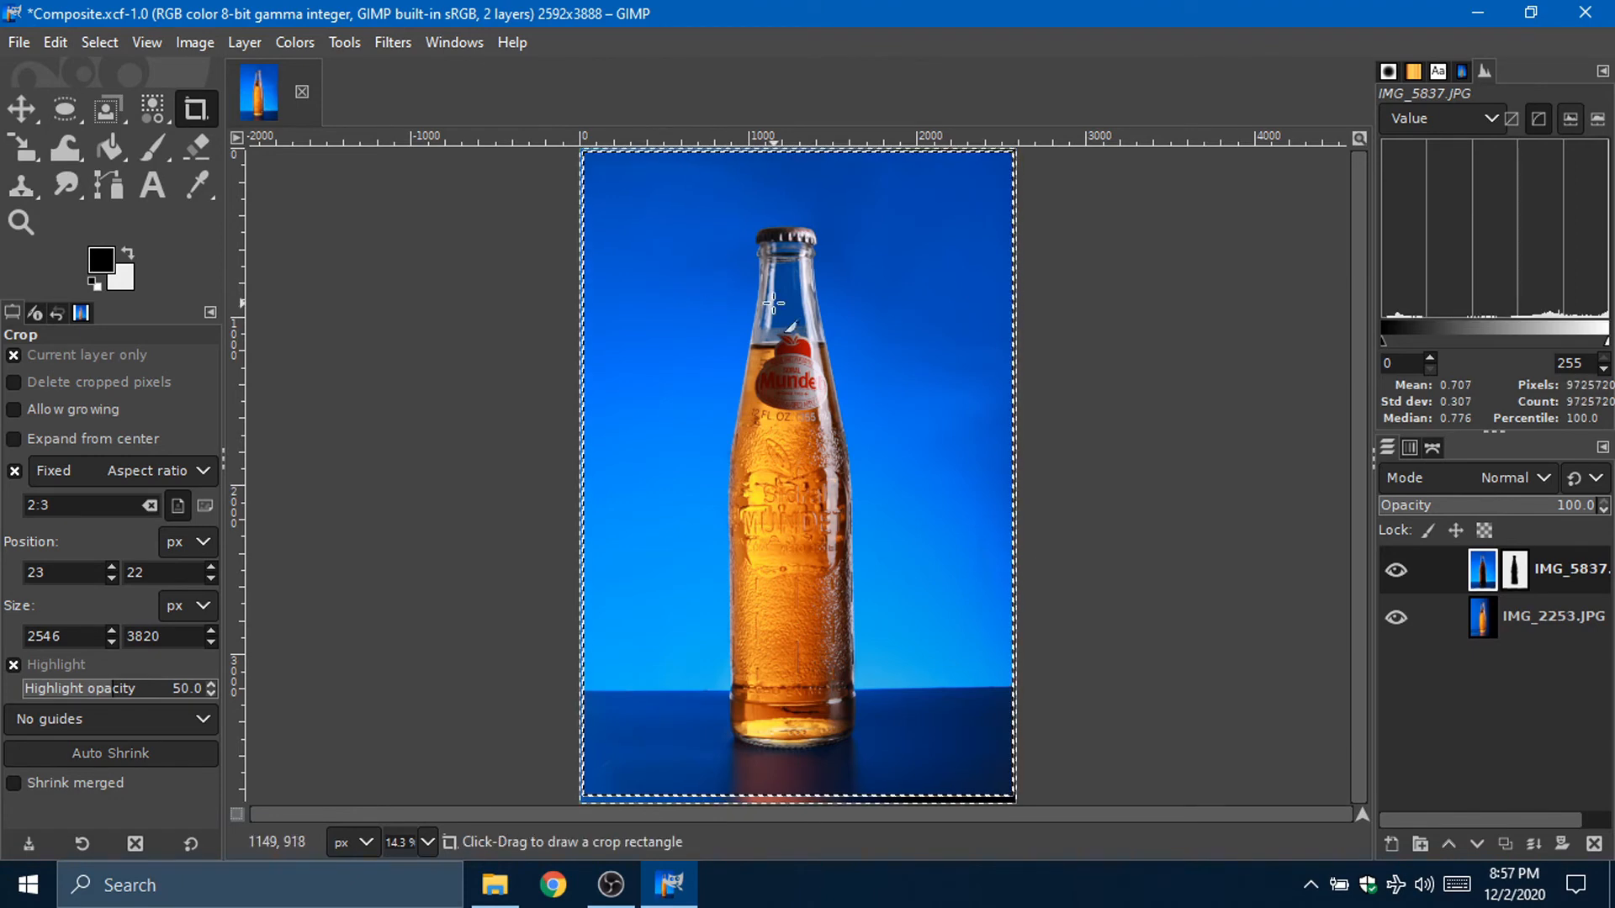
# Step: Undo the layer crop and turn off cropping of the current layer only
pyautogui.hotkey('ctrl', 'z')
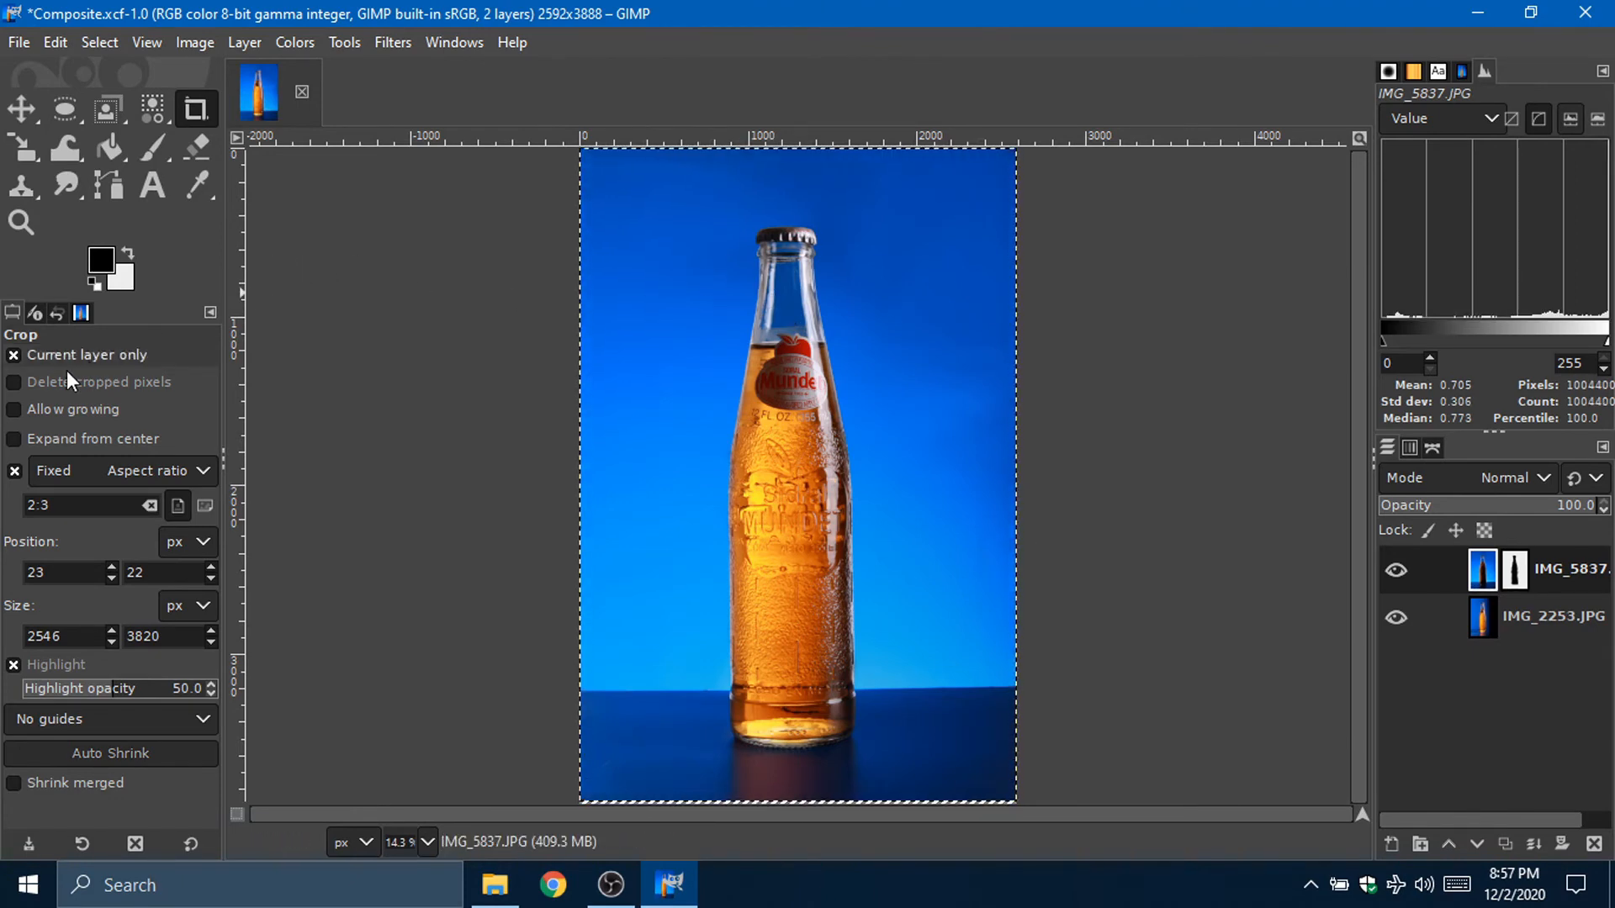
pyautogui.click(13, 355)
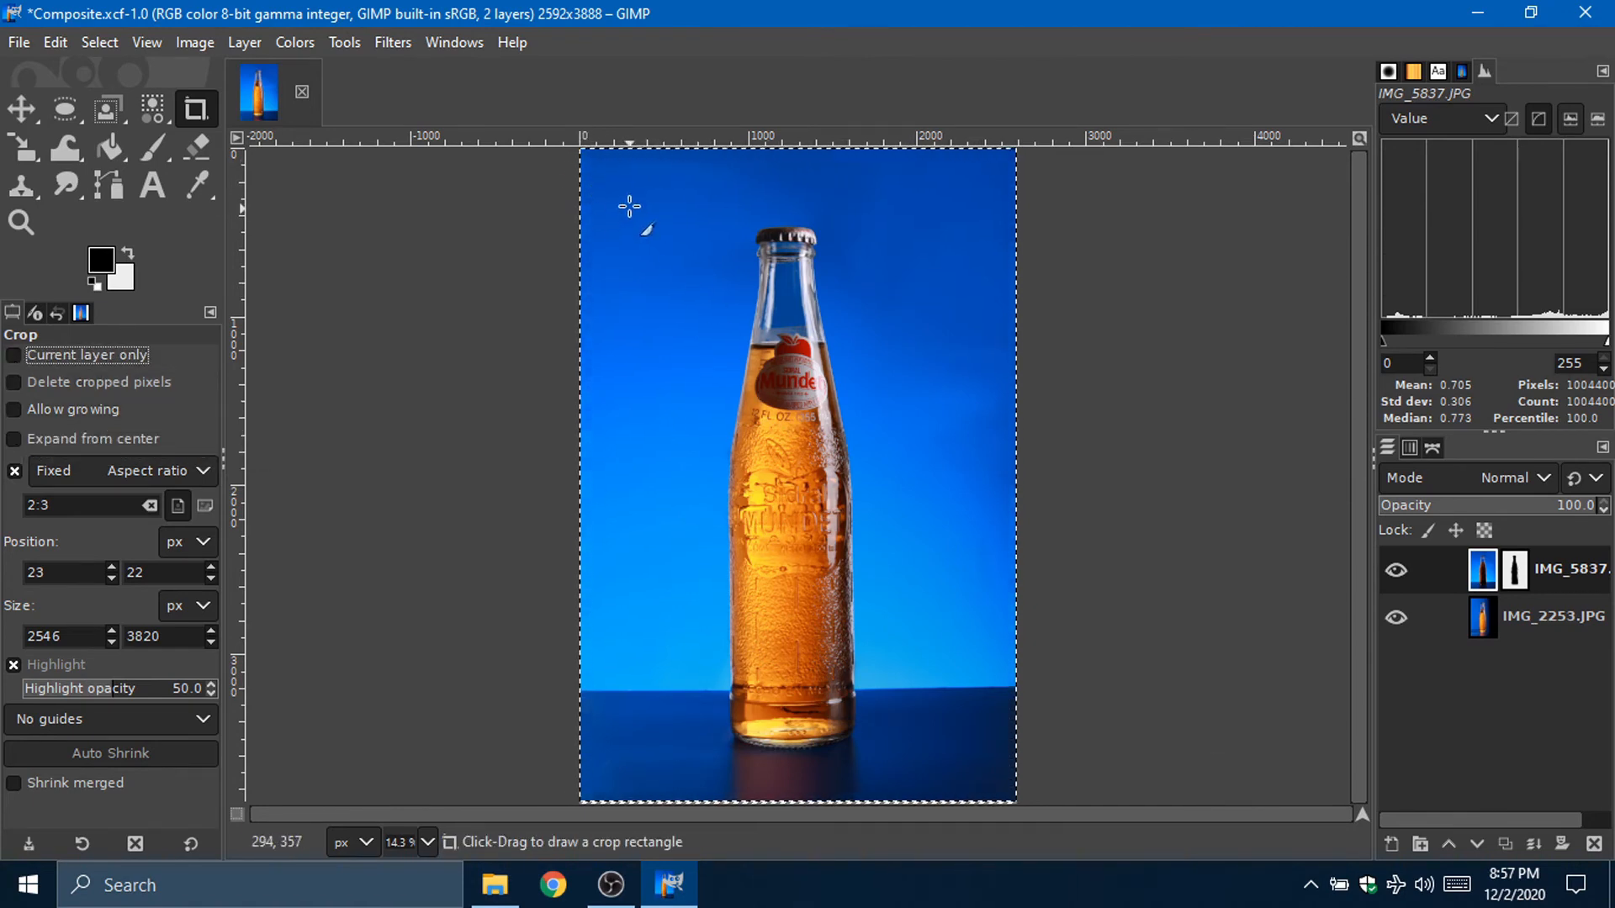
# Step: Draw a 2:3 crop rectangle of about 2508 × 3762 px around the bottle and add a vertical guide at the image's center
pyautogui.moveTo(589, 157); pyautogui.dragTo(1014, 775)
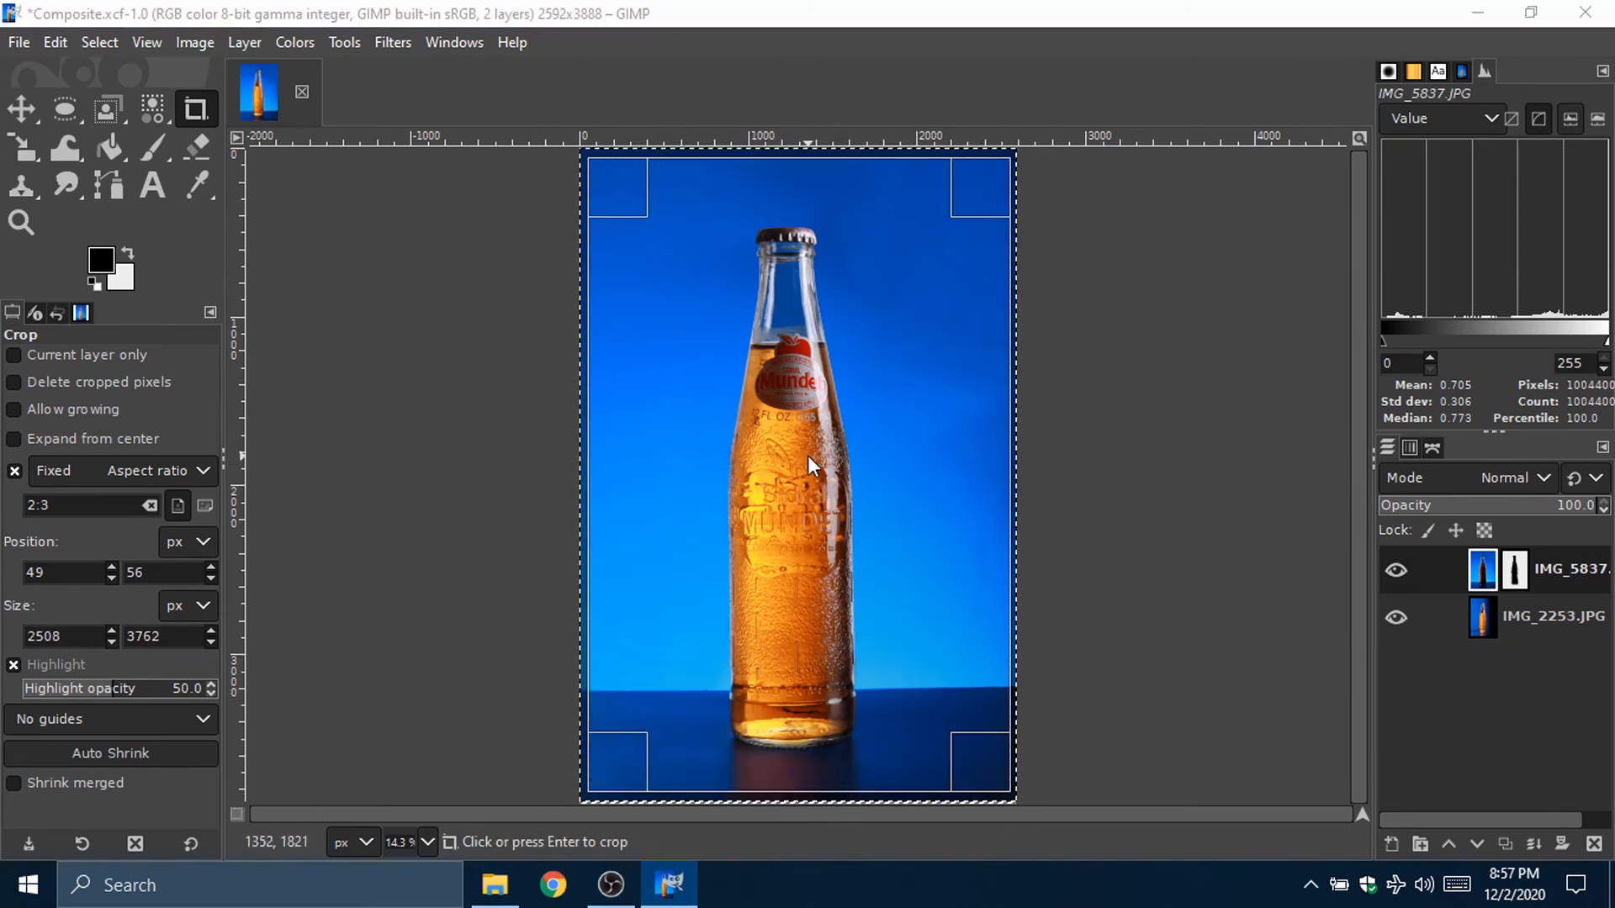
pyautogui.hotkey('shift', 'ctrl', 'f')
pyautogui.click(862, 570)
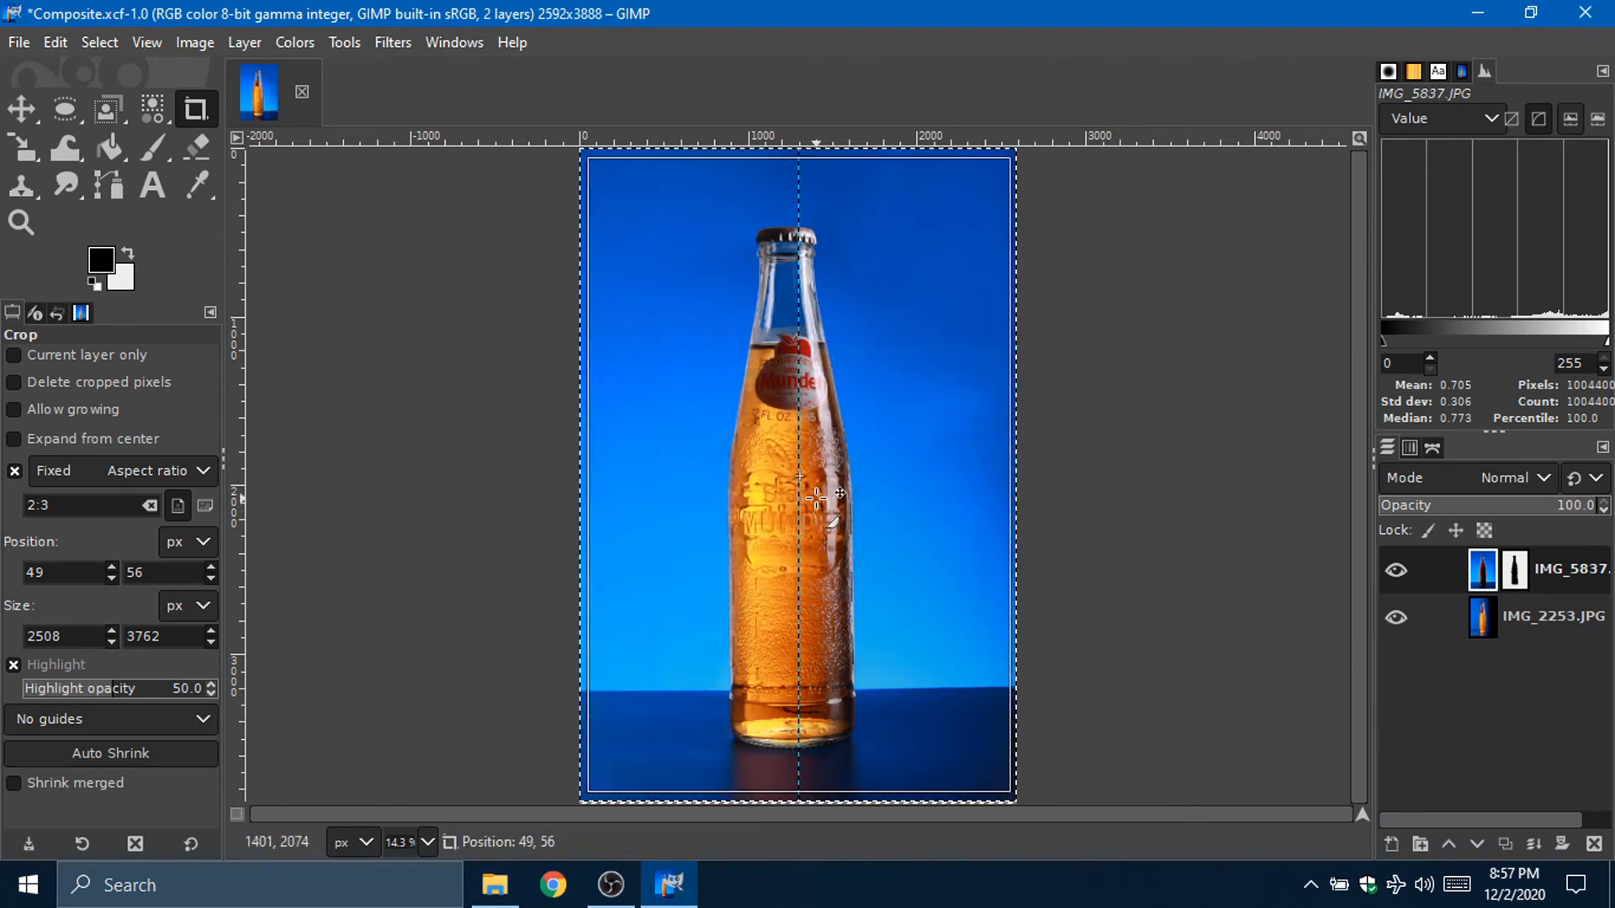
# Step: Shrink the 2:3 crop rectangle to about 2372 × 3558 px and move it to position 110, 168
pyautogui.moveTo(816, 497); pyautogui.dragTo(811, 492)
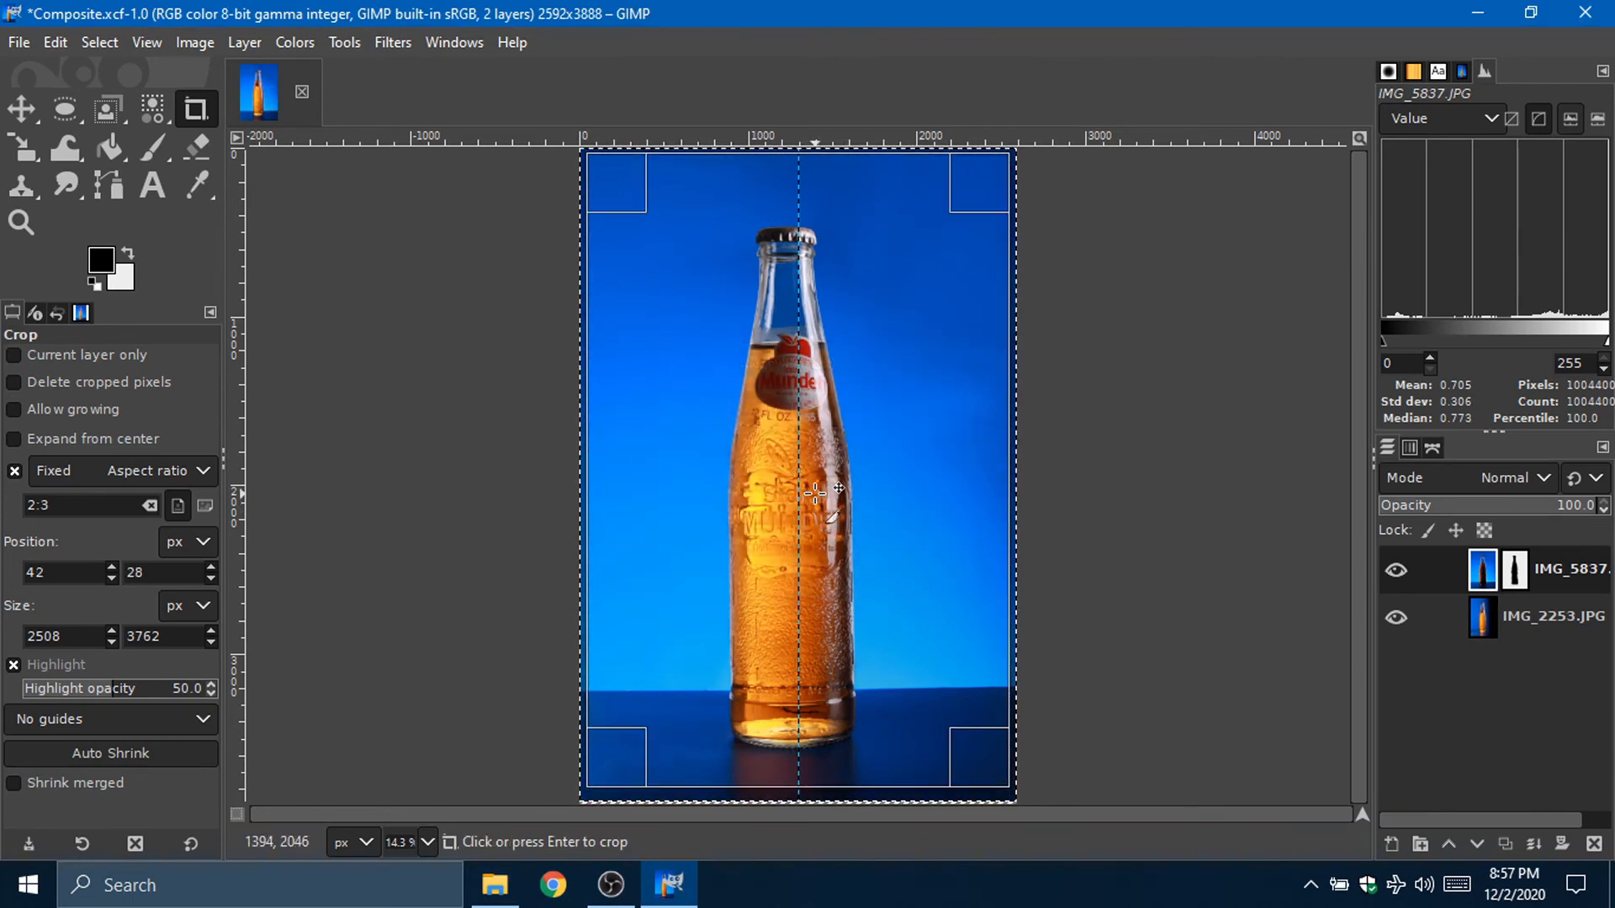
pyautogui.moveTo(781, 199); pyautogui.dragTo(781, 215)
pyautogui.moveTo(798, 759); pyautogui.dragTo(799, 743)
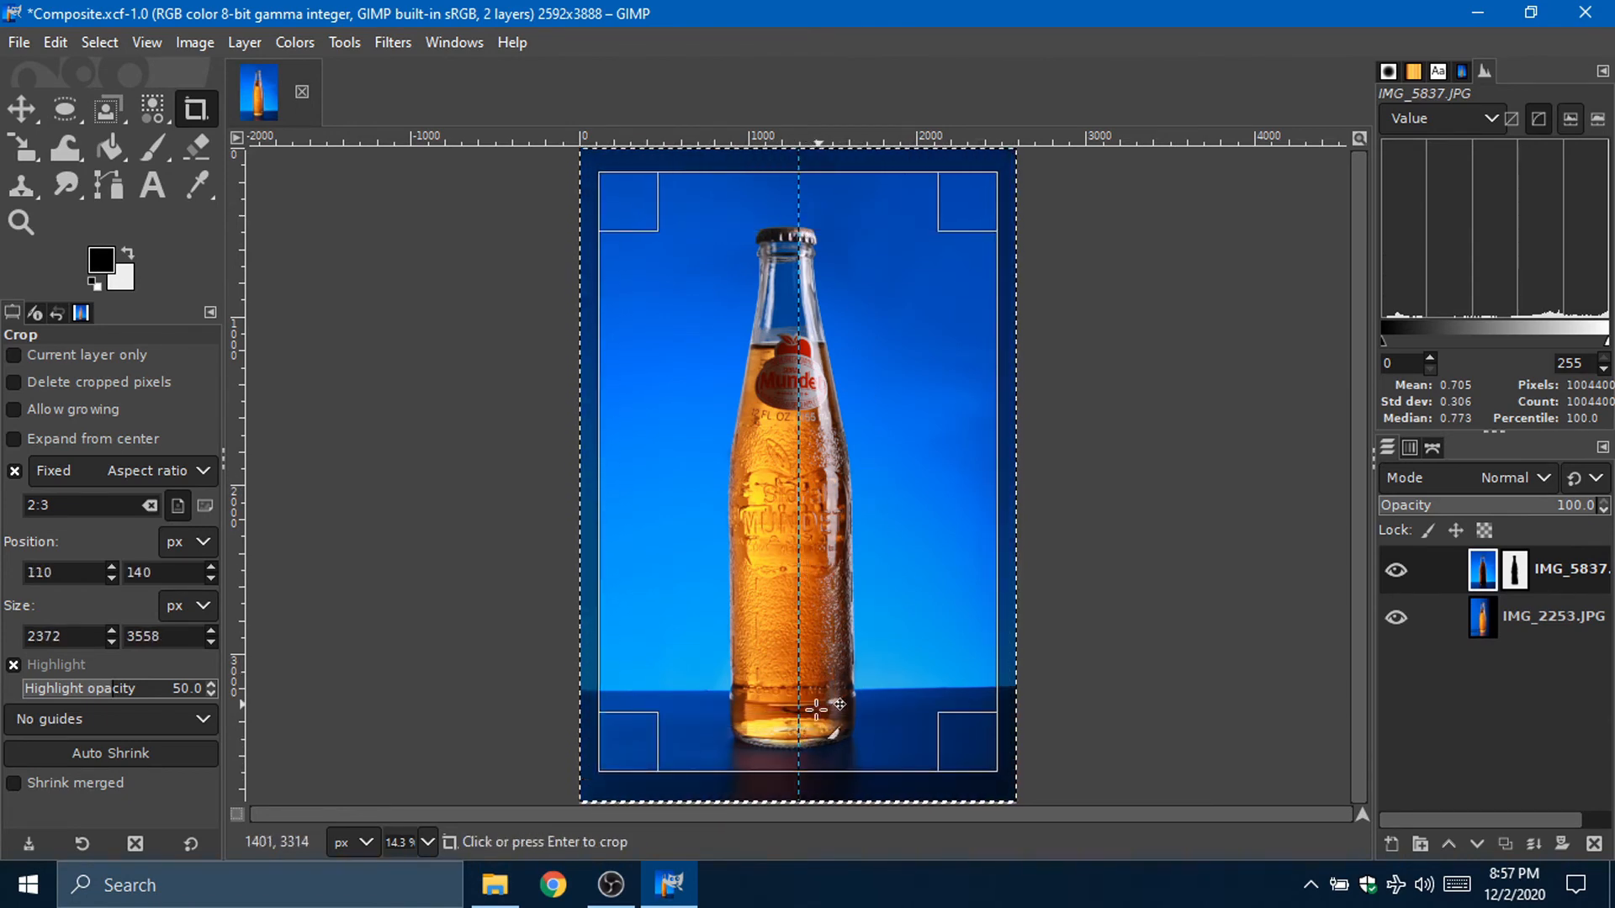
pyautogui.moveTo(829, 538); pyautogui.dragTo(832, 531)
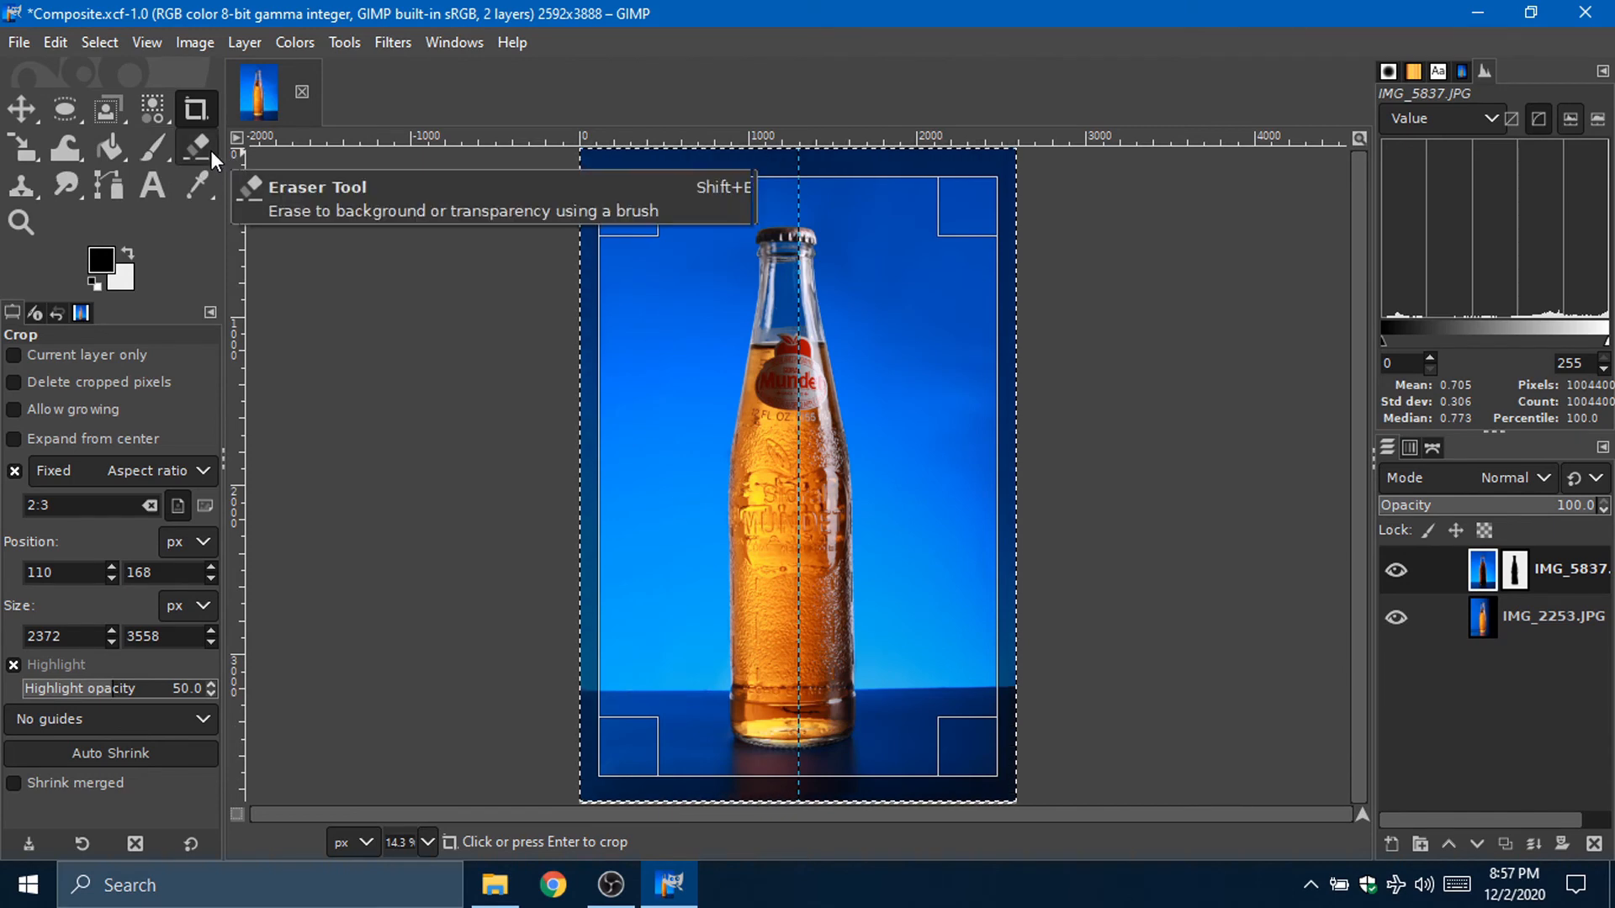
pyautogui.rightClick(33, 153)
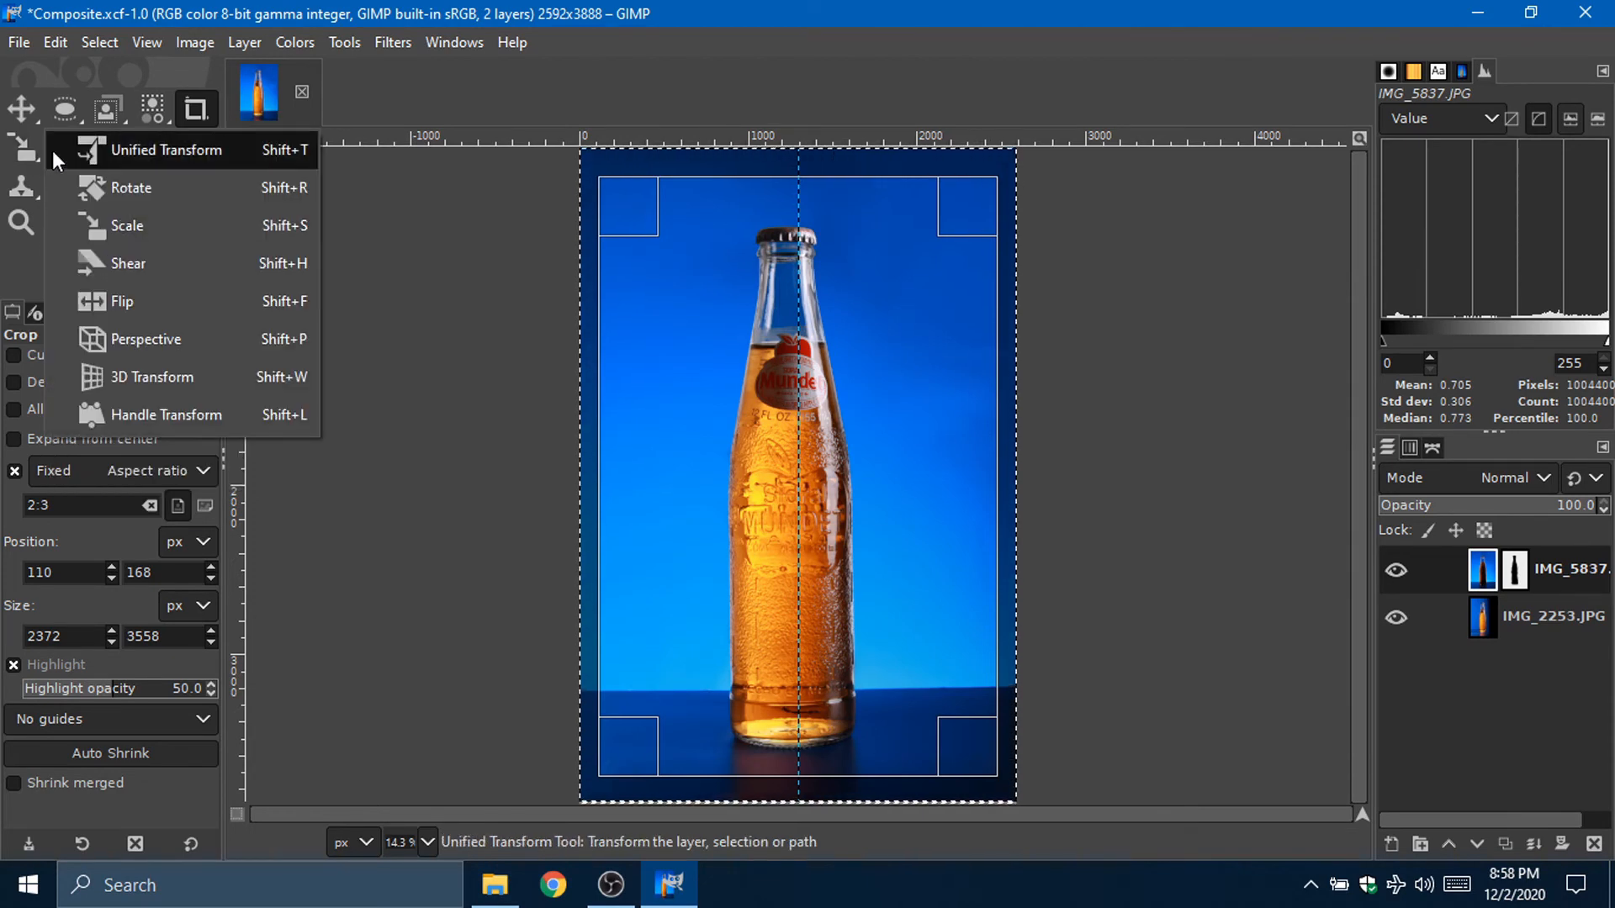
pyautogui.click(125, 159)
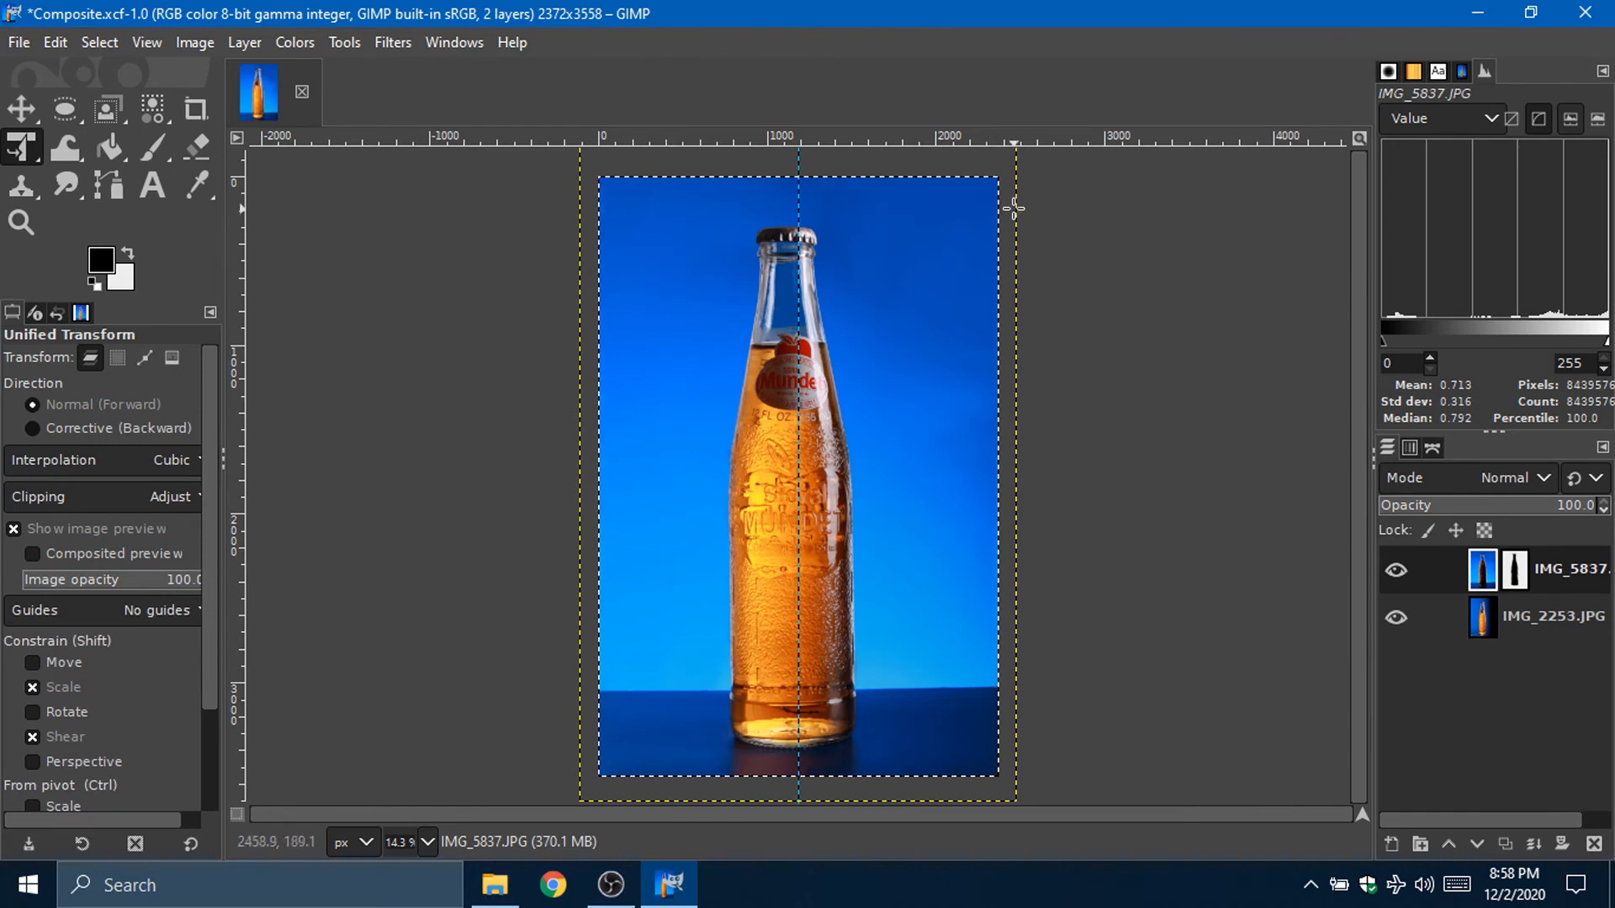
pyautogui.click(972, 190)
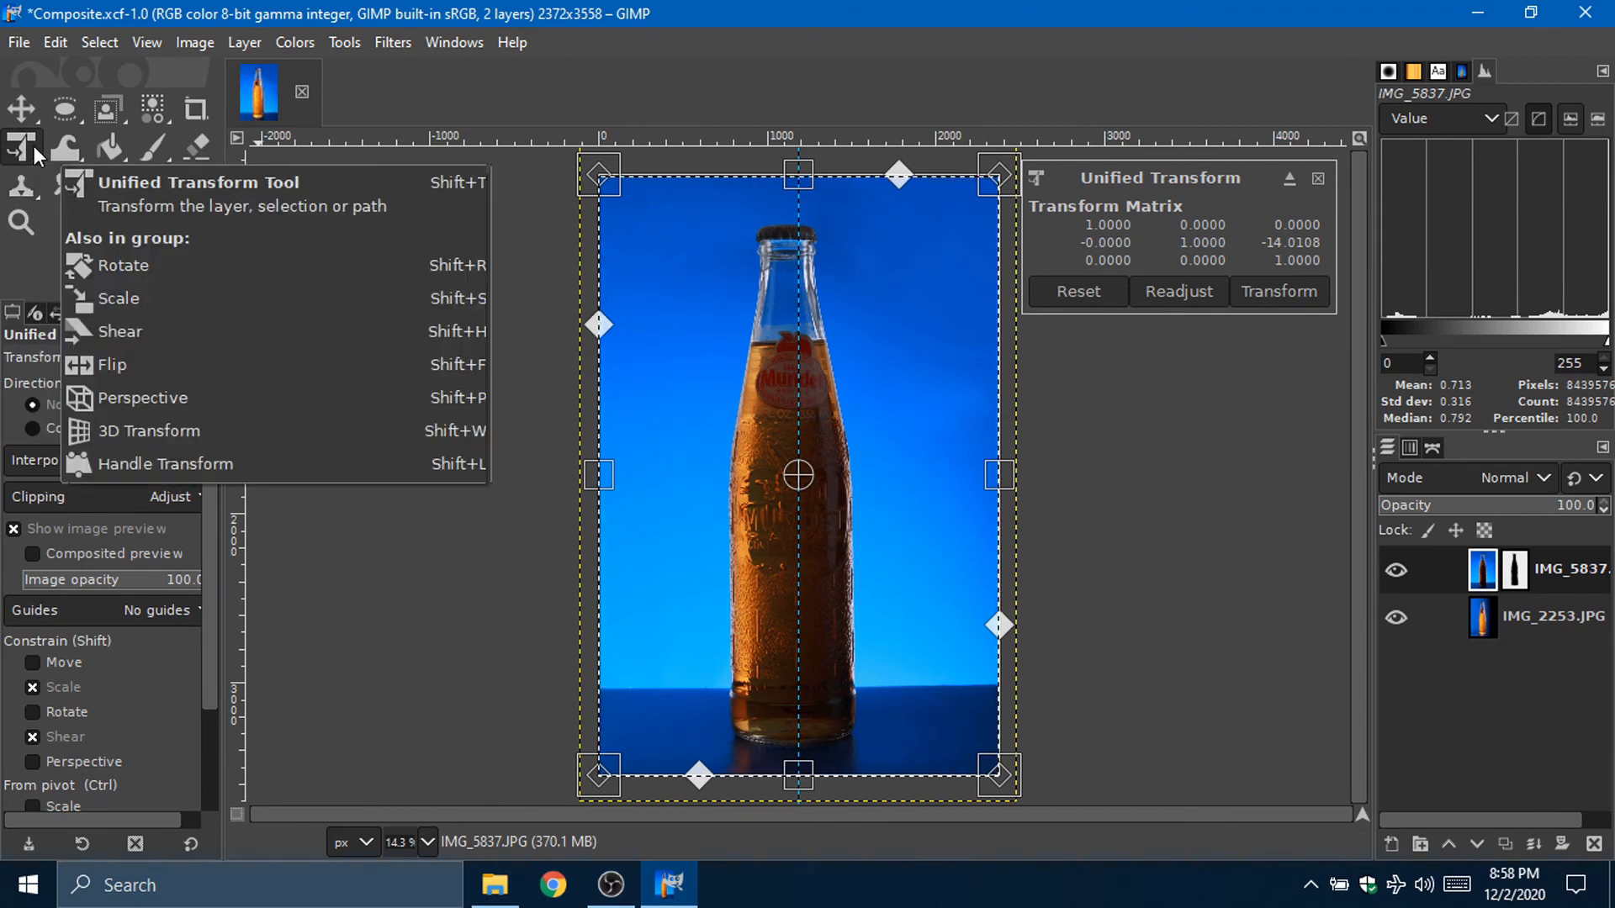
pyautogui.click(38, 147)
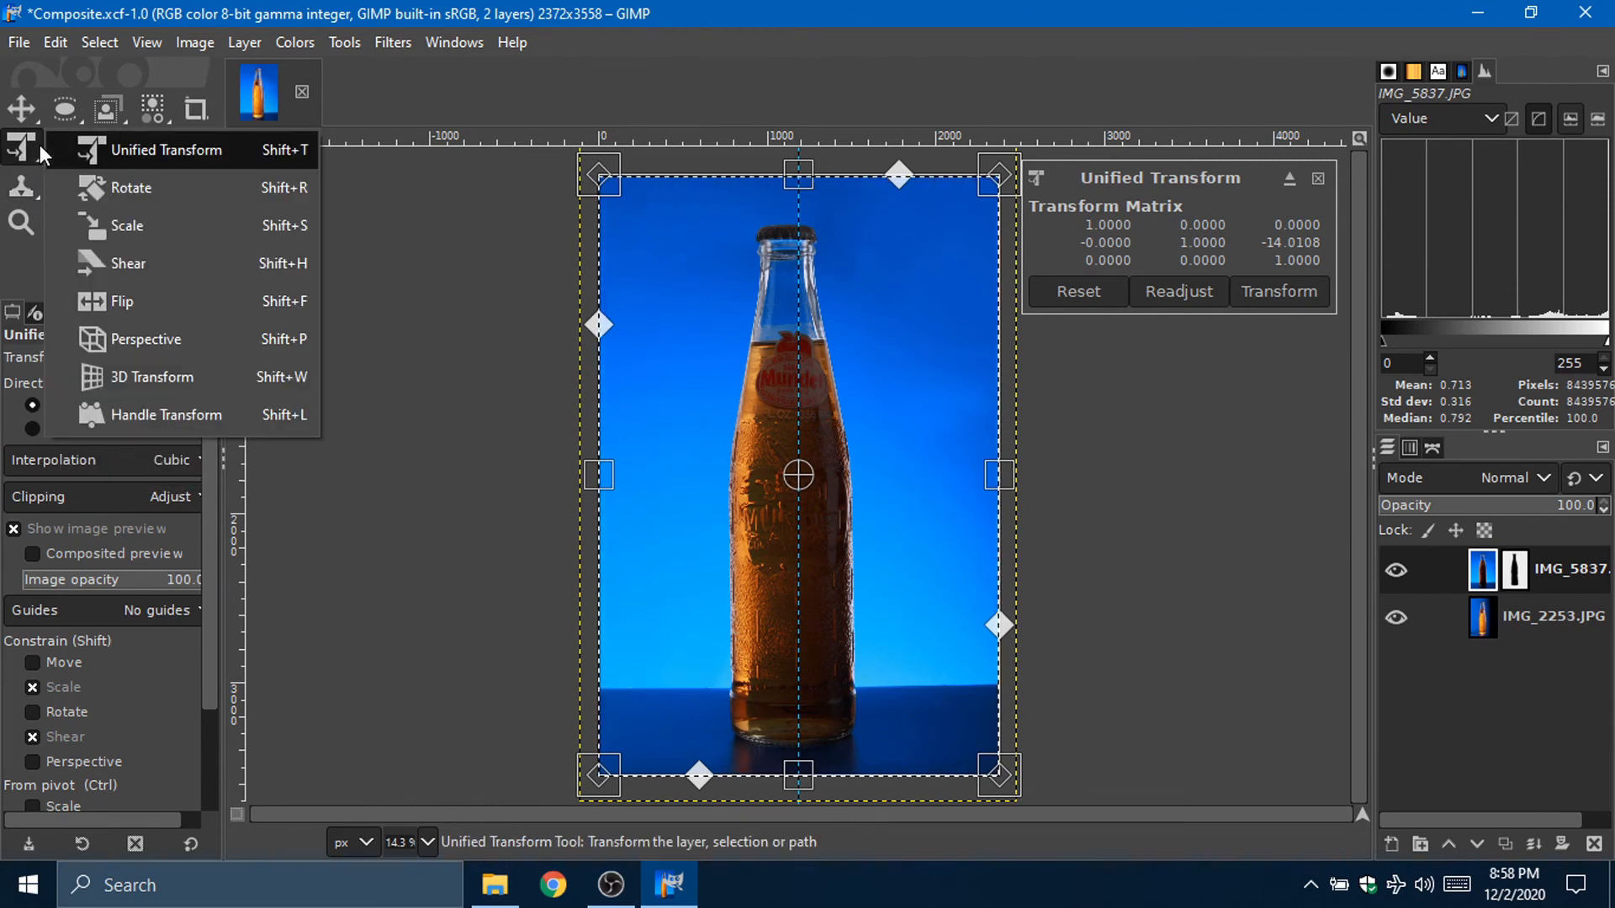
pyautogui.click(114, 189)
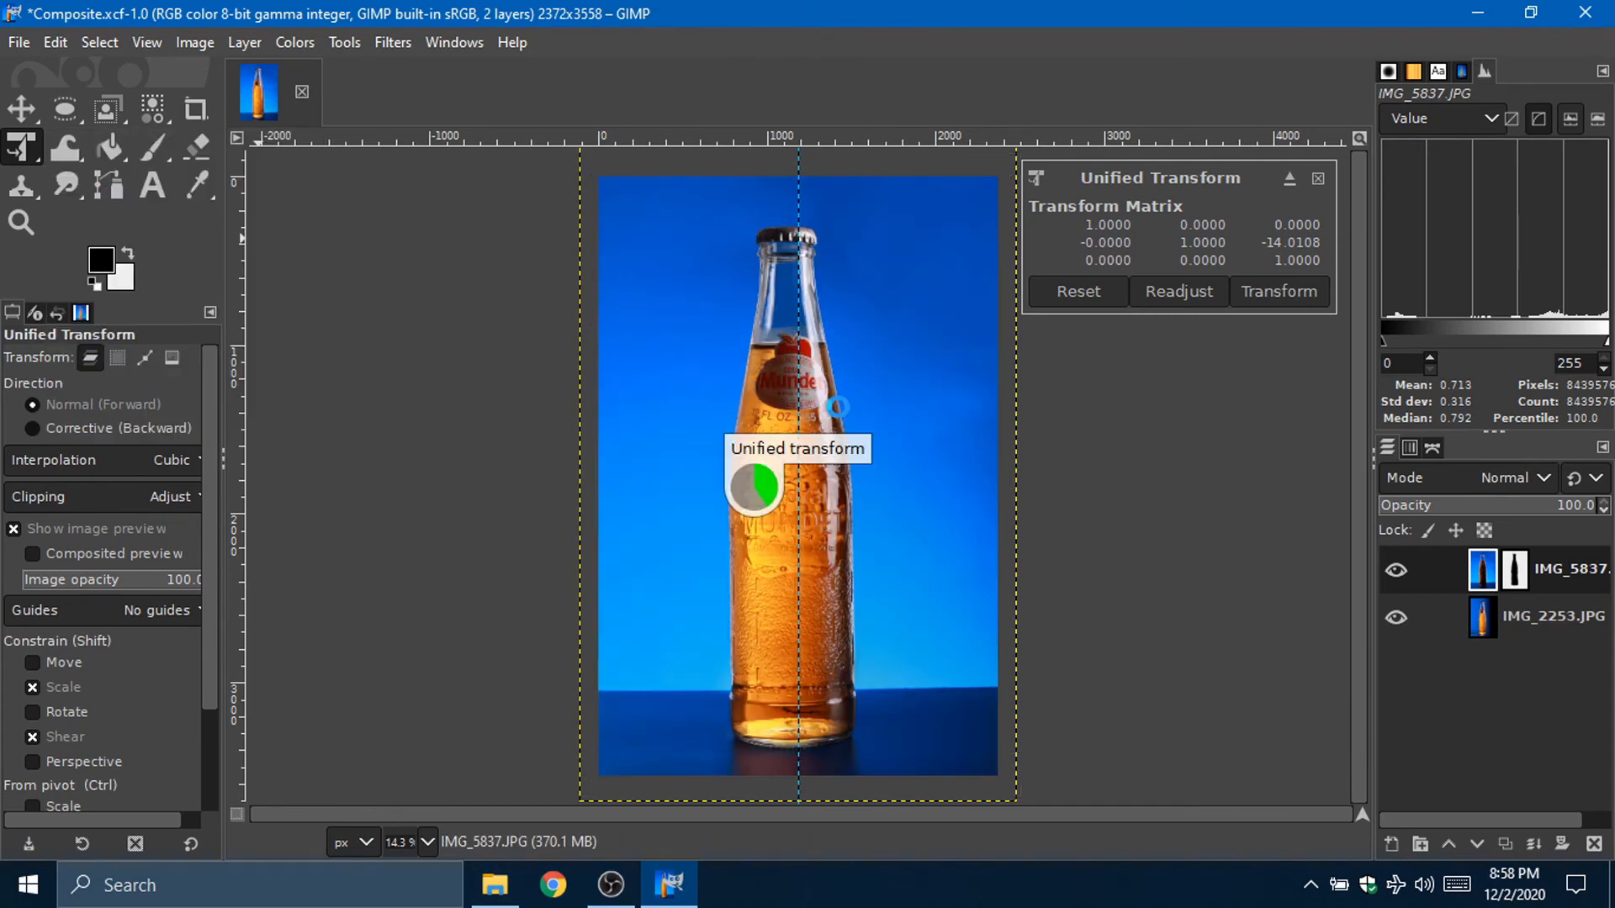
# Step: Try rotating the bottle layer by 0.85 degrees against a horizontal guide at the tabletop edge, and undo back to the uncropped image
pyautogui.click(875, 348)
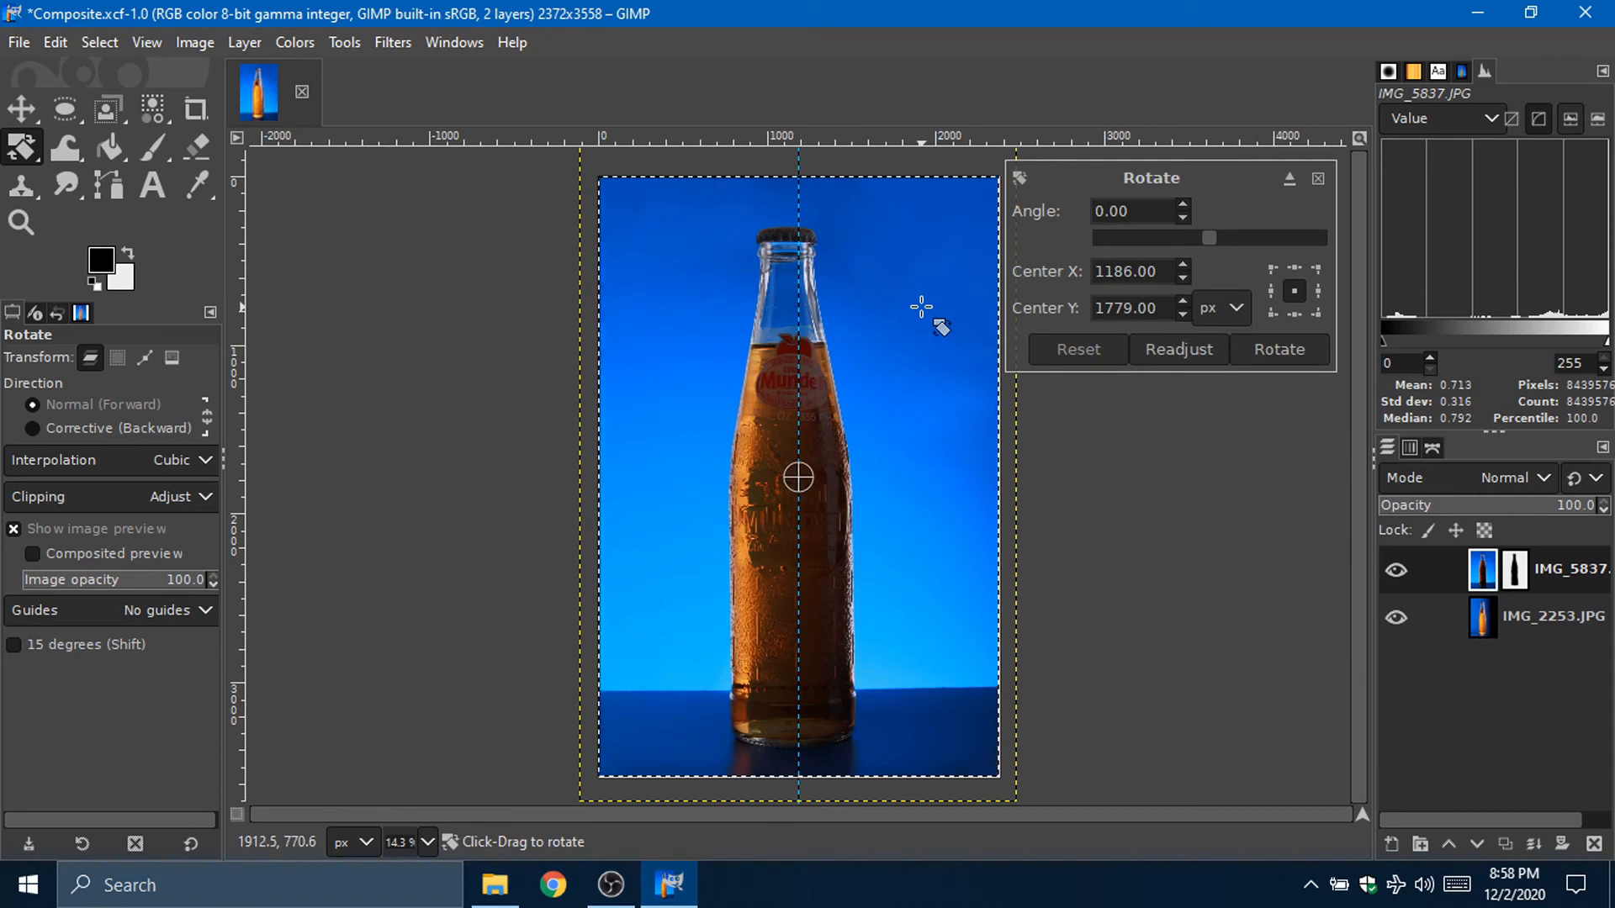
pyautogui.moveTo(929, 300); pyautogui.dragTo(932, 301)
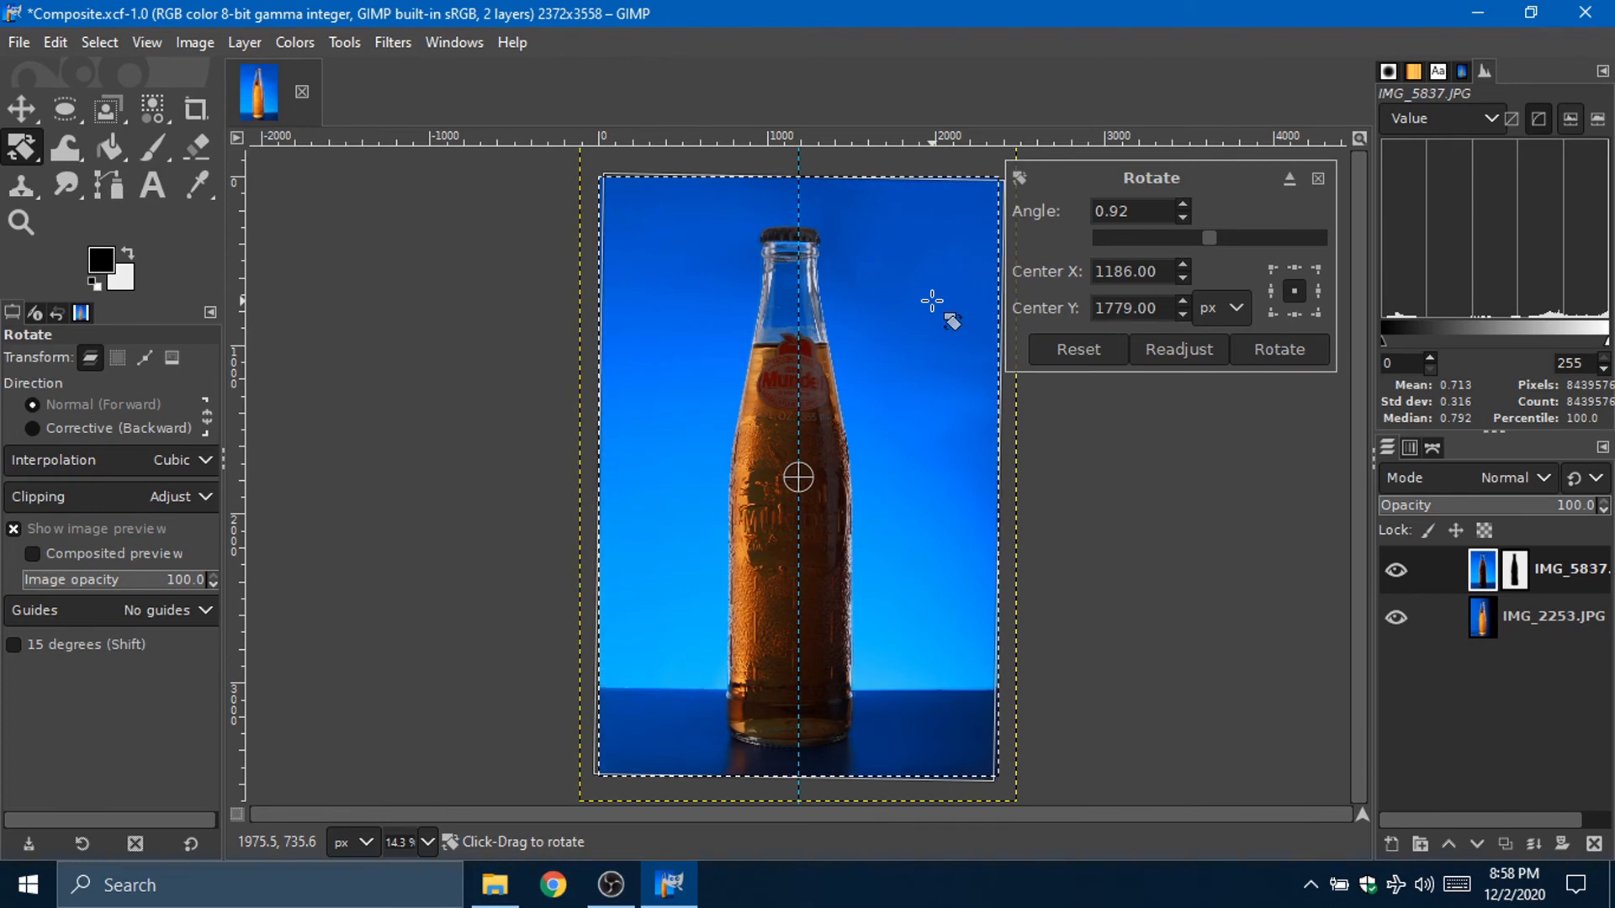
pyautogui.moveTo(932, 302); pyautogui.dragTo(937, 299)
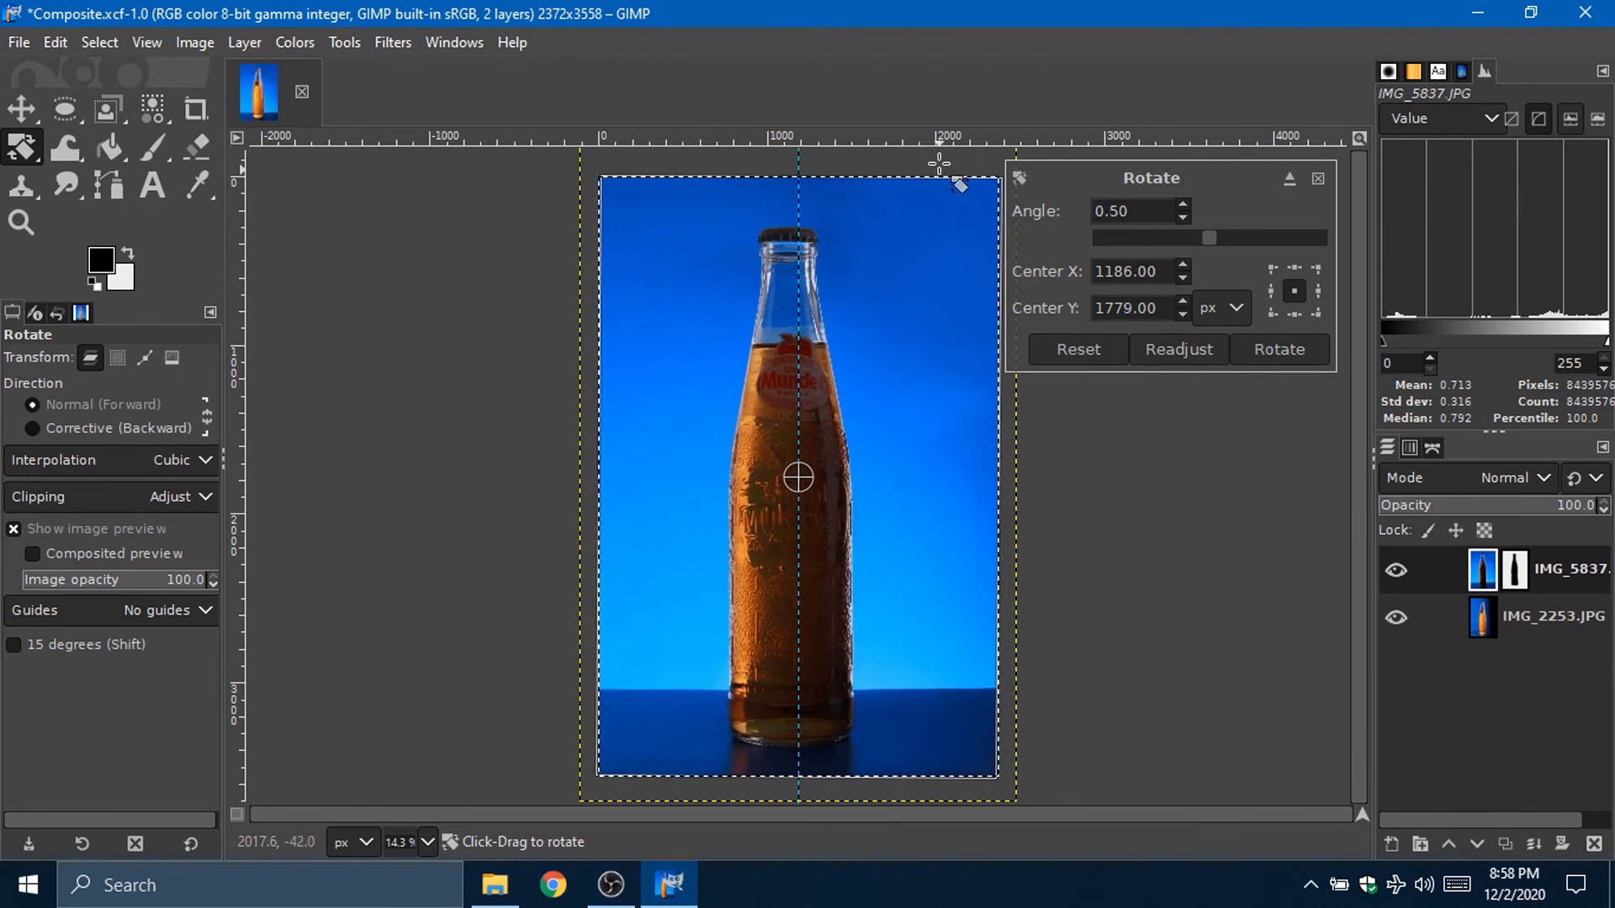
pyautogui.moveTo(950, 137); pyautogui.dragTo(957, 693)
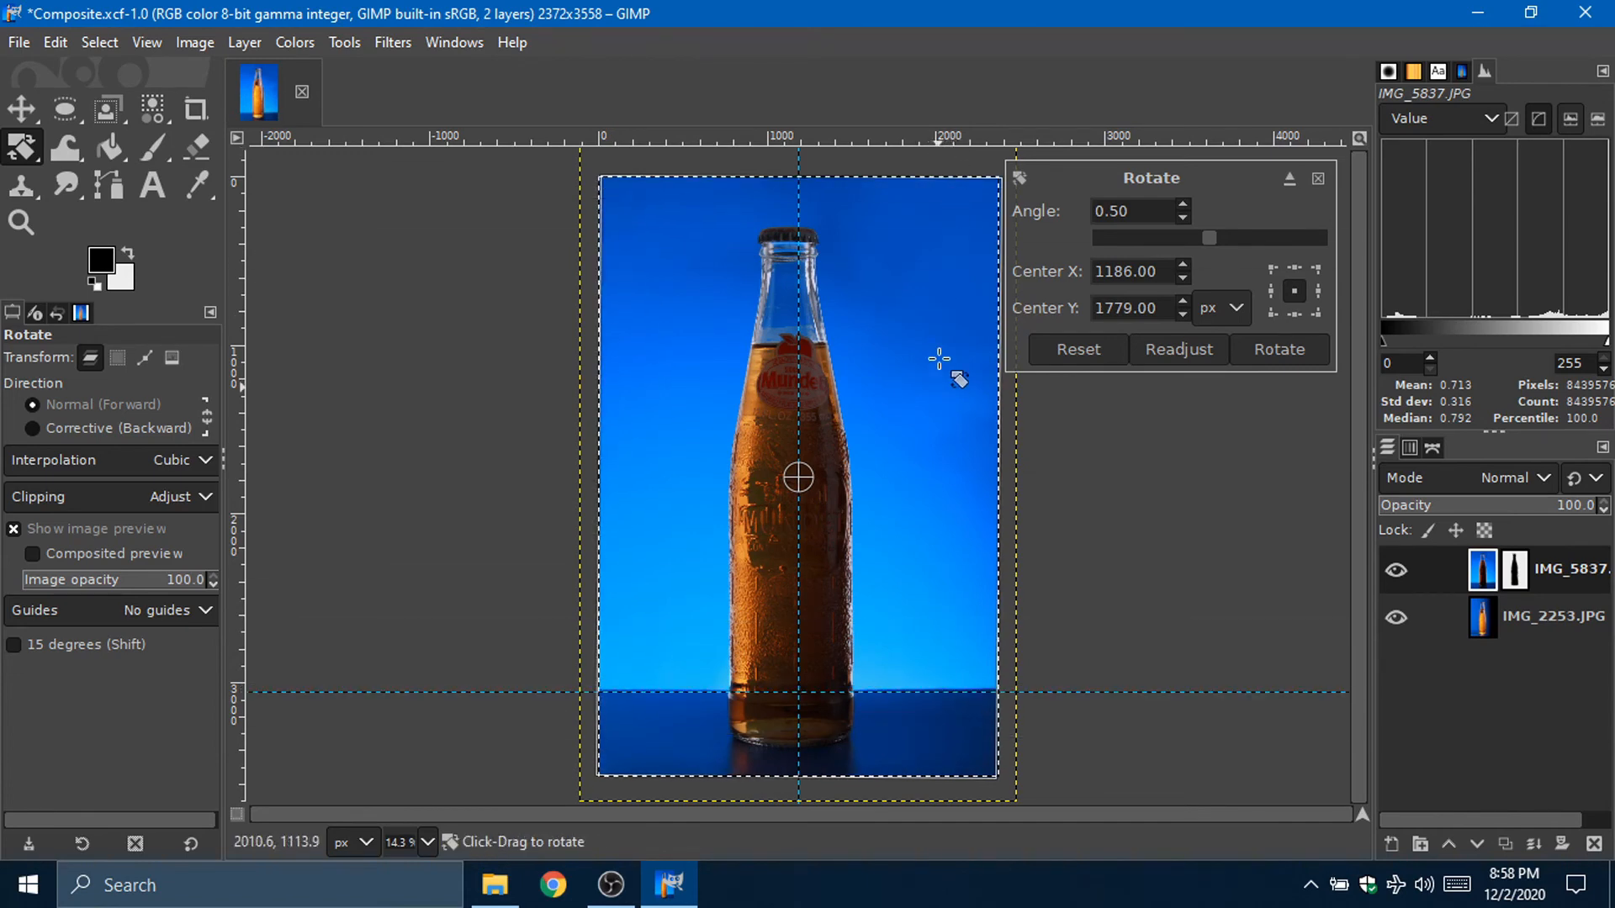
pyautogui.moveTo(932, 301); pyautogui.dragTo(935, 300)
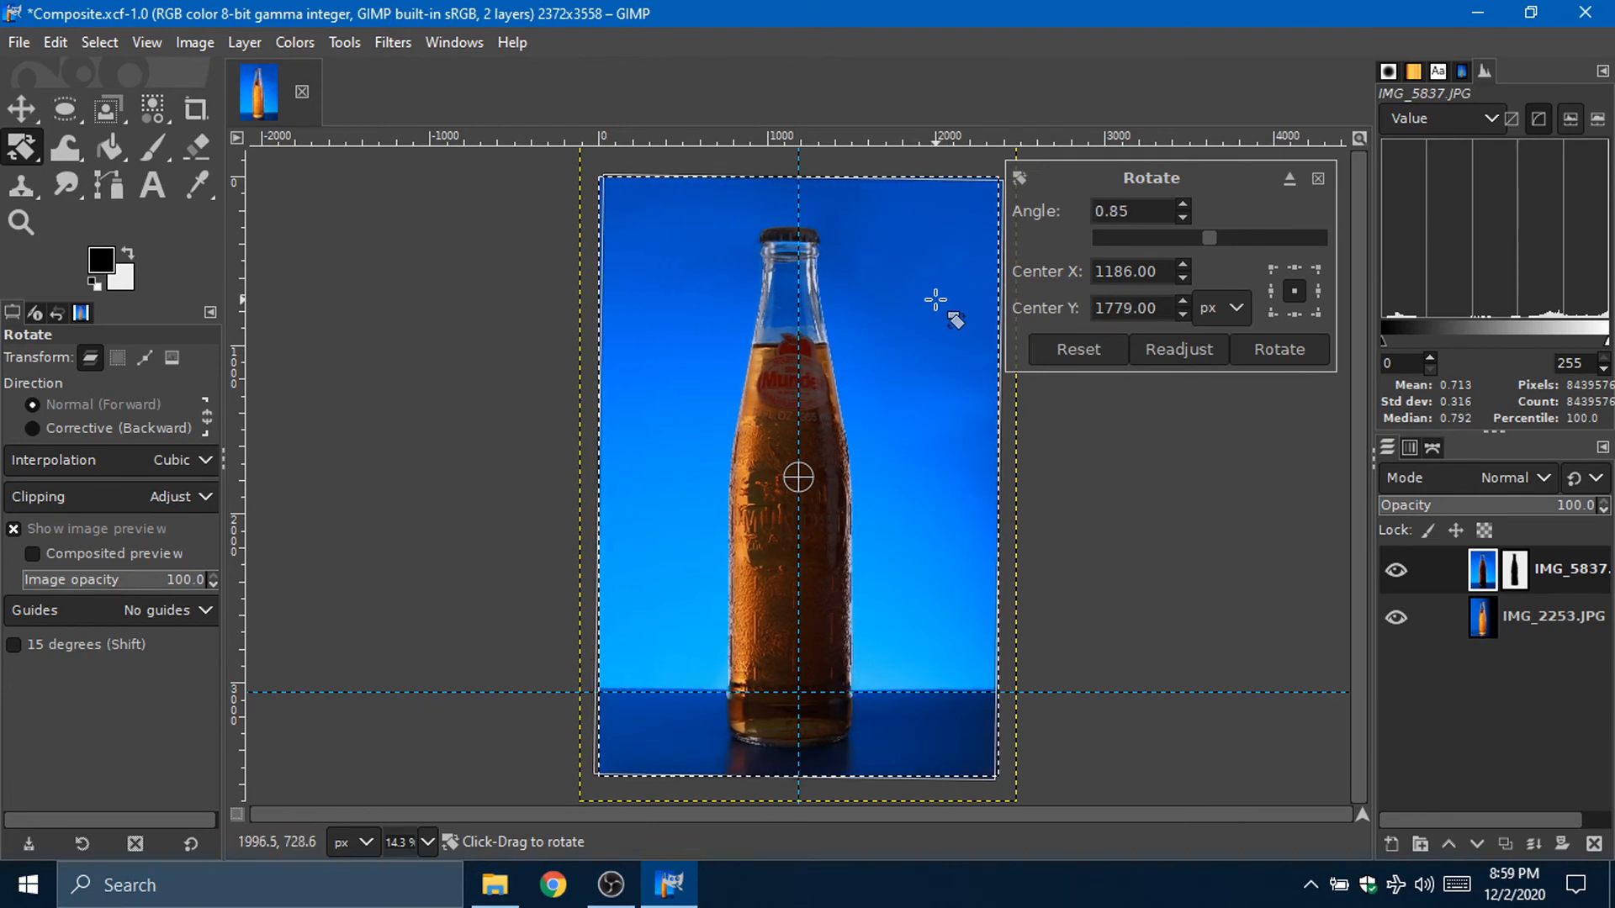
pyautogui.press('Return')
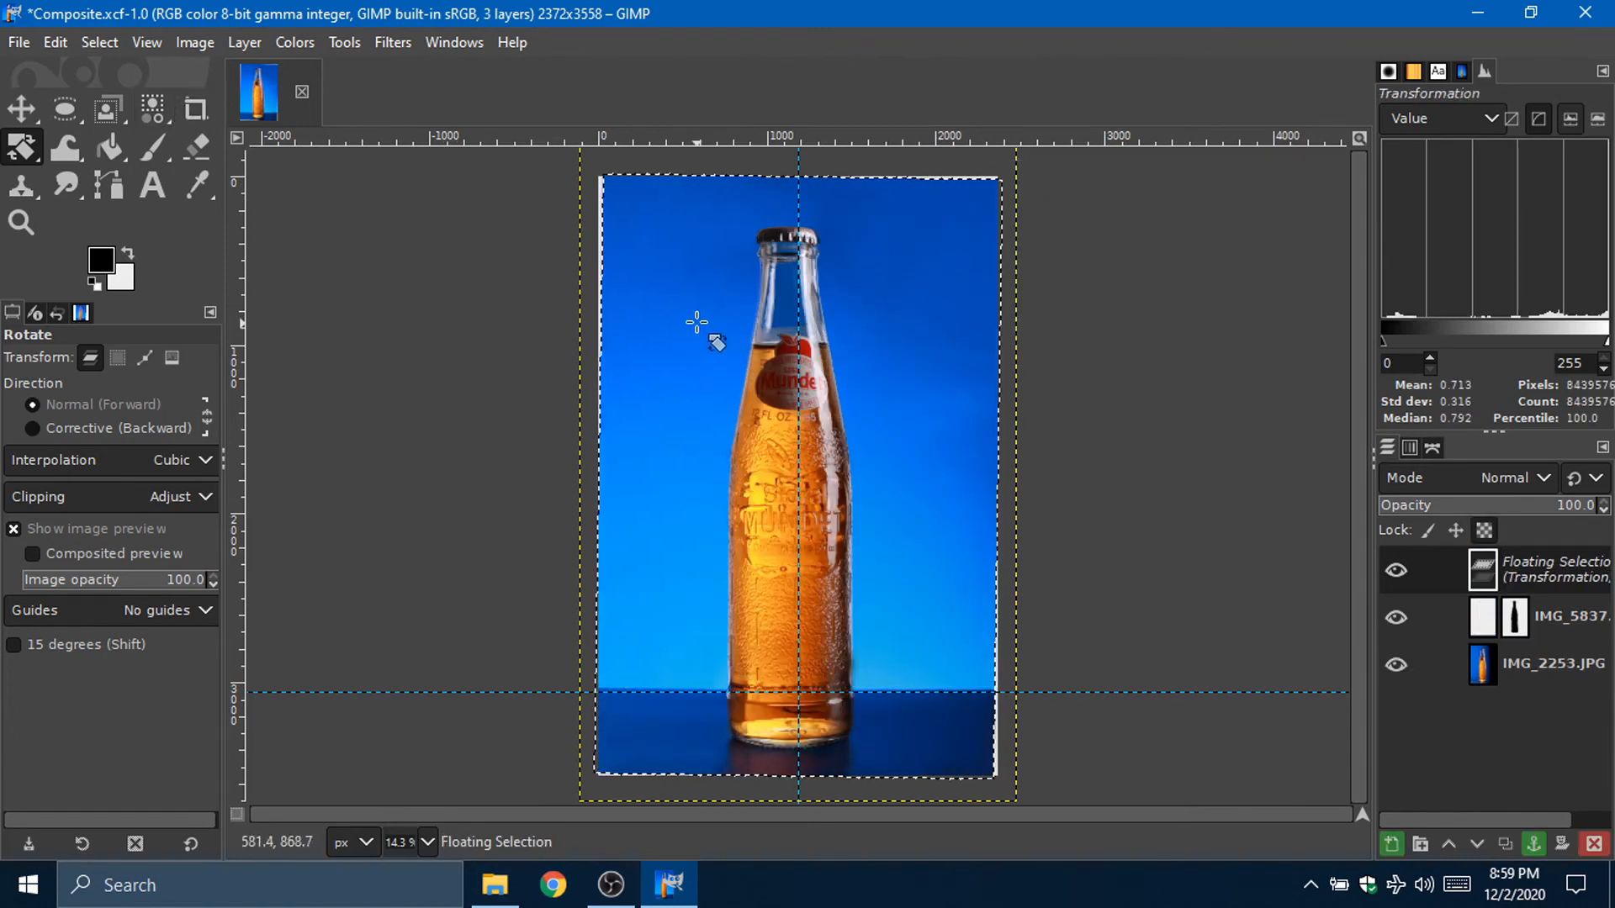
pyautogui.hotkey('ctrl', 'z')
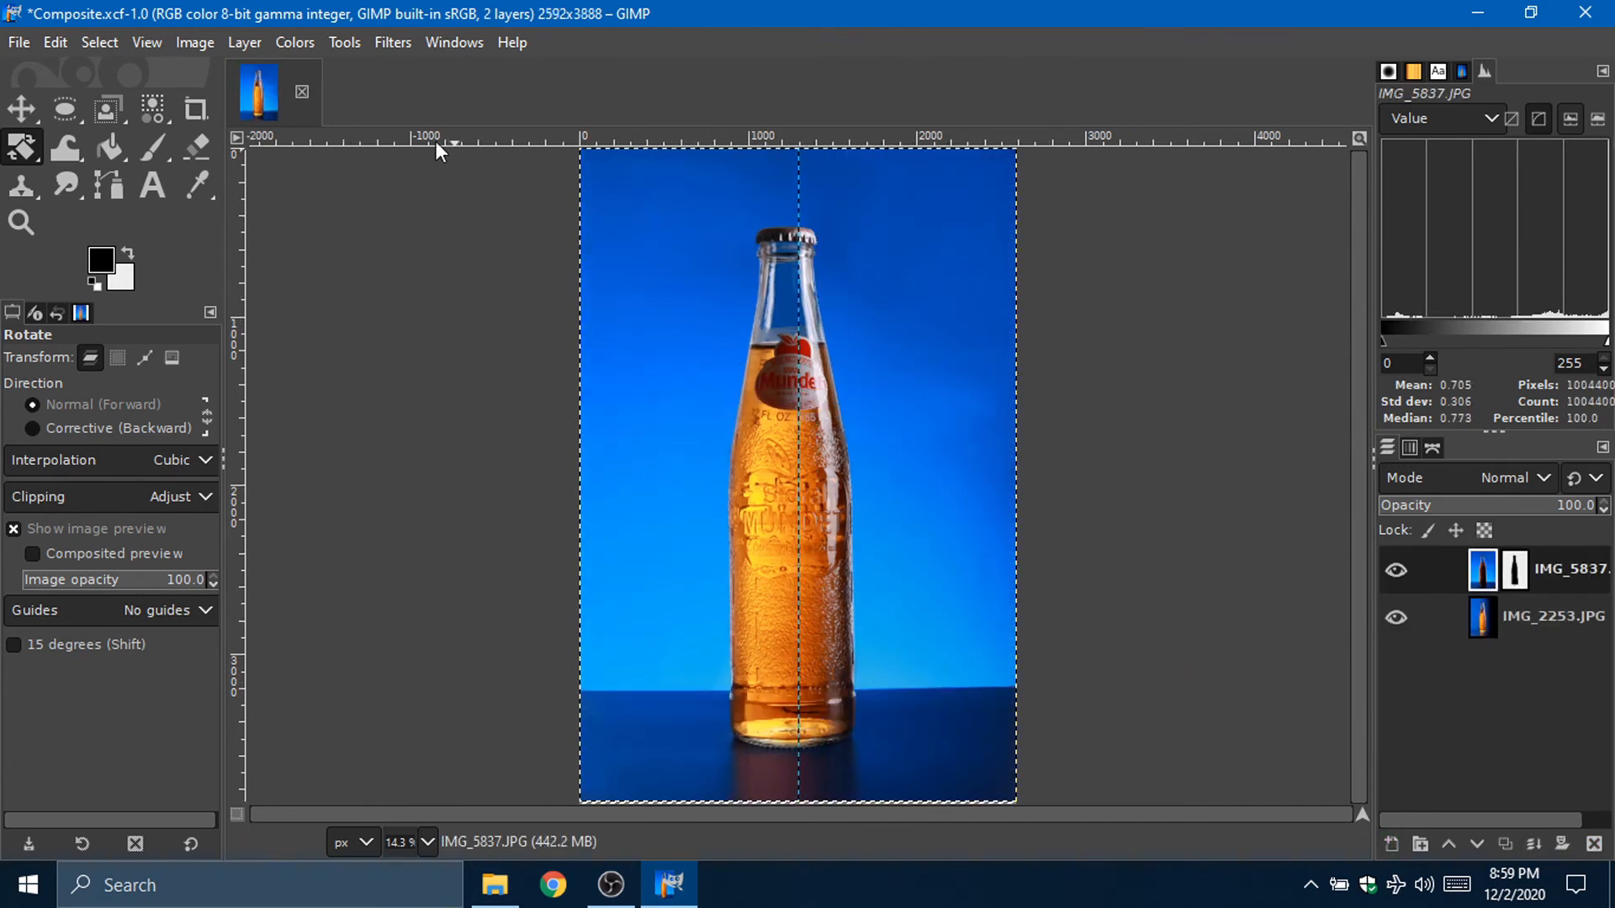
# Step: Rotate the IMG_5837.JPG layer by 0.42 degrees to level the tabletop edge against a new horizontal guide
pyautogui.click(874, 252)
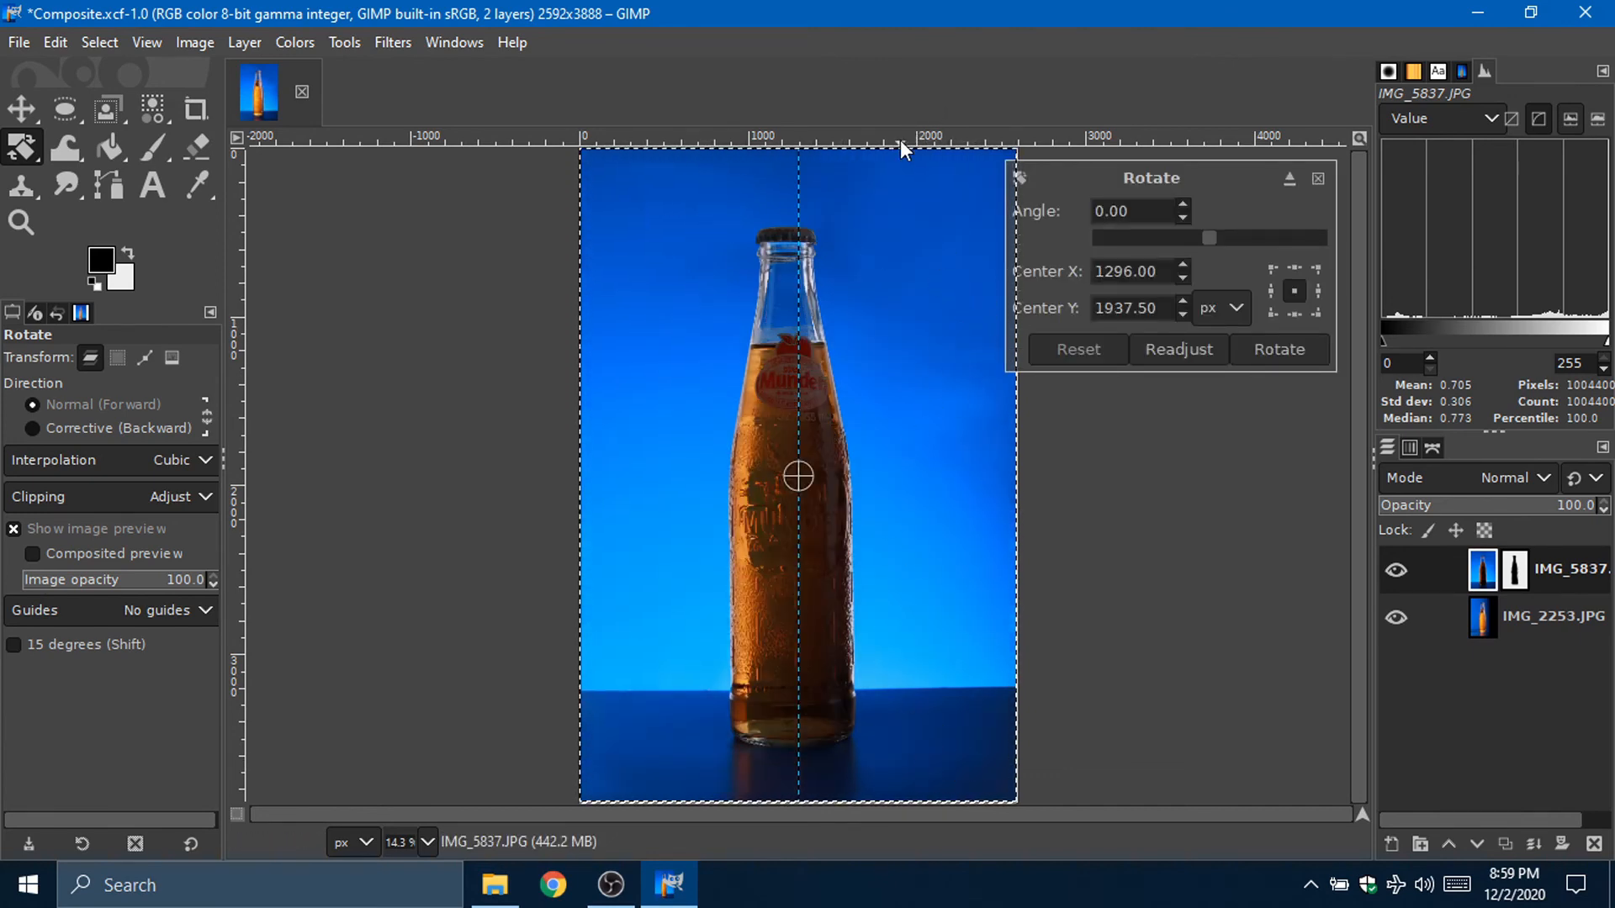
pyautogui.moveTo(915, 136); pyautogui.dragTo(932, 693)
pyautogui.moveTo(921, 287); pyautogui.dragTo(920, 291)
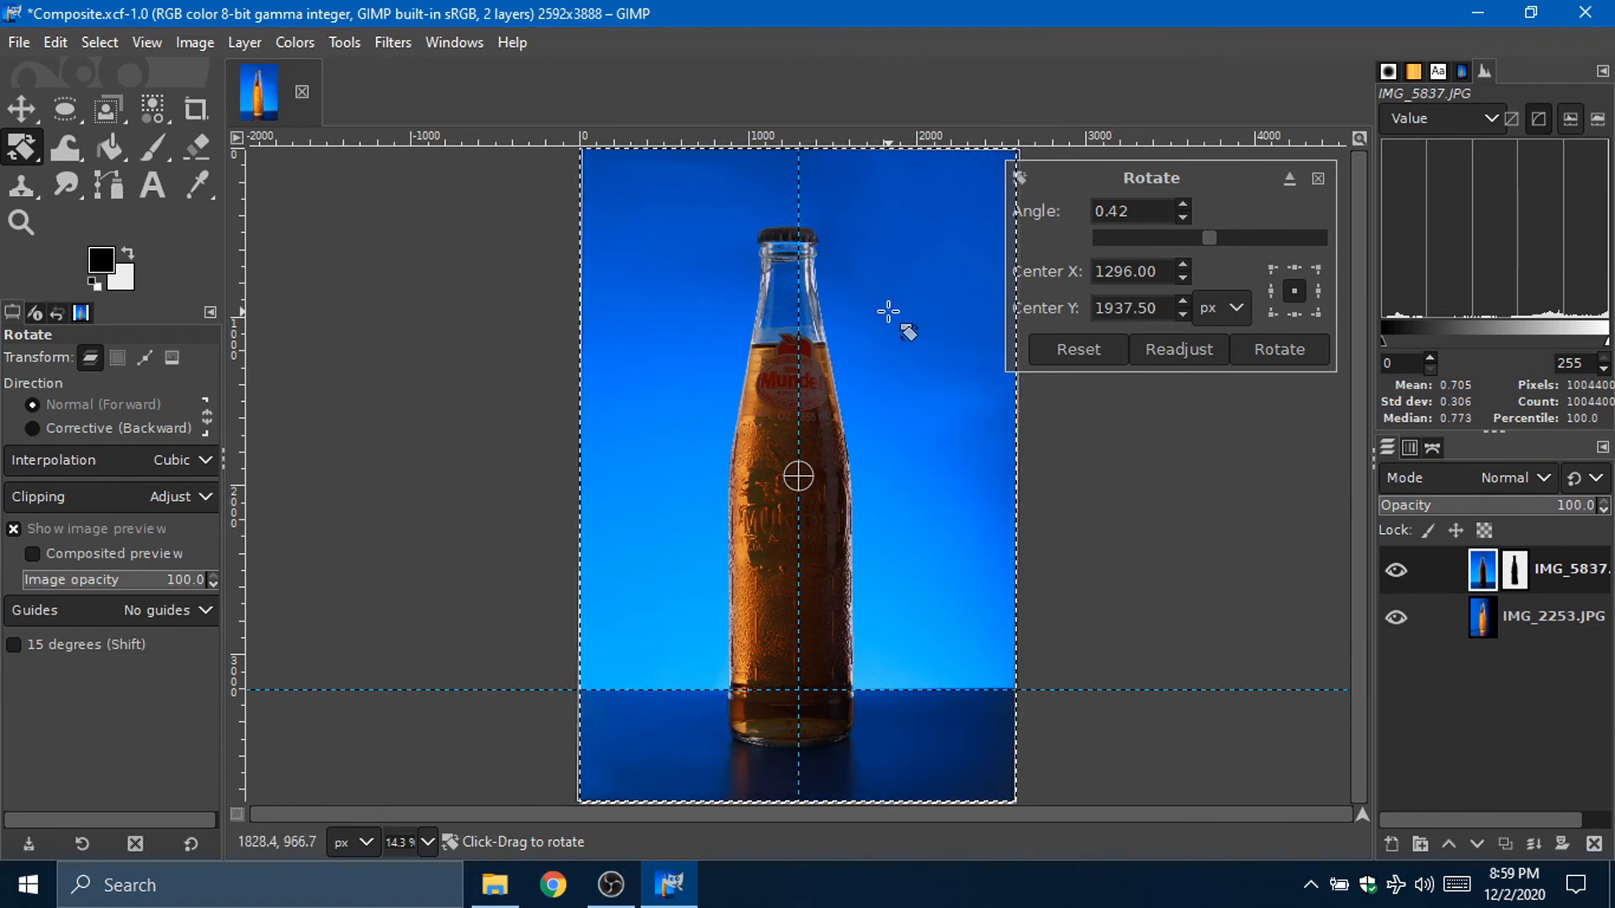
pyautogui.click(1303, 353)
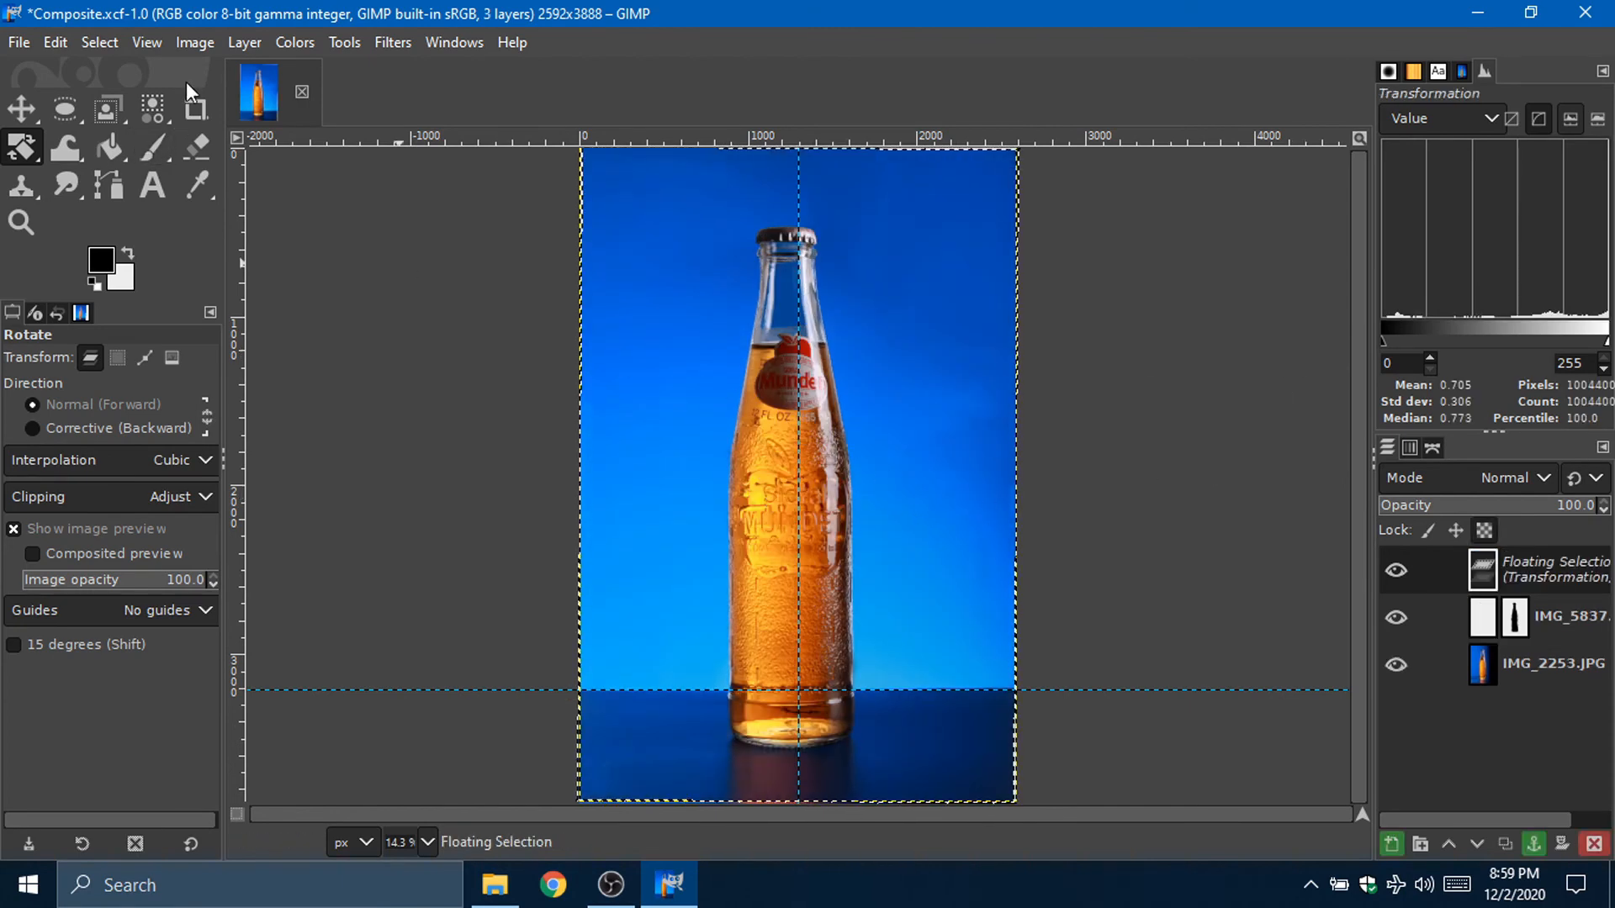
# Step: Draw a 2:3 crop rectangle of about 2412 × 3618 px around the bottle and hide the guides
pyautogui.click(196, 110)
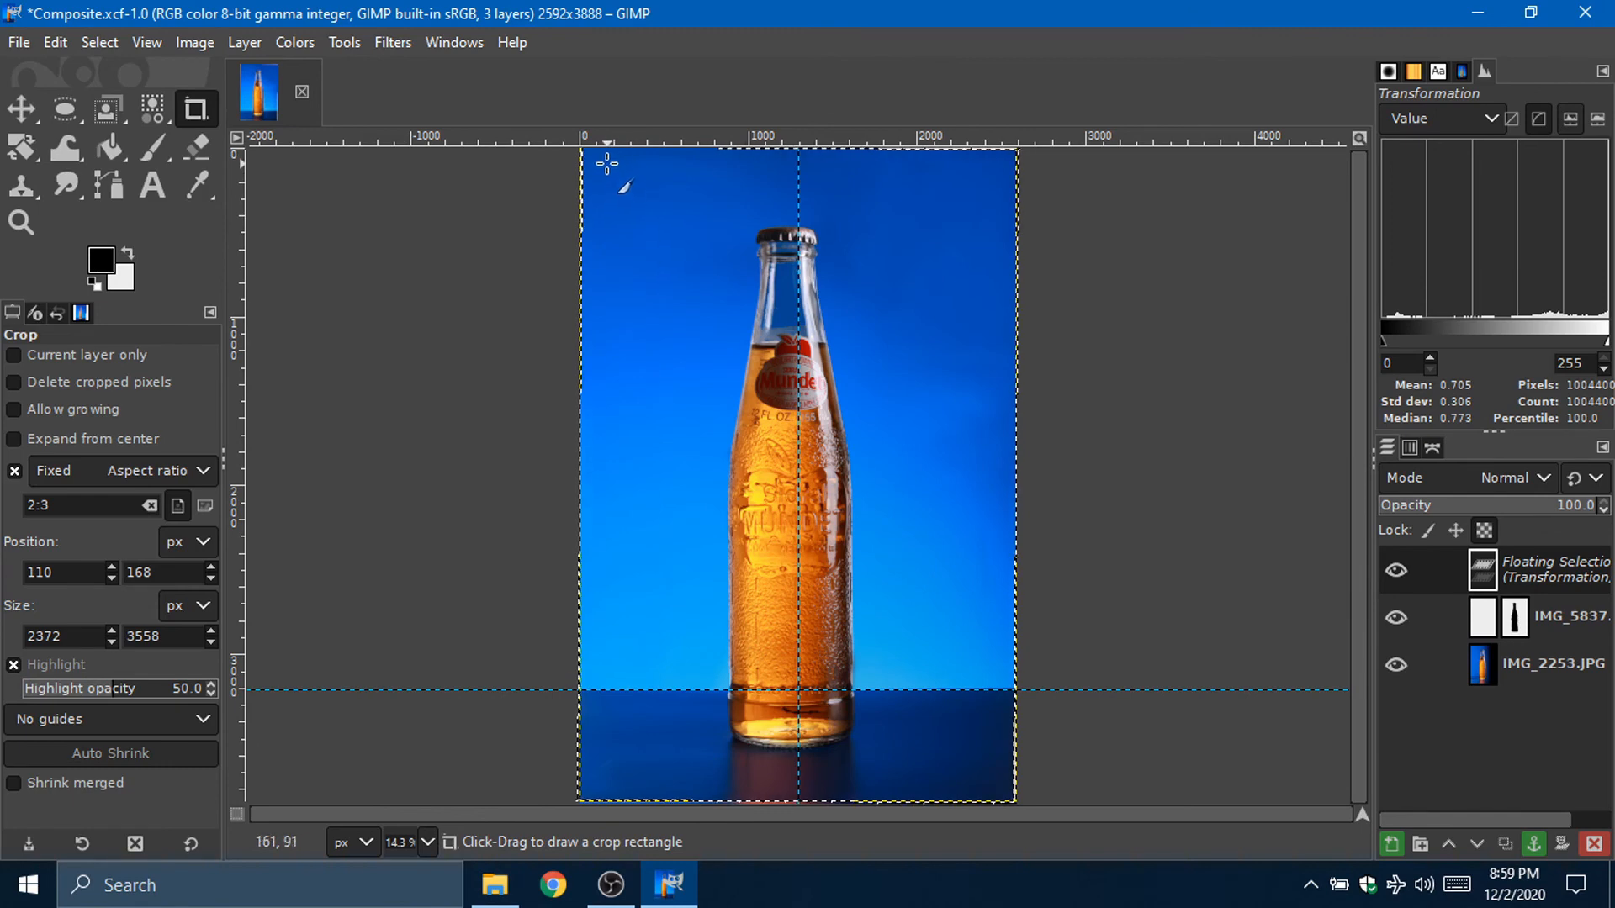
pyautogui.moveTo(613, 159); pyautogui.dragTo(933, 768)
pyautogui.moveTo(829, 763); pyautogui.dragTo(836, 769)
pyautogui.hotkey('ctrl', 'shift', 't')
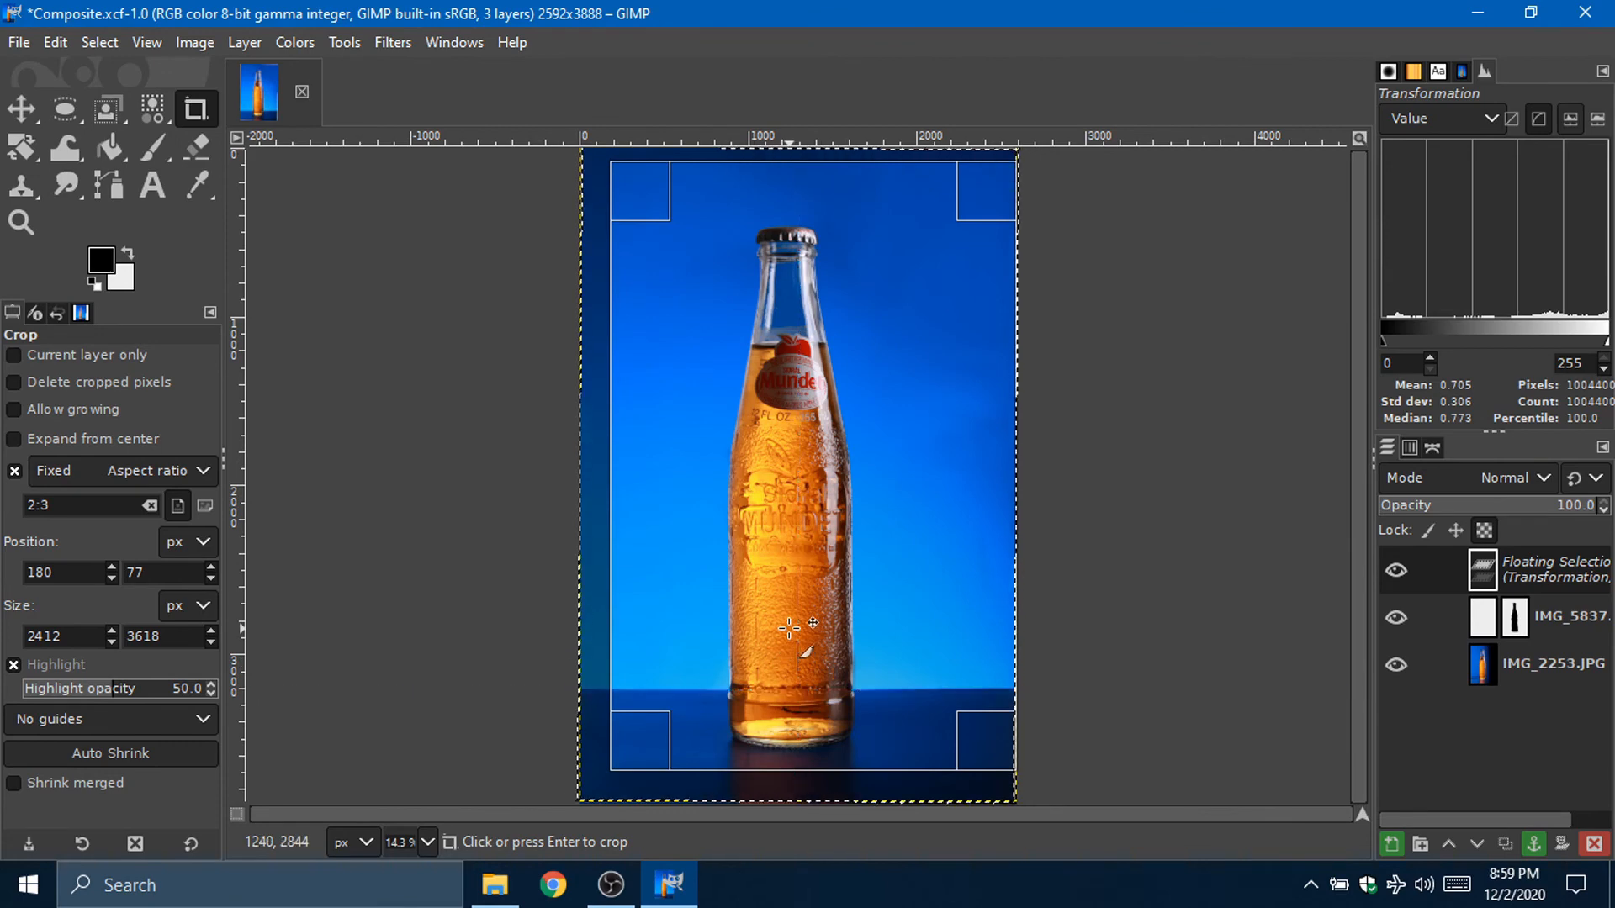
# Step: Crop the image with the rectangle centered around the bottle at position 47, 168 and anchor the rotated floating selection
pyautogui.moveTo(859, 461); pyautogui.dragTo(835, 467)
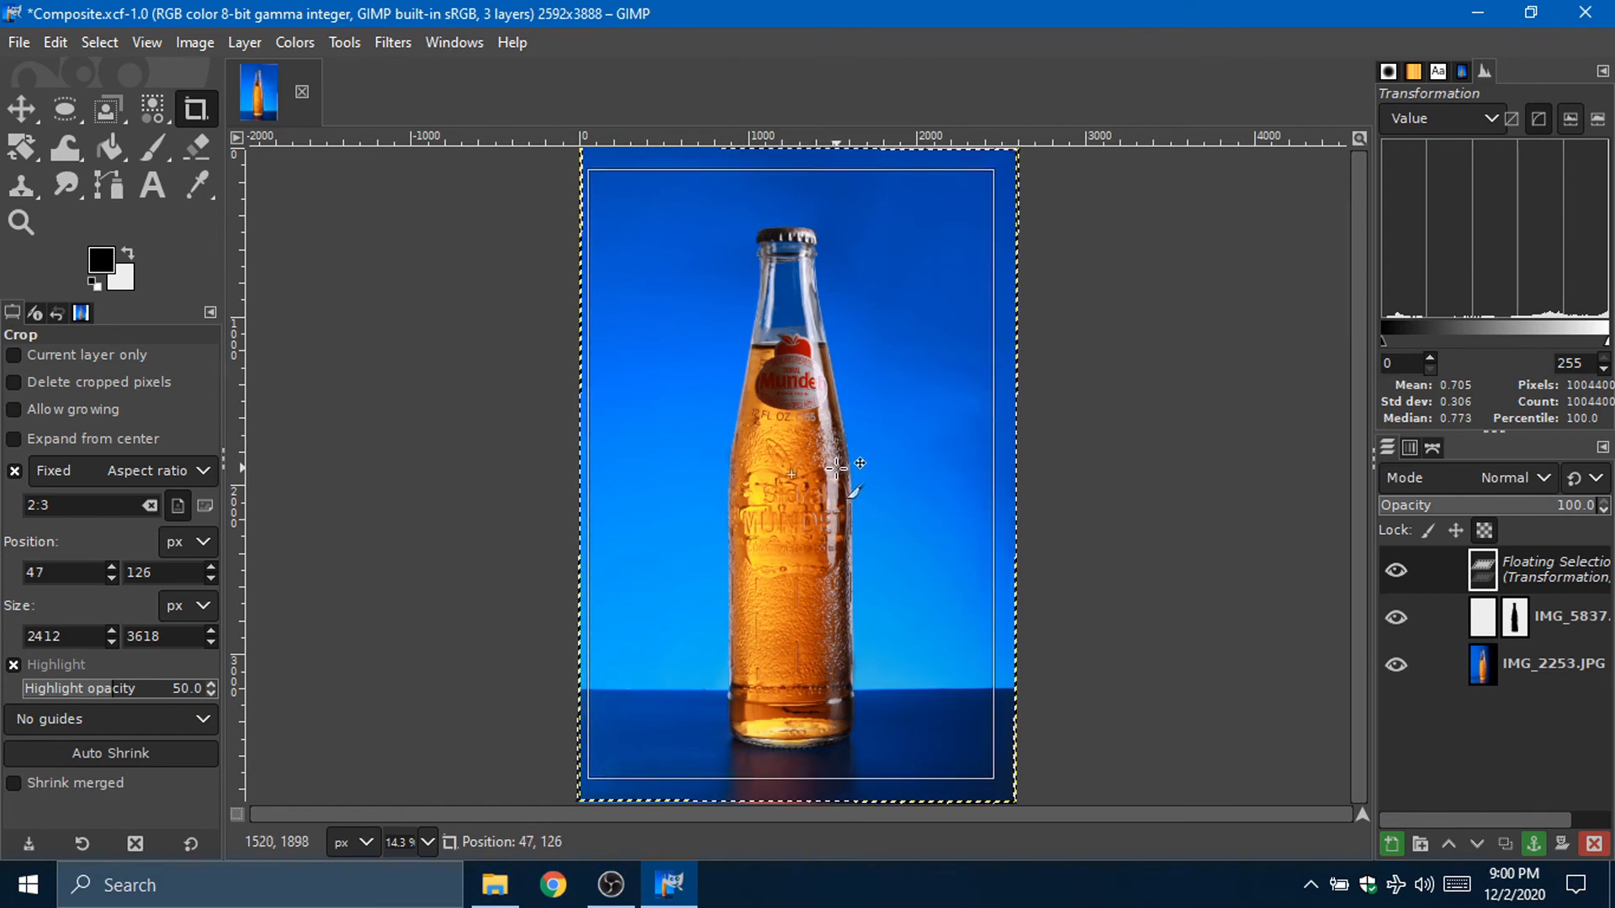
pyautogui.moveTo(837, 467); pyautogui.dragTo(838, 480)
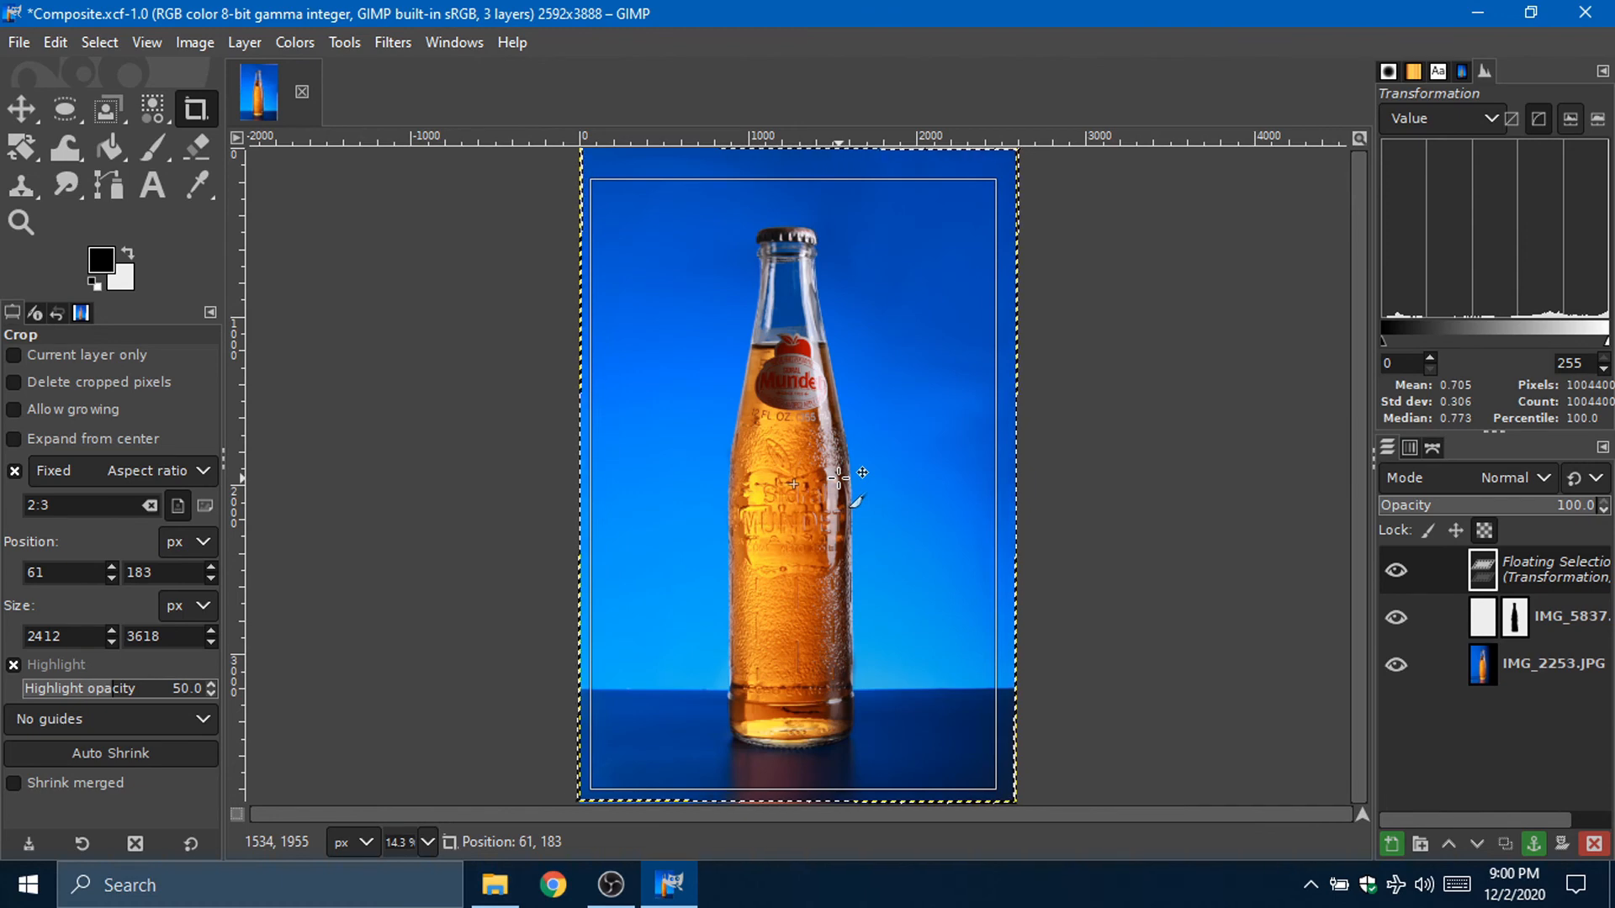
pyautogui.moveTo(839, 476); pyautogui.dragTo(837, 476)
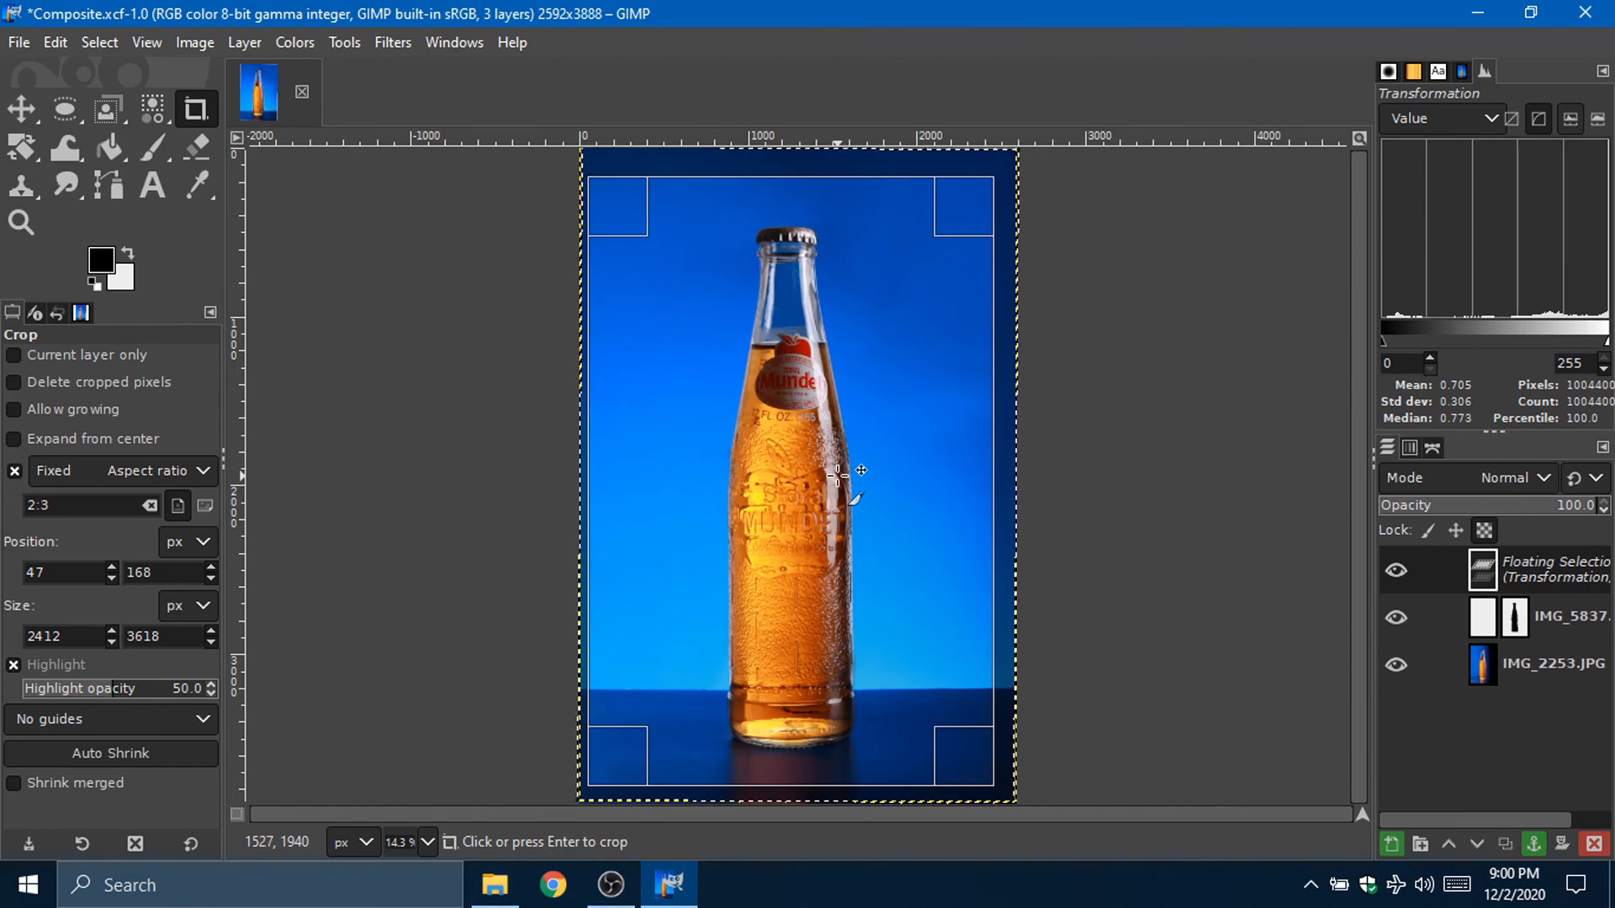
pyautogui.click(838, 476)
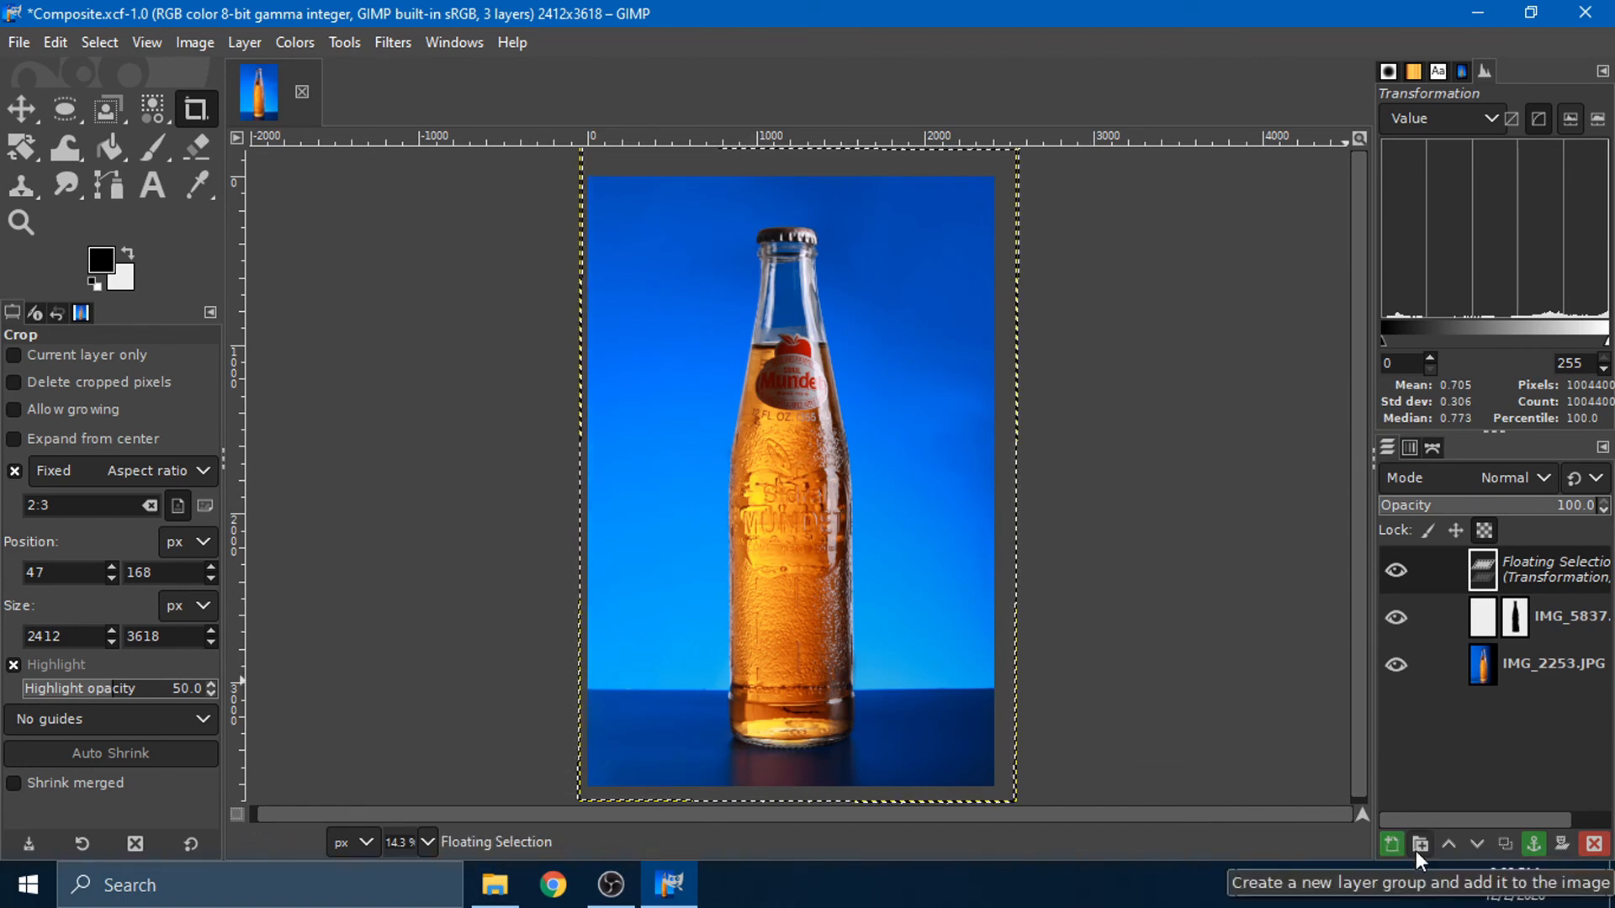
pyautogui.click(1534, 843)
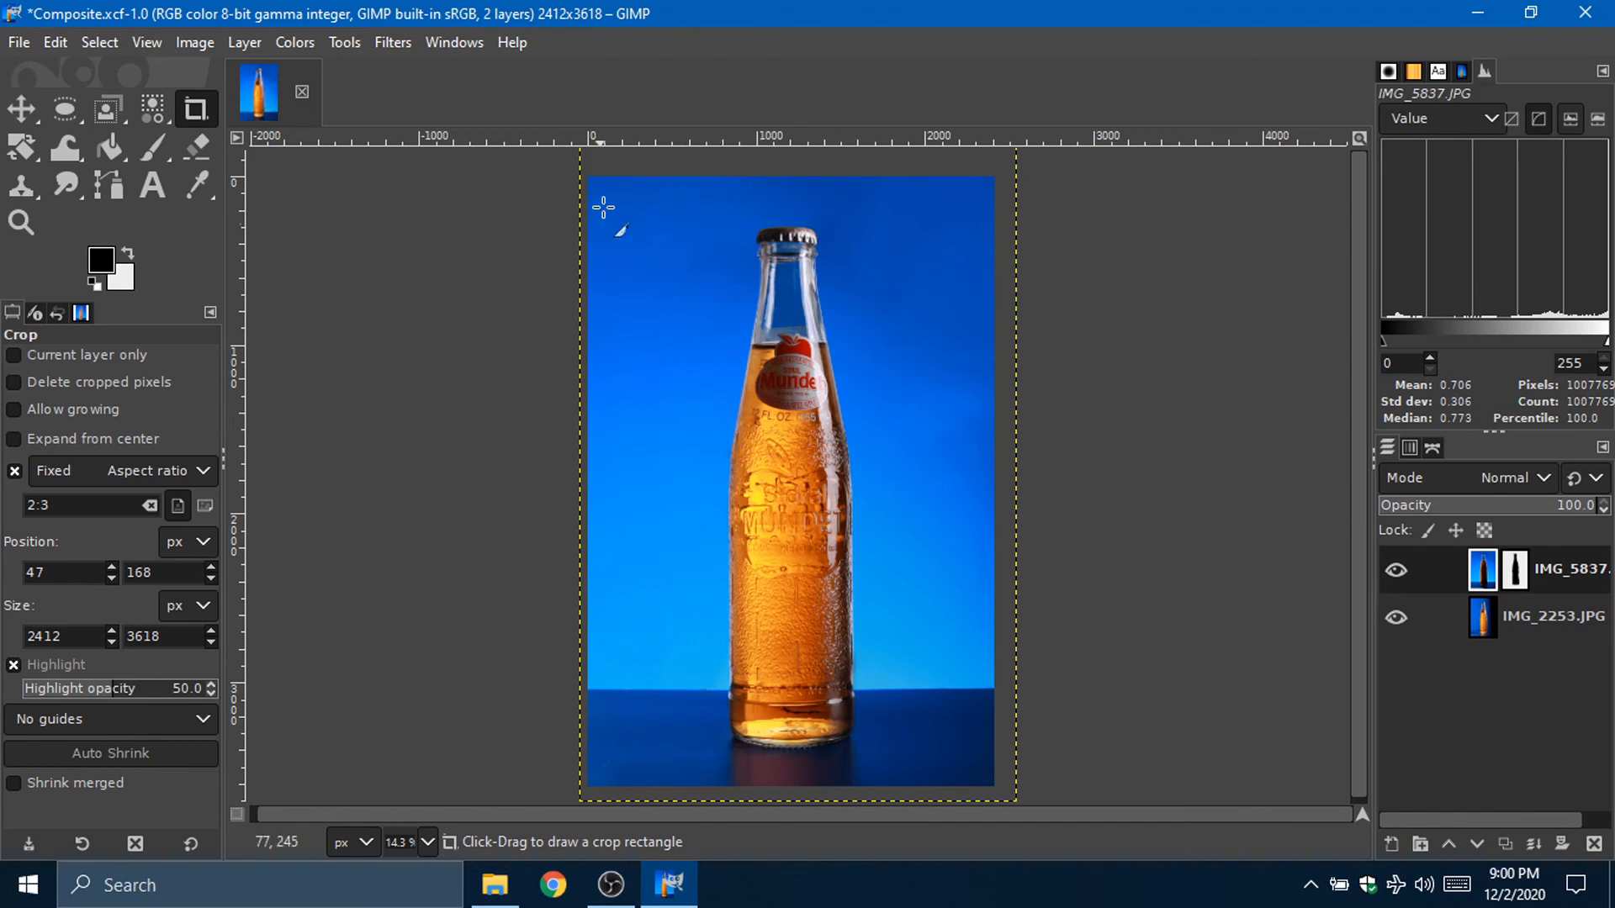
# Step: Try to trim the layers' excess beyond the canvas with Crop to Content
pyautogui.click(193, 42)
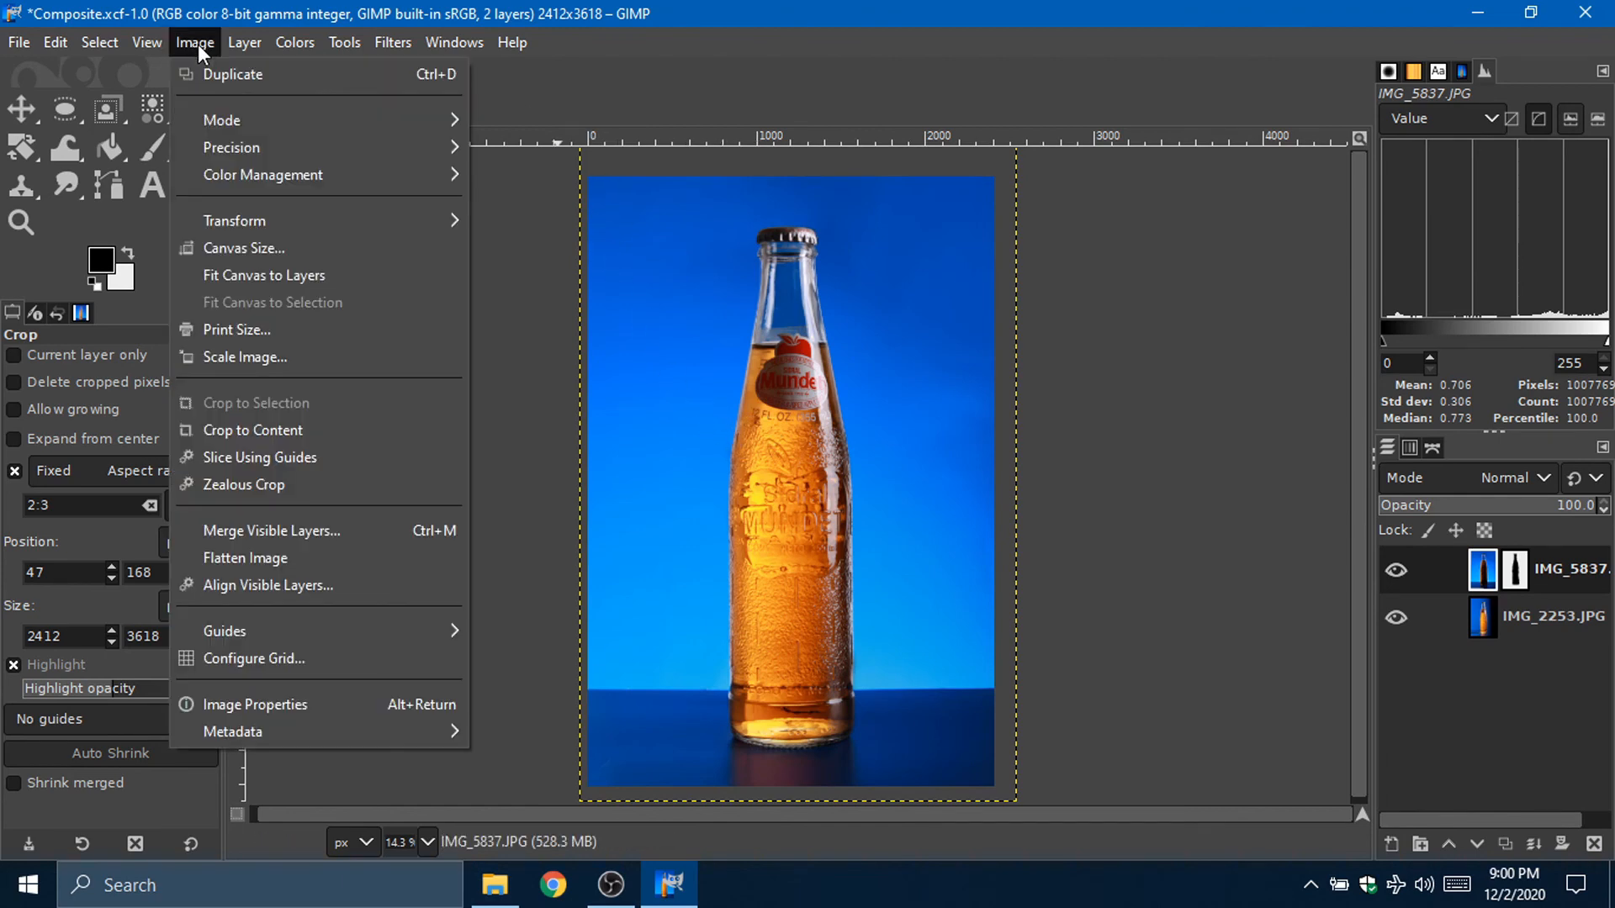
pyautogui.click(260, 425)
pyautogui.click(925, 516)
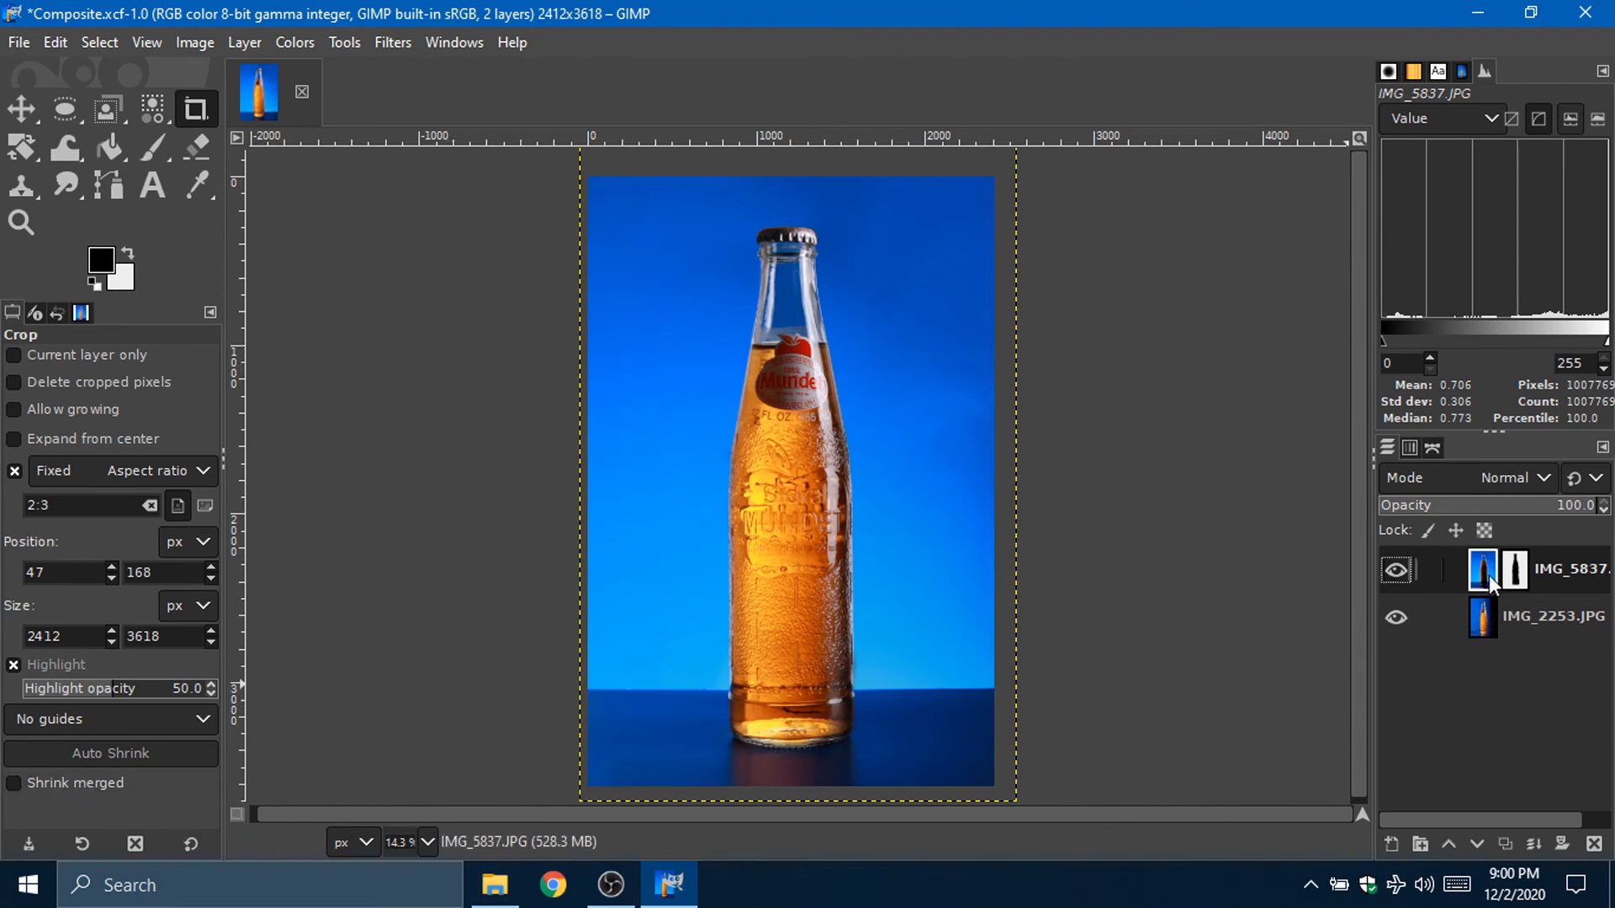
pyautogui.click(1488, 621)
pyautogui.click(1484, 573)
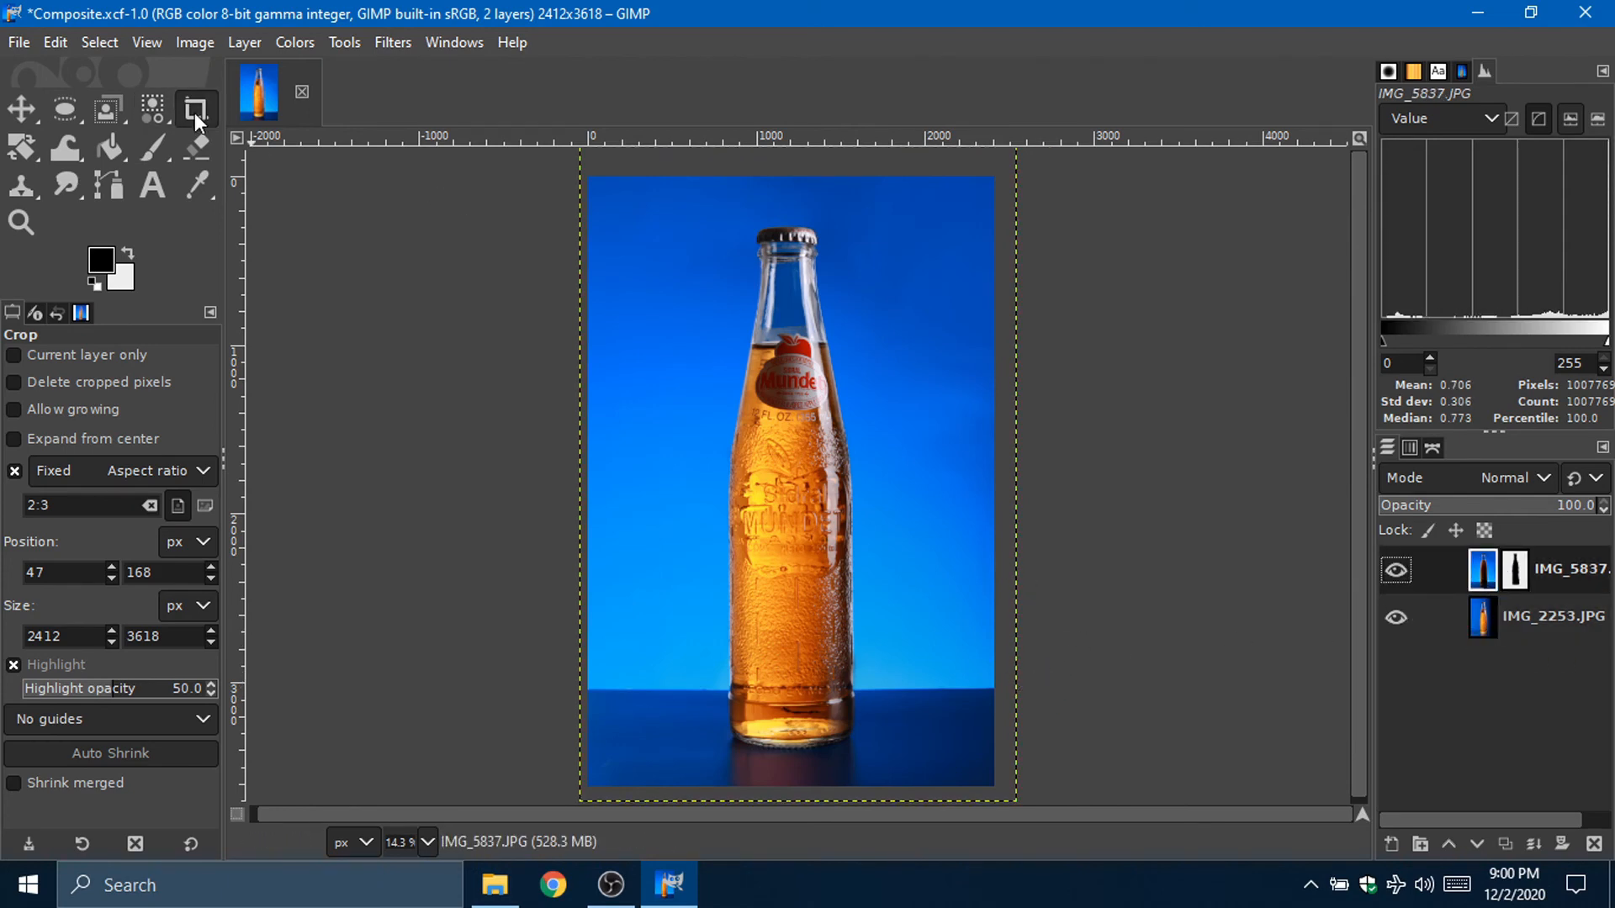
pyautogui.scroll(-2, 1222, 465)
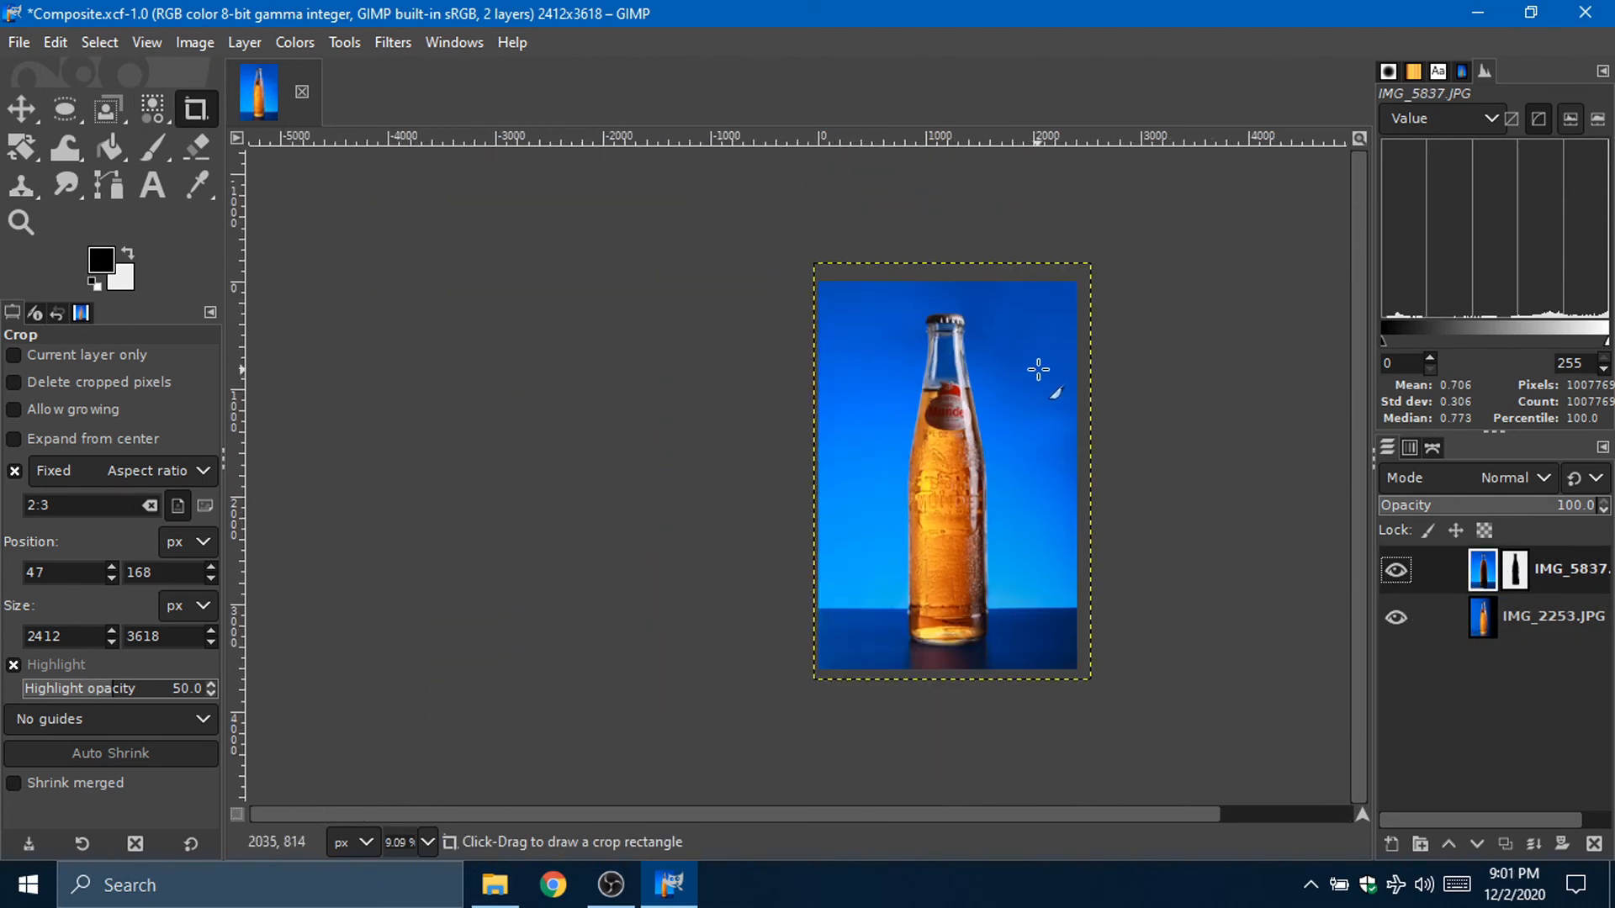
pyautogui.click(245, 42)
pyautogui.moveTo(194, 42)
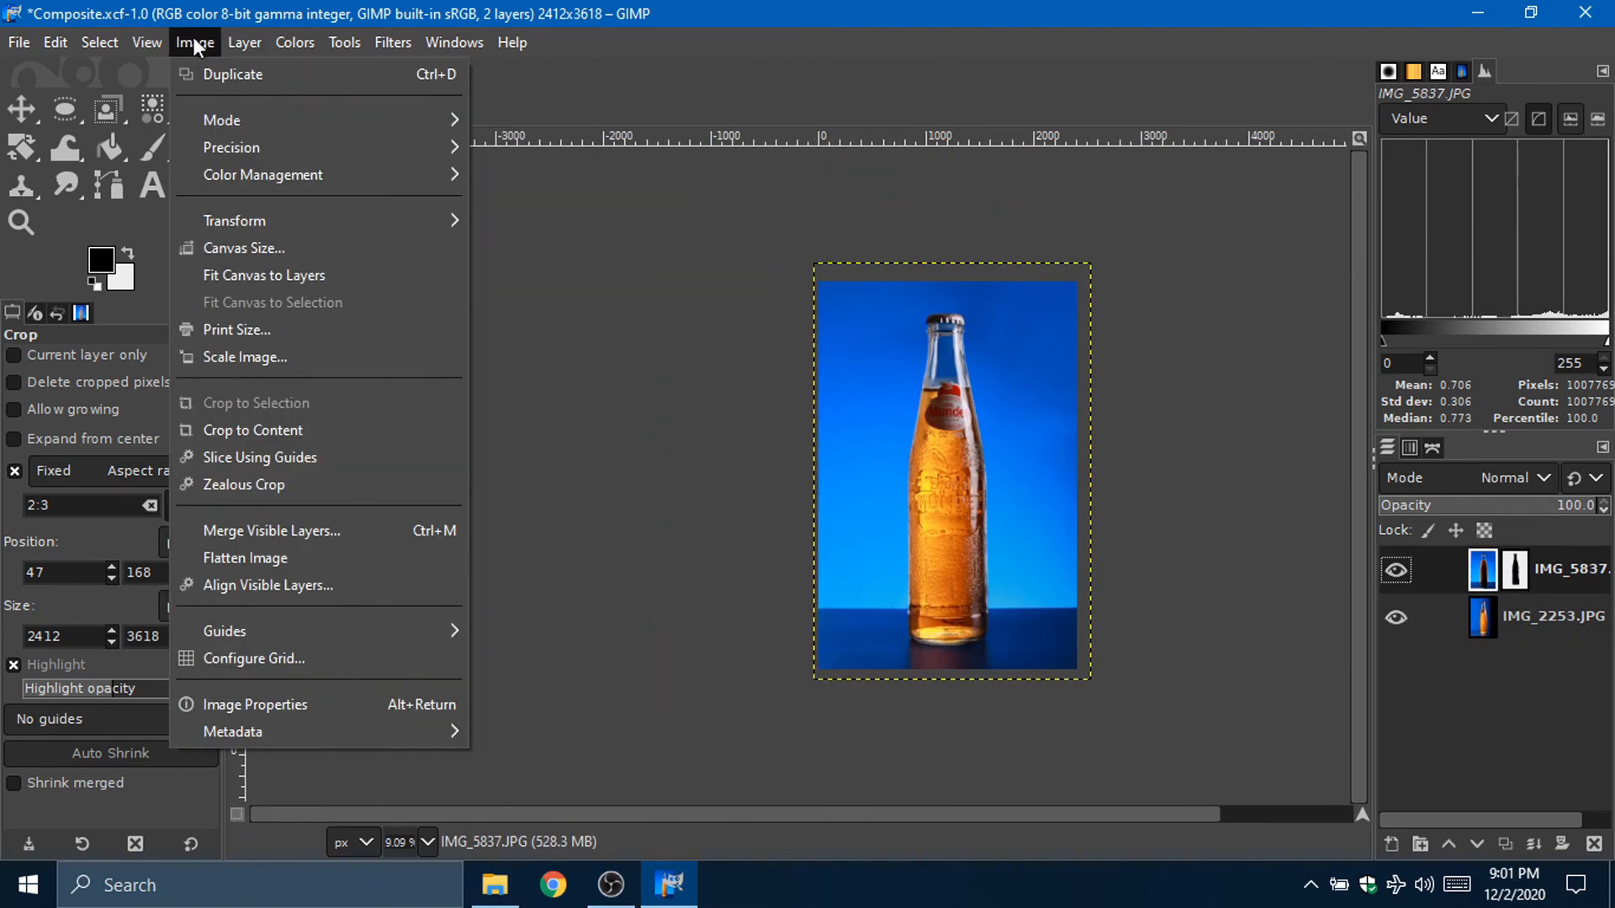
pyautogui.click(299, 428)
pyautogui.click(932, 516)
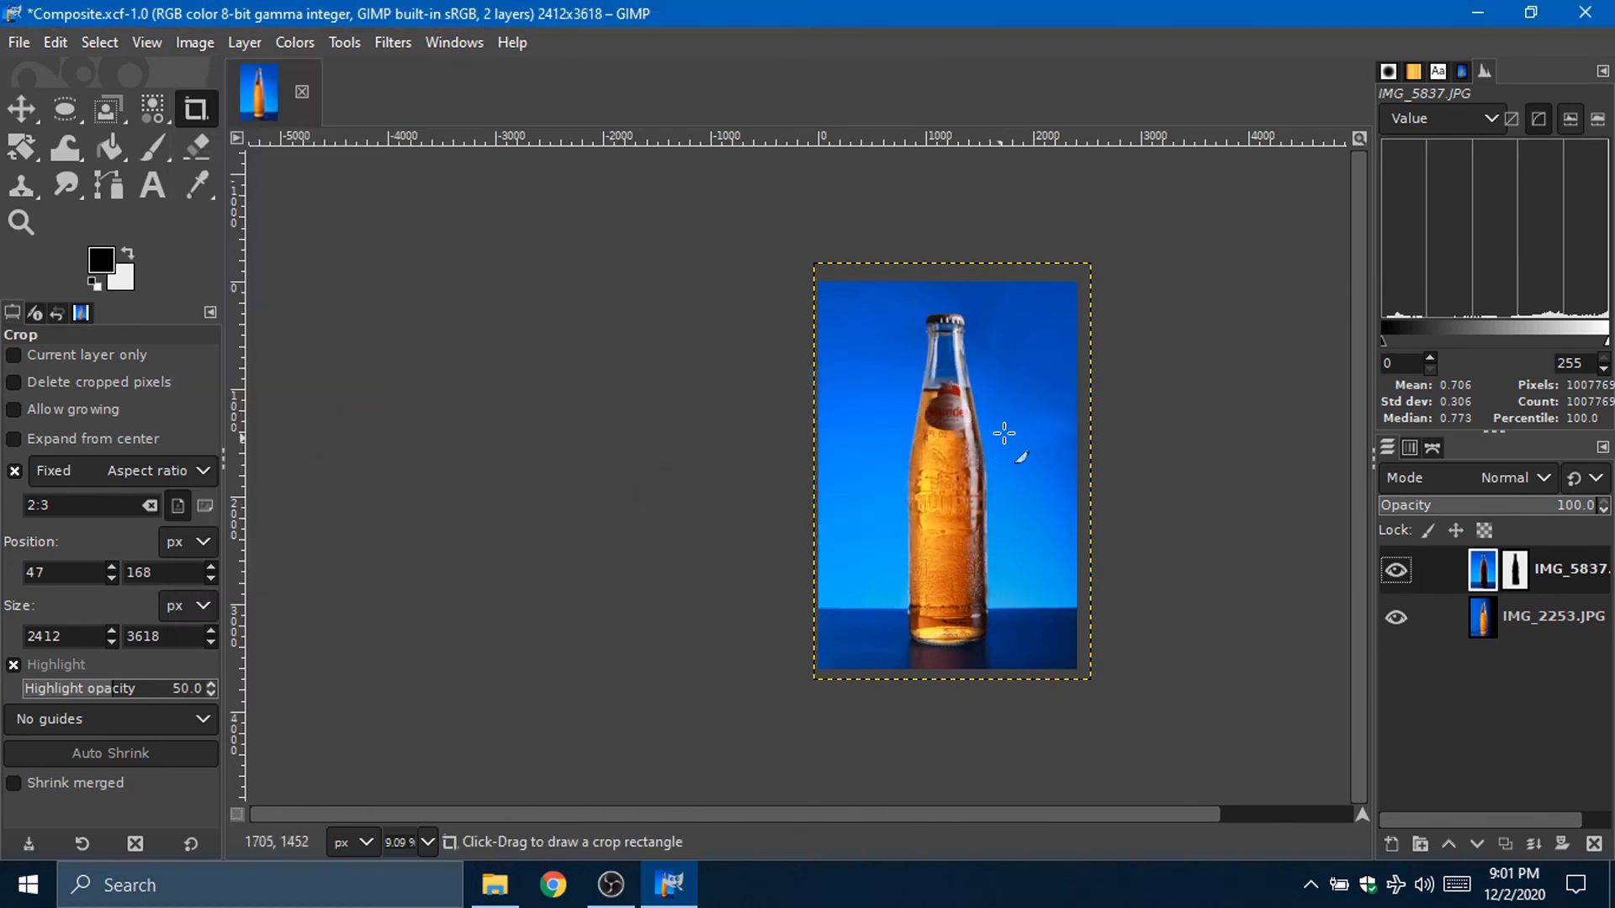
# Step: Crop the image over its full 2412 × 3618 px canvas at position 0, 0 with deletion of cropped pixels enabled
pyautogui.scroll(2, 1009, 397)
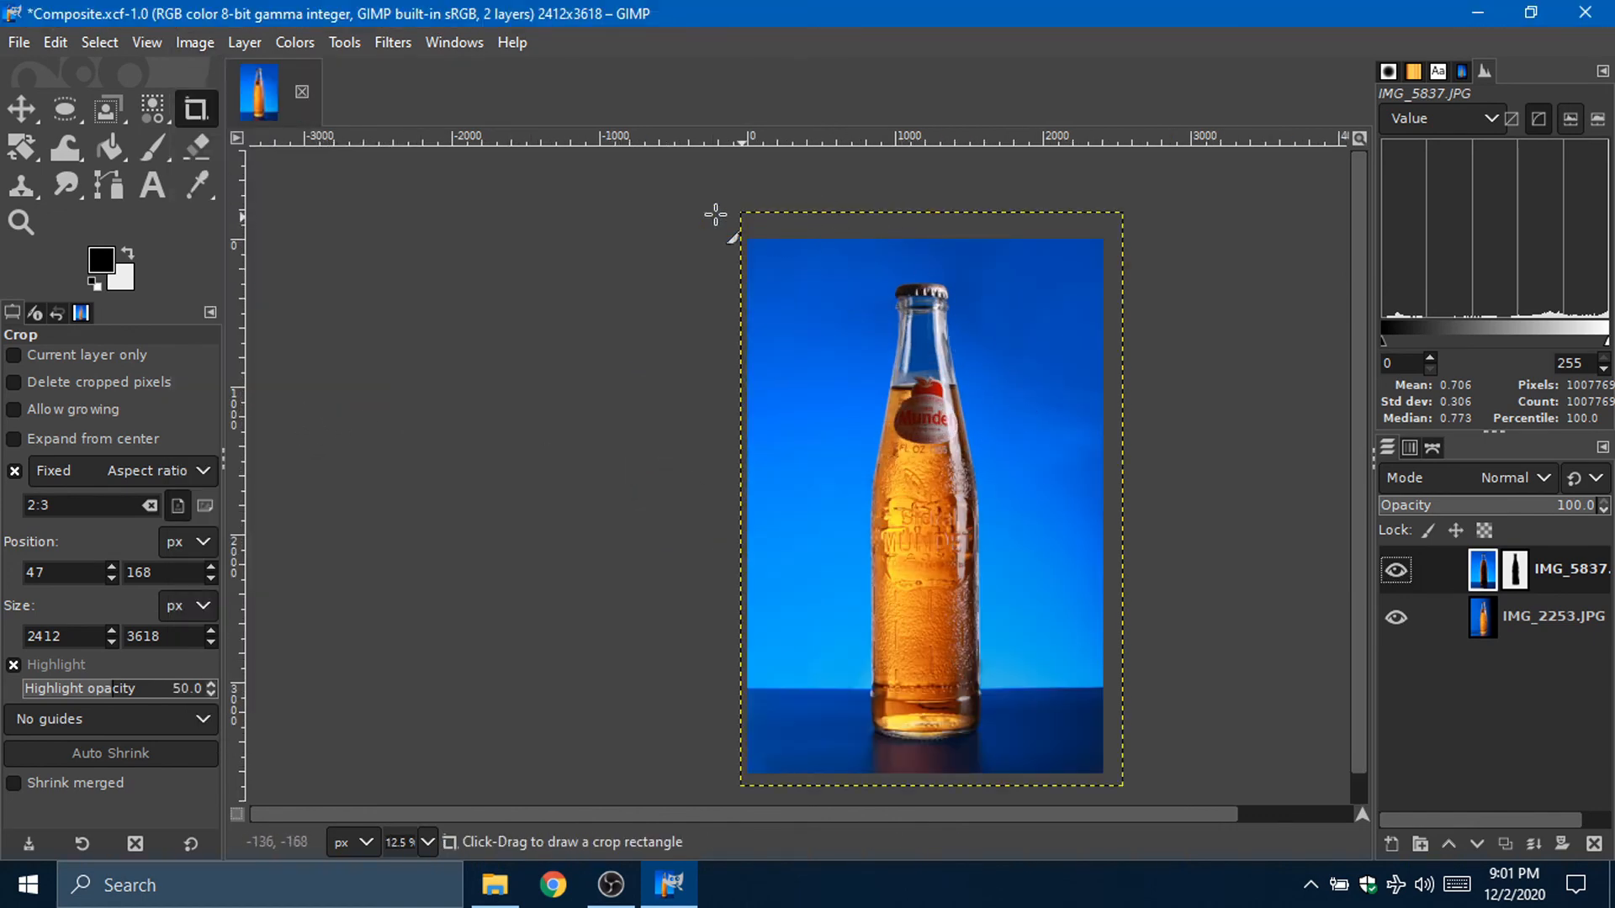
pyautogui.click(743, 233)
pyautogui.moveTo(744, 233); pyautogui.dragTo(1153, 739)
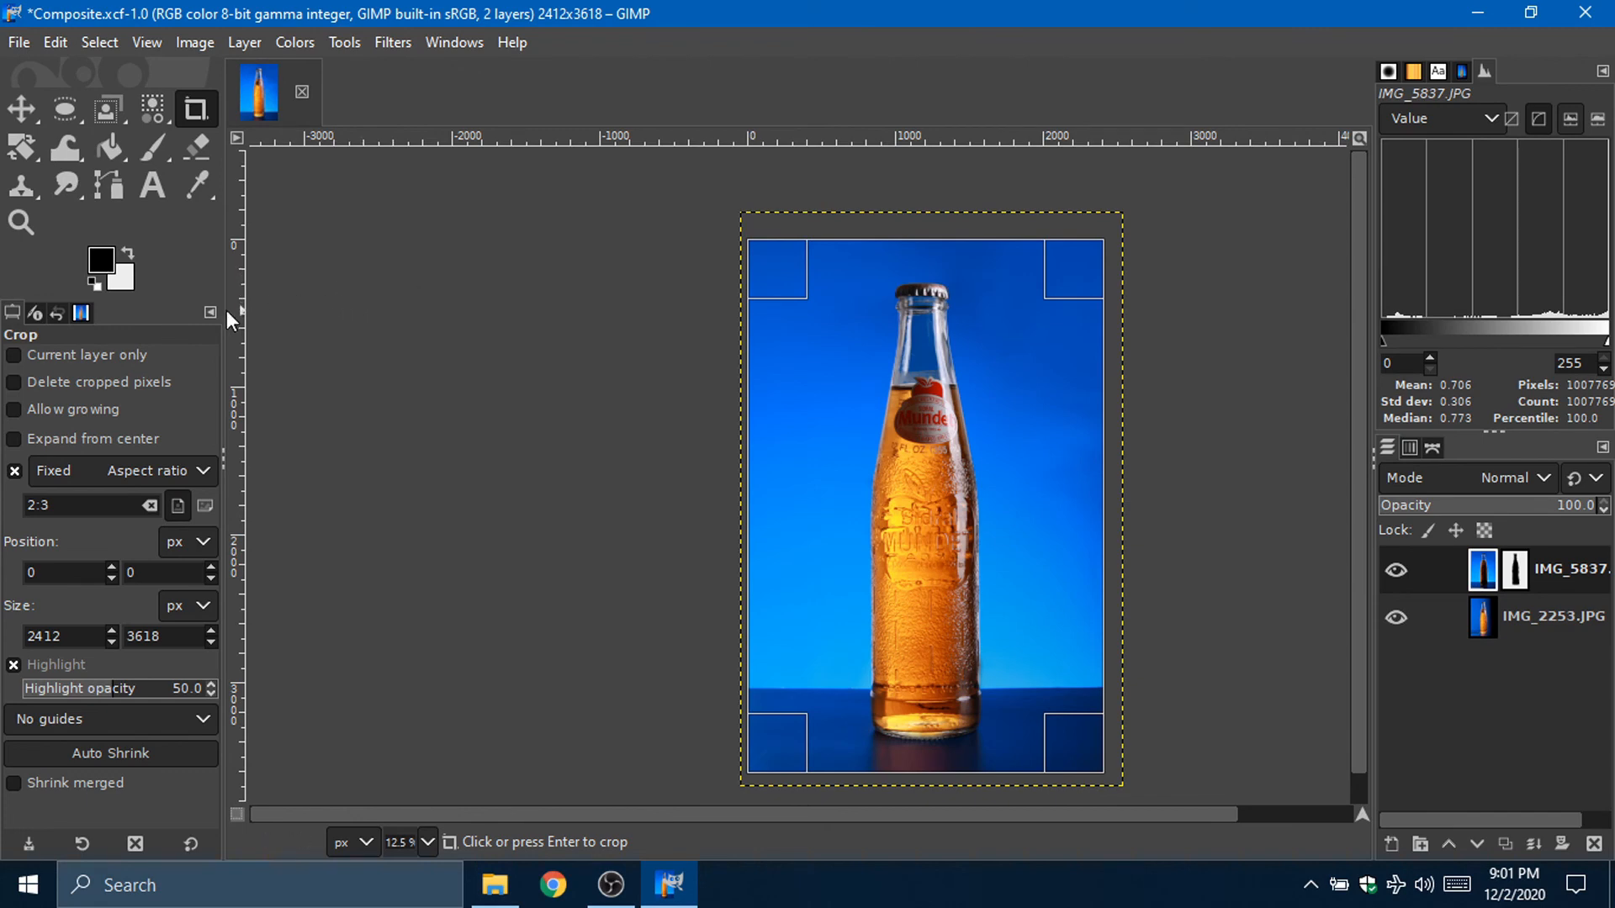
pyautogui.click(15, 381)
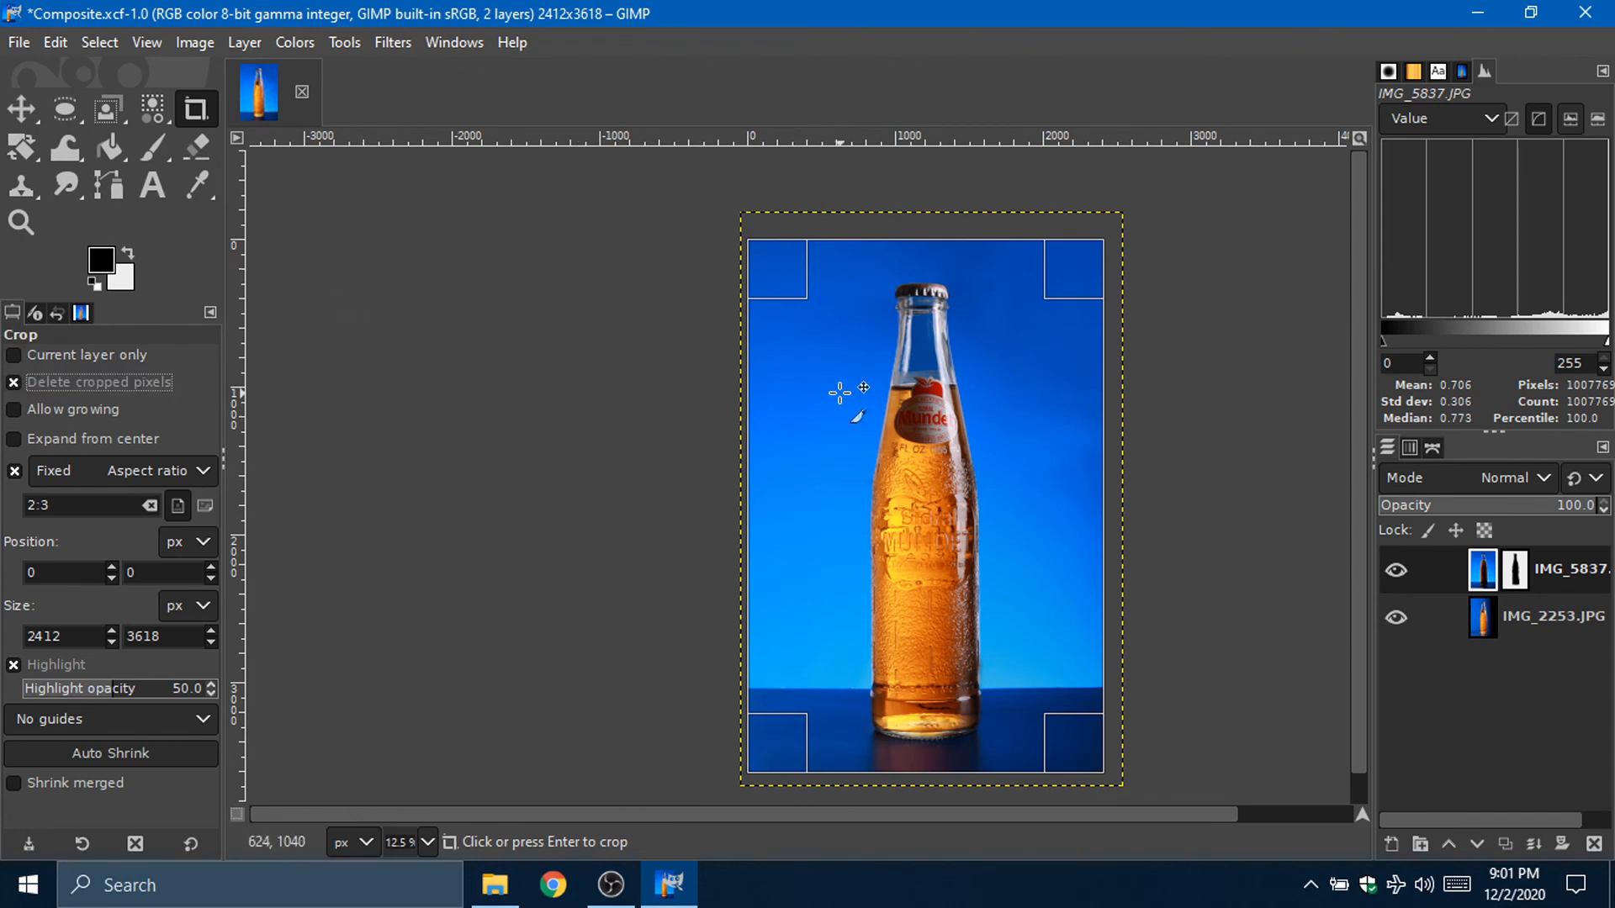
pyautogui.click(1000, 410)
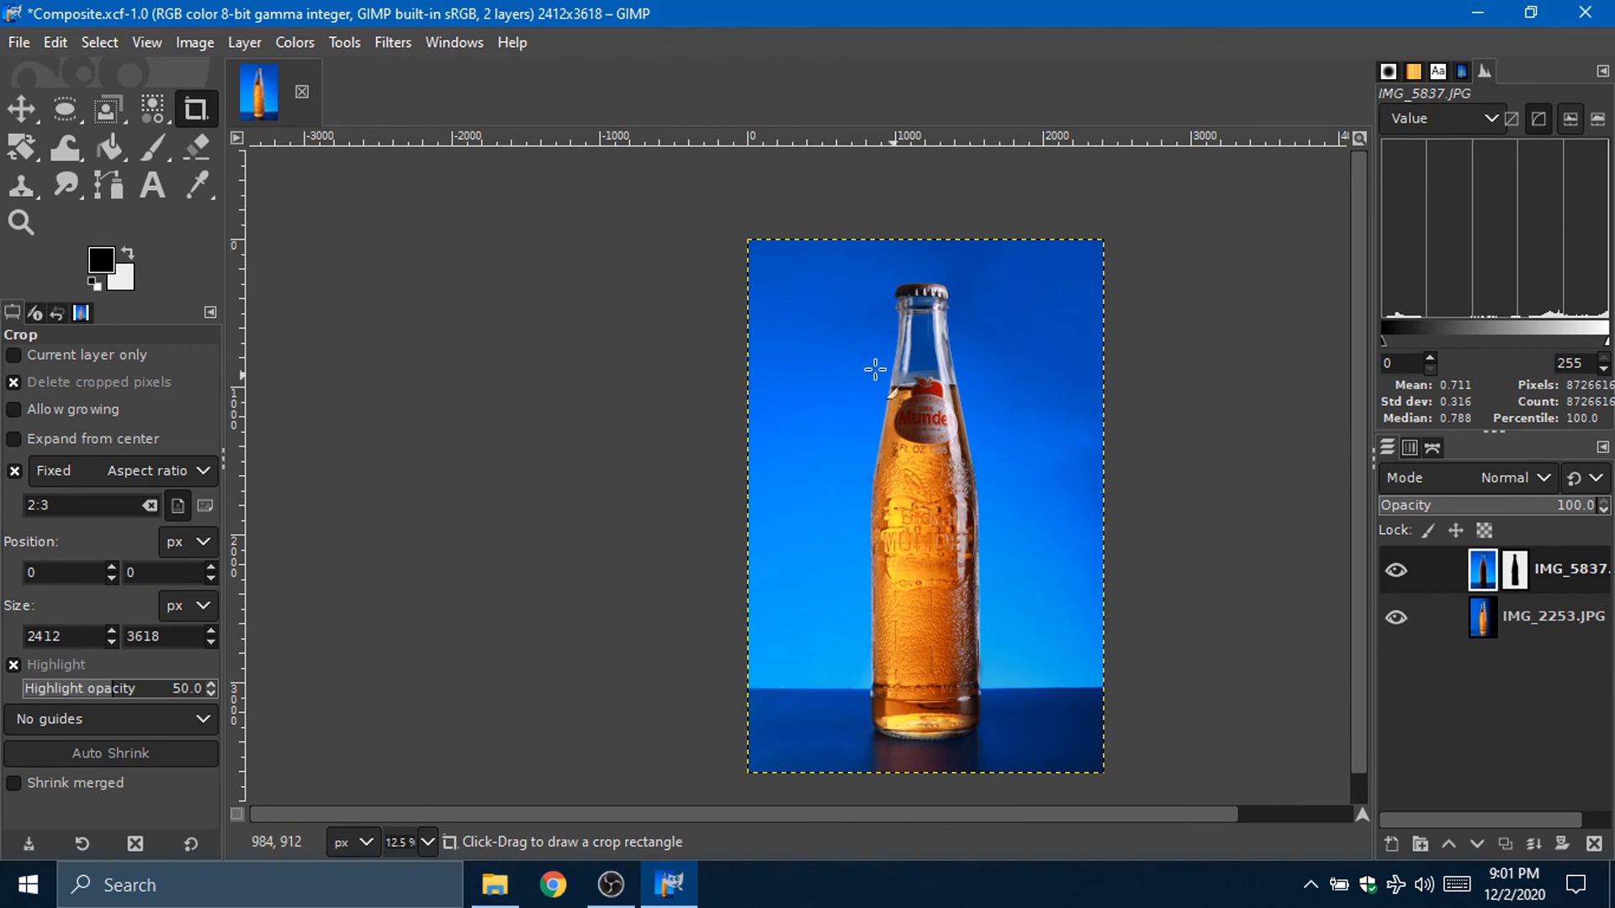
# Step: Turn off deletion of cropped pixels for the Crop tool and fit the whole image in view
pyautogui.click(15, 382)
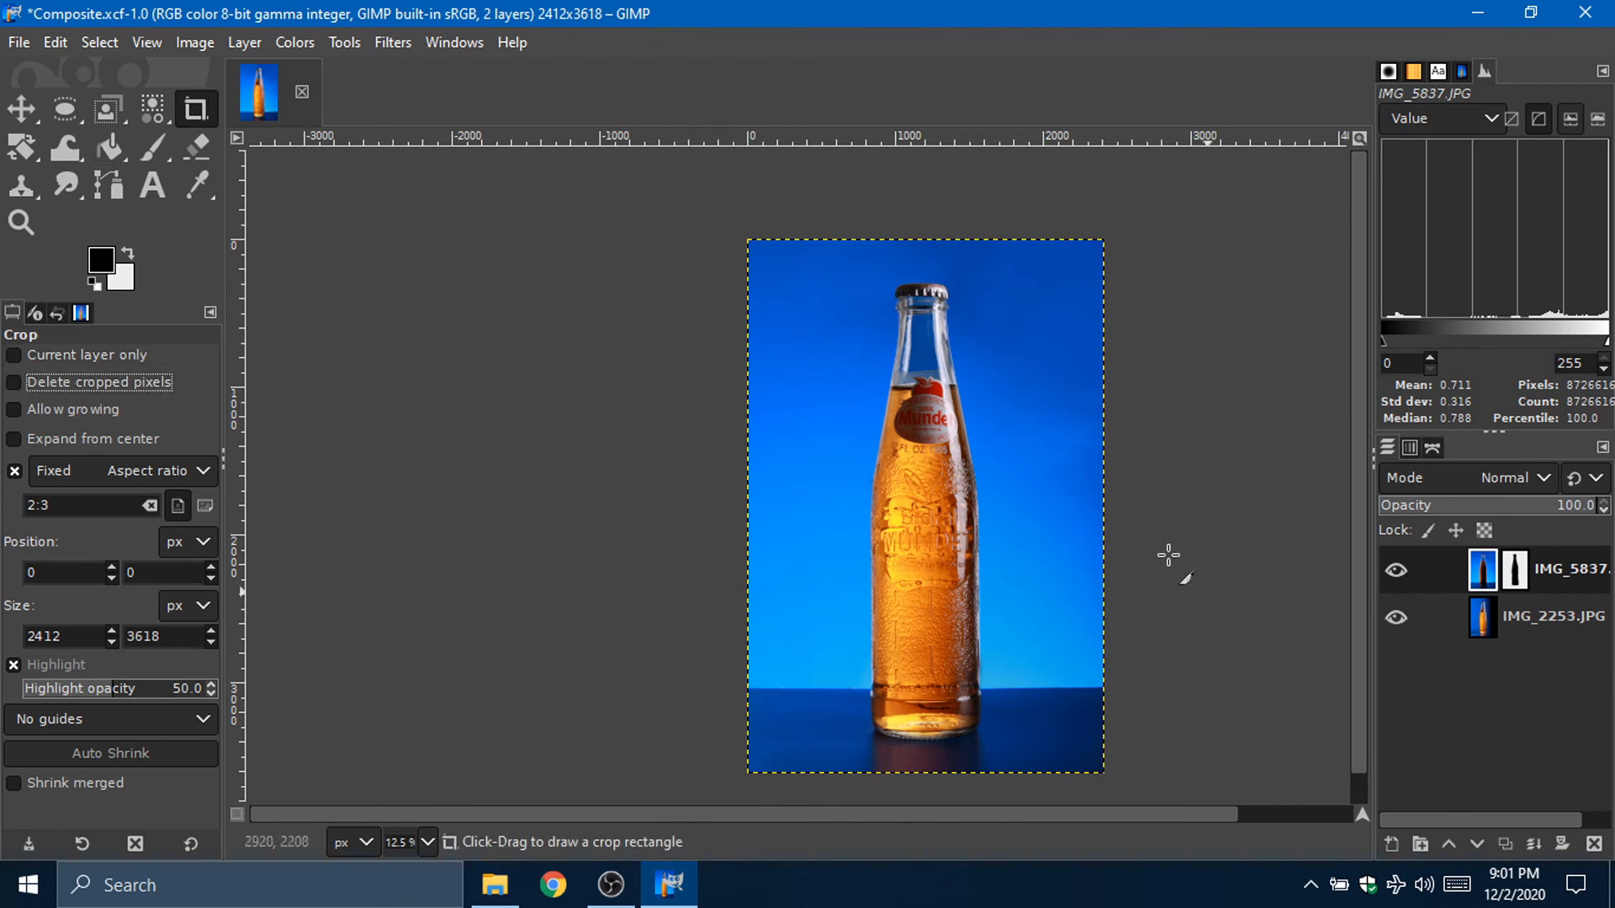
pyautogui.hotkey('shift', 'ctrl', 'j')
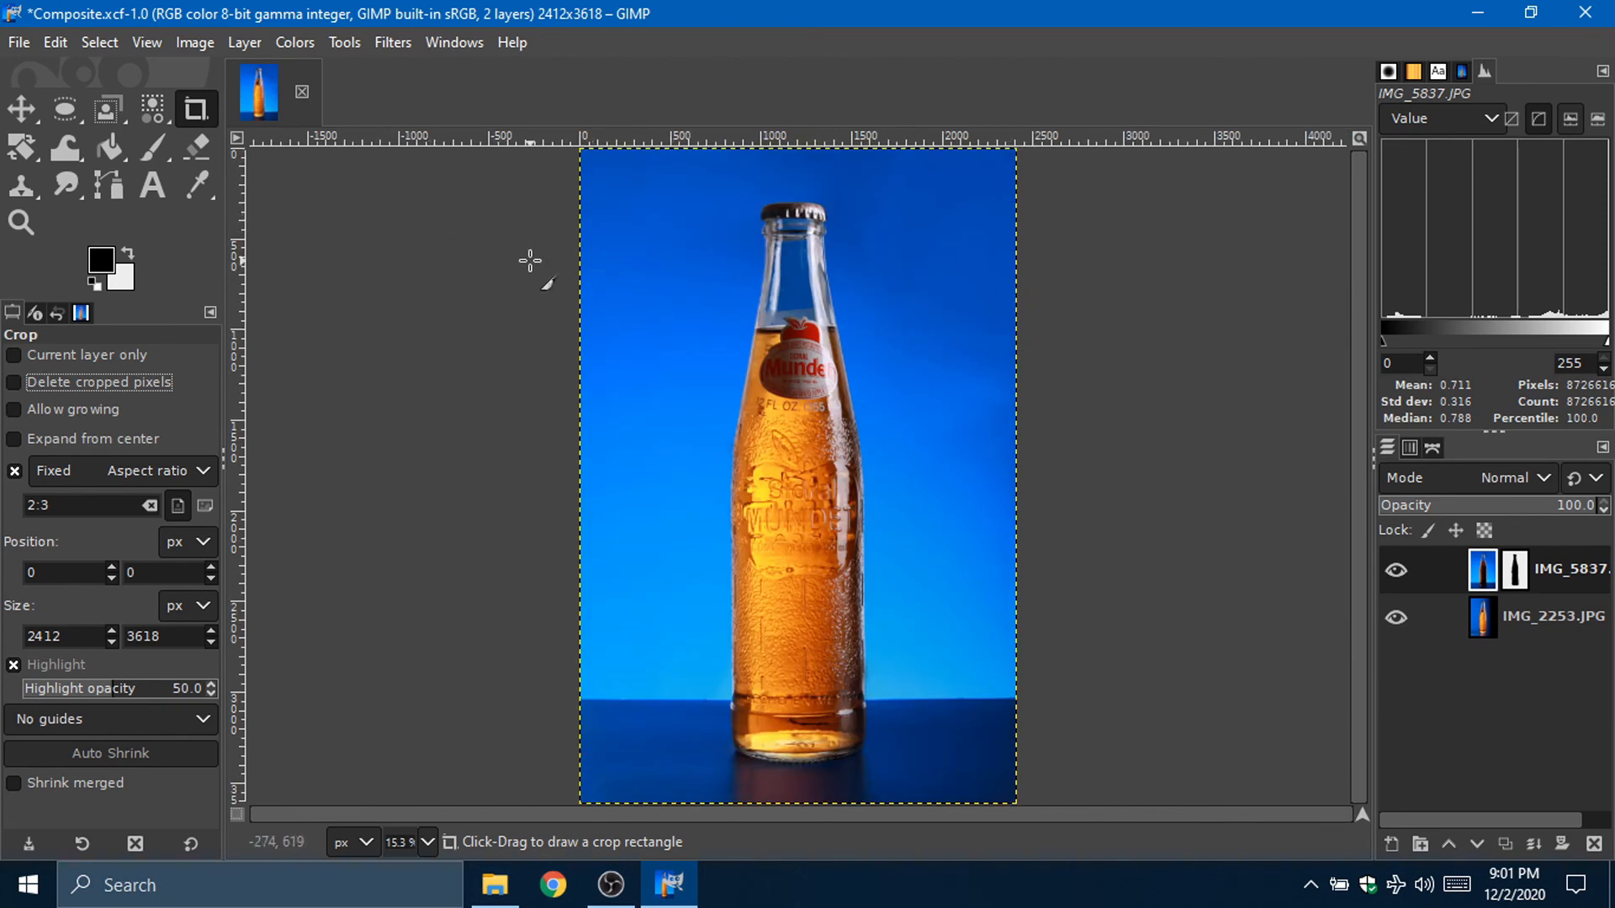
# Step: Open Sharpen (Unsharp Mask) for the IMG_5837.JPG layer and look through its saved presets and preset options
pyautogui.scroll(3, 811, 296)
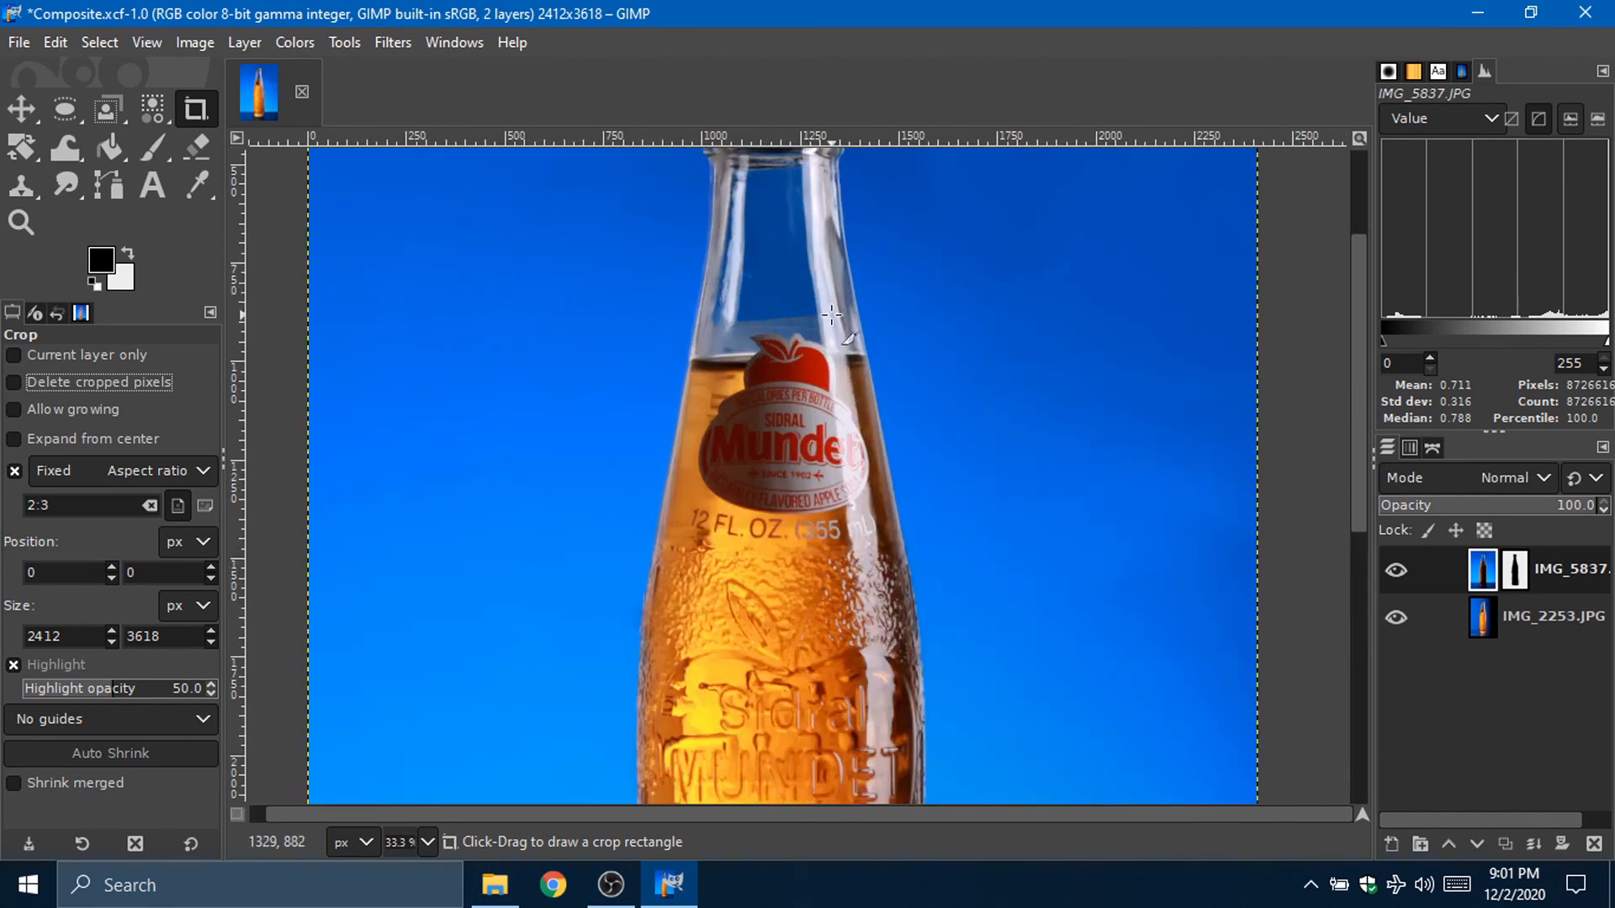
pyautogui.click(406, 45)
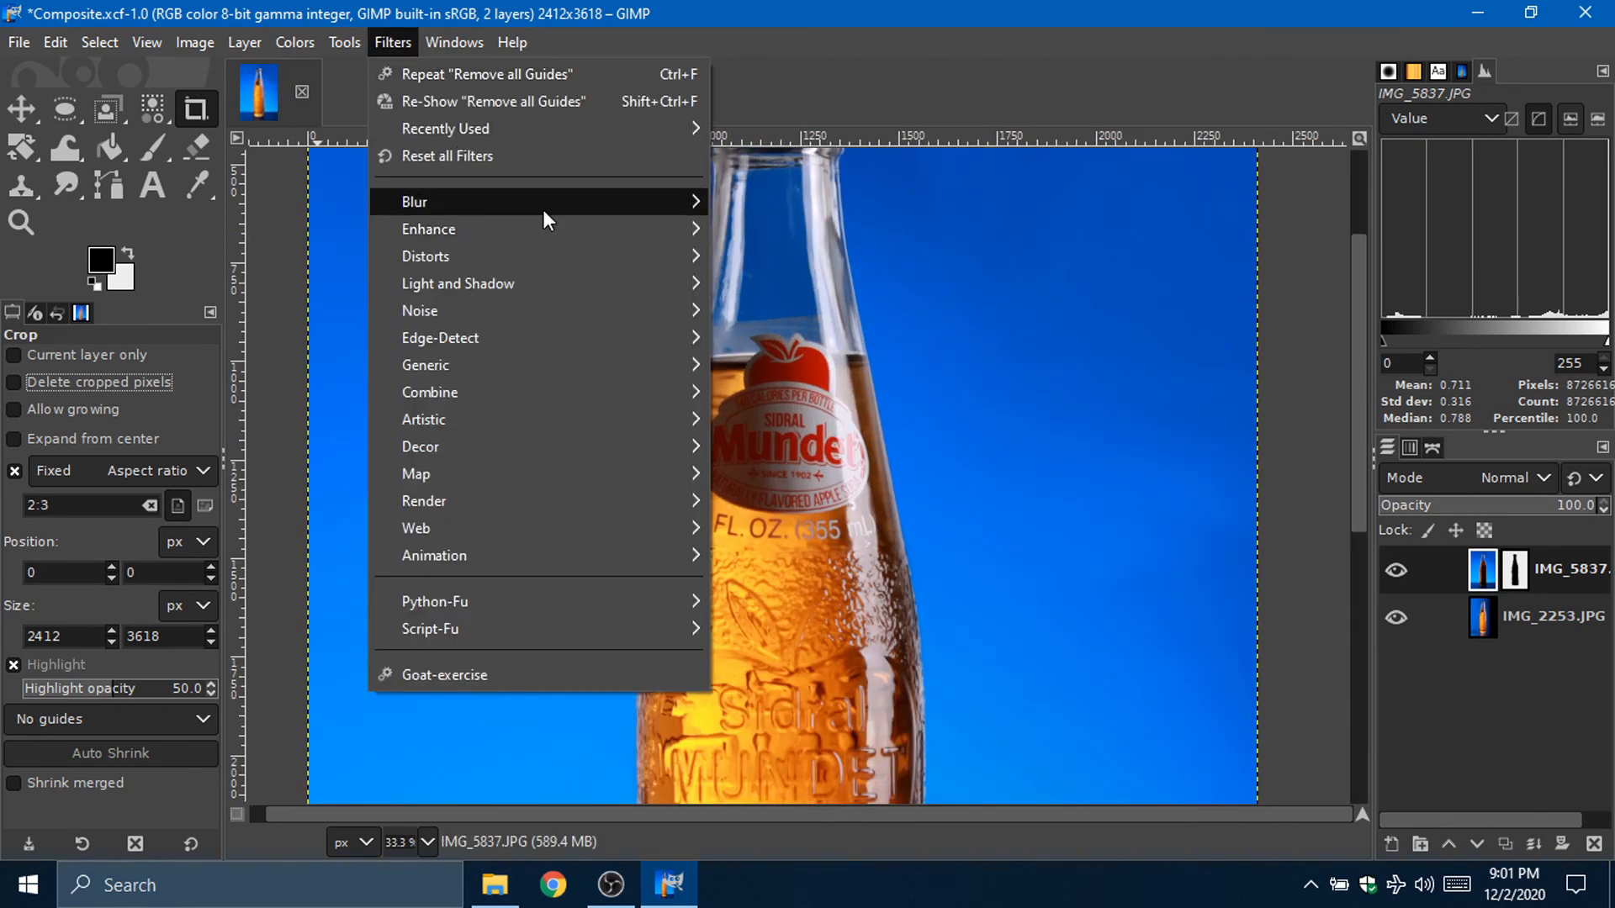
pyautogui.moveTo(593, 232)
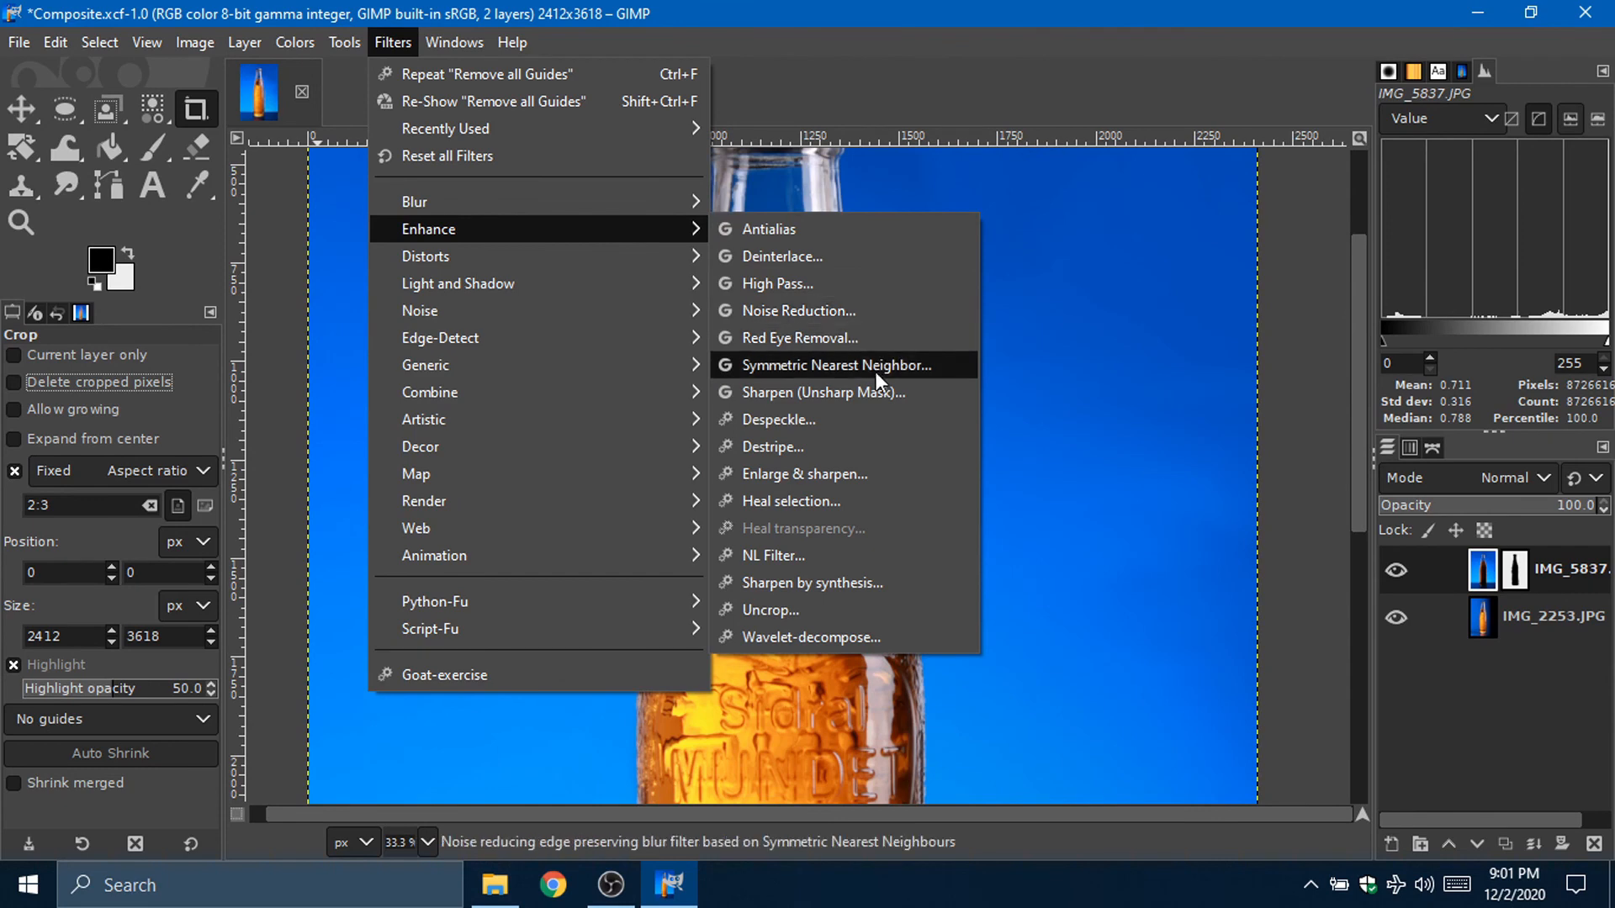
pyautogui.click(866, 392)
pyautogui.click(370, 221)
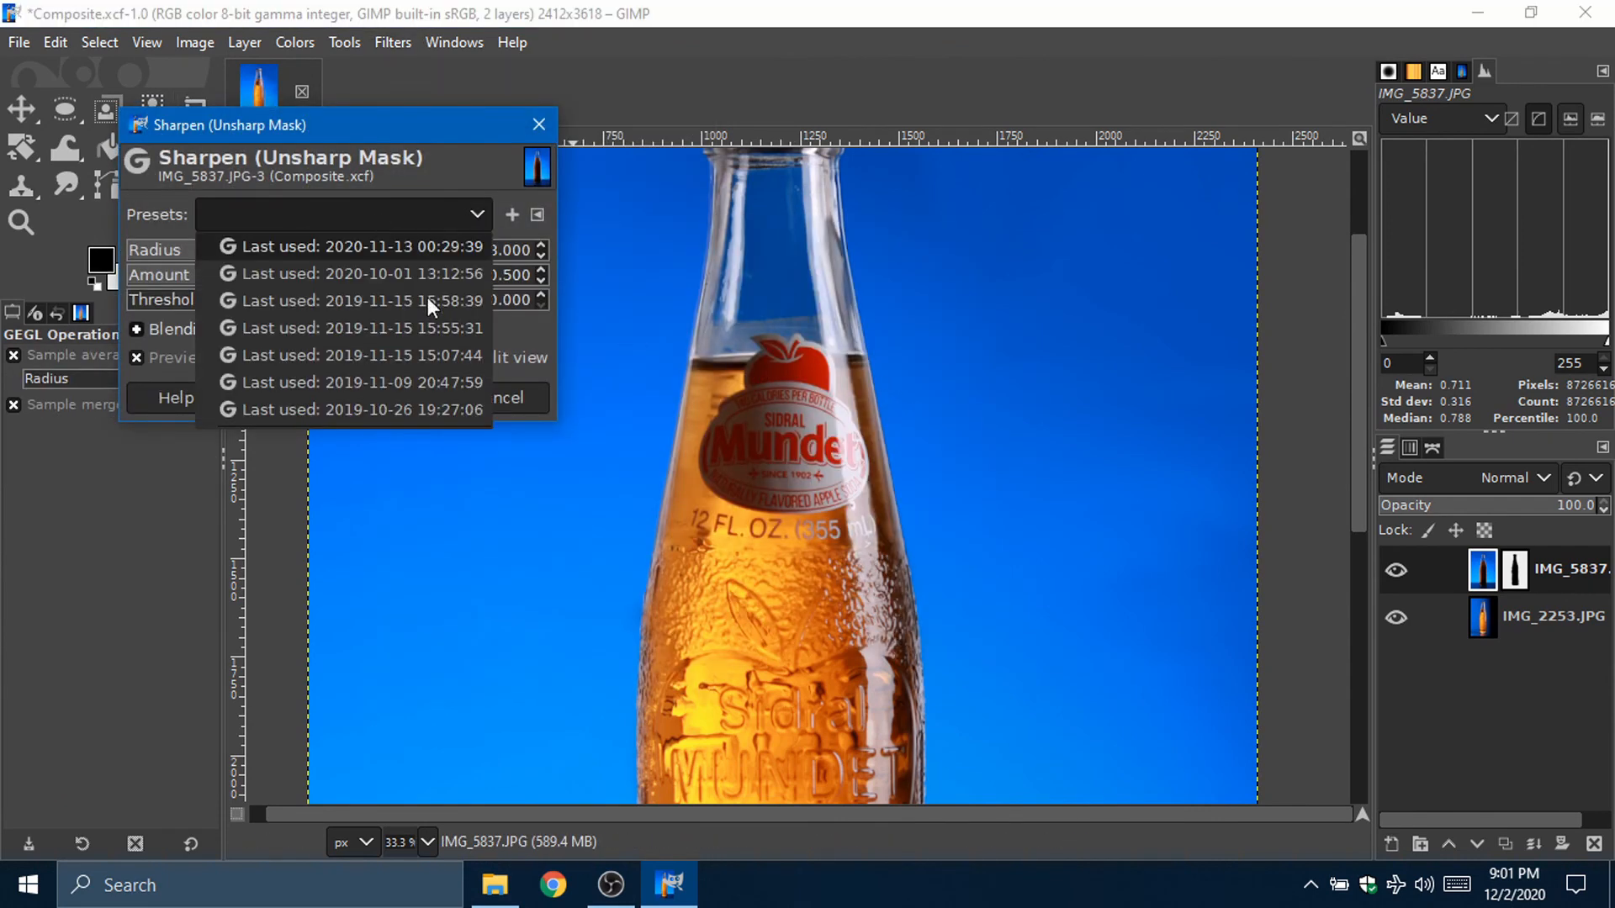
pyautogui.click(174, 371)
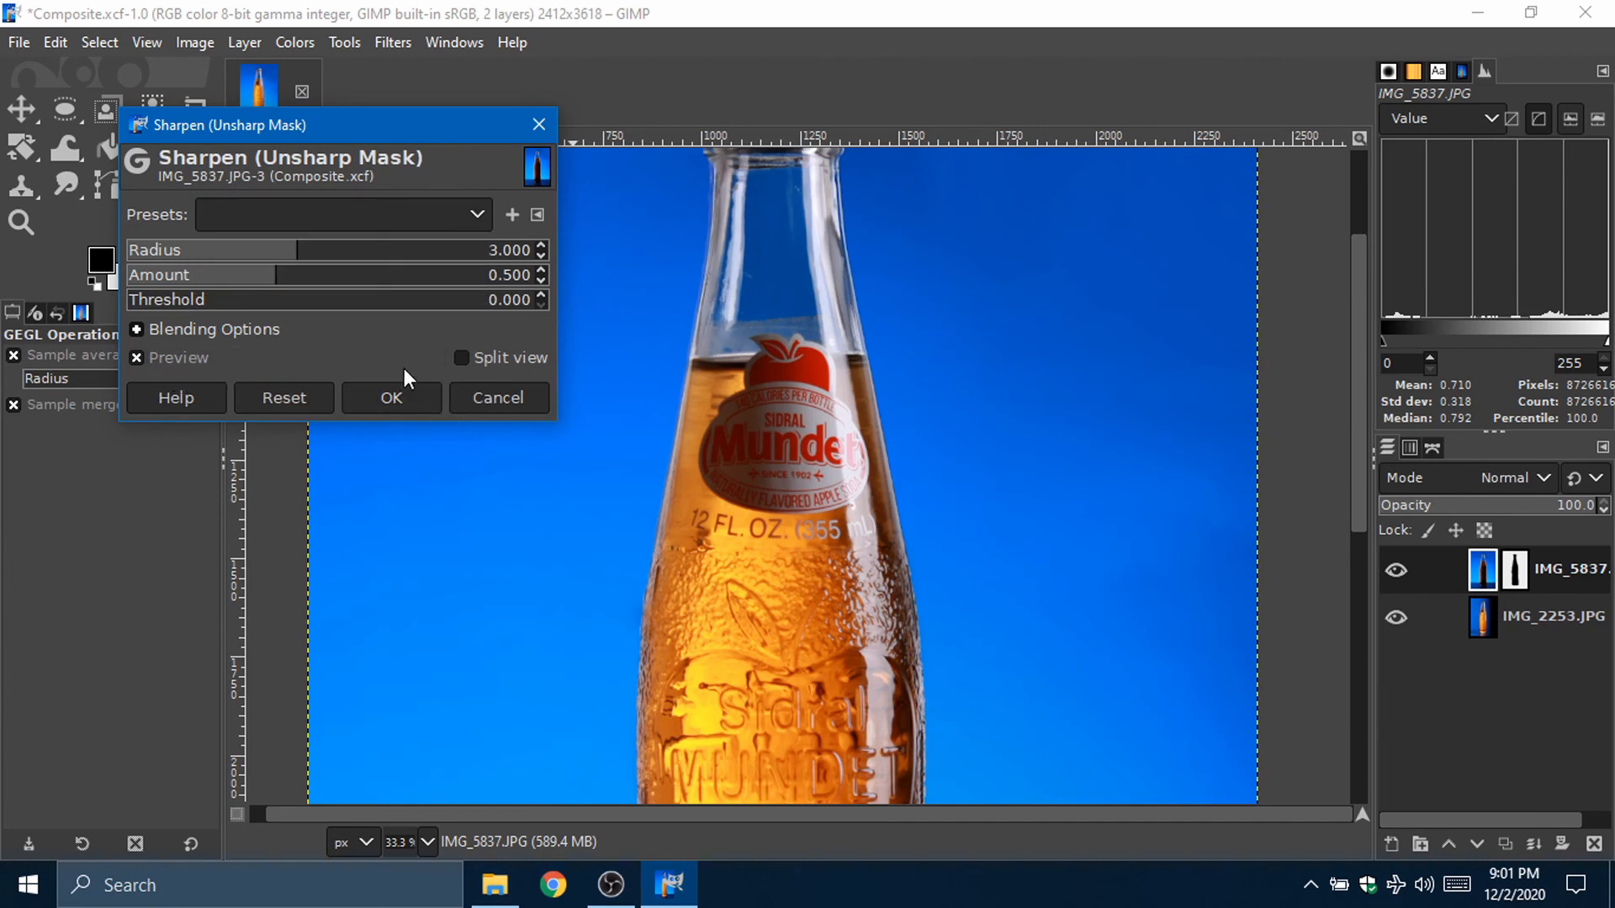
pyautogui.click(396, 214)
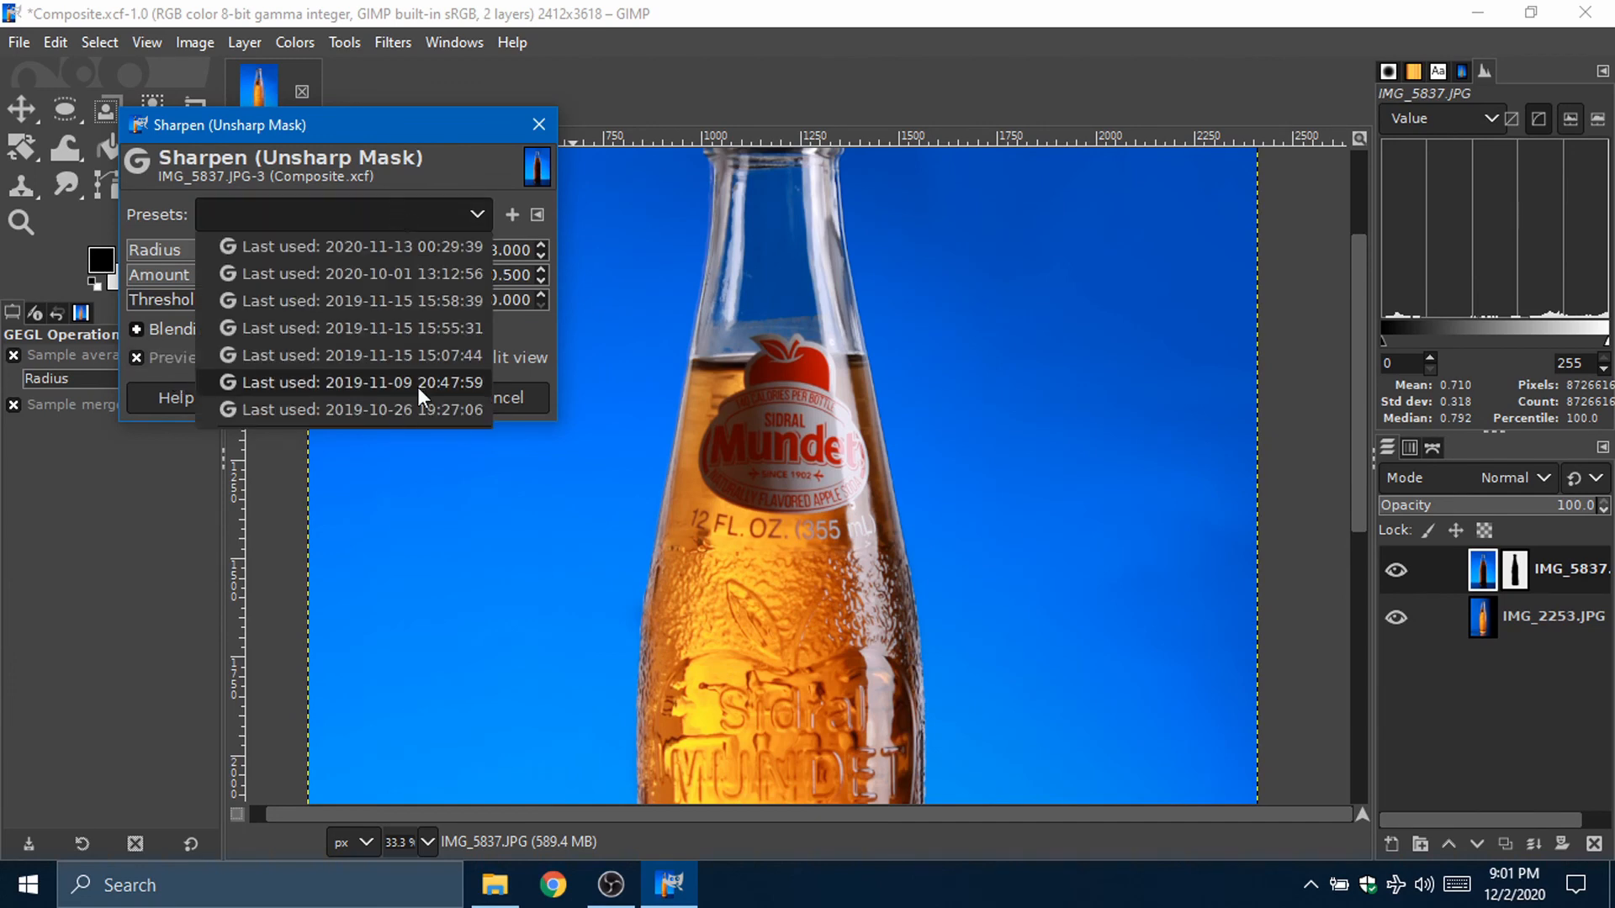
pyautogui.click(525, 323)
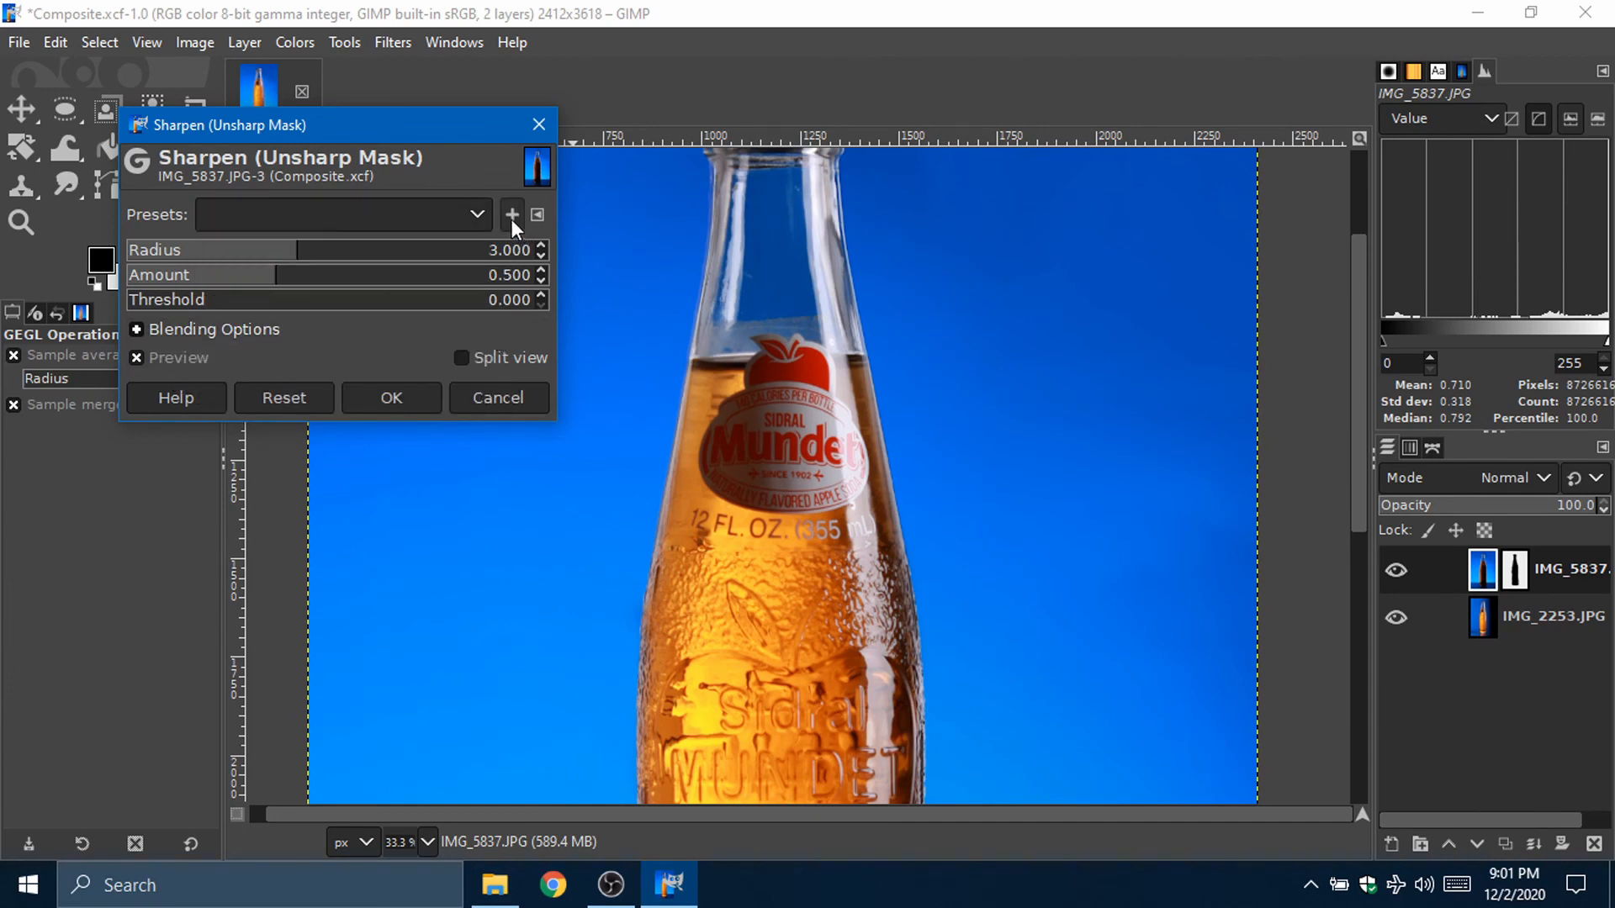
pyautogui.click(537, 211)
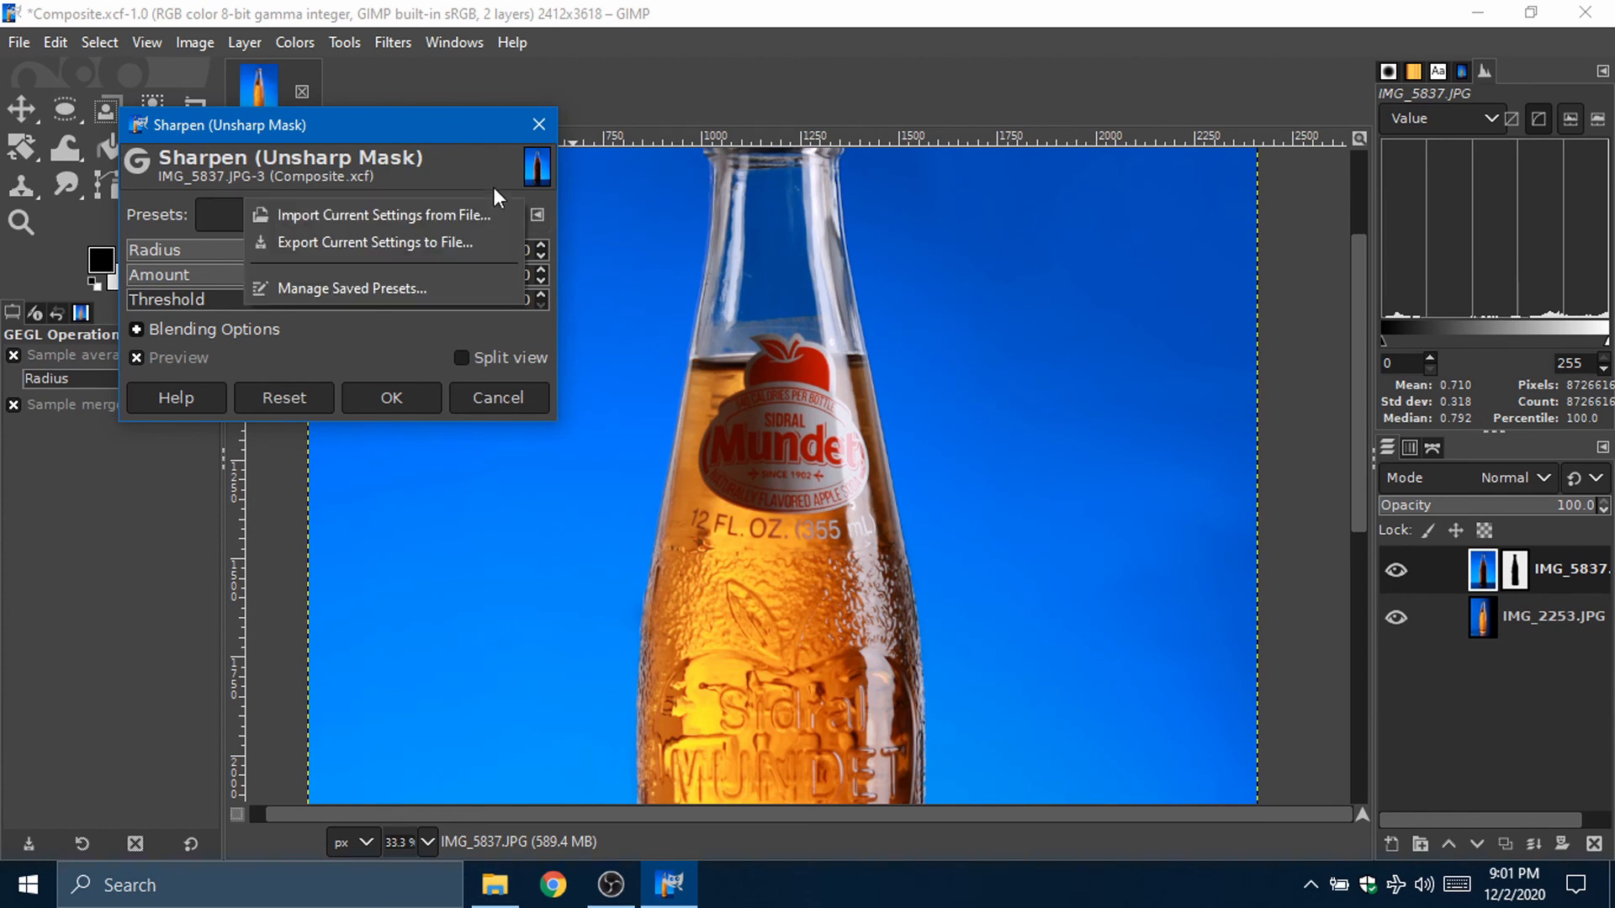
pyautogui.click(410, 317)
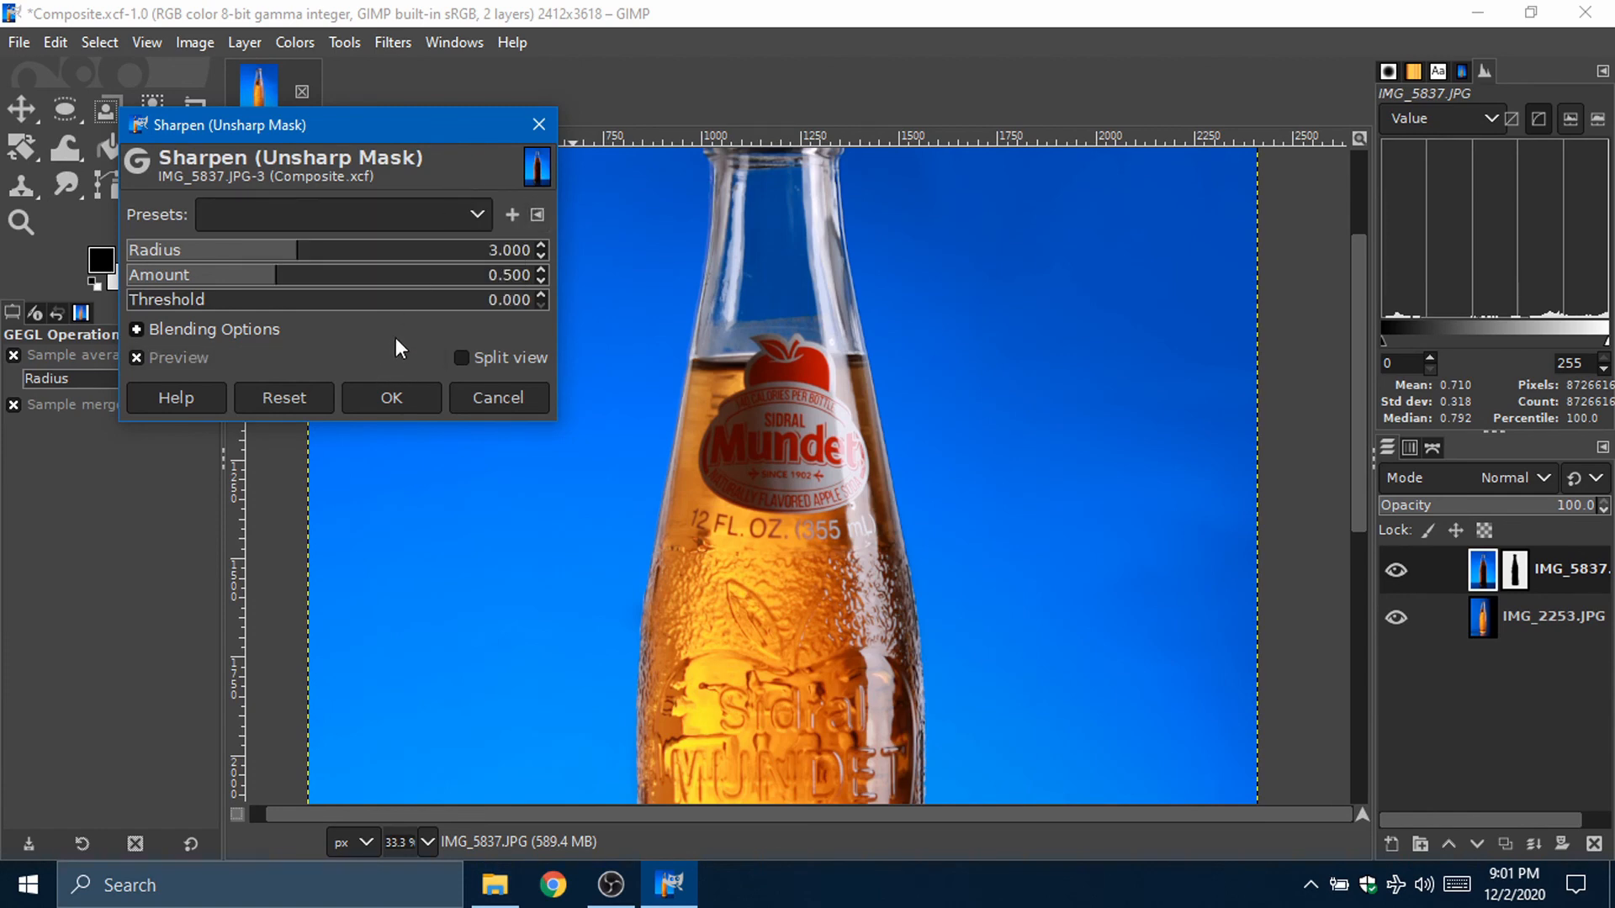
pyautogui.click(380, 212)
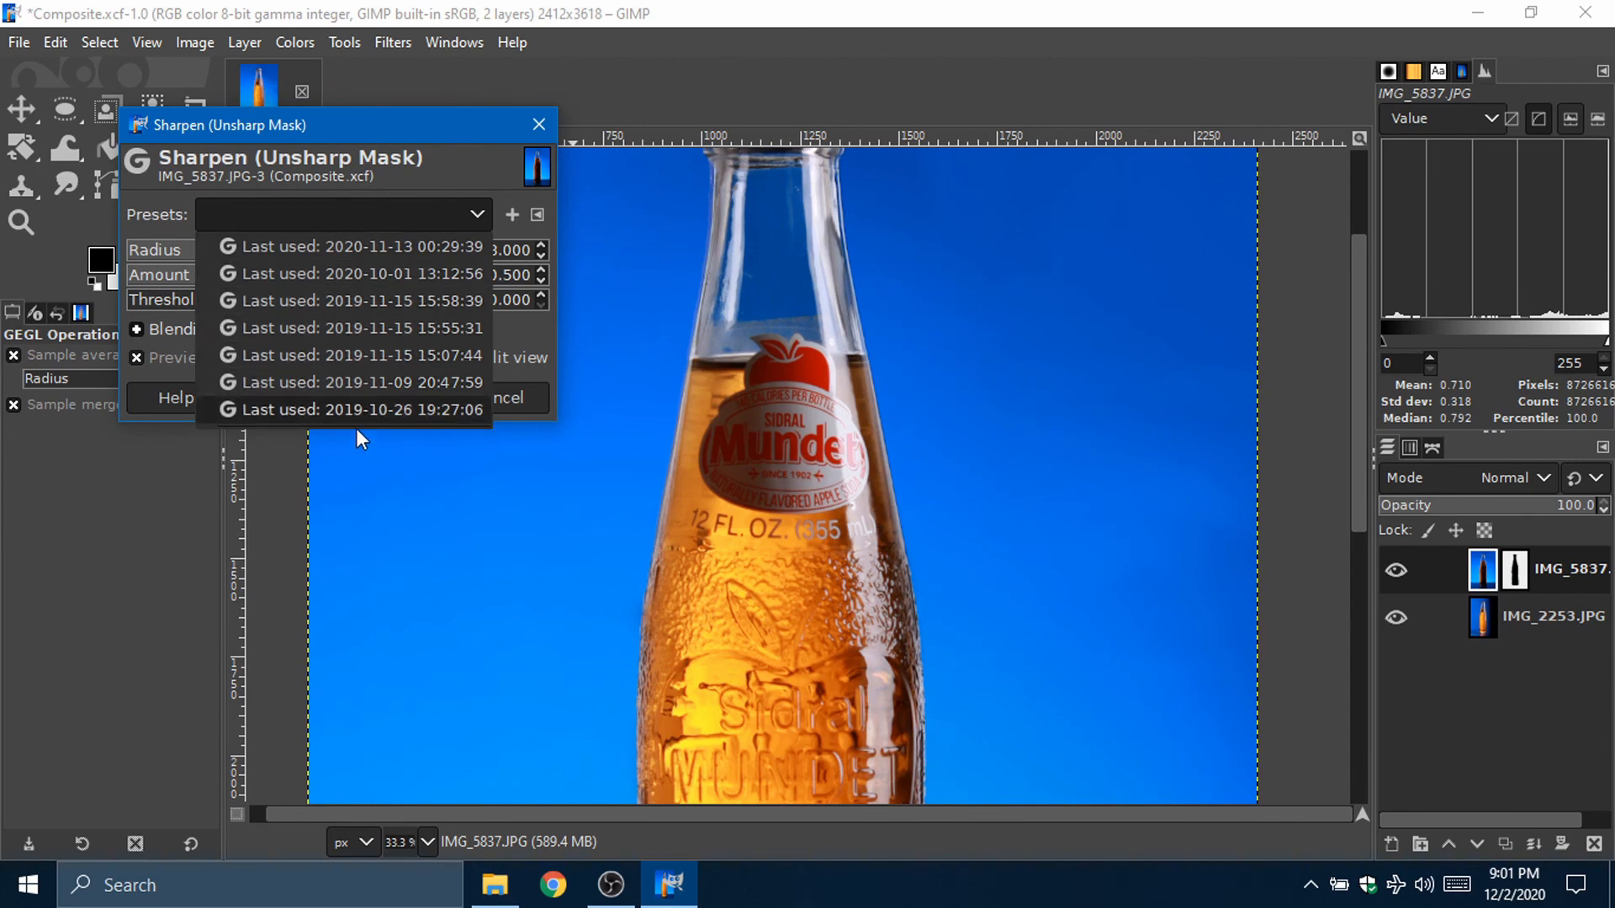
pyautogui.click(340, 272)
pyautogui.click(340, 212)
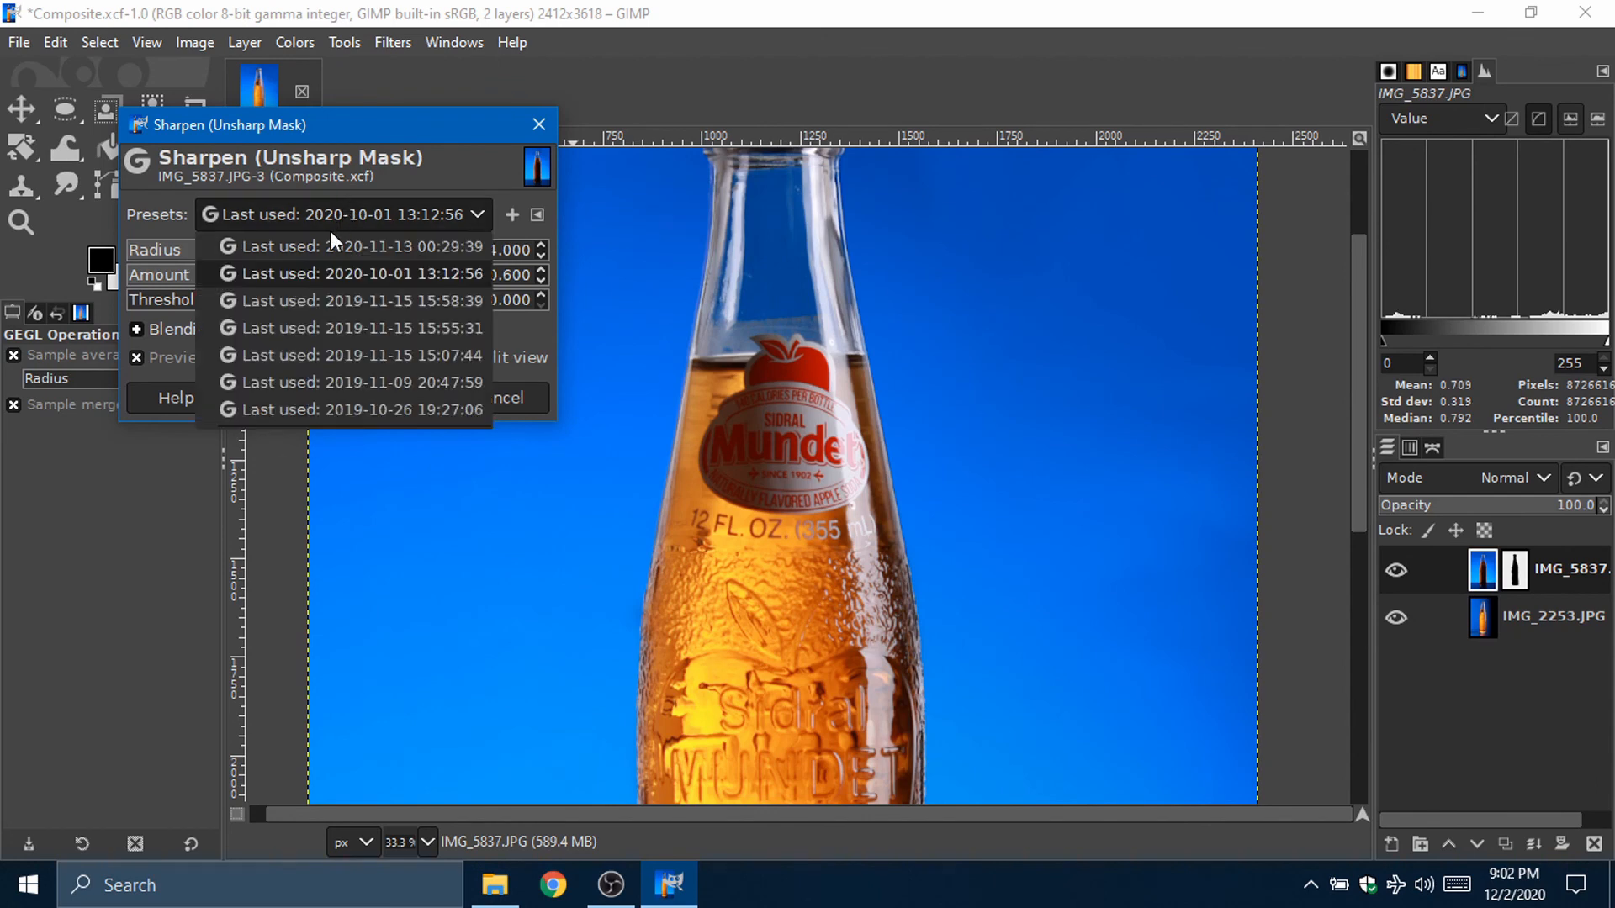
pyautogui.click(325, 235)
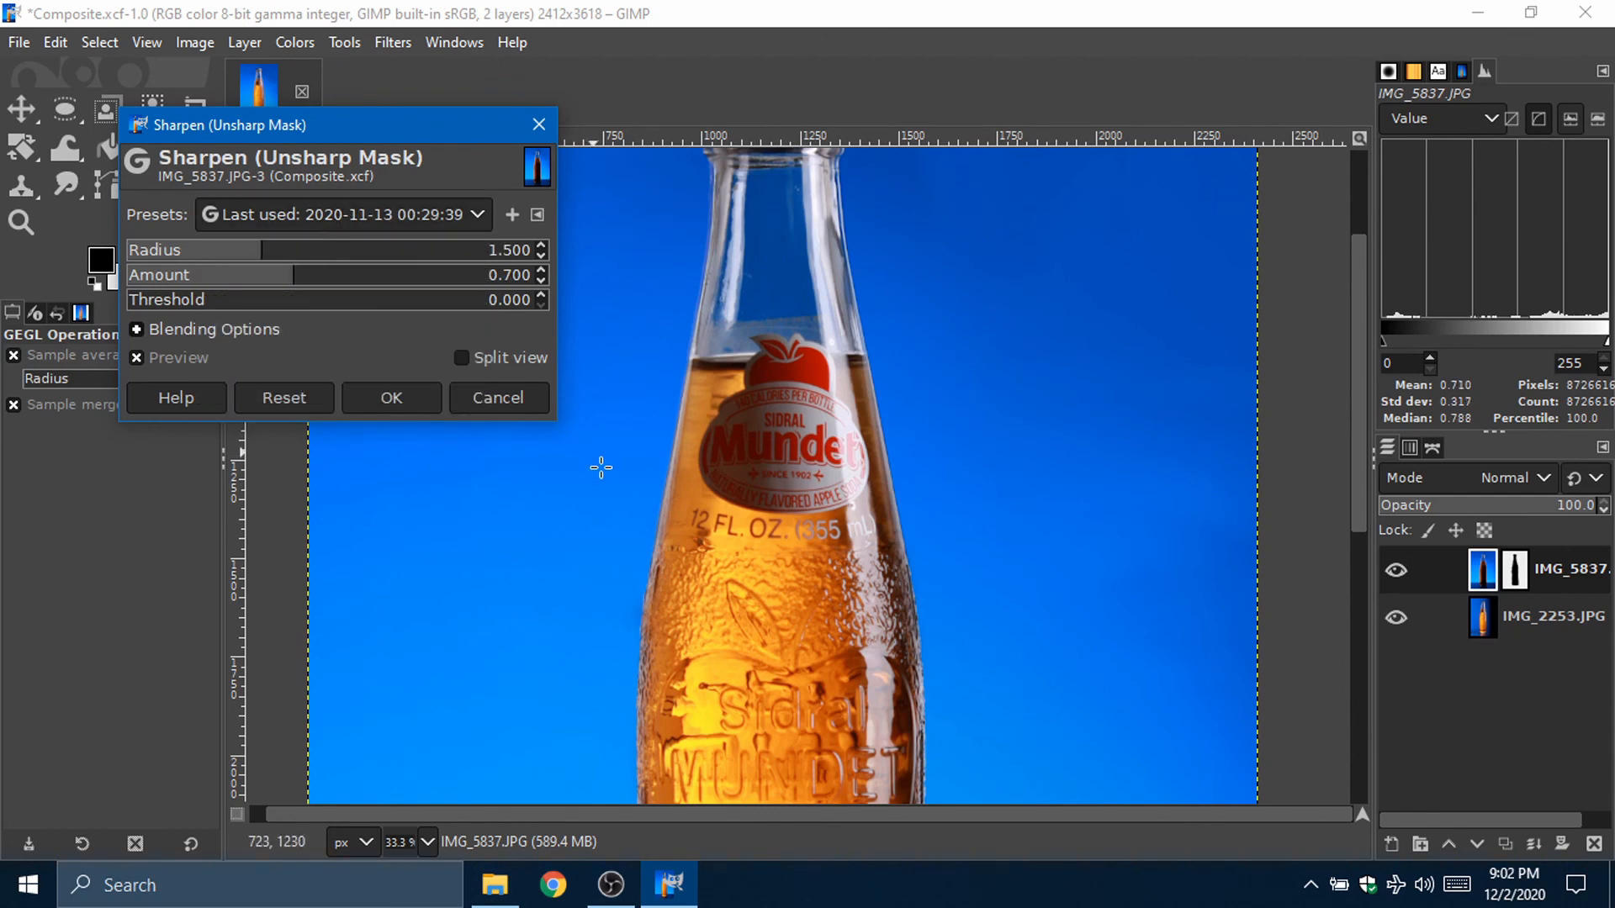
pyautogui.press('1')
pyautogui.scroll(4, 740, 500)
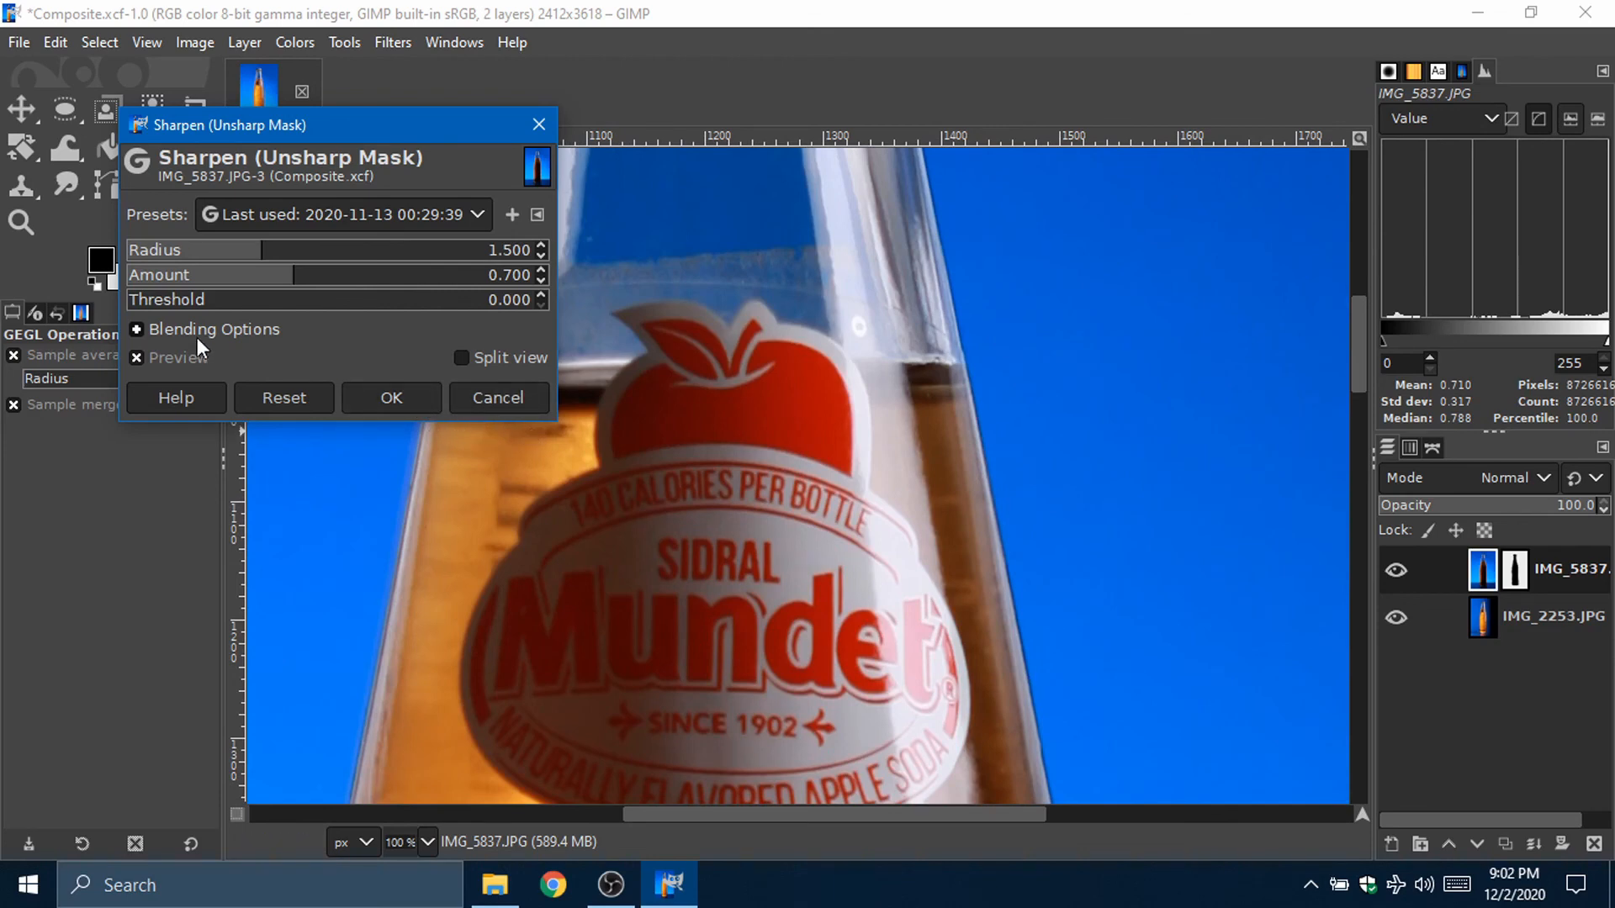
pyautogui.click(190, 358)
pyautogui.click(194, 364)
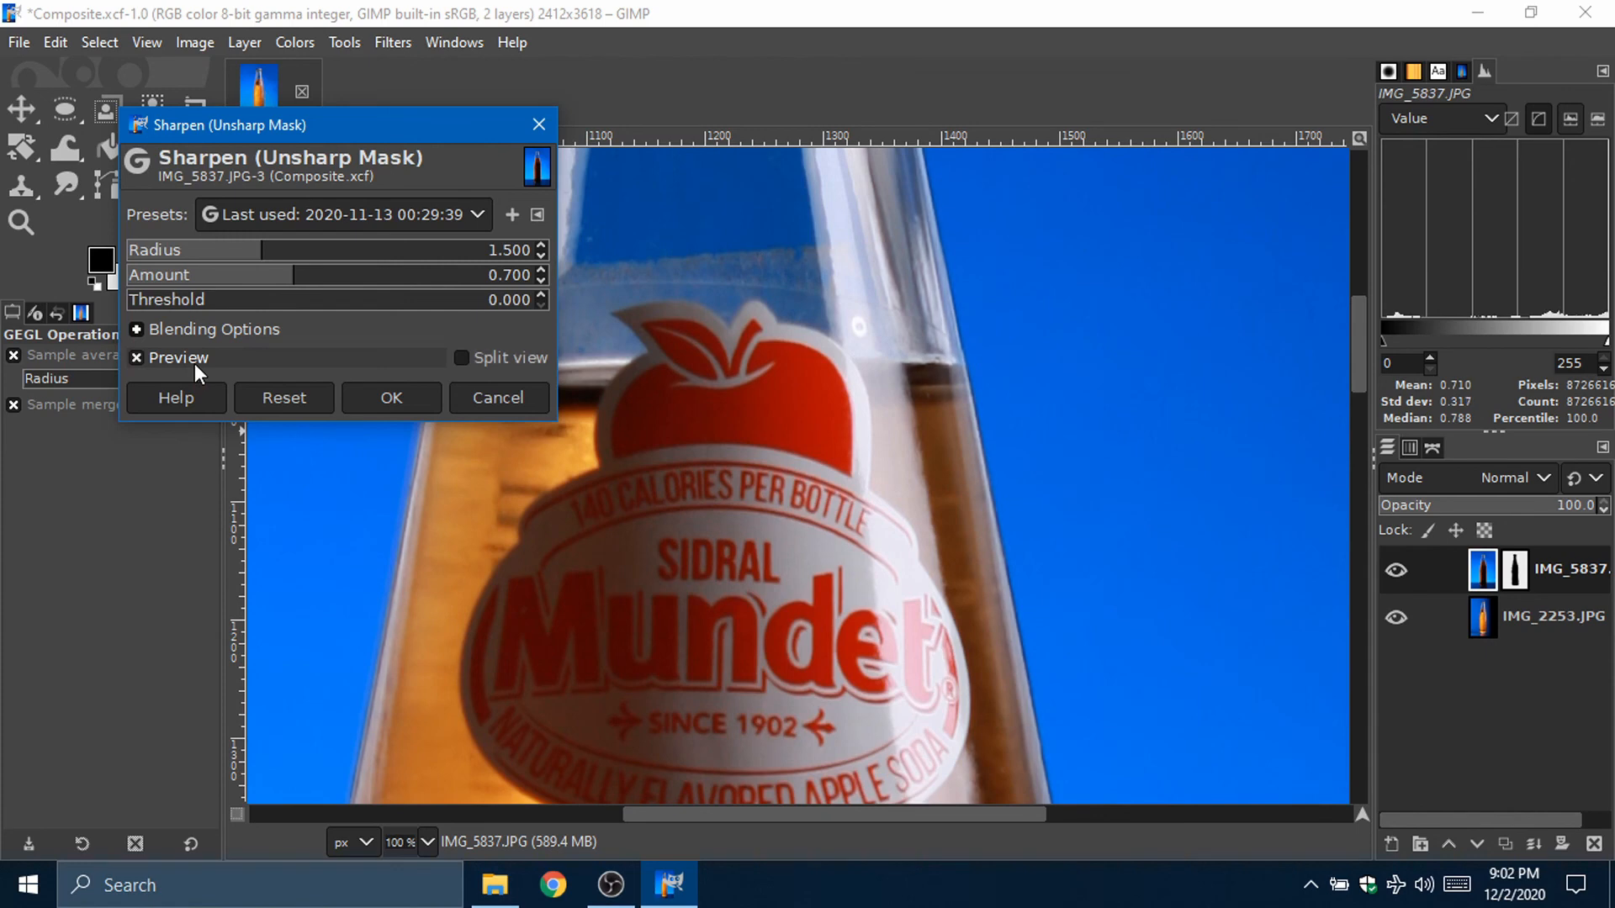
pyautogui.click(407, 402)
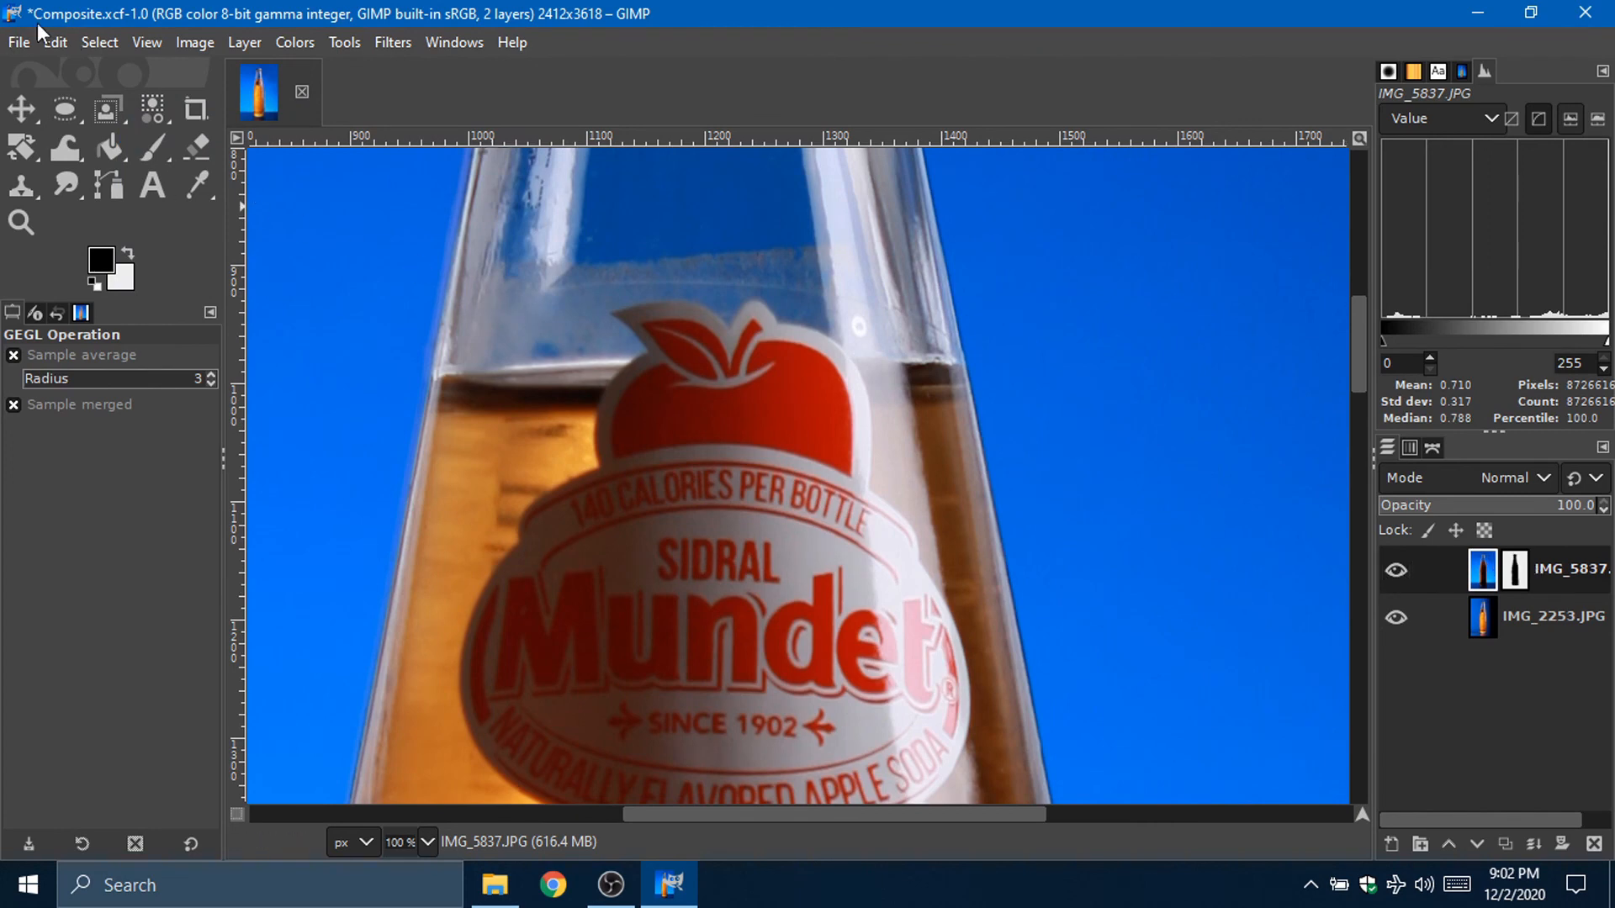
# Step: Save the image to its existing file Composite.xcf
pyautogui.click(21, 42)
pyautogui.click(143, 310)
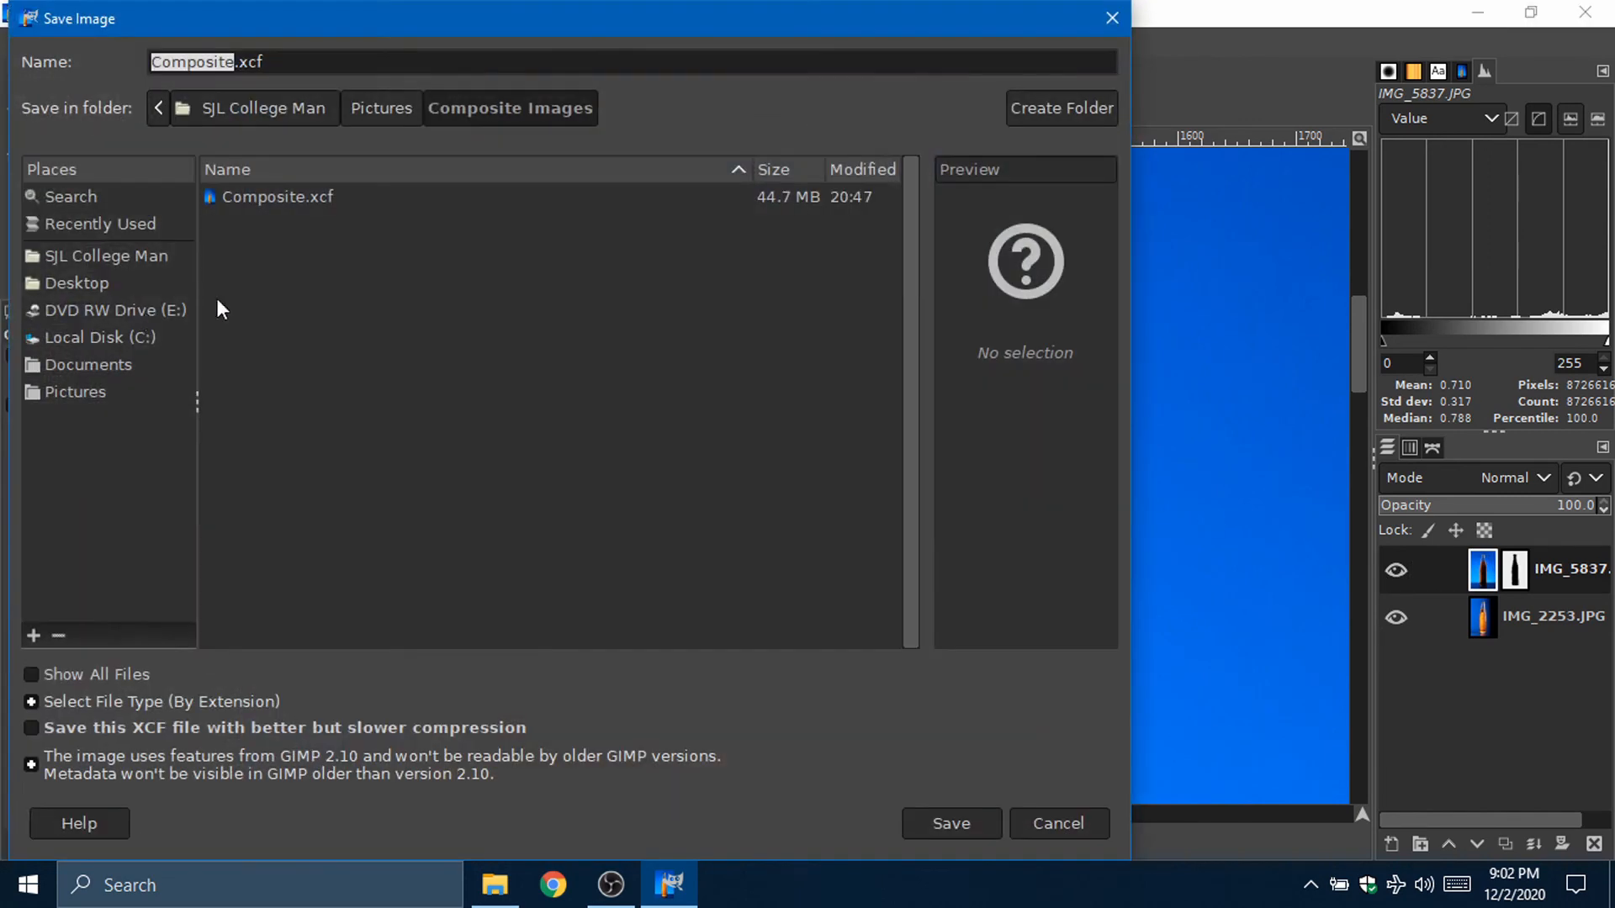
pyautogui.click(1061, 817)
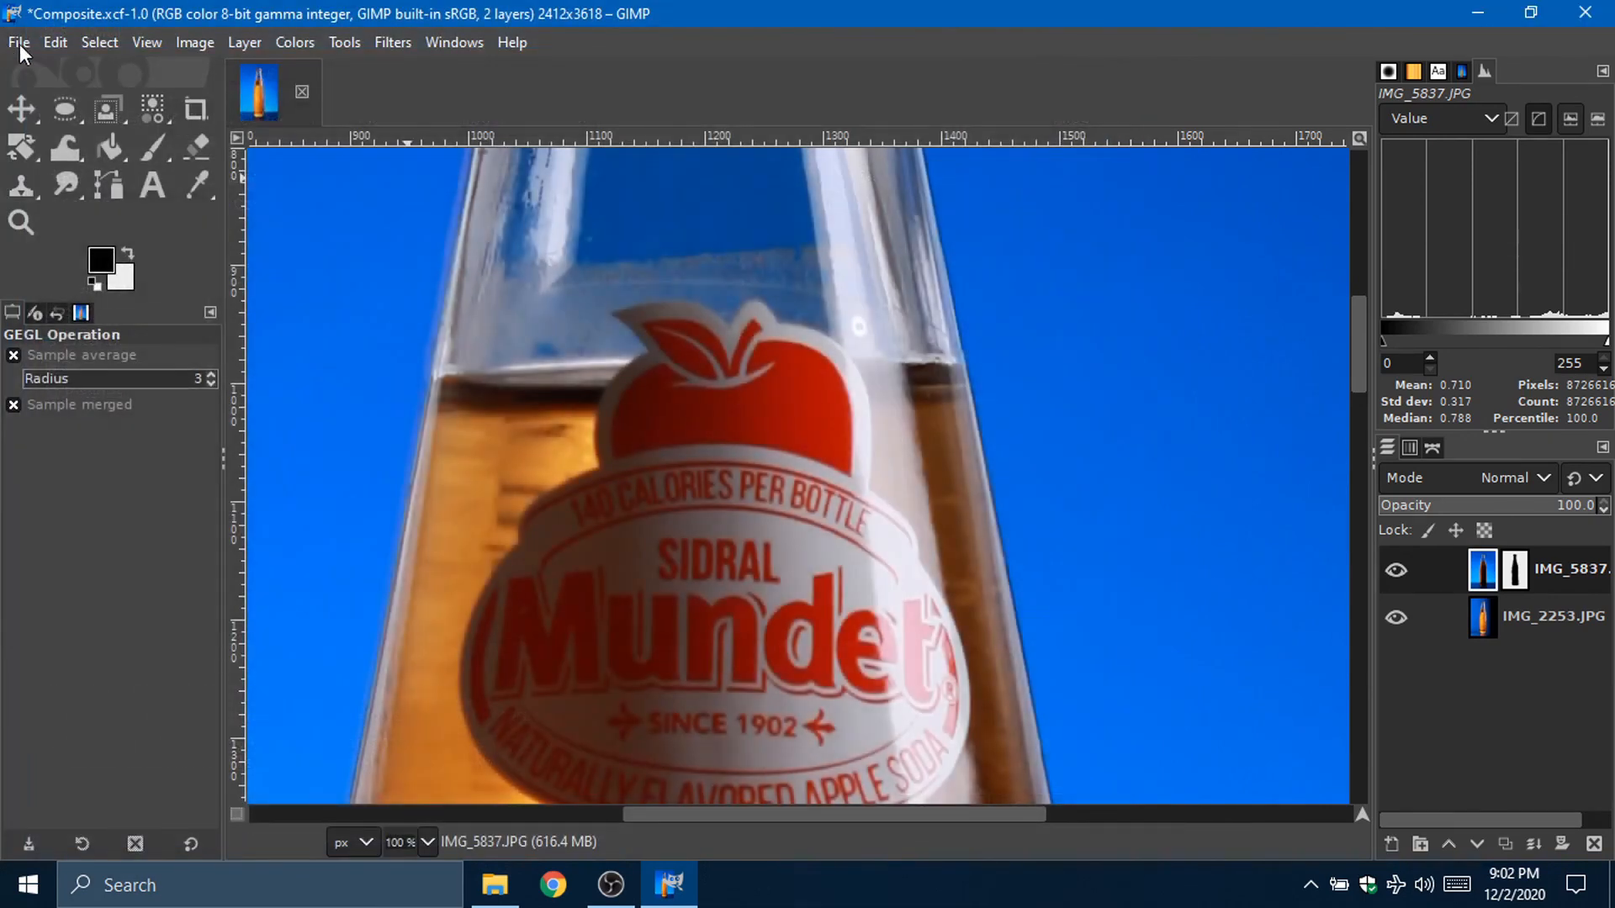
pyautogui.click(18, 42)
pyautogui.click(151, 286)
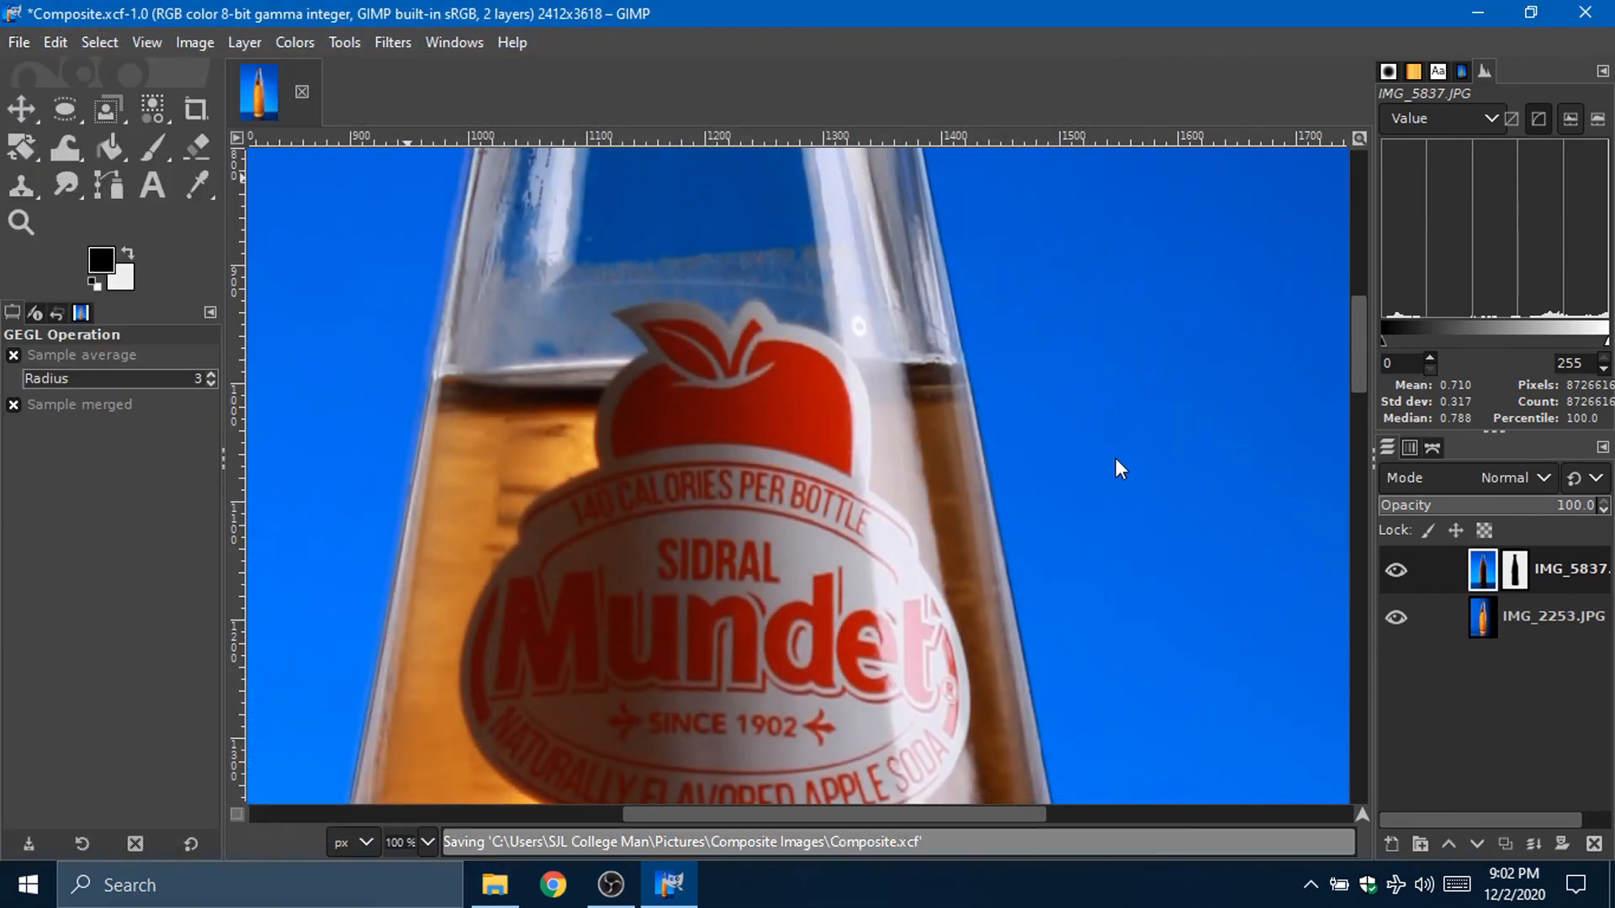
# Step: Apply the layer mask of the IMG_5837.JPG layer
pyautogui.rightClick(1514, 567)
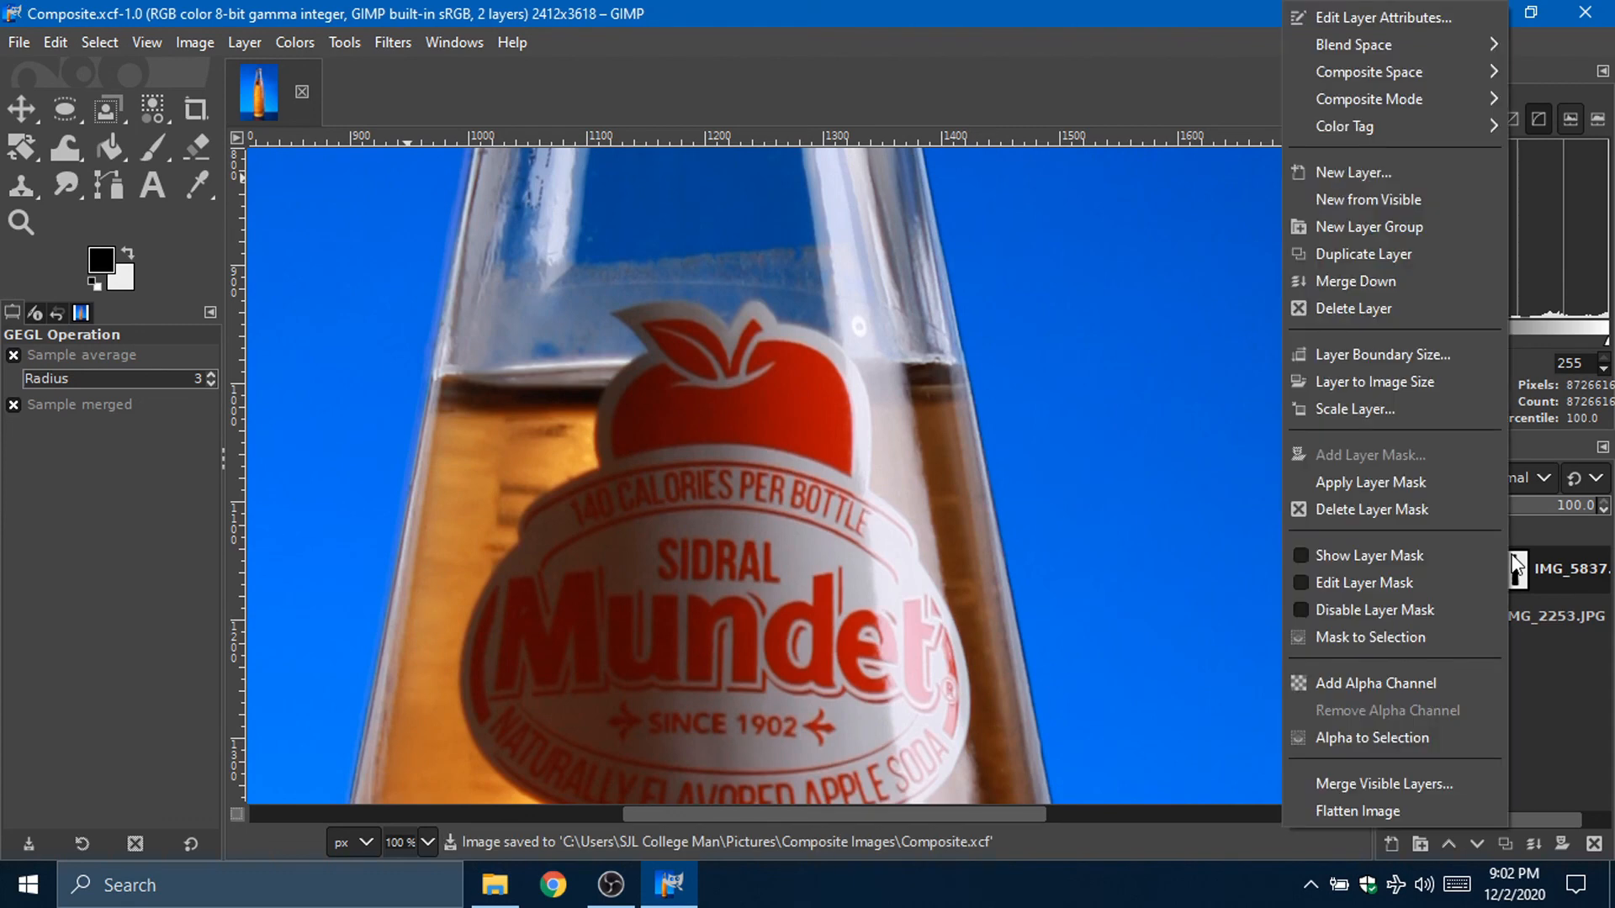
pyautogui.click(1366, 486)
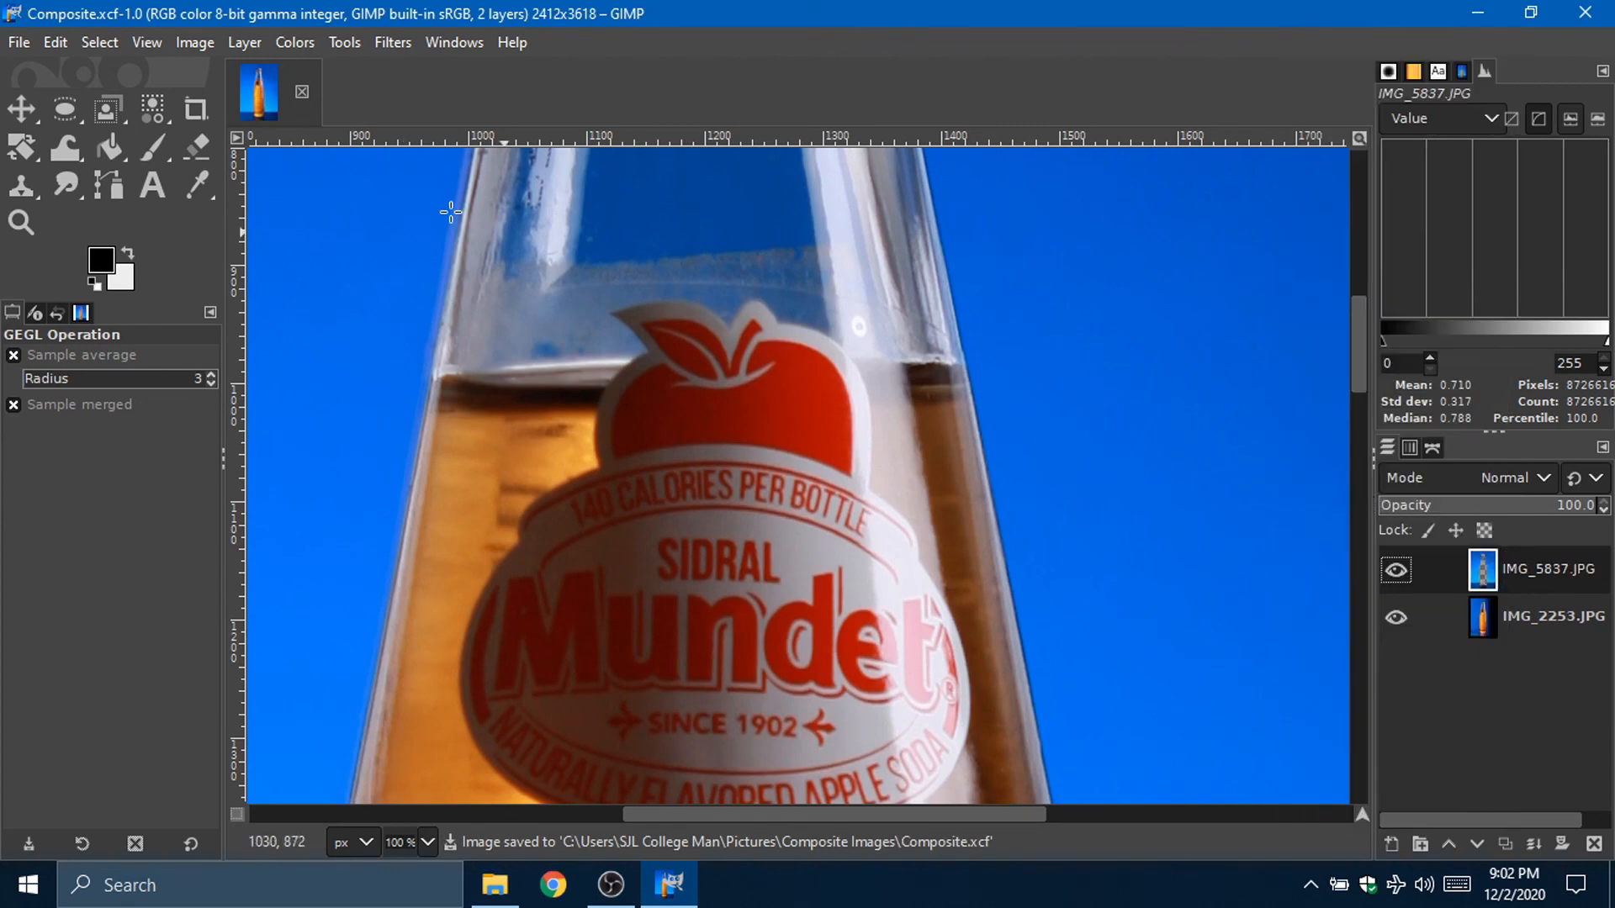
pyautogui.click(415, 34)
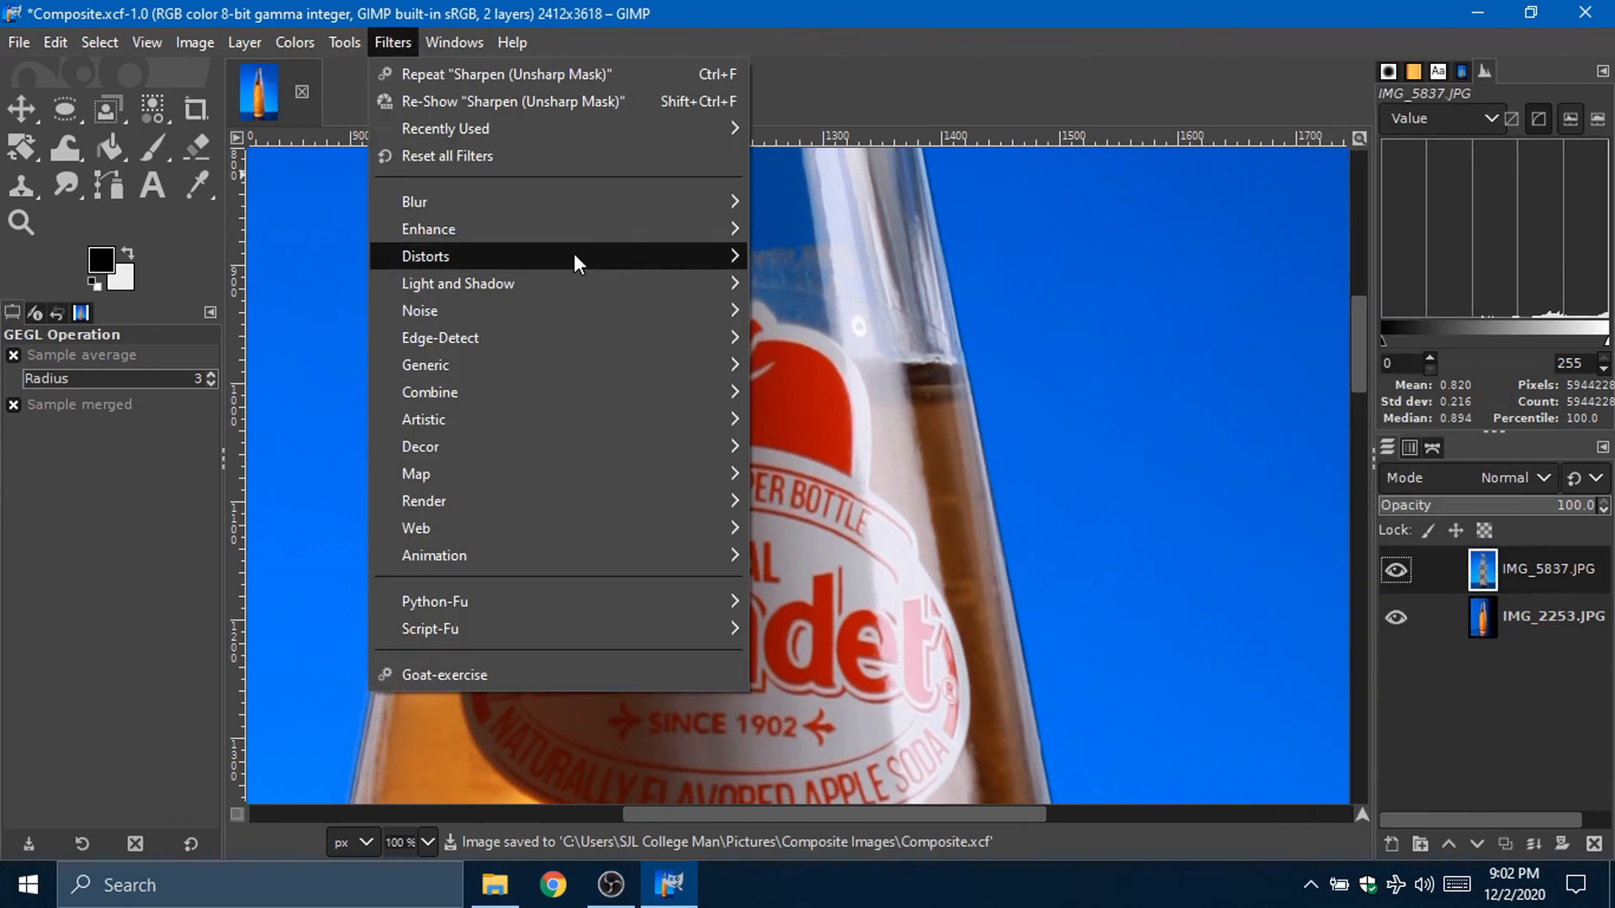
pyautogui.moveTo(589, 233)
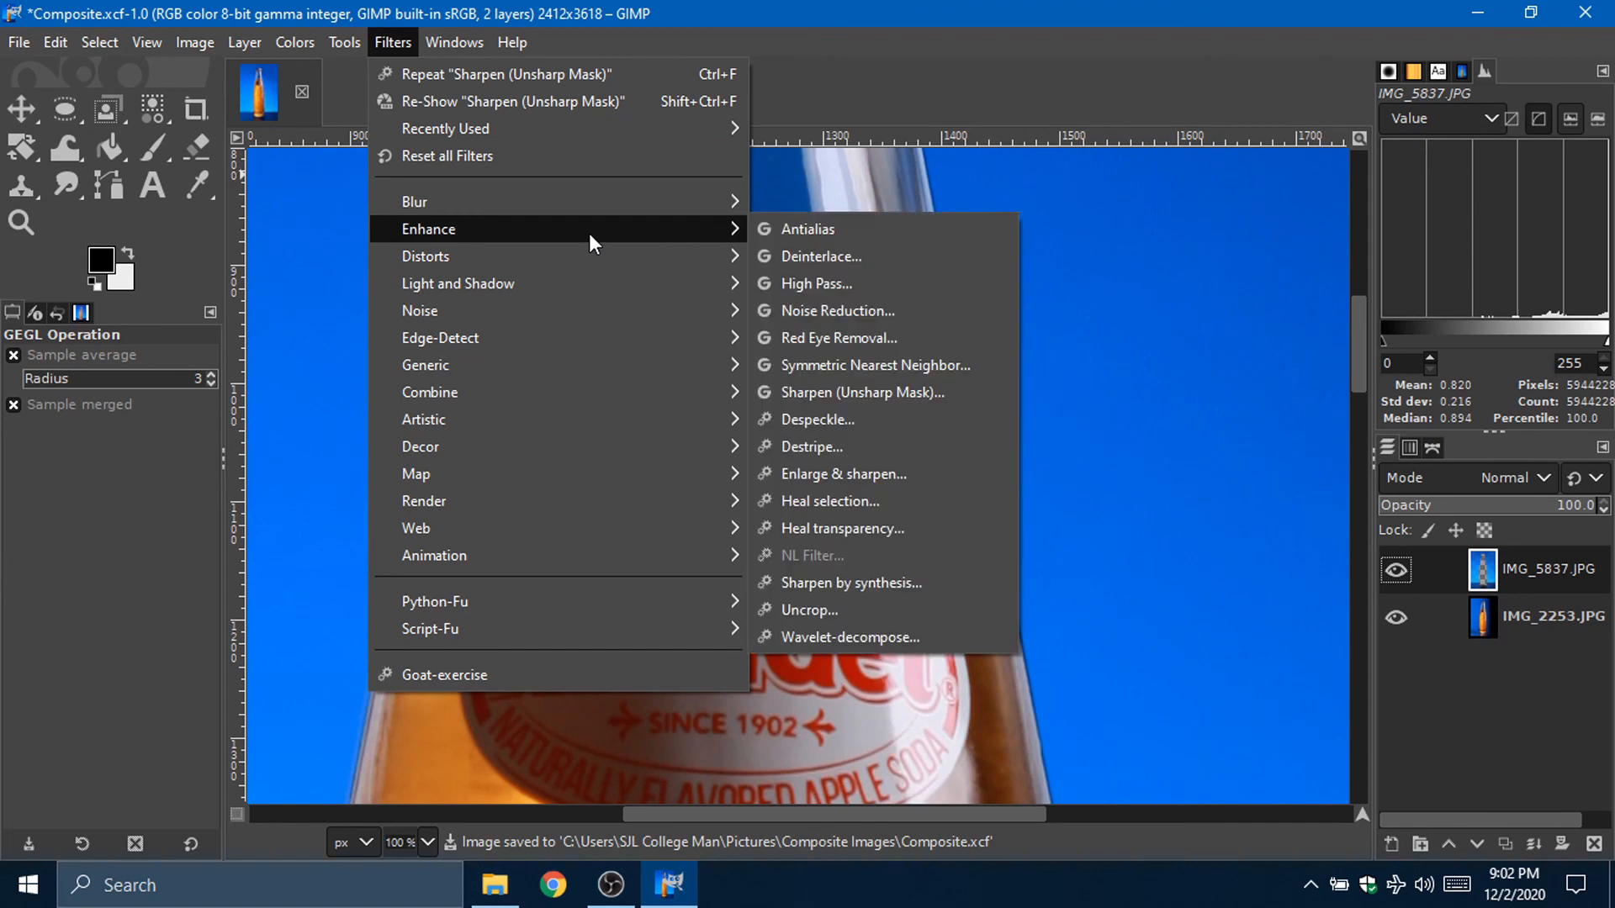
pyautogui.click(887, 389)
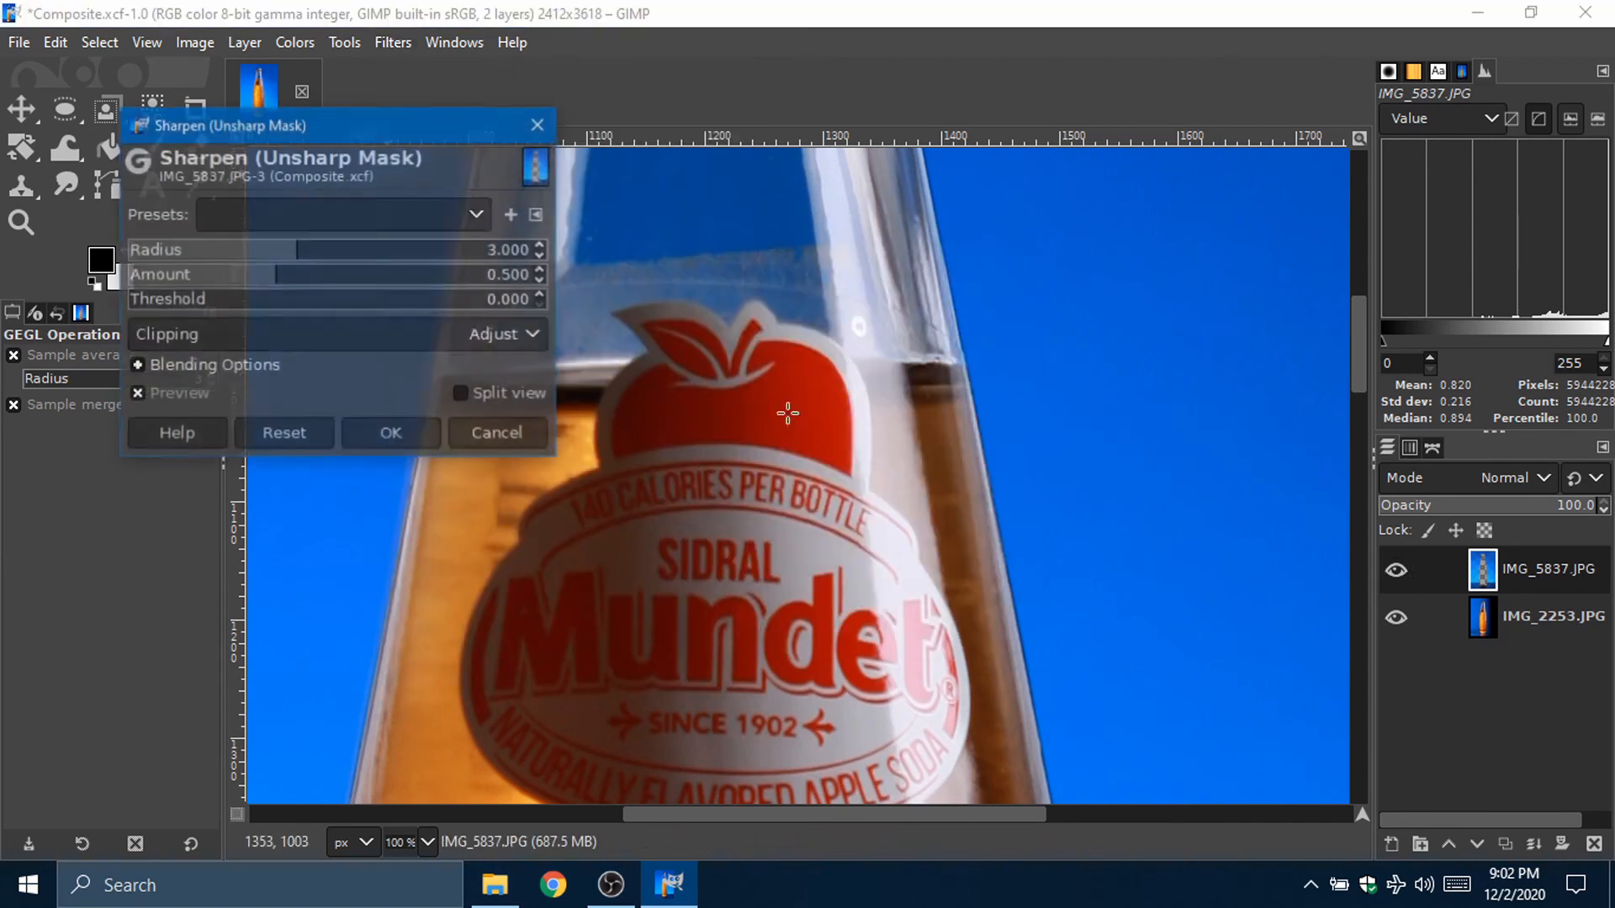
pyautogui.click(387, 214)
pyautogui.click(366, 272)
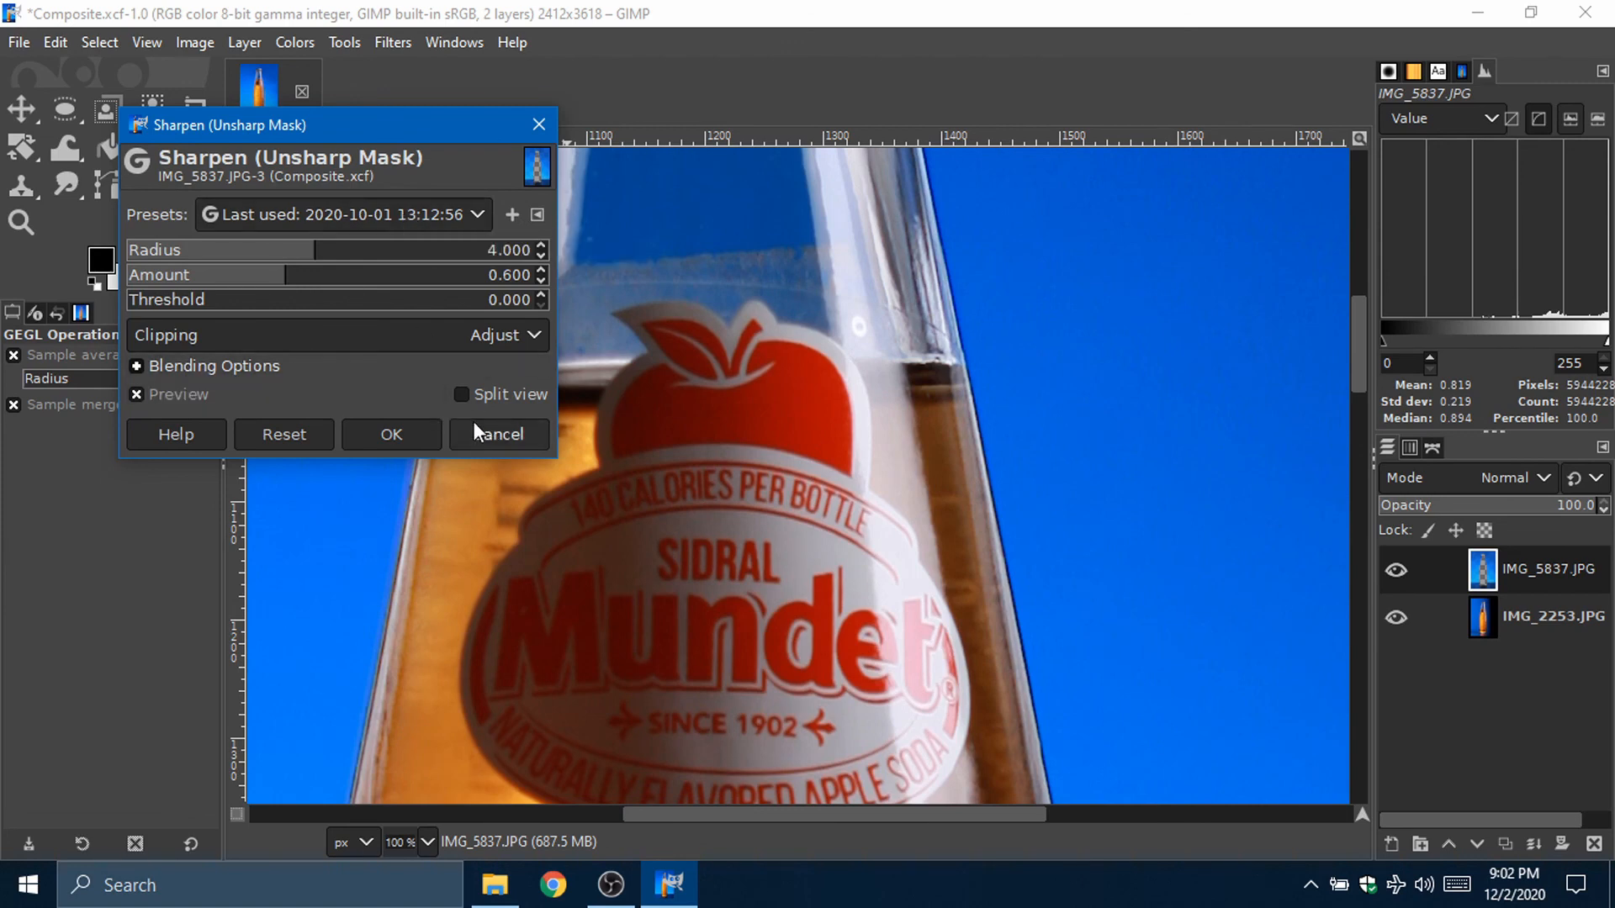
pyautogui.click(498, 431)
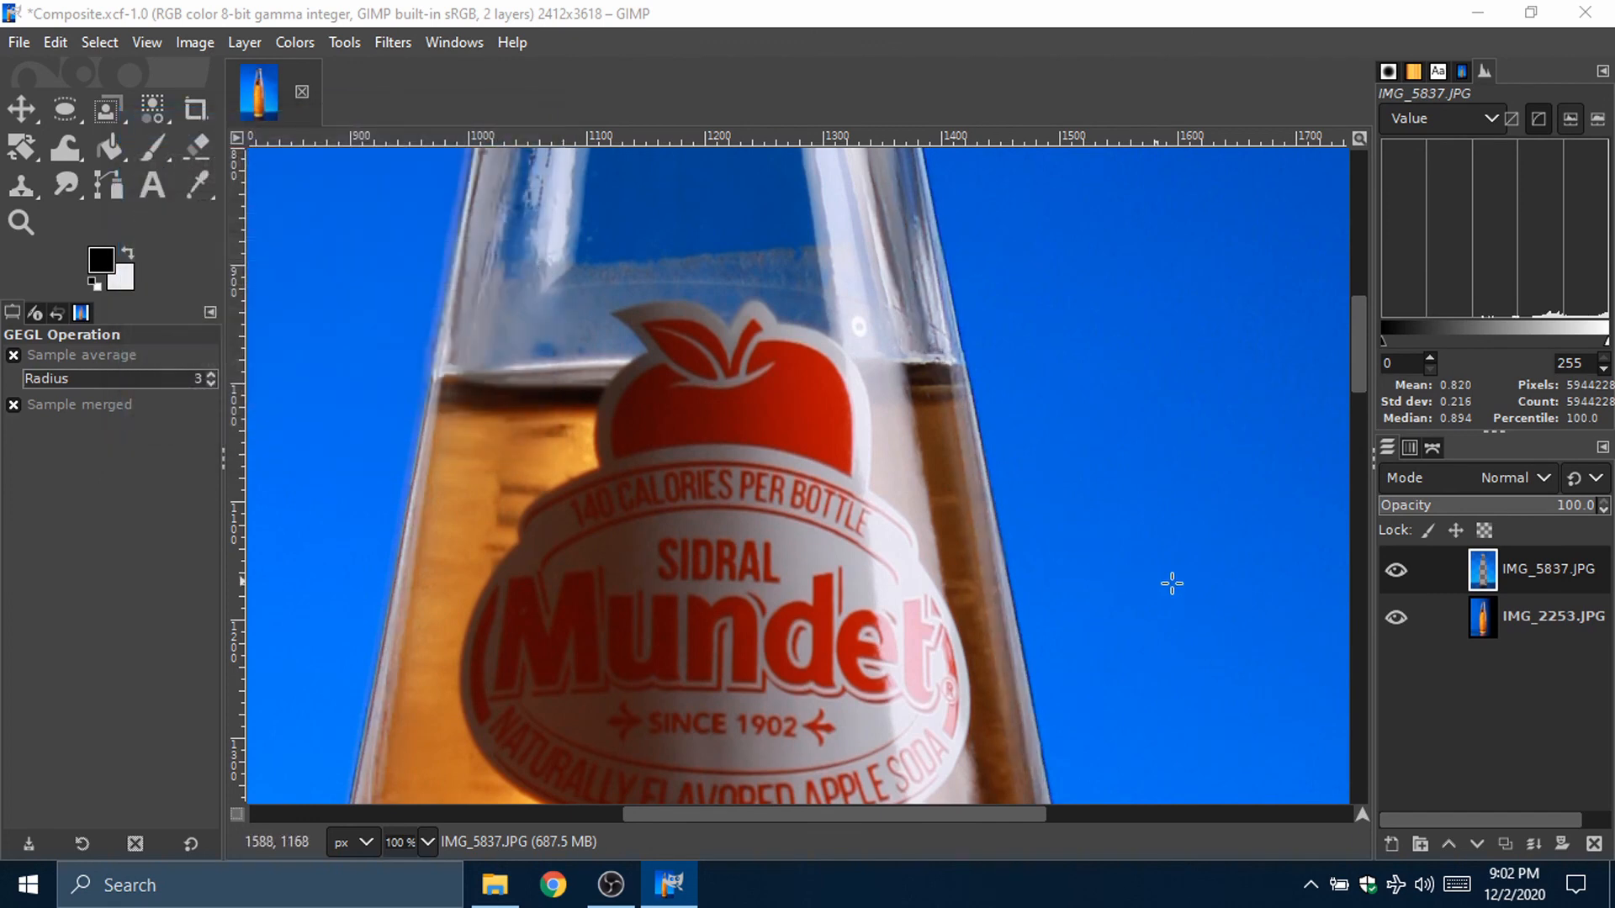
pyautogui.click(1472, 629)
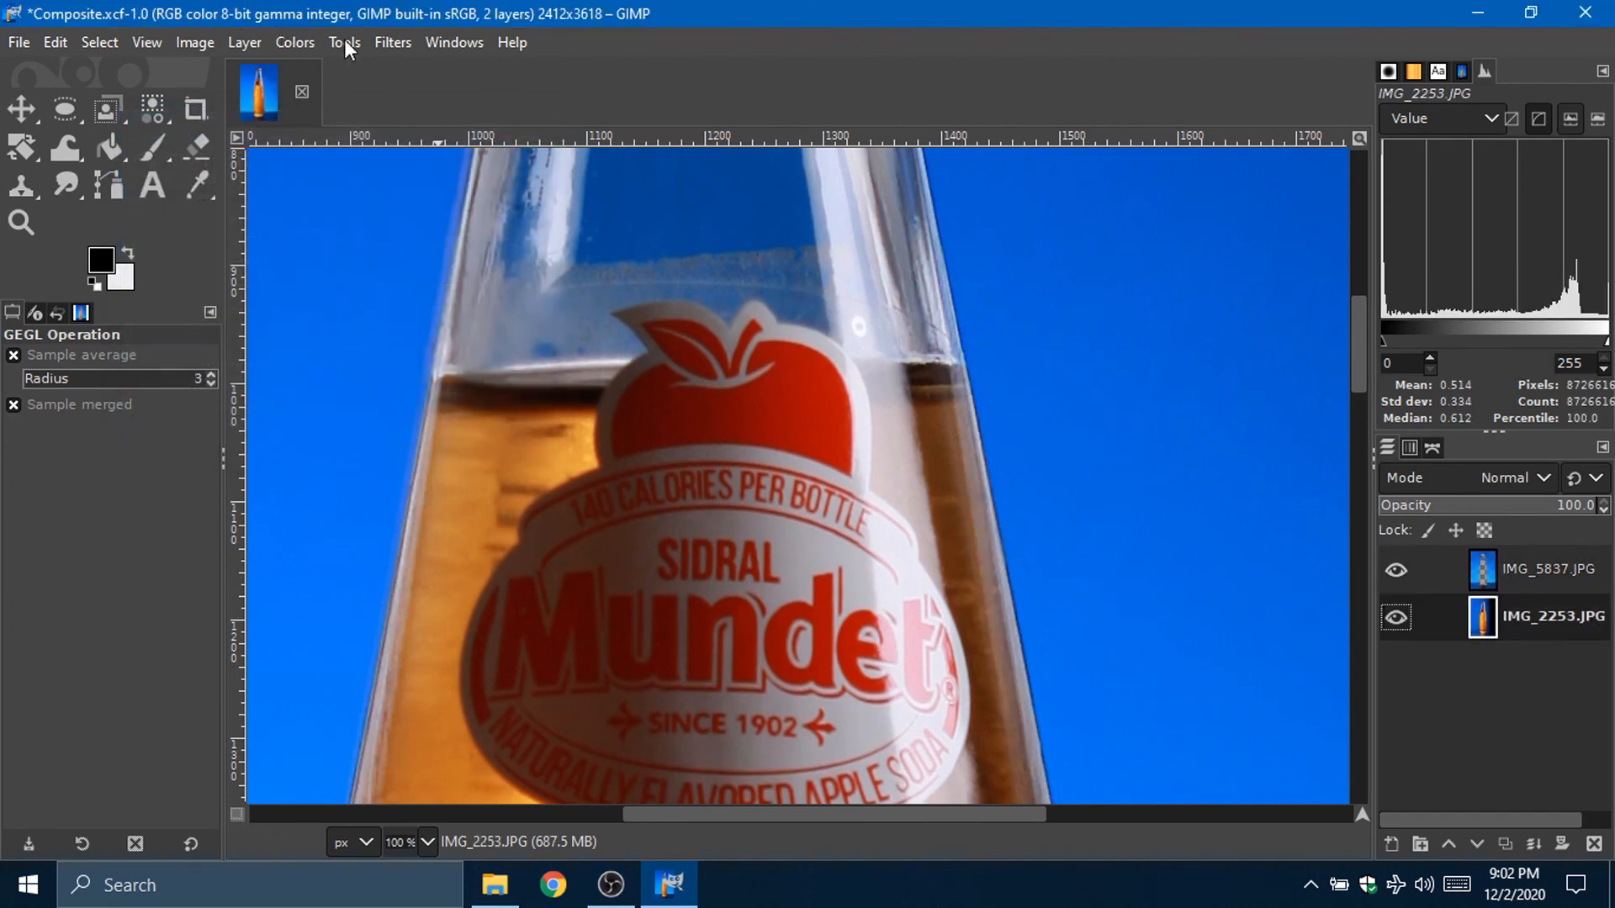
pyautogui.click(392, 43)
pyautogui.moveTo(514, 240)
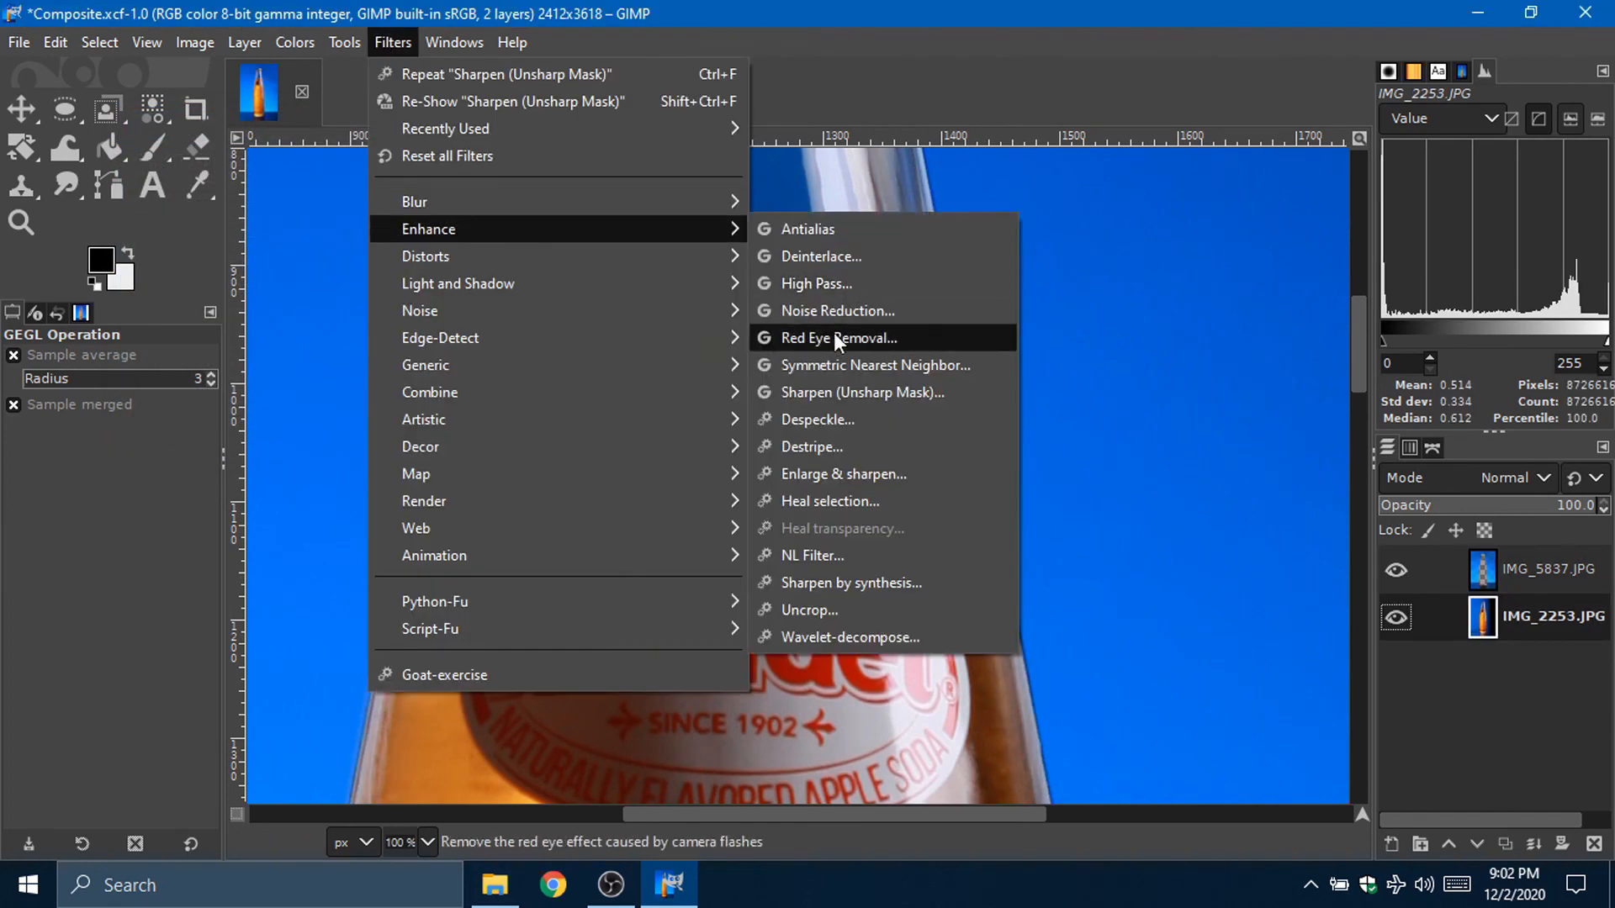
pyautogui.click(888, 393)
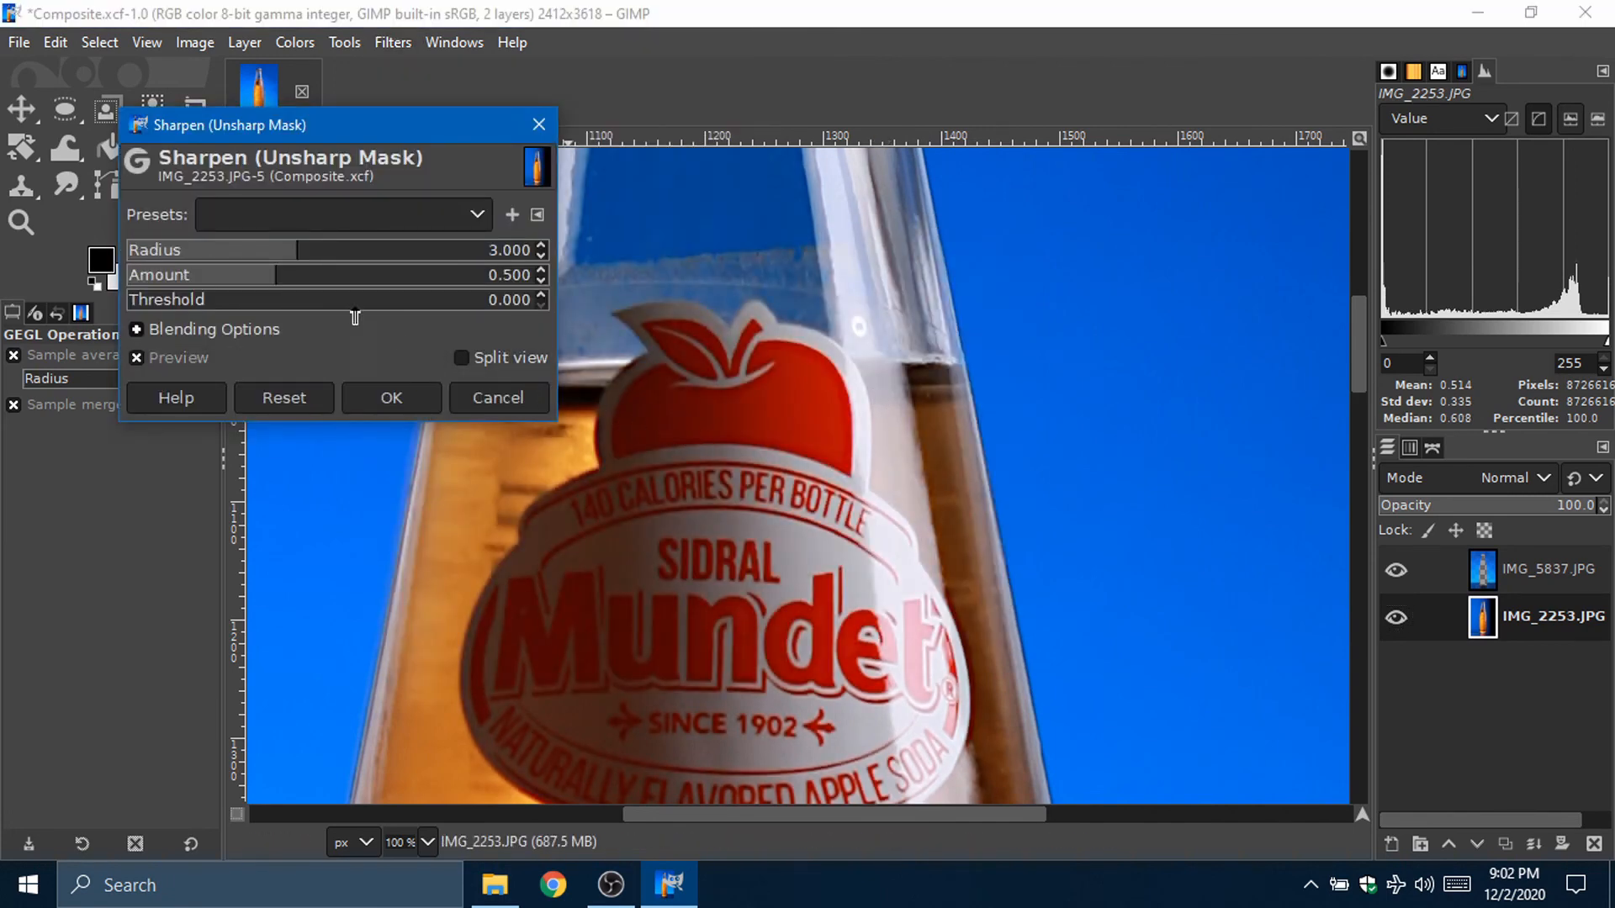
pyautogui.click(402, 229)
pyautogui.click(387, 270)
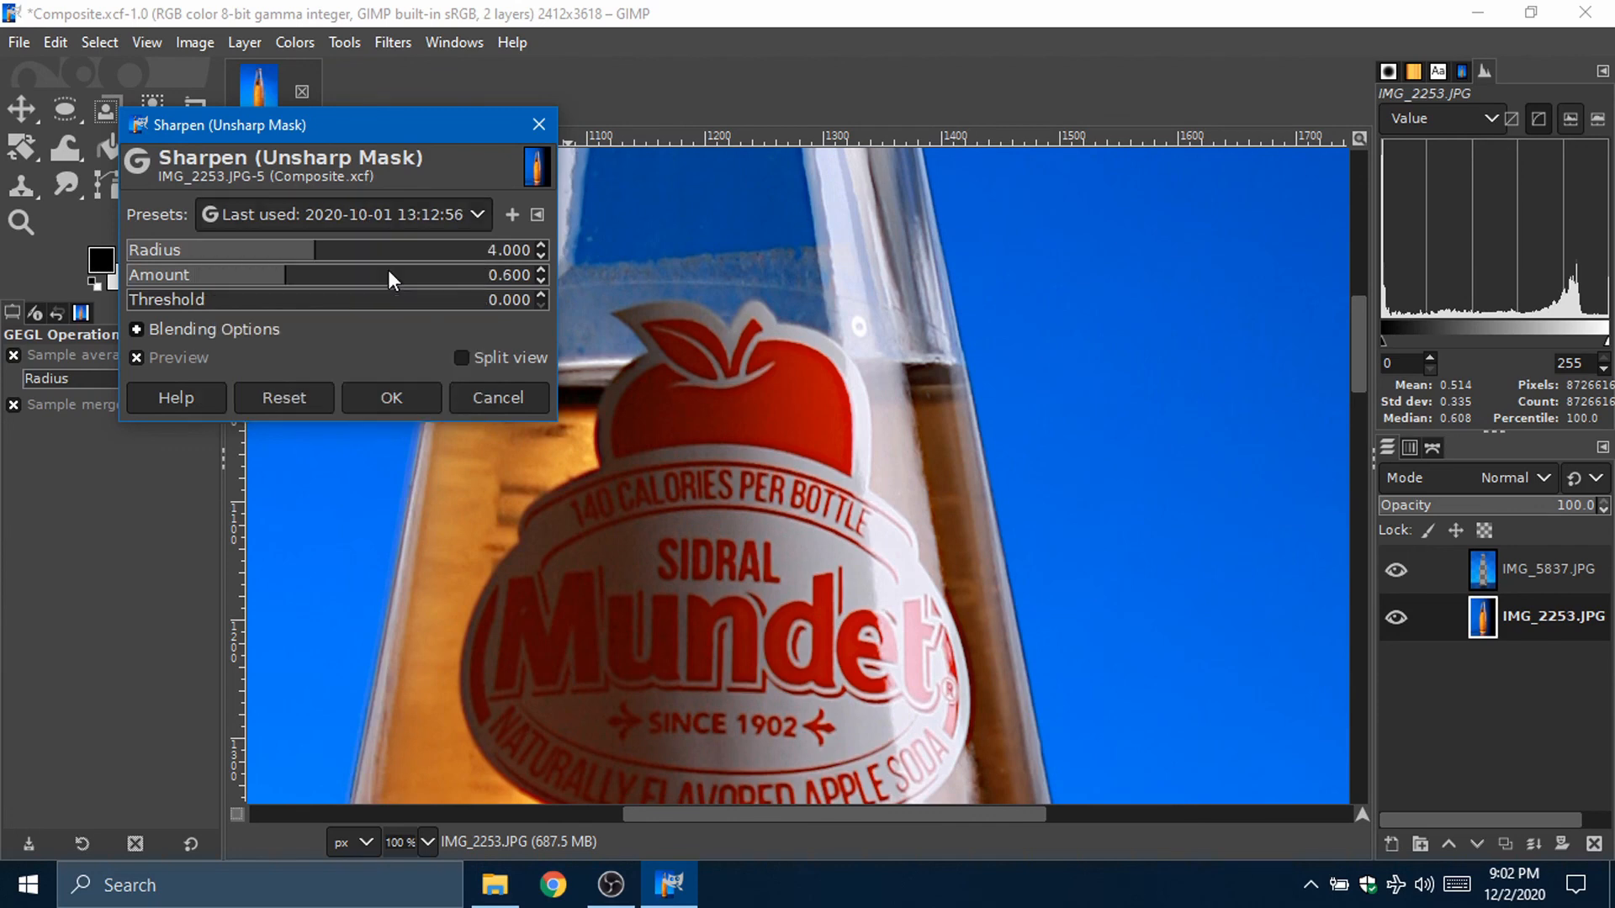
pyautogui.click(384, 213)
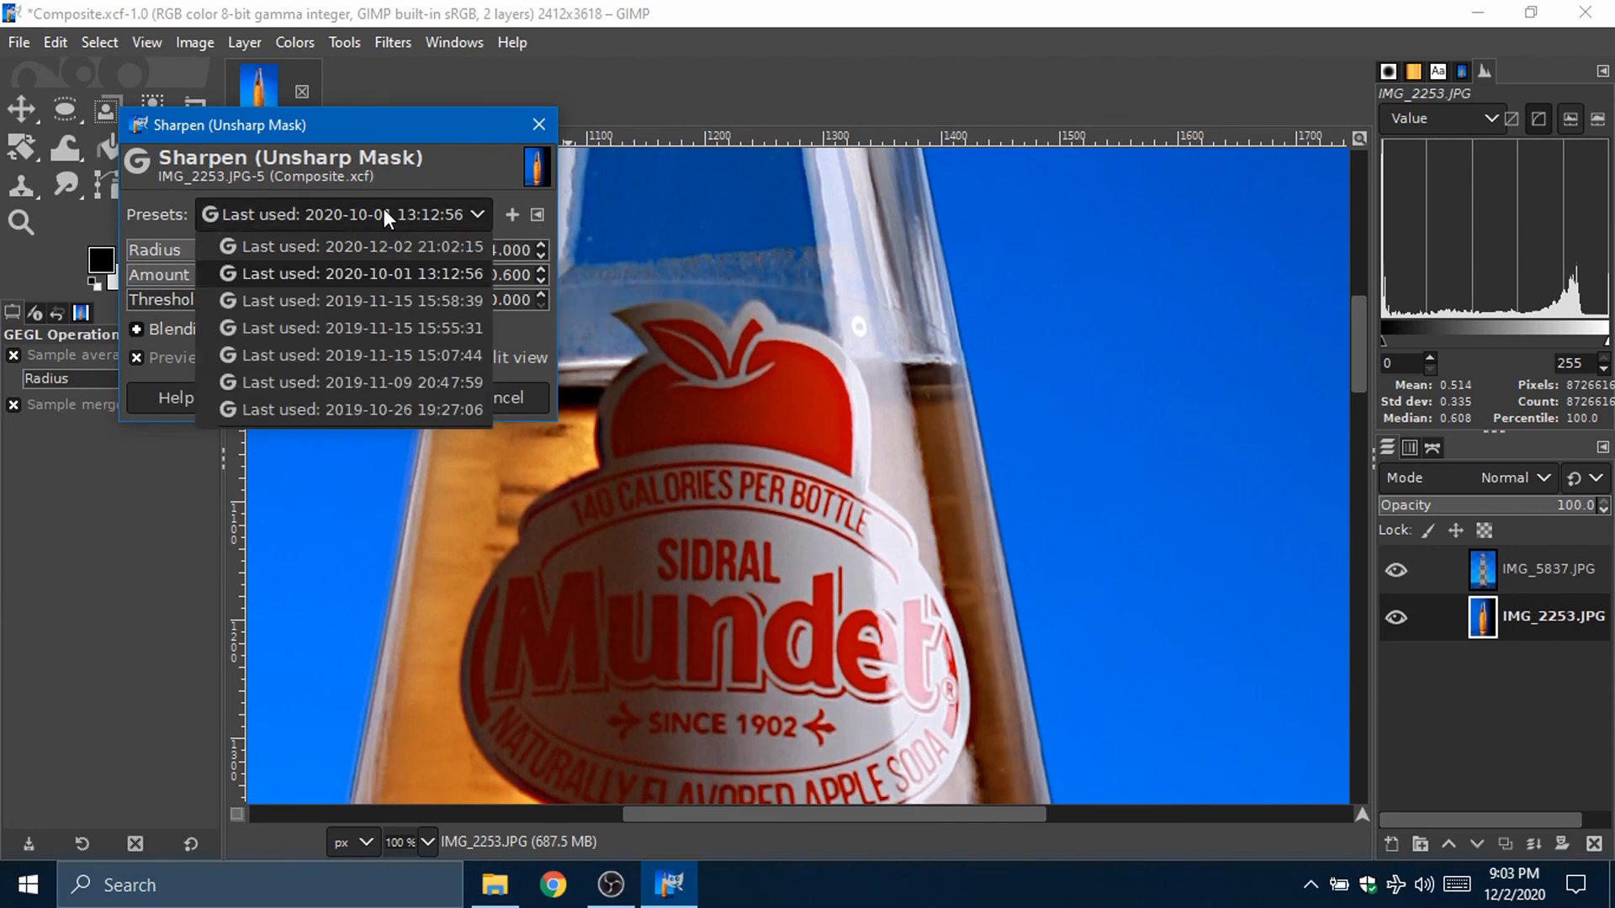
pyautogui.click(356, 246)
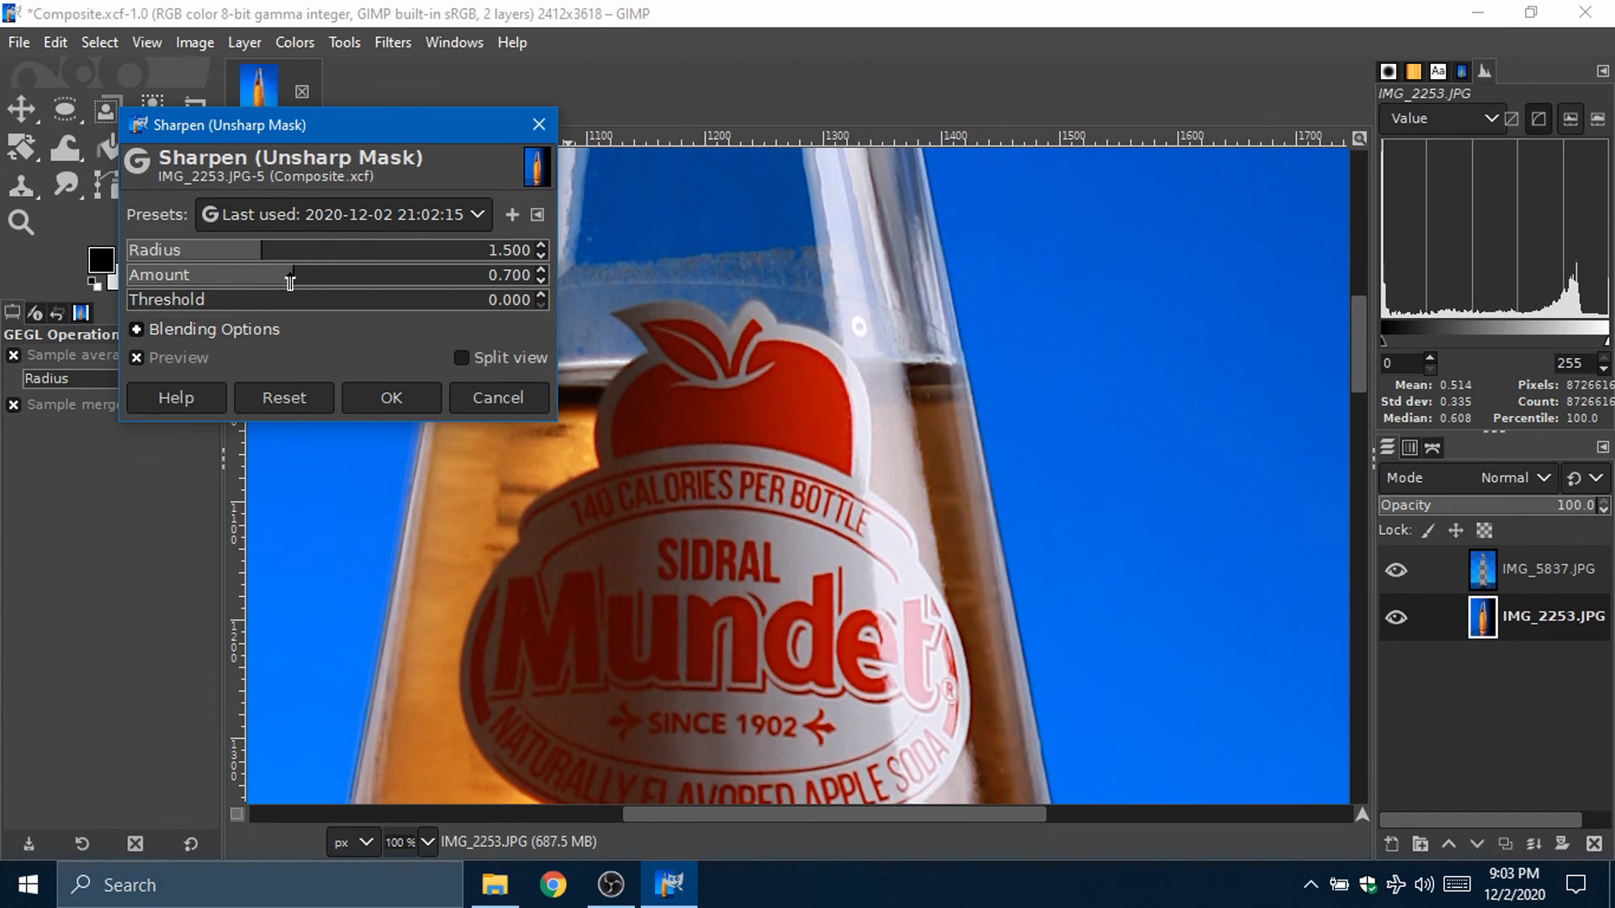
# Step: Set the unsharp mask amount to 0.293 and threshold to 0.151, keep radius 1.5, and apply the sharpening to the IMG_2253.JPG layer
pyautogui.moveTo(294, 281)
pyautogui.mouseDown()
pyautogui.moveTo(234, 276)
pyautogui.moveTo(265, 276)
pyautogui.mouseUp()
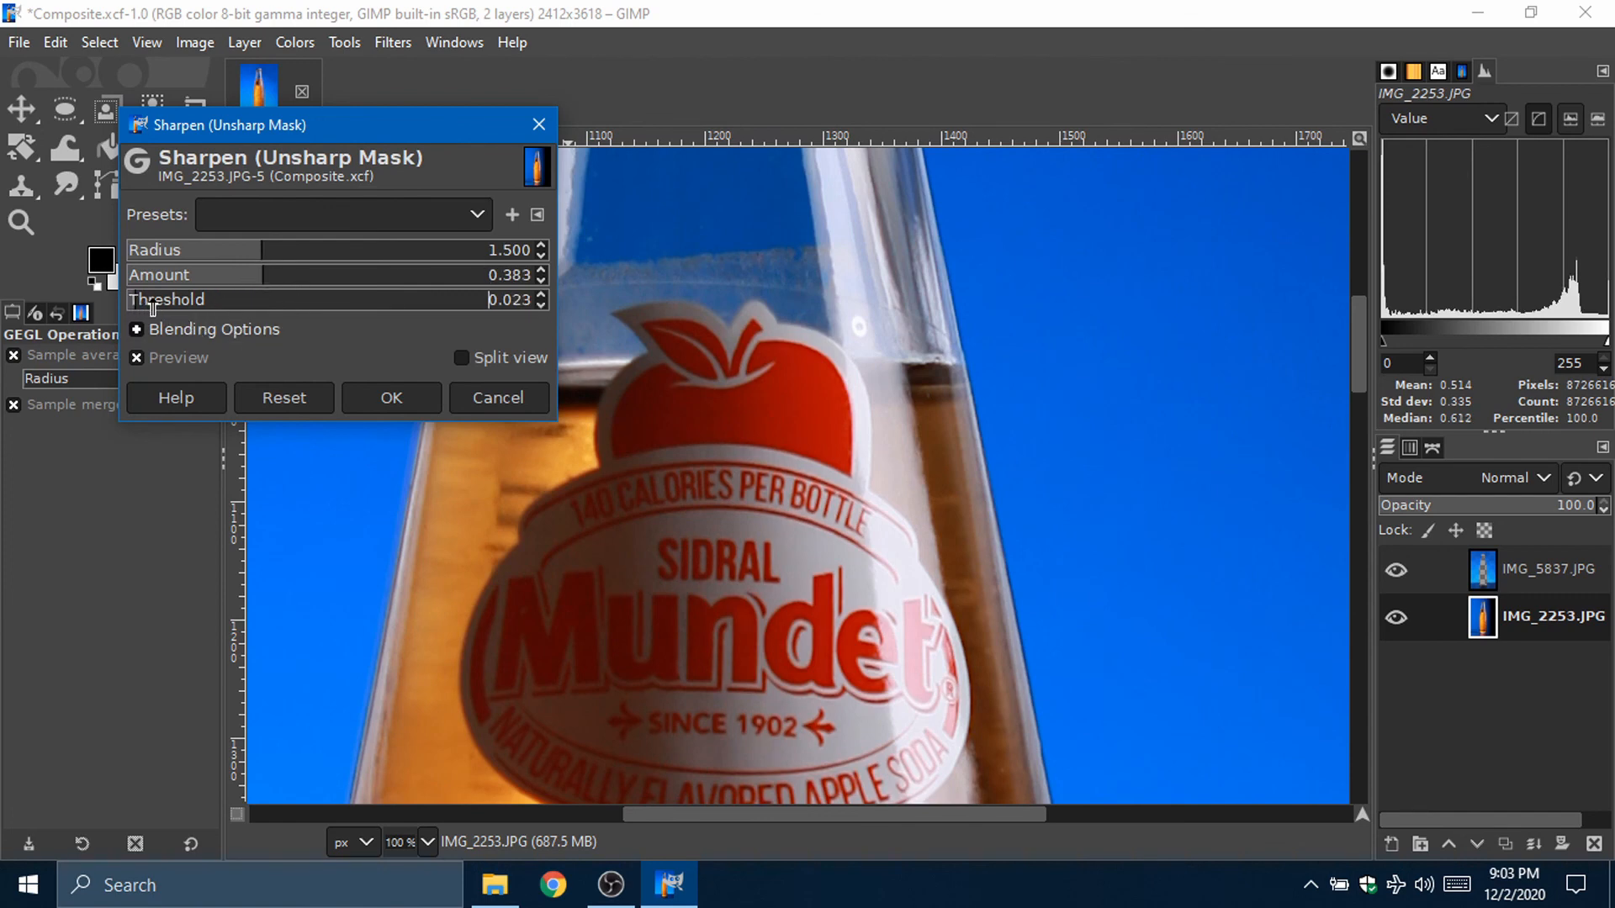
pyautogui.click(179, 308)
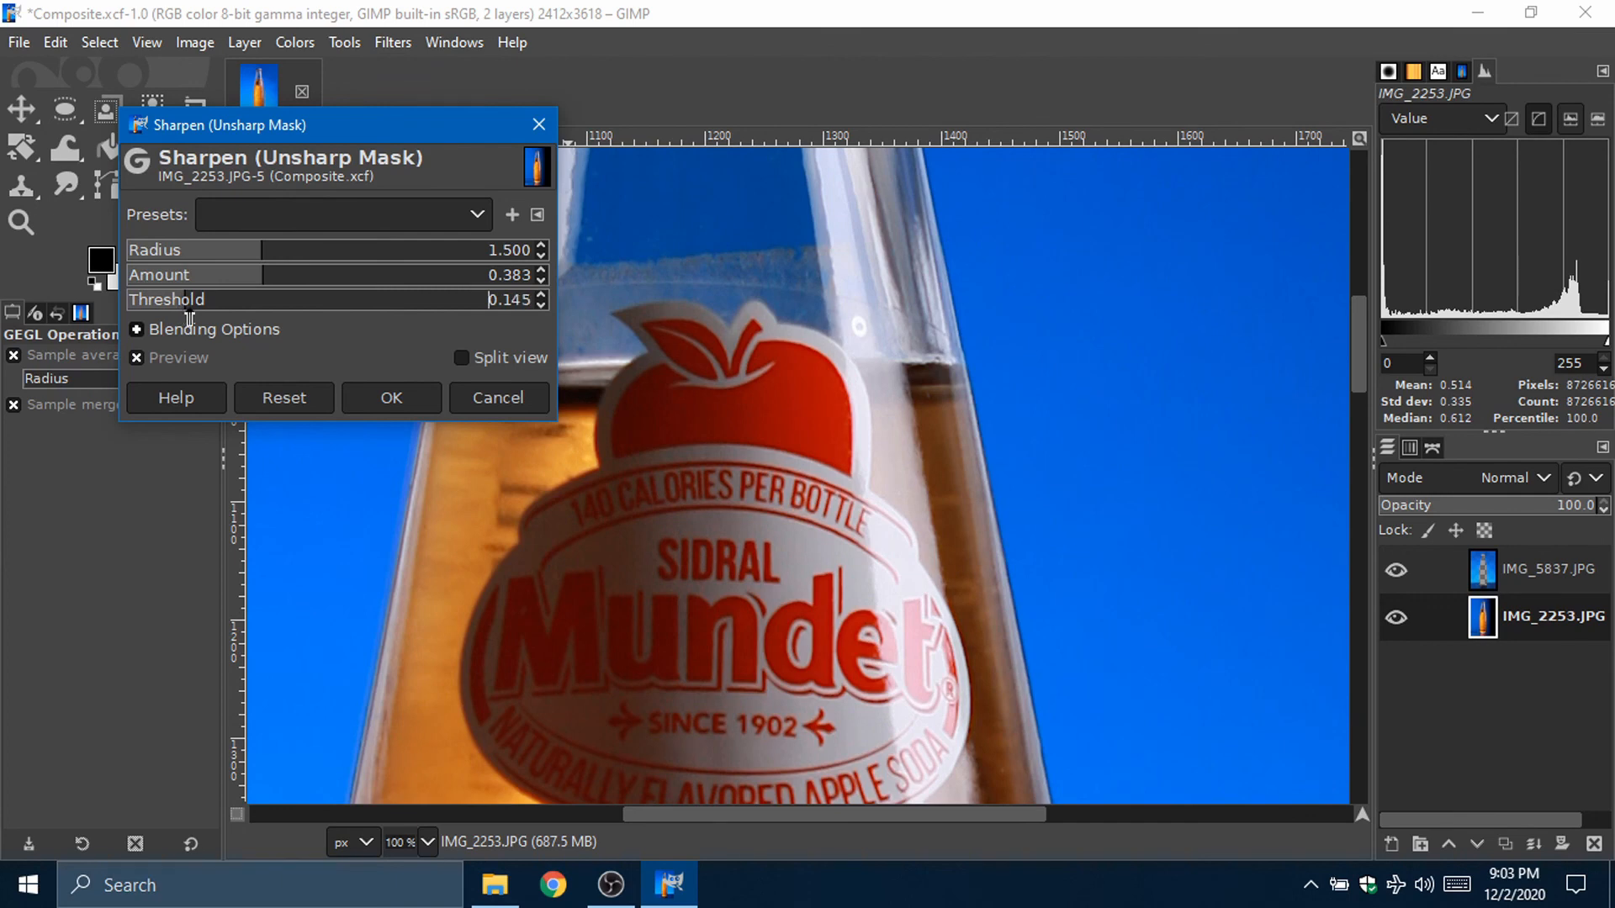
pyautogui.moveTo(190, 310); pyautogui.dragTo(250, 292)
pyautogui.scroll(-2, 649, 473)
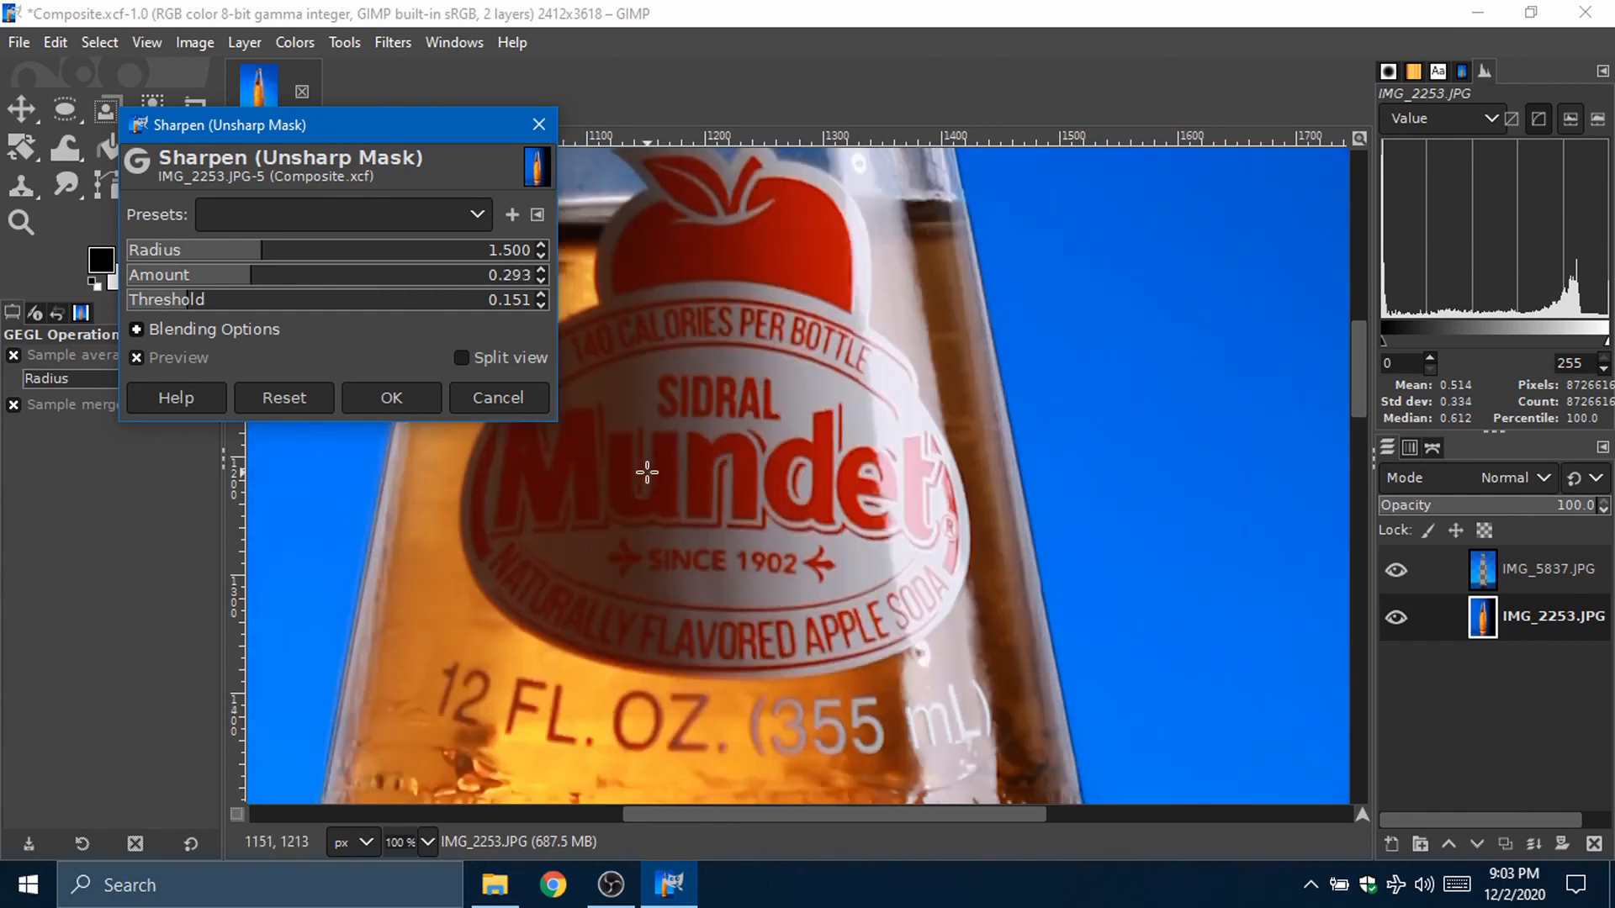
pyautogui.click(237, 365)
pyautogui.click(236, 363)
pyautogui.click(401, 407)
# Step: Examine the sharpened composite along the whole bottle, from the cap and neck down to the base
pyautogui.scroll(10, 799, 513)
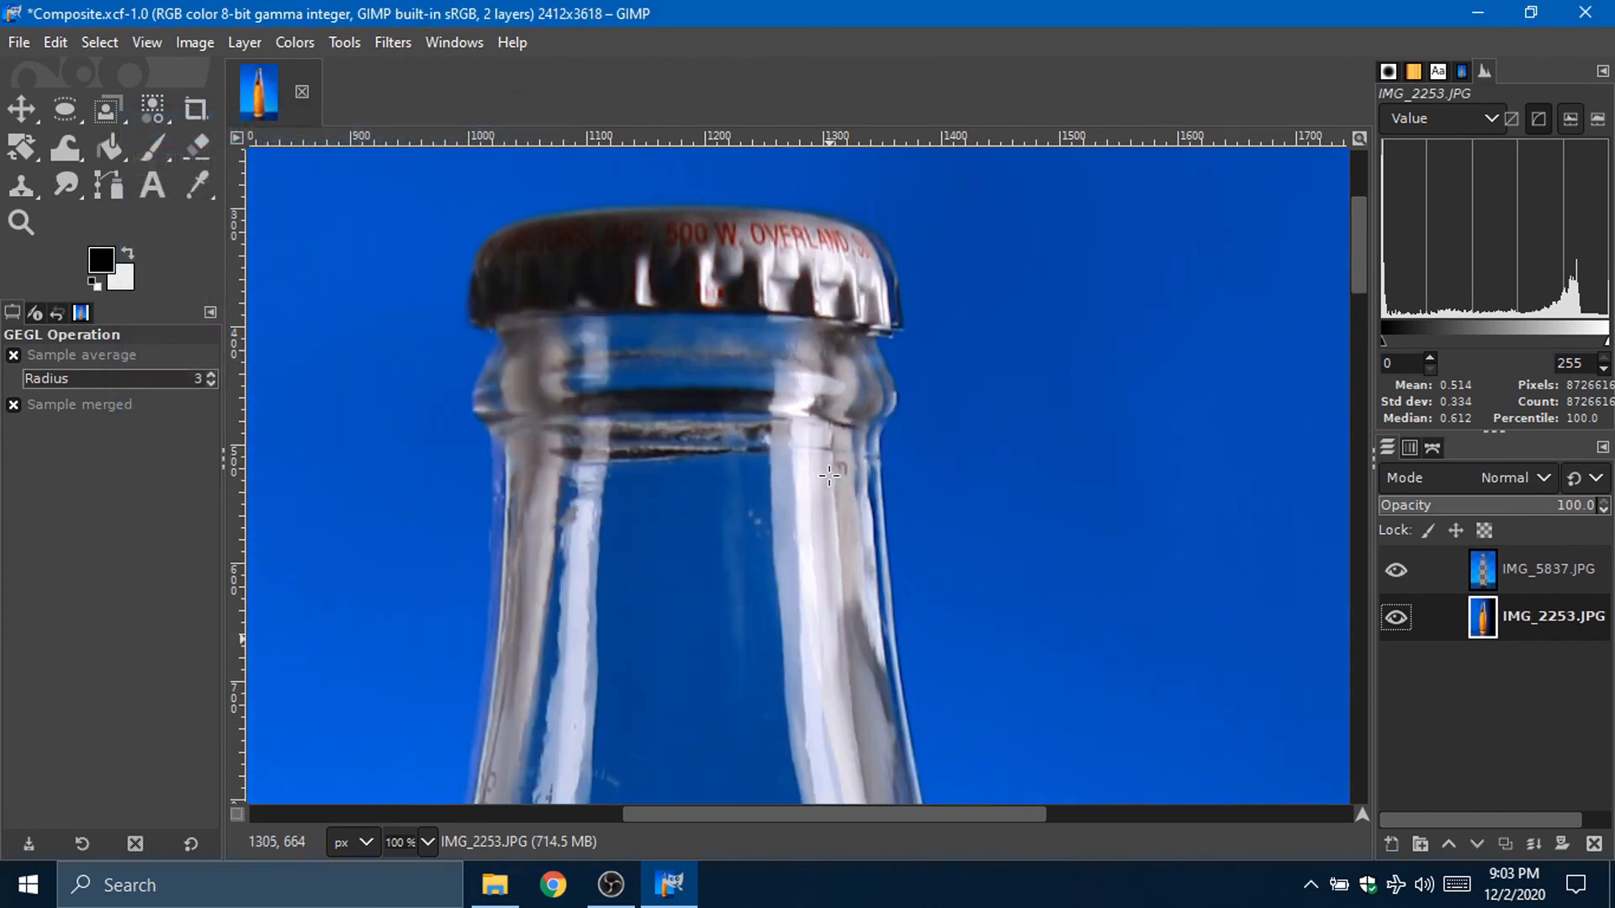
pyautogui.scroll(-5, 829, 474)
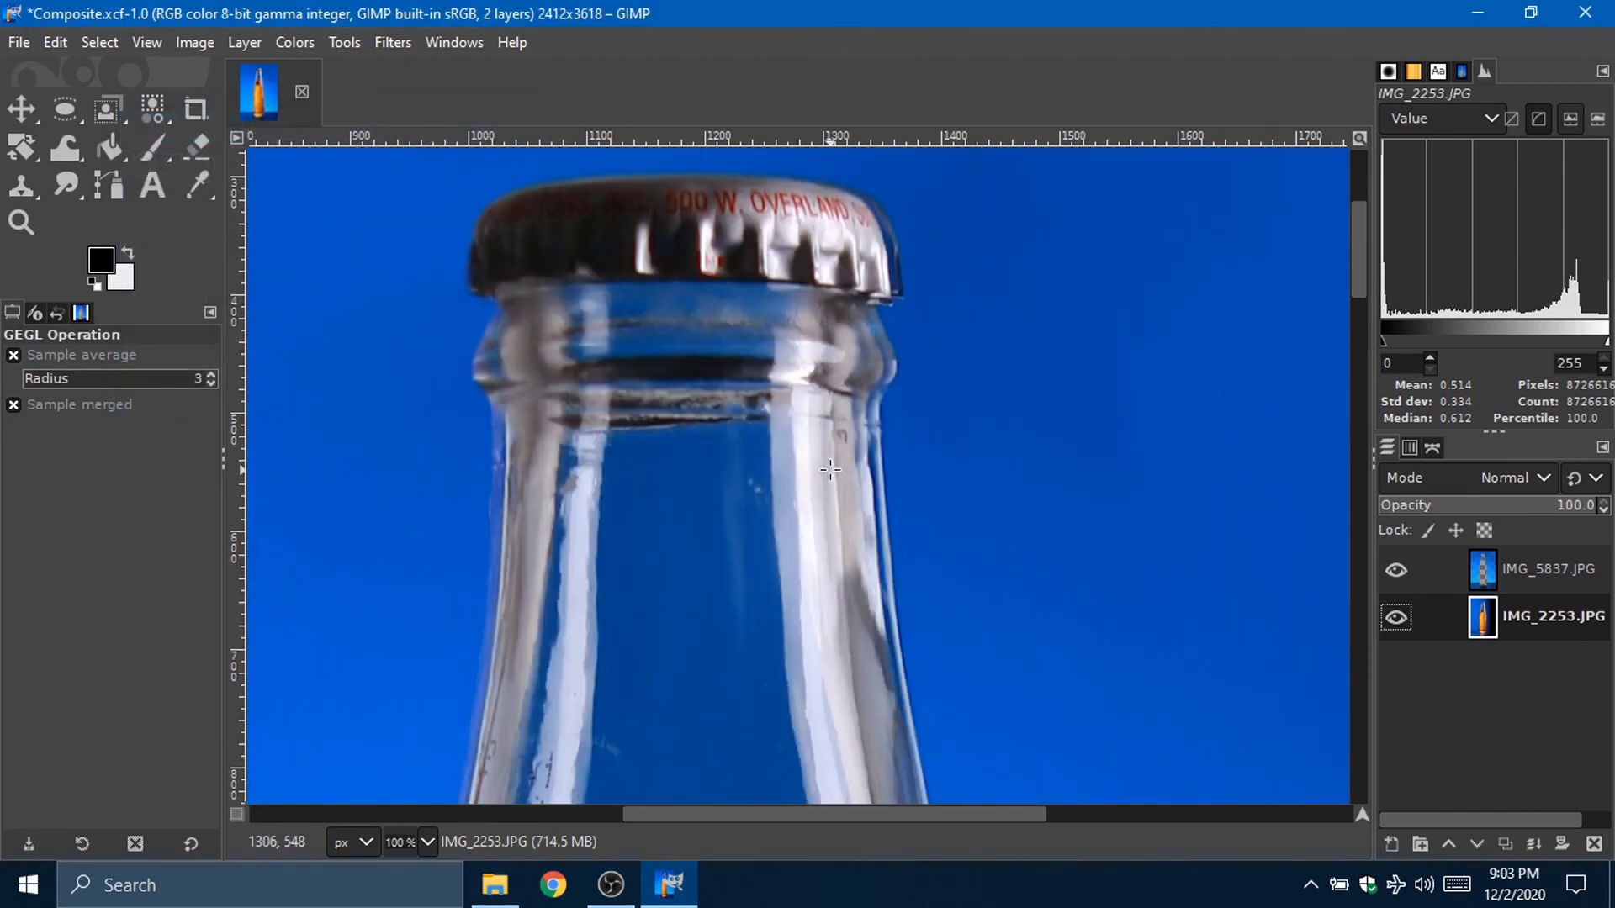
pyautogui.scroll(-6, 830, 465)
pyautogui.scroll(4, 830, 465)
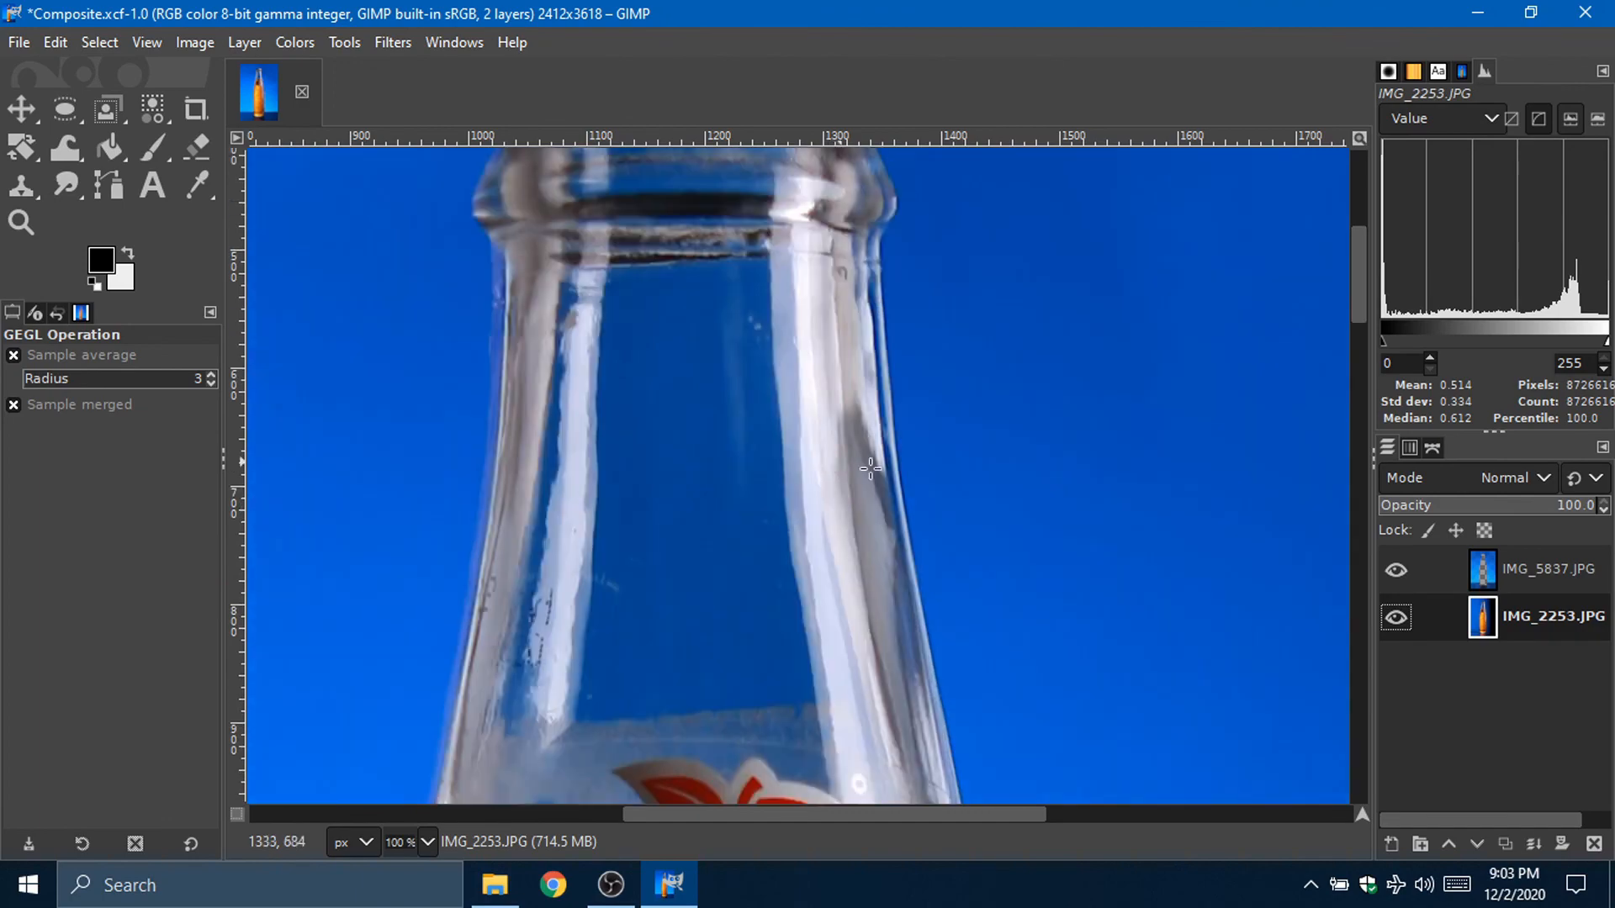
pyautogui.scroll(3, 984, 490)
pyautogui.scroll(-15, 987, 483)
pyautogui.scroll(-5, 995, 483)
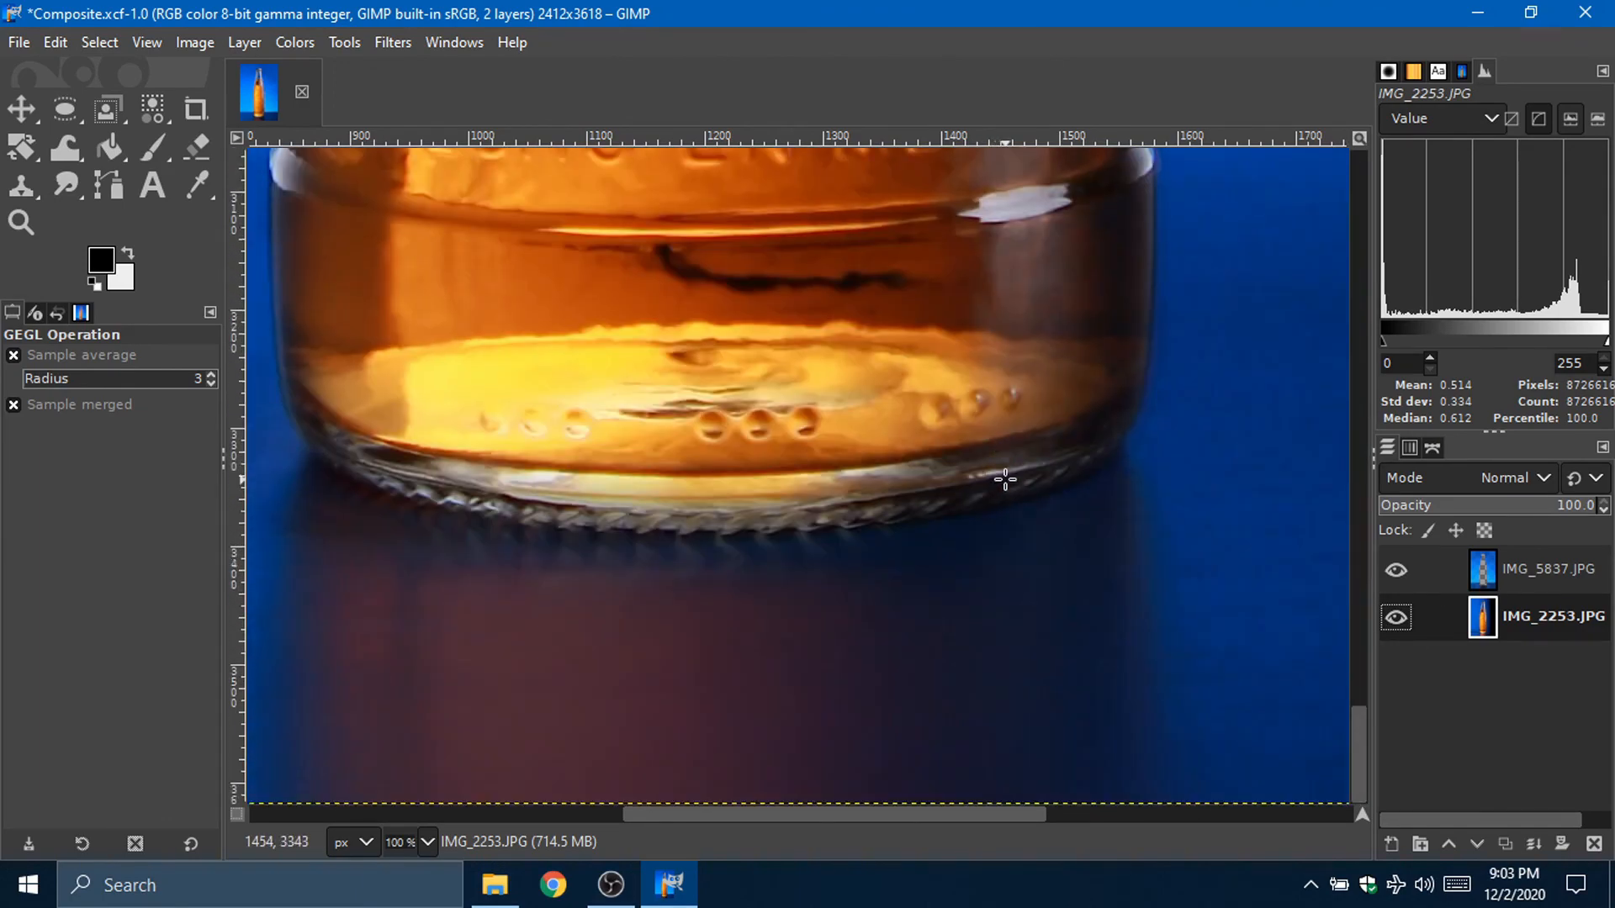
pyautogui.scroll(9, 1001, 479)
pyautogui.scroll(6, 1009, 469)
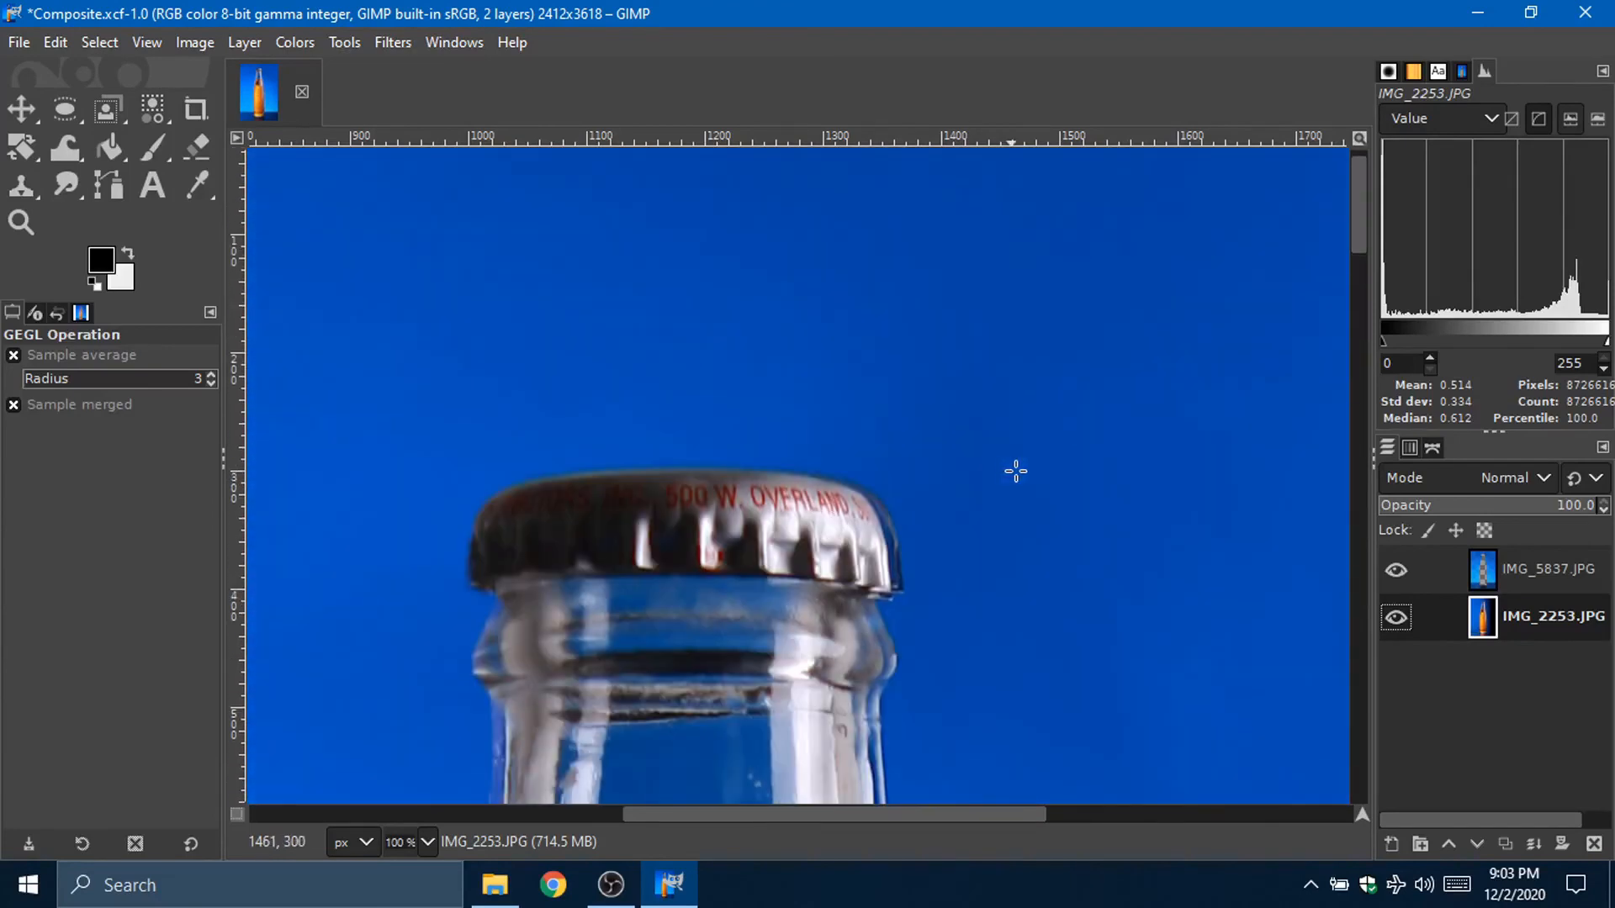
# Step: Nudge the IMG_5837.JPG layer slightly left with the Move tool to realign the bottle edges, checking the alignment from cap to base
pyautogui.click(1491, 584)
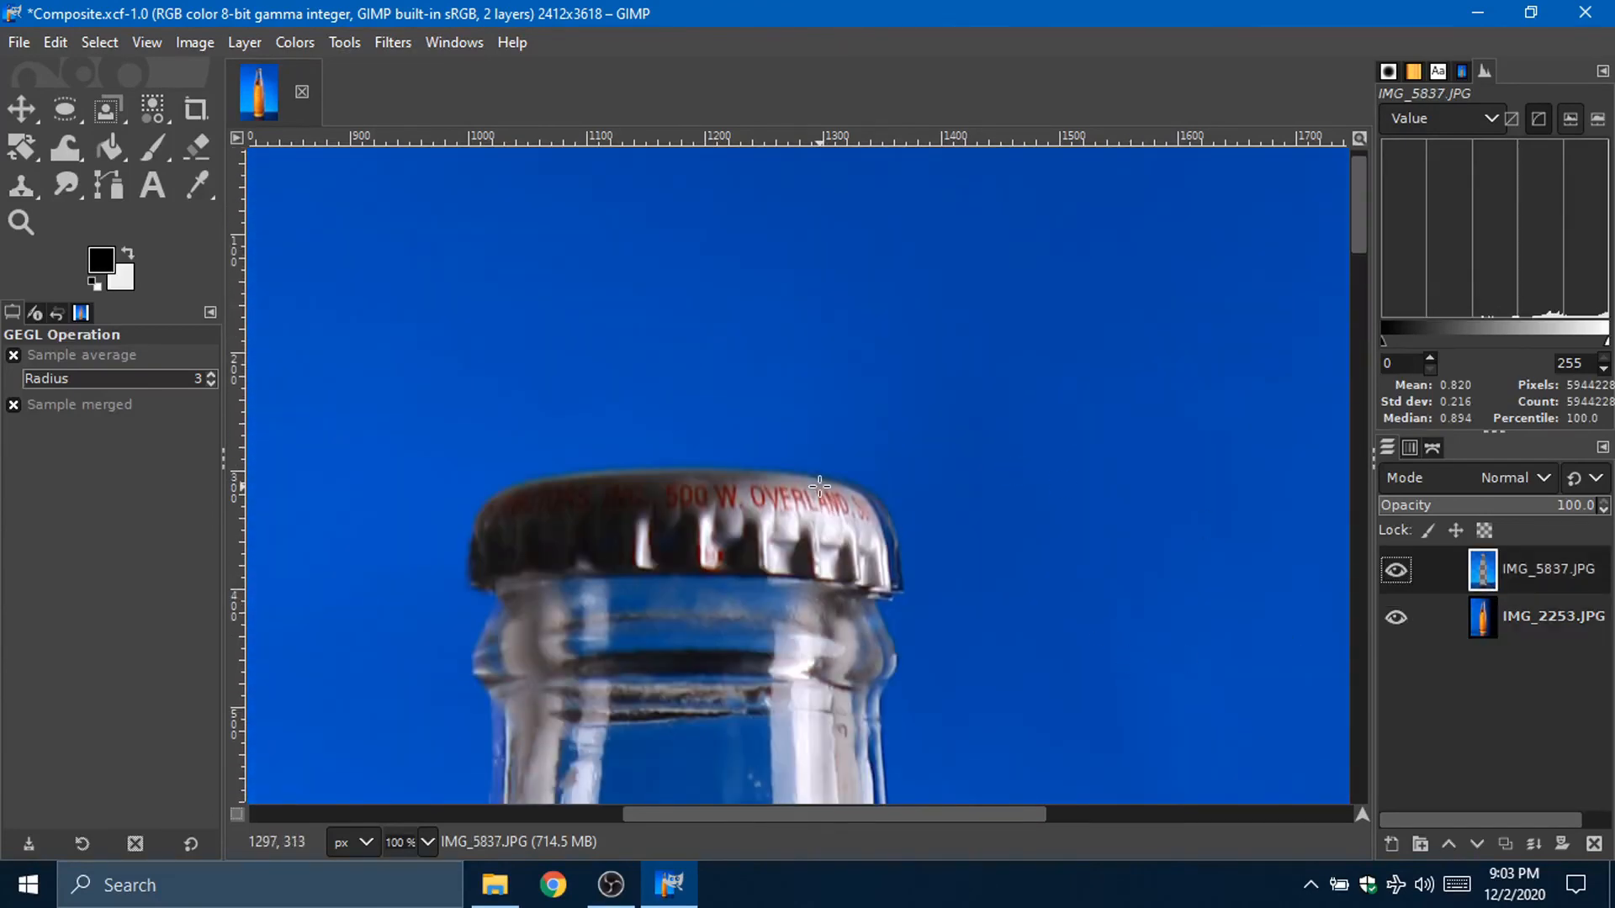
pyautogui.press('m')
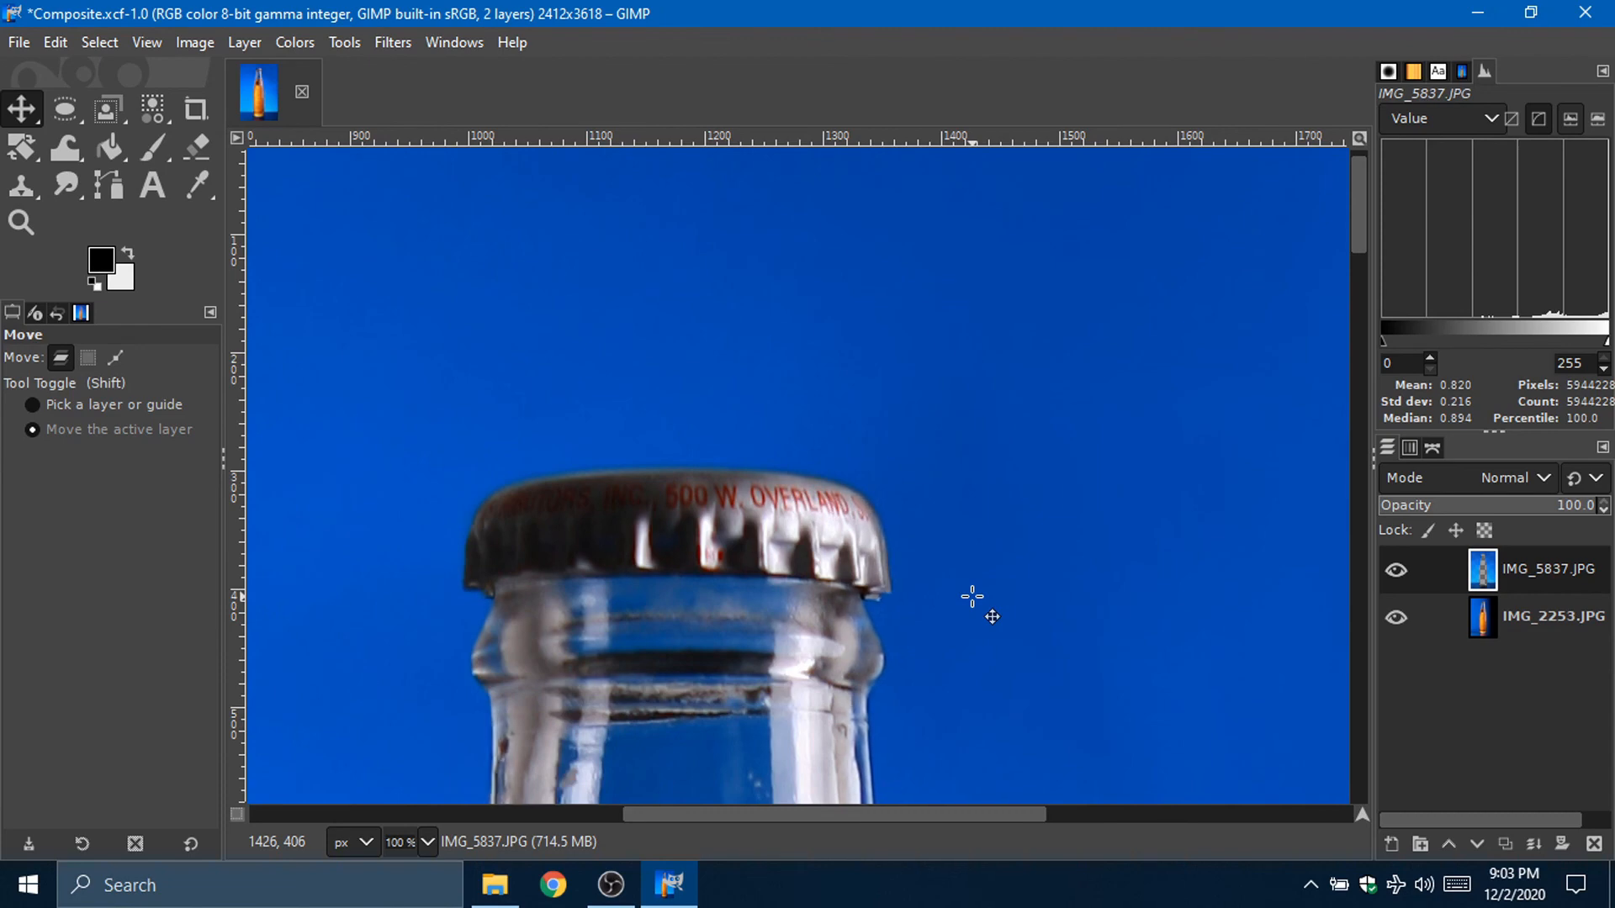
pyautogui.scroll(-10, 972, 597)
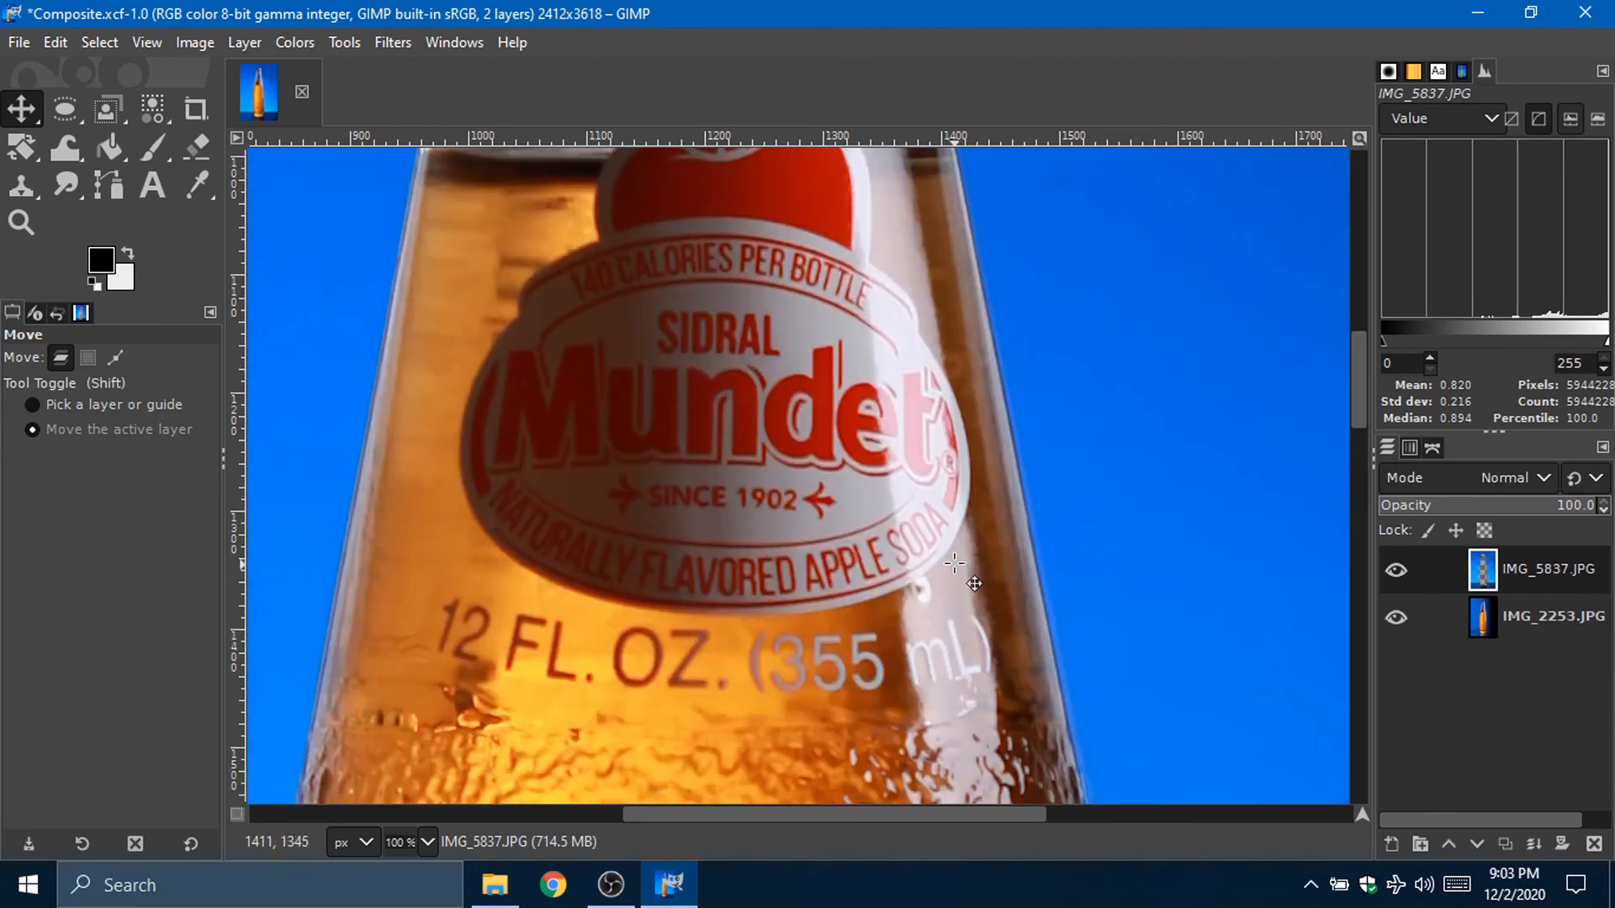
pyautogui.scroll(-10, 820, 555)
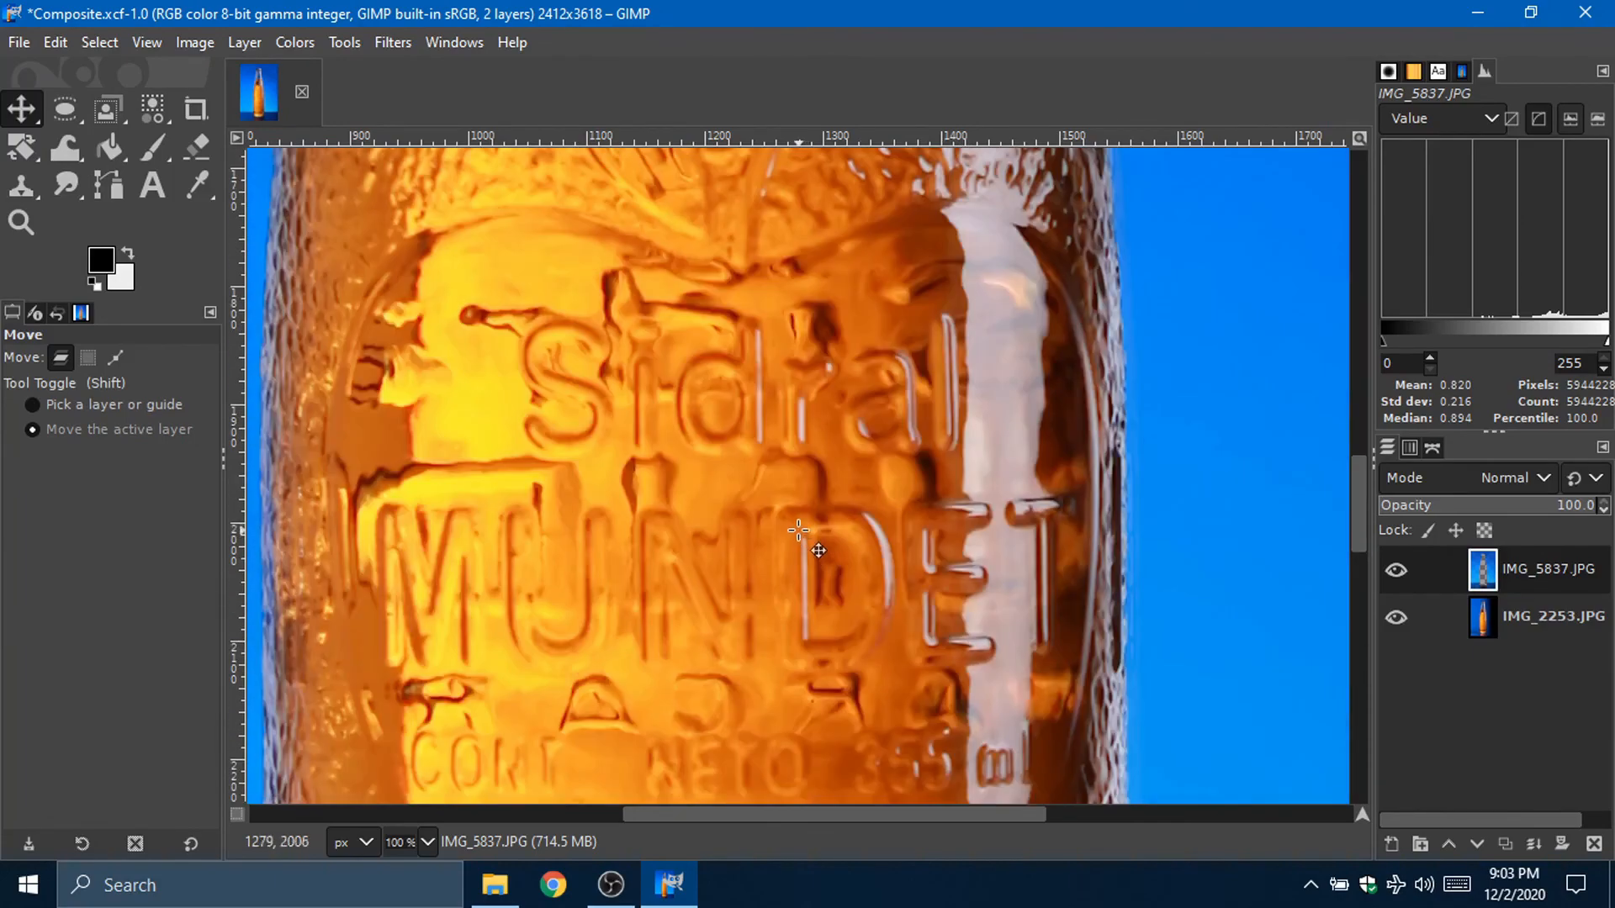
pyautogui.hscroll(-2, 930, 821)
pyautogui.scroll(-10, 876, 547)
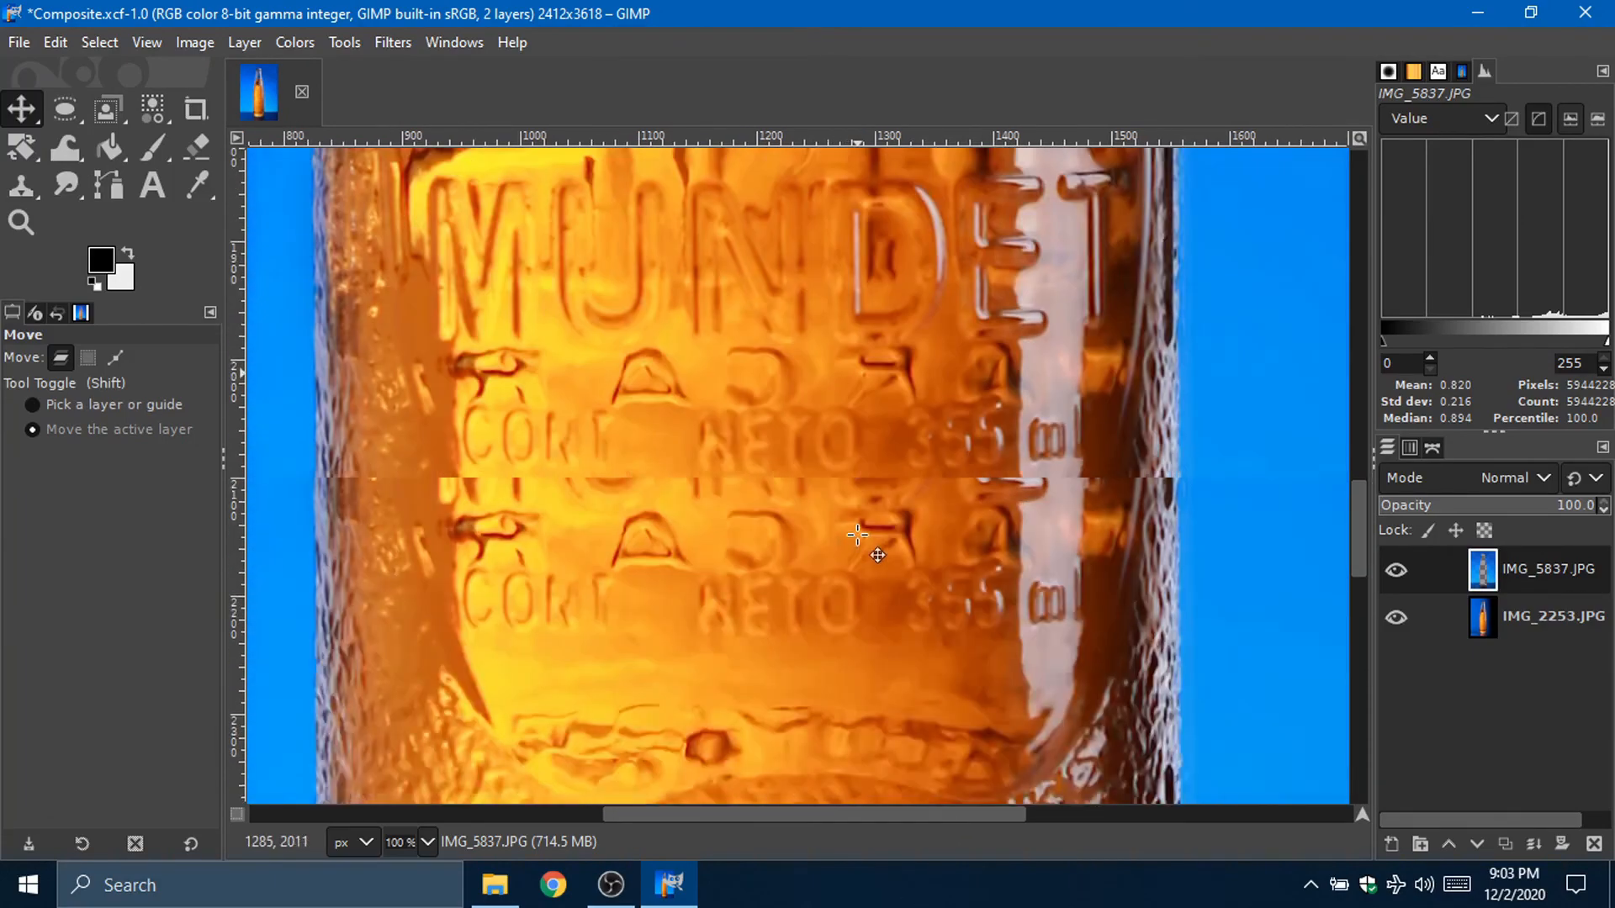
pyautogui.scroll(4, 890, 488)
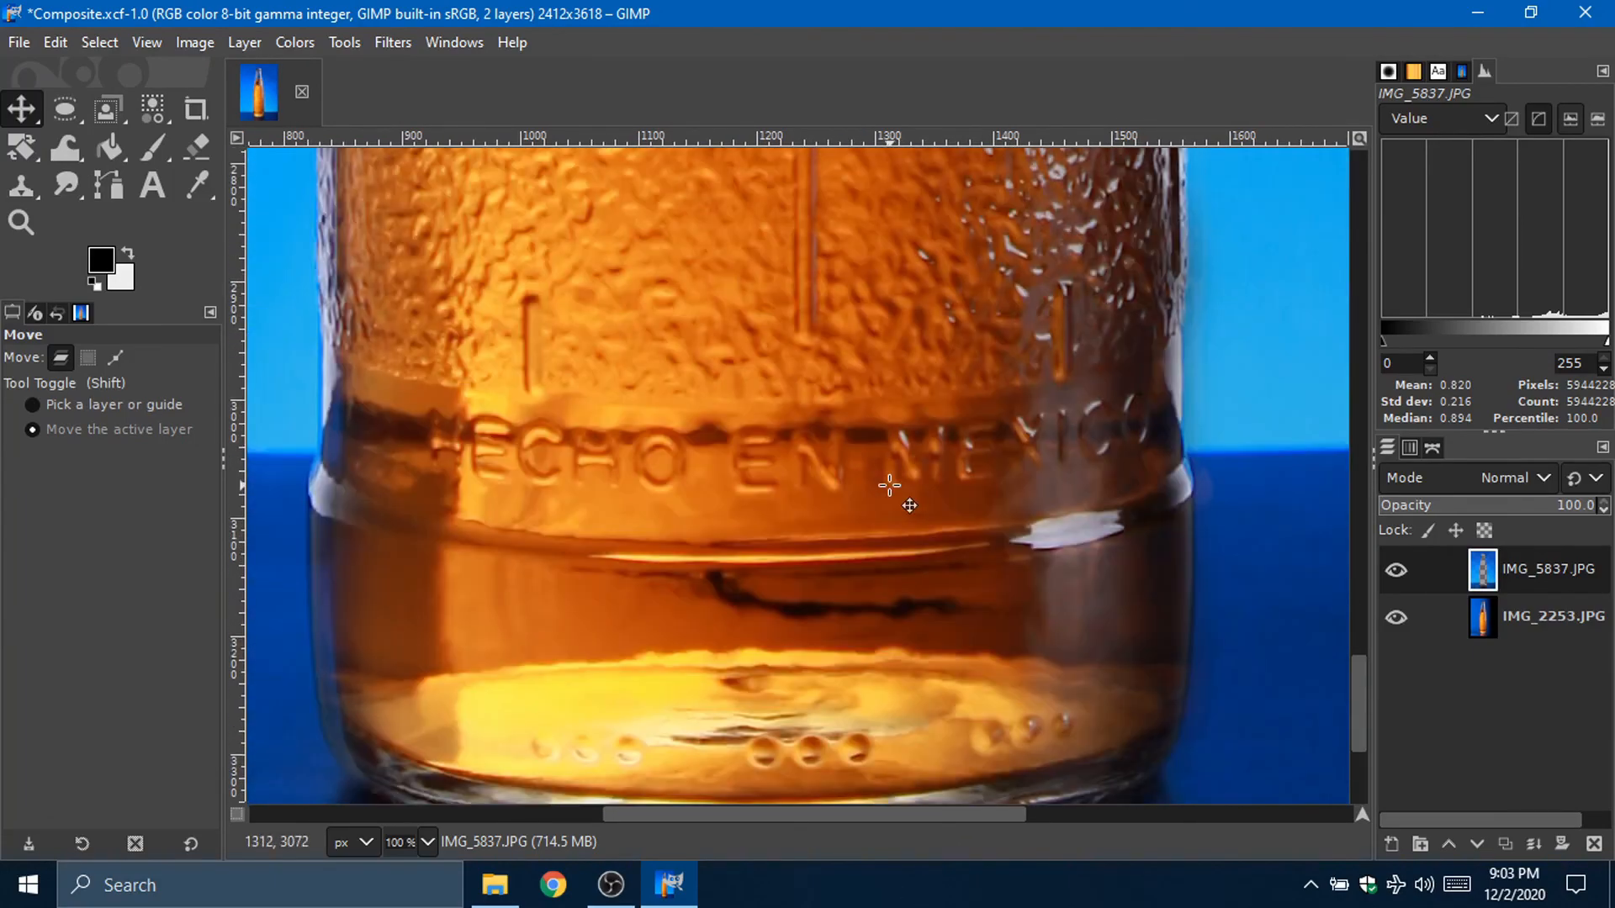
# Step: Review the image properties of the composite
pyautogui.hotkey('alt', 'Return')
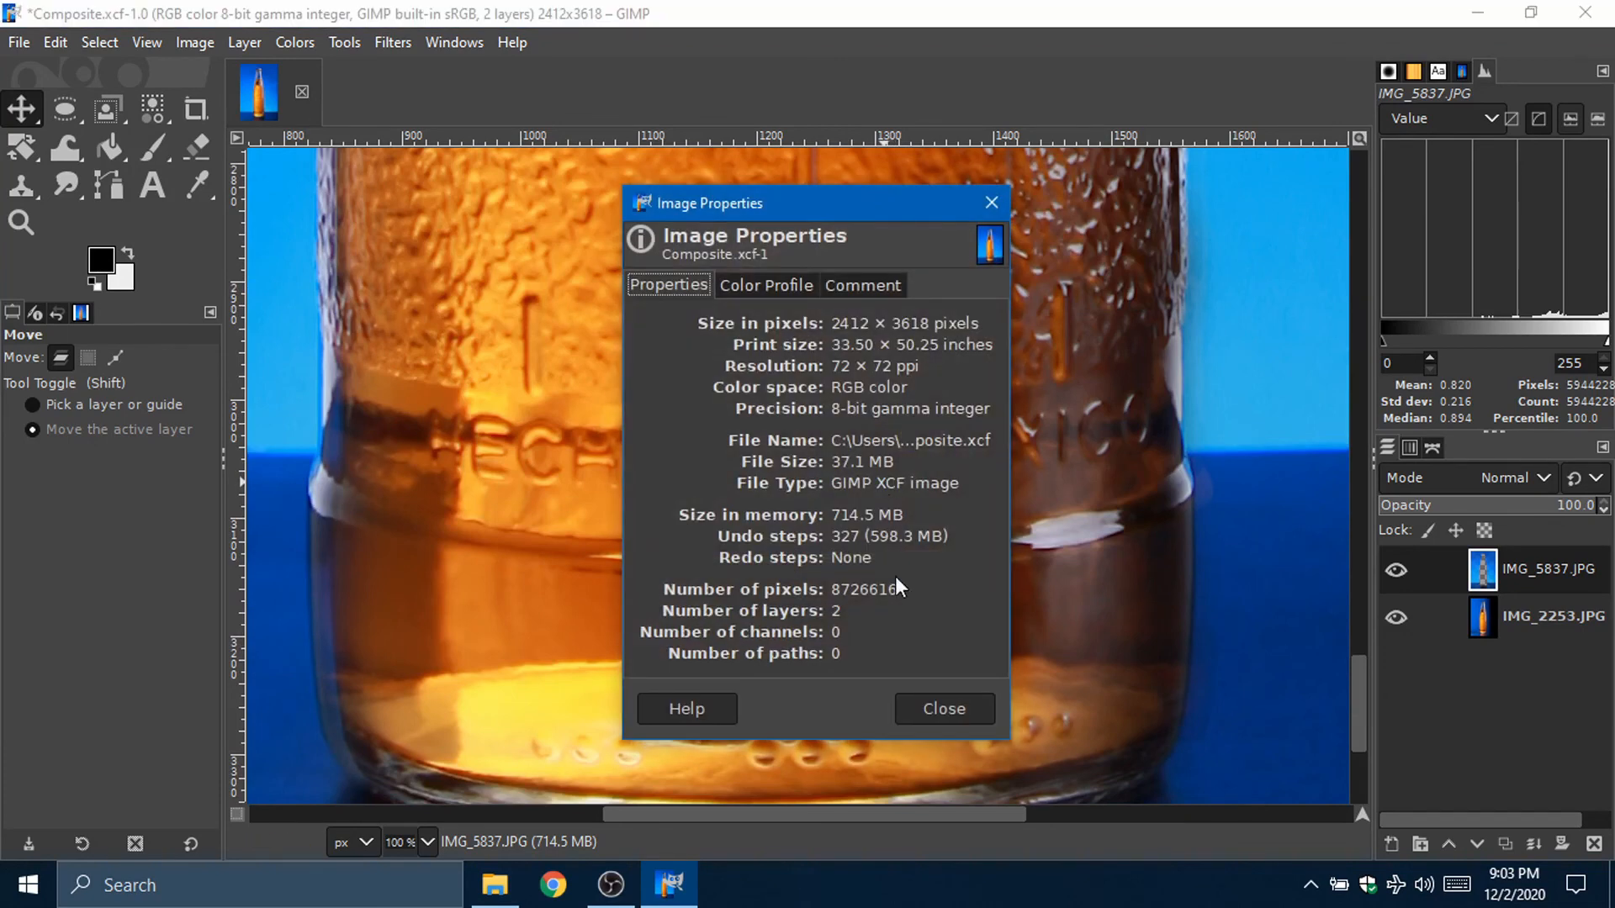
pyautogui.click(960, 708)
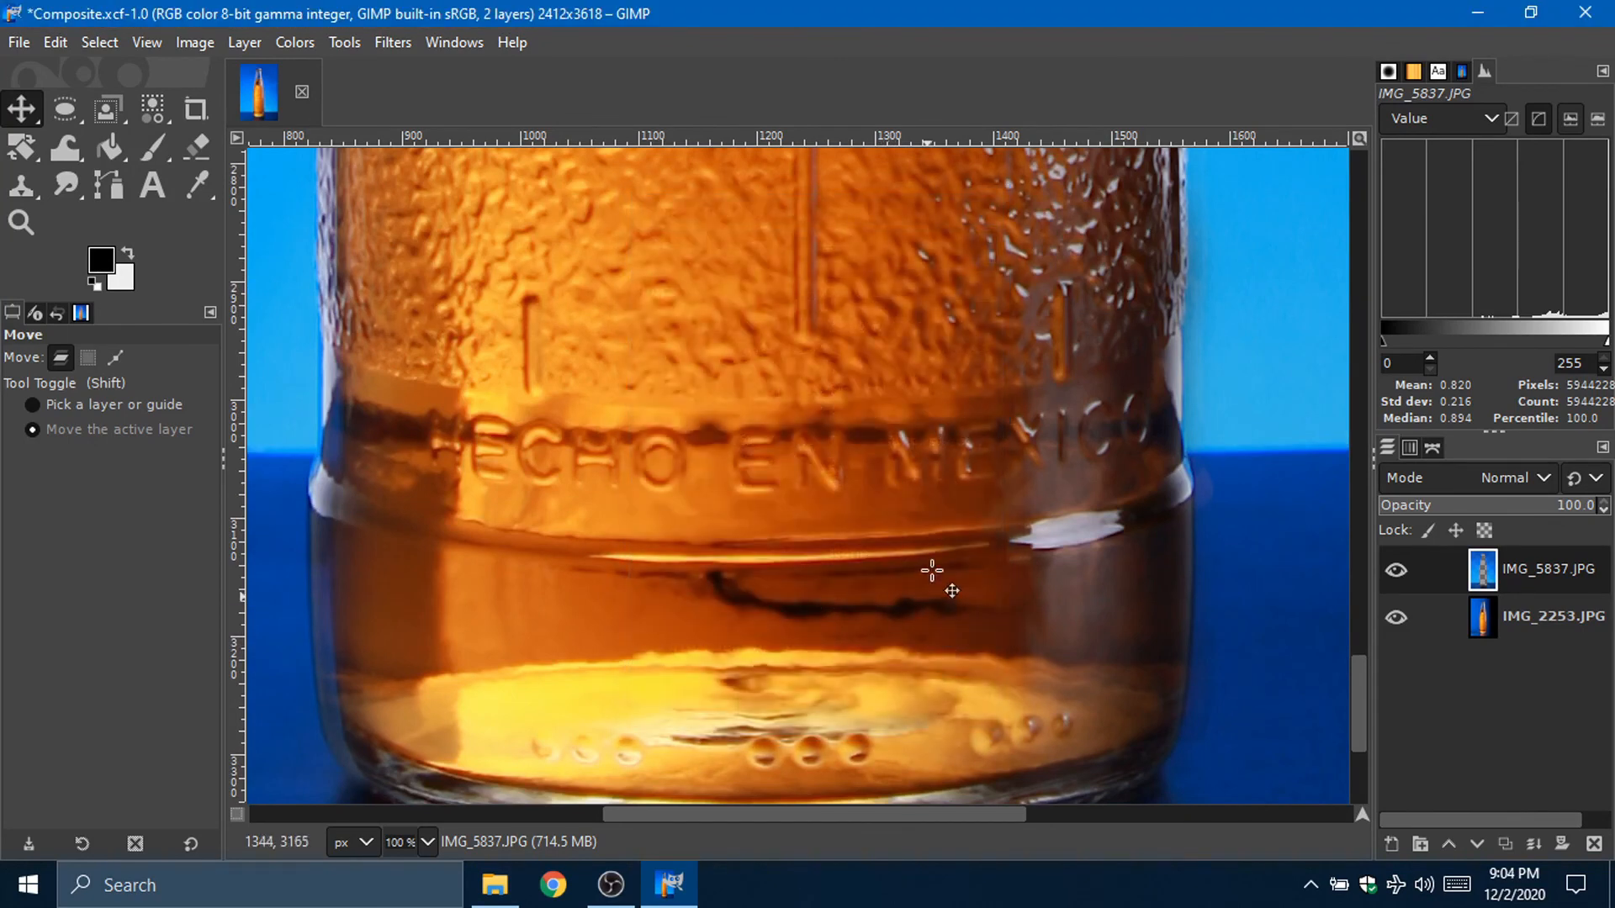
# Step: Crop the image at the 2:3 ratio to 2368 × 3552 px from position 27, 11, deleting the cropped pixels, and turn that option off again
pyautogui.hotkey('shift', 'ctrl', 'j')
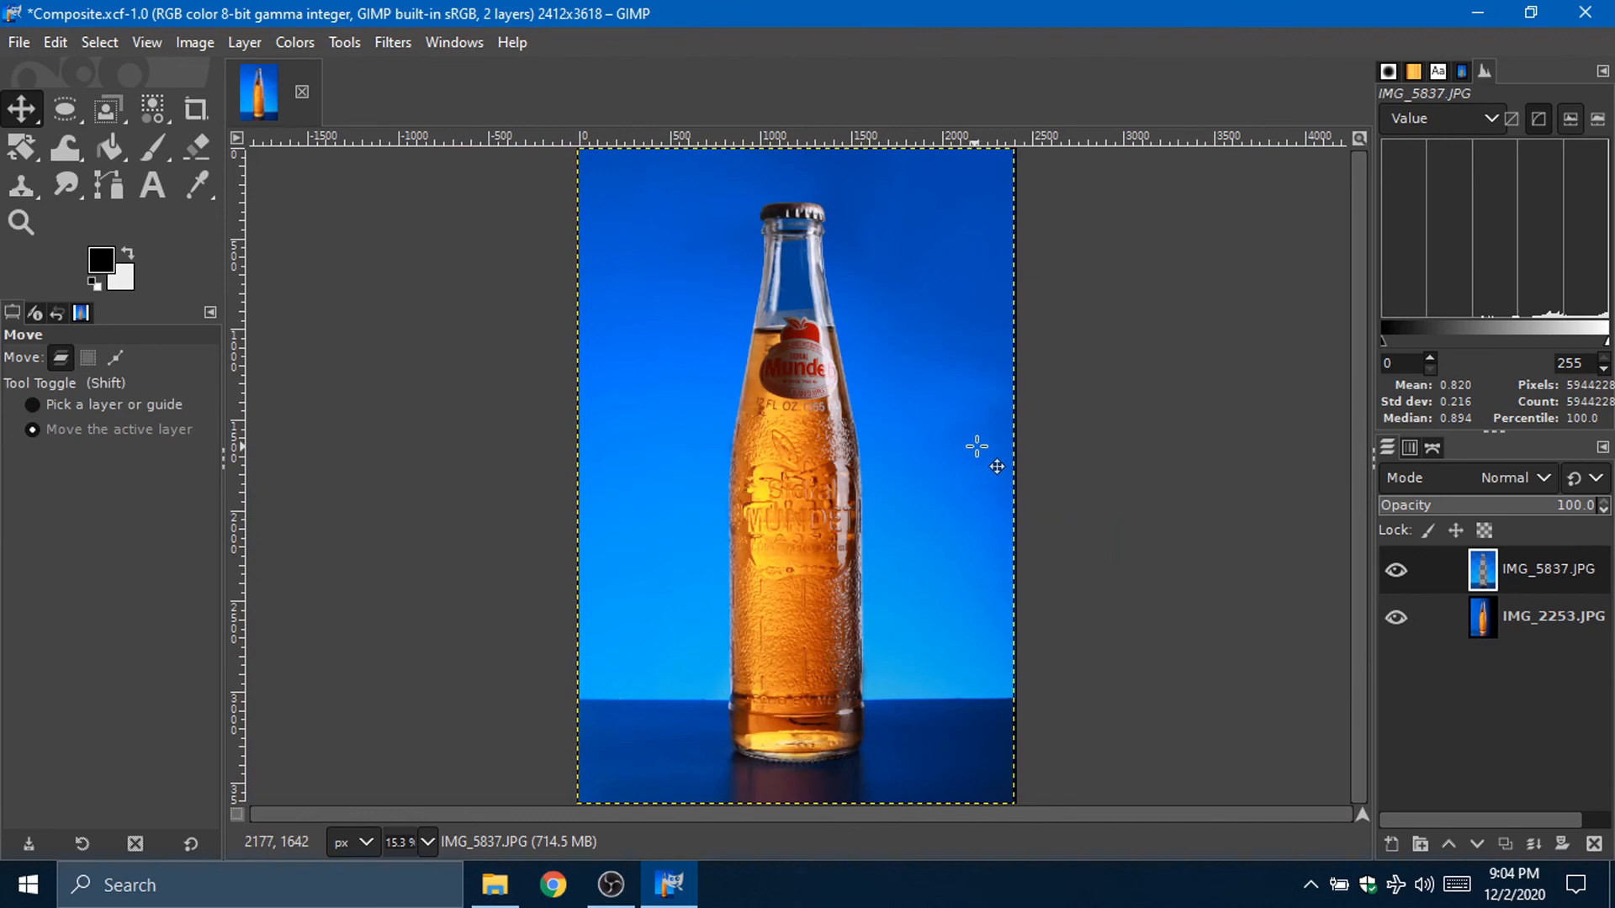
pyautogui.click(205, 122)
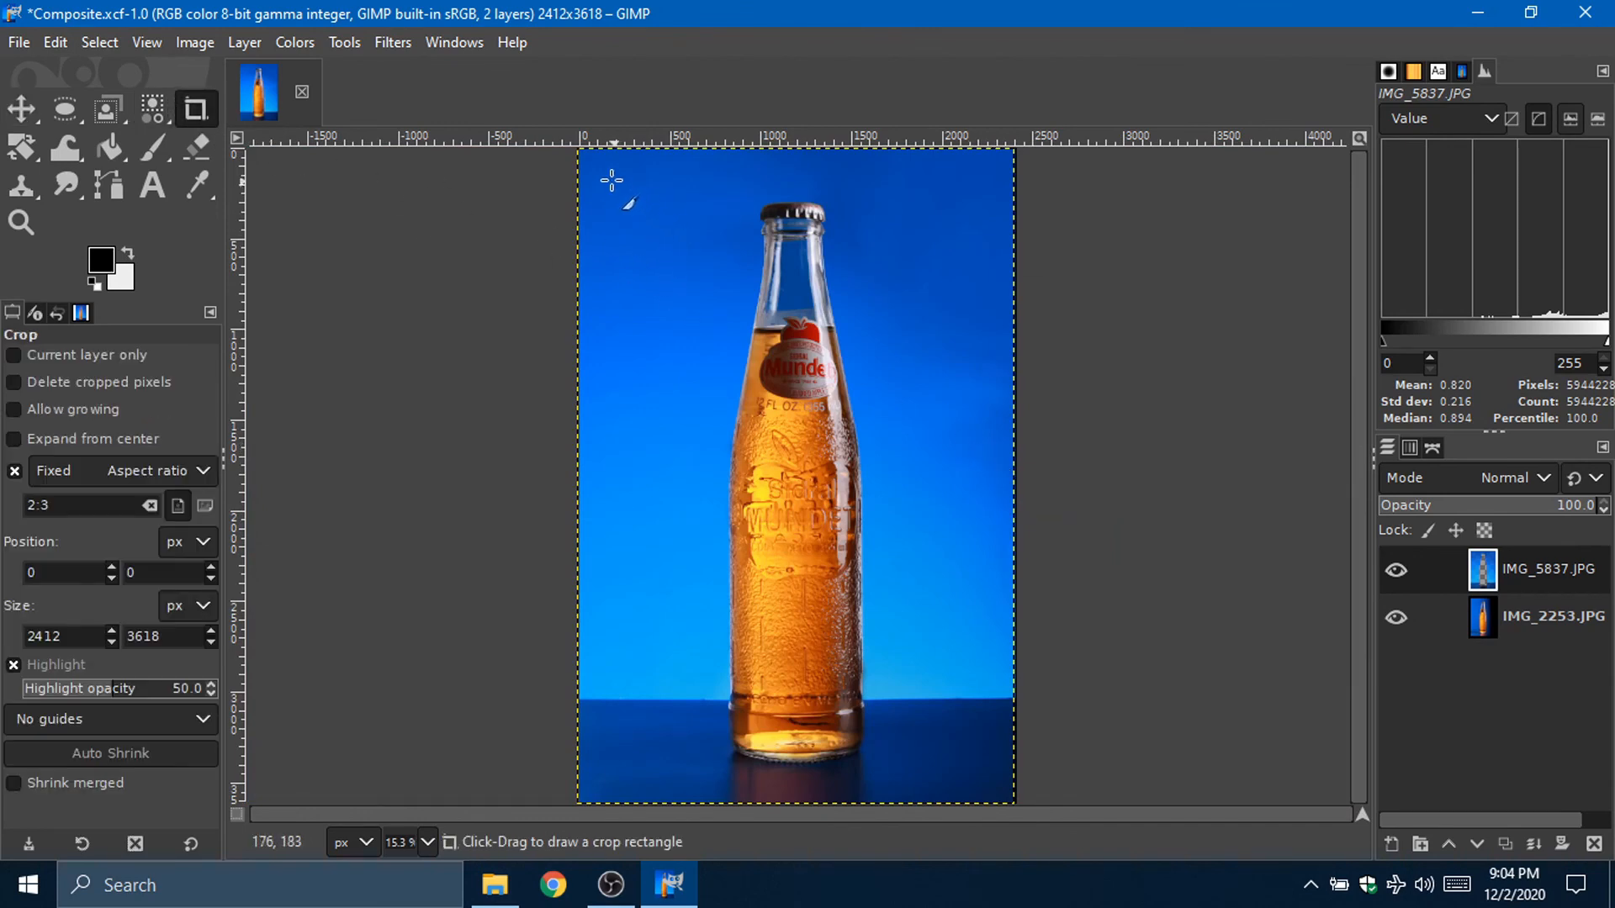
pyautogui.moveTo(583, 154); pyautogui.dragTo(1026, 785)
pyautogui.moveTo(620, 182); pyautogui.dragTo(624, 223)
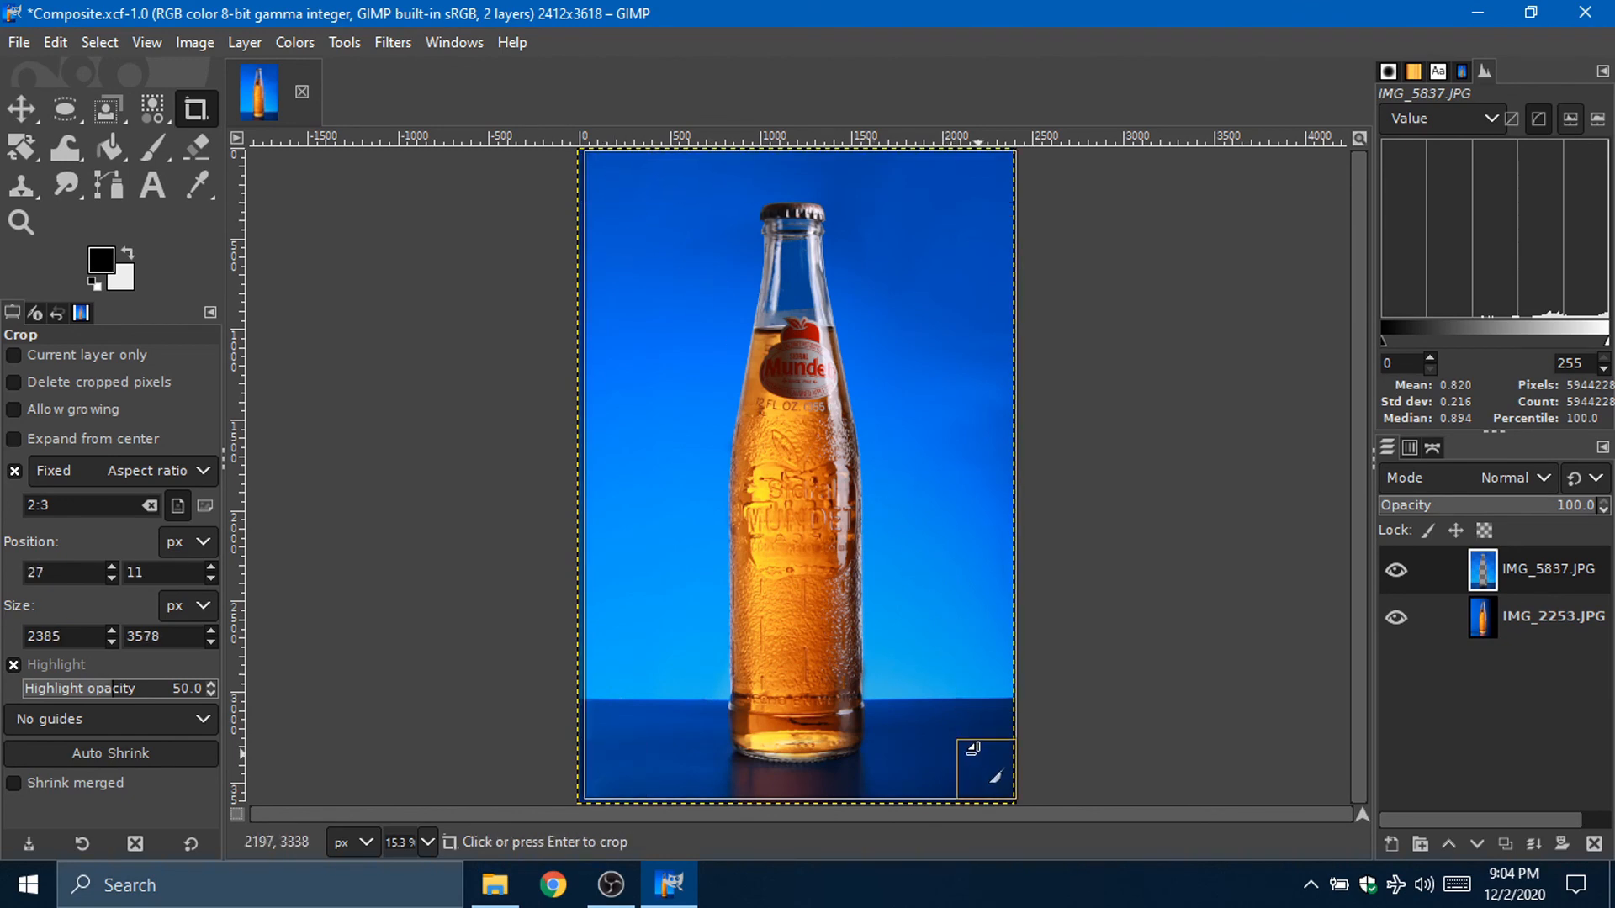
pyautogui.moveTo(973, 748); pyautogui.dragTo(963, 743)
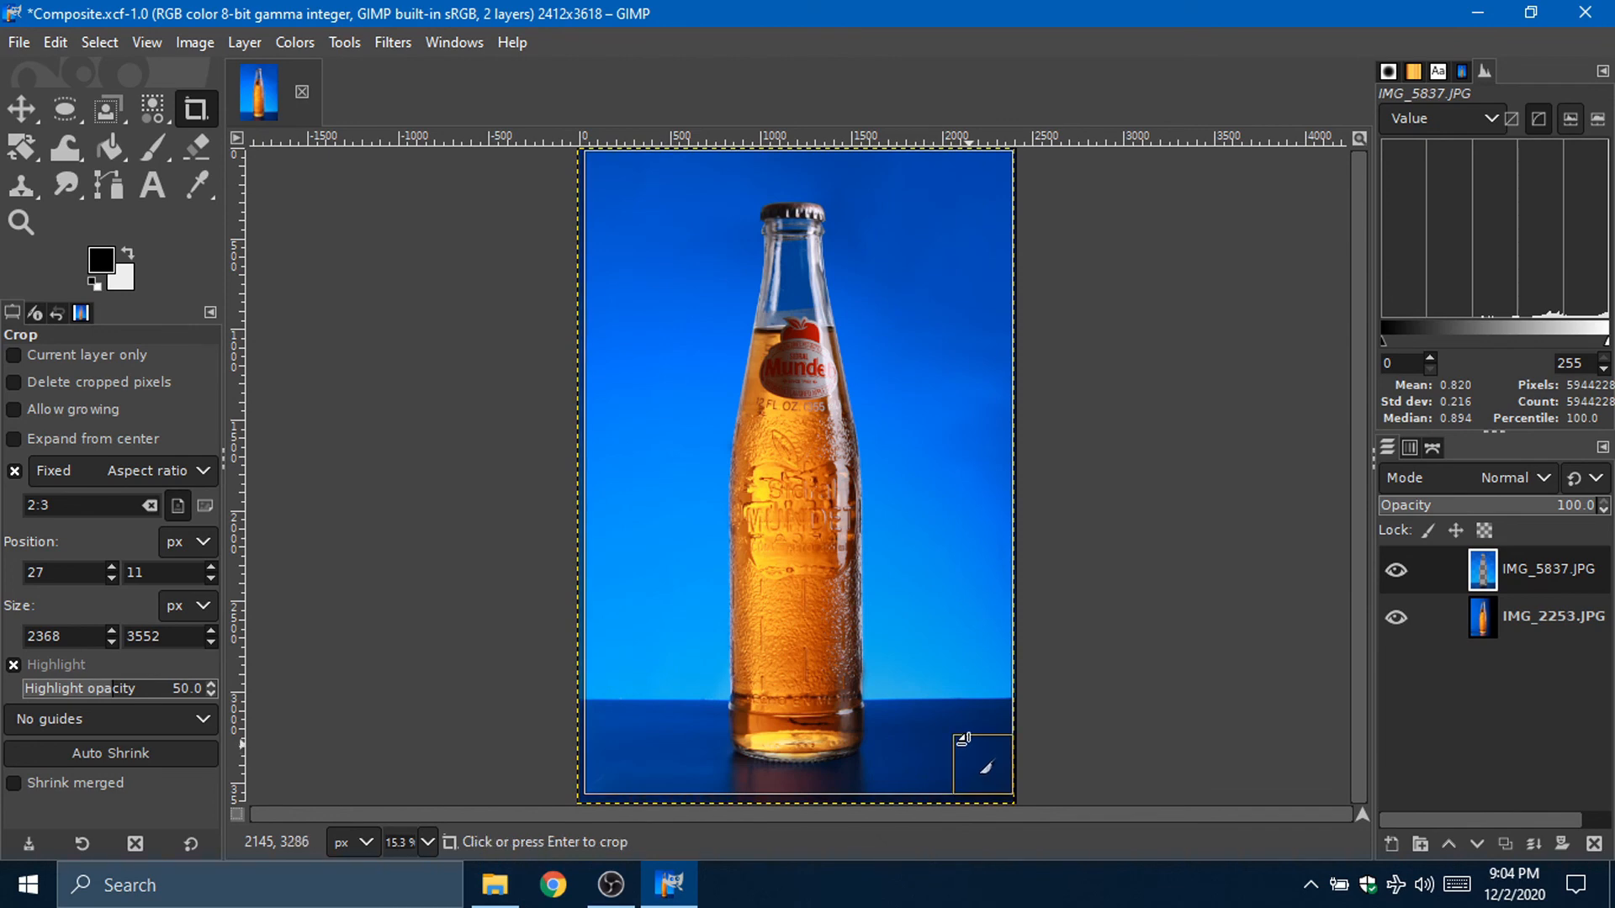
pyautogui.click(22, 382)
pyautogui.press('Return')
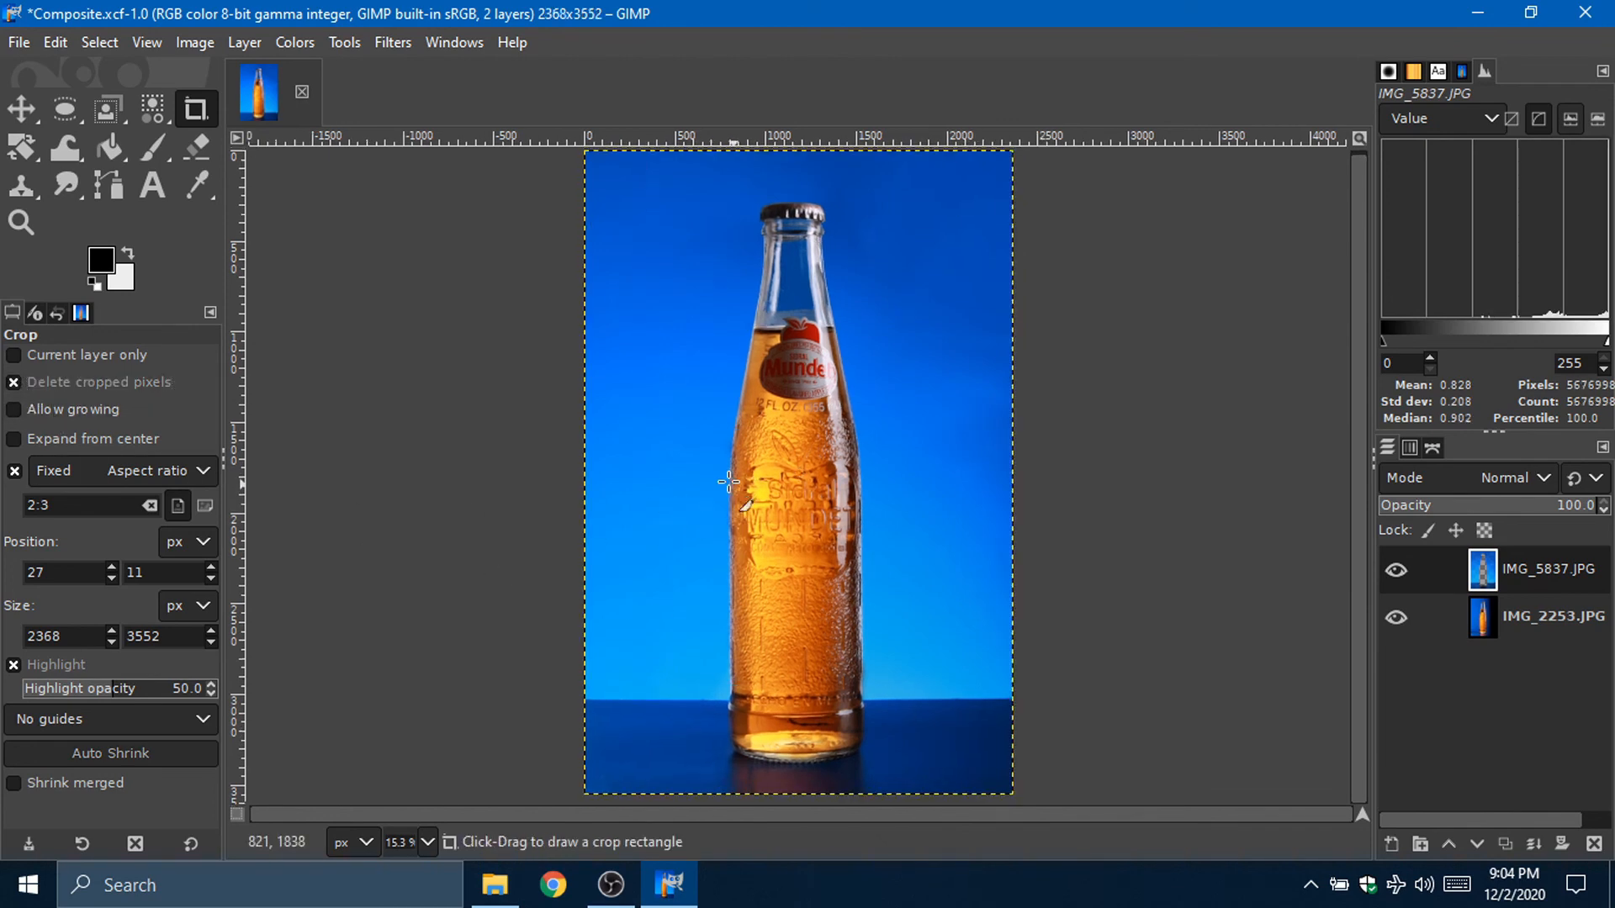
pyautogui.click(22, 386)
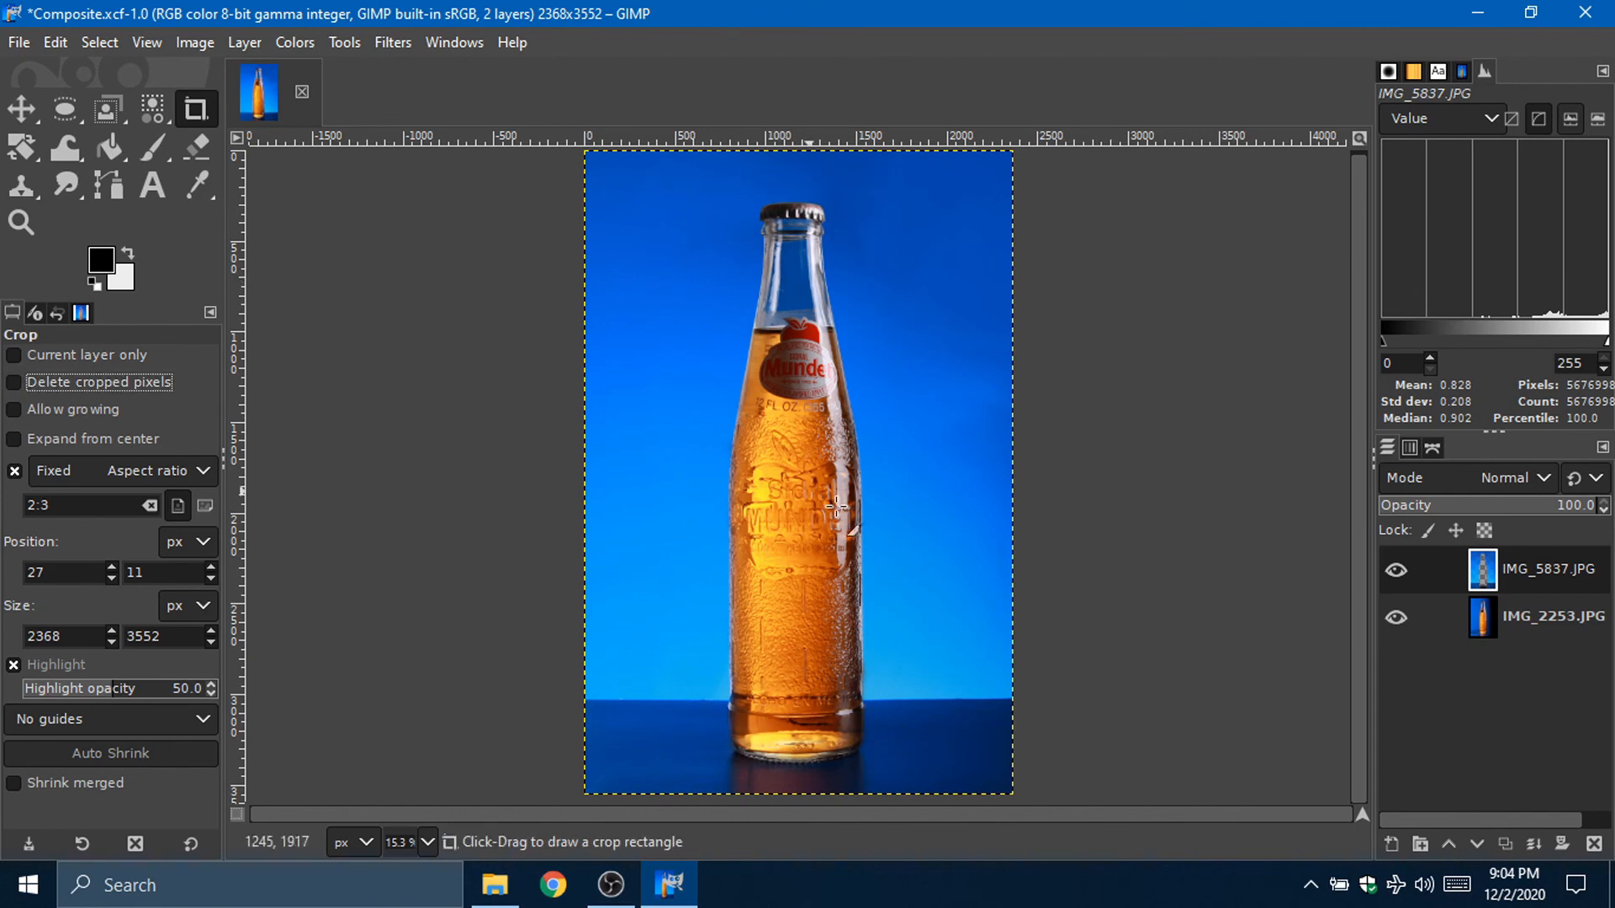
pyautogui.hotkey('shift', 'ctrl', 'j')
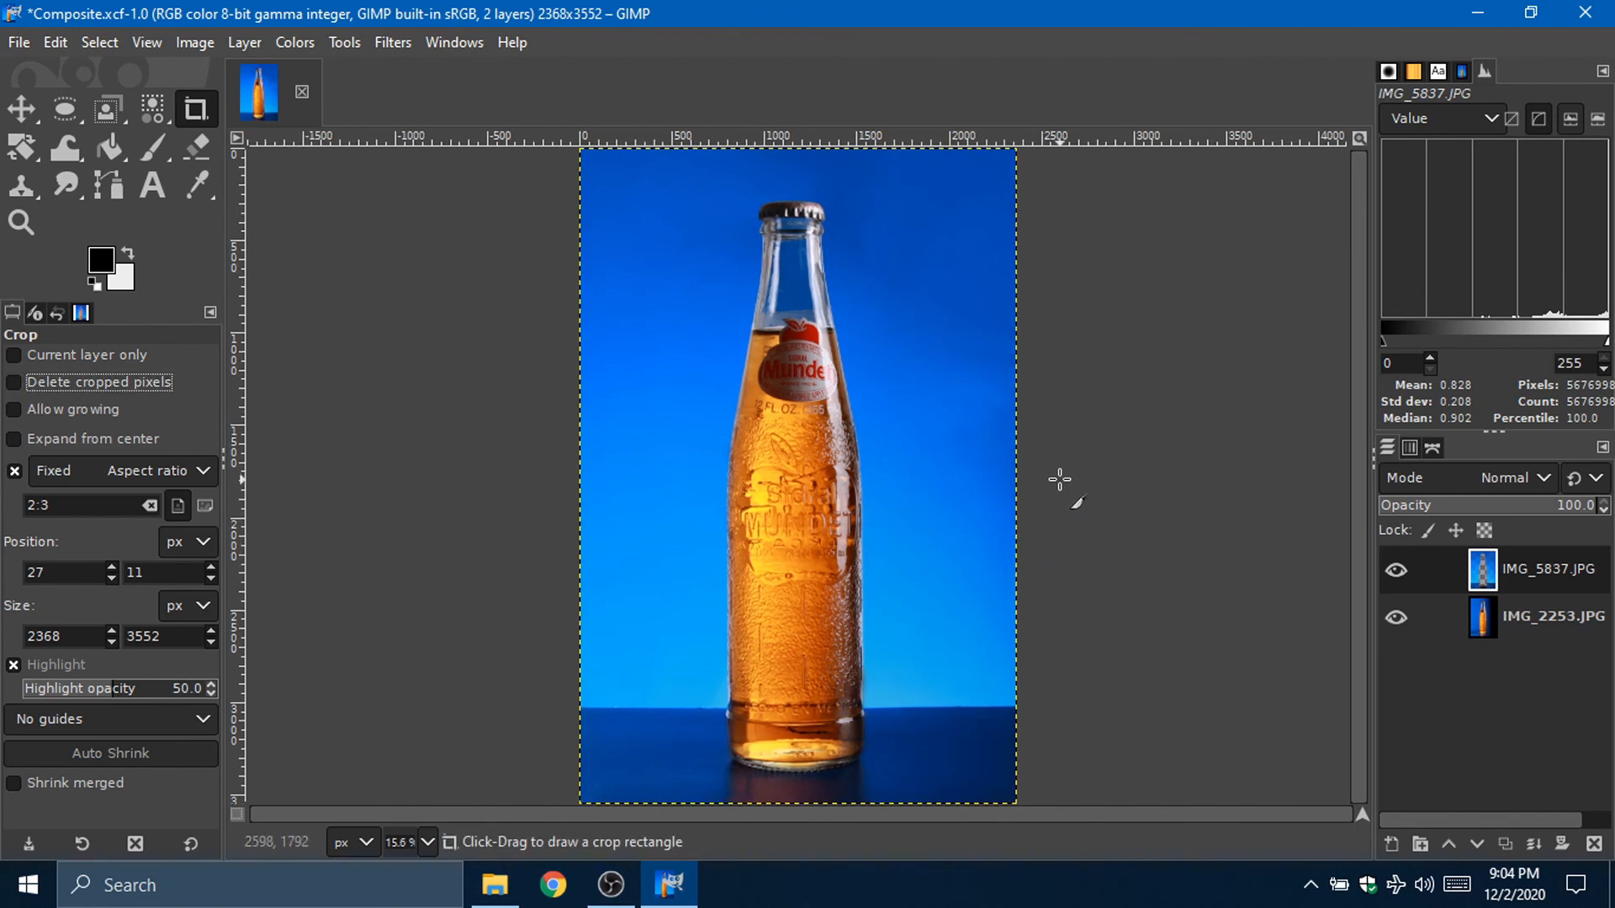